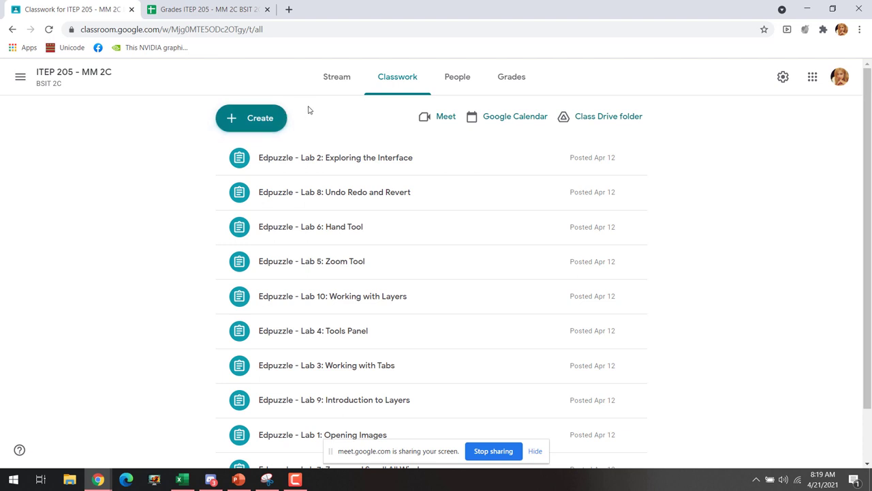
# - Create a new assignment by reusing the Screenplay Exercise post from ITEP 205 - MM 2B BSIT 2B
pyautogui.click(272, 126)
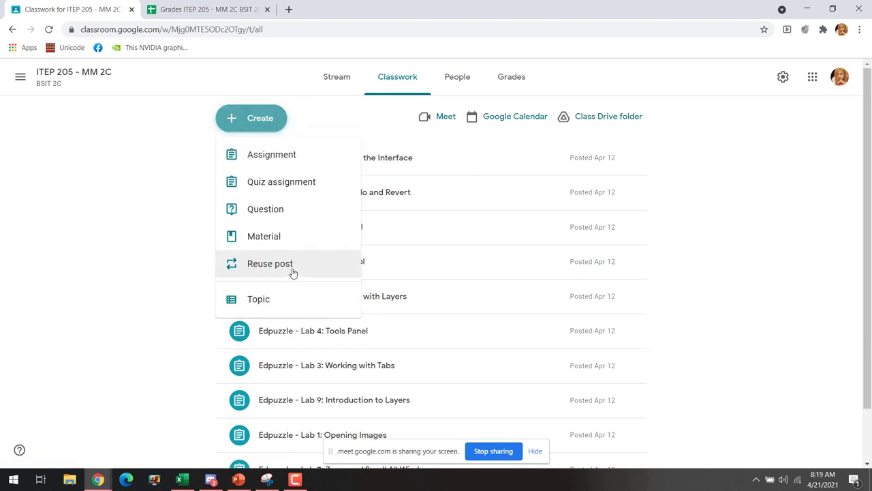
pyautogui.click(292, 272)
pyautogui.click(408, 208)
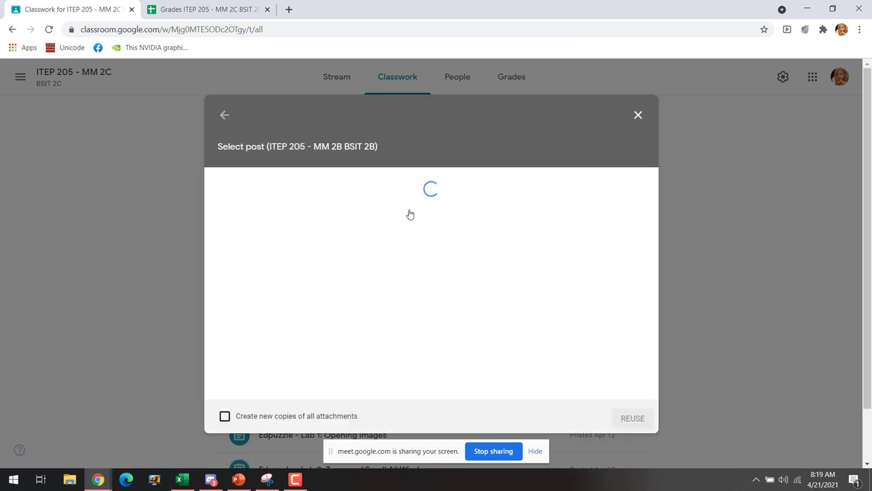
pyautogui.click(304, 194)
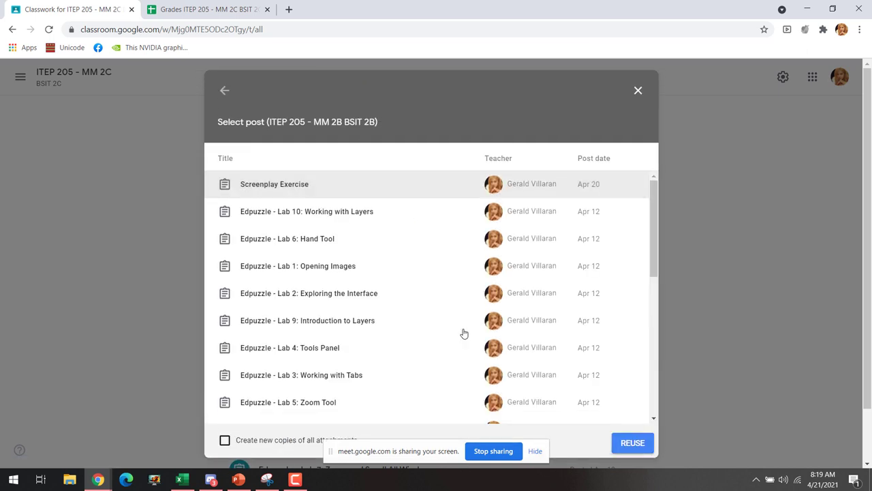
pyautogui.click(633, 443)
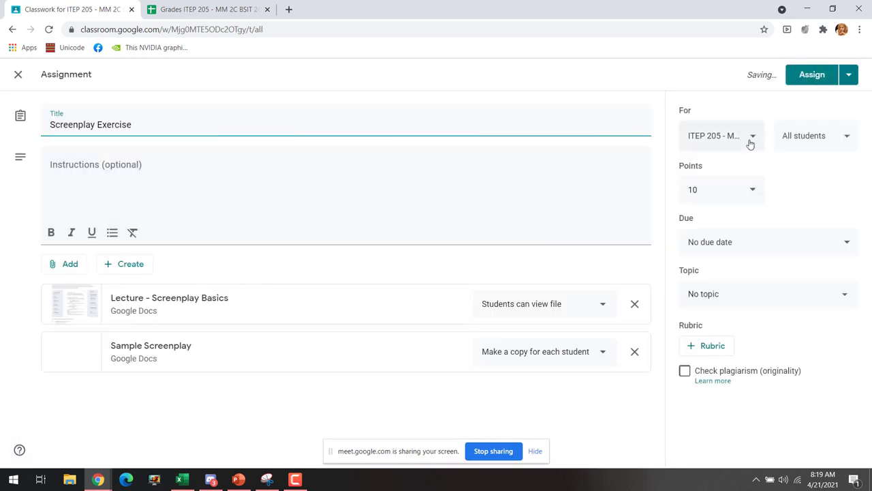
# - Check the For class list, open Lecture - Screenplay Basics in a new tab, and return to Classwork
pyautogui.click(749, 135)
pyautogui.click(728, 100)
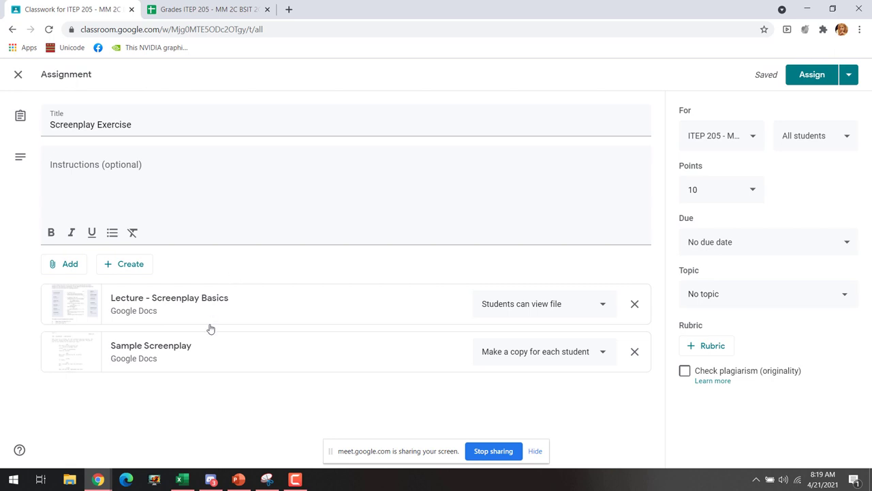
pyautogui.click(174, 307)
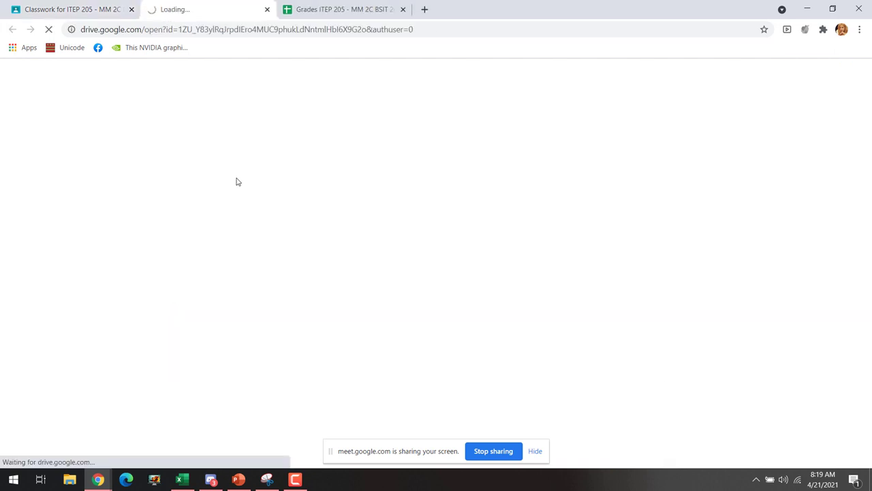
pyautogui.hotkey('ctrl', 'shift', 'Tab')
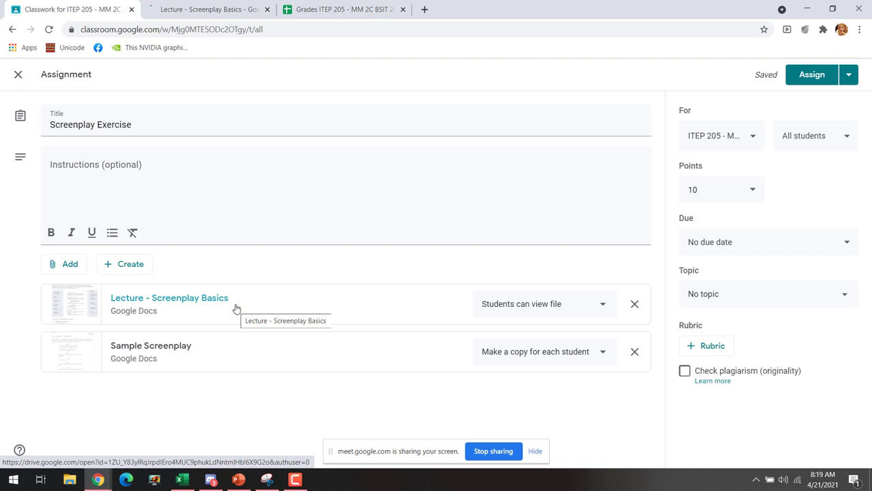
# - Open the Sample Screenplay attachment and skim through its first page
pyautogui.click(189, 357)
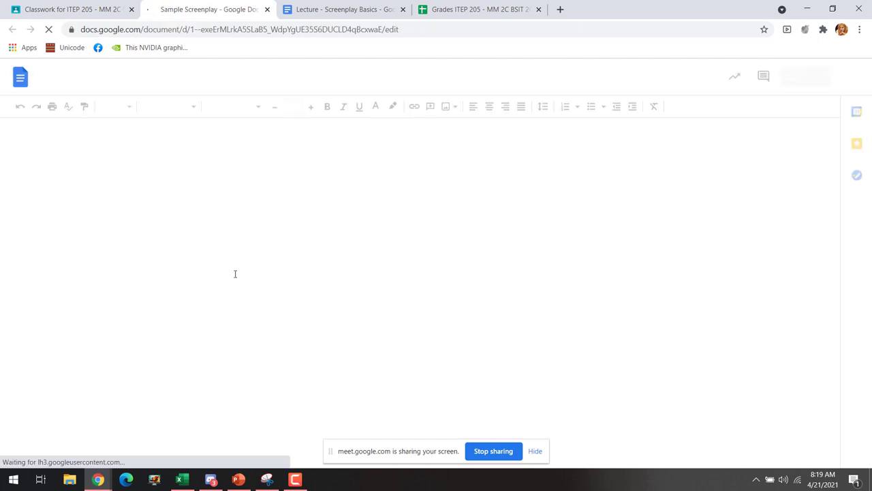
pyautogui.scroll(-10, 357, 254)
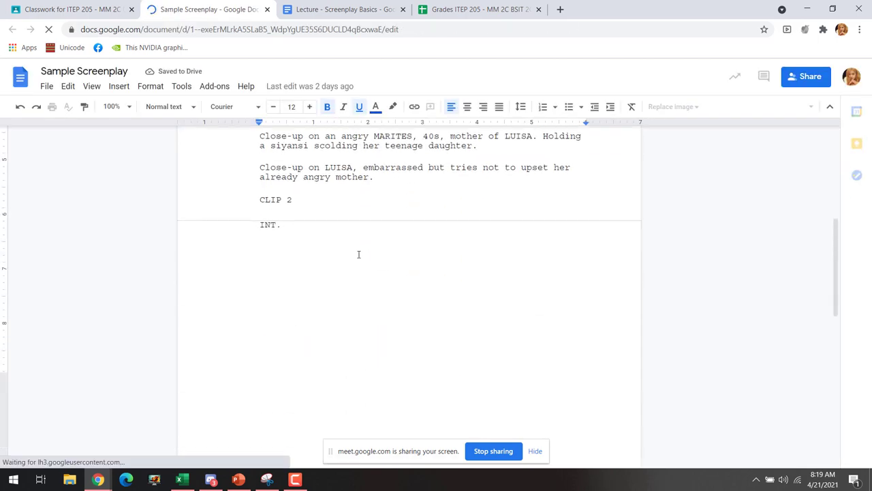
pyautogui.scroll(3, 359, 255)
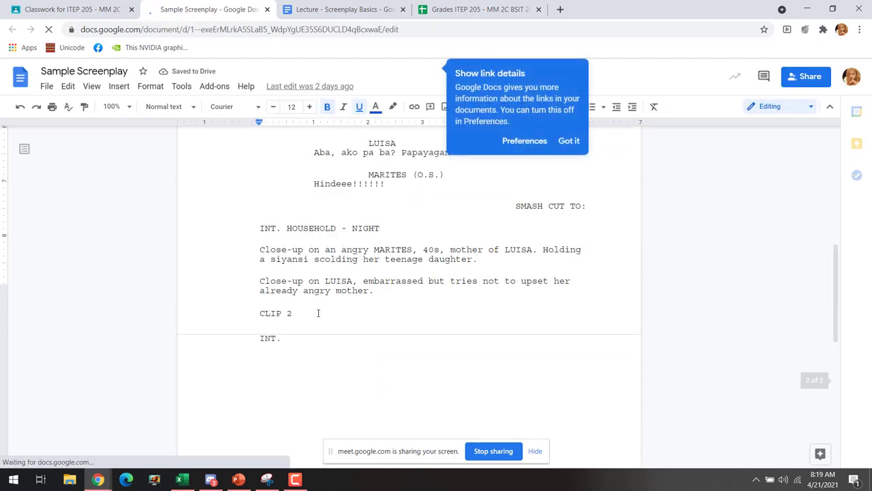
pyautogui.click(302, 336)
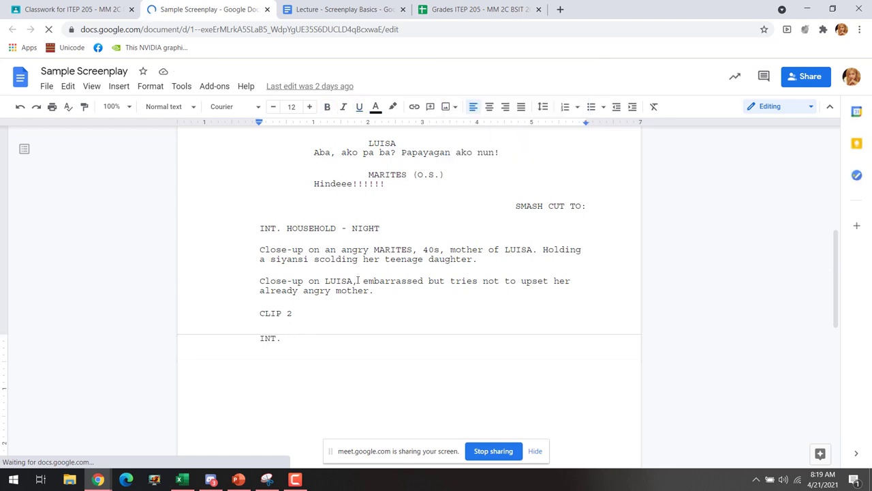
pyautogui.scroll(5, 344, 276)
pyautogui.scroll(3, 357, 279)
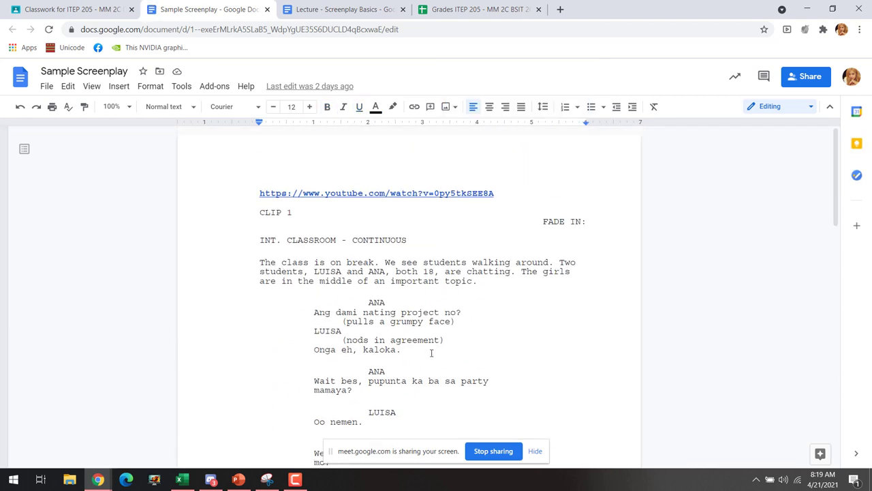
pyautogui.scroll(-3, 413, 355)
pyautogui.scroll(3, 413, 355)
# - Select the YouTube URL above CLIP 1 and open the Script Exercise video from its link
pyautogui.click(377, 217)
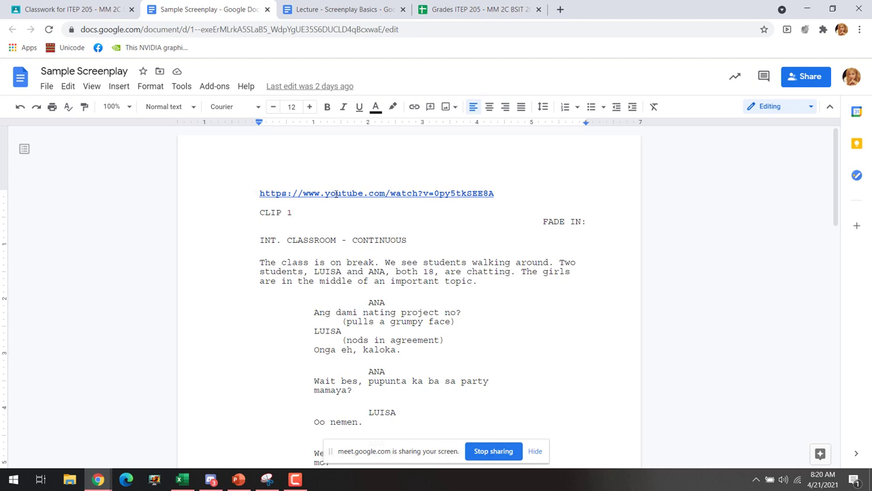
pyautogui.moveTo(260, 193); pyautogui.dragTo(511, 188)
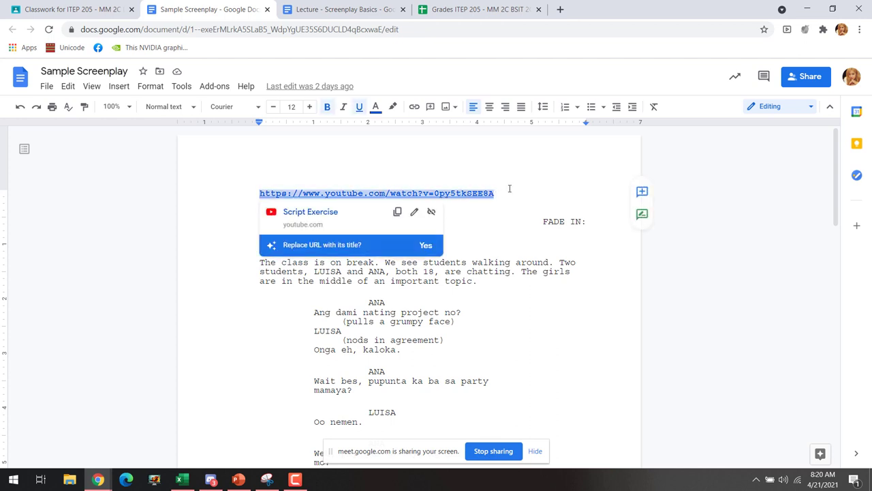
pyautogui.click(320, 212)
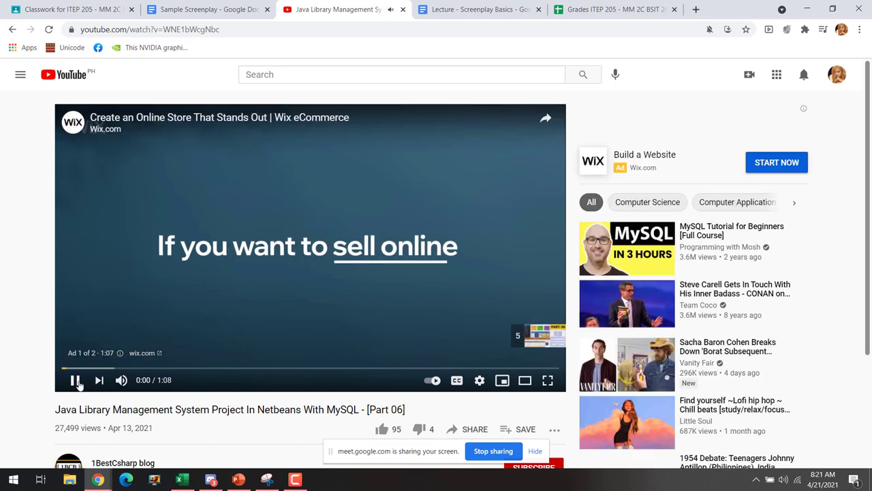
# - Pause the YouTube playback and go back to the Sample Screenplay document
pyautogui.click(75, 380)
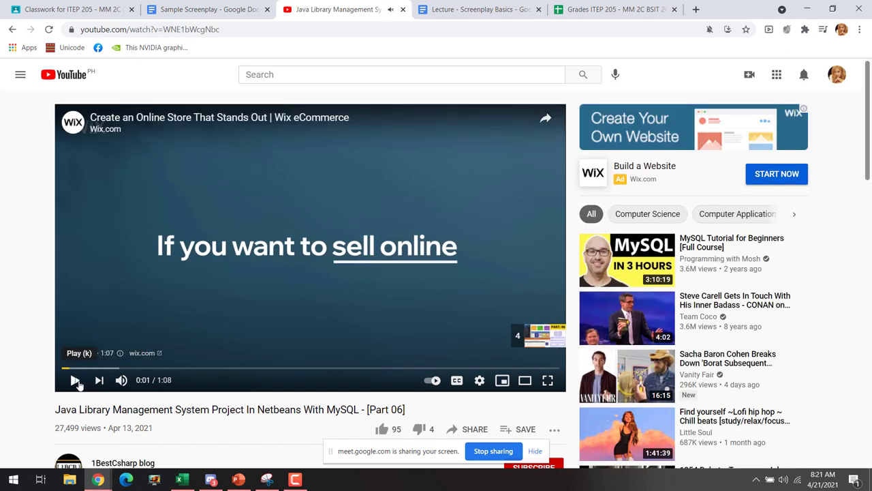
pyautogui.click(209, 5)
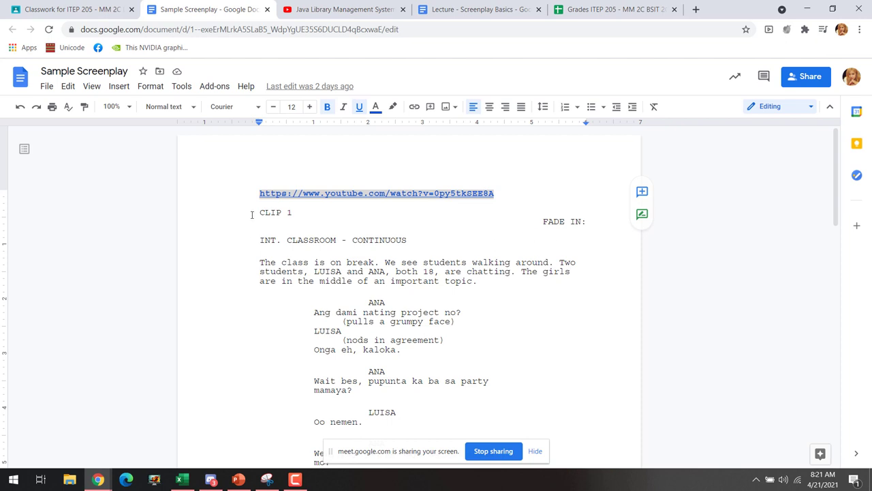
# - Highlight the CLIP 1 section and its opening lines in the Sample Screenplay
pyautogui.moveTo(257, 213); pyautogui.dragTo(360, 317)
pyautogui.scroll(-3, 361, 308)
pyautogui.scroll(-2, 360, 315)
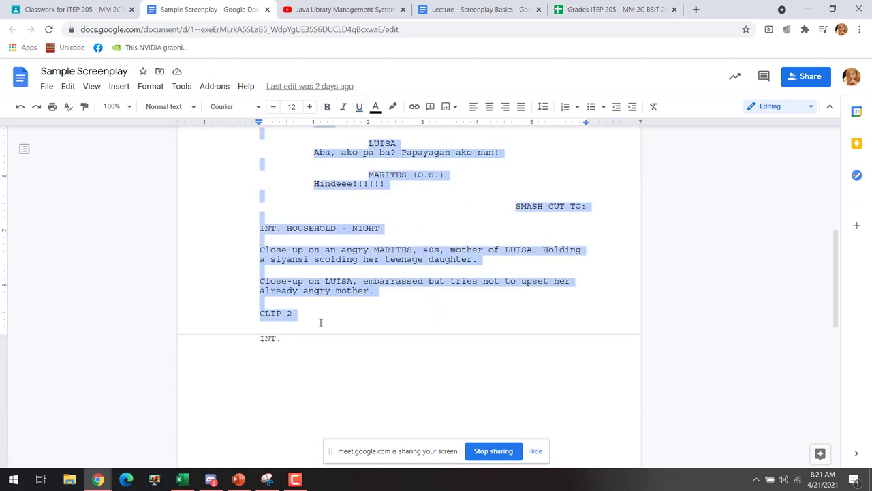
pyautogui.click(361, 320)
pyautogui.scroll(1, 338, 297)
pyautogui.scroll(5, 338, 297)
pyautogui.moveTo(263, 212); pyautogui.dragTo(302, 216)
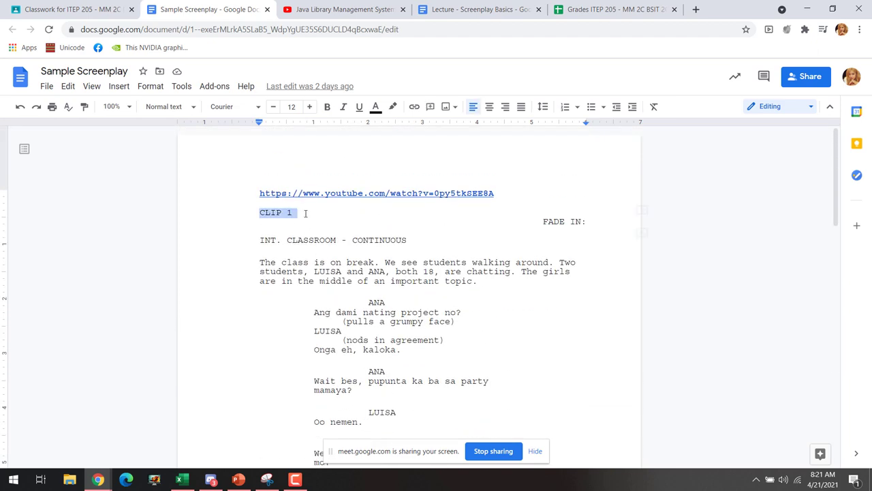
pyautogui.scroll(-4, 306, 249)
pyautogui.scroll(3, 307, 250)
# - Highlight the classroom scene and CLIP 2, then switch to the Lecture - Screenplay Basics document
pyautogui.moveTo(261, 186); pyautogui.dragTo(393, 366)
pyautogui.scroll(-2, 405, 415)
pyautogui.scroll(-2, 394, 366)
pyautogui.moveTo(260, 311); pyautogui.dragTo(263, 334)
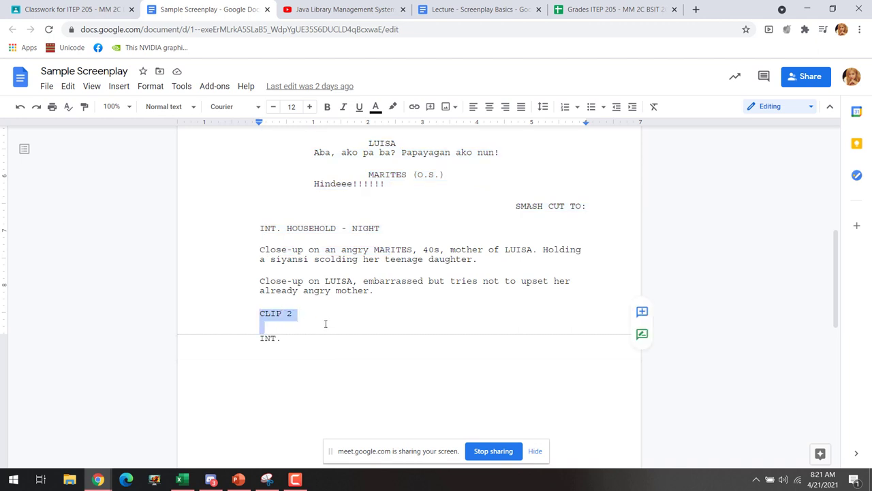
pyautogui.scroll(-1, 275, 346)
pyautogui.scroll(-1, 275, 345)
pyautogui.click(336, 364)
pyautogui.scroll(8, 337, 363)
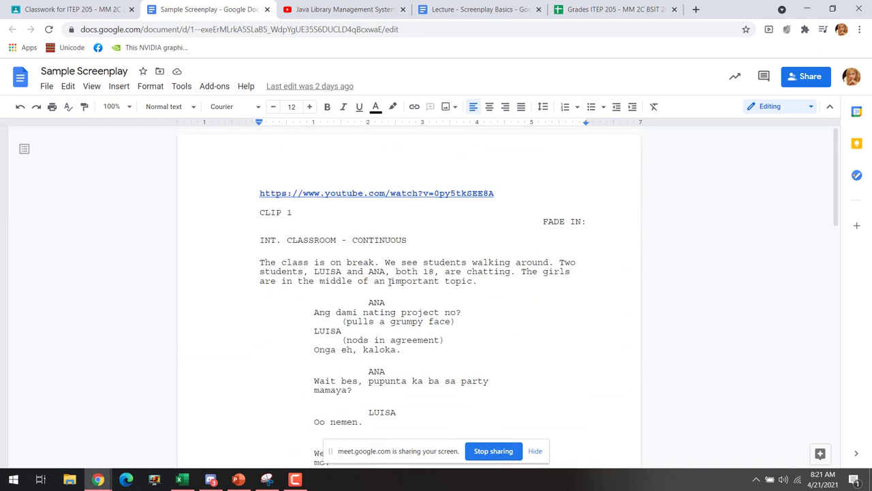
pyautogui.click(468, 7)
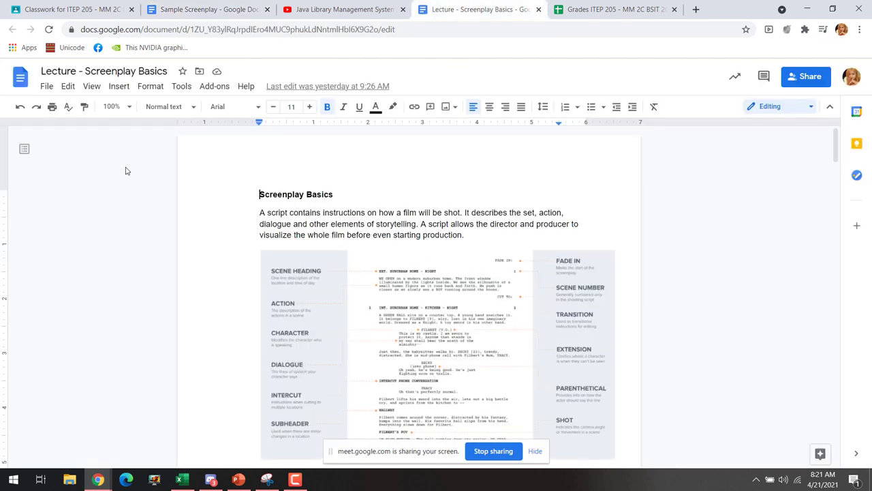
# - Zoom the lecture to 200% and highlight "how a film will be shot." in the first paragraph
pyautogui.click(114, 107)
pyautogui.click(114, 262)
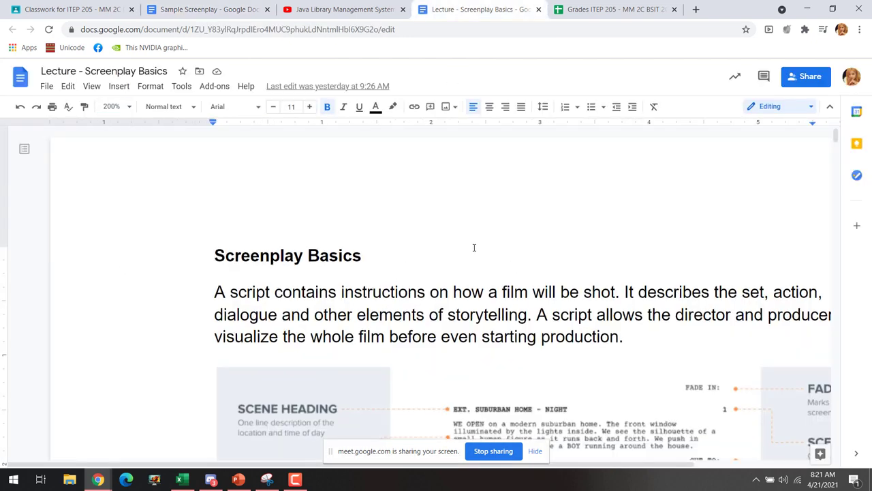
pyautogui.scroll(-1, 473, 248)
pyautogui.moveTo(655, 468); pyautogui.dragTo(763, 467)
pyautogui.scroll(-1, 741, 407)
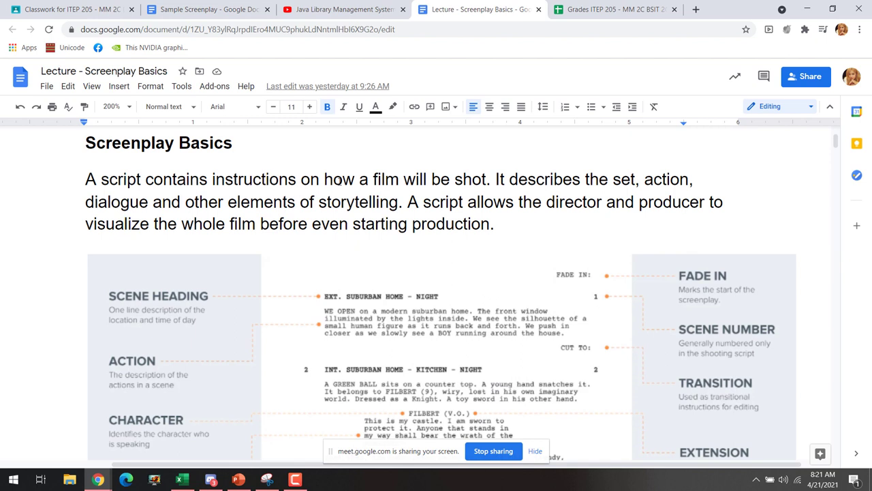
pyautogui.moveTo(324, 180); pyautogui.dragTo(492, 180)
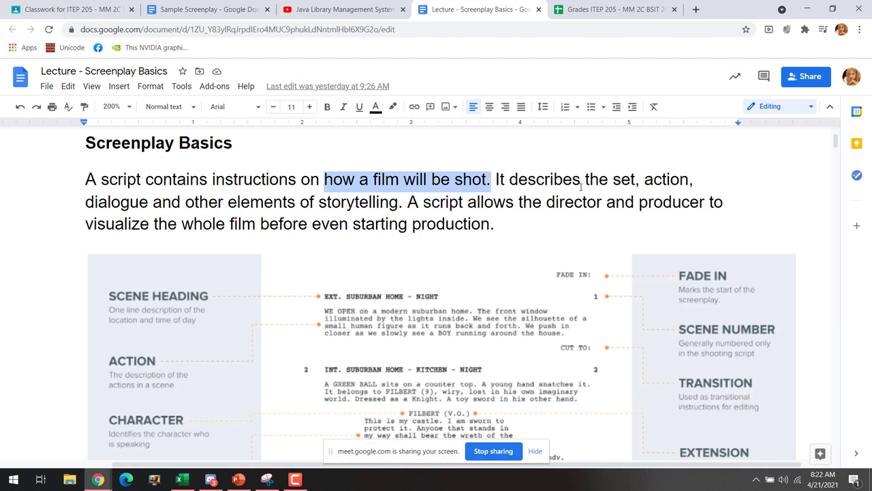
# - Highlight "the set, action", "dialogue", "whole film", "producer" and "director" in the intro paragraph
pyautogui.moveTo(581, 178); pyautogui.dragTo(686, 179)
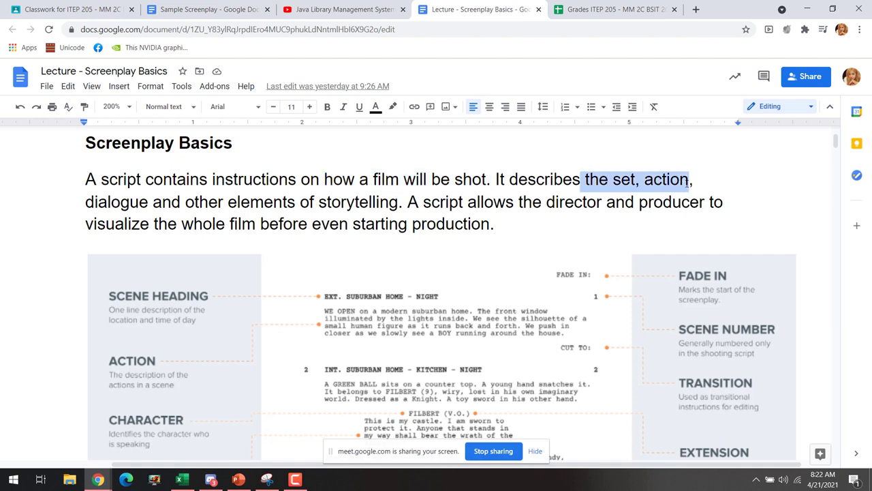
pyautogui.doubleClick(109, 202)
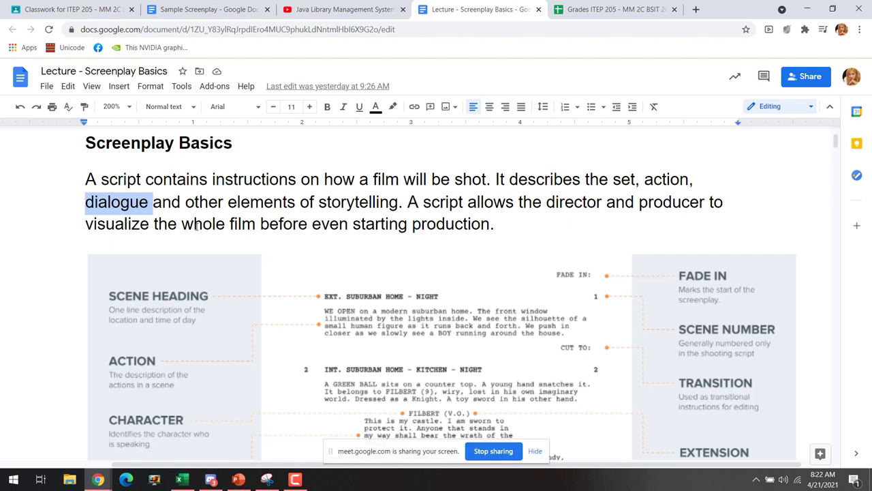
pyautogui.moveTo(191, 224); pyautogui.dragTo(261, 229)
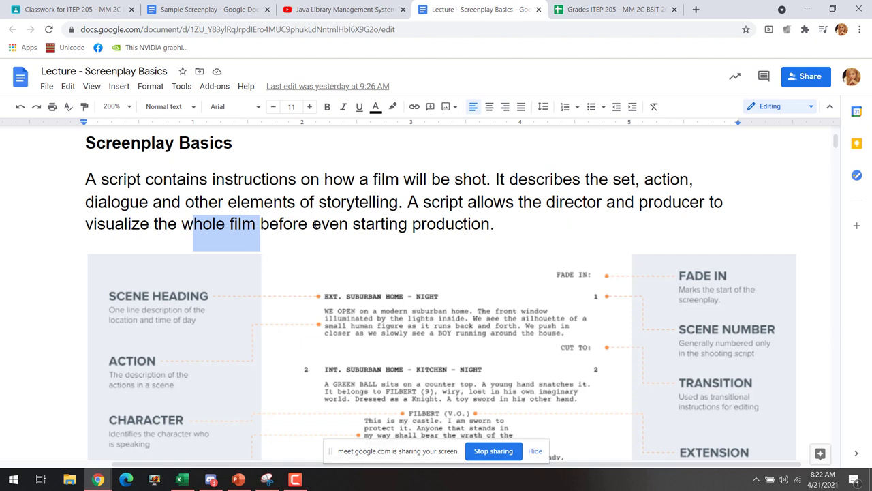
pyautogui.click(499, 224)
pyautogui.click(639, 203)
pyautogui.moveTo(640, 203); pyautogui.dragTo(707, 203)
pyautogui.moveTo(545, 202); pyautogui.dragTo(603, 201)
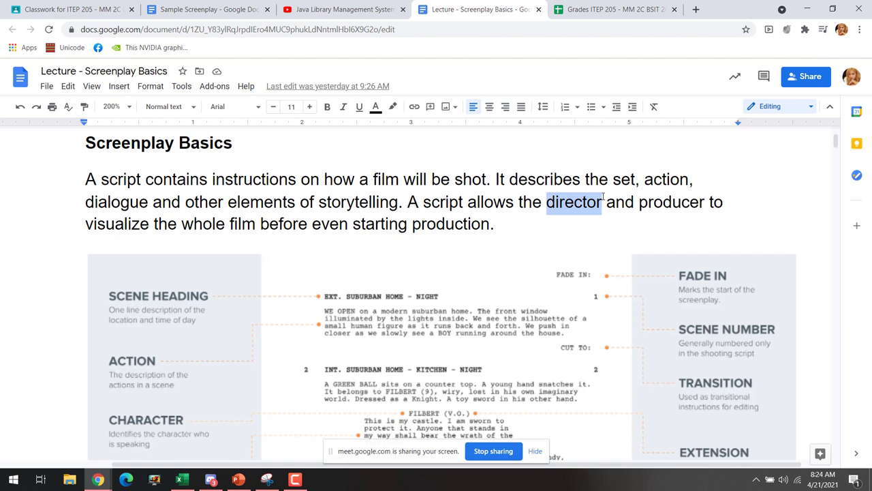
# - Select the screenplay elements diagram and read through the lecture's later sections
pyautogui.scroll(-5, 532, 227)
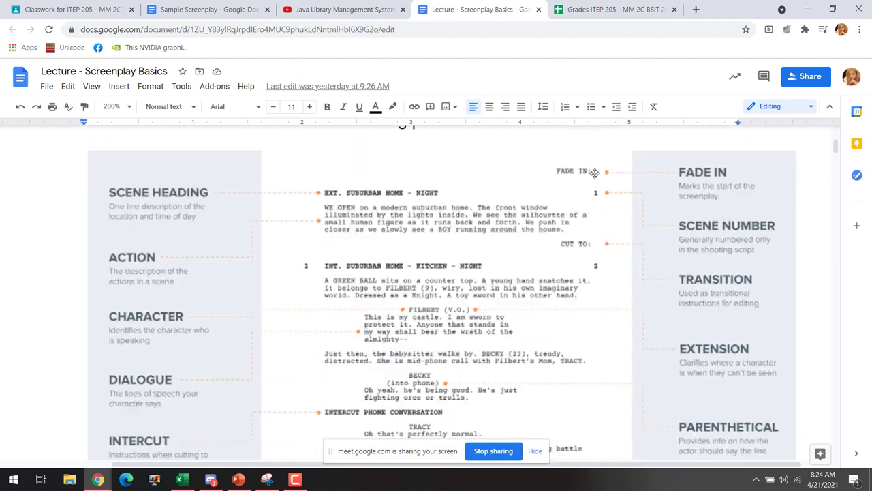
pyautogui.click(531, 226)
pyautogui.scroll(3, 532, 227)
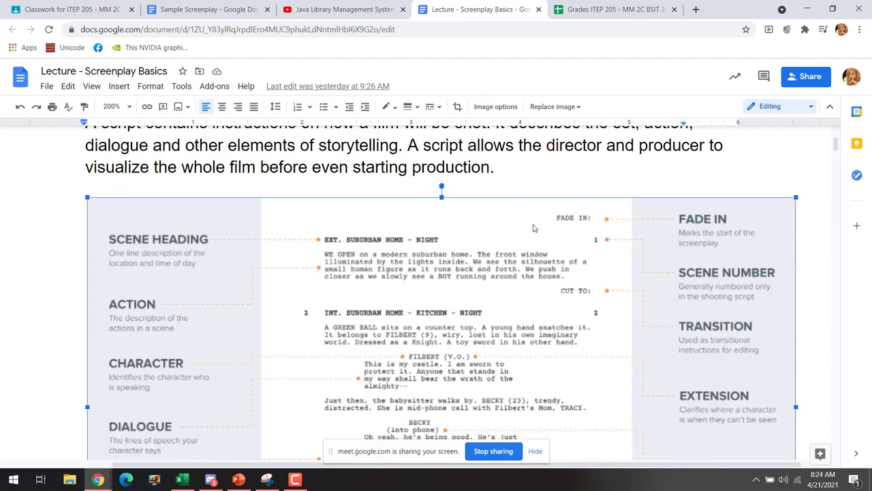
pyautogui.scroll(-1, 453, 266)
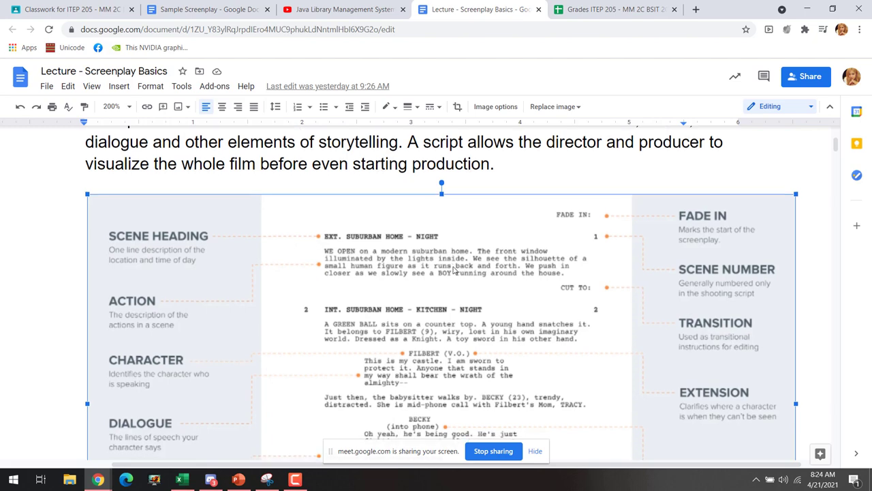
pyautogui.scroll(-2, 453, 269)
pyautogui.scroll(2, 190, 262)
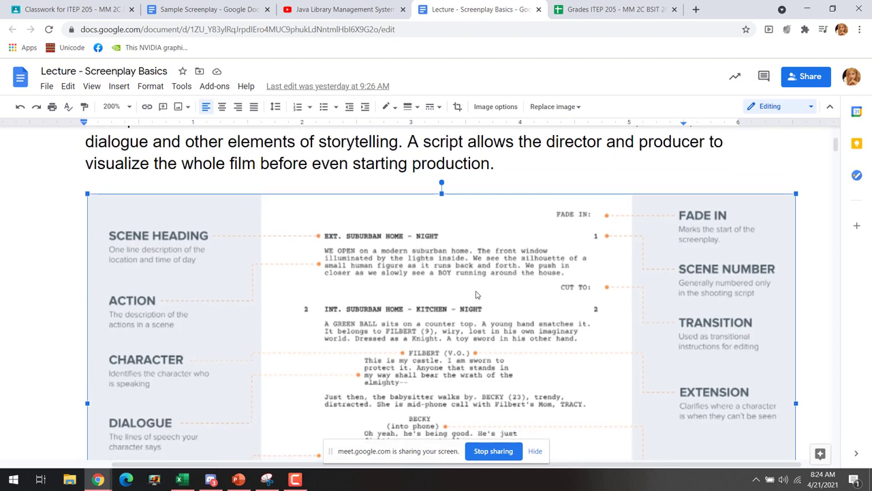
pyautogui.scroll(-3, 477, 294)
pyautogui.scroll(-10, 479, 283)
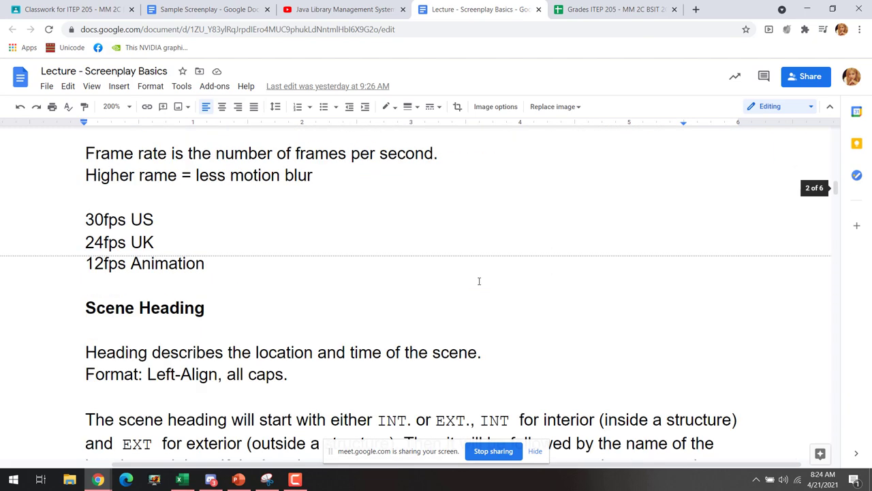
pyautogui.scroll(-15, 479, 281)
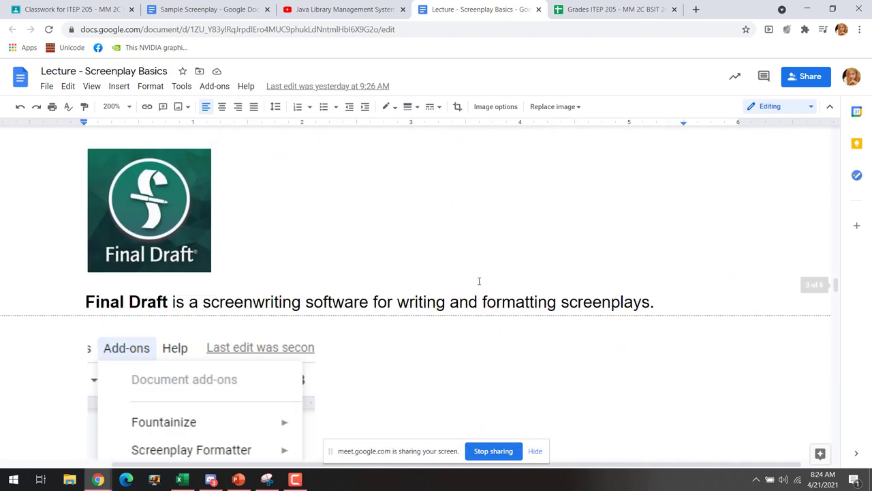
pyautogui.scroll(-5, 479, 281)
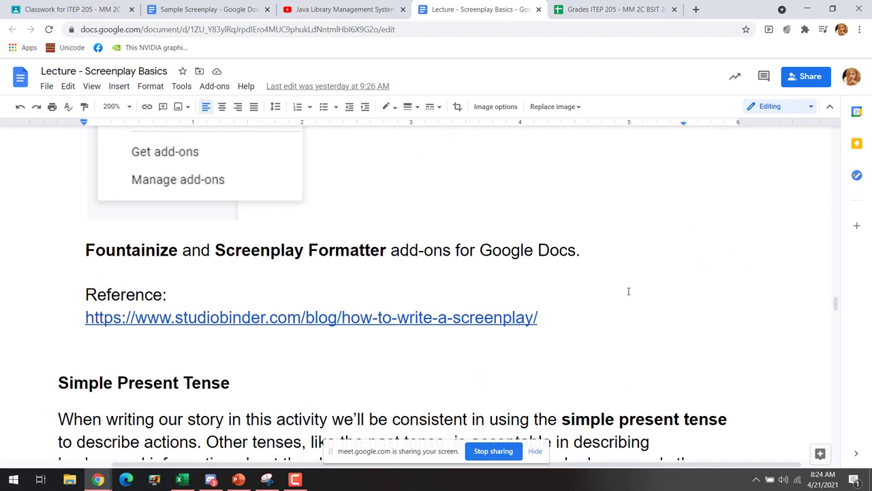
# - Select the studiobinder Reference link, then go back to the script formatting basics list
pyautogui.moveTo(551, 320); pyautogui.dragTo(84, 317)
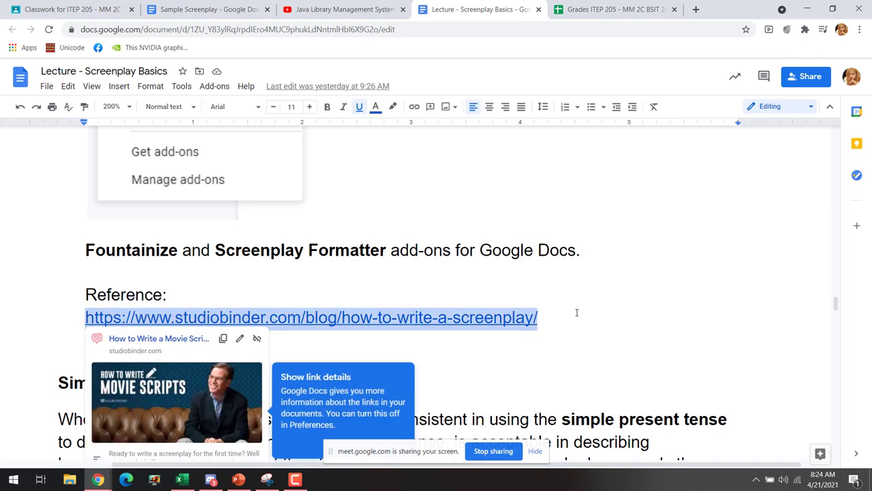
pyautogui.scroll(-1, 576, 312)
pyautogui.scroll(10, 724, 330)
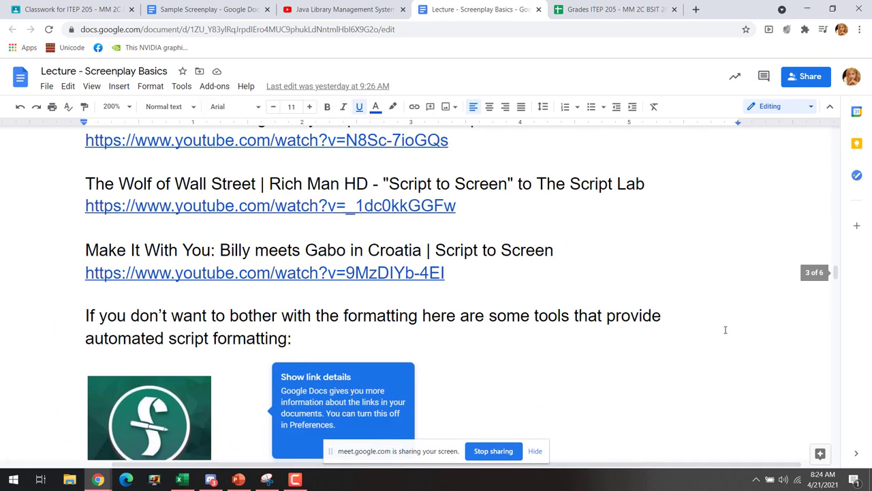
pyautogui.scroll(20, 725, 330)
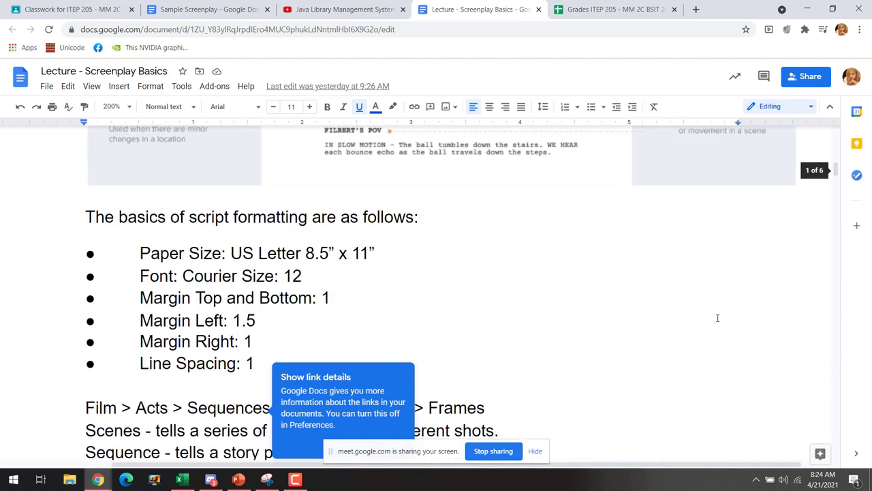
pyautogui.scroll(8, 718, 318)
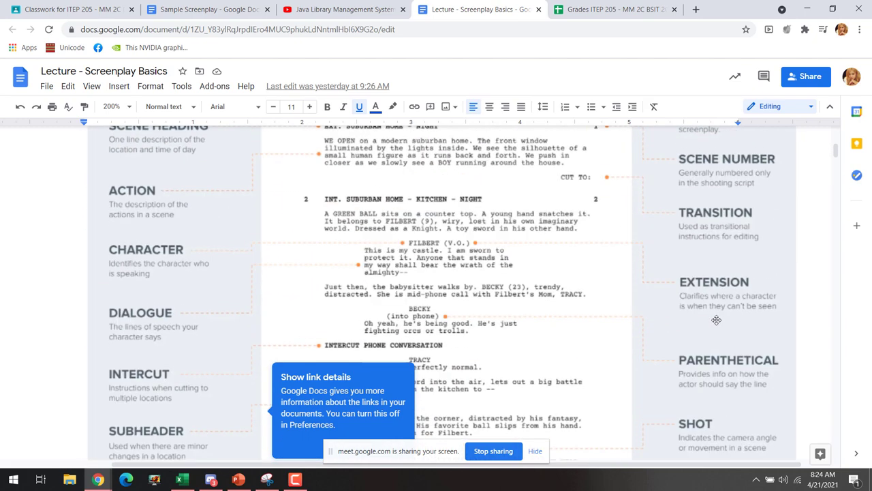
pyautogui.scroll(3, 716, 319)
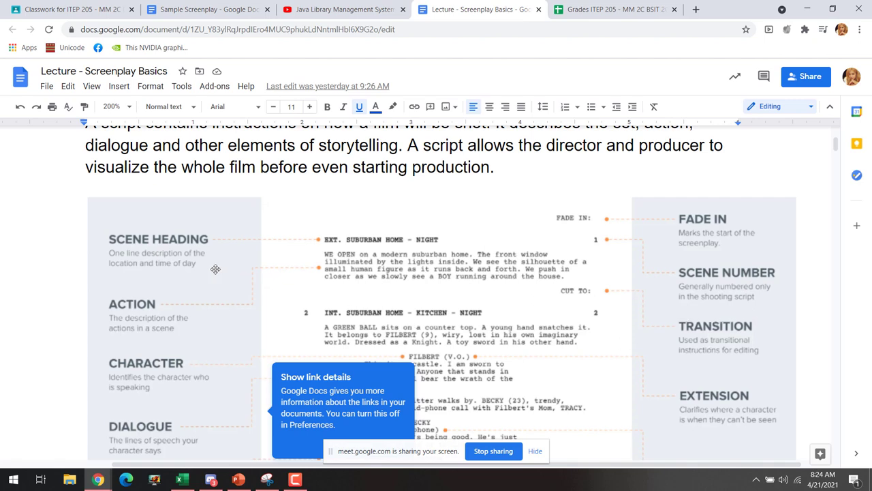
pyautogui.scroll(-3, 264, 249)
pyautogui.scroll(-1, 265, 250)
pyautogui.scroll(2, 220, 224)
pyautogui.scroll(-8, 273, 245)
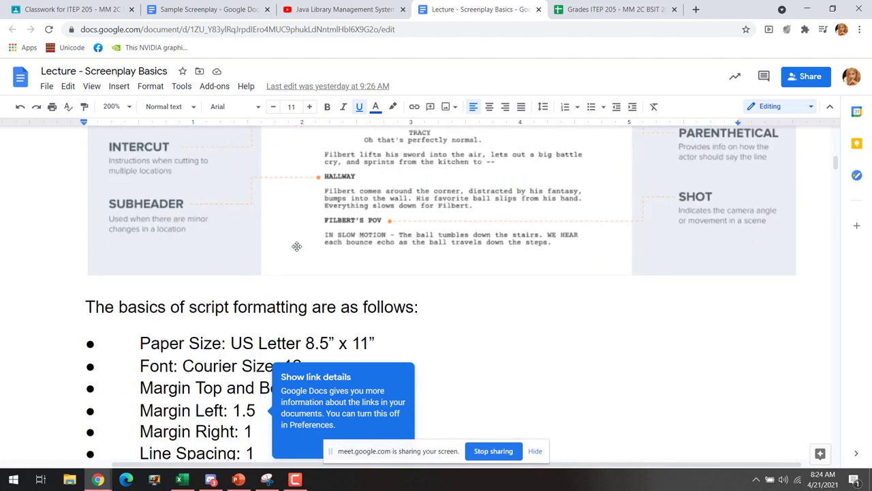
pyautogui.scroll(5, 298, 246)
pyautogui.scroll(2, 298, 246)
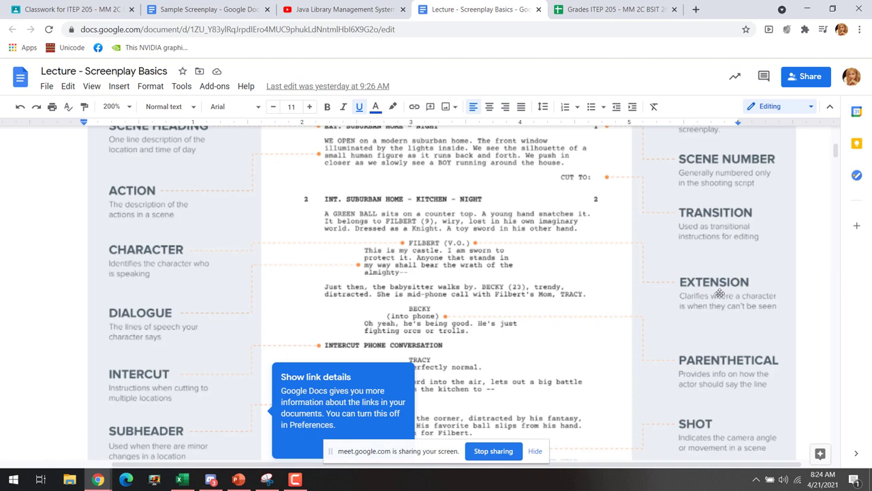
pyautogui.scroll(2, 740, 207)
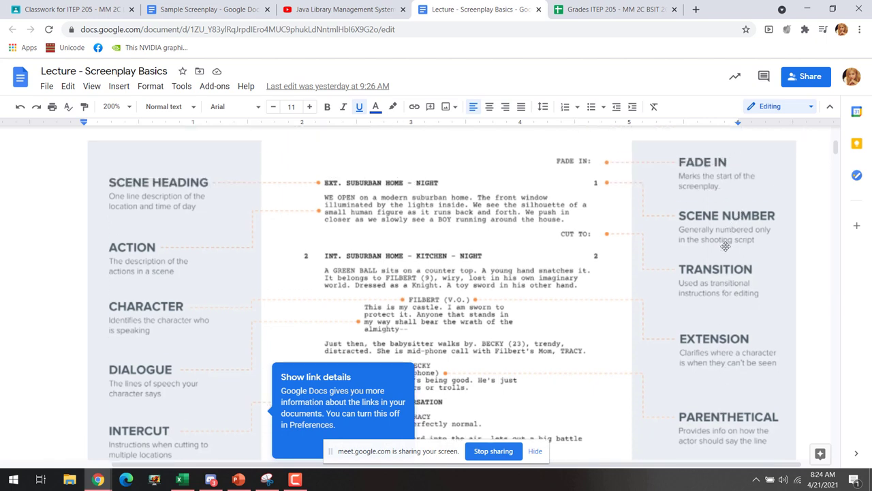
pyautogui.scroll(-2, 320, 316)
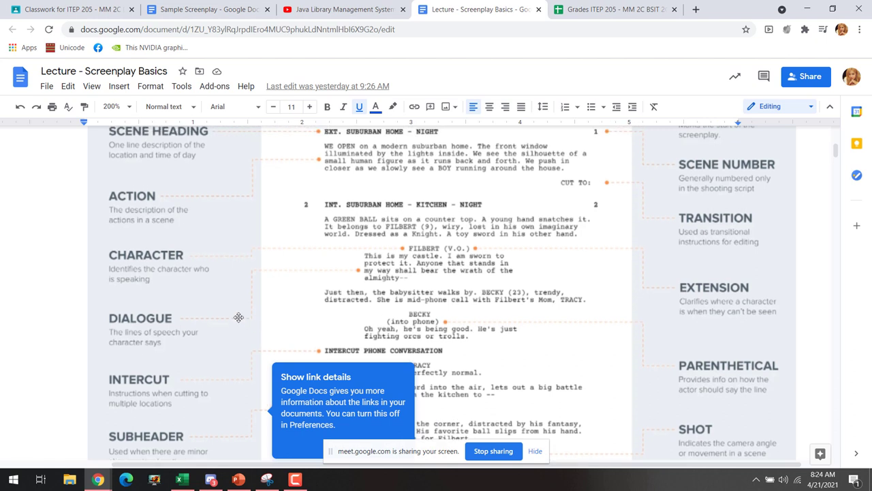
pyautogui.scroll(2, 238, 317)
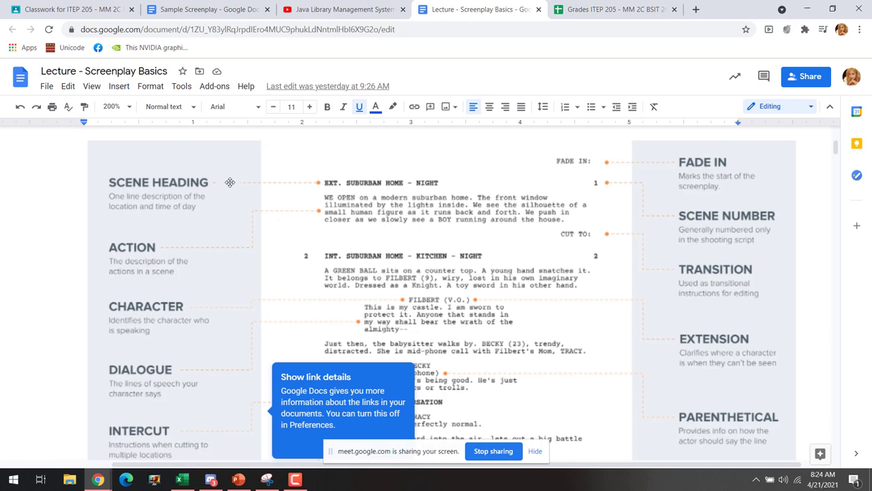
pyautogui.scroll(-6, 217, 192)
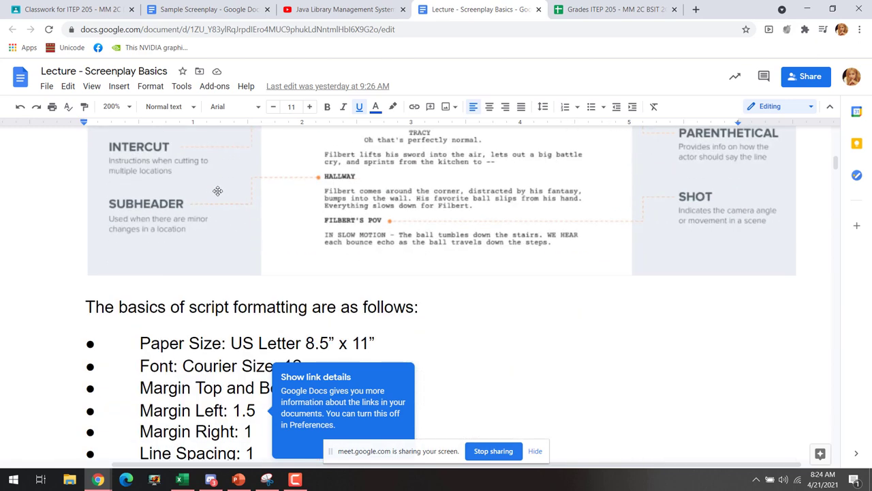
pyautogui.scroll(-1, 217, 192)
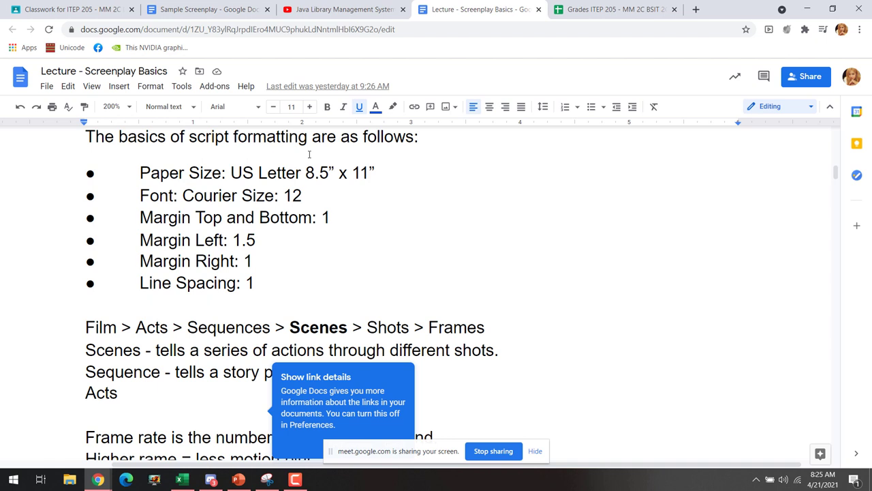
# - Select the 'The basics of script formatting' bullet list, then return to the Classwork tab
pyautogui.moveTo(287, 284); pyautogui.dragTo(76, 154)
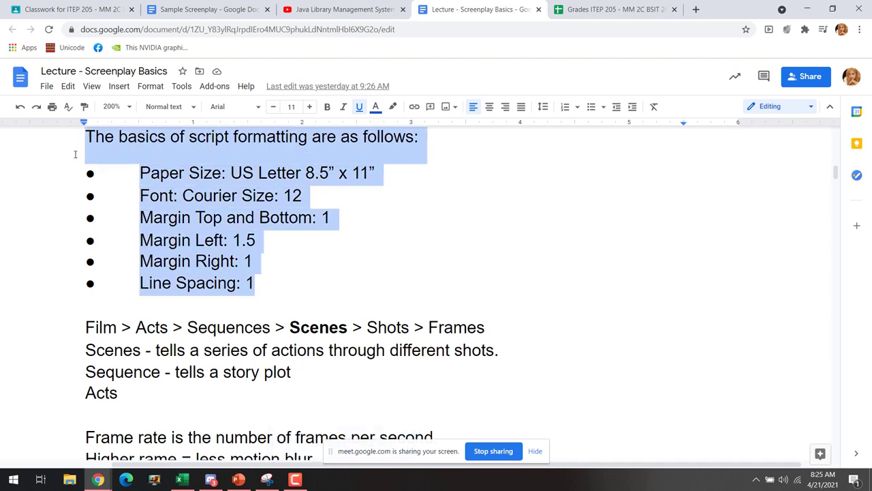
pyautogui.scroll(1, 320, 254)
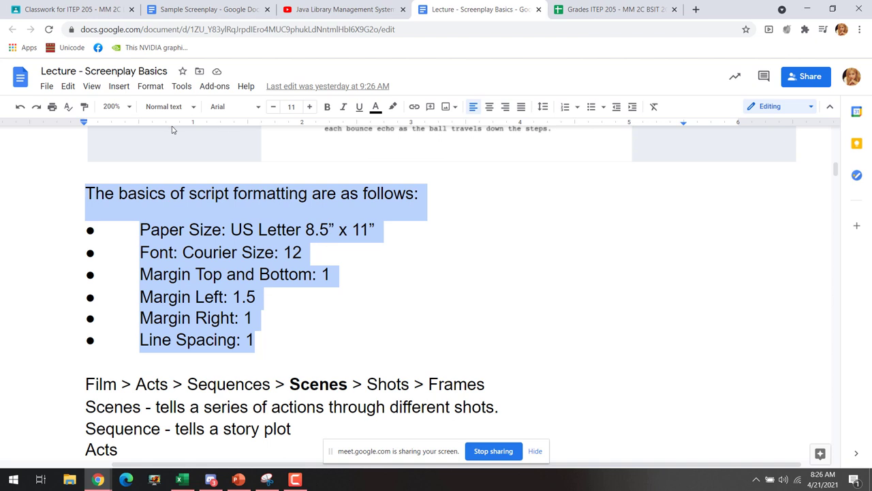
pyautogui.click(103, 15)
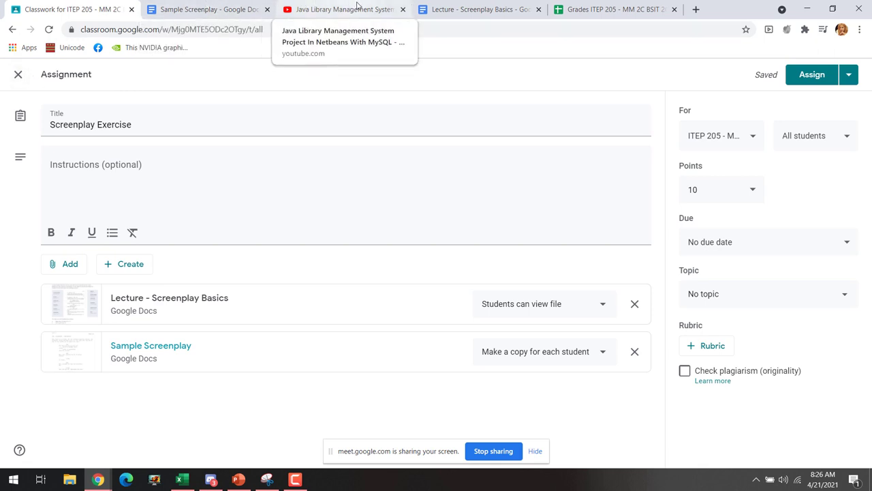
# - Load classroom.google.com and open the To review list
pyautogui.click(306, 29)
pyautogui.write('cl')
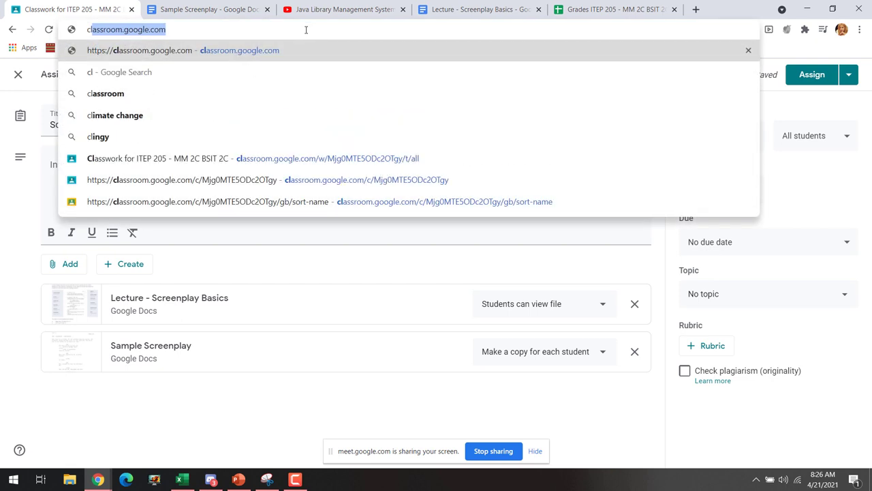
pyautogui.press('Return')
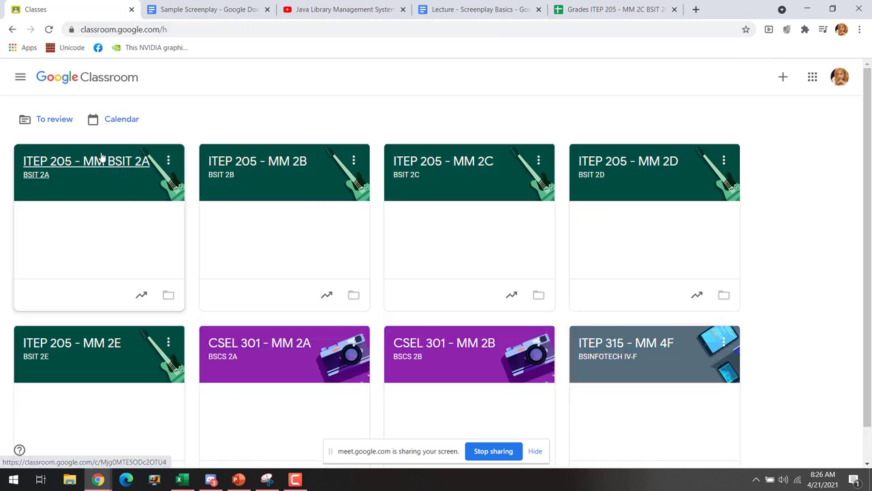
pyautogui.click(48, 120)
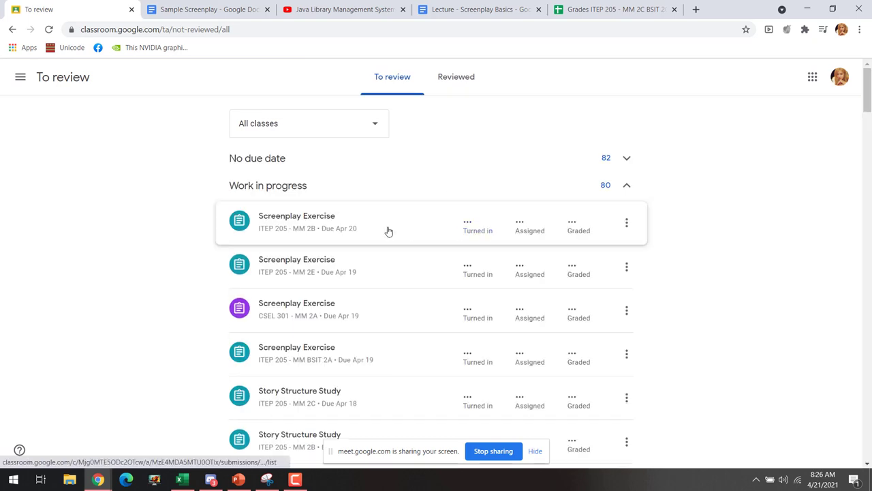
# - Look over the ITEP 205 - MM 2B Screenplay Exercise submissions, then switch to the YouTube tab
pyautogui.click(358, 218)
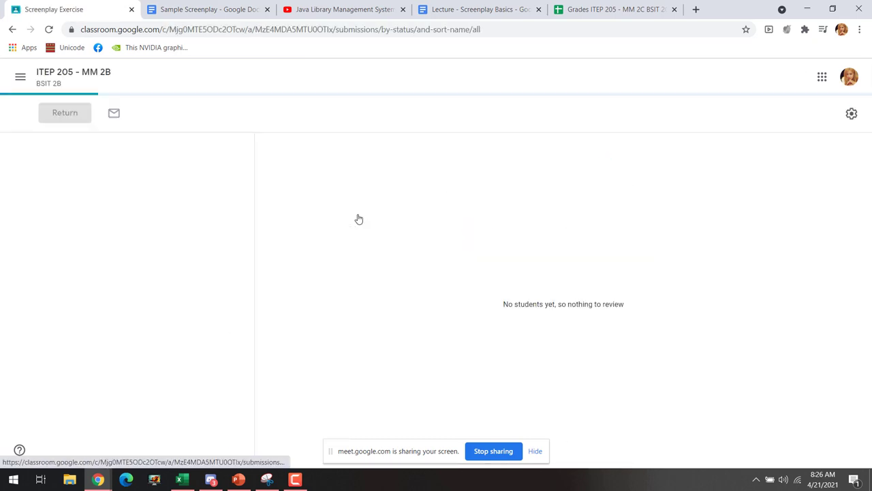
pyautogui.scroll(-1, 144, 240)
pyautogui.scroll(-15, 144, 240)
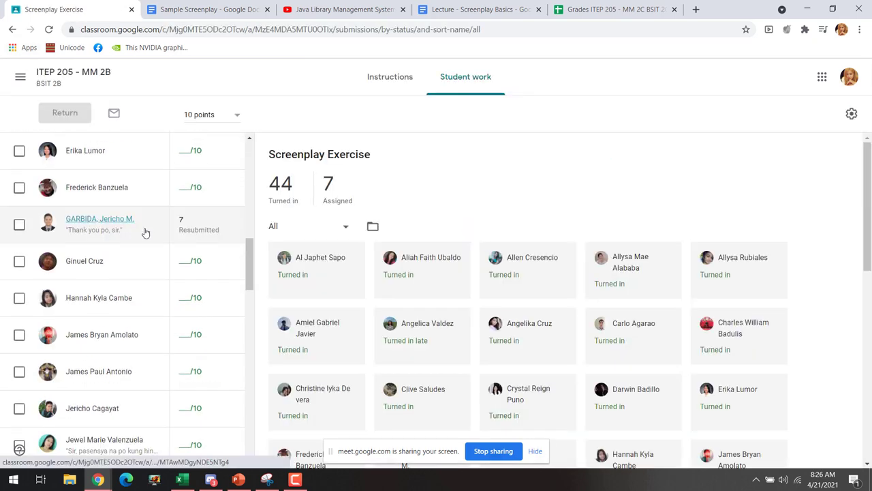
pyautogui.click(12, 30)
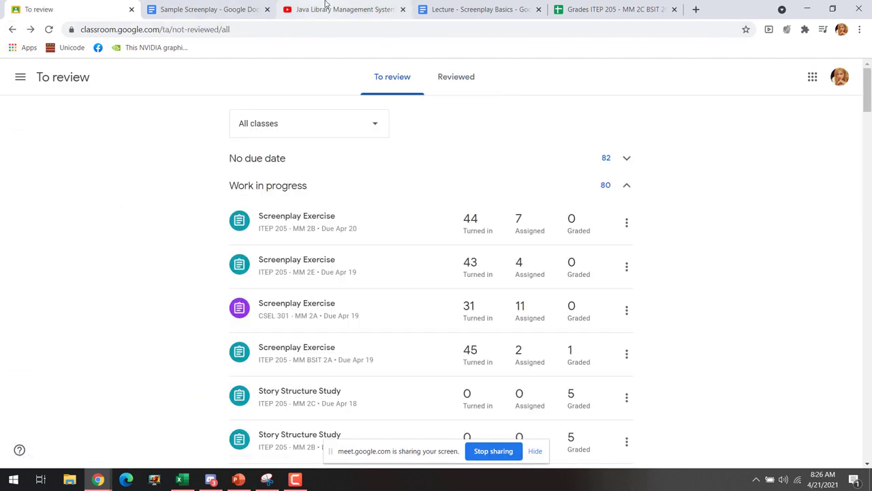
pyautogui.click(392, 9)
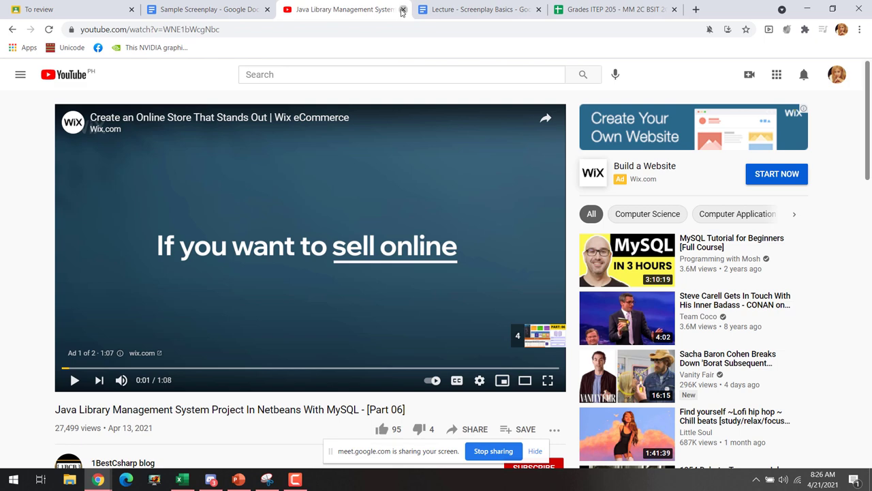
# - Close the Java project video tab and clear the highlight on the lecture's script formatting list
pyautogui.click(403, 10)
pyautogui.scroll(-2, 387, 344)
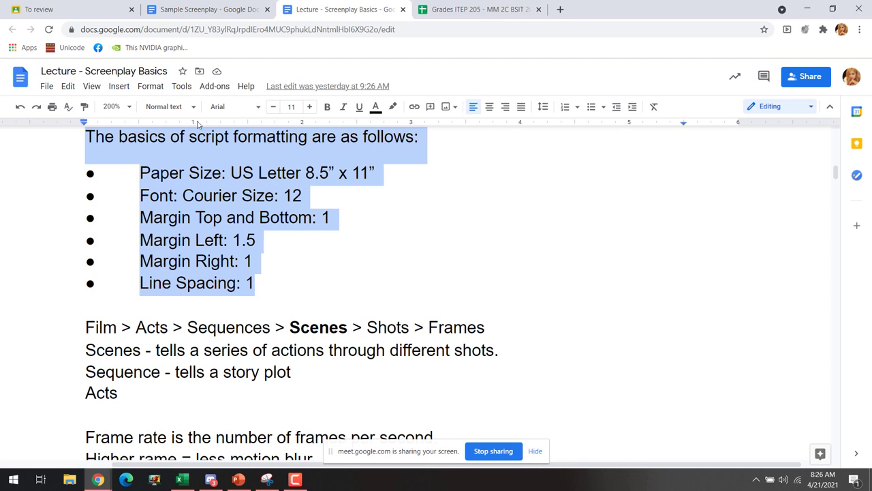
pyautogui.click(301, 281)
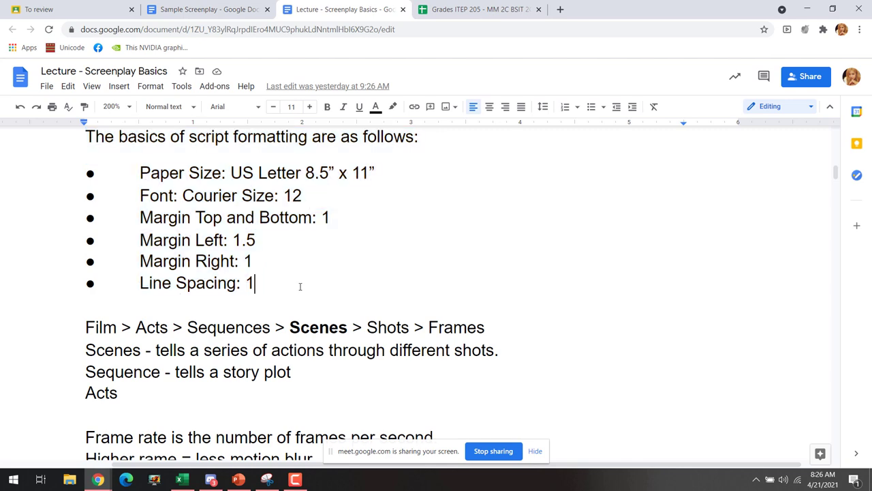
pyautogui.click(196, 8)
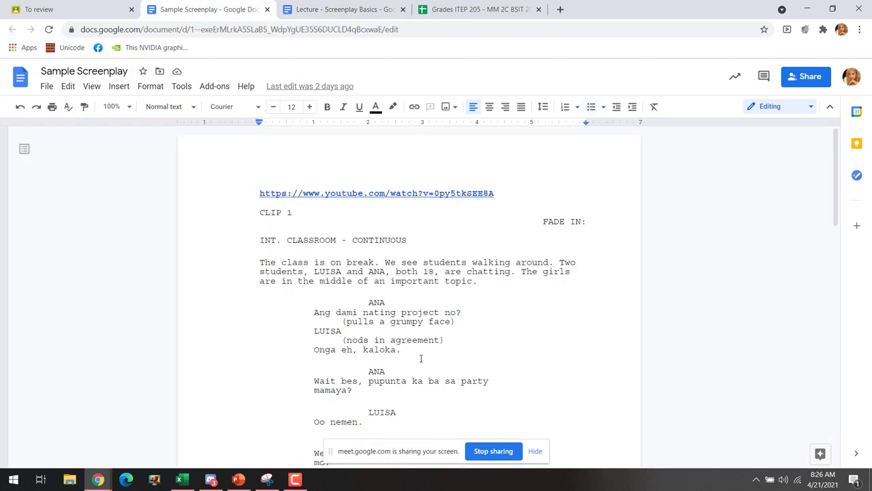
pyautogui.scroll(-3, 421, 347)
pyautogui.scroll(-2, 421, 347)
pyautogui.scroll(4, 421, 347)
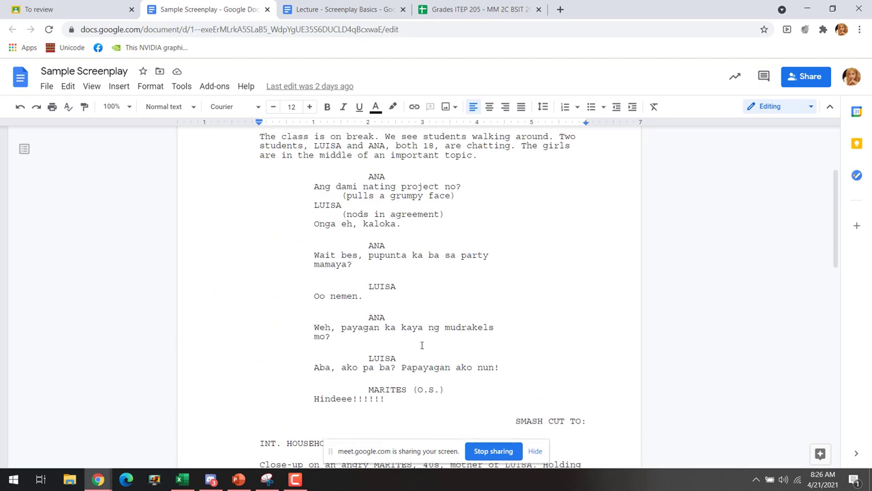
pyautogui.scroll(1, 421, 345)
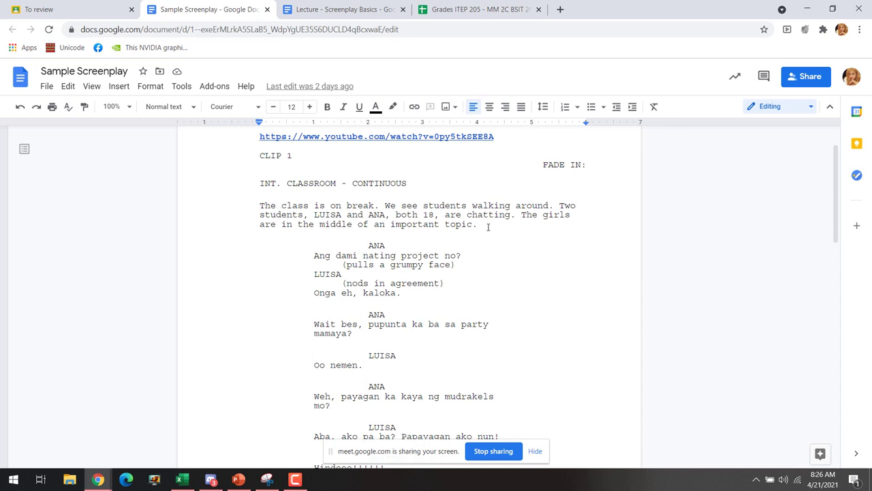
pyautogui.moveTo(488, 226); pyautogui.dragTo(260, 205)
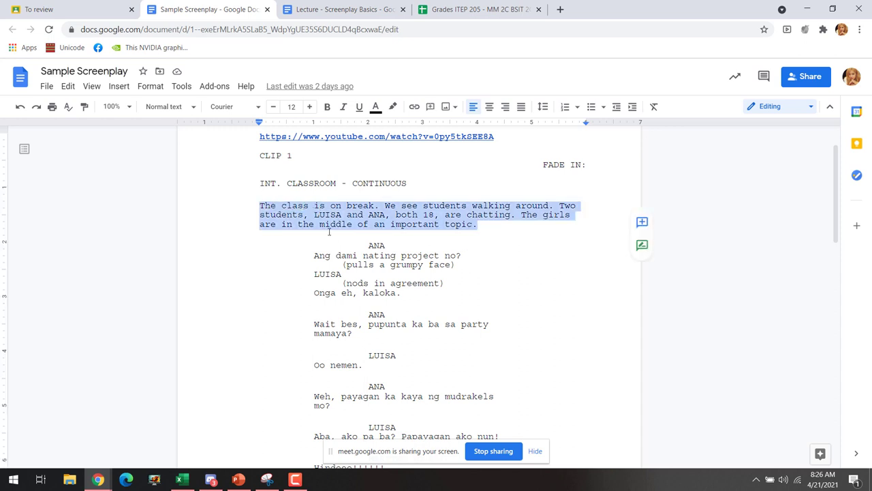
pyautogui.scroll(-1, 460, 260)
pyautogui.scroll(-1, 763, 306)
pyautogui.scroll(2, 409, 224)
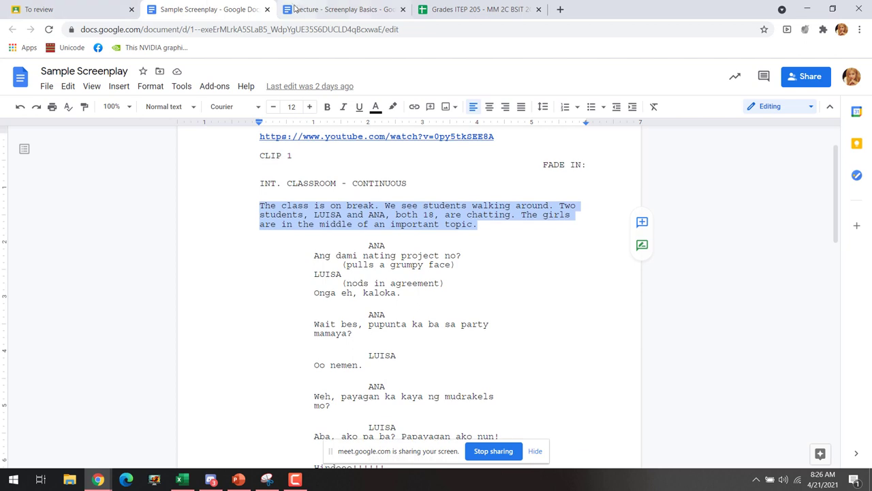
pyautogui.click(317, 9)
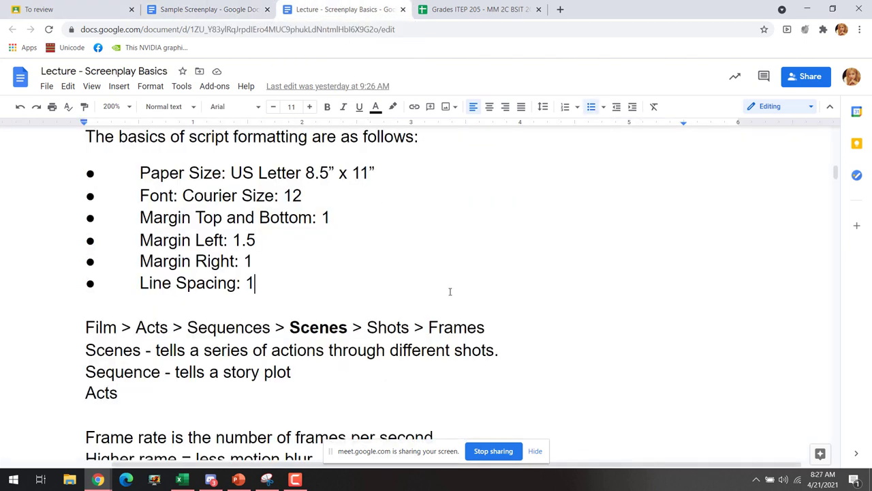
# - Insert an empty line above the 'Scenes - tells…' definition
pyautogui.scroll(-1, 458, 269)
pyautogui.click(306, 316)
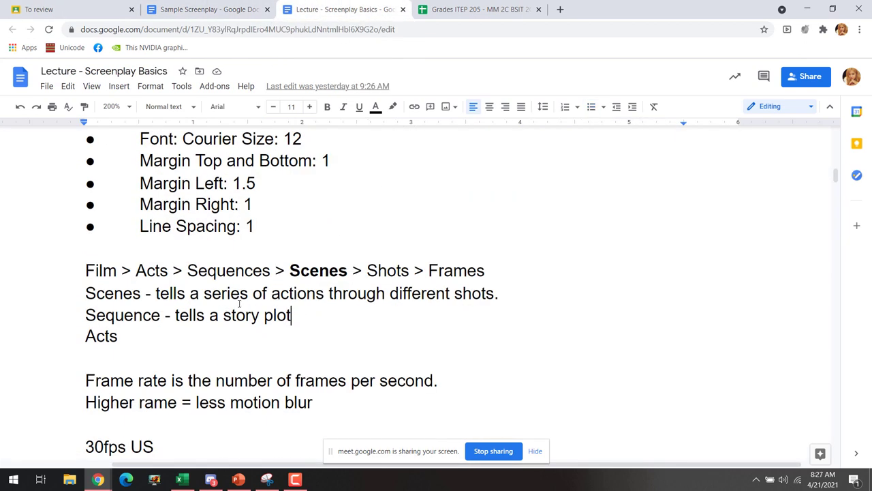
pyautogui.click(86, 293)
pyautogui.press('Return')
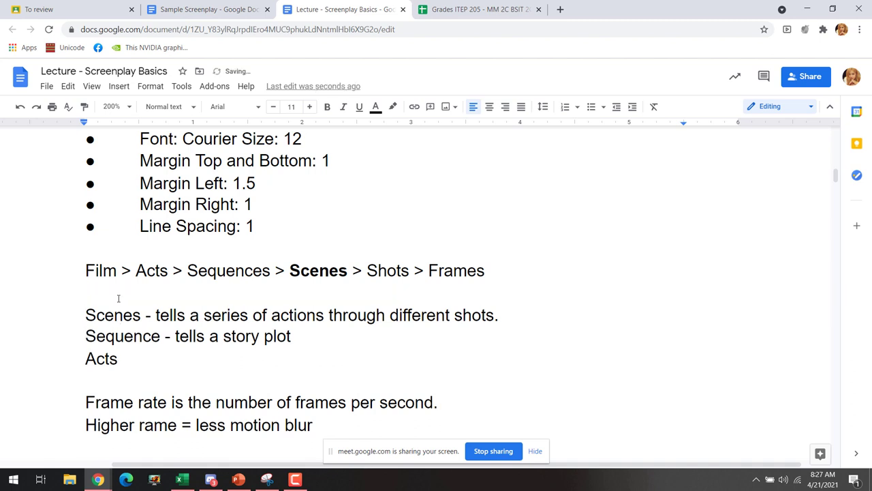
# - Highlight the words Scenes, story plot and actions in the Scenes and Sequence definitions
pyautogui.hotkey('ctrl', 'shift', 'Right')
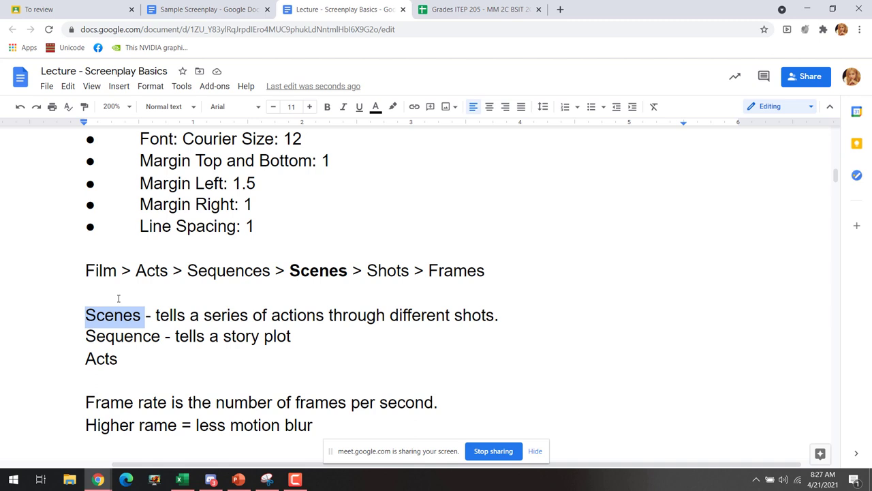
pyautogui.press('Down')
pyautogui.hotkey('ctrl', 'Right')
pyautogui.hotkey('ctrl', 'Right')
pyautogui.hotkey('ctrl', 'Right')
pyautogui.hotkey('ctrl', 'Right')
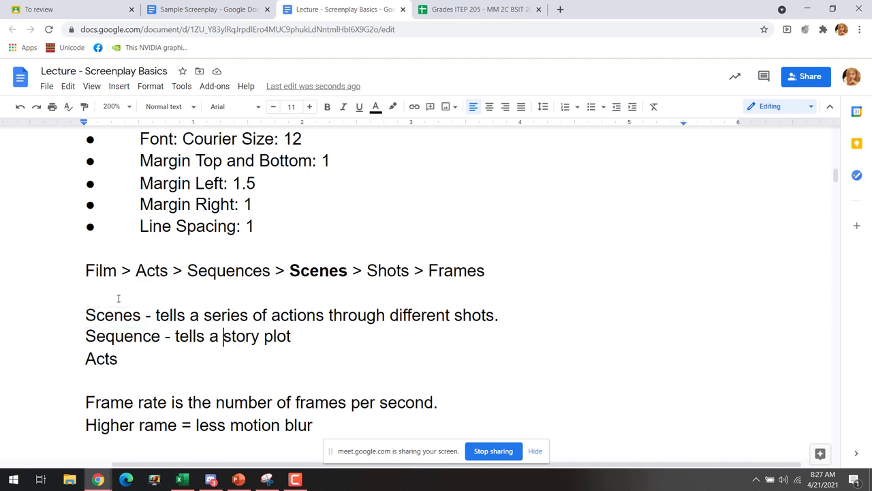
pyautogui.hotkey('ctrl', 'shift', 'Right')
pyautogui.hotkey('ctrl', 'shift', 'Right')
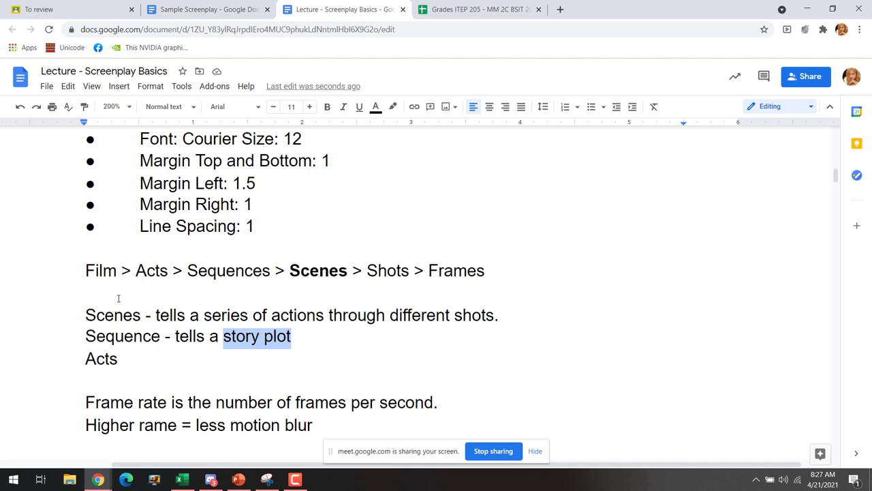
pyautogui.press('Up')
pyautogui.hotkey('ctrl', 'Left')
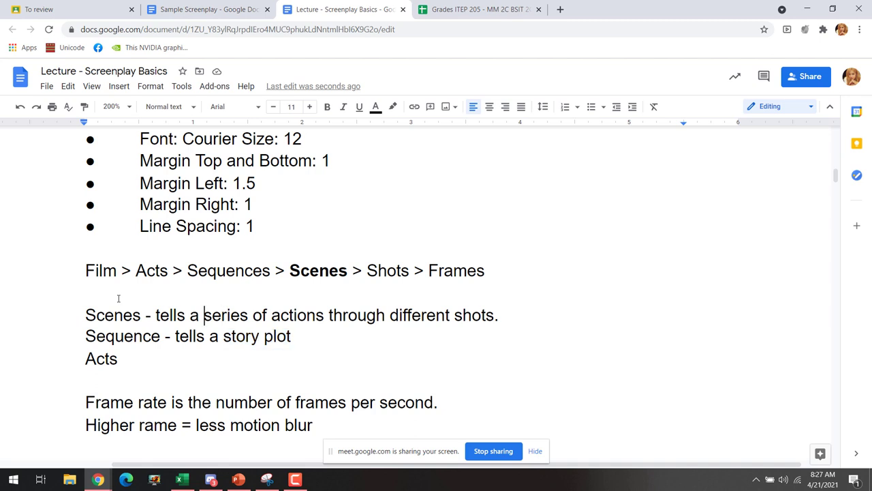
pyautogui.hotkey('ctrl', 'Right')
pyautogui.hotkey('ctrl', 'Right')
pyautogui.hotkey('ctrl', 'shift', 'Right')
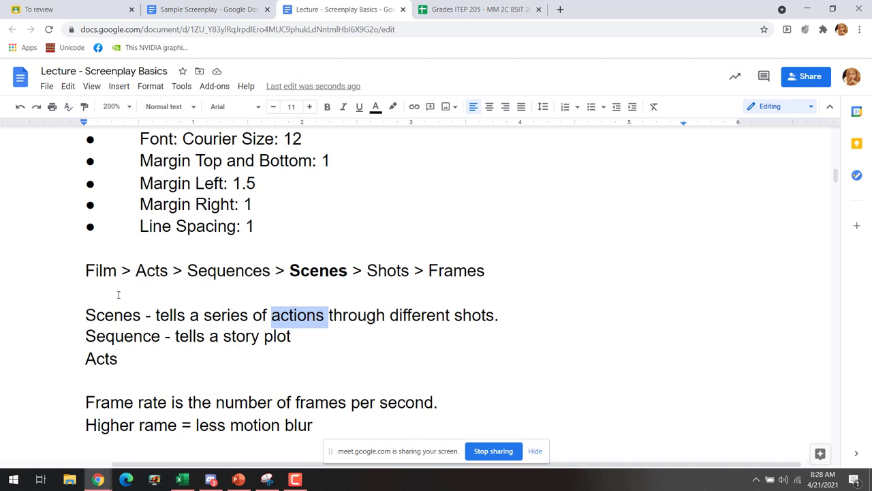
pyautogui.click(319, 335)
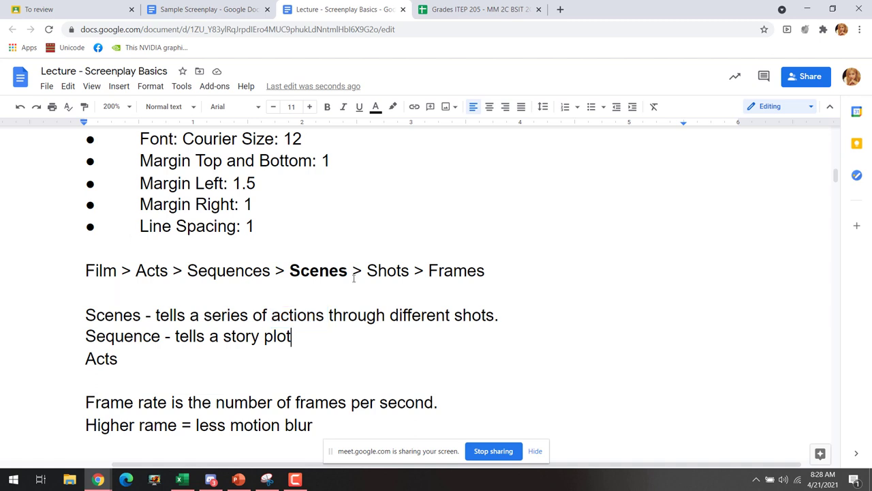
pyautogui.doubleClick(431, 270)
pyautogui.scroll(-1, 504, 273)
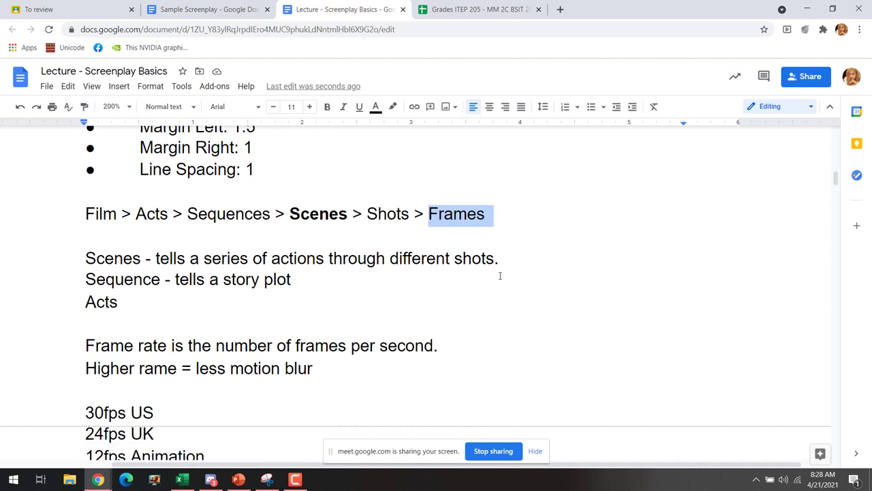
pyautogui.click(411, 228)
pyautogui.moveTo(486, 216); pyautogui.dragTo(429, 212)
pyautogui.scroll(3, 434, 231)
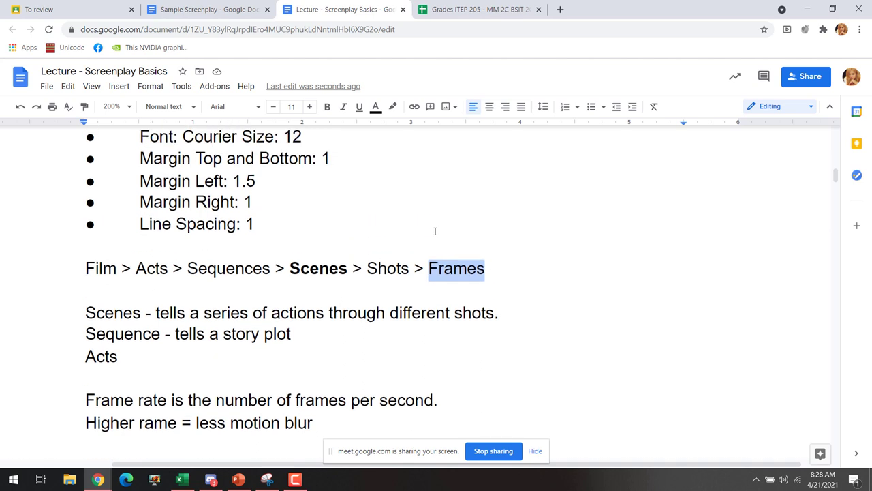
pyautogui.scroll(-1, 435, 231)
pyautogui.scroll(-1, 435, 232)
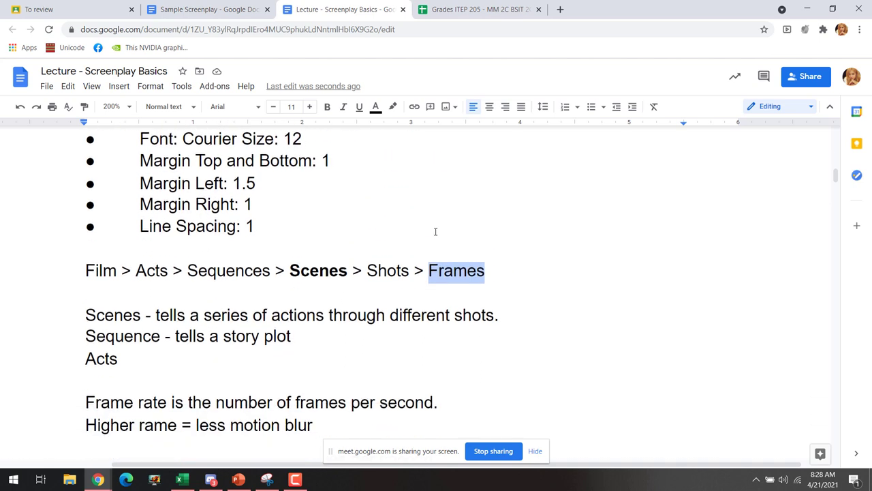
pyautogui.scroll(-1, 436, 231)
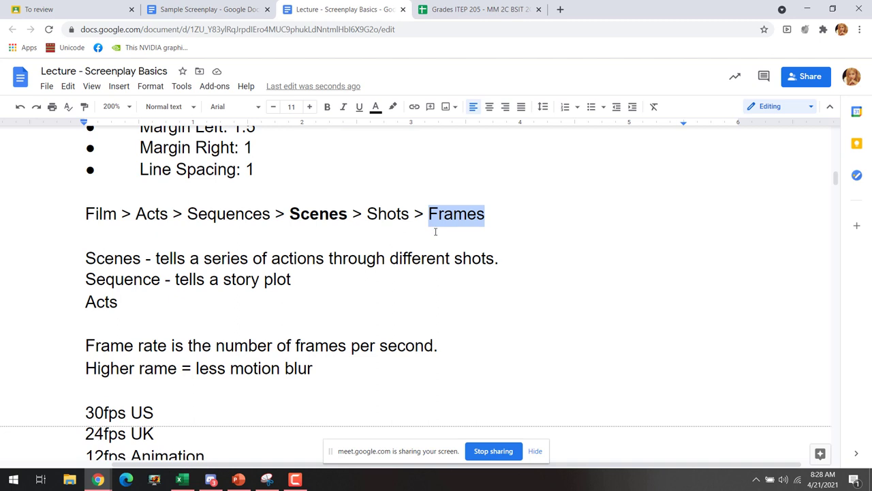
pyautogui.click(435, 229)
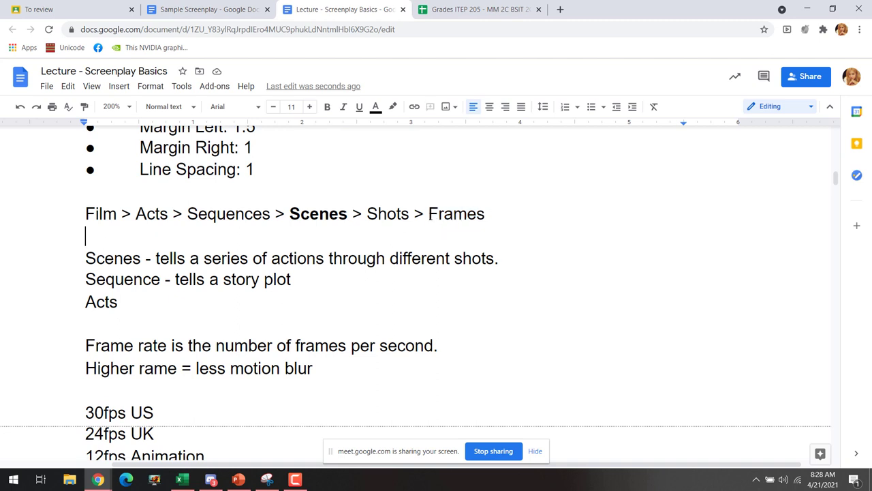
pyautogui.doubleClick(485, 215)
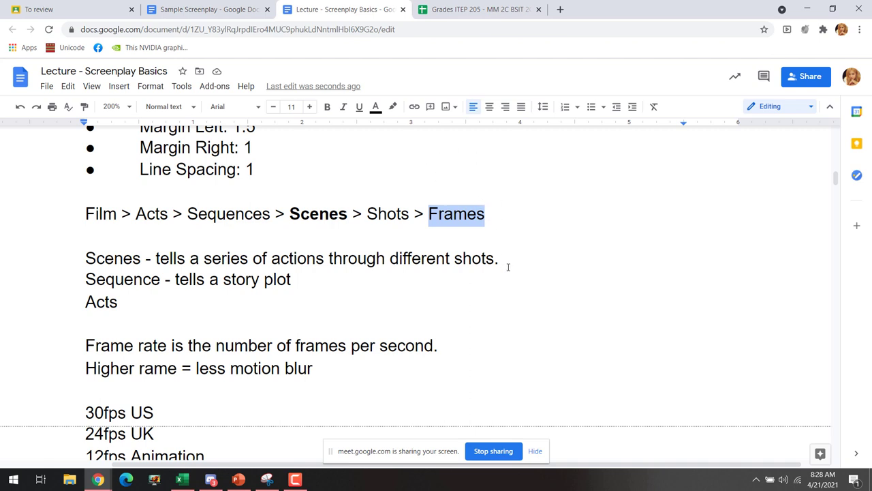
pyautogui.click(462, 296)
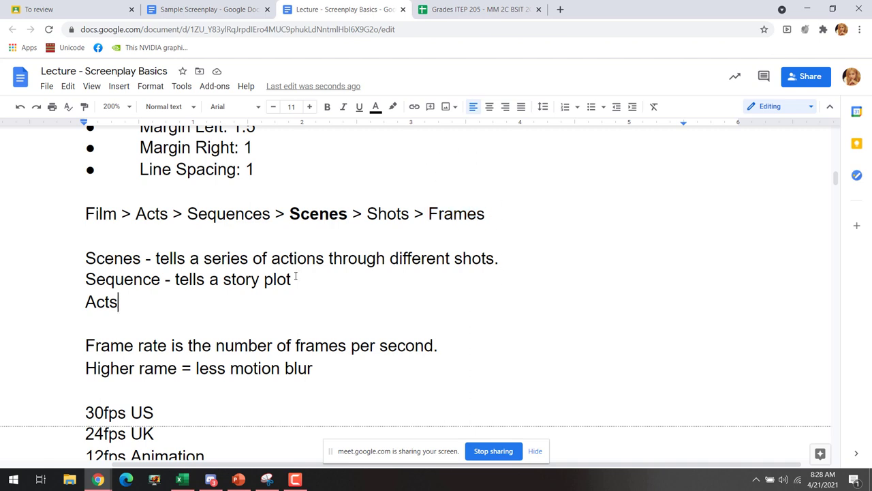
pyautogui.moveTo(86, 213); pyautogui.dragTo(117, 214)
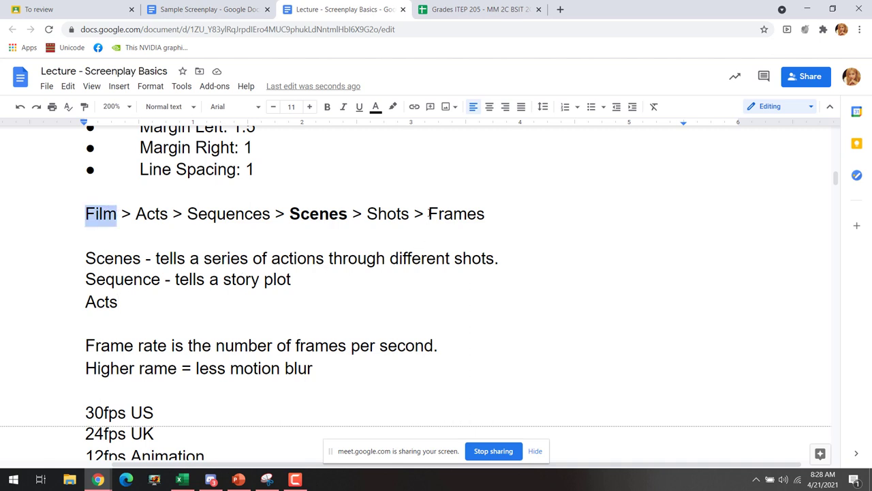
pyautogui.moveTo(429, 214); pyautogui.dragTo(485, 213)
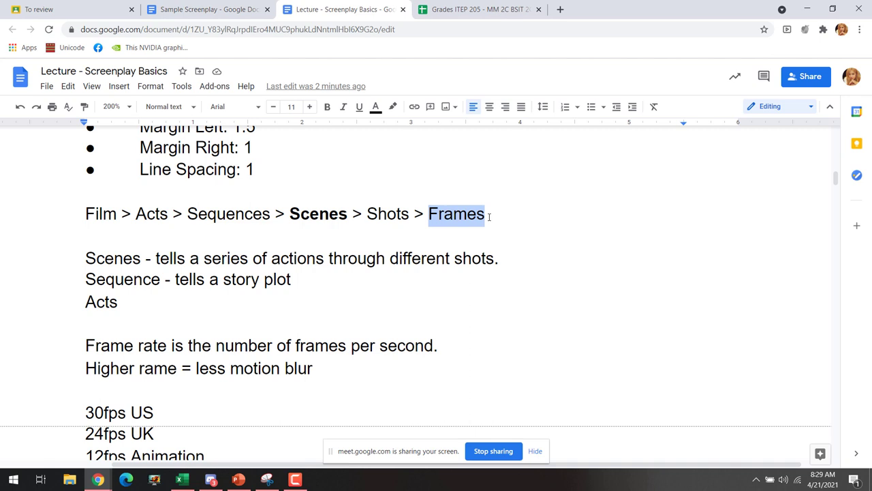
pyautogui.scroll(-3, 481, 198)
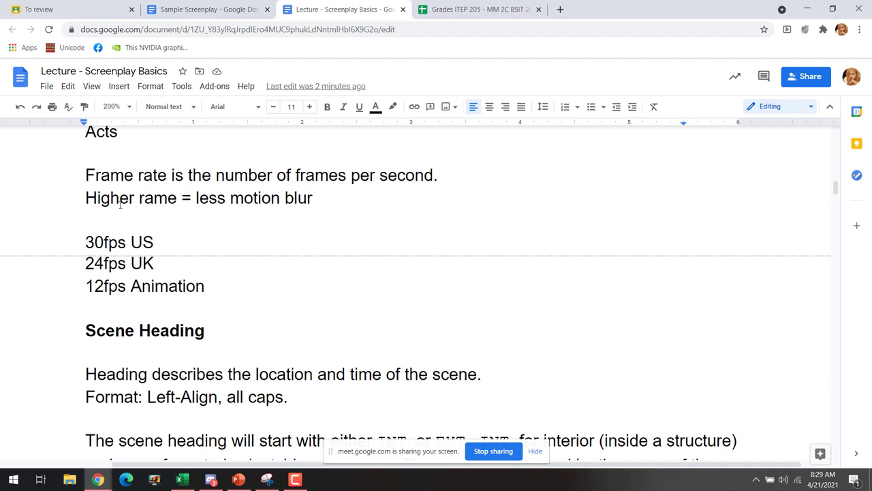
pyautogui.moveTo(86, 175); pyautogui.dragTo(438, 184)
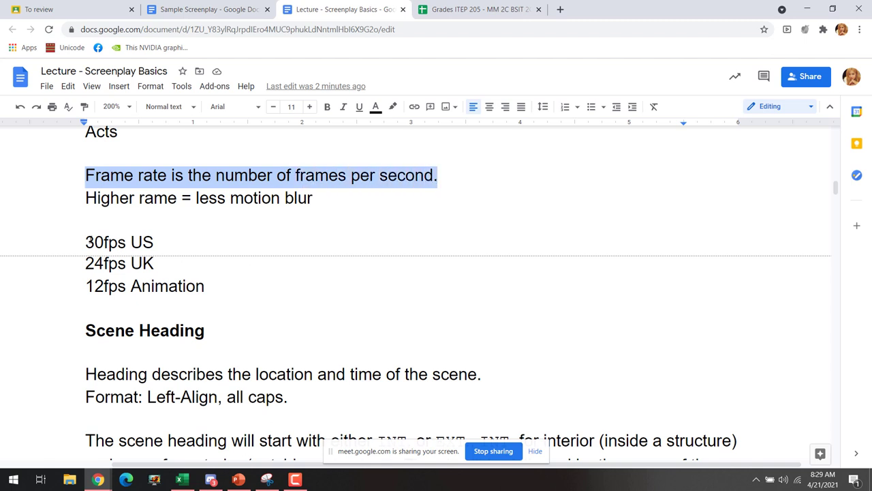
pyautogui.click(135, 242)
pyautogui.doubleClick(136, 242)
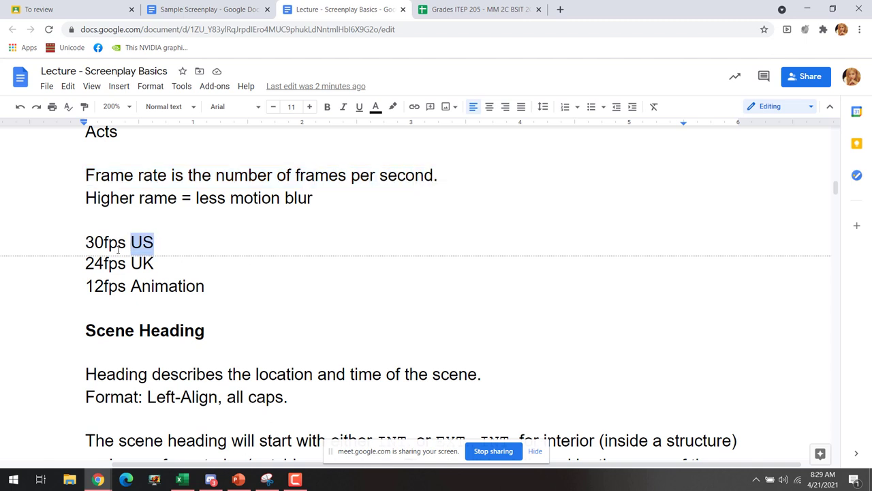
pyautogui.moveTo(85, 242); pyautogui.dragTo(129, 245)
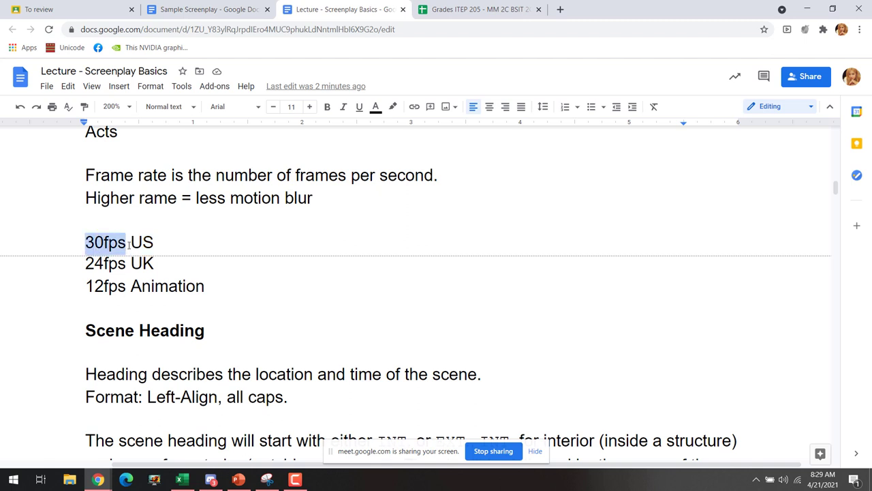
pyautogui.click(103, 241)
pyautogui.keyDown('shift'); pyautogui.click(81, 243); pyautogui.keyUp('shift')
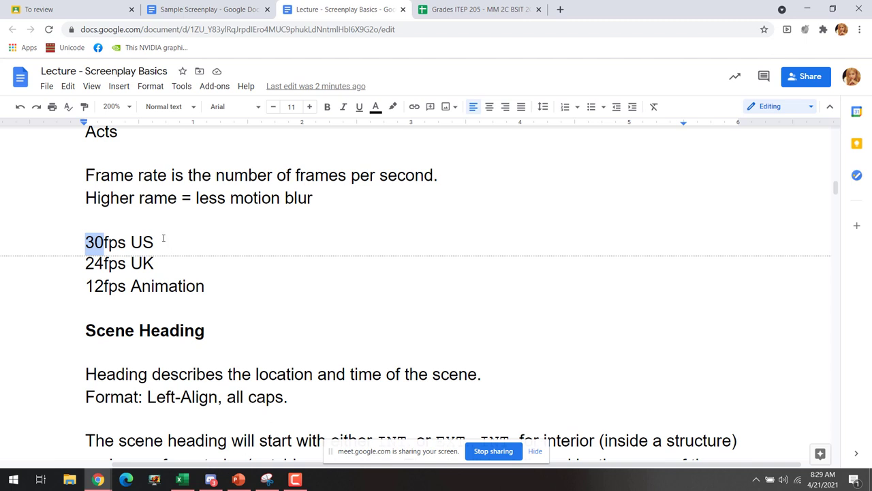
pyautogui.click(158, 262)
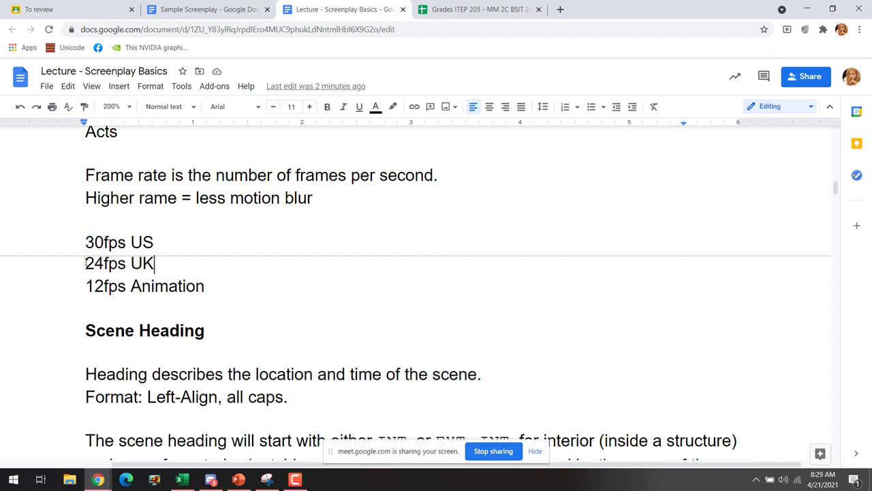
pyautogui.moveTo(85, 267); pyautogui.dragTo(126, 265)
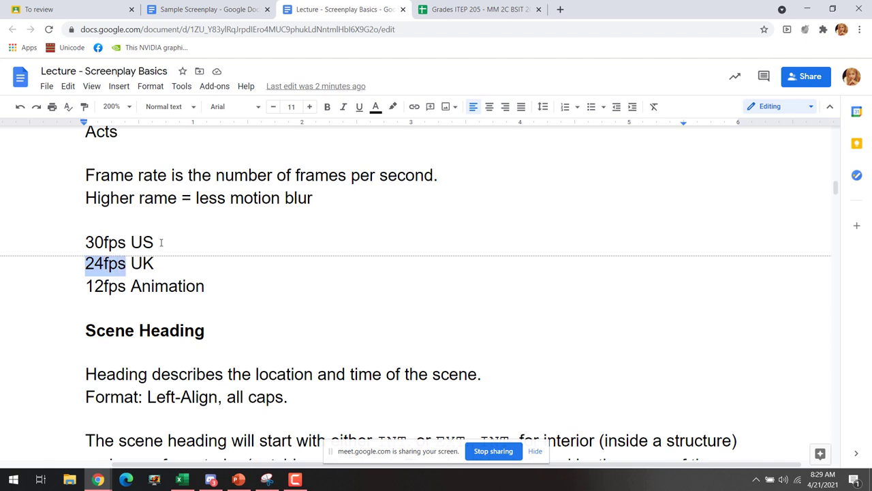
pyautogui.moveTo(161, 242); pyautogui.dragTo(83, 242)
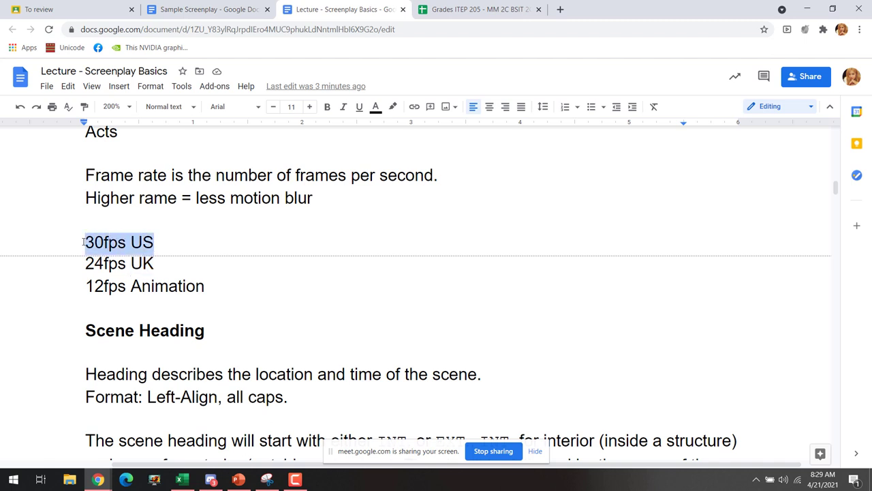
pyautogui.click(133, 242)
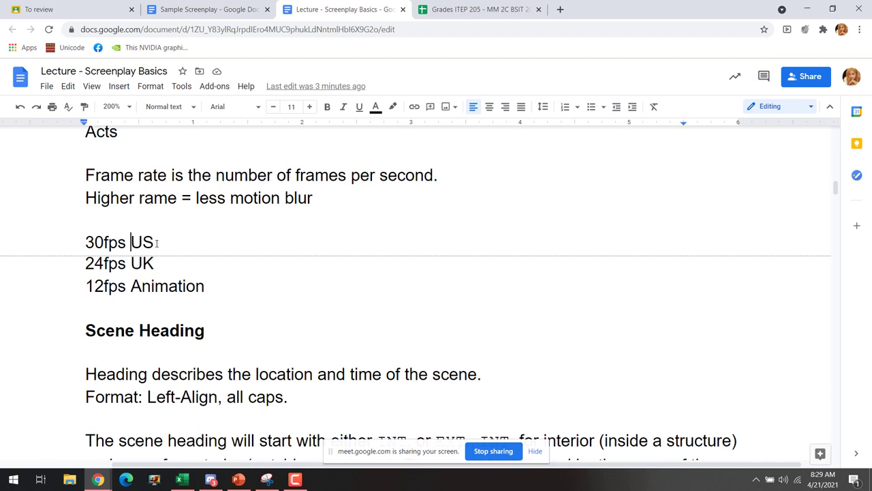
pyautogui.moveTo(156, 242); pyautogui.dragTo(88, 242)
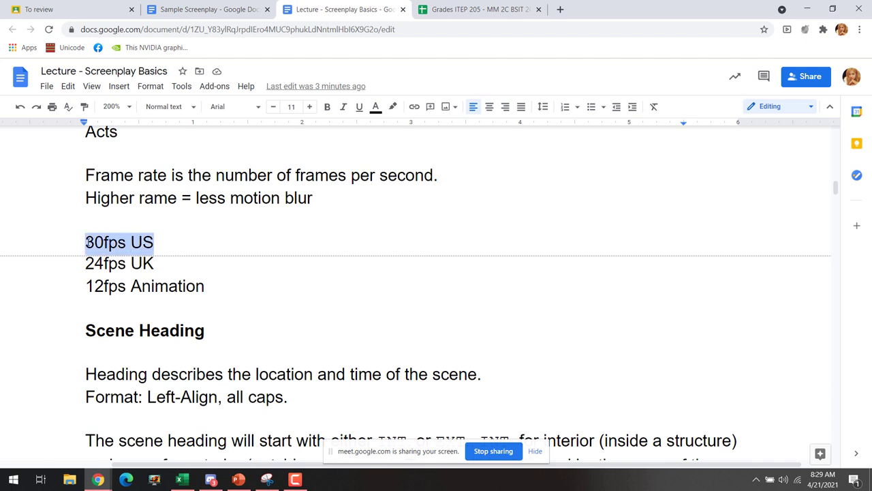
pyautogui.click(154, 242)
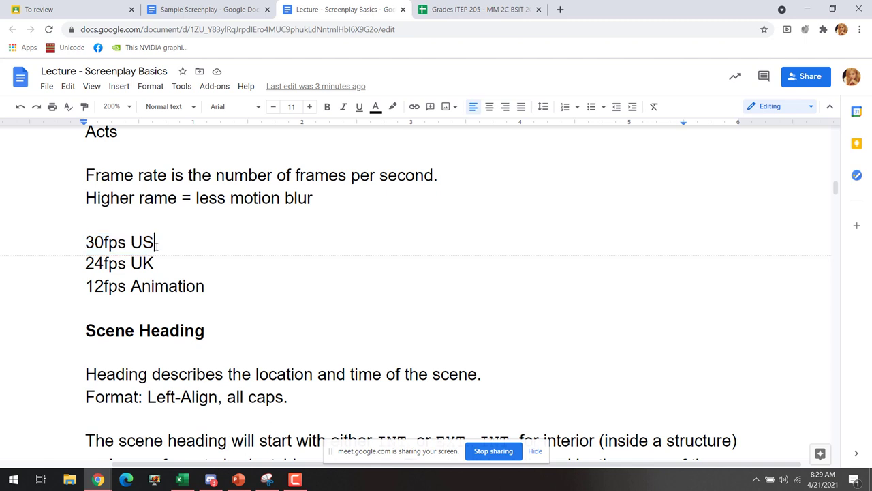
pyautogui.moveTo(155, 243); pyautogui.dragTo(68, 240)
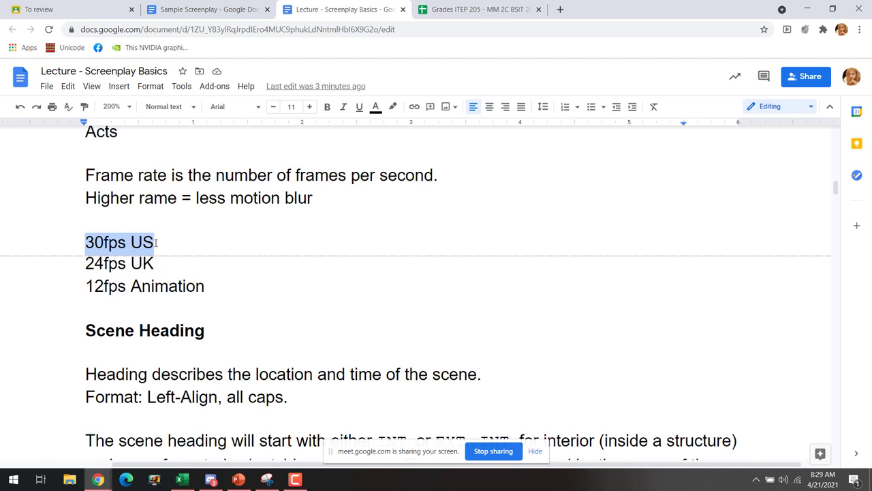
pyautogui.moveTo(84, 263); pyautogui.dragTo(154, 263)
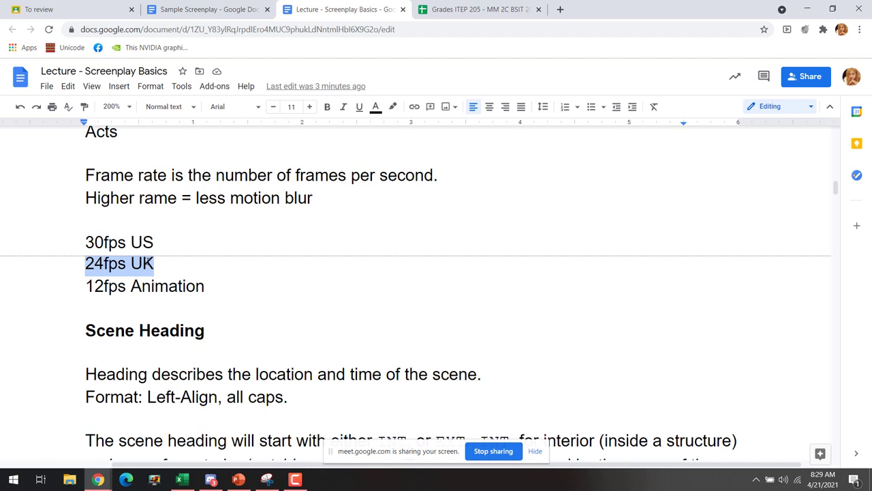
pyautogui.moveTo(86, 242); pyautogui.dragTo(125, 242)
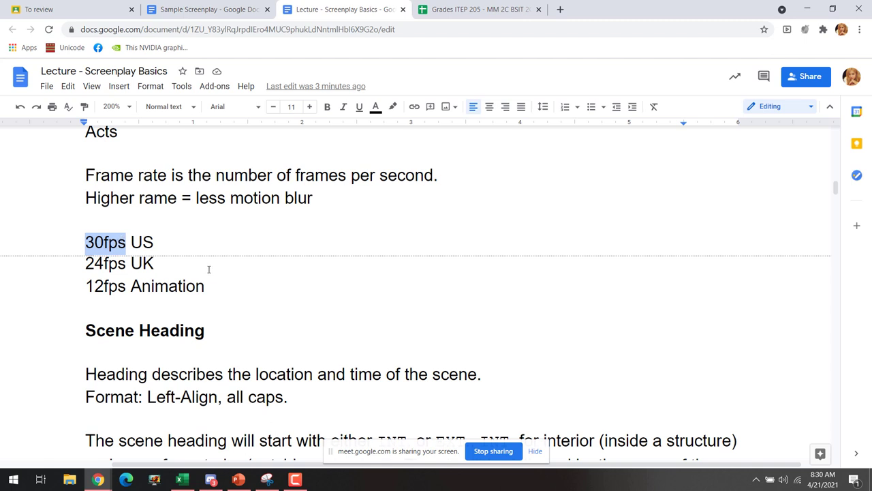
pyautogui.click(173, 263)
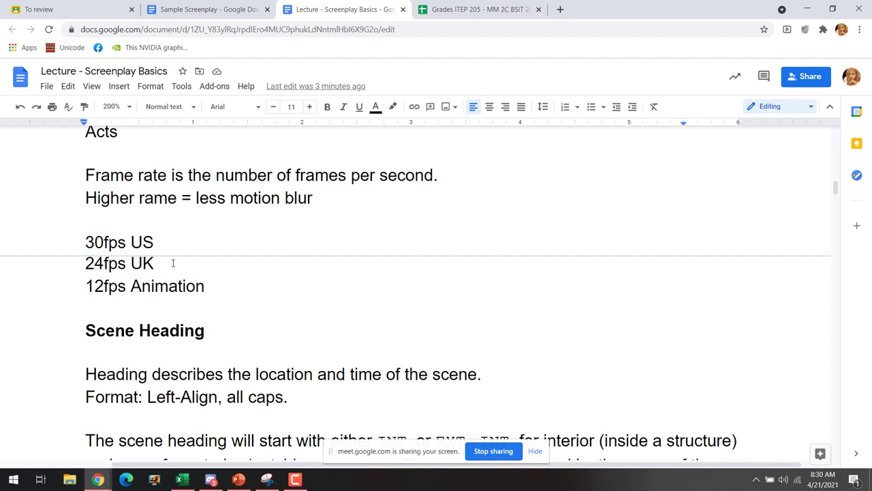
pyautogui.doubleClick(84, 264)
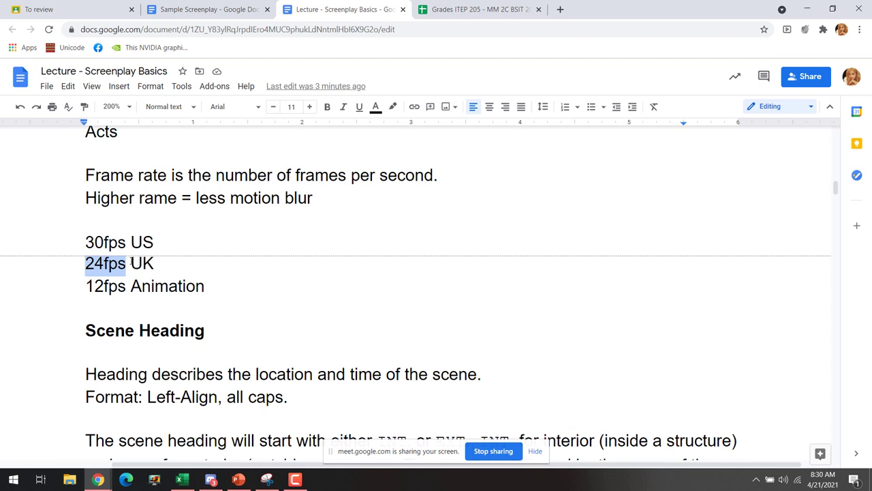
pyautogui.click(105, 265)
pyautogui.moveTo(85, 264); pyautogui.dragTo(156, 265)
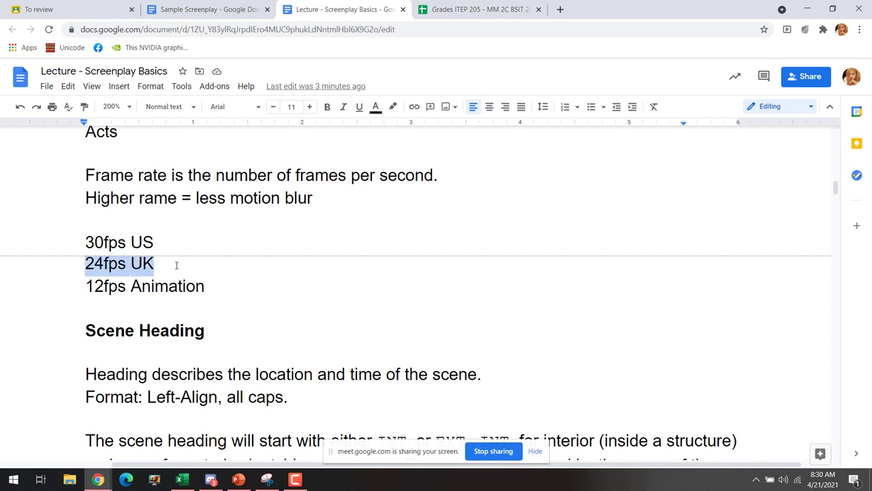
# - Replace the 'm' in 'rame' with 't' so the word reads 'rate'
pyautogui.click(144, 198)
pyautogui.moveTo(169, 198); pyautogui.dragTo(158, 198)
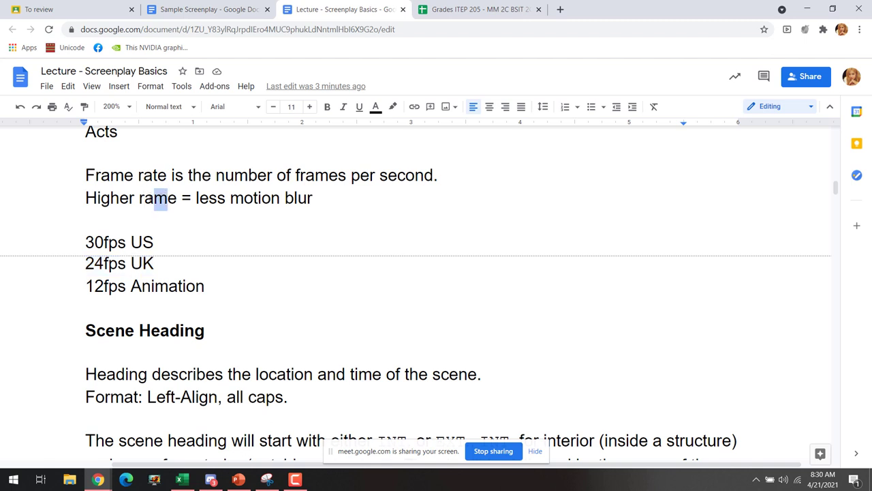
pyautogui.write('t')
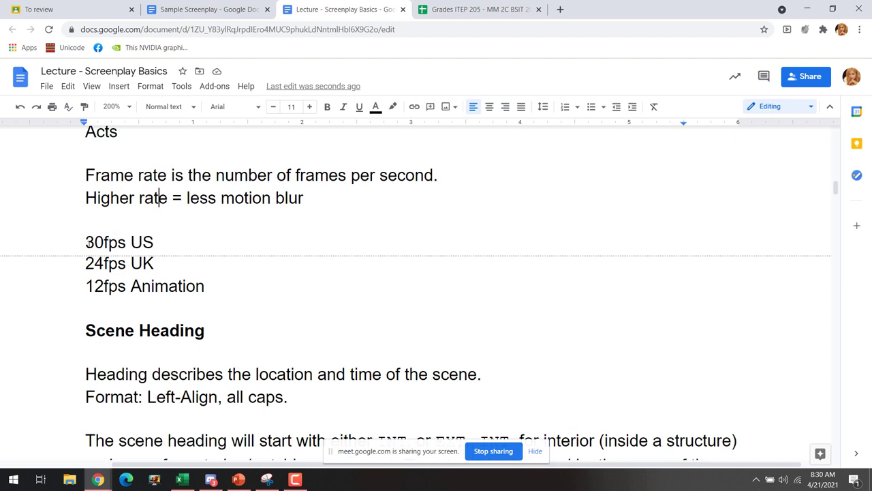
# - Highlight the 30fps US and 24fps UK lines in turn, then bring up the Meet call
pyautogui.moveTo(84, 243); pyautogui.dragTo(156, 239)
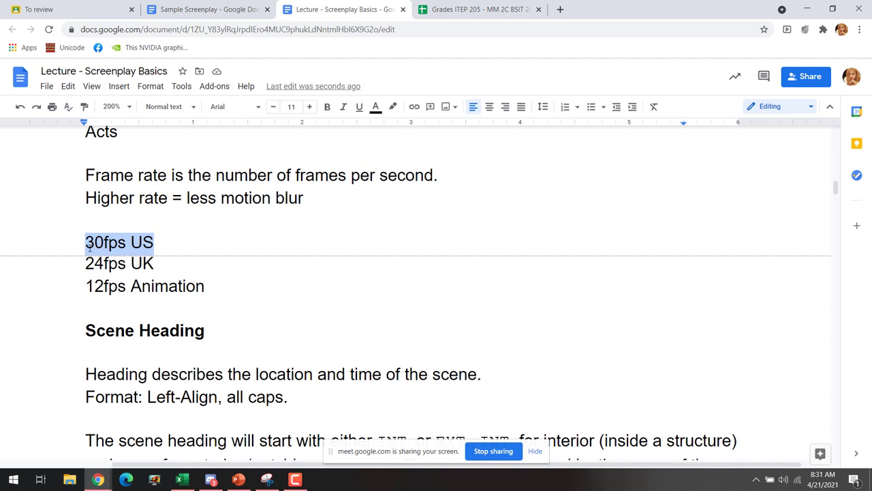
pyautogui.moveTo(85, 243); pyautogui.dragTo(154, 243)
pyautogui.moveTo(86, 264); pyautogui.dragTo(154, 264)
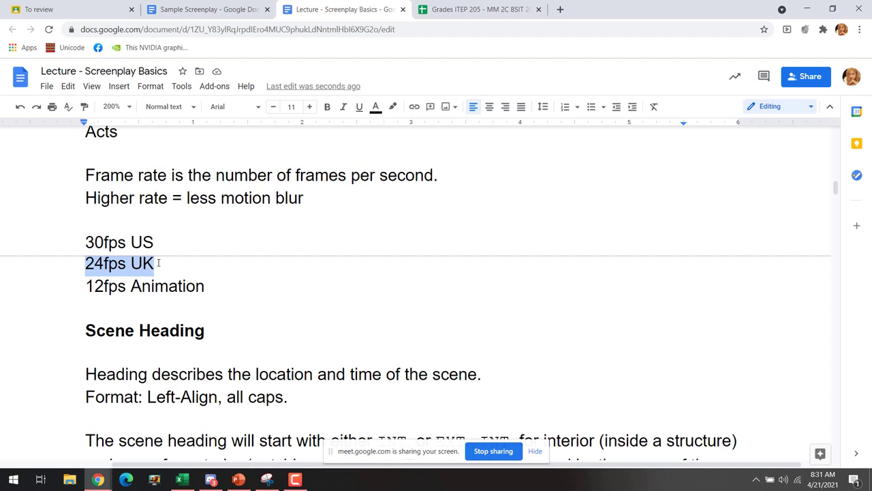
pyautogui.click(161, 263)
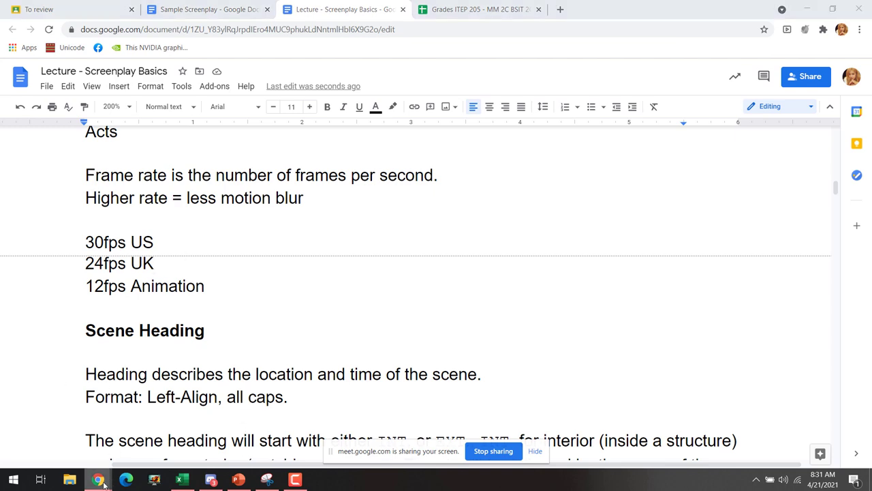
pyautogui.click(180, 426)
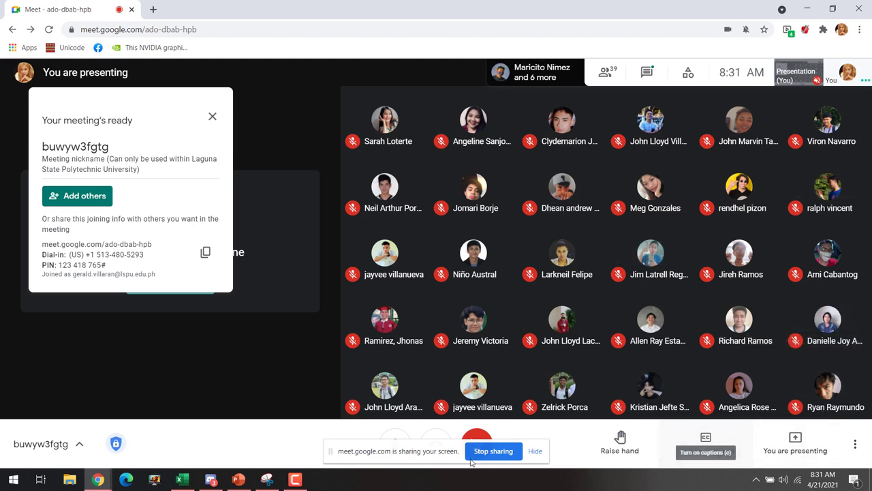
# - Hide the sharing notice, turn the camera on, show your video as a tile, then minimize Meet
pyautogui.click(535, 451)
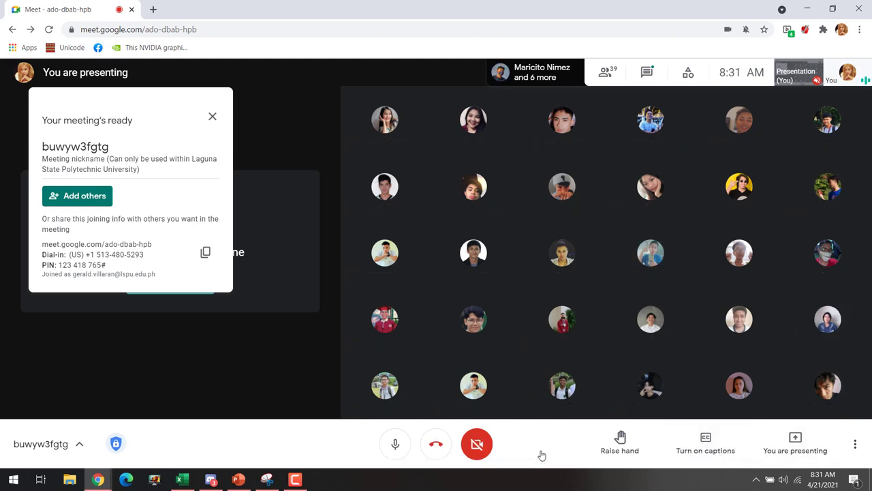
pyautogui.click(478, 444)
pyautogui.moveTo(852, 75)
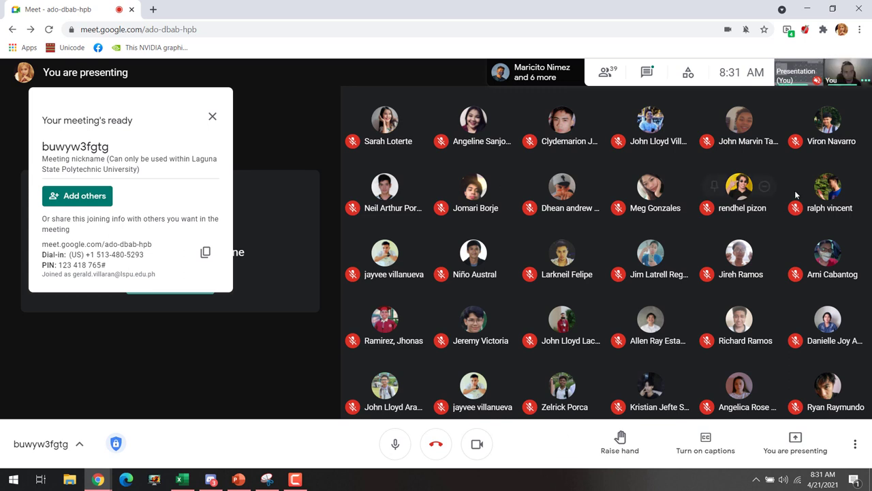
pyautogui.click(856, 75)
pyautogui.moveTo(778, 318)
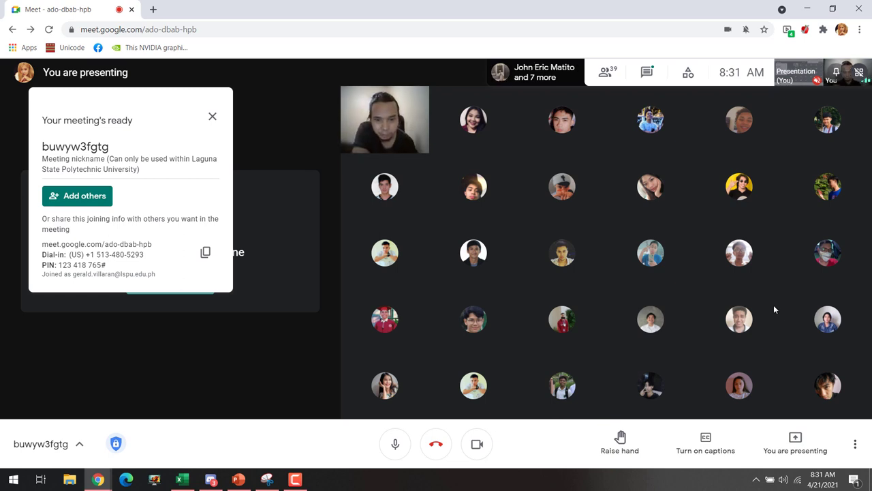
pyautogui.moveTo(737, 286)
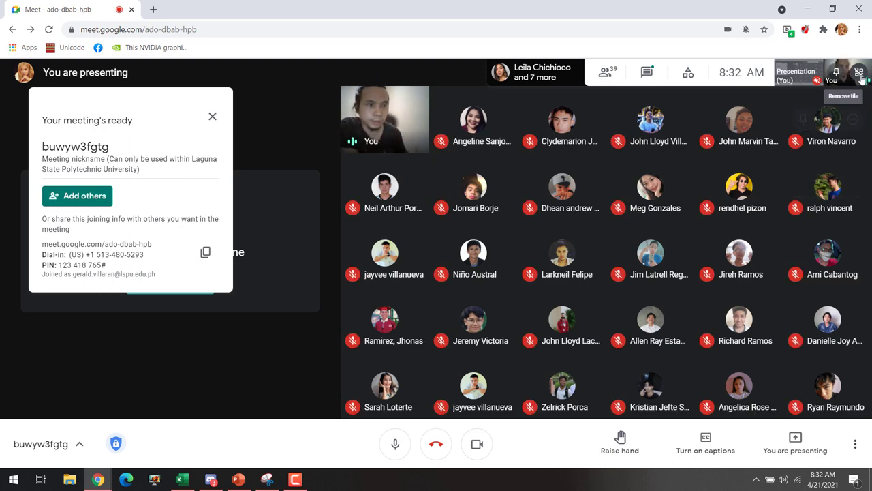
pyautogui.click(807, 8)
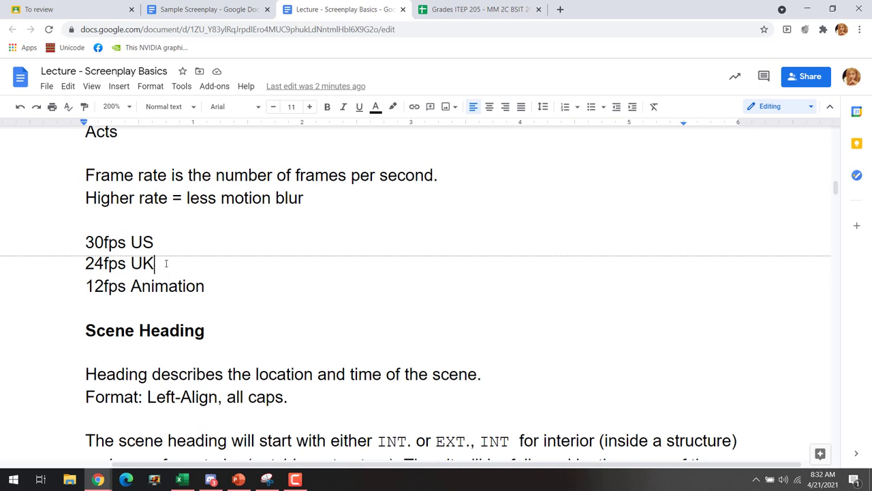
# - Highlight the 30fps US and 24fps UK frame rate lines
pyautogui.scroll(-1, 166, 263)
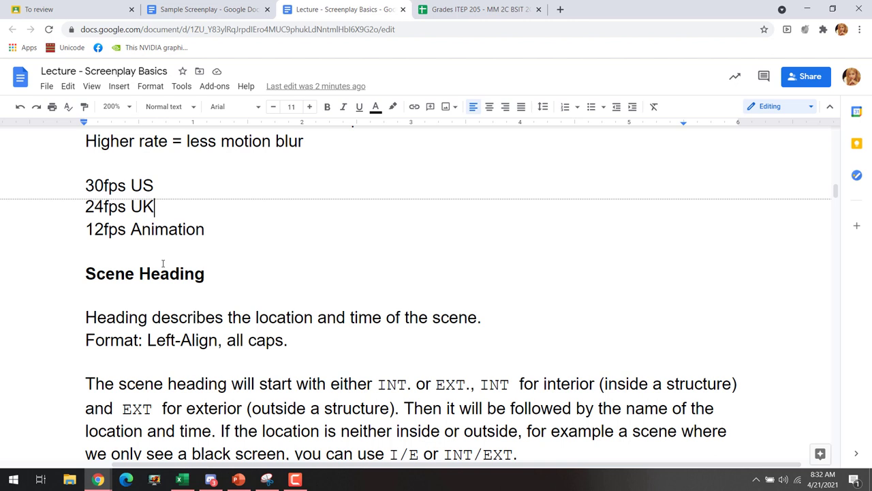
pyautogui.click(85, 185)
pyautogui.keyDown('shift'); pyautogui.click(163, 185); pyautogui.keyUp('shift')
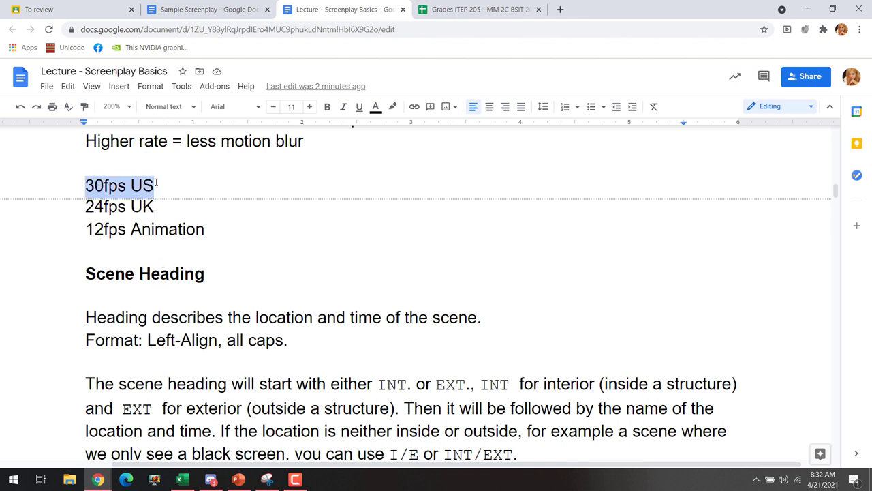
pyautogui.scroll(1, 171, 211)
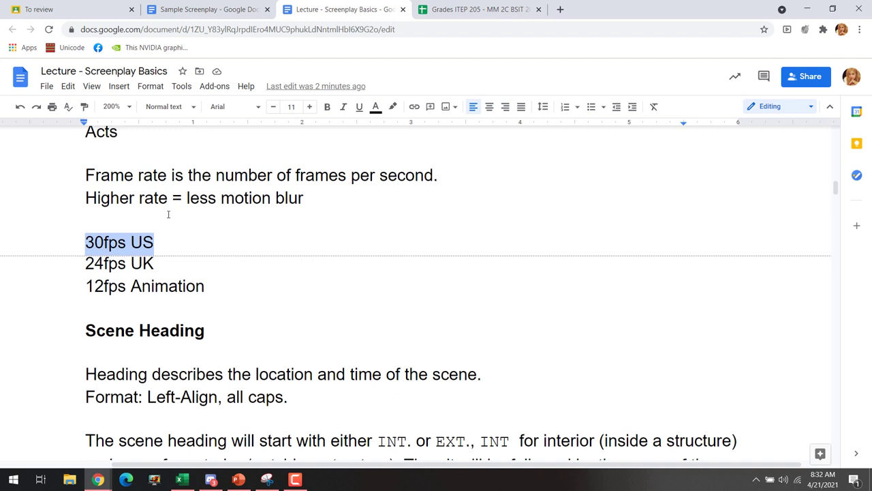
pyautogui.moveTo(83, 263); pyautogui.dragTo(155, 263)
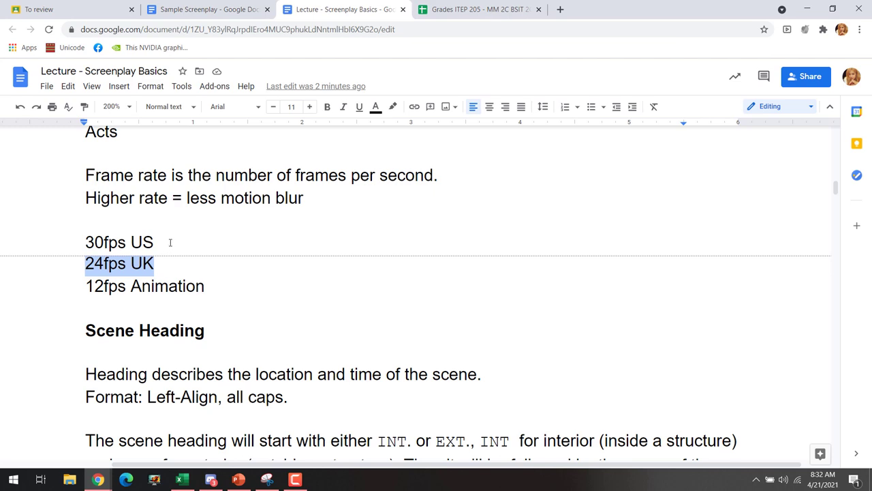
# - Turn the camera off in the Meet call and return to the lecture document
pyautogui.click(97, 477)
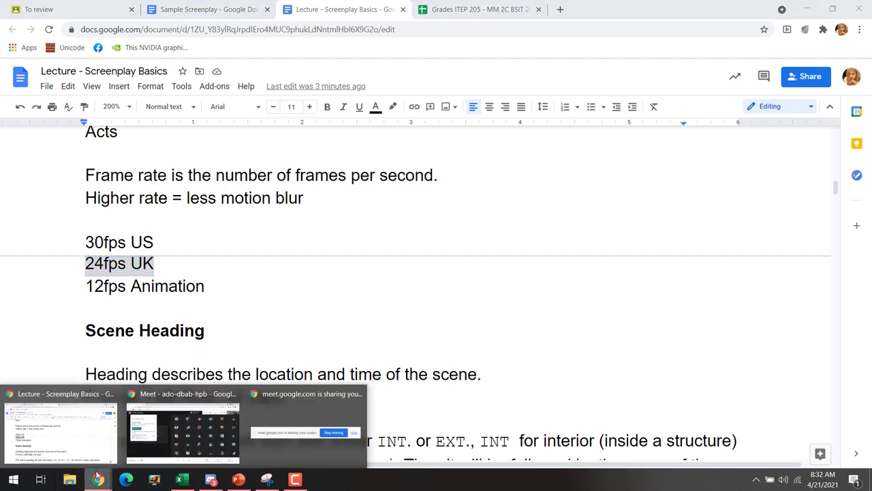
pyautogui.click(183, 429)
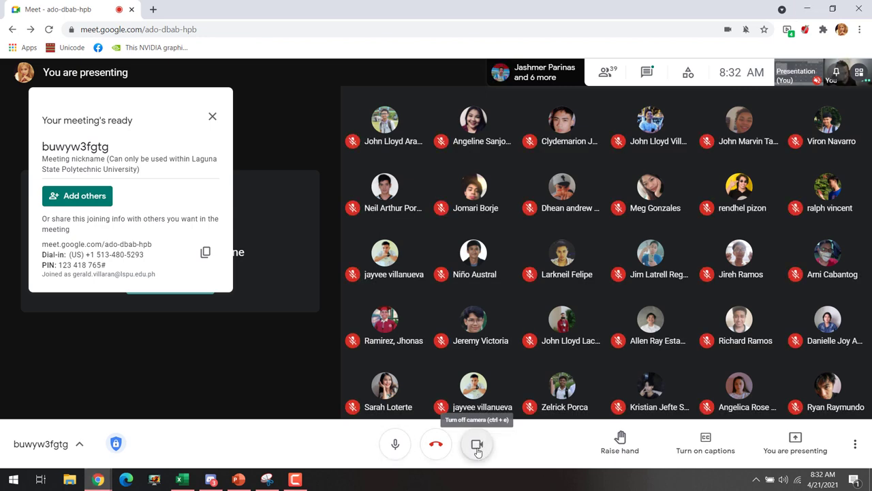
pyautogui.click(477, 450)
pyautogui.click(807, 9)
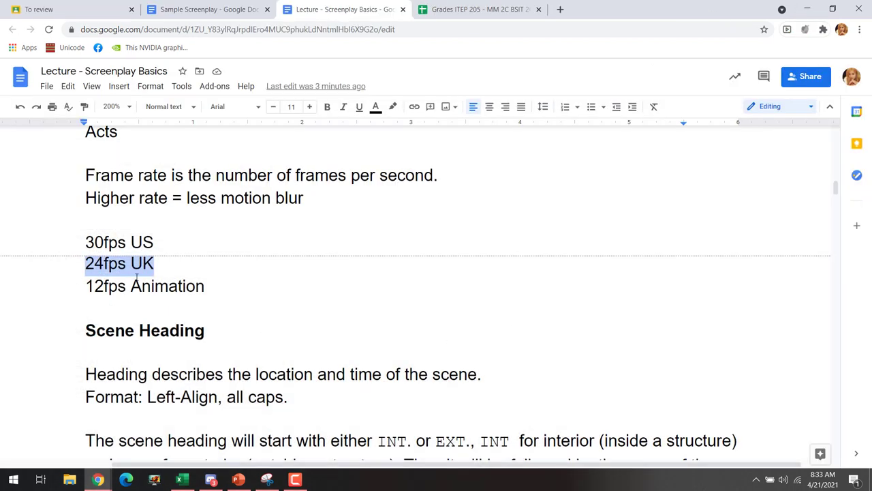
pyautogui.click(164, 266)
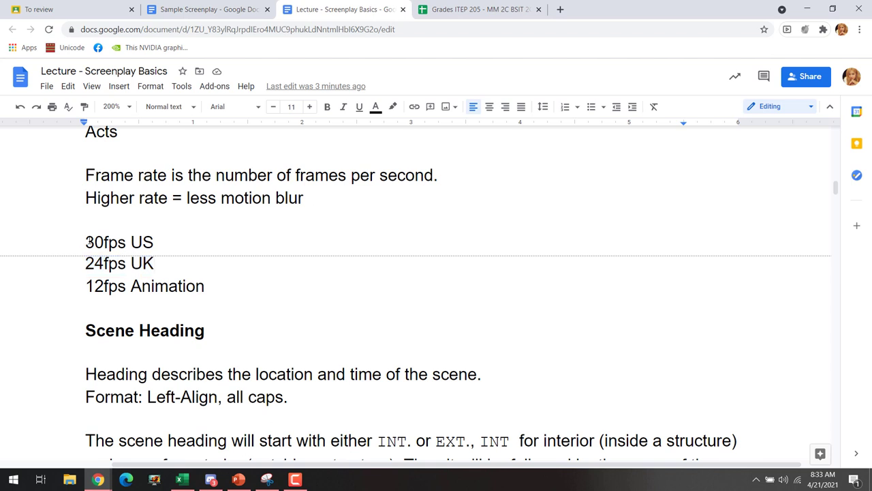
pyautogui.moveTo(87, 242); pyautogui.dragTo(104, 243)
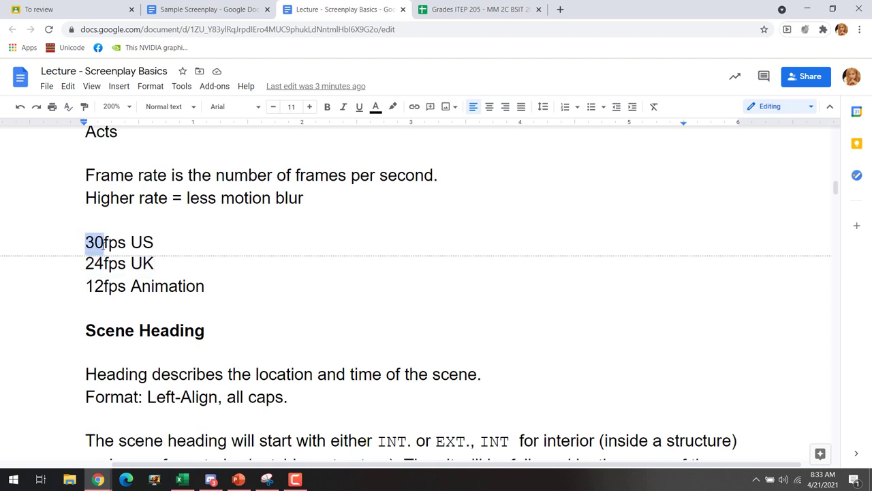
pyautogui.moveTo(85, 263); pyautogui.dragTo(125, 242)
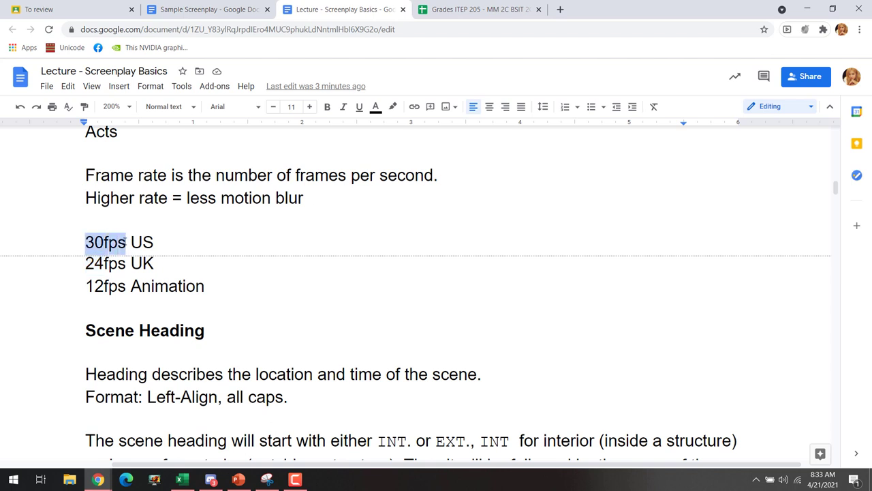
pyautogui.scroll(2, 367, 220)
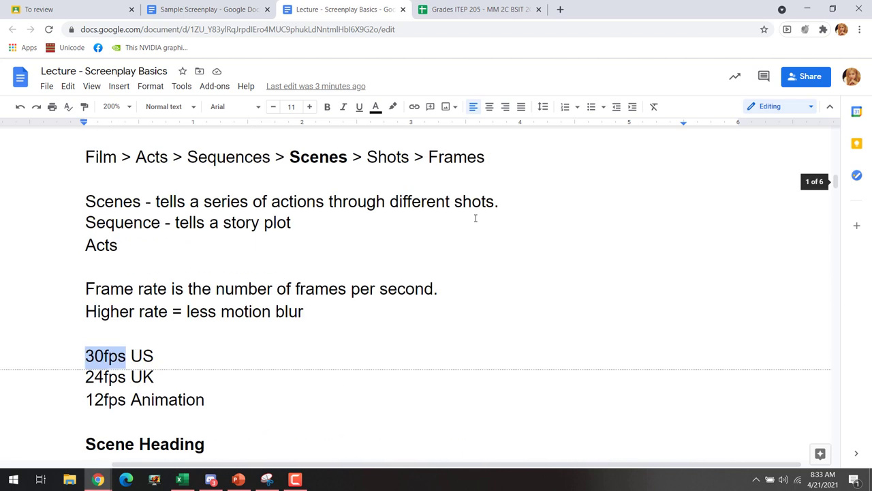
pyautogui.doubleClick(464, 158)
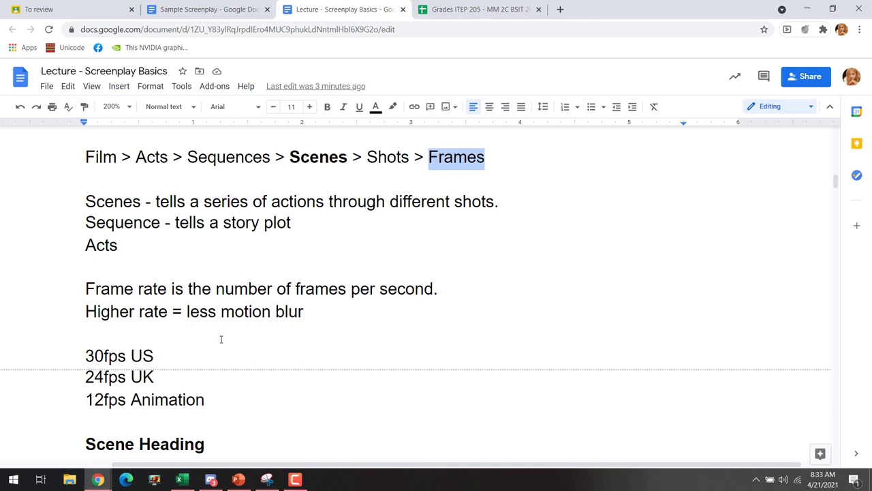
pyautogui.doubleClick(190, 398)
pyautogui.scroll(-1, 275, 330)
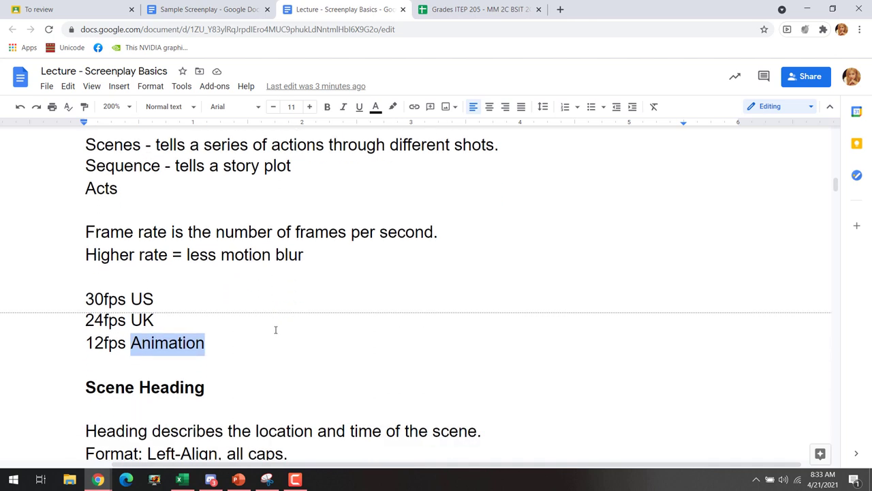
pyautogui.scroll(-1, 279, 327)
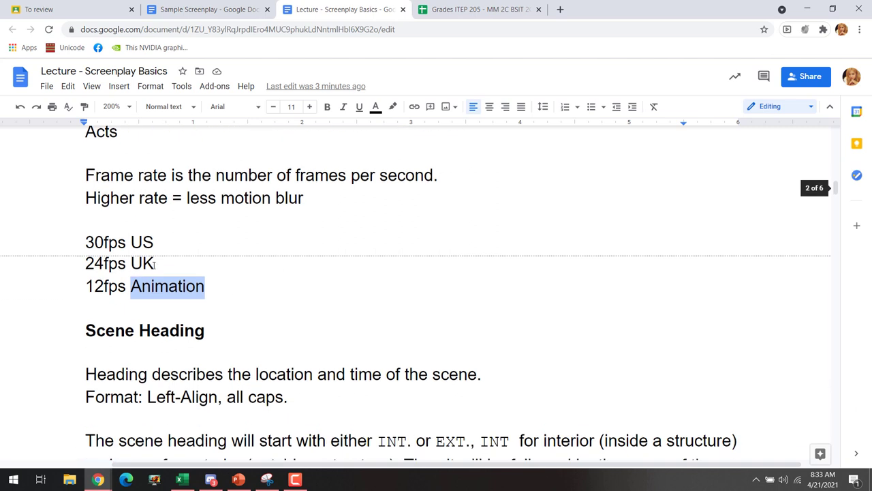
pyautogui.moveTo(87, 241); pyautogui.dragTo(126, 244)
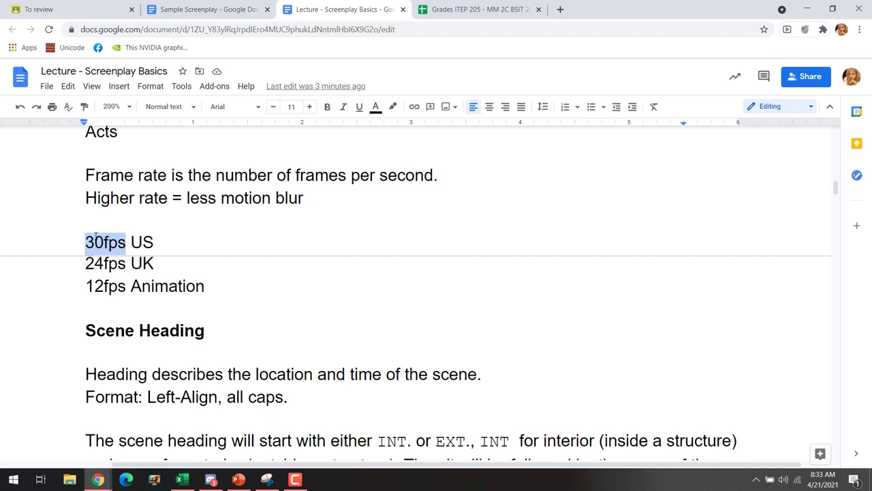
# - Highlight the 30fps US, 24fps UK and 12fps Animation frame rate lines while going over them
pyautogui.moveTo(86, 286); pyautogui.dragTo(126, 279)
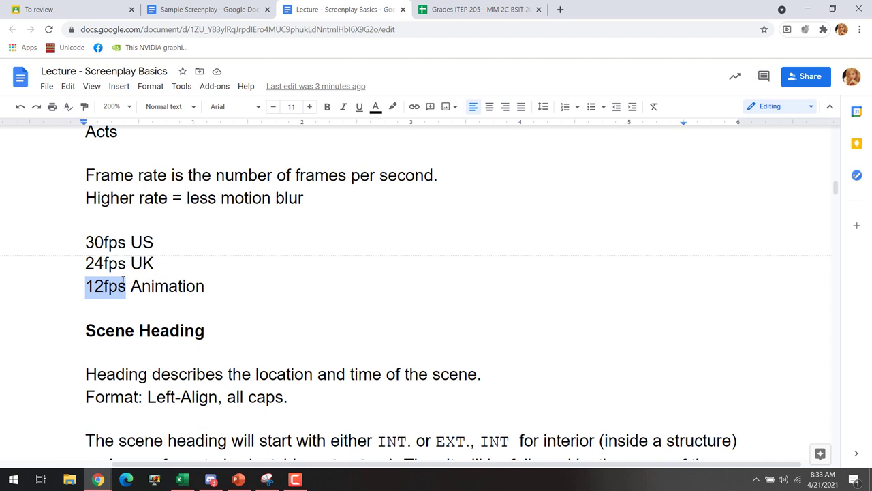
pyautogui.moveTo(86, 242); pyautogui.dragTo(154, 259)
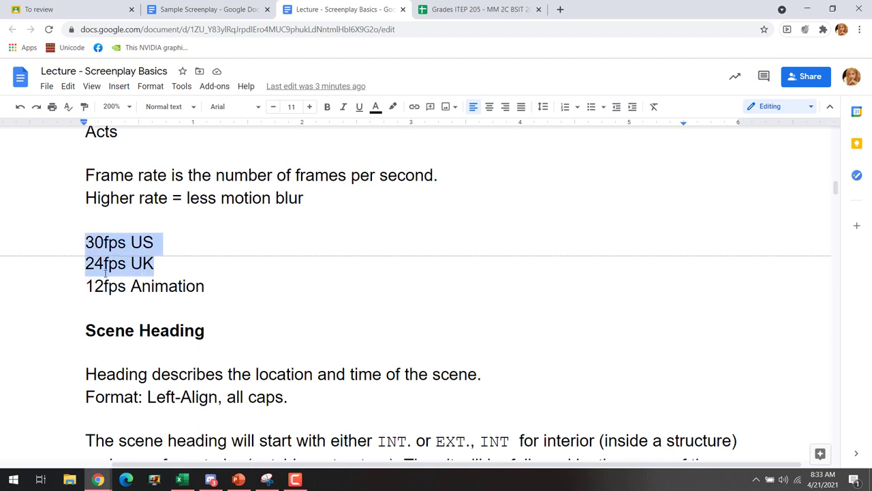
pyautogui.moveTo(85, 287); pyautogui.dragTo(207, 293)
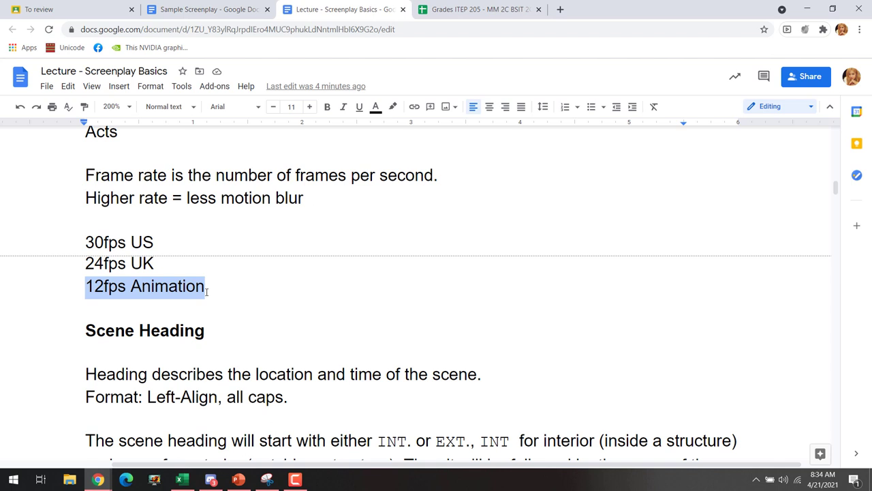
pyautogui.click(210, 290)
pyautogui.moveTo(87, 286); pyautogui.dragTo(207, 286)
pyautogui.click(210, 286)
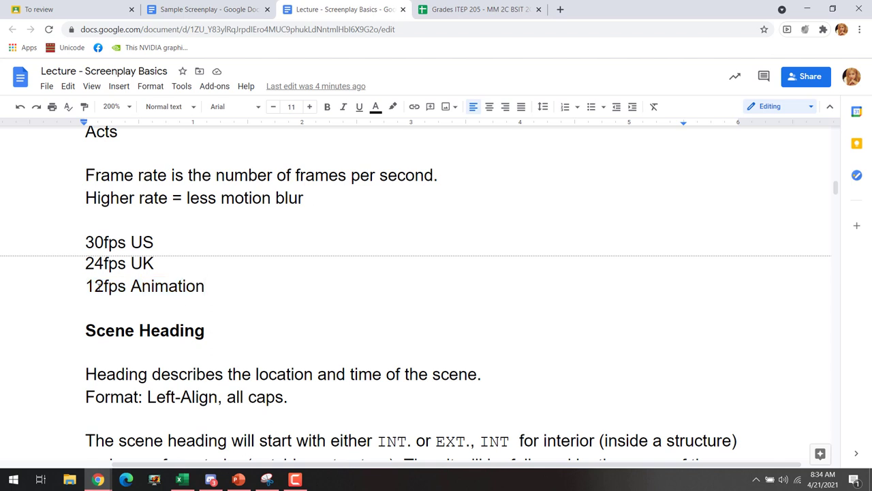
pyautogui.moveTo(88, 286); pyautogui.dragTo(207, 286)
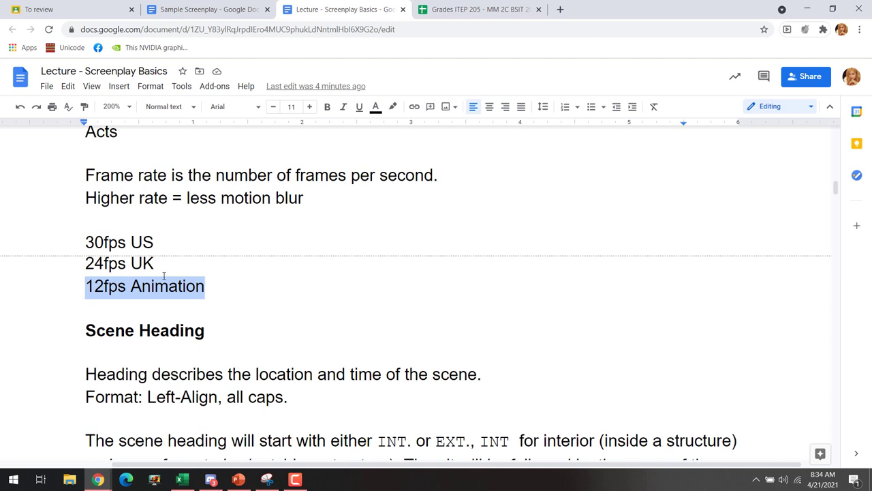
pyautogui.moveTo(85, 242); pyautogui.dragTo(130, 242)
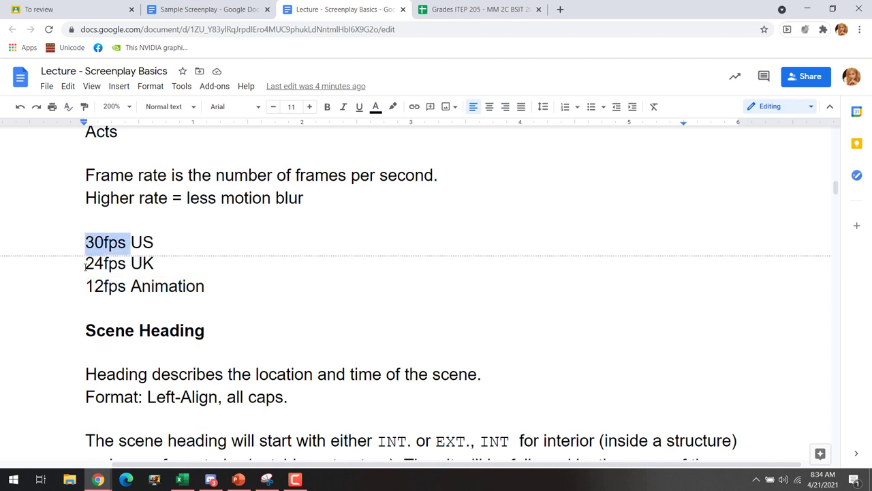
pyautogui.moveTo(86, 264); pyautogui.dragTo(85, 286)
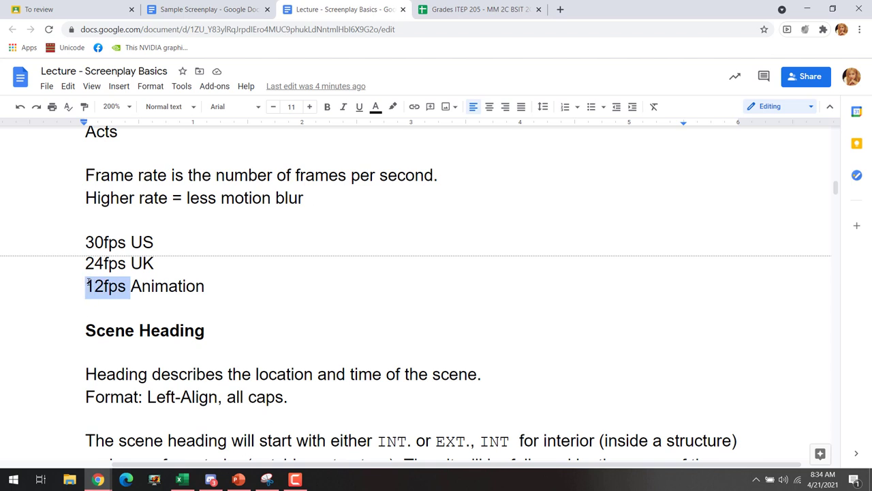
# - Admit the waiting participant into the Meet call, then return to the lecture and clear the selection
pyautogui.moveTo(98, 479)
pyautogui.click(184, 436)
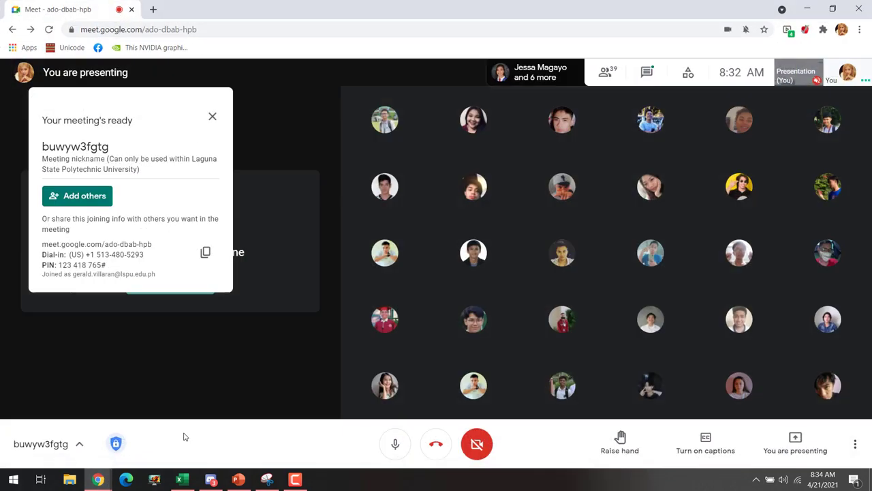
pyautogui.click(553, 127)
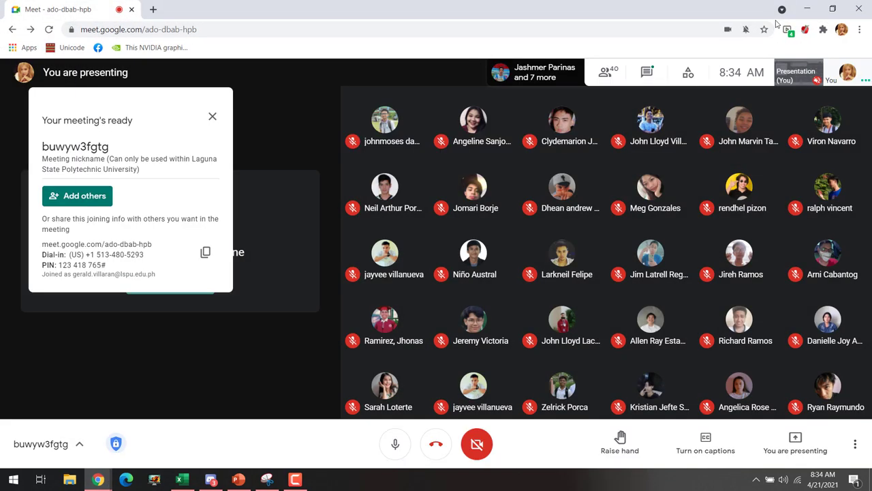
pyautogui.click(807, 8)
pyautogui.click(291, 306)
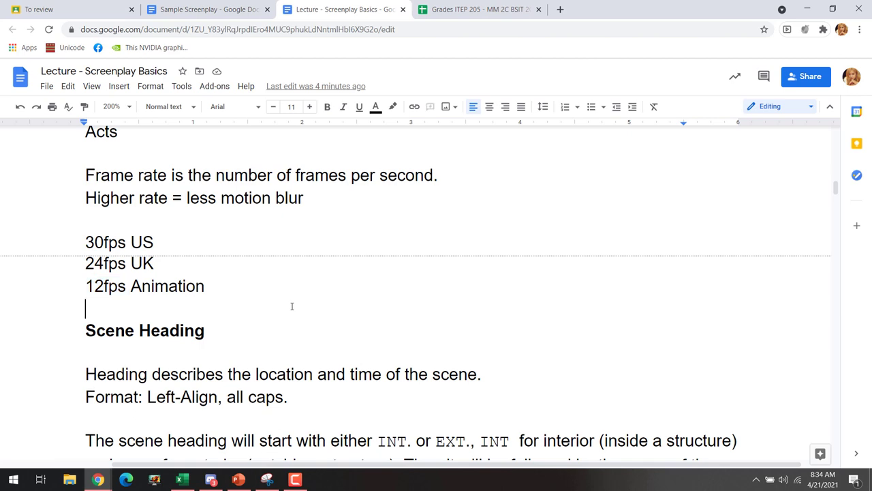
pyautogui.scroll(10, 291, 306)
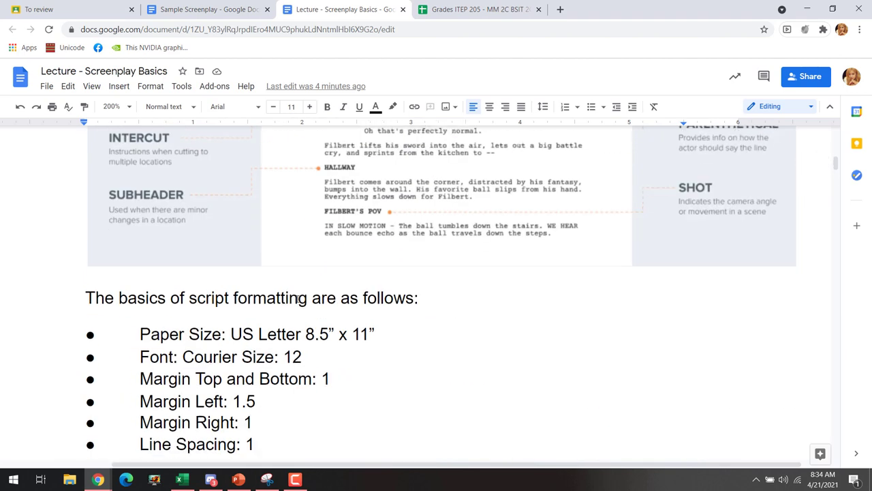
pyautogui.scroll(-2, 297, 298)
pyautogui.click(280, 337)
pyautogui.keyDown('shift'); pyautogui.click(43, 196); pyautogui.keyUp('shift')
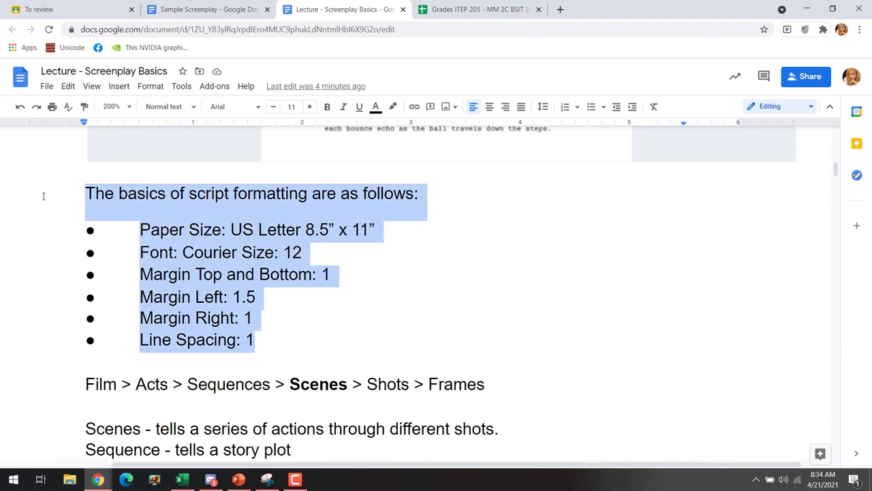
pyautogui.click(353, 267)
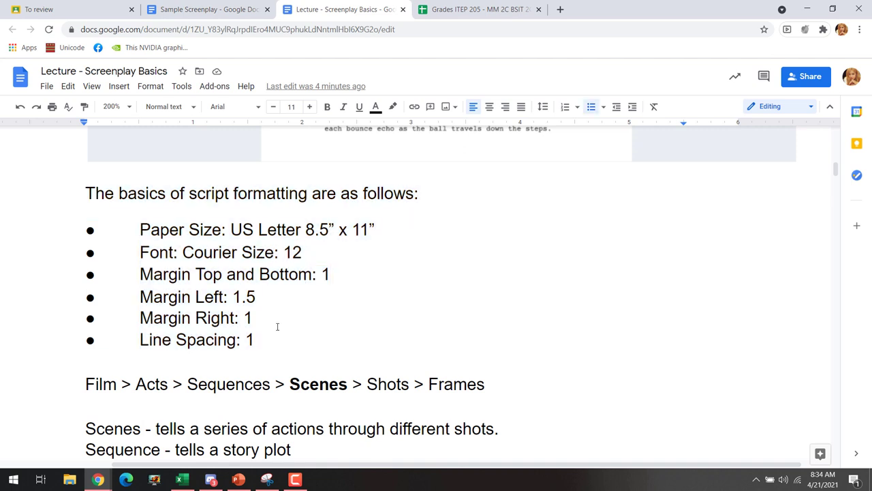
pyautogui.moveTo(140, 231); pyautogui.dragTo(387, 229)
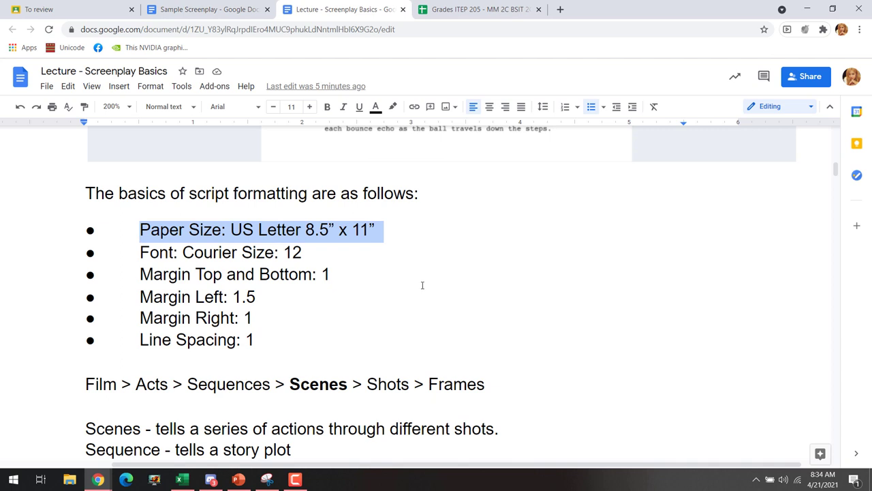
pyautogui.click(244, 8)
pyautogui.click(500, 280)
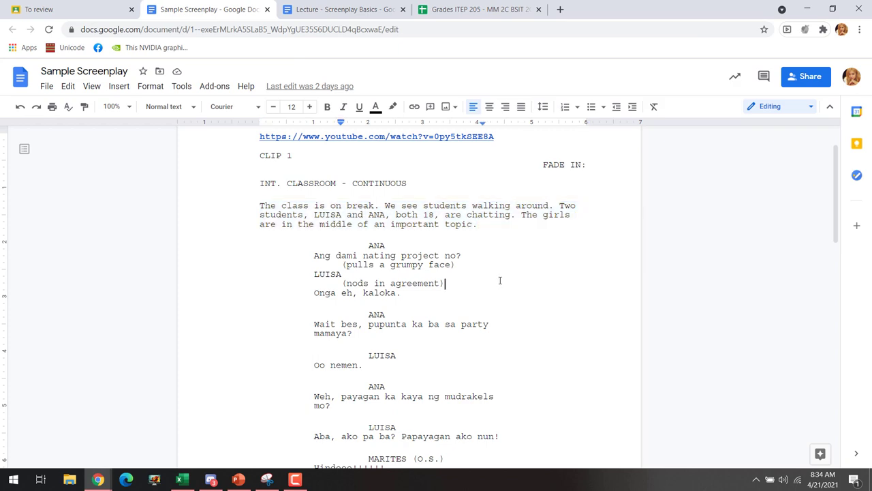
pyautogui.scroll(1, 499, 280)
pyautogui.scroll(-9, 500, 286)
pyautogui.scroll(10, 503, 288)
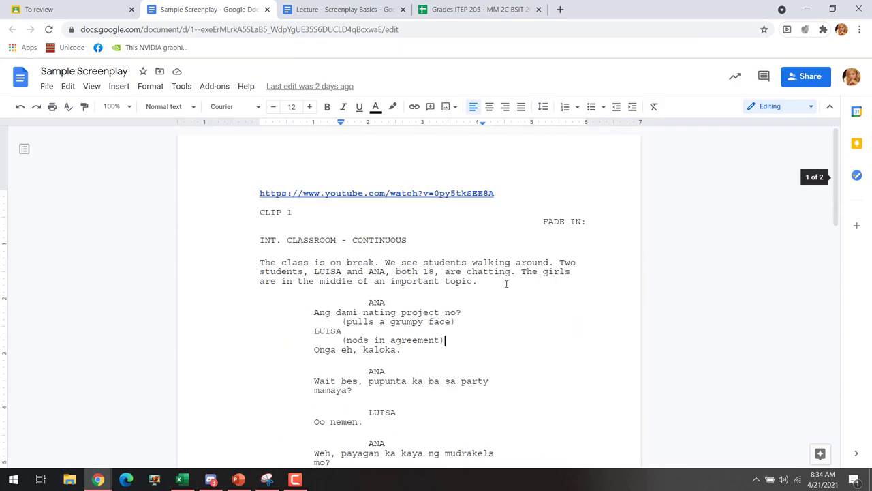
pyautogui.click(46, 86)
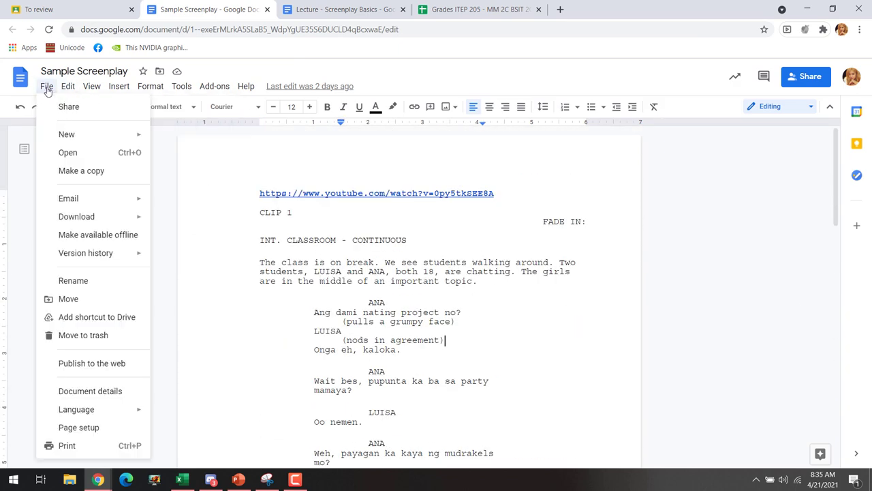
pyautogui.click(46, 86)
pyautogui.click(47, 87)
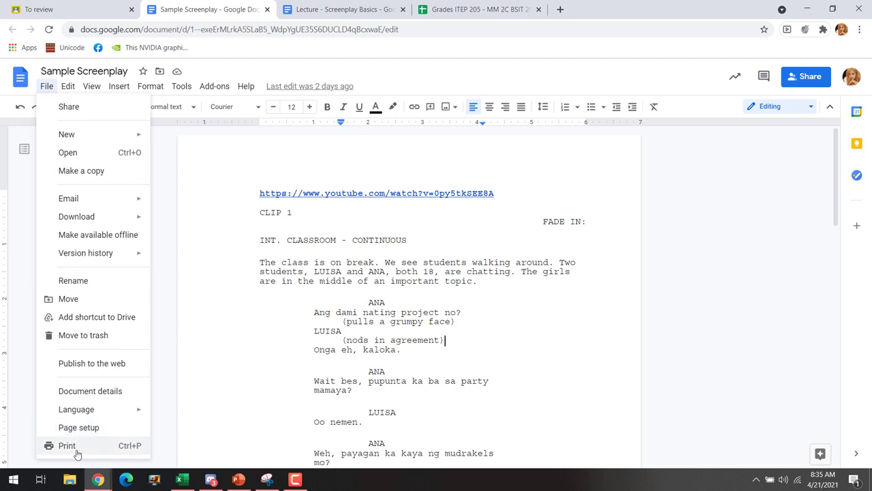
pyautogui.click(89, 428)
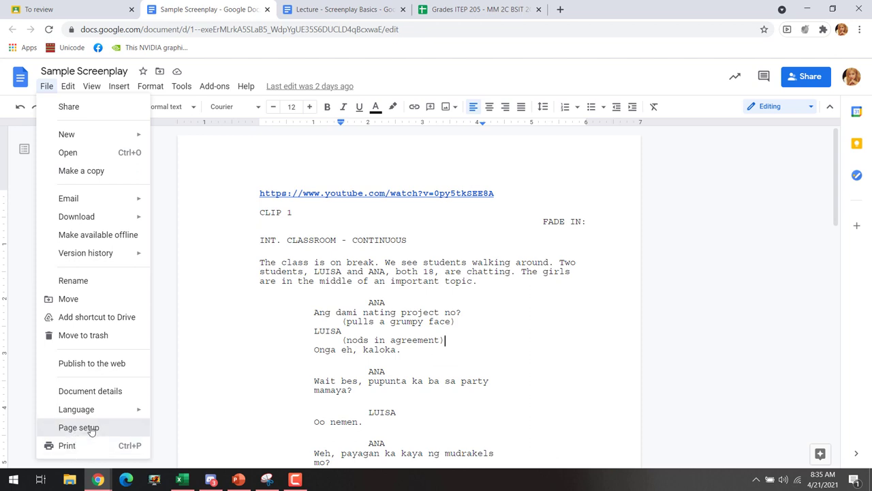
pyautogui.click(407, 278)
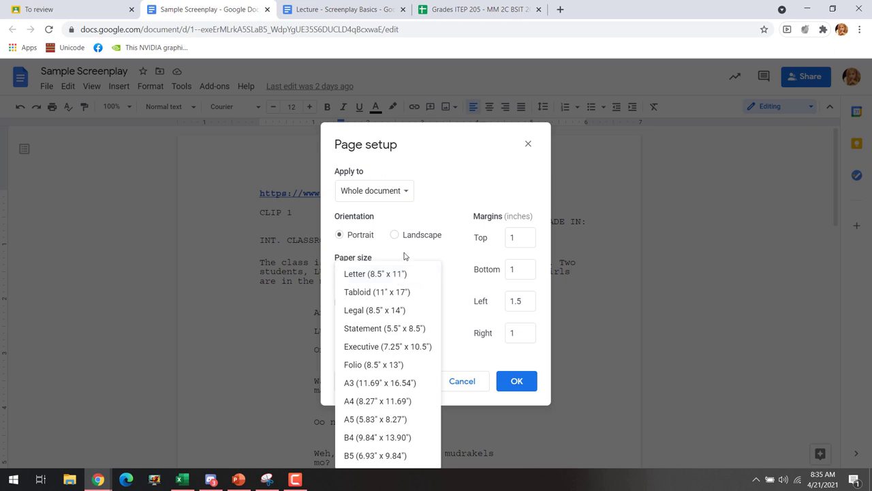
pyautogui.click(404, 256)
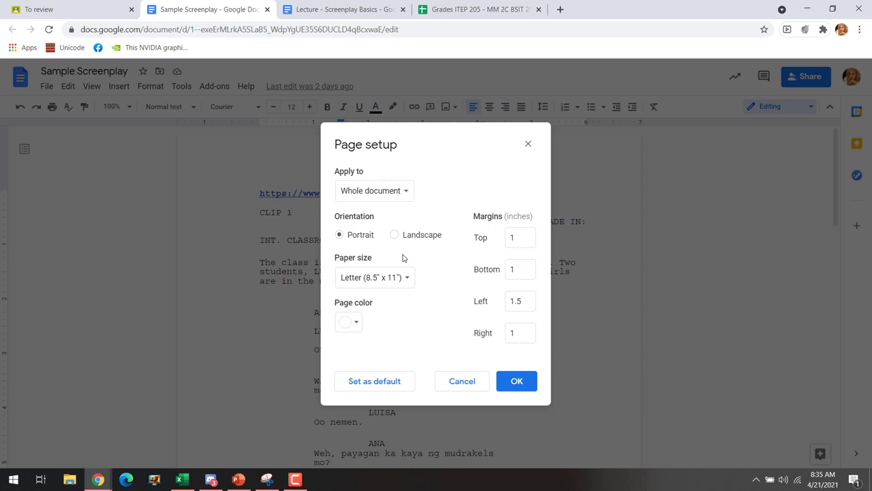
pyautogui.press('super+plus')
pyautogui.press('super+plus')
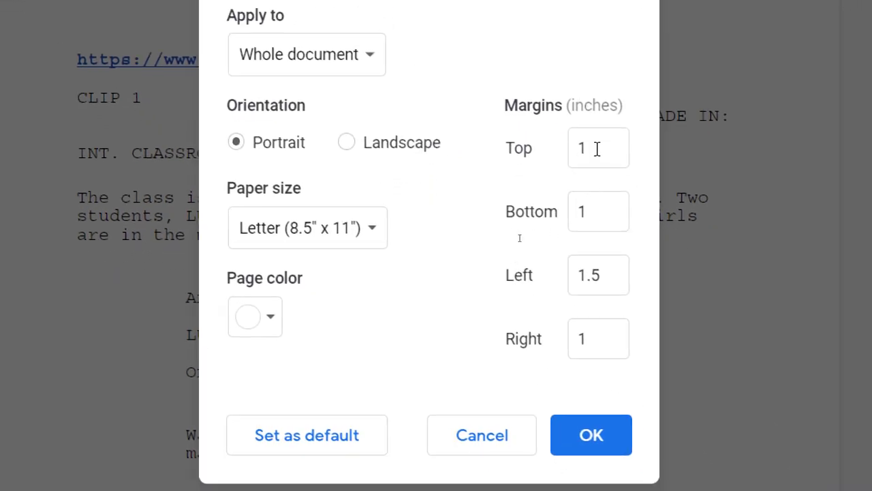
pyautogui.click(611, 216)
pyautogui.click(603, 321)
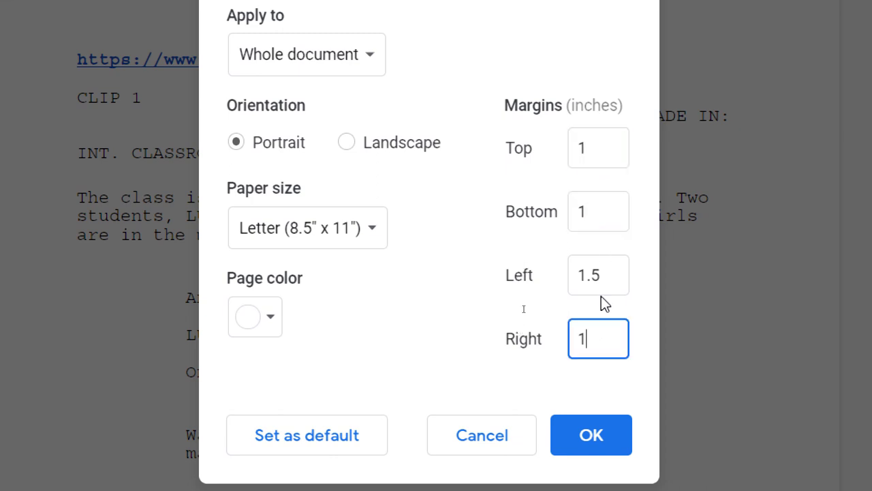
pyautogui.click(588, 274)
pyautogui.doubleClick(588, 275)
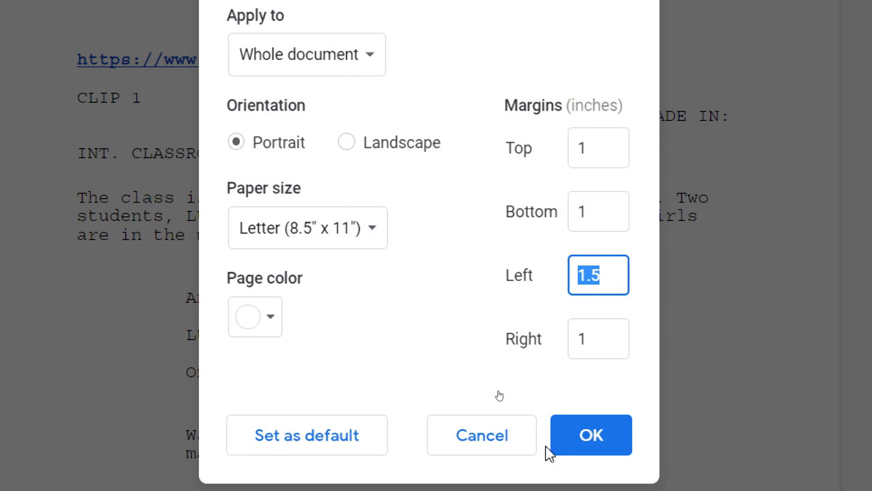
pyautogui.click(507, 447)
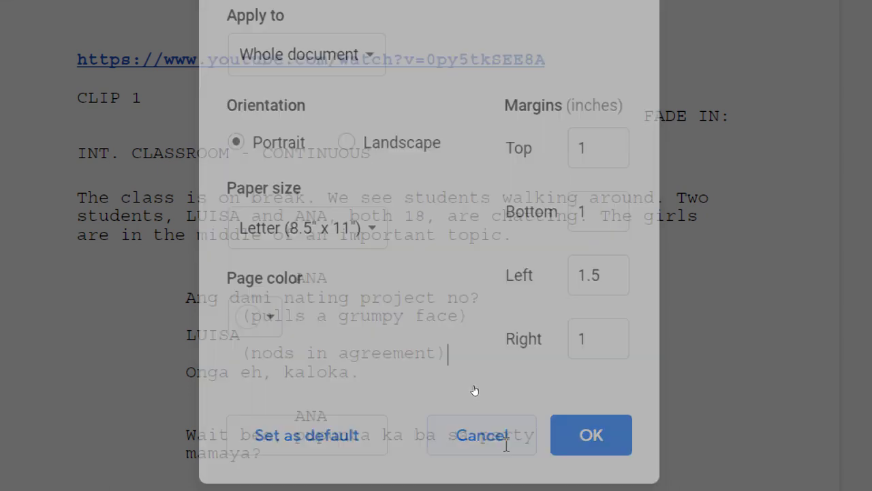
pyautogui.press('super+minus')
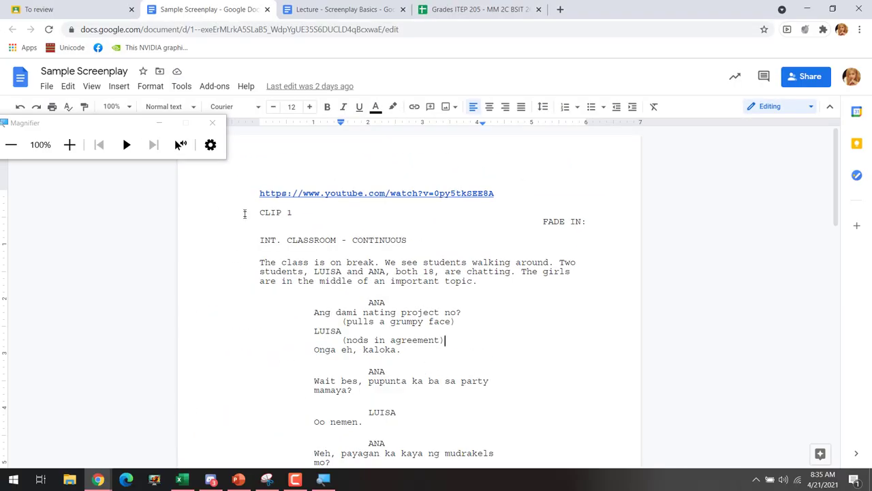
# - Search 'phot' in the Start menu to launch Photoshop and dismiss the Creative Cloud error
pyautogui.click(244, 232)
pyautogui.scroll(-5, 216, 303)
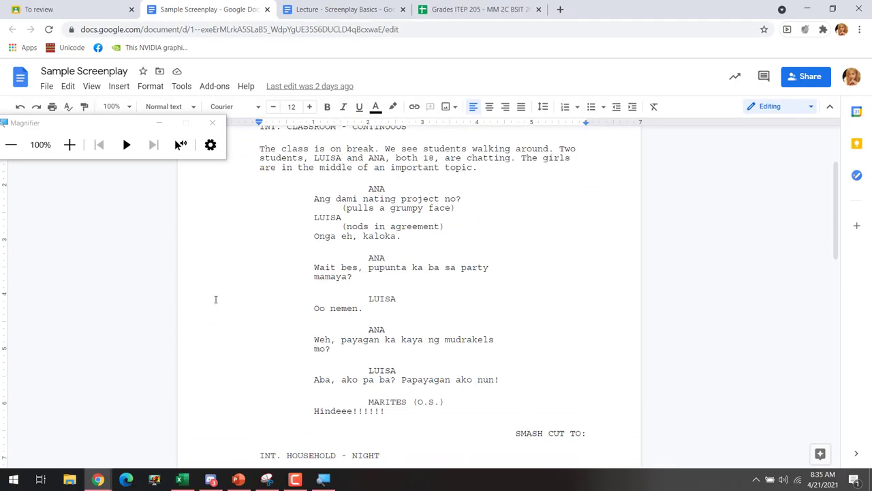
pyautogui.scroll(5, 216, 303)
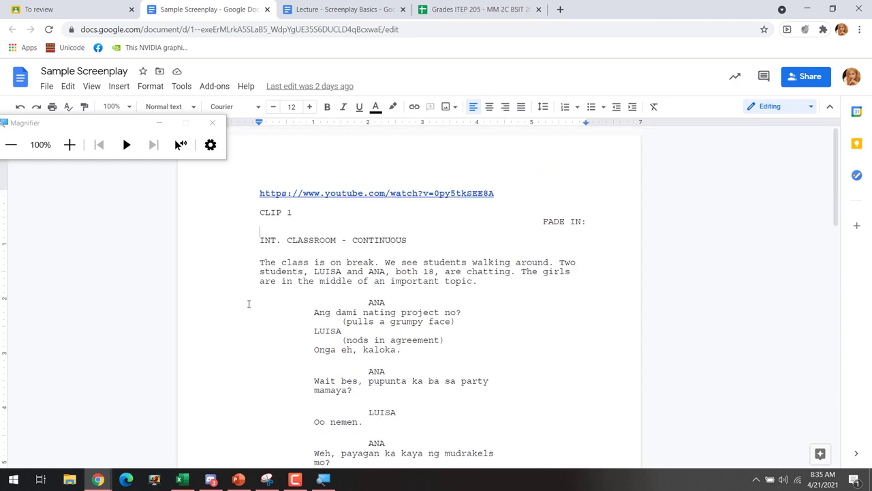
pyautogui.press('super')
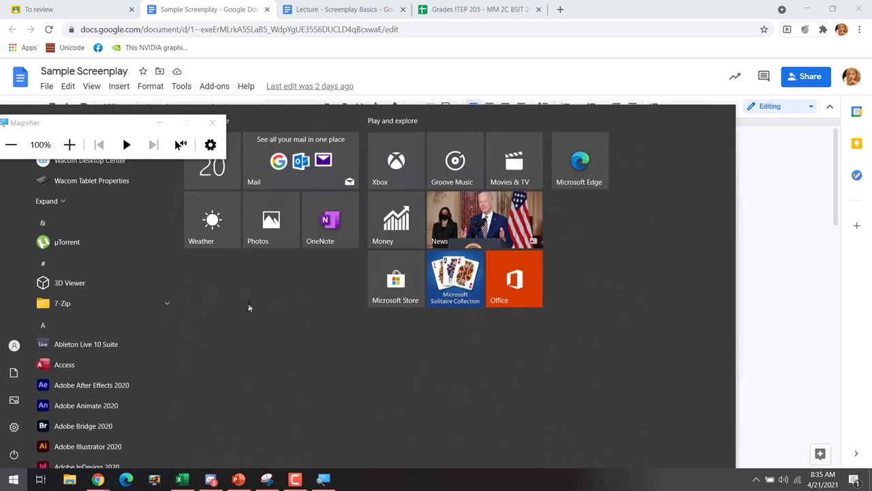
pyautogui.write('phos')
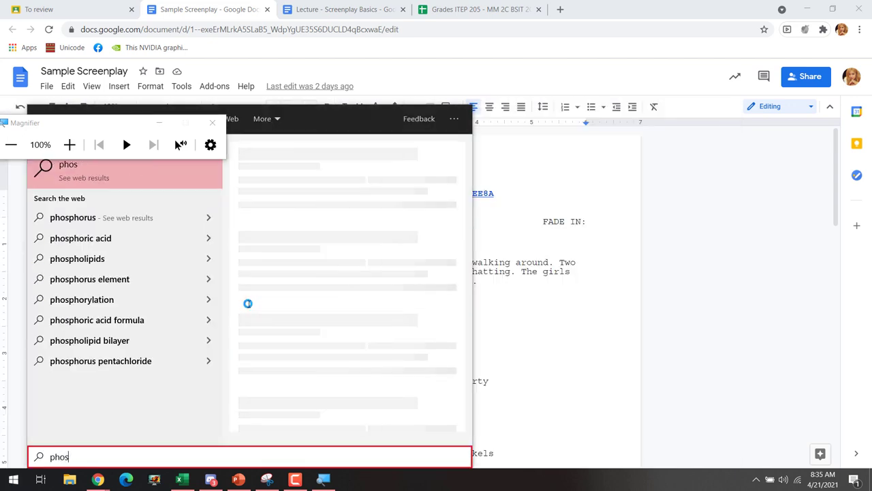
pyautogui.write('t')
pyautogui.press('Return')
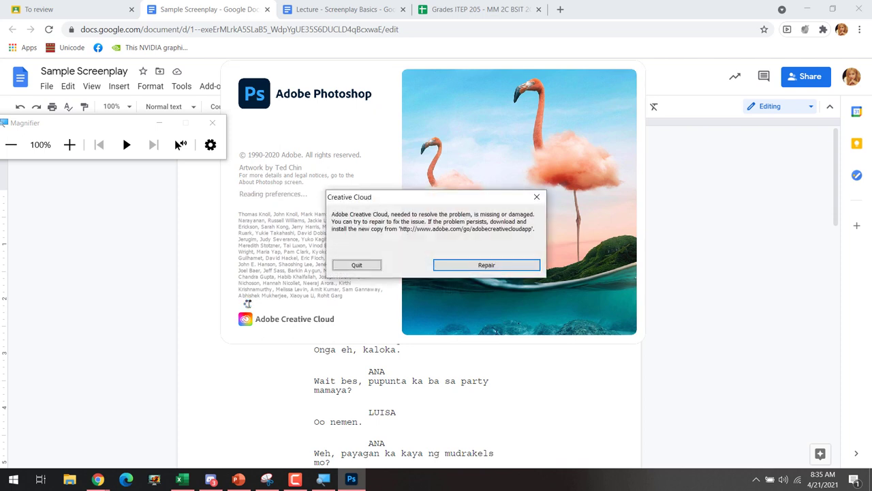
pyautogui.click(537, 197)
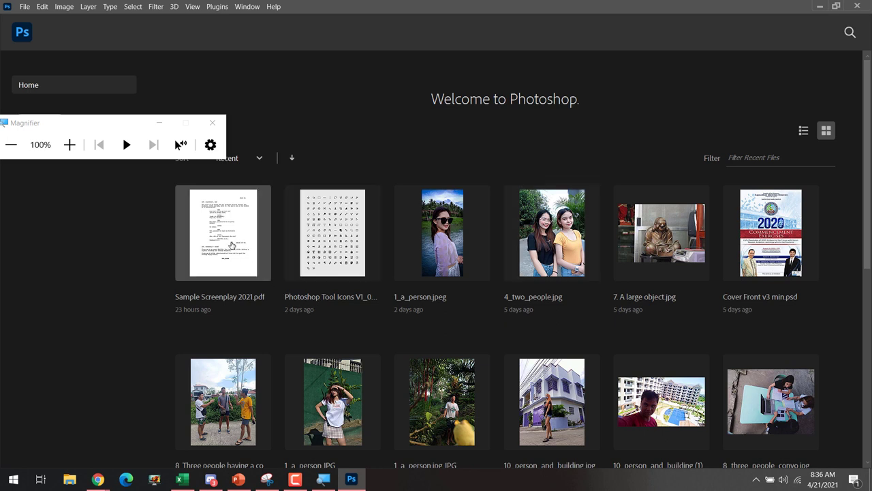
# - Import page 2 of Sample Screenplay 2021.pdf from Recent and pan to the top of the page
pyautogui.click(231, 245)
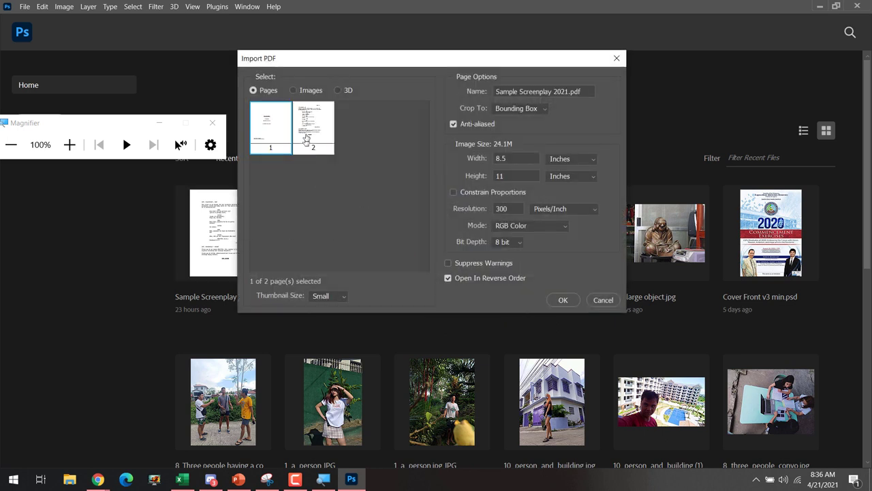
pyautogui.click(308, 136)
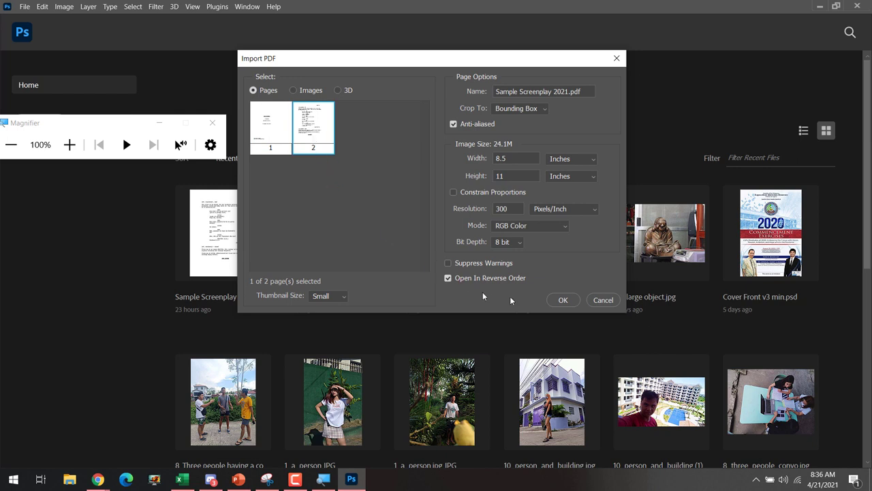
pyautogui.click(564, 300)
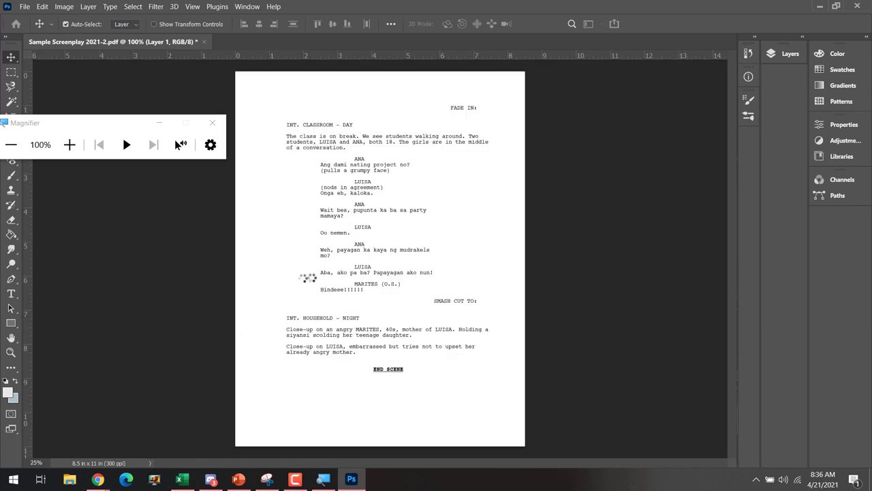
pyautogui.scroll(3, 330, 274)
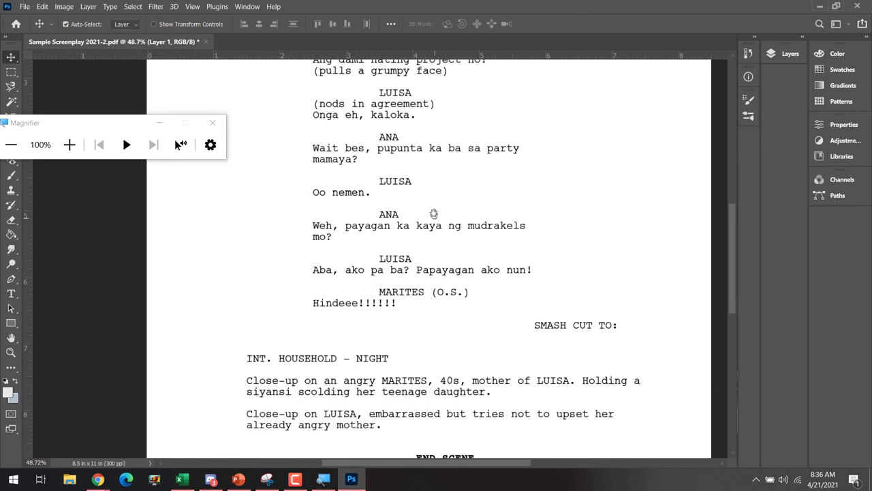
pyautogui.moveTo(434, 214); pyautogui.dragTo(436, 407)
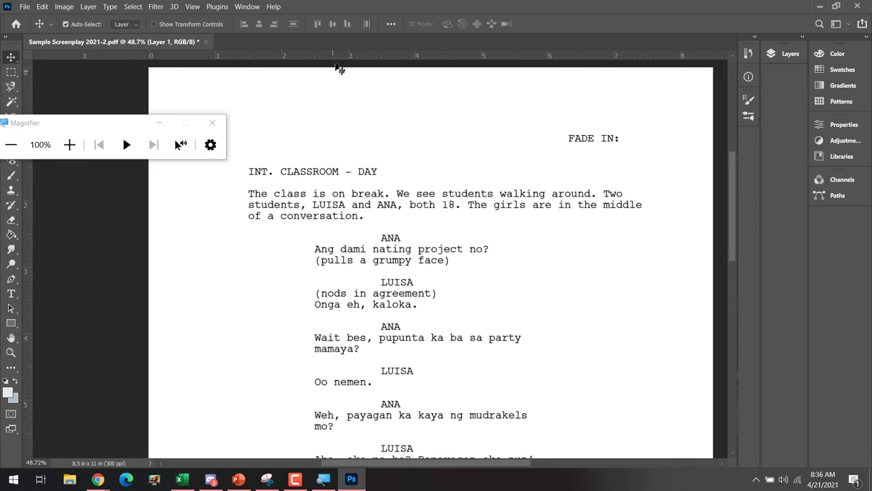
pyautogui.moveTo(337, 57); pyautogui.dragTo(347, 136)
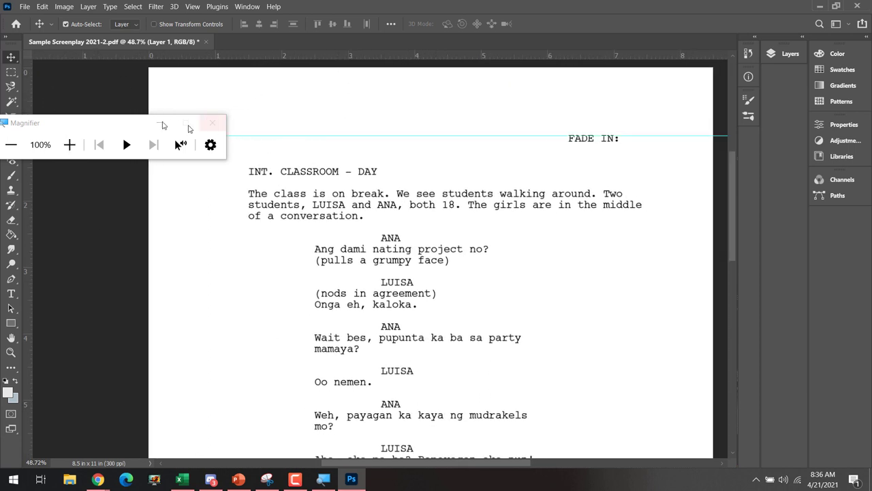
# - Place a horizontal guide above FADE IN: and a vertical guide at the text edge, removing extra guides
pyautogui.click(158, 125)
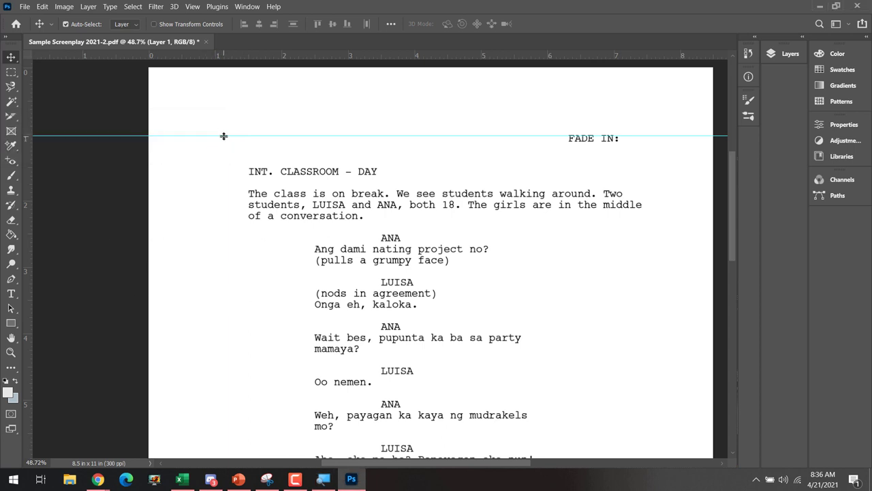
pyautogui.moveTo(225, 135); pyautogui.dragTo(224, 134)
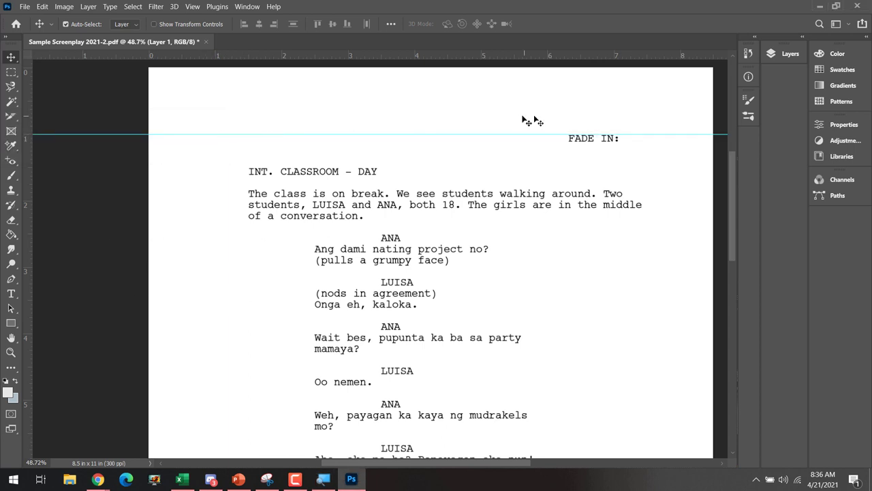
pyautogui.moveTo(32, 91); pyautogui.dragTo(250, 137)
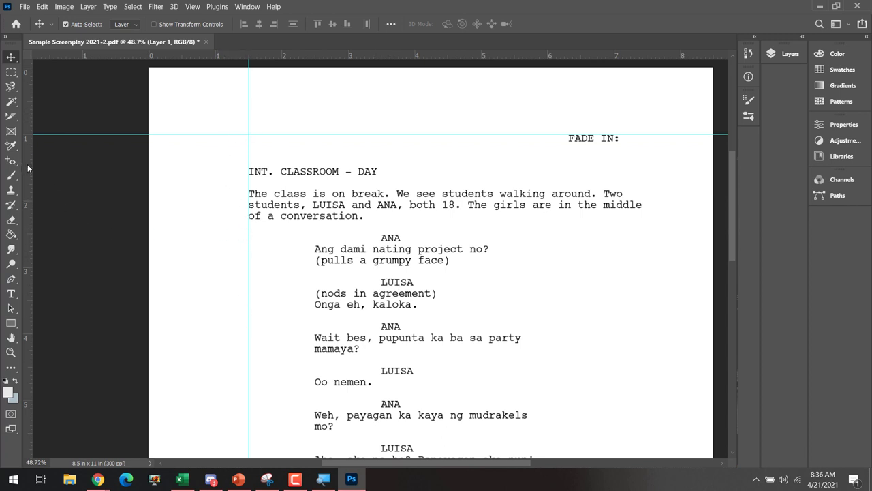
pyautogui.moveTo(28, 168); pyautogui.dragTo(167, 187)
pyautogui.moveTo(33, 181); pyautogui.dragTo(191, 190)
pyautogui.moveTo(29, 179); pyautogui.dragTo(220, 198)
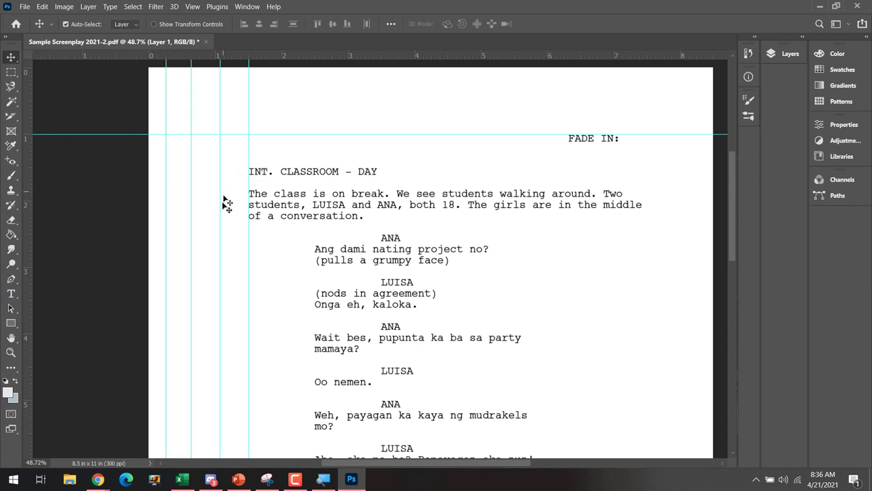
pyautogui.moveTo(167, 182); pyautogui.dragTo(28, 182)
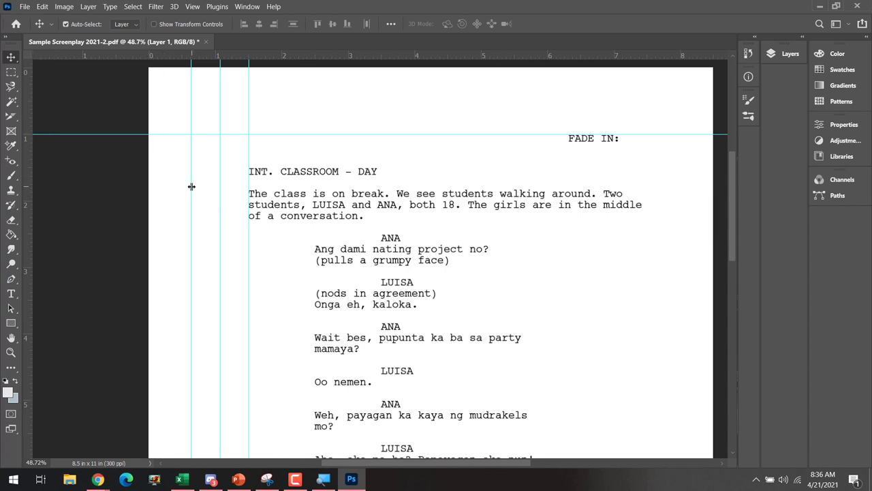
pyautogui.moveTo(191, 186); pyautogui.dragTo(26, 181)
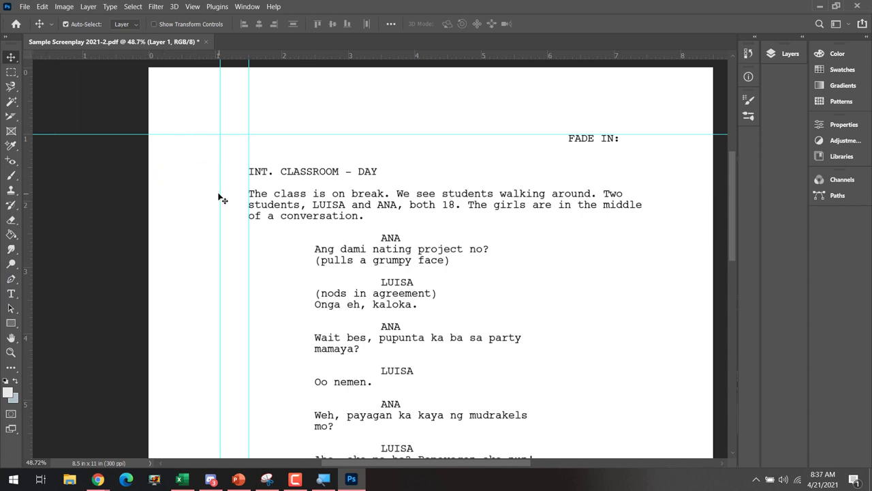
pyautogui.moveTo(220, 196); pyautogui.dragTo(23, 186)
# - Bring up the Windows screen magnifier and close it again
pyautogui.scroll(-1, 227, 214)
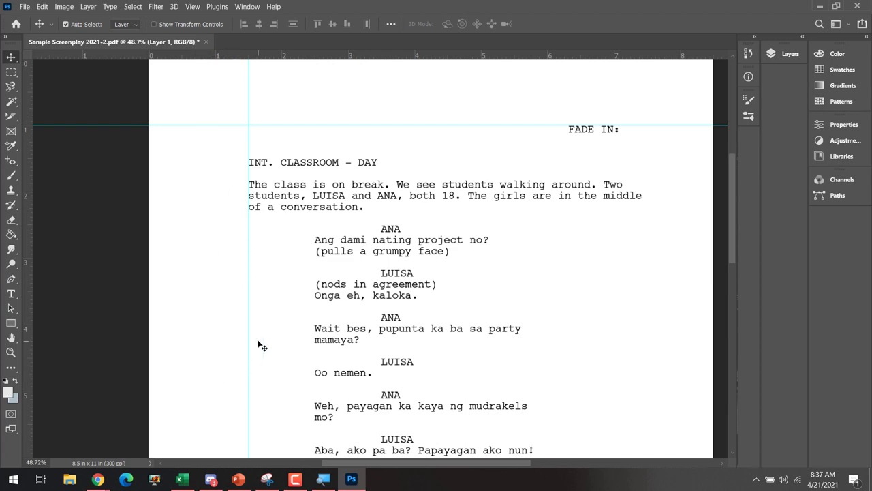
pyautogui.press('super+plus')
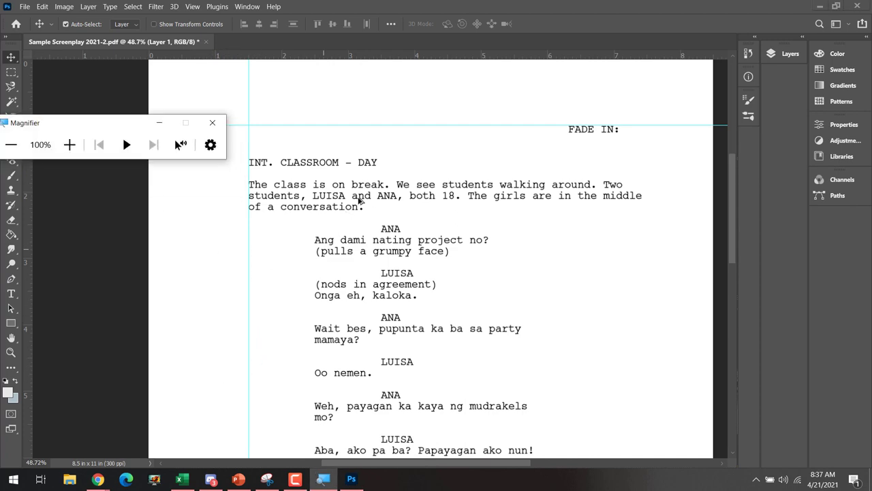
pyautogui.click(212, 123)
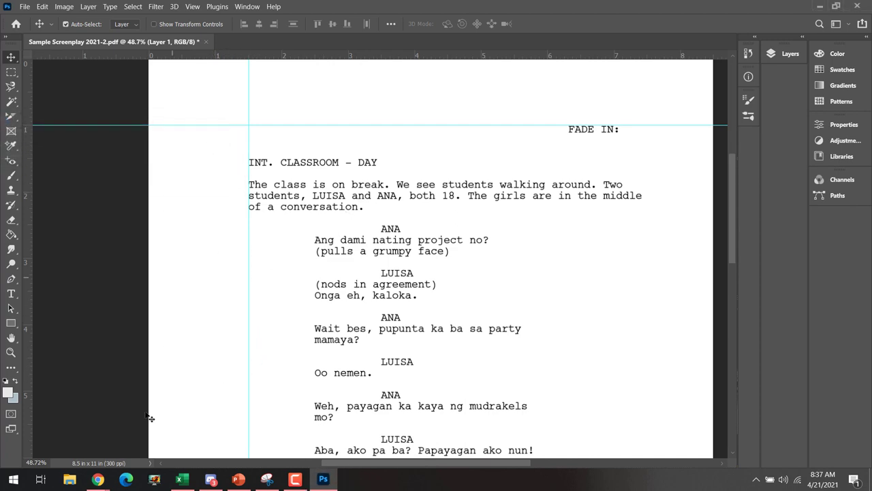
# - Return to the Lecture - Screenplay Basics document and highlight the margin and line spacing rules
pyautogui.moveTo(98, 479)
pyautogui.click(71, 446)
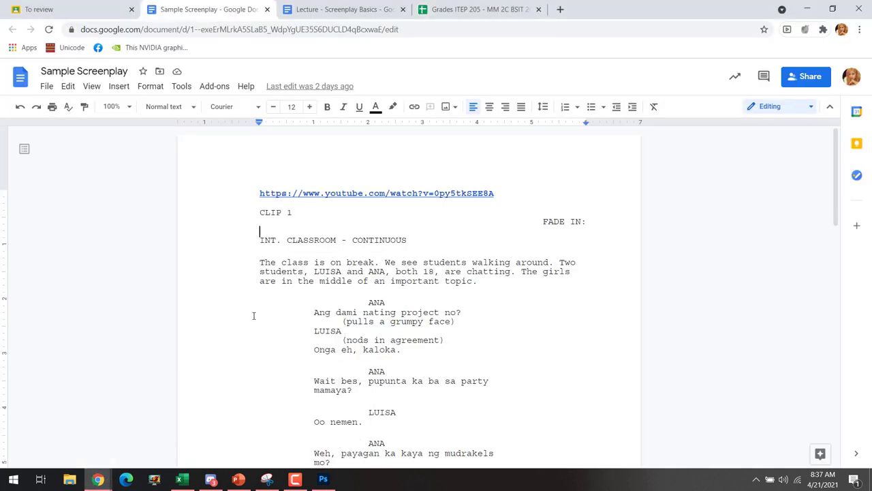
pyautogui.click(345, 10)
pyautogui.scroll(-1, 261, 289)
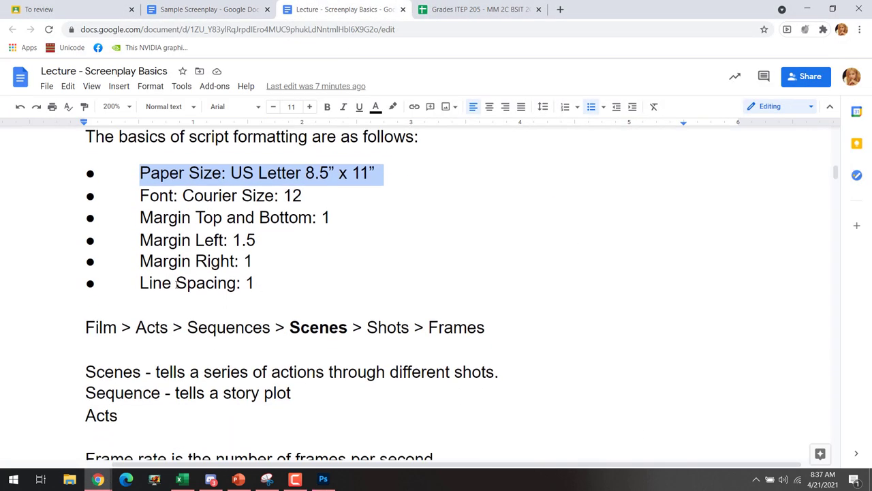
pyautogui.moveTo(258, 282); pyautogui.dragTo(162, 217)
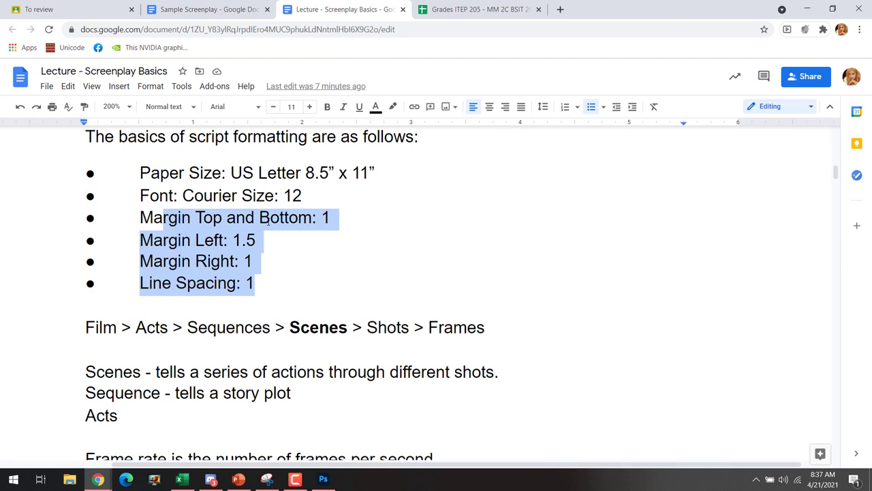
pyautogui.scroll(-2, 271, 220)
pyautogui.scroll(-1, 271, 221)
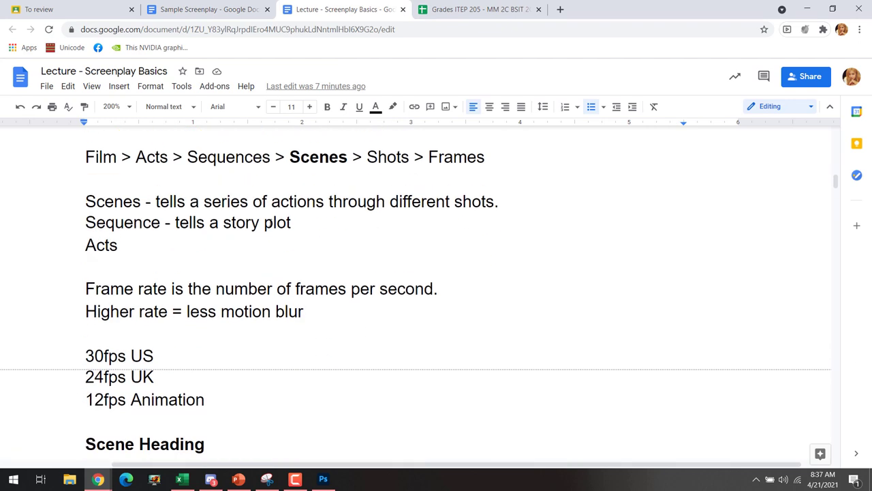
pyautogui.scroll(3, 271, 222)
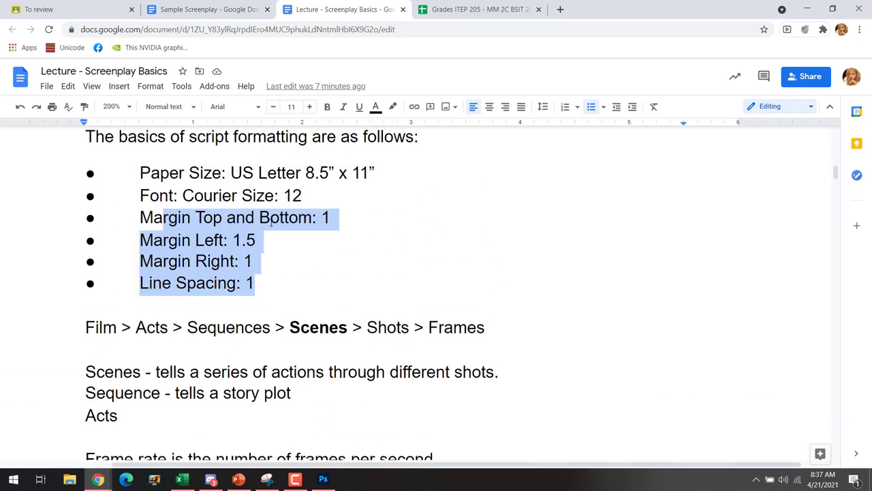
pyautogui.scroll(-9, 270, 221)
pyautogui.scroll(-11, 325, 257)
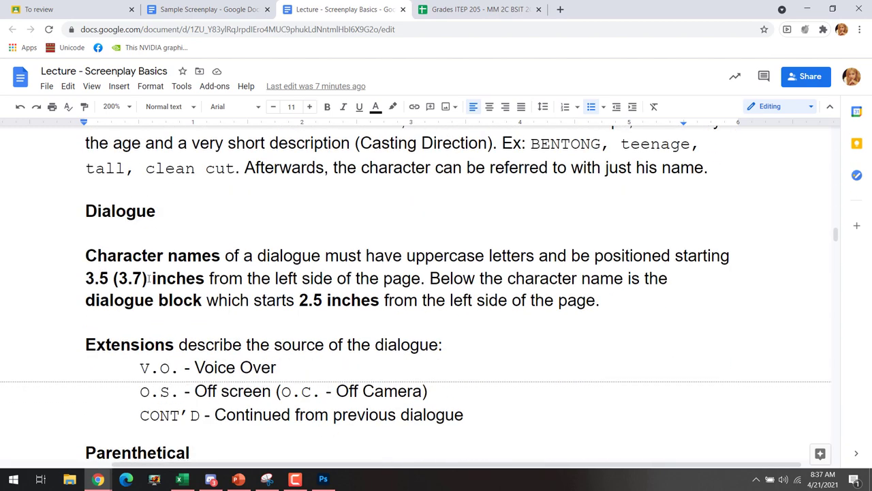
# - Highlight the 3.5 (3.7) inches measurement and the formatting list, then clear the marks
pyautogui.moveTo(86, 278); pyautogui.dragTo(205, 278)
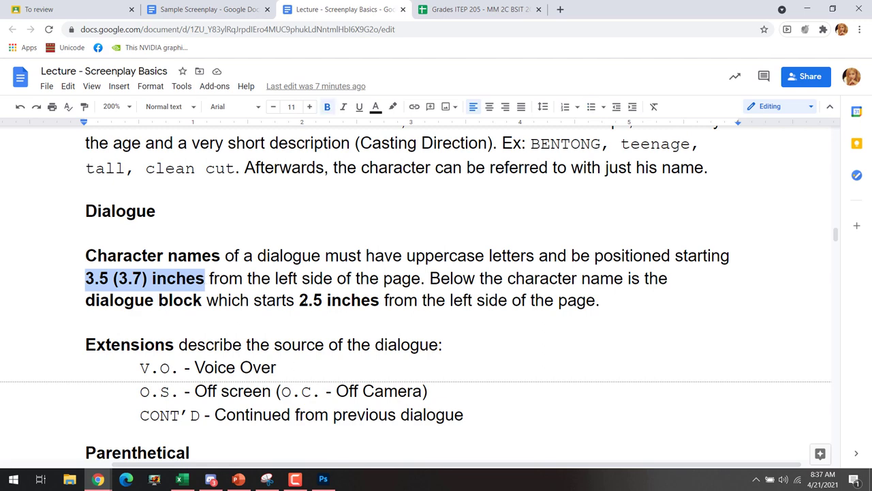
pyautogui.moveTo(300, 300); pyautogui.dragTo(373, 300)
pyautogui.scroll(3, 245, 281)
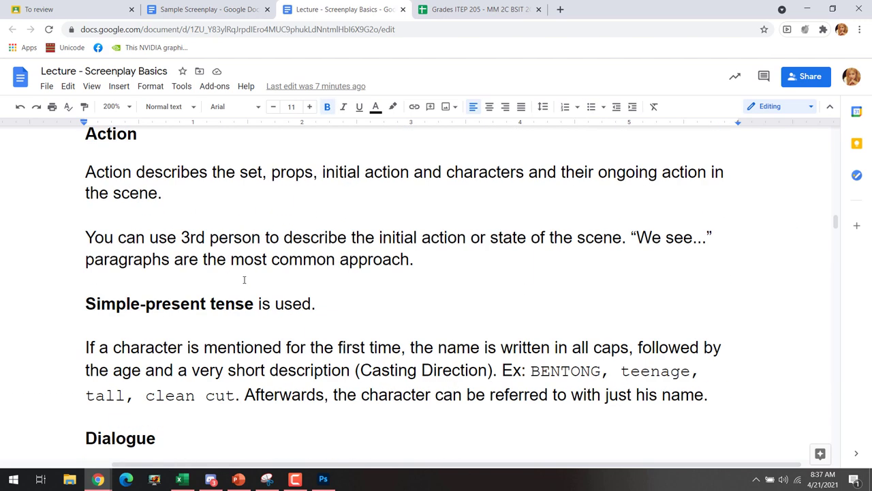
pyautogui.scroll(9, 245, 273)
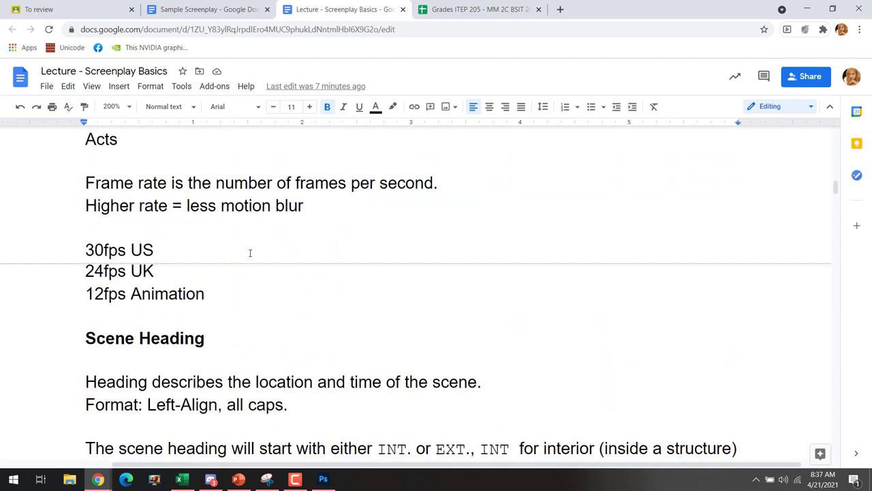
pyautogui.scroll(6, 250, 253)
pyautogui.moveTo(279, 402); pyautogui.dragTo(140, 292)
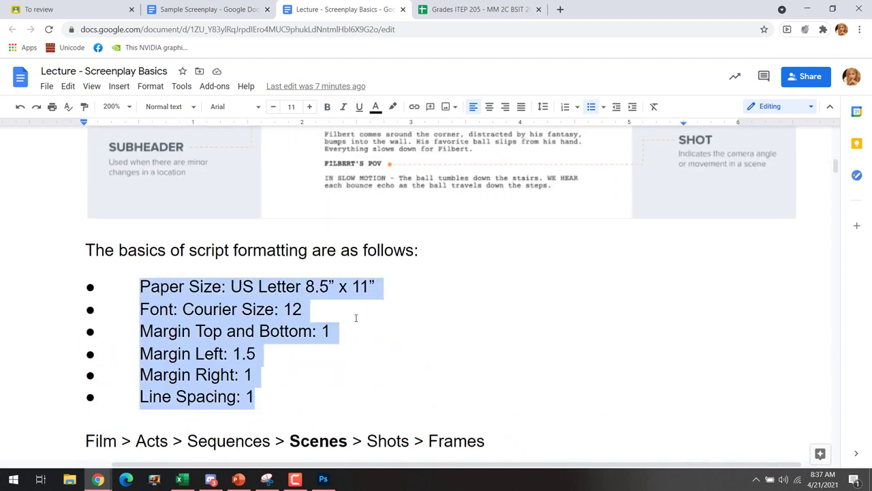
pyautogui.click(285, 388)
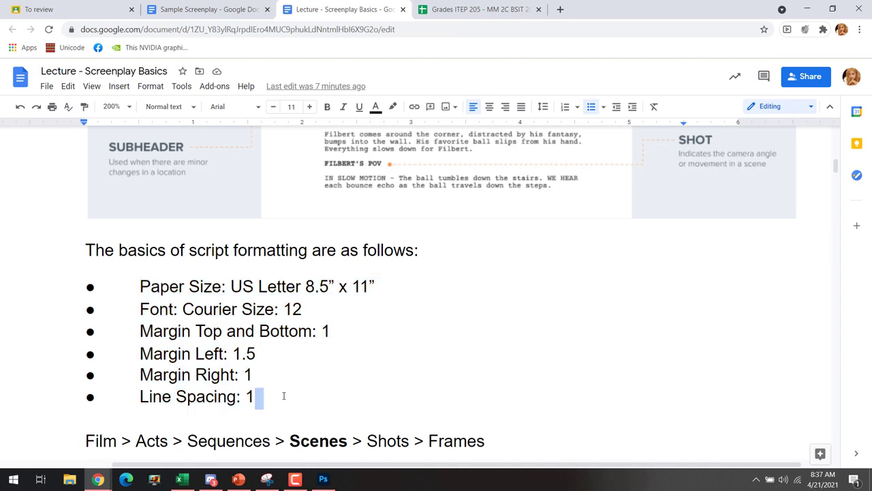
# - Add an empty line above 'Heading describes the location and time of the scene.'
pyautogui.scroll(-7, 302, 370)
pyautogui.scroll(-2, 310, 351)
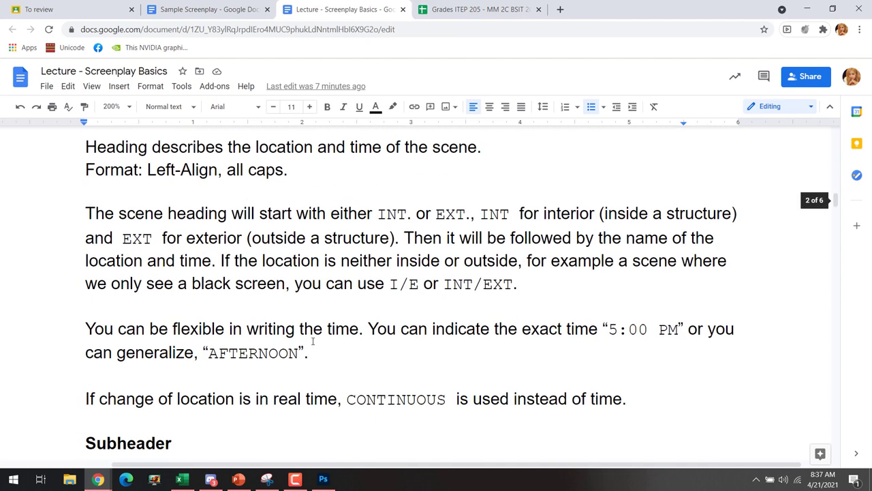
pyautogui.scroll(1, 313, 344)
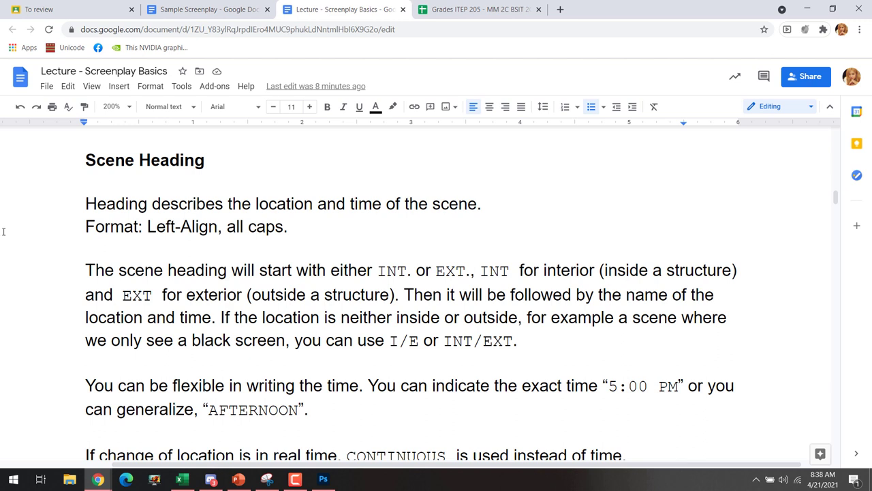
pyautogui.click(81, 203)
pyautogui.press('Return')
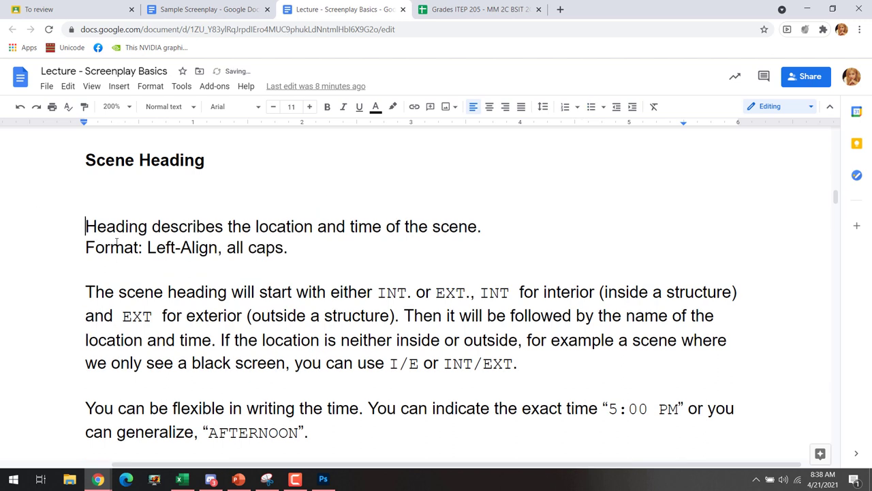
# - Add 'This element is required when starting a scene.' under Scene Heading, followed by a blank line
pyautogui.write('This is')
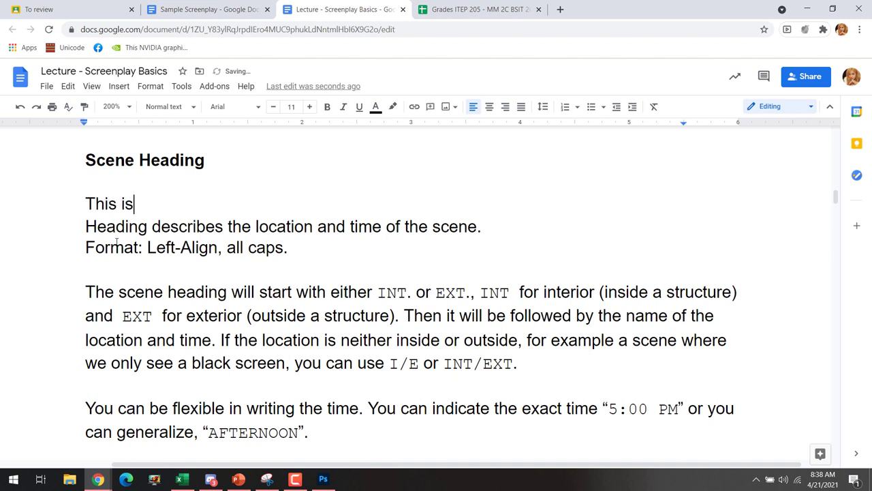
pyautogui.press('BackSpace')
pyautogui.press('BackSpace')
pyautogui.write('element ')
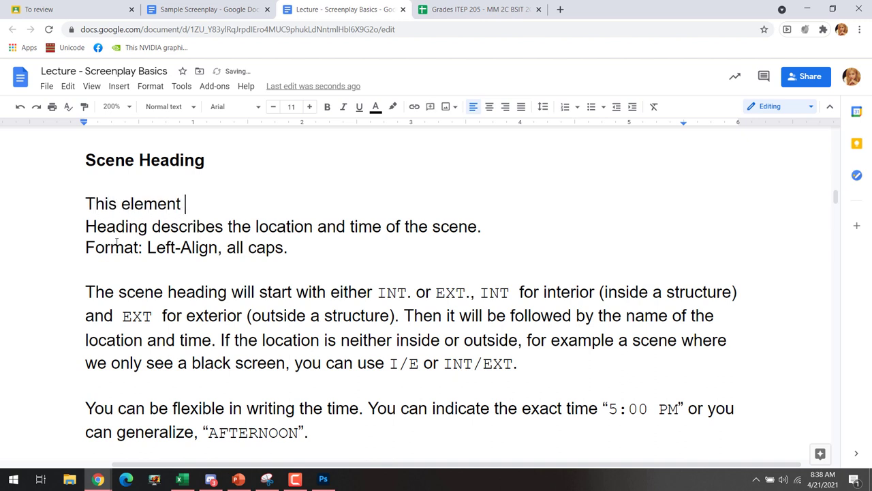
pyautogui.write('is require')
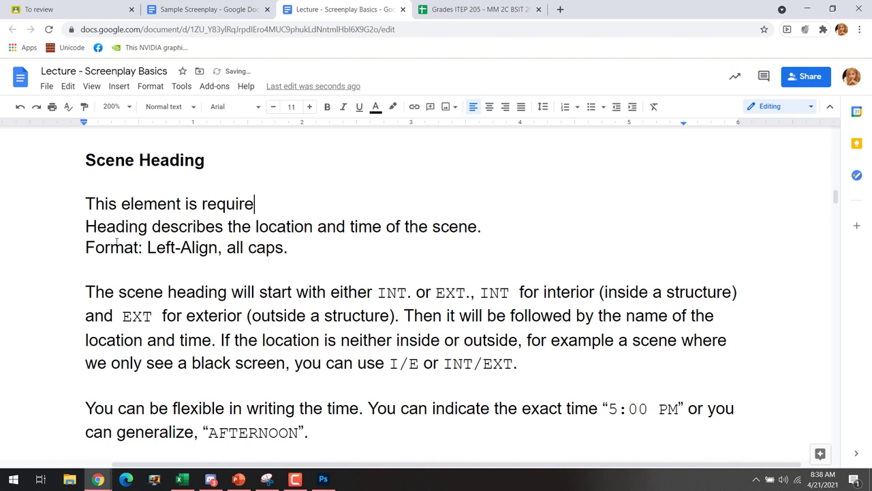
pyautogui.write('d when ')
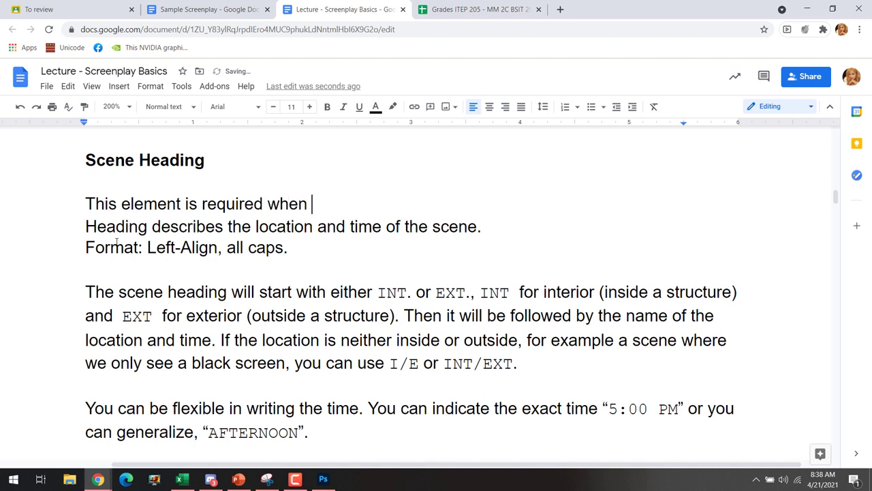
pyautogui.write('startin a ')
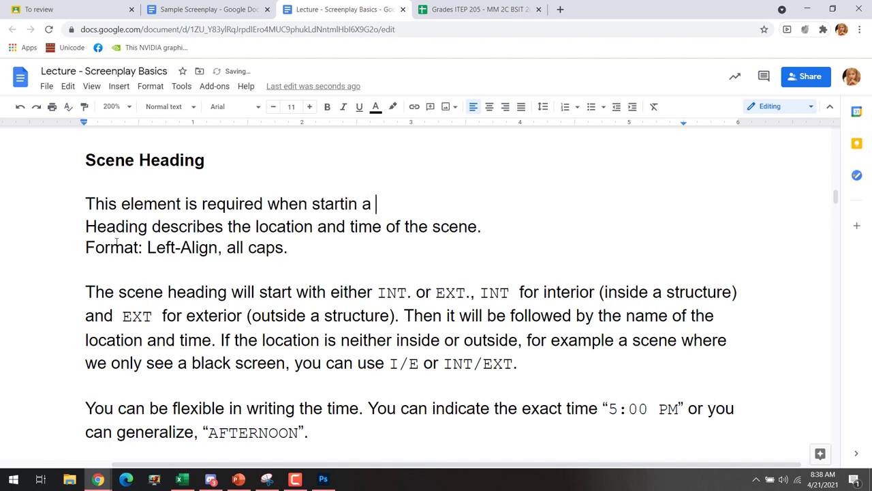
pyautogui.write('scene.')
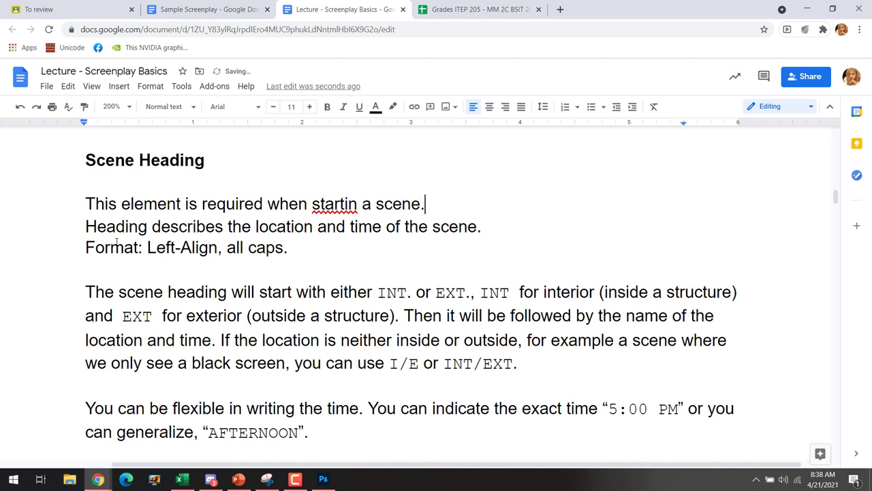
pyautogui.press('Left')
pyautogui.press('Left')
pyautogui.write('g')
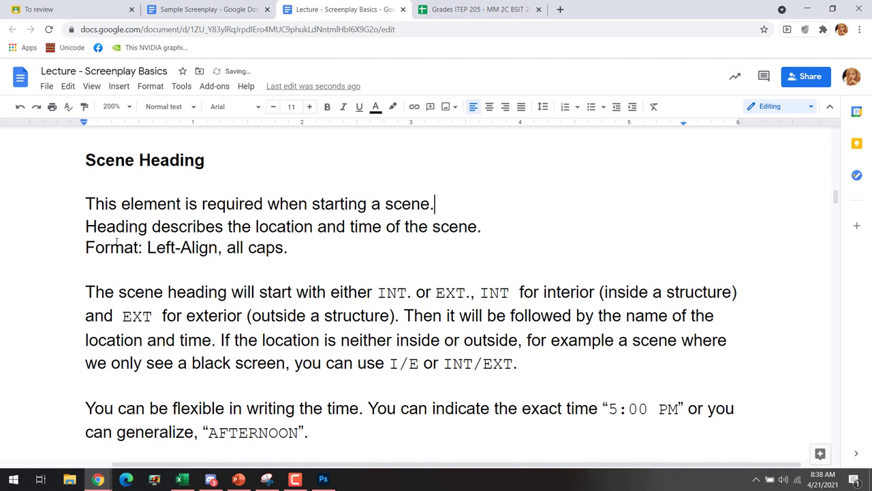
pyautogui.press('Return')
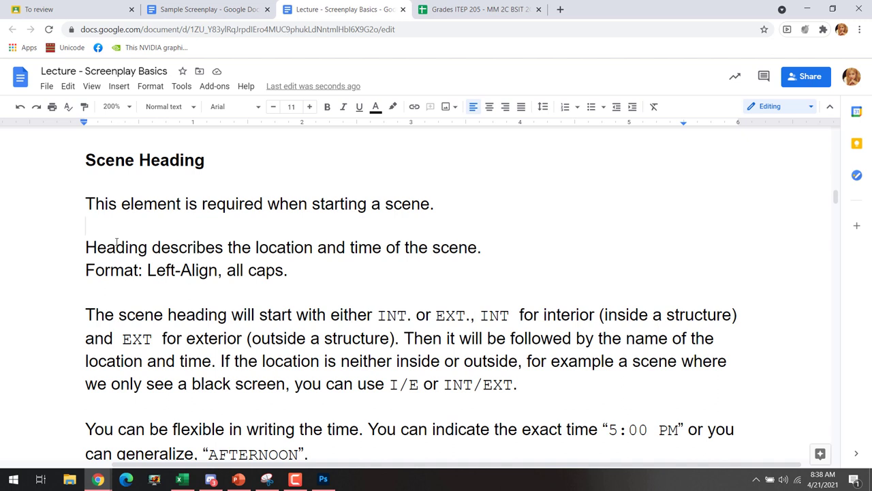
# - Highlight the 'Left-Align, all caps.' format rule, then bring the screenplay PDF in Photoshop forward
pyautogui.moveTo(148, 270); pyautogui.dragTo(290, 269)
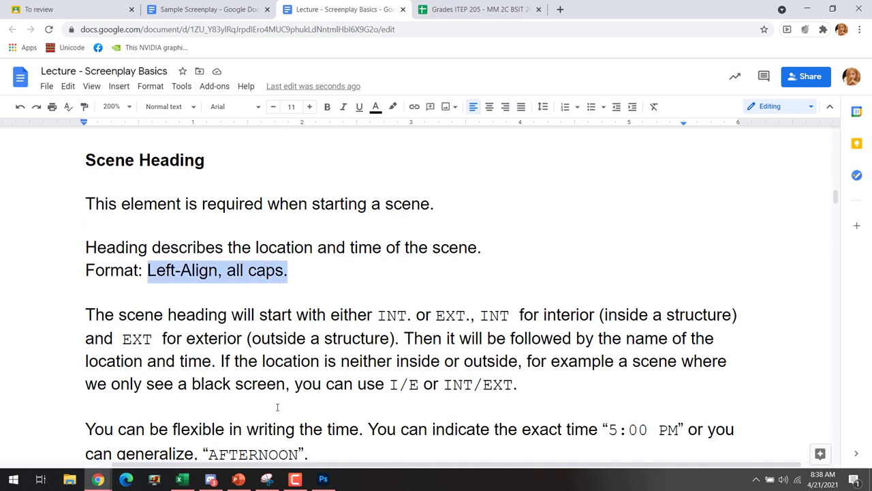
pyautogui.scroll(-2, 297, 403)
pyautogui.scroll(1, 298, 402)
pyautogui.click(322, 479)
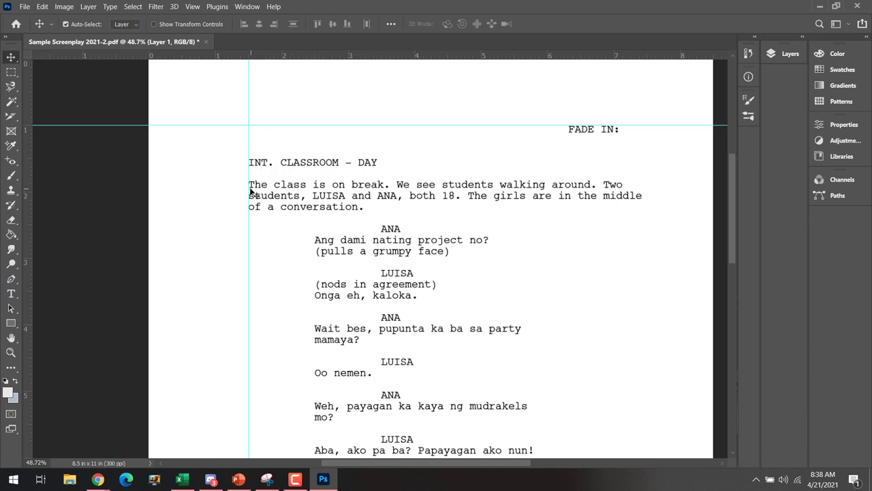
# - Launch Final Draft 12 from the Start search with 'fina'
pyautogui.press('super')
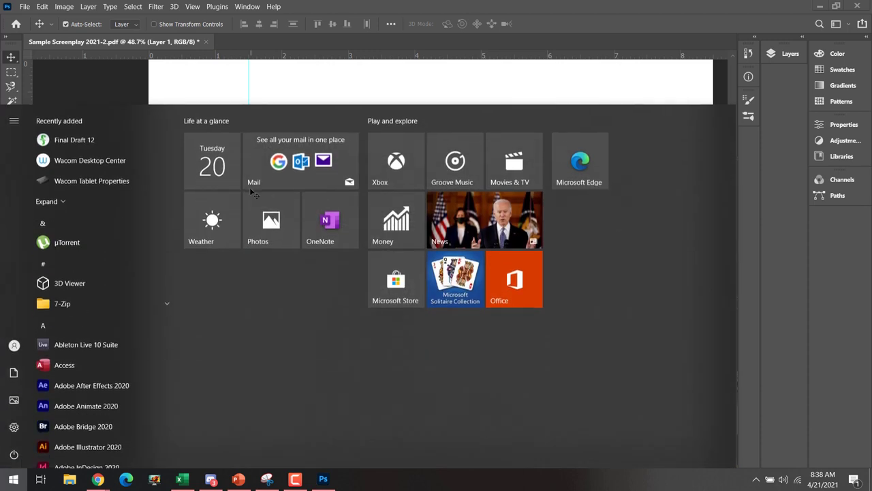
pyautogui.write('fina')
pyautogui.press('Return')
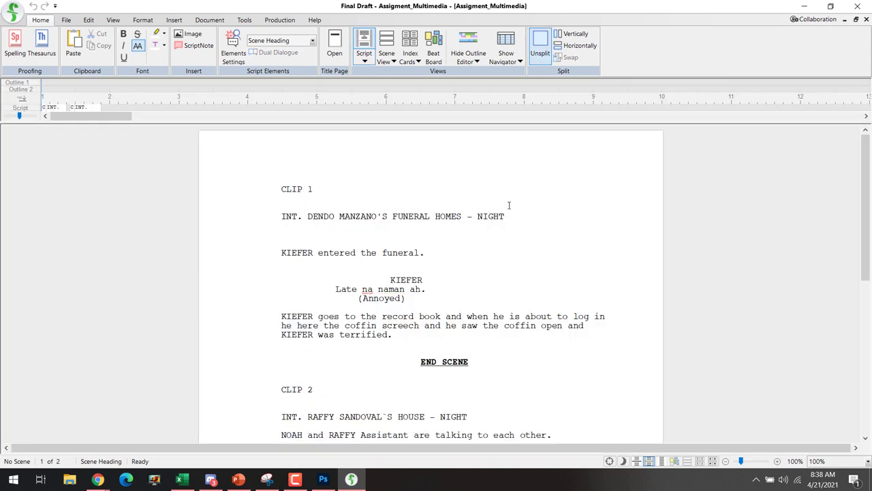
# - Minimize the open Assigment_Multimedia script, then cancel the Open dialog
pyautogui.scroll(-5, 509, 205)
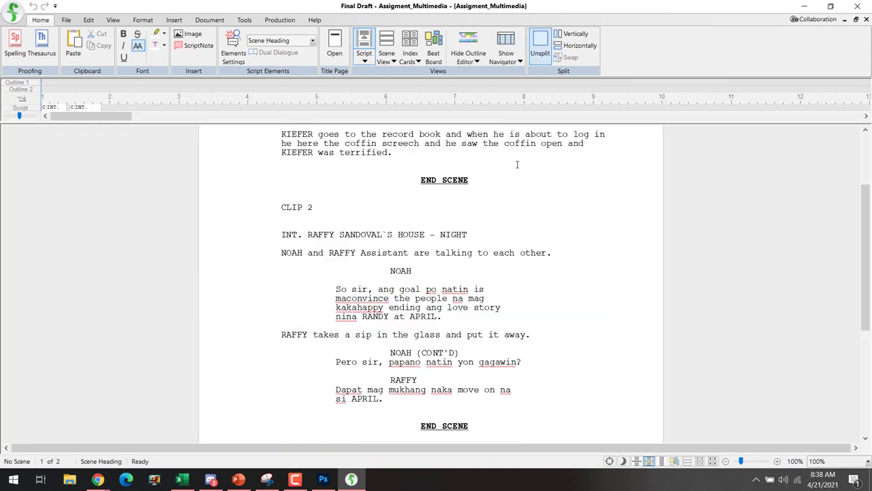
pyautogui.click(848, 20)
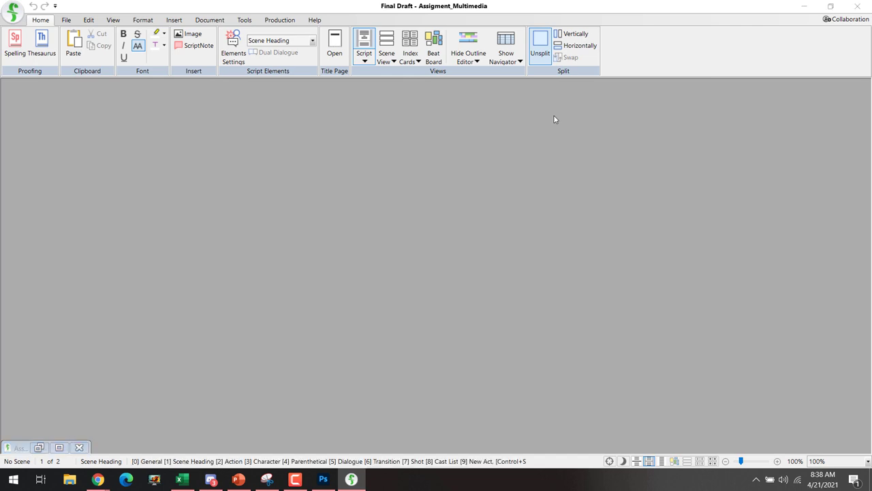
pyautogui.hotkey('ctrl', 'o')
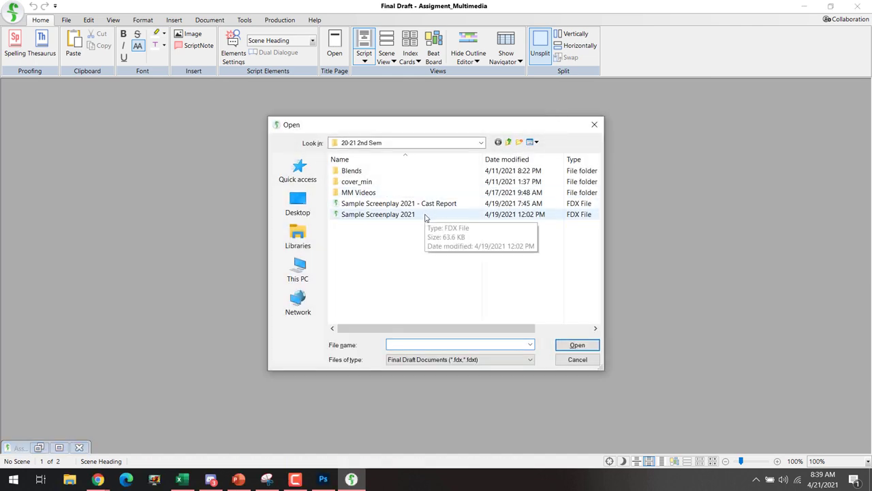
pyautogui.click(594, 124)
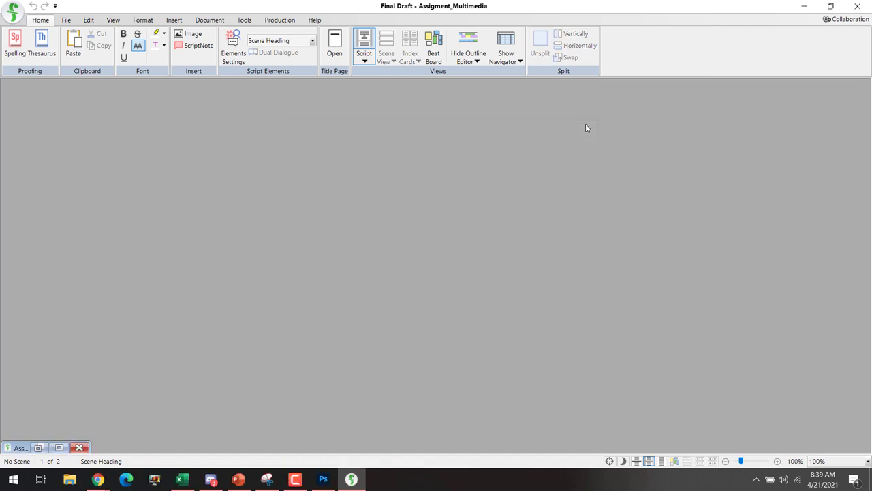
# - Find the Script Writing folder through Start search and open Selected Titles > Final > TV.pdf
pyautogui.press('super')
pyautogui.write('script wr')
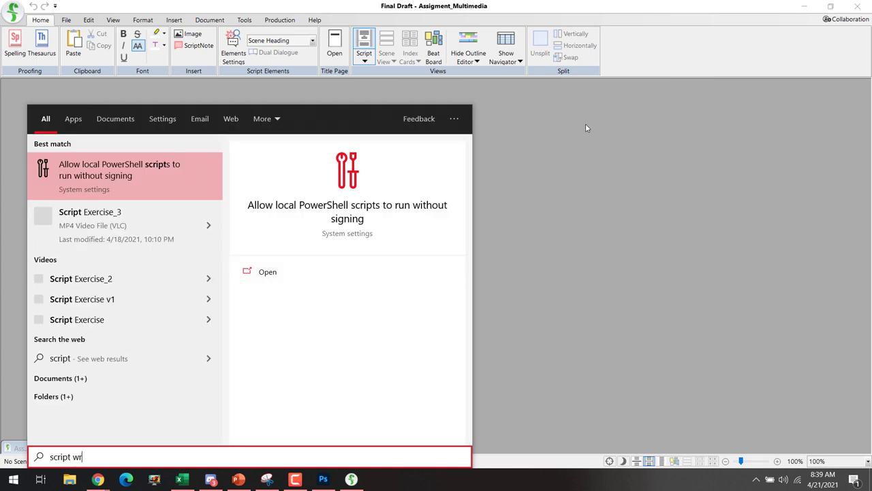
pyautogui.write('iting')
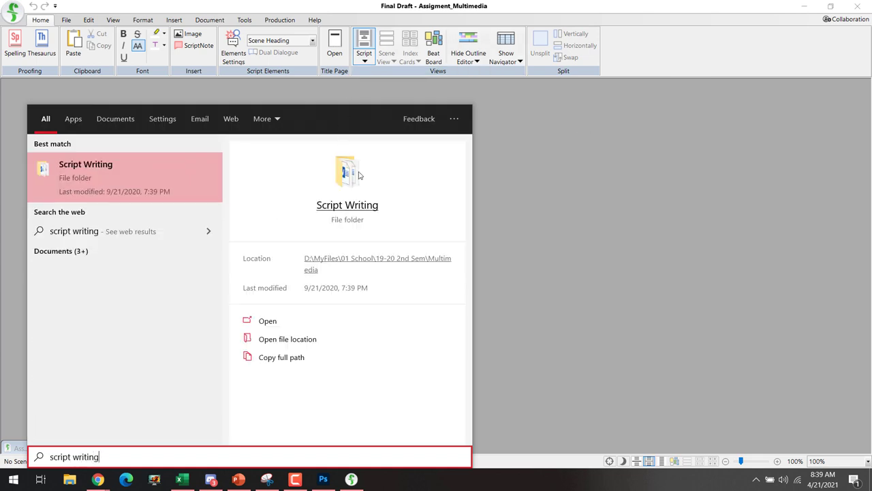
pyautogui.click(378, 260)
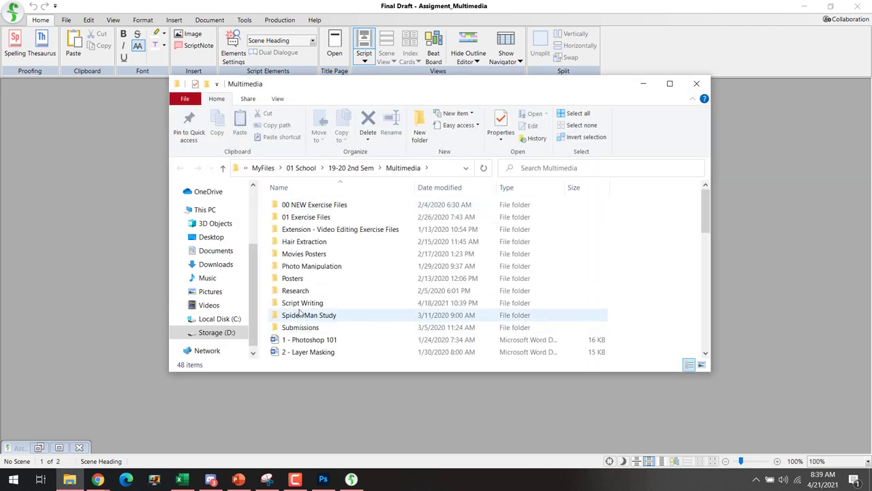
pyautogui.click(306, 267)
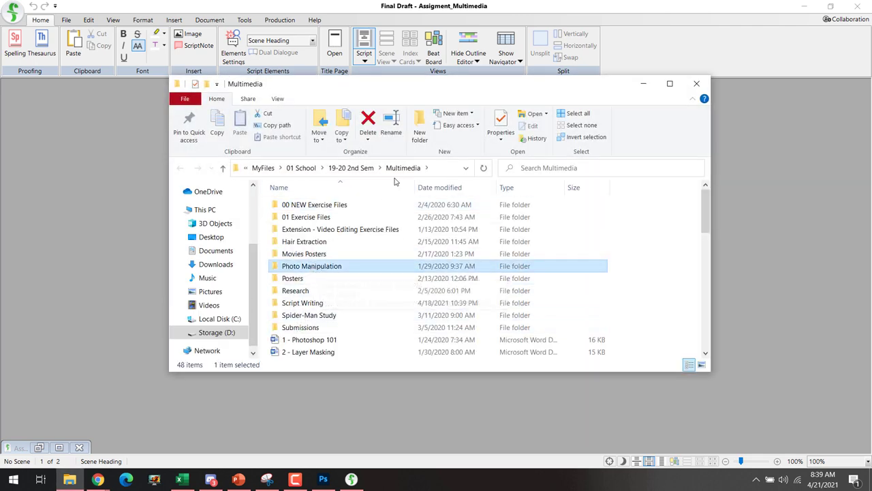
pyautogui.click(305, 304)
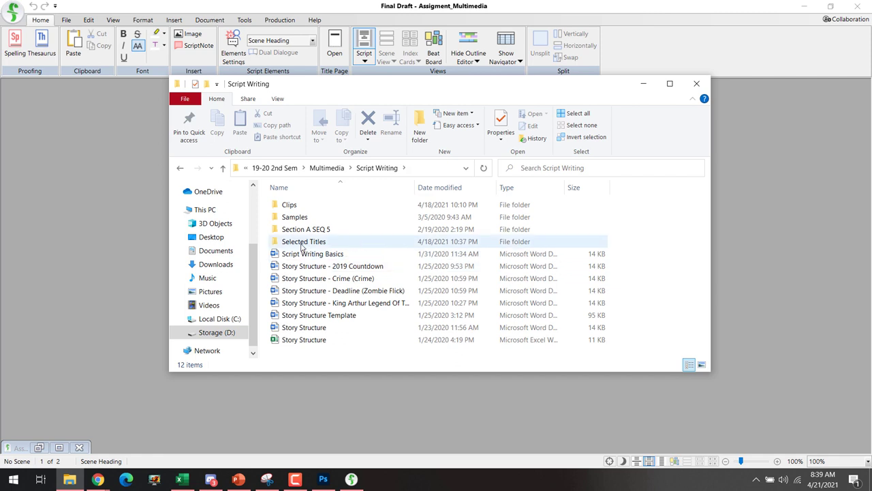
pyautogui.doubleClick(303, 242)
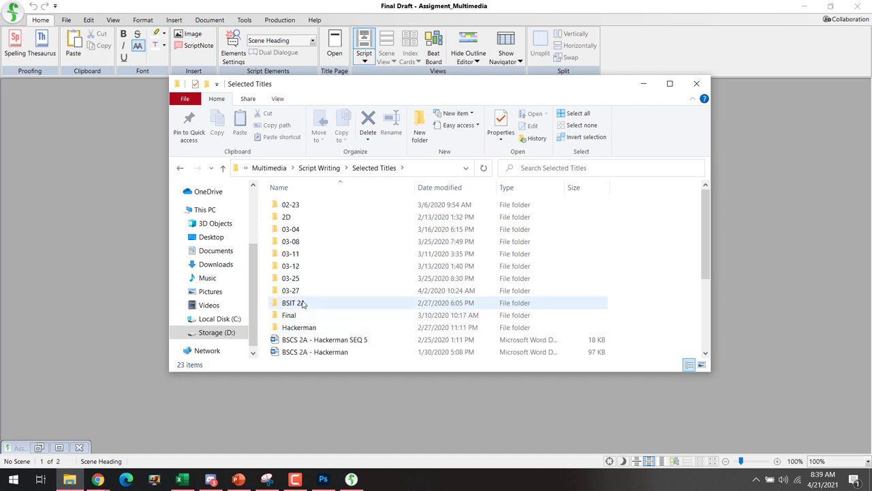
pyautogui.doubleClick(306, 315)
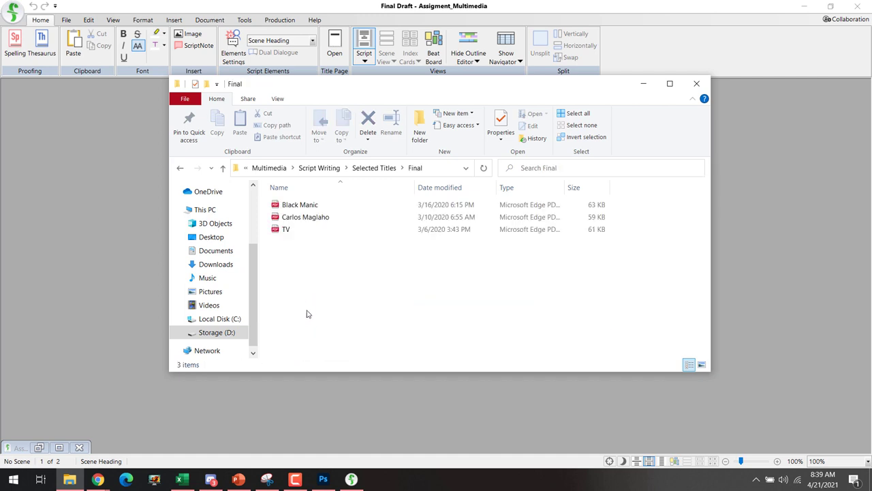
pyautogui.doubleClick(287, 232)
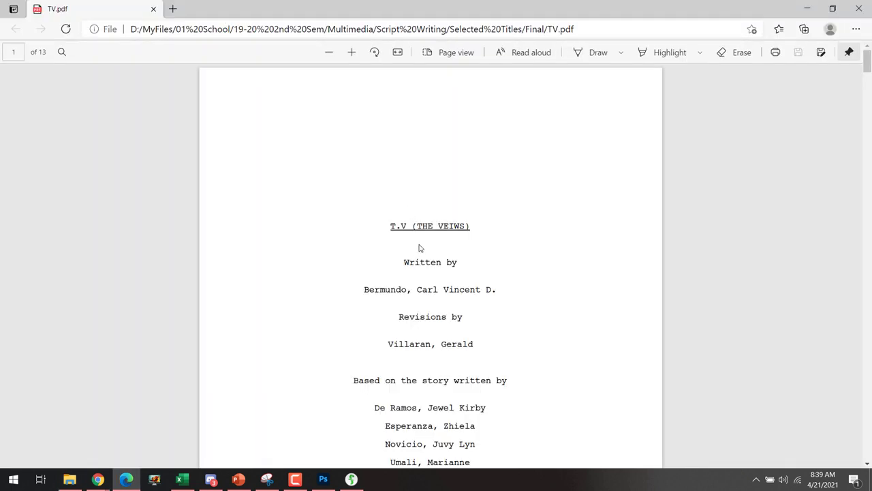
# - Scroll through TV.pdf's opening pages and highlight the first scene heading lines
pyautogui.scroll(-3, 422, 239)
pyautogui.scroll(2, 426, 225)
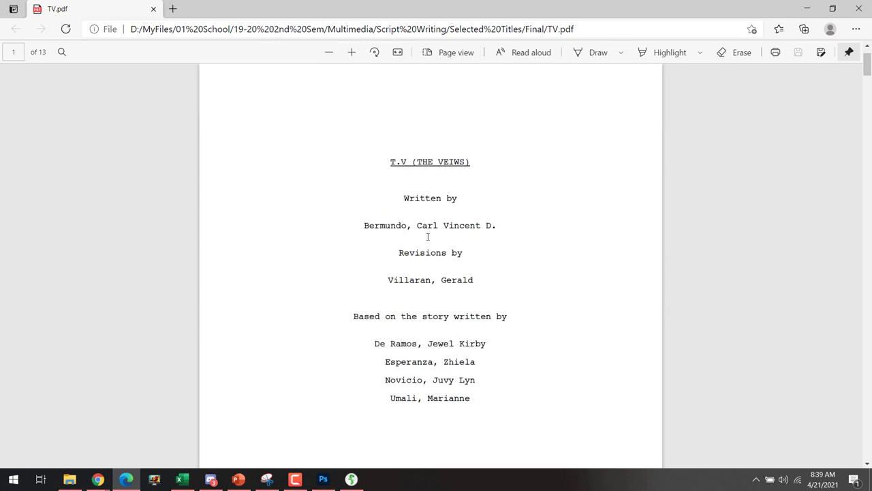
pyautogui.scroll(-10, 456, 273)
pyautogui.scroll(2, 405, 162)
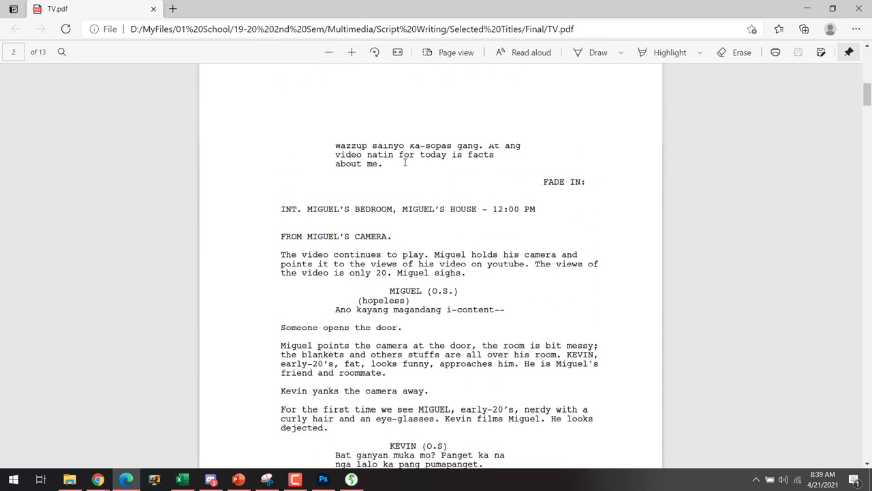
pyautogui.keyDown('ctrl'); pyautogui.scroll(4, 406, 173); pyautogui.keyUp('ctrl')
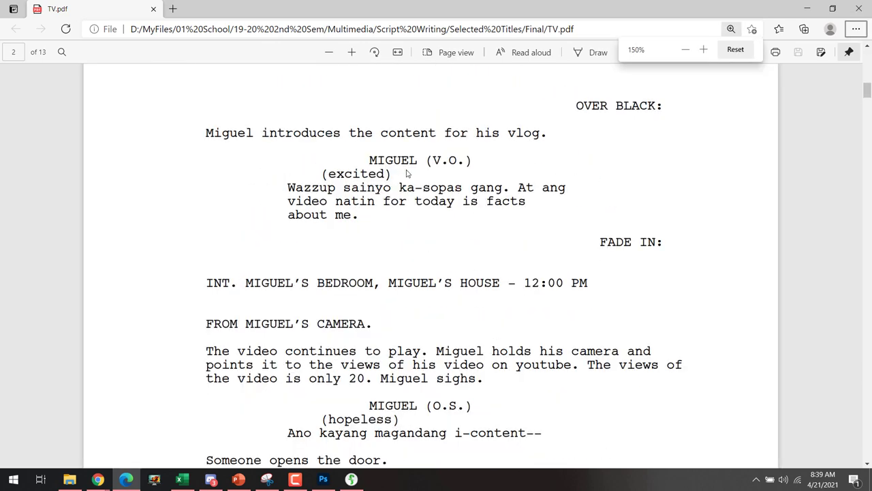
pyautogui.scroll(5, 379, 217)
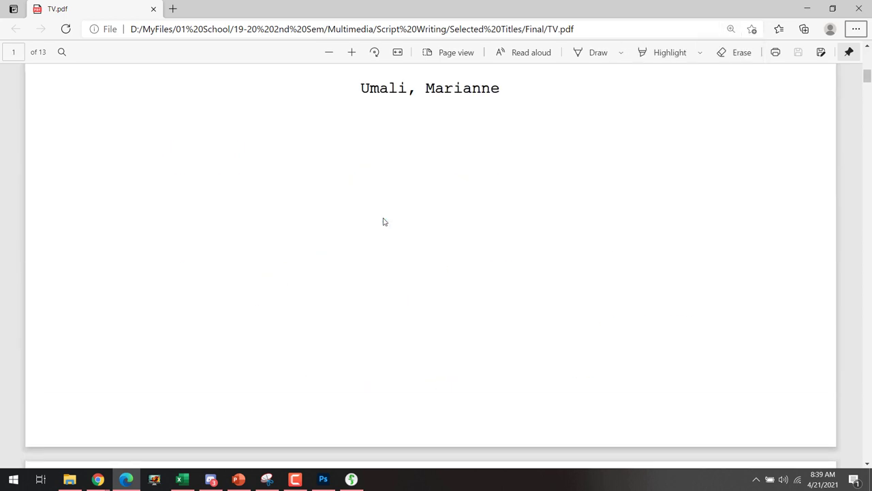
pyautogui.scroll(-5, 383, 221)
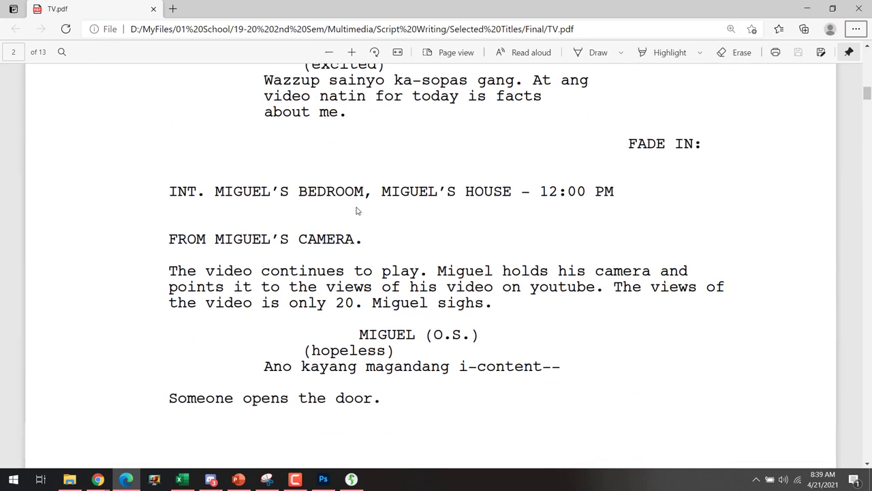
pyautogui.moveTo(169, 129); pyautogui.dragTo(616, 129)
pyautogui.scroll(-3, 243, 226)
pyautogui.scroll(-7, 243, 225)
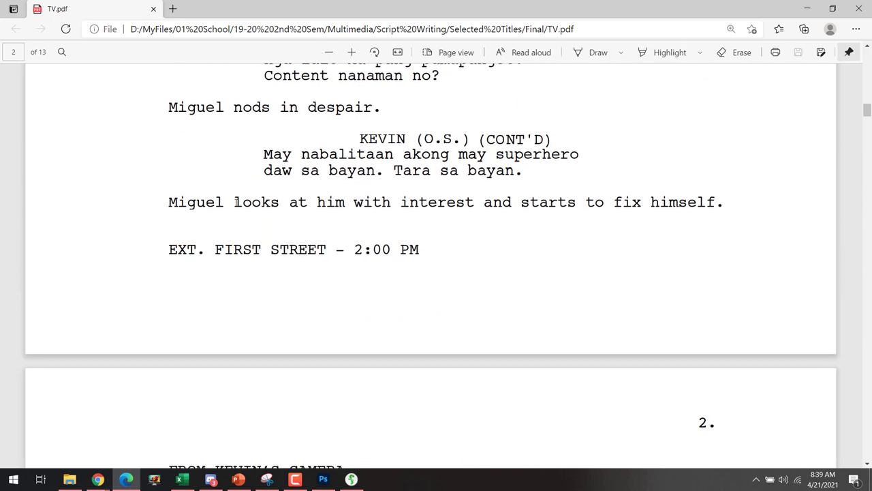
pyautogui.moveTo(169, 185); pyautogui.dragTo(468, 184)
# - Highlight the EXT. TOWN – CONTINUOUS scene heading, clear it, and return to Final Draft
pyautogui.scroll(-7, 402, 214)
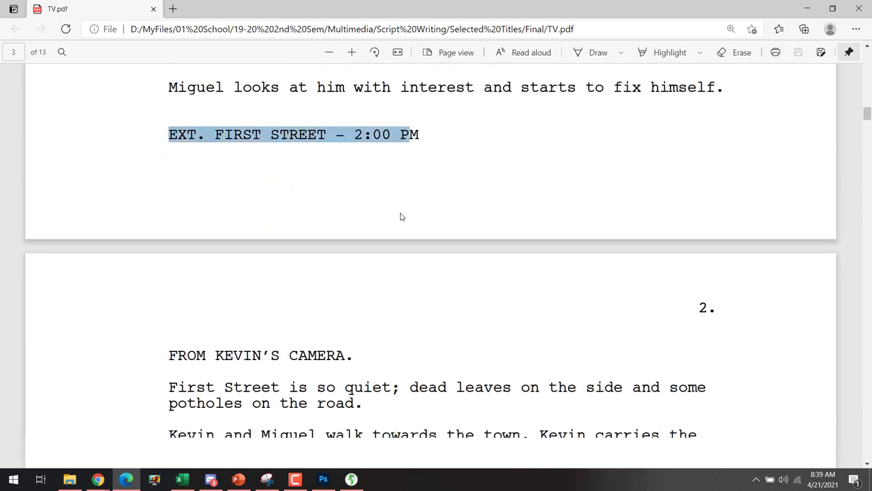
pyautogui.moveTo(165, 114); pyautogui.dragTo(418, 115)
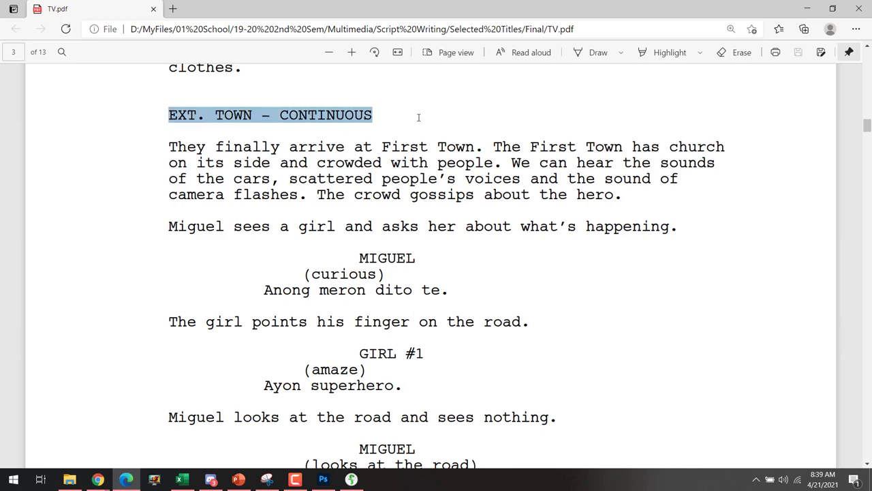
pyautogui.click(503, 284)
pyautogui.hotkey('alt', 'Tab')
pyautogui.hotkey('alt', 'Tab')
pyautogui.hotkey('alt', 'Tab')
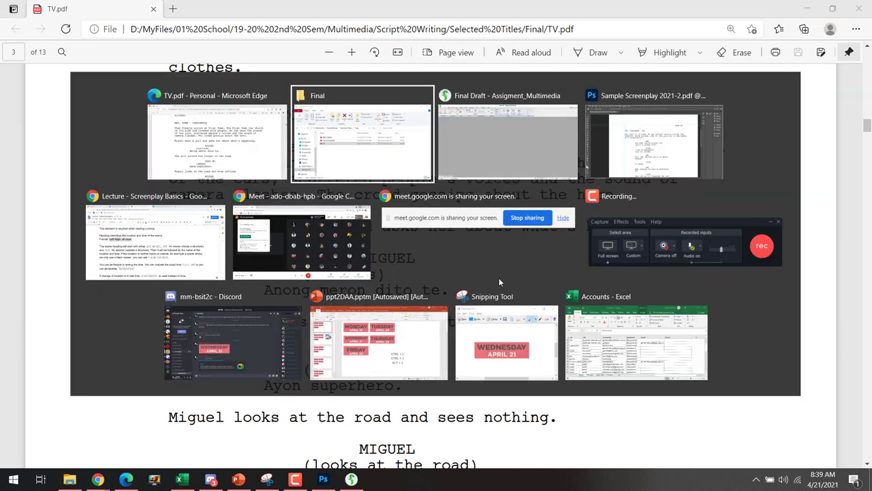
pyautogui.hotkey('alt', 'Tab')
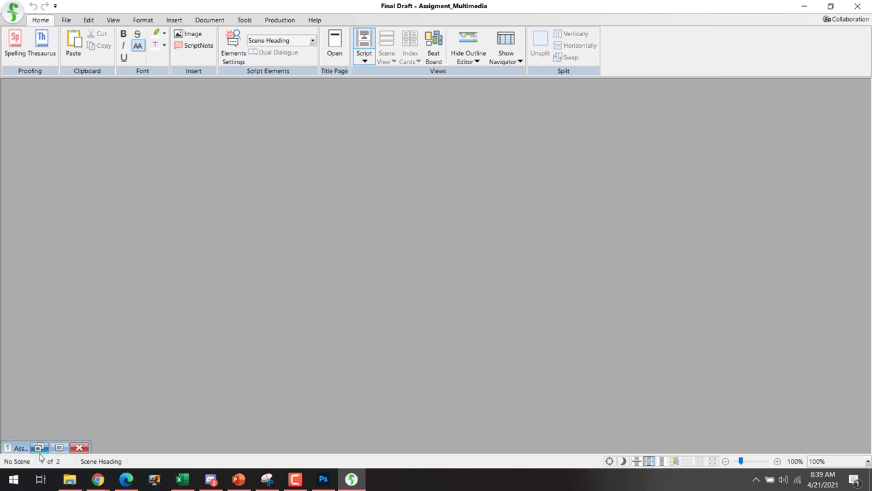
# - Restore the Assigment_Multimedia script, delete all its text, and zoom the page to 158%
pyautogui.click(59, 446)
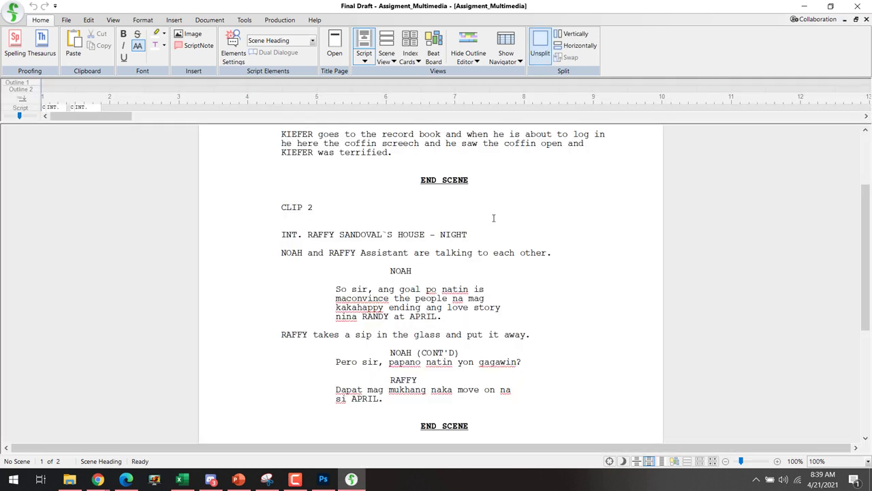
pyautogui.scroll(6, 493, 217)
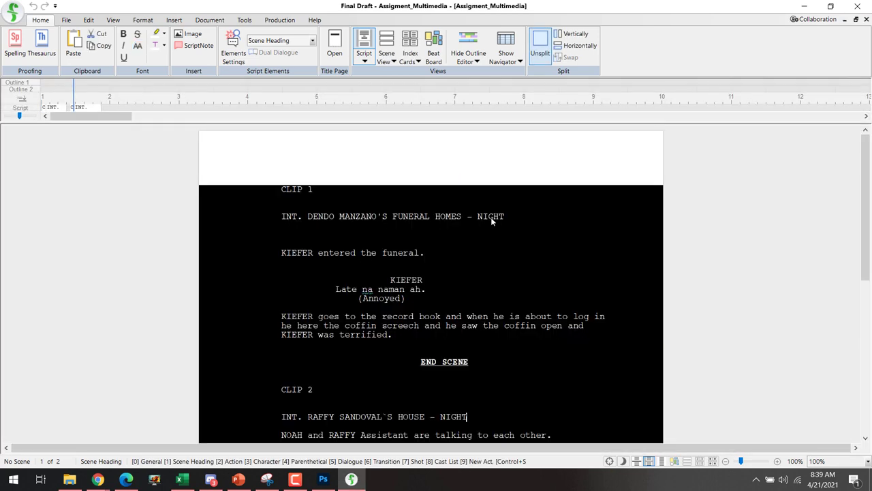
pyautogui.hotkey('ctrl', 'a')
pyautogui.press('Delete')
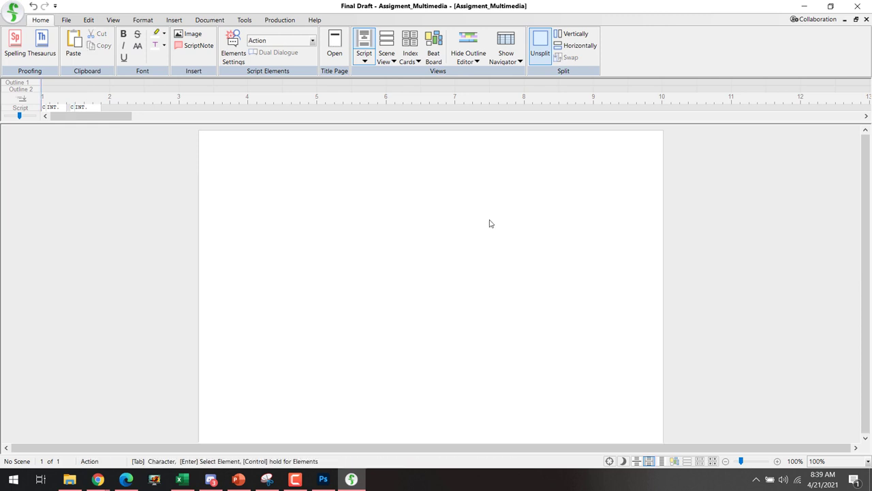
pyautogui.press('alt')
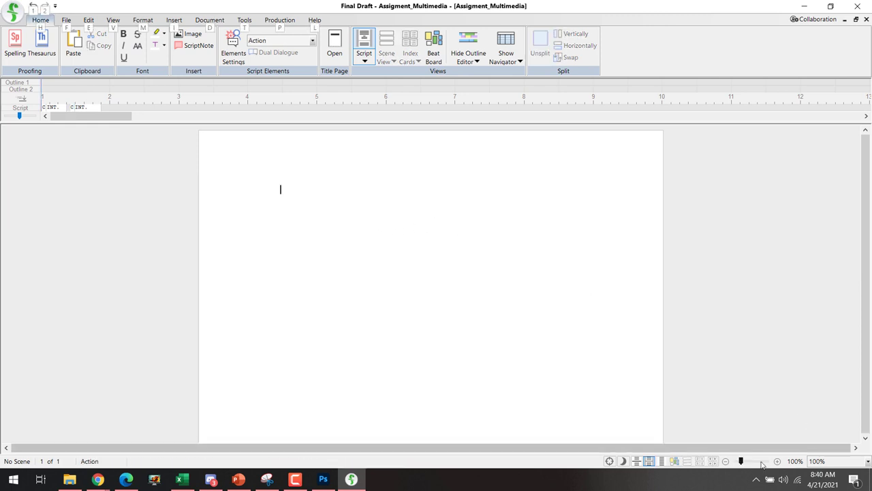
pyautogui.moveTo(741, 462); pyautogui.dragTo(754, 462)
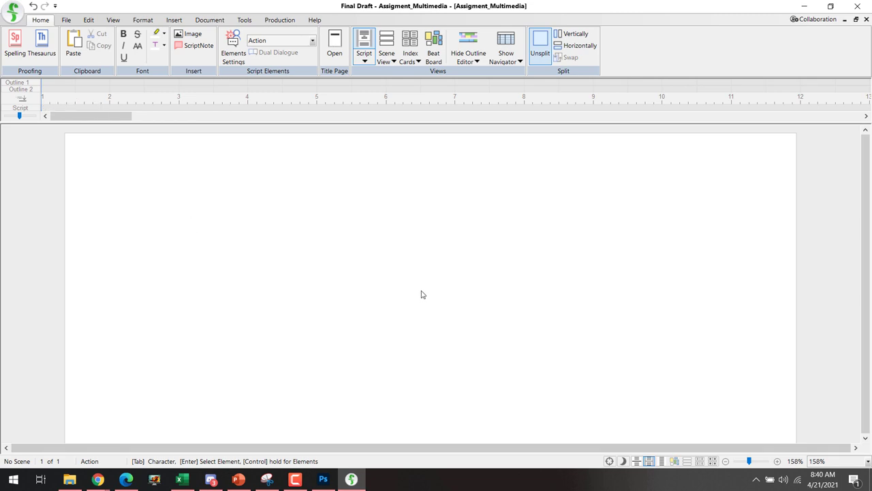
# - Make the first line a Scene Heading and type the EXT. prefix
pyautogui.write('Int')
pyautogui.press('BackSpace')
pyautogui.press('BackSpace')
pyautogui.press('BackSpace')
pyautogui.press('Return')
pyautogui.press('Up')
pyautogui.press('Return')
pyautogui.write('IN')
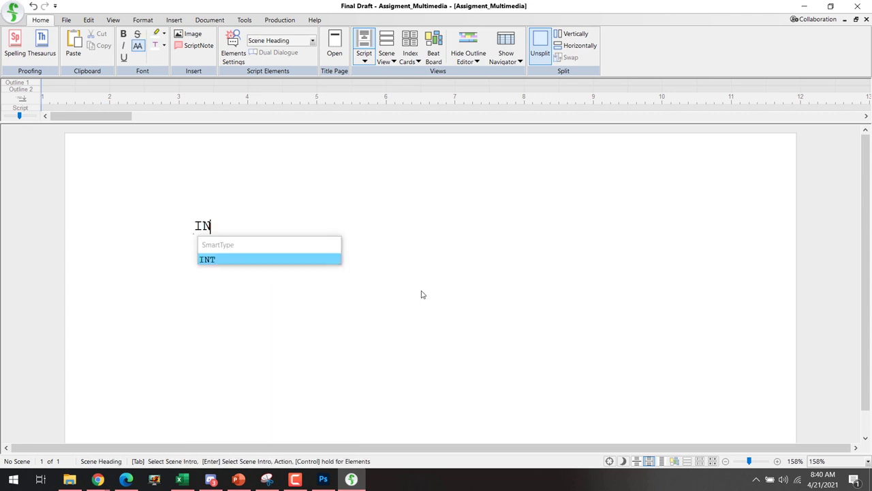
pyautogui.write('T.')
pyautogui.press('BackSpace')
pyautogui.press('BackSpace')
pyautogui.press('BackSpace')
pyautogui.press('BackSpace')
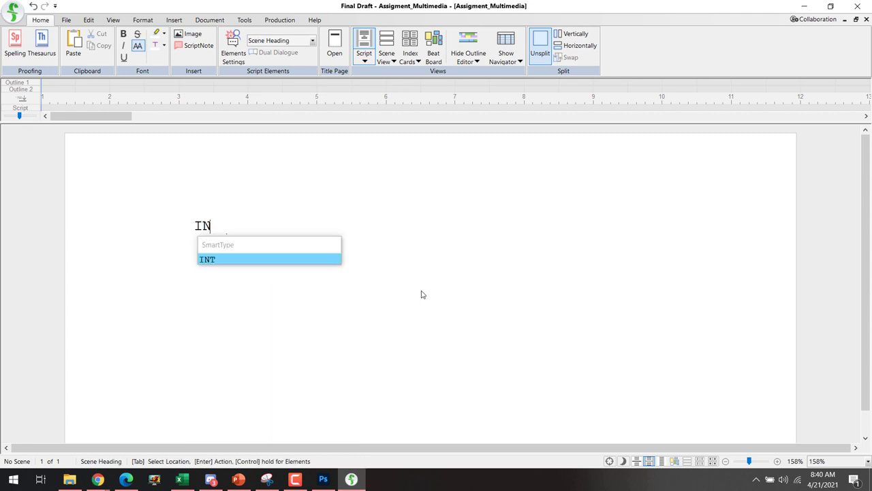
pyautogui.write('EXT.')
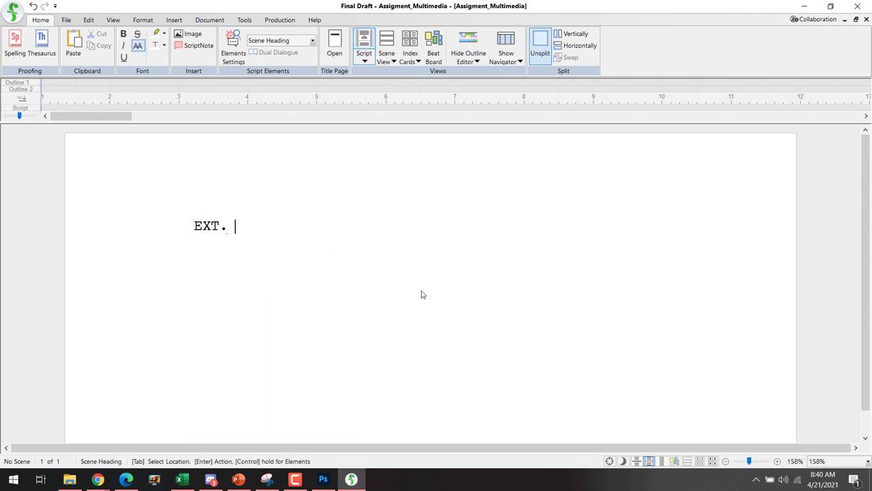
pyautogui.press('BackSpace')
pyautogui.press('BackSpace')
pyautogui.press('BackSpace')
pyautogui.press('BackSpace')
pyautogui.write('INT.')
pyautogui.press('BackSpace')
pyautogui.press('BackSpace')
pyautogui.press('BackSpace')
pyautogui.press('BackSpace')
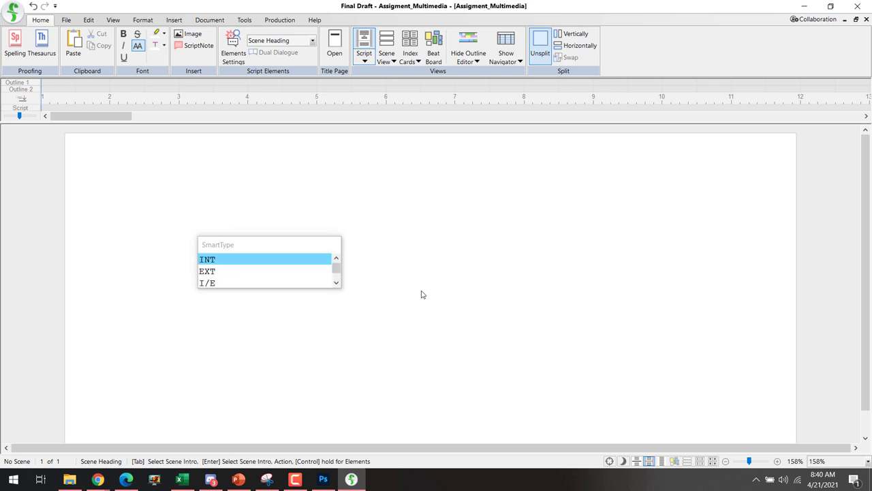
pyautogui.write('EXT. HC')
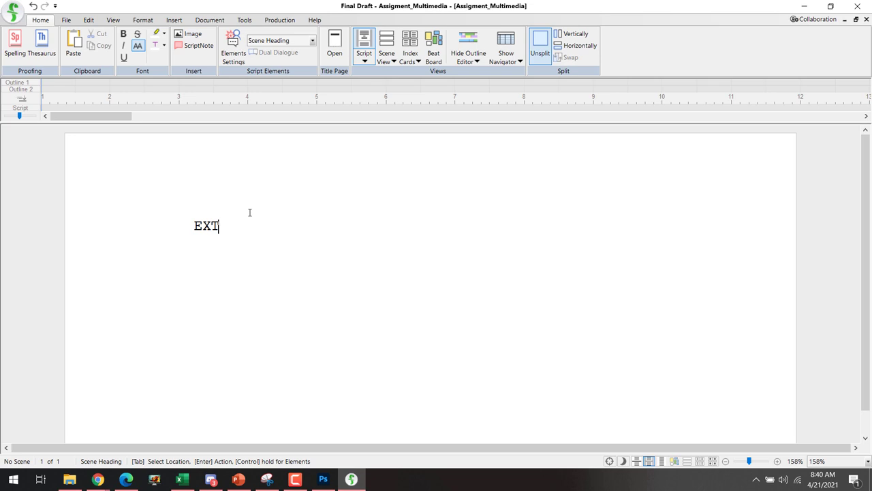
# - Type the scene heading EXT. WHITE HOUSE - 8:41AM and select WHITE HOUSE
pyautogui.write('.')
pyautogui.write('HO')
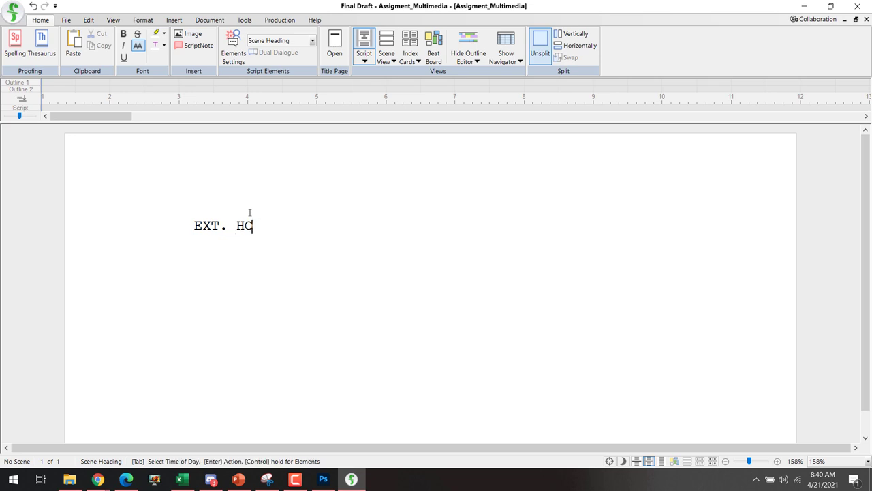
pyautogui.press('BackSpace')
pyautogui.press('BackSpace')
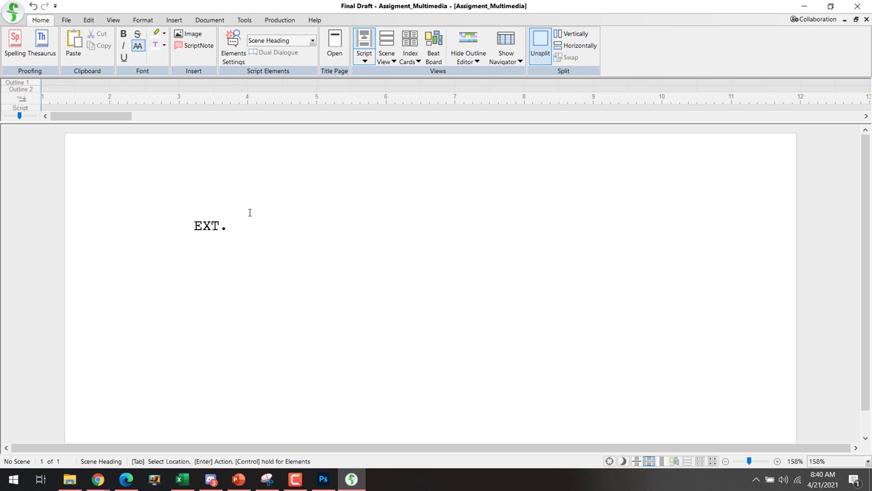
pyautogui.write('WHITE HOUSE')
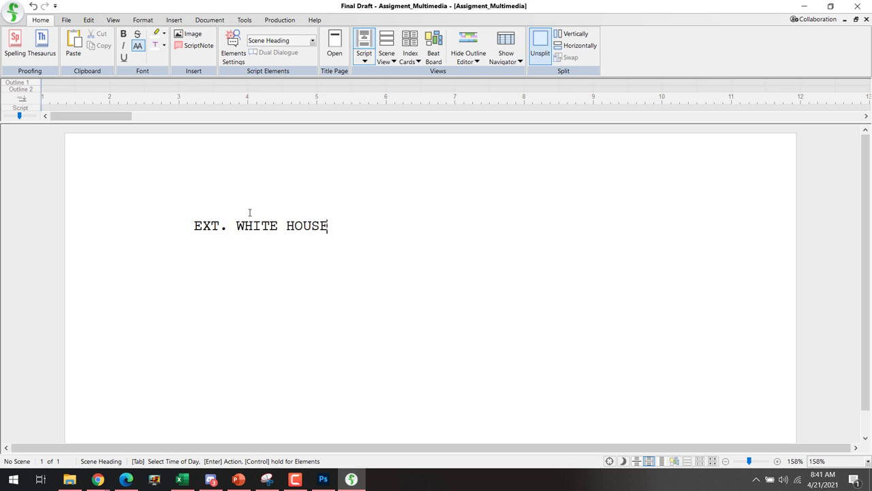
pyautogui.write('- 8:41AM')
pyautogui.hotkey('ctrl', 'Left')
pyautogui.hotkey('ctrl', 'Left')
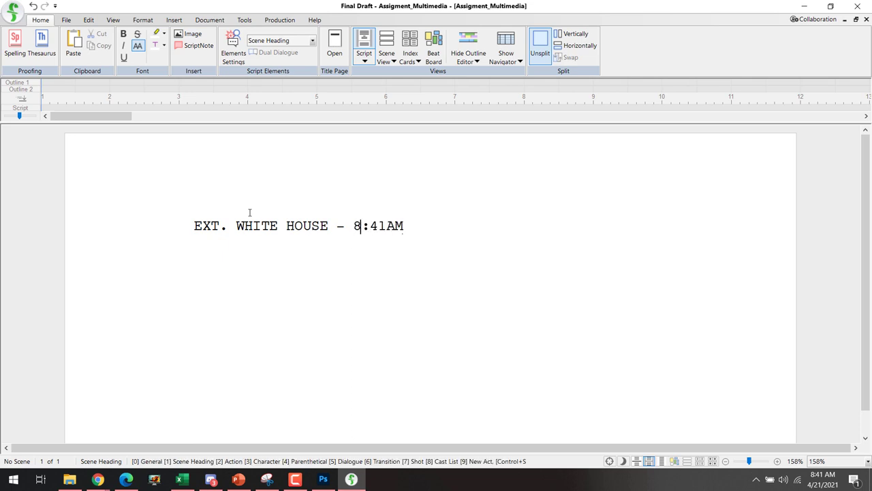
pyautogui.hotkey('ctrl', 'shift', 'Left')
pyautogui.hotkey('ctrl', 'shift', 'Left')
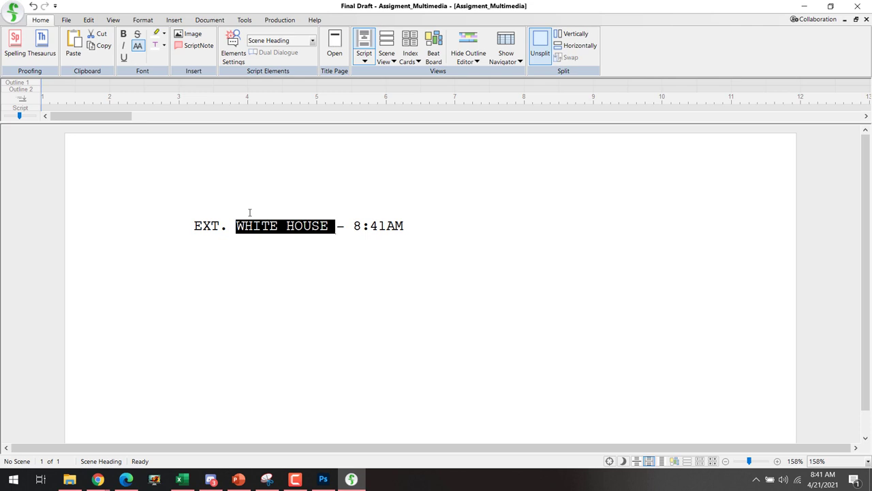
# - Insert 'OVAL OFFICE,' before WHITE HOUSE in the heading
pyautogui.hotkey('ctrl', 'Left')
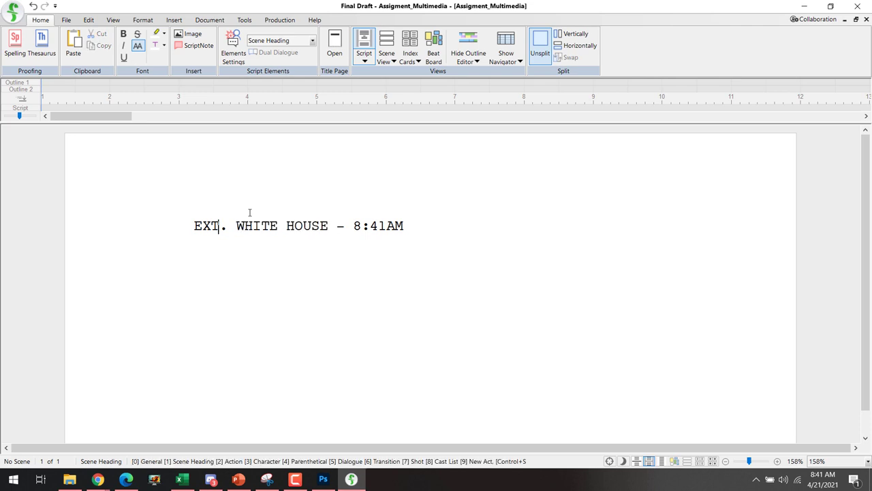
pyautogui.hotkey('ctrl', 'Right')
pyautogui.hotkey('ctrl', 'Right')
pyautogui.hotkey('ctrl', 'Left')
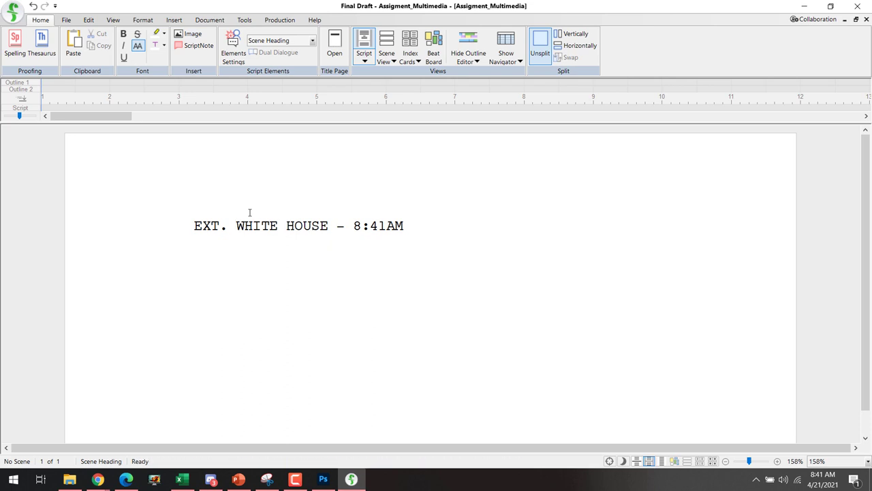
pyautogui.write('OVAL OFF')
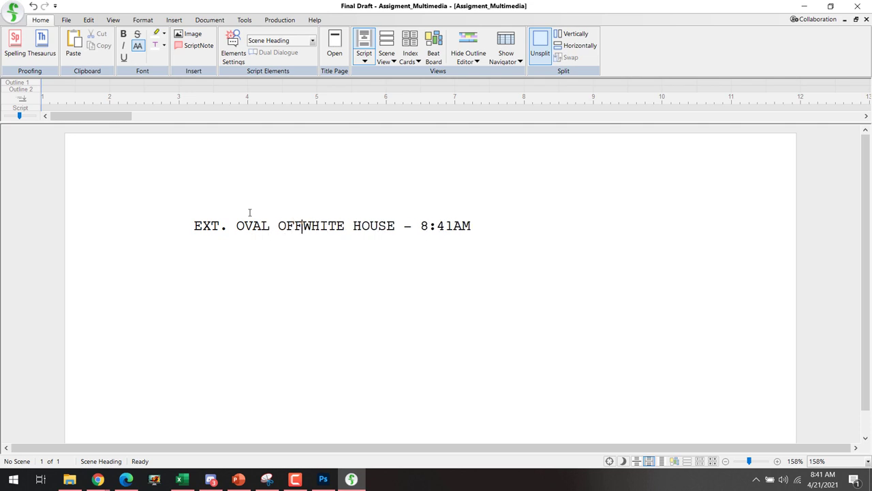
pyautogui.write('ICE,')
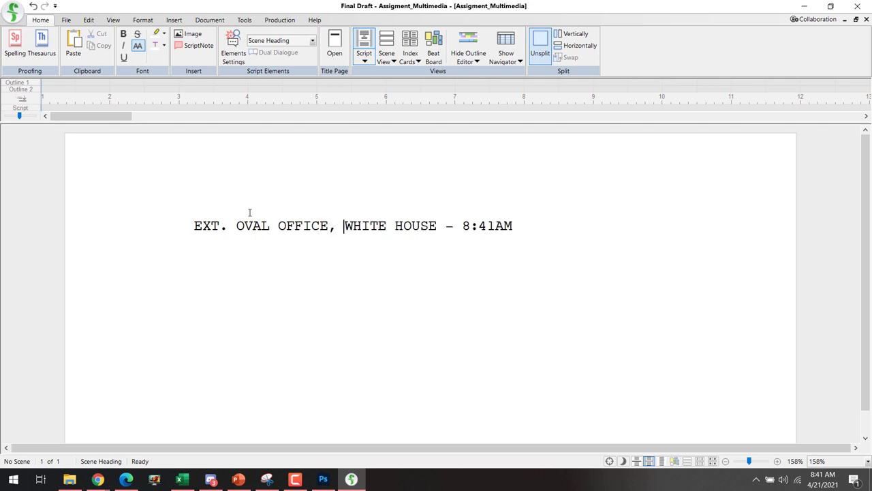
pyautogui.hotkey('ctrl', 'shift', 'Right')
pyautogui.hotkey('ctrl', 'shift', 'Right')
pyautogui.hotkey('shift', 'Left')
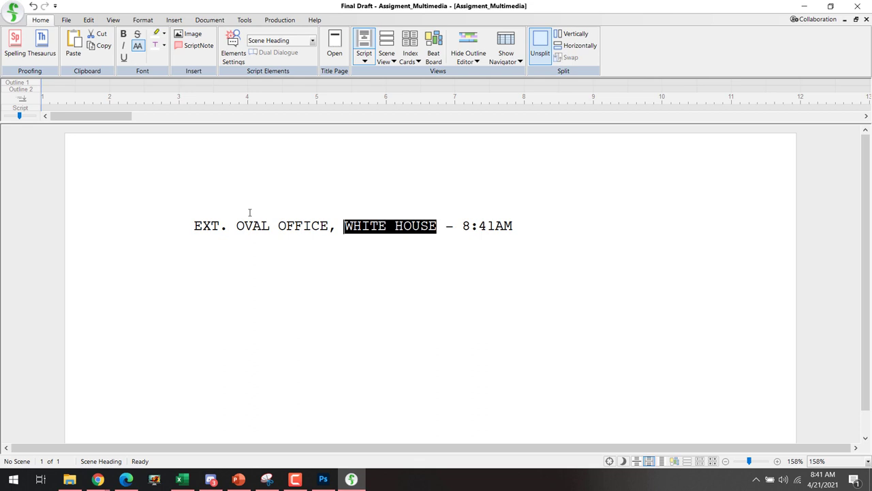
pyautogui.press('Right')
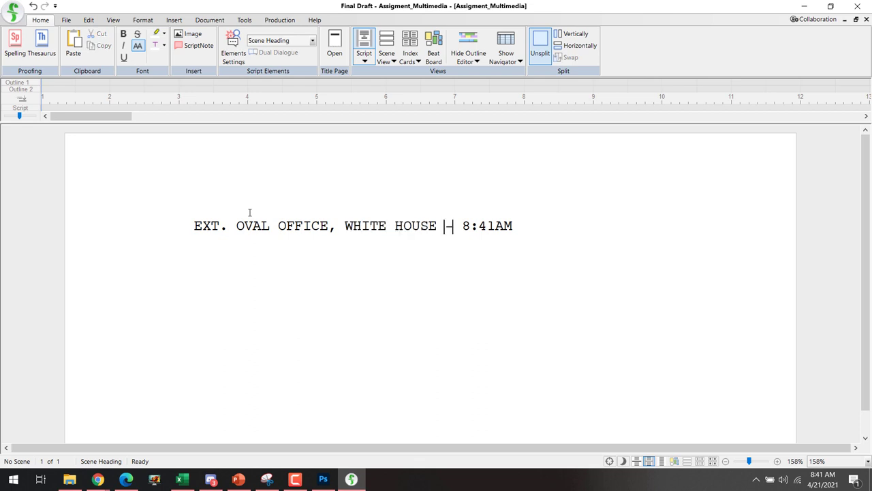
# - Change EXT to INT so the heading reads INT. OVAL OFFICE, WHITE HOUSE - 8:41AM
pyautogui.press('Right')
pyautogui.press('Right')
pyautogui.press('Right')
pyautogui.press('Right')
pyautogui.hotkey('ctrl', 'Left')
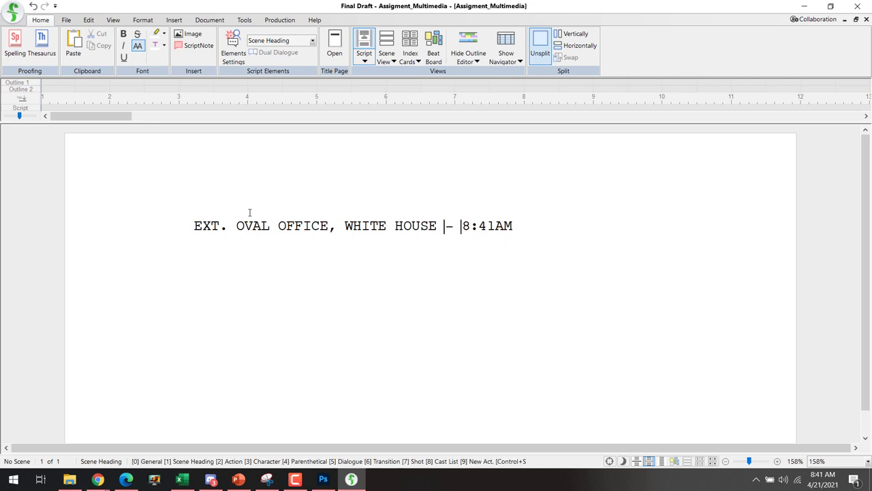
pyautogui.hotkey('ctrl', 'Left')
pyautogui.hotkey('ctrl', 'Left')
pyautogui.doubleClick(202, 227)
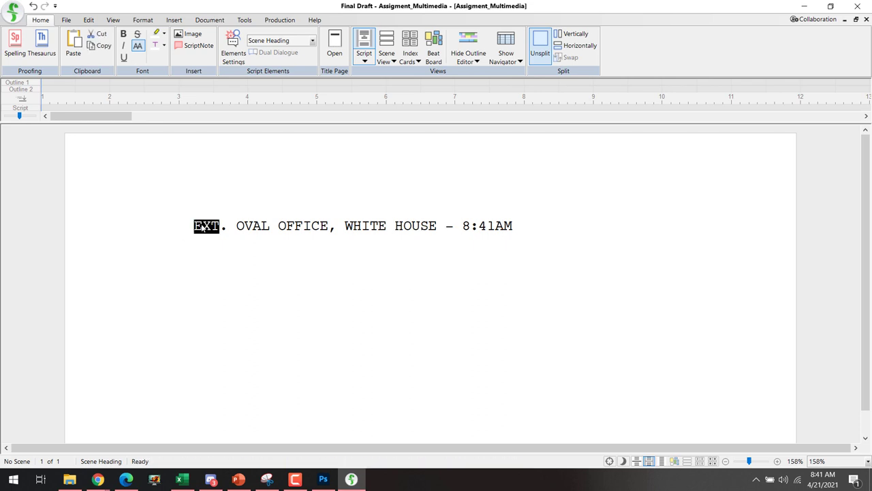
pyautogui.write('INT')
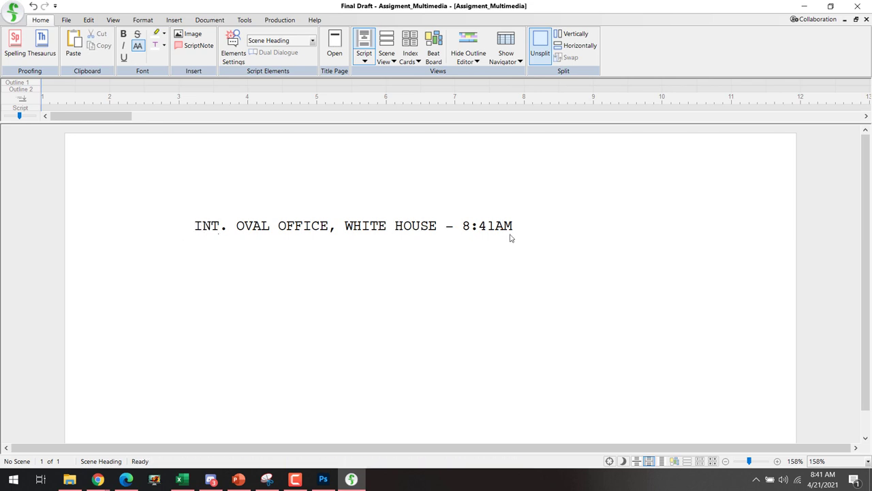
pyautogui.click(558, 226)
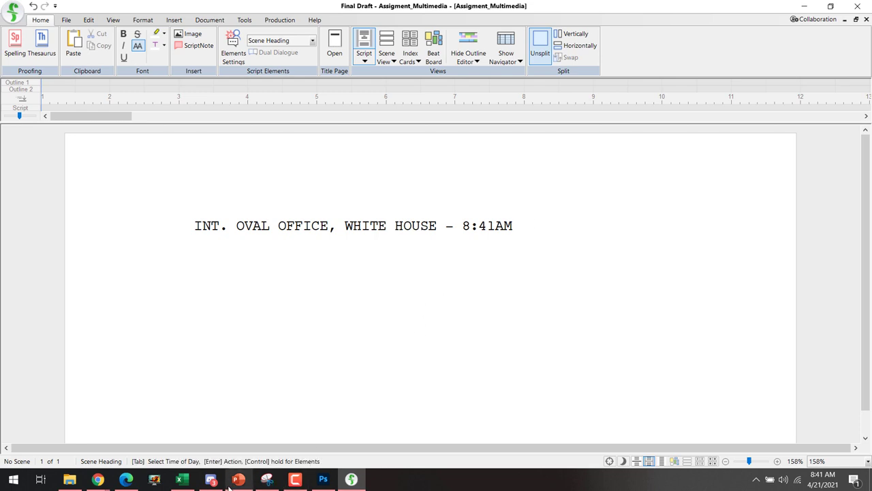
# - Check the Google Meet call, then start a blank Action line under the Oval Office heading
pyautogui.moveTo(98, 479)
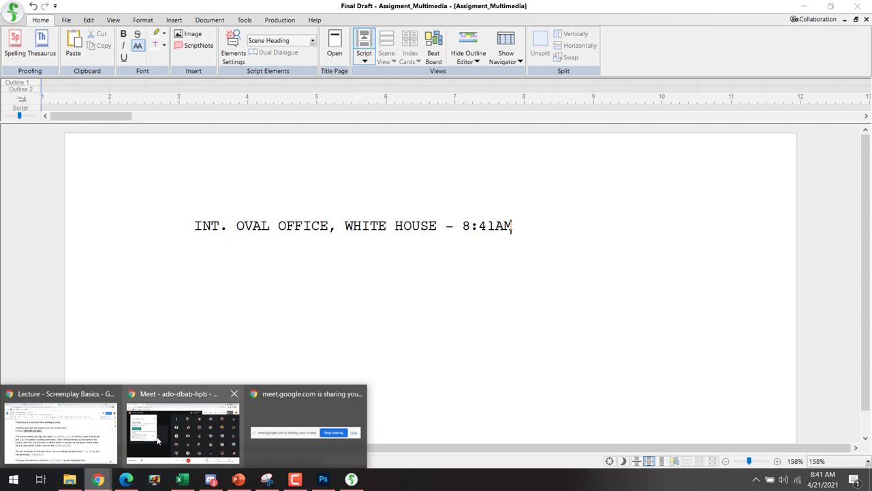
pyautogui.click(182, 426)
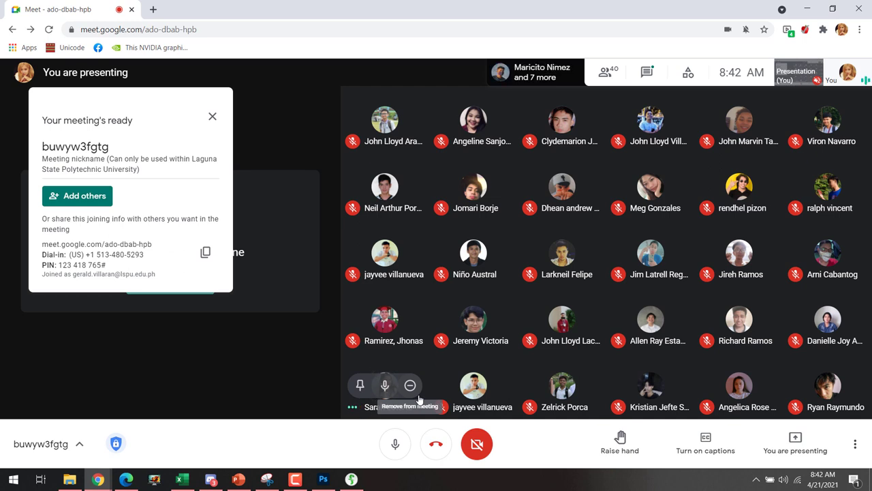
pyautogui.click(350, 479)
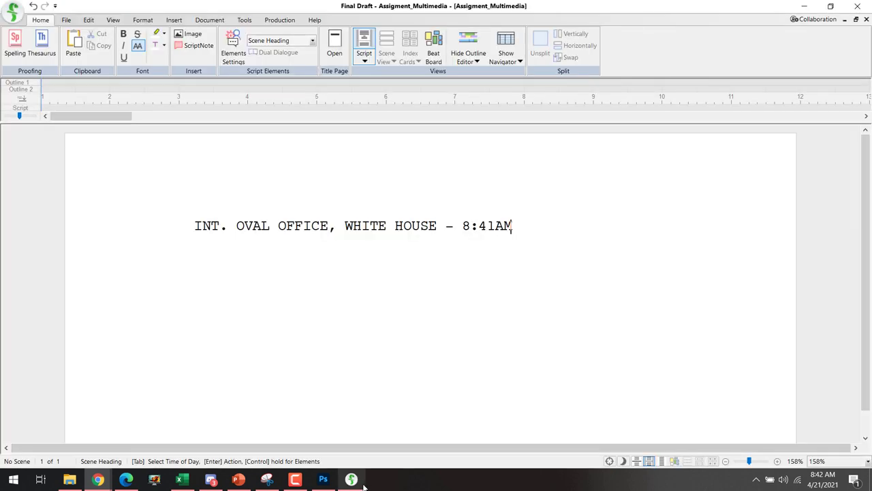
pyautogui.press('Return')
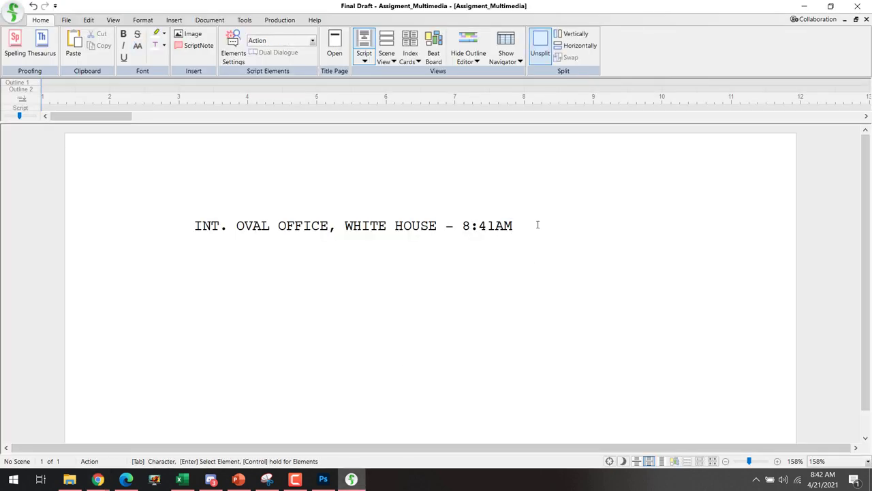
# - Zoom the page to 178% and make the new line a Scene Heading reading LOTERTE
pyautogui.click(777, 461)
pyautogui.click(777, 461)
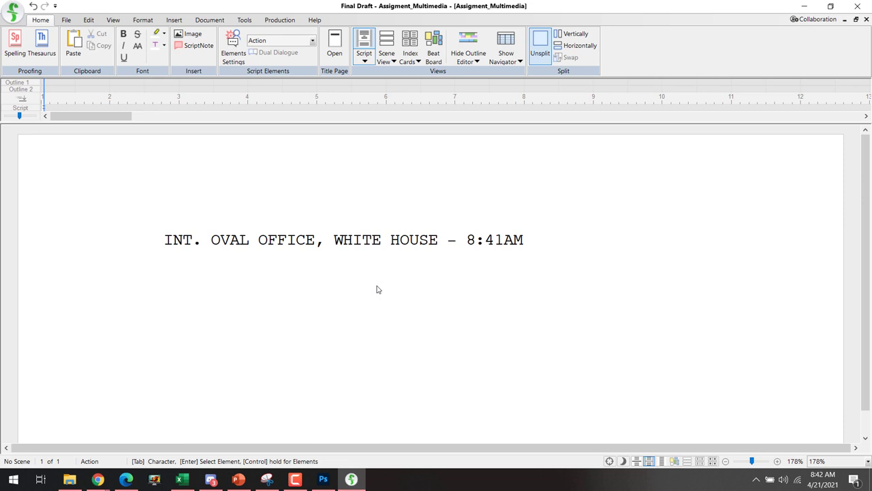
pyautogui.write('Lo')
pyautogui.press('BackSpace')
pyautogui.press('BackSpace')
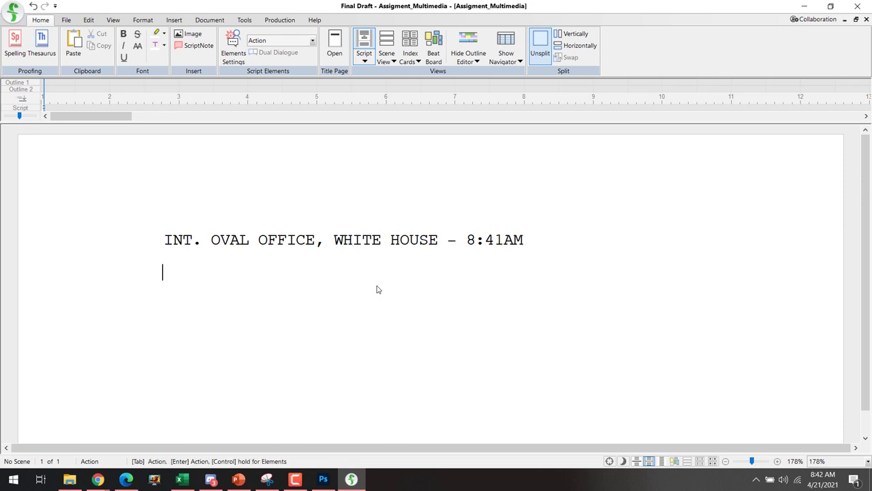
pyautogui.press('ctrl')
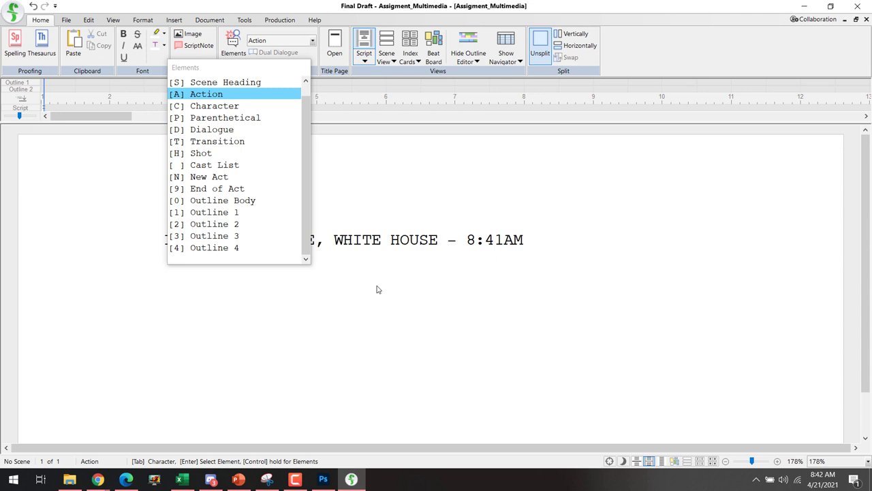
pyautogui.press('s')
pyautogui.press('ctrl')
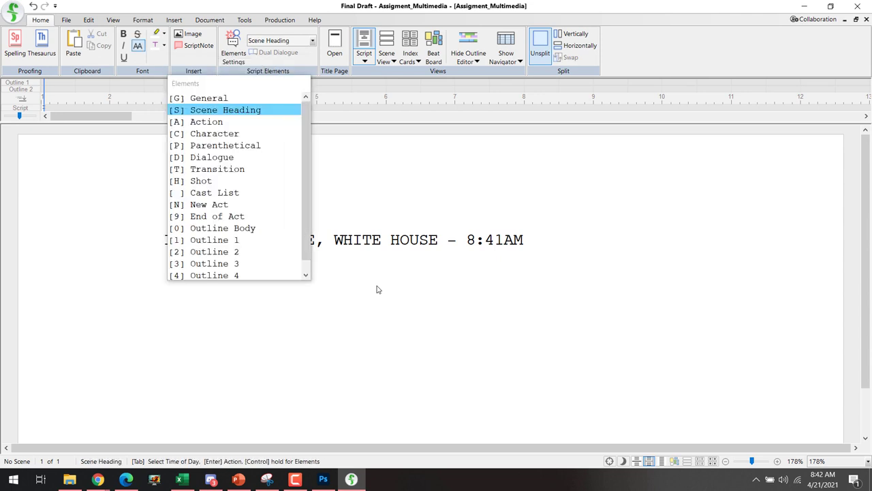
pyautogui.press('Return')
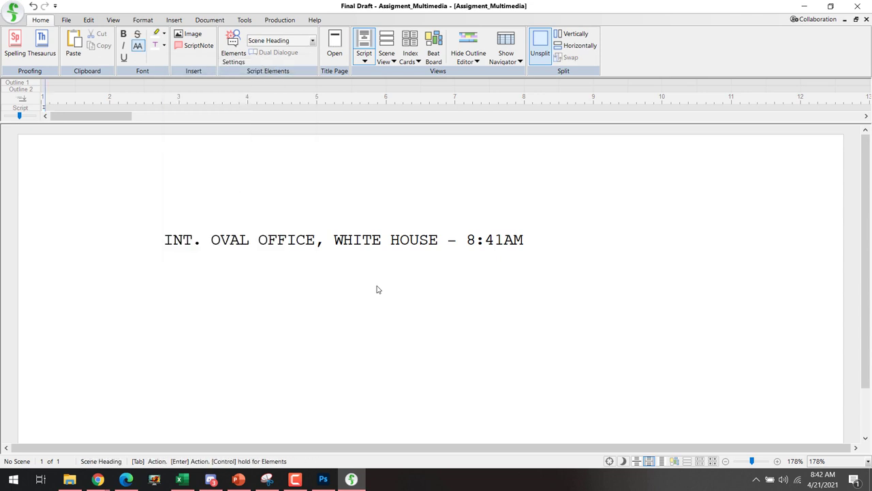
pyautogui.write('I')
pyautogui.write('OTER')
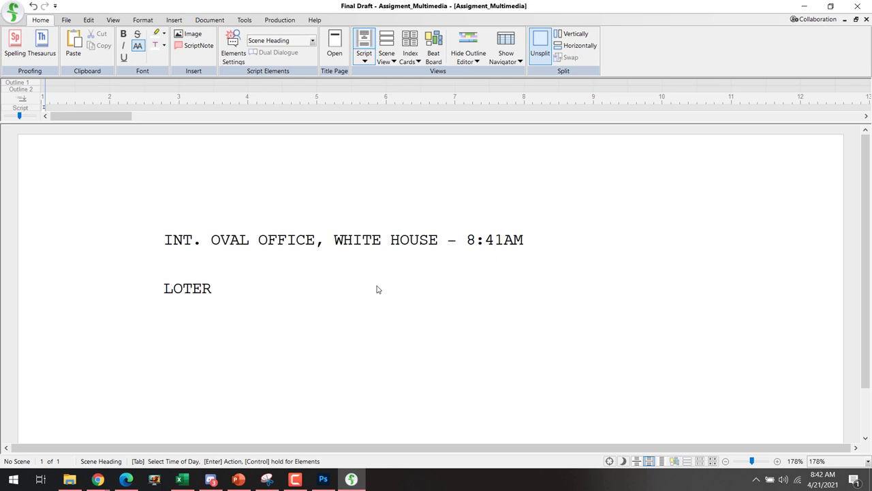
pyautogui.write('TE')
pyautogui.hotkey('alt', 'Tab')
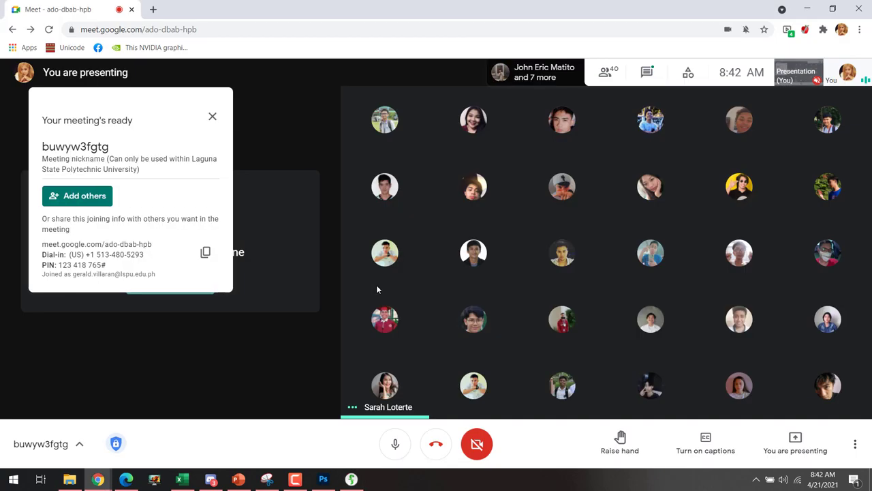
pyautogui.hotkey('alt', 'Tab')
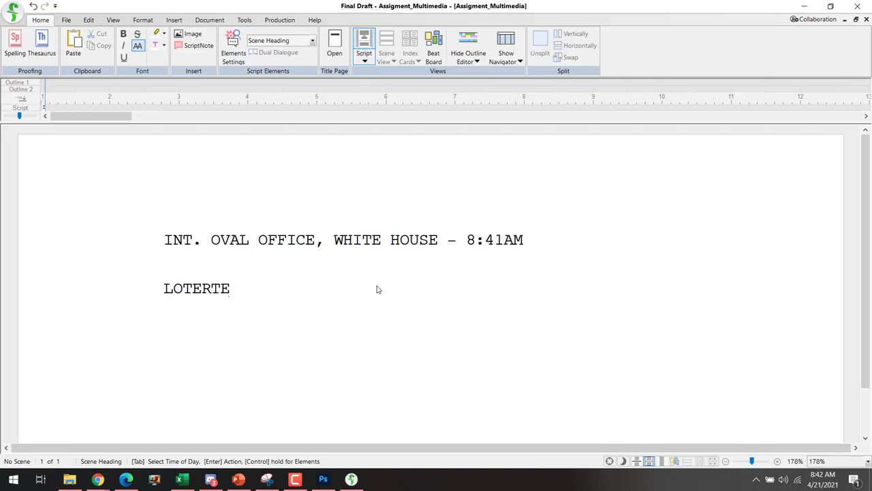
# - Complete the second heading as INT. SARAH'S ROOM, LOTERTE RESIDENCE
pyautogui.hotkey('alt', 'Tab')
pyautogui.hotkey('alt', 'Tab')
pyautogui.hotkey('alt', 'Tab')
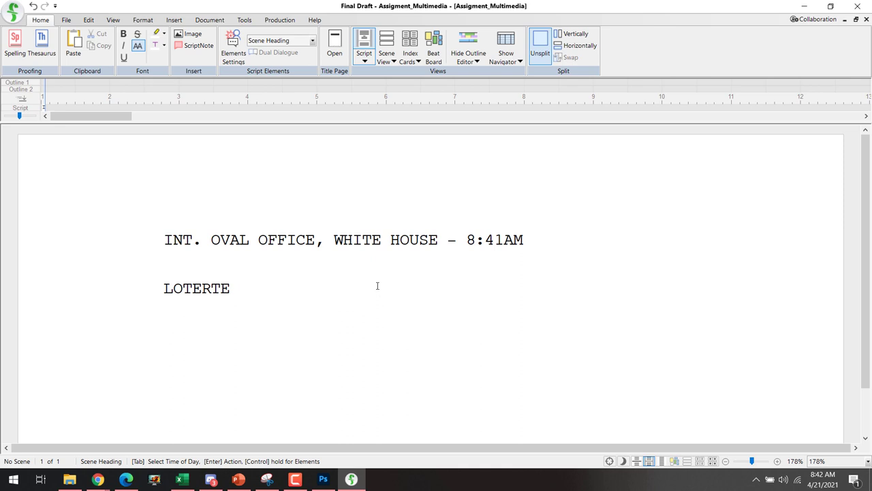
pyautogui.write('RESIDENCE')
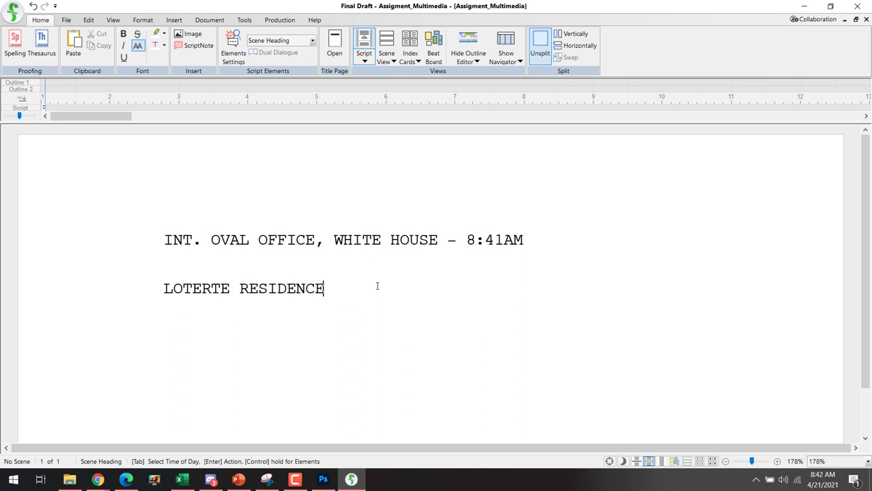
pyautogui.hotkey('ctrl', 'Left')
pyautogui.hotkey('ctrl', 'Left')
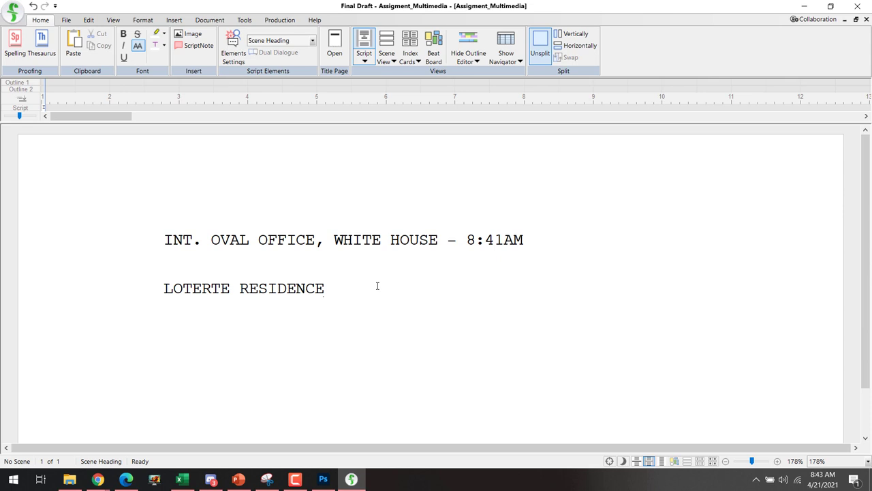
pyautogui.write('INT.')
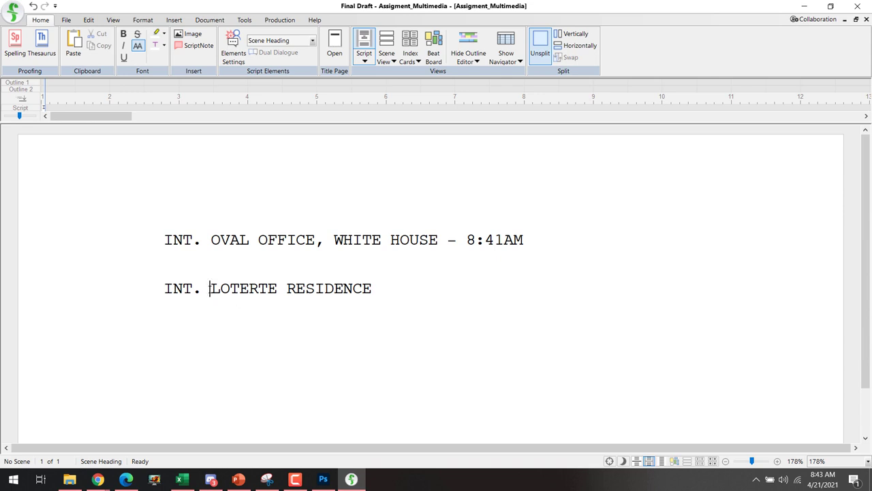
pyautogui.write('SAR')
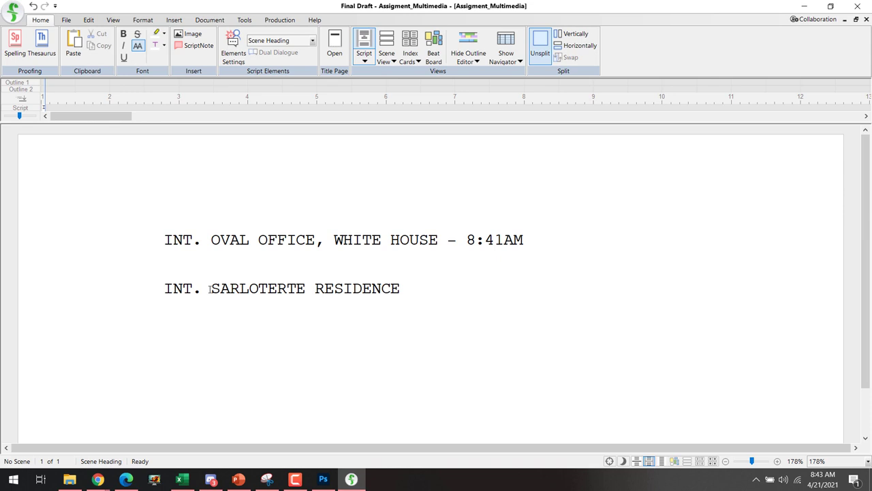
pyautogui.write("AH'S ROC")
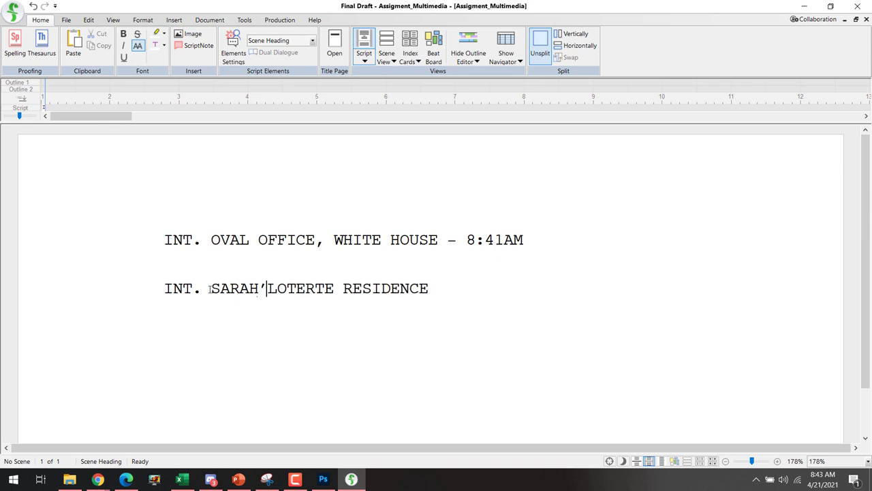
pyautogui.write('OM,')
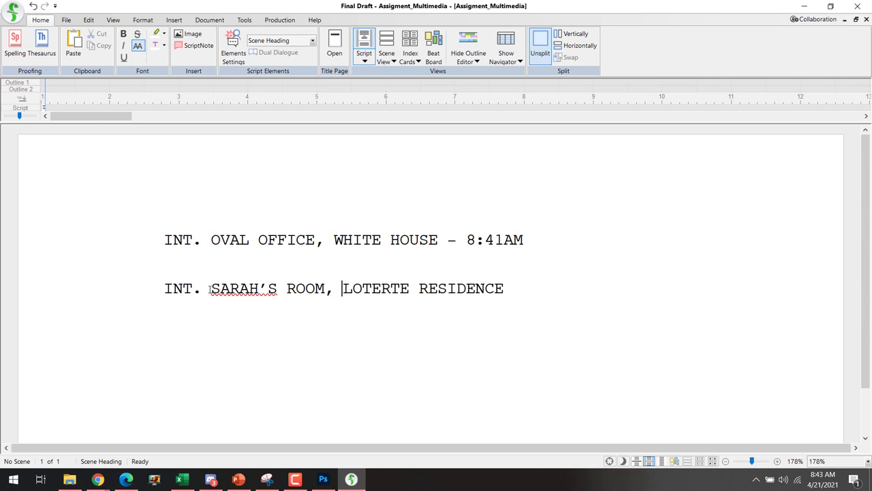
# - Ignore the spelling flag on SARAH'S in the heading
pyautogui.rightClick(248, 287)
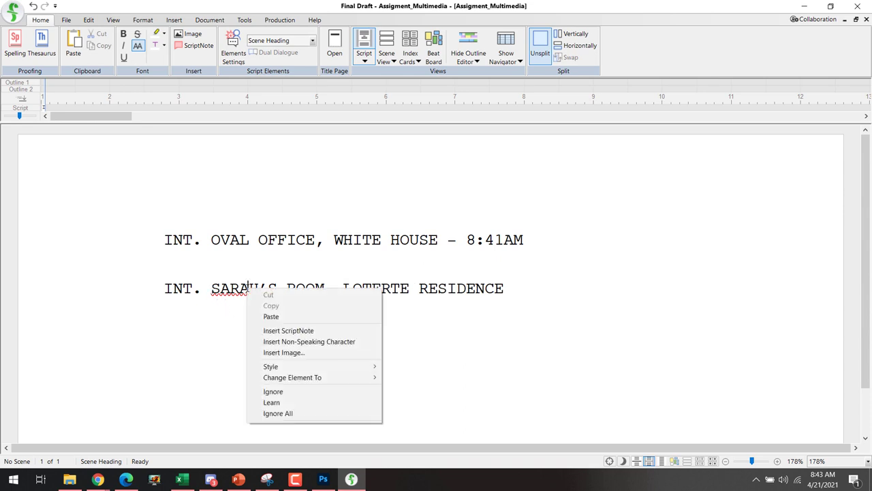
pyautogui.click(287, 391)
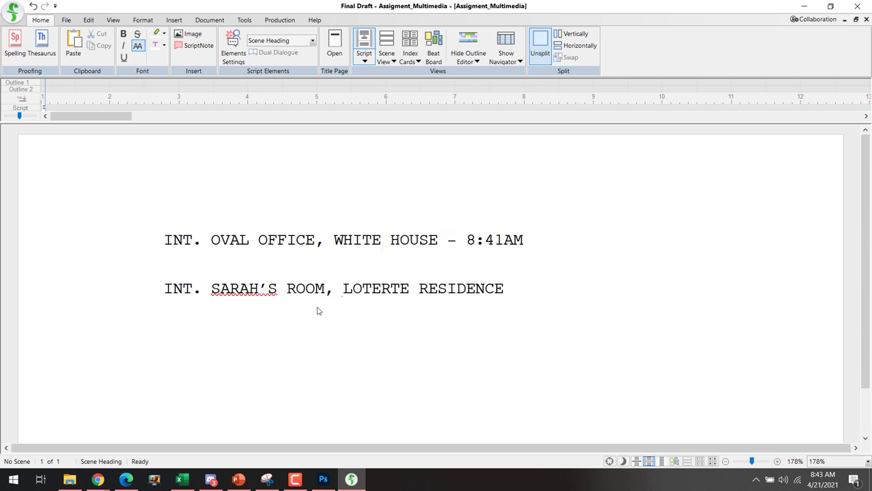
pyautogui.click(506, 287)
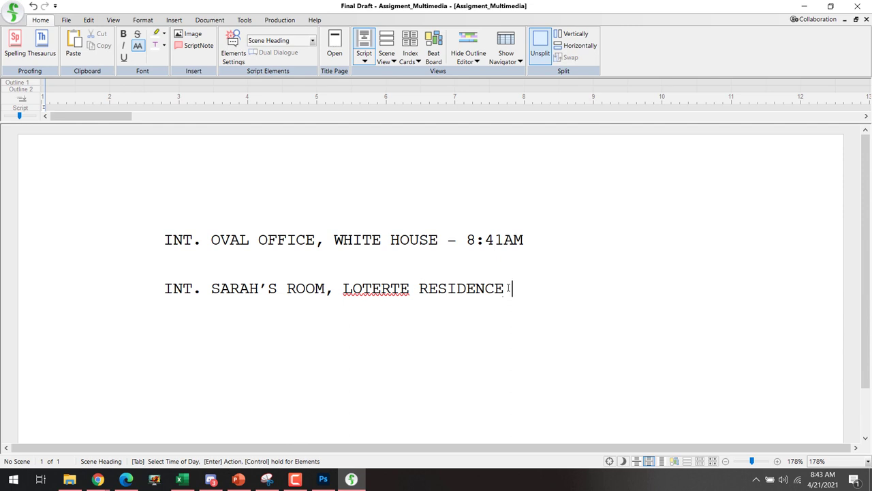
# - Append ' - 8:43AM' to the Sarah's room heading and select the time
pyautogui.write('- 9')
pyautogui.press('BackSpace')
pyautogui.write('8:')
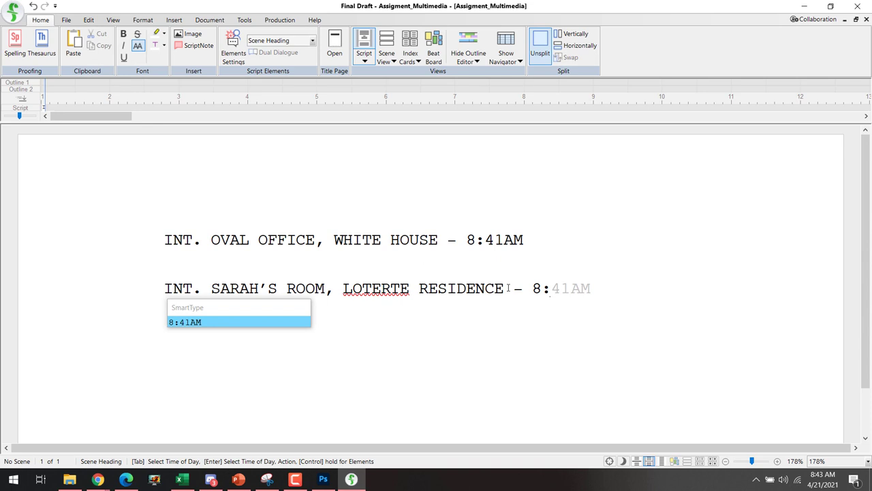
pyautogui.write('43AM')
pyautogui.hotkey('ctrl', 'shift', 'Left')
pyautogui.hotkey('ctrl', 'shift', 'Left')
pyautogui.hotkey('ctrl', 'shift', 'Left')
pyautogui.hotkey('ctrl', 'shift', 'Left')
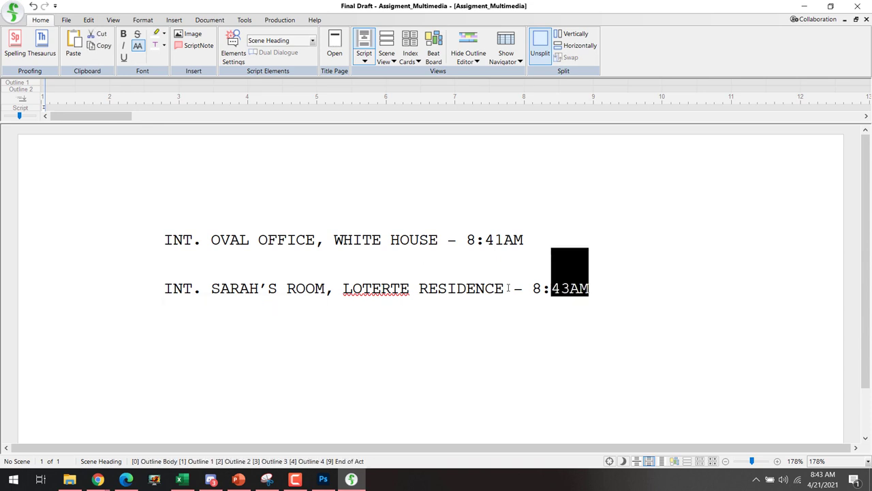
pyautogui.hotkey('ctrl', 'shift', 'Right')
pyautogui.hotkey('shift', 'Right')
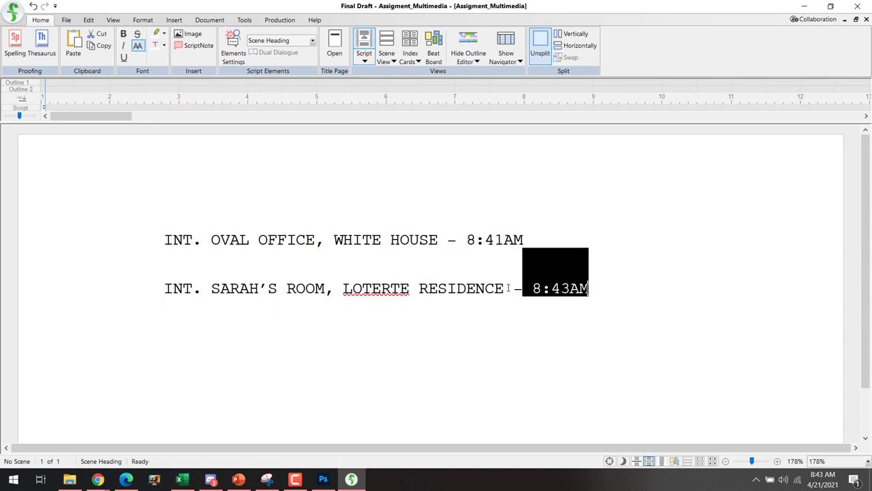
pyautogui.hotkey('shift', 'Right')
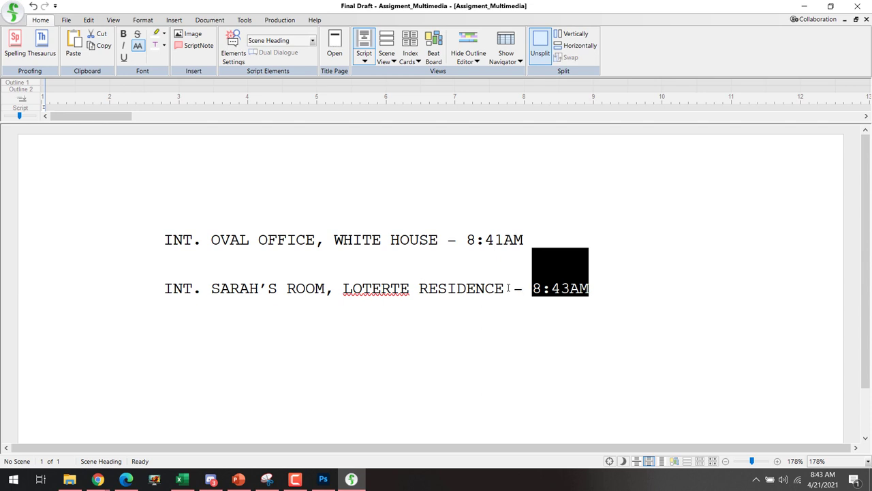
# - Reselect just the 8:43AM time in the heading
pyautogui.click(507, 289)
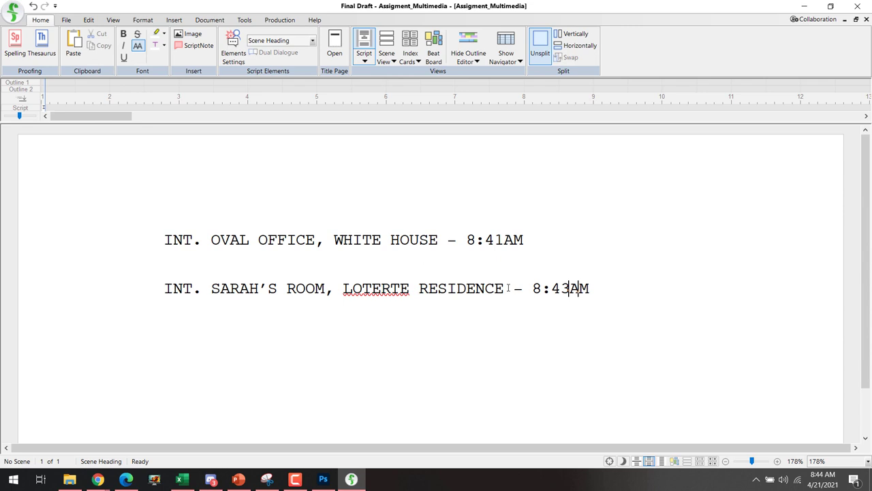
pyautogui.press('End')
pyautogui.press('Left')
pyautogui.press('Left')
pyautogui.hotkey('ctrl', 'Left')
pyautogui.hotkey('ctrl', 'Left')
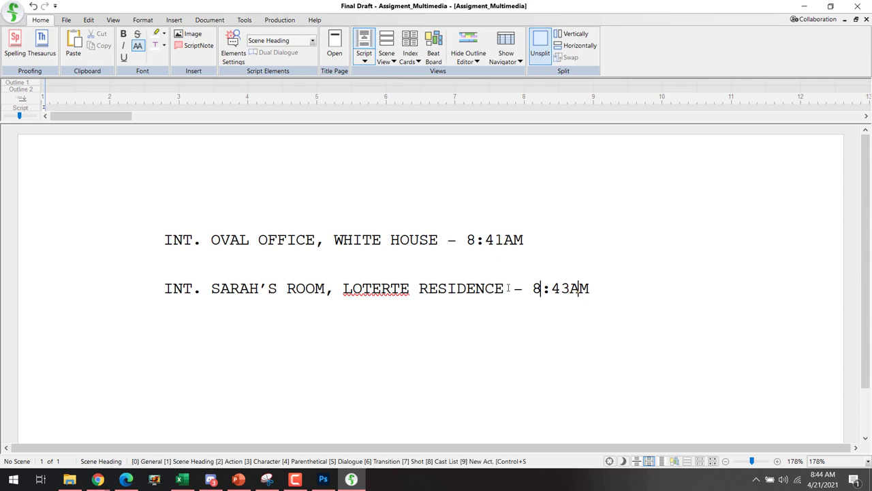
pyautogui.hotkey('shift', 'Left')
pyautogui.press('Left')
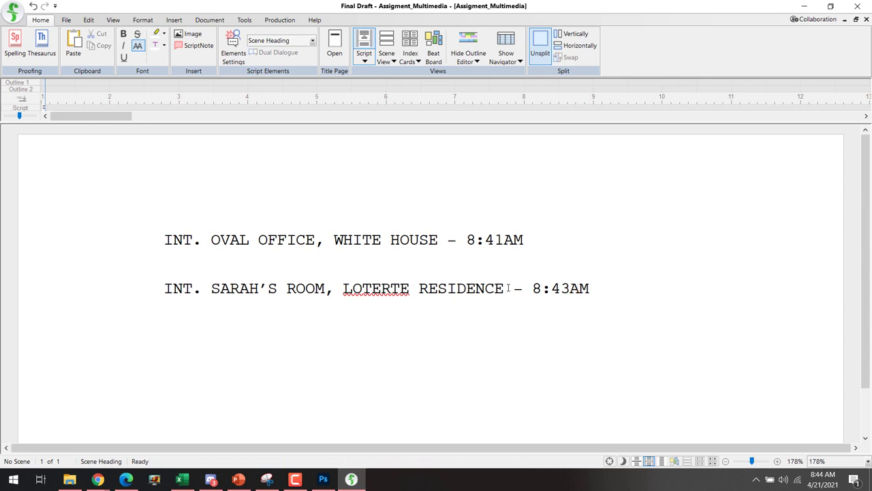
pyautogui.hotkey('ctrl', 'Left')
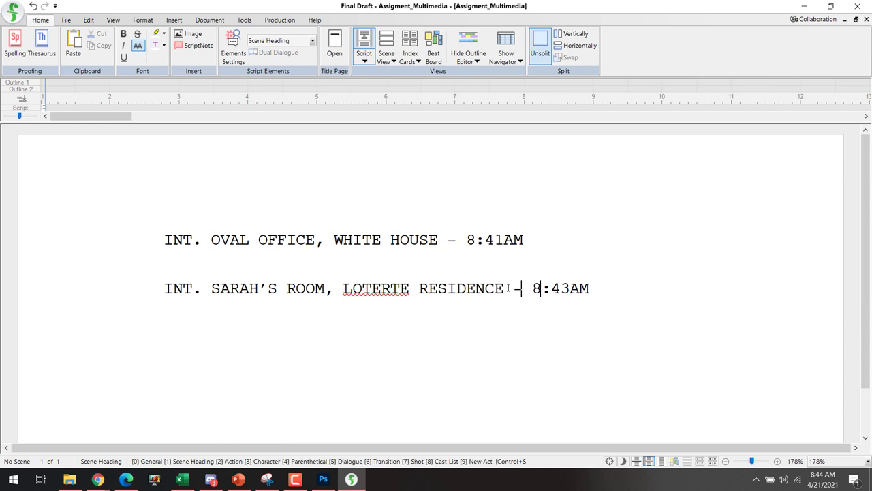
pyautogui.moveTo(533, 289); pyautogui.dragTo(589, 288)
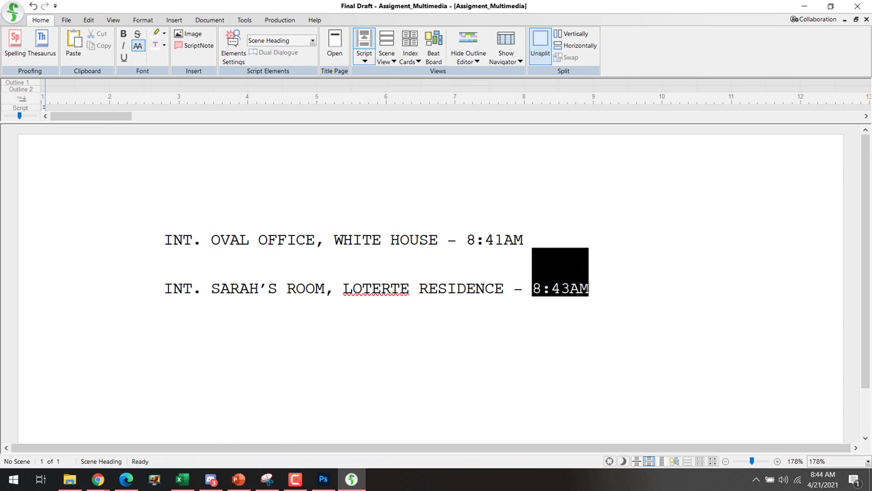
# - Set the heading's time to MORNING, then try DAY instead
pyautogui.write('MO')
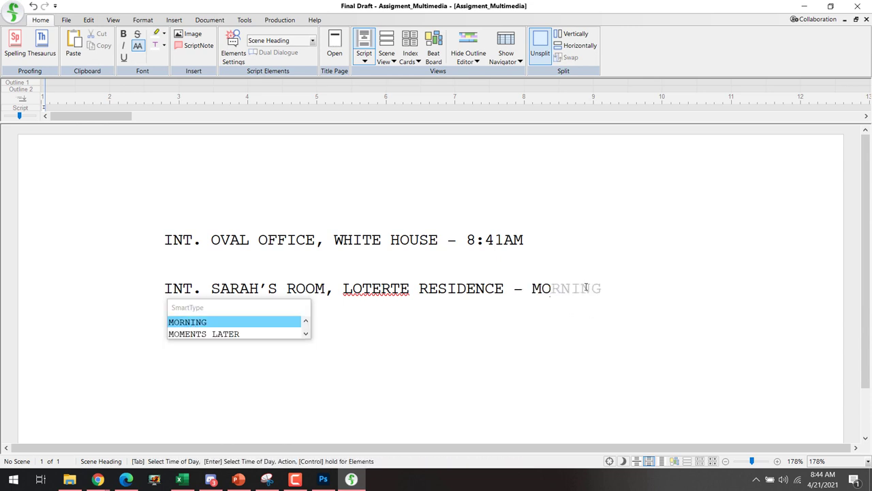
pyautogui.press('Return')
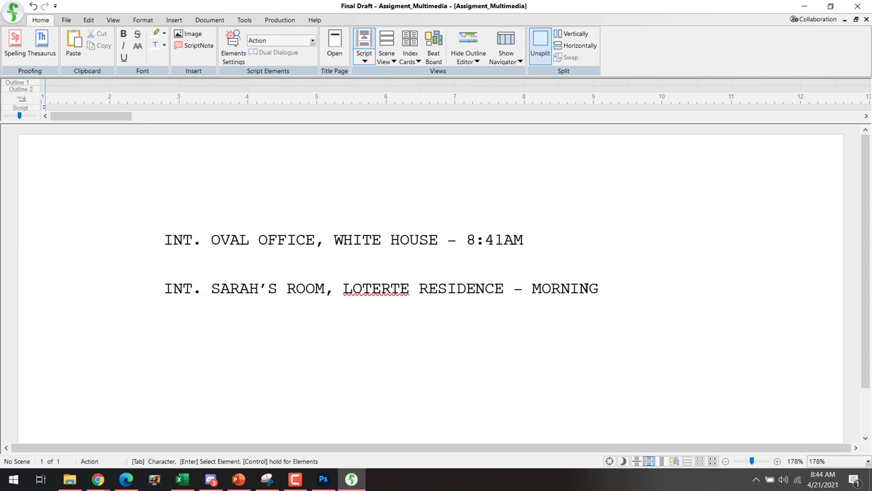
pyautogui.press('BackSpace')
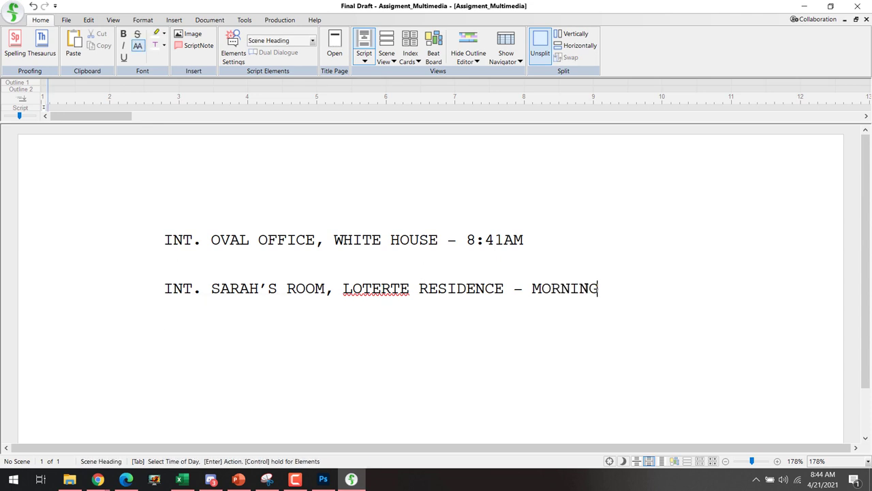
pyautogui.hotkey('ctrl', 'shift', 'Left')
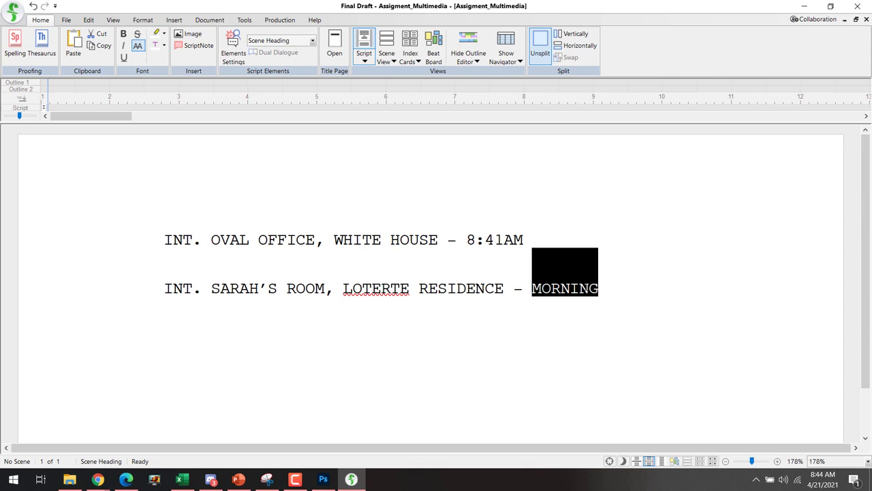
pyautogui.write('DAY')
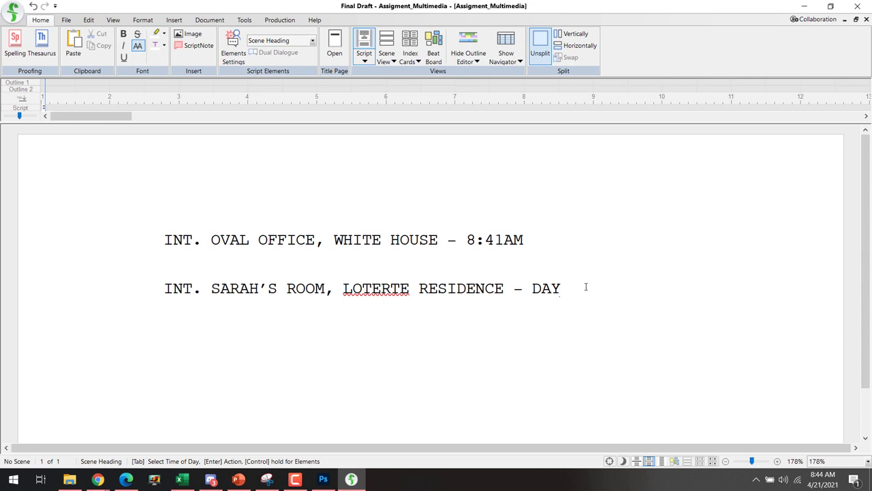
pyautogui.press('BackSpace')
pyautogui.press('BackSpace')
pyautogui.press('BackSpace')
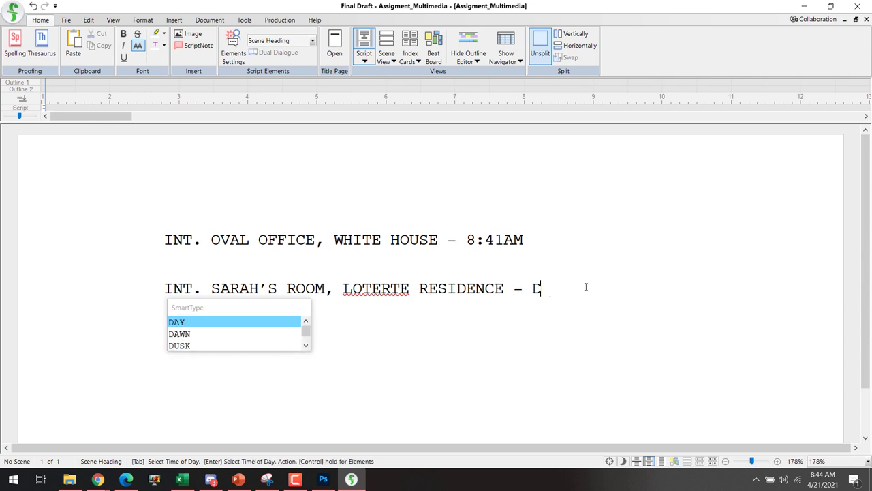
# - Try LUNCH TIME and NOON, settling on MIDNIGHT as the time of day
pyautogui.write('LUNCH TIME')
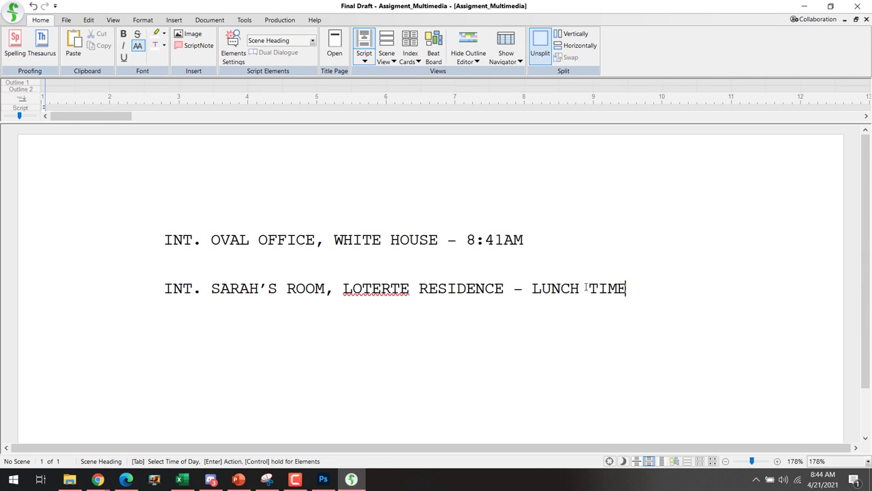
pyautogui.hotkey('ctrl', 'shift', 'Left')
pyautogui.hotkey('ctrl', 'shift', 'Left')
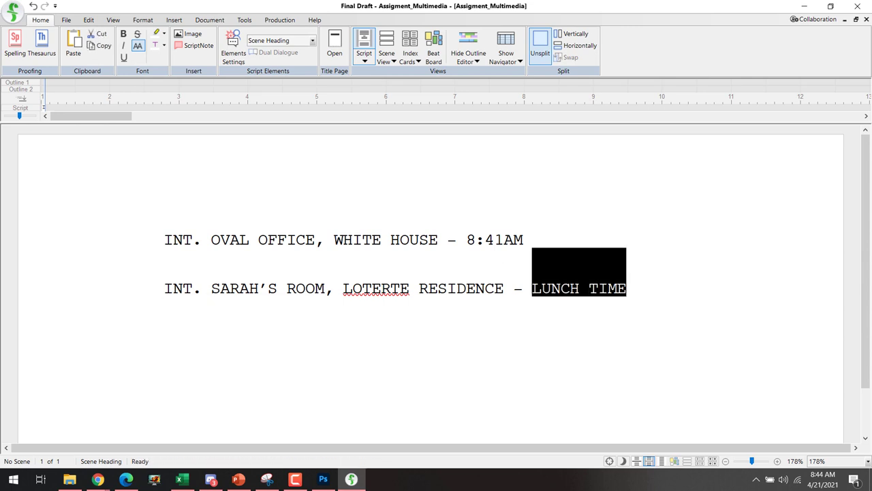
pyautogui.write('NOON')
pyautogui.hotkey('ctrl', 'shift', 'Left')
pyautogui.write('MIDT')
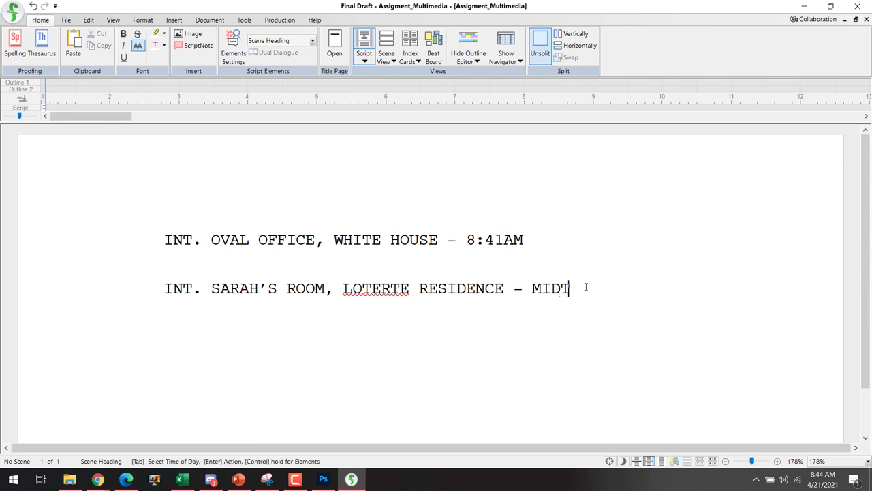
pyautogui.press('BackSpace')
pyautogui.write('NIGHT')
pyautogui.press('ctrl')
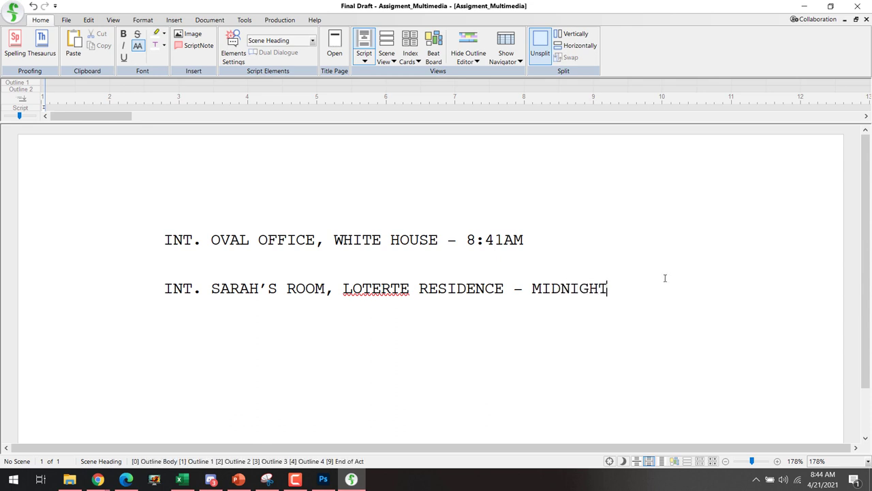
# - Replace MIDNIGHT with FEW MINUTES LATER, then with 8:45AM
pyautogui.tripleClick(167, 289)
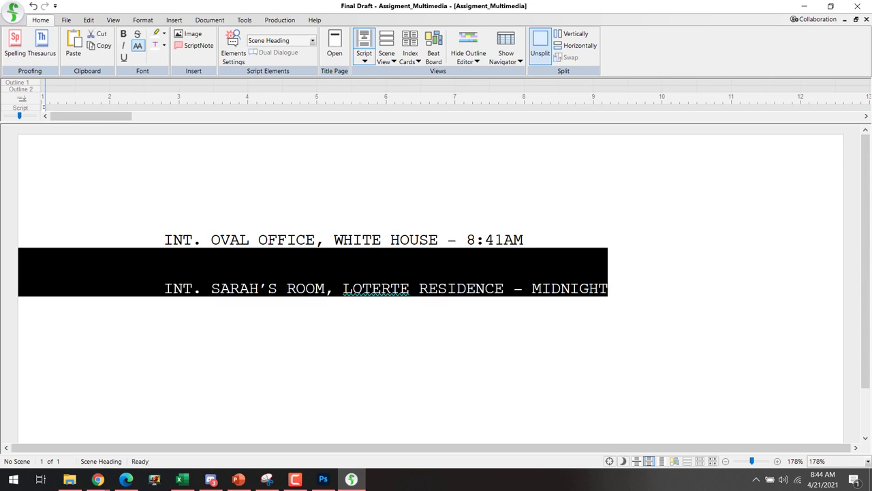
pyautogui.tripleClick(516, 238)
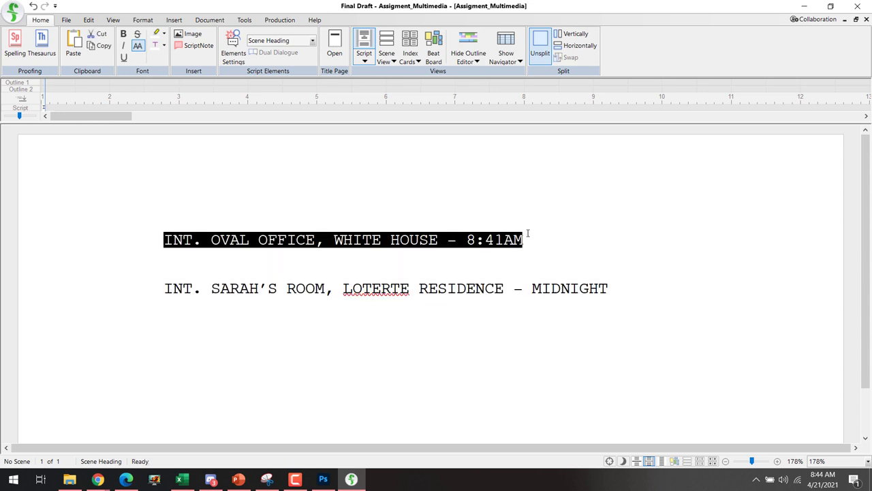
pyautogui.click(625, 289)
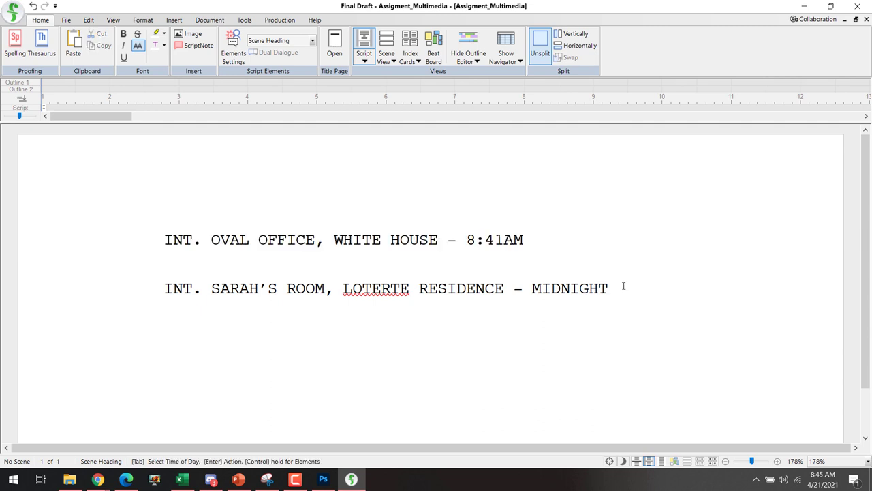
pyautogui.doubleClick(570, 288)
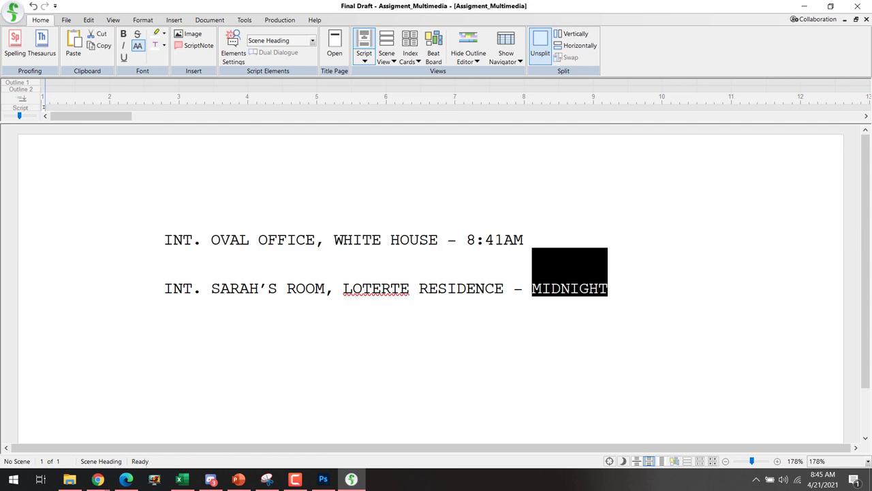
pyautogui.write('FEW MINUTE')
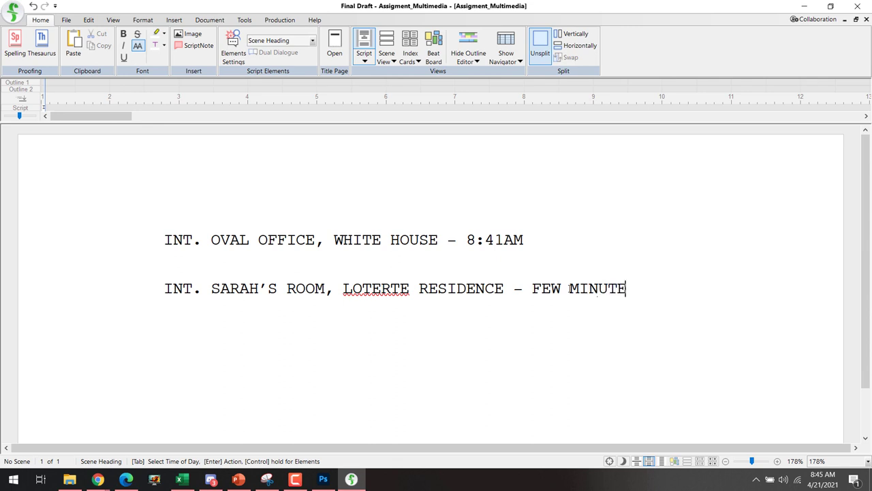
pyautogui.write('S LATER')
pyautogui.hotkey('ctrl', 'shift', 'Left')
pyautogui.hotkey('ctrl', 'shift', 'Left')
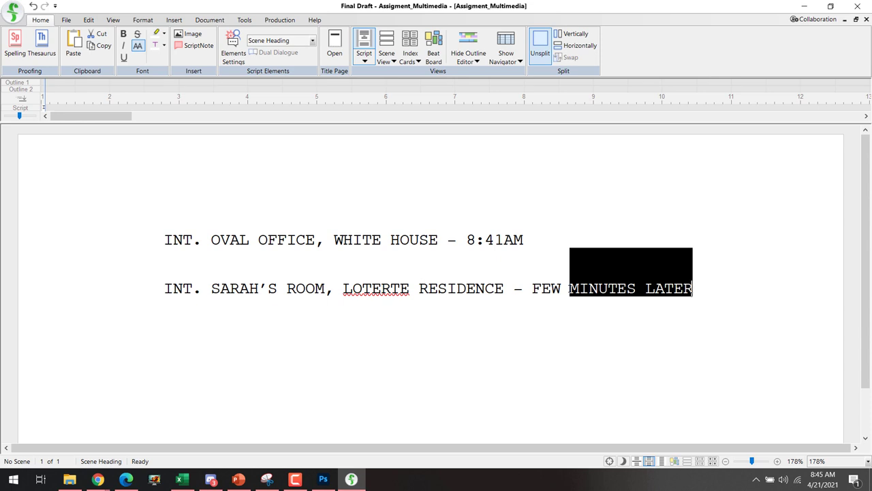
pyautogui.press('BackSpace')
pyautogui.press('BackSpace')
pyautogui.press('BackSpace')
pyautogui.press('BackSpace')
pyautogui.press('BackSpace')
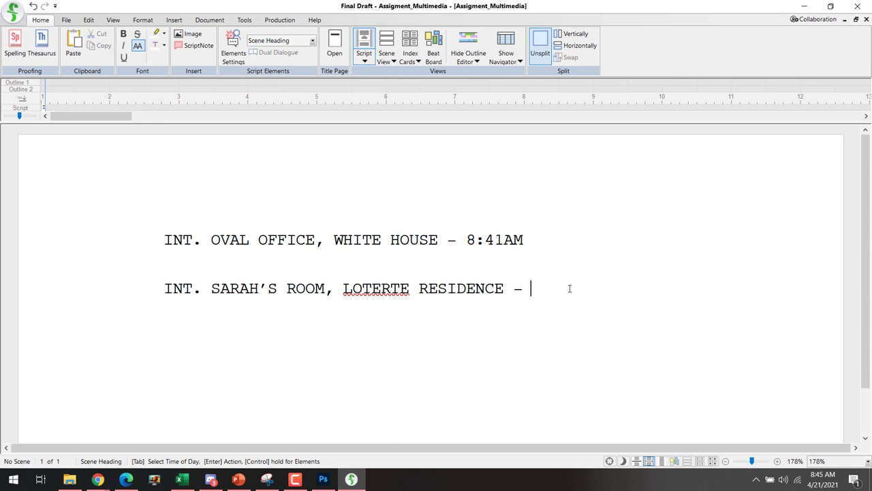
pyautogui.write('8:')
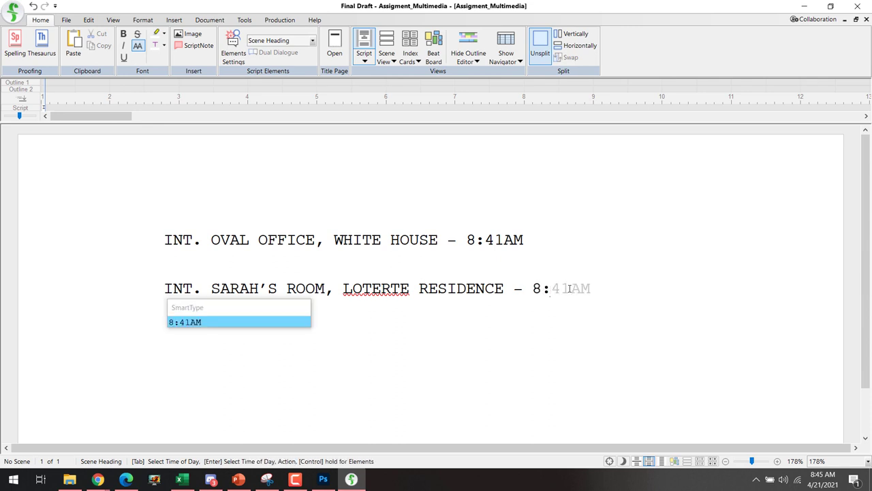
pyautogui.write('45AM')
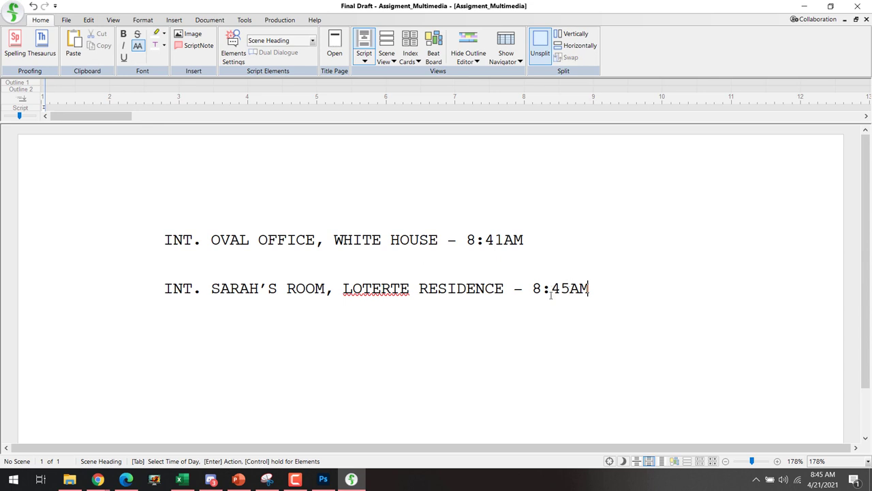
# - Select the text of the Sarah's room and Oval Office headings
pyautogui.moveTo(168, 288); pyautogui.dragTo(590, 288)
pyautogui.click(537, 243)
pyautogui.moveTo(532, 233); pyautogui.dragTo(163, 239)
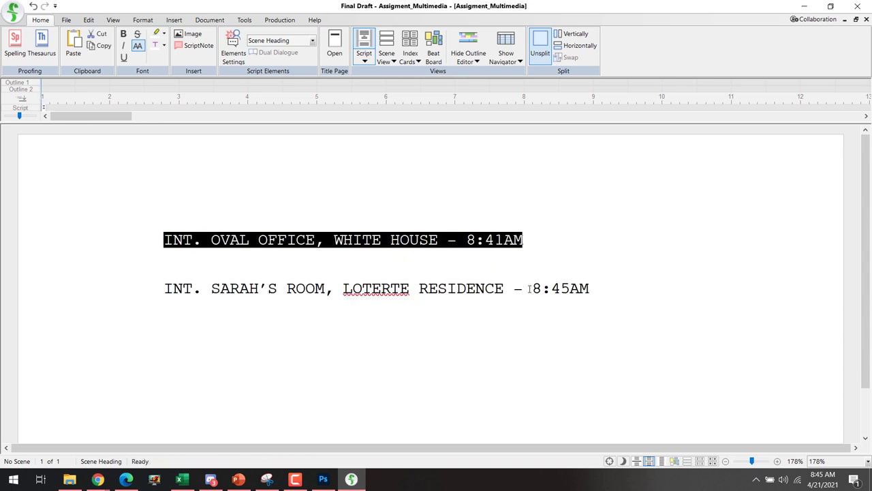
# - Replace 8:45AM with CONTINUOUS in the Sarah's room heading
pyautogui.moveTo(531, 288); pyautogui.dragTo(602, 288)
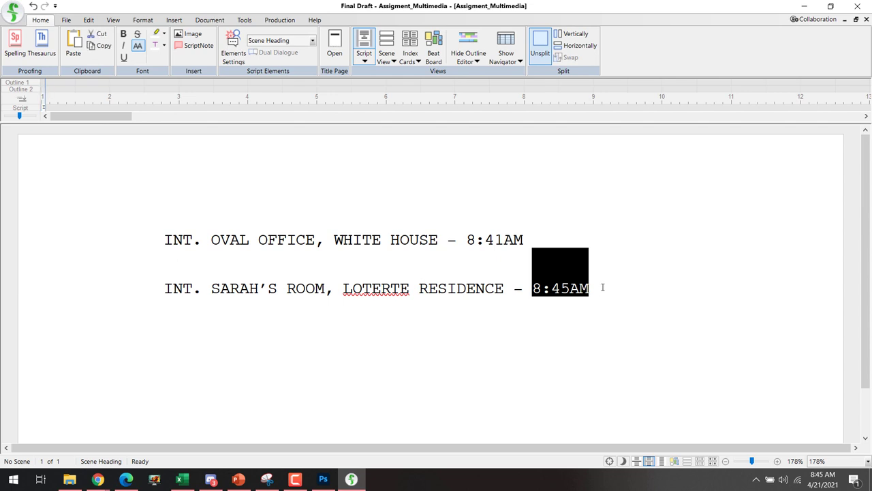
pyautogui.write('CON')
pyautogui.press('Return')
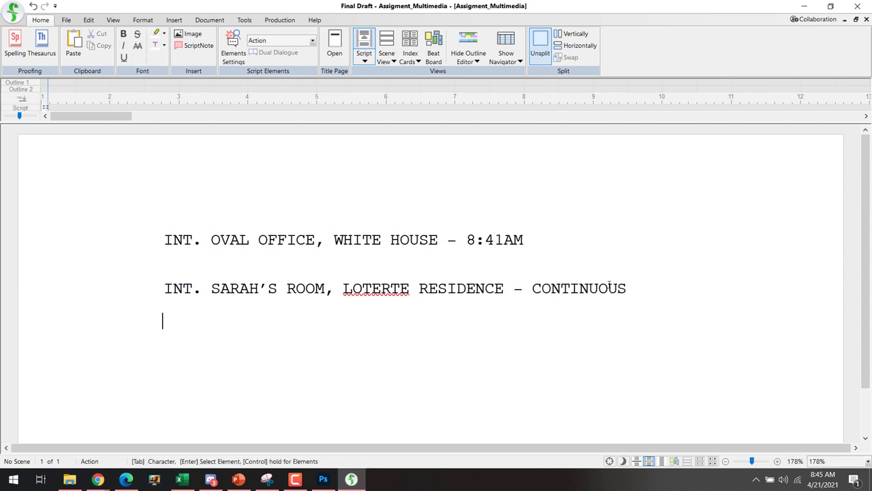
pyautogui.doubleClick(609, 287)
# - Start a new empty line below the Sarah's room heading
pyautogui.click(644, 288)
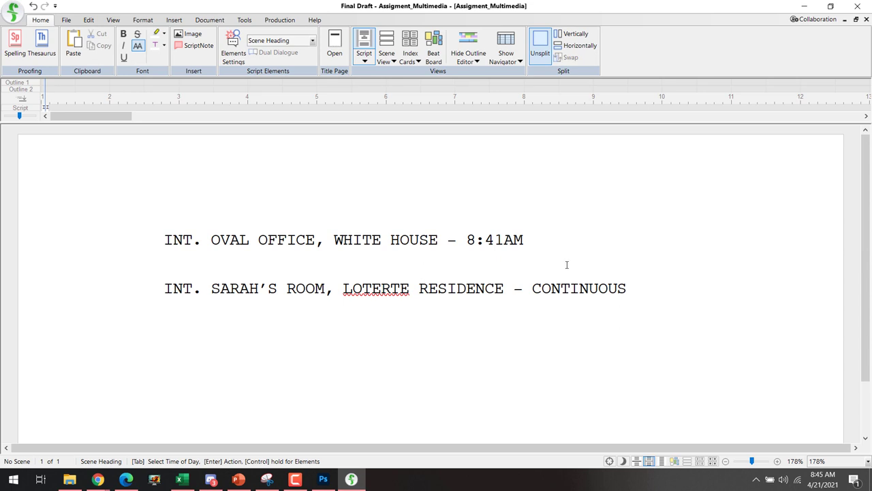
pyautogui.click(529, 240)
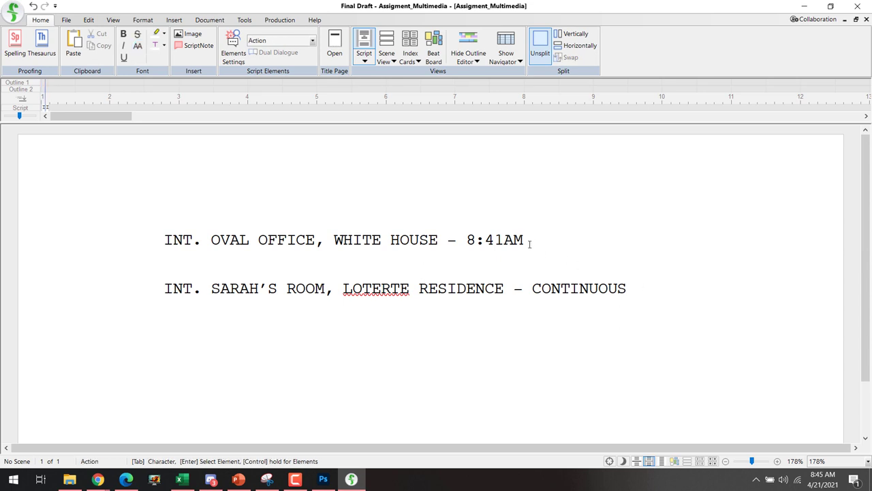
pyautogui.click(628, 359)
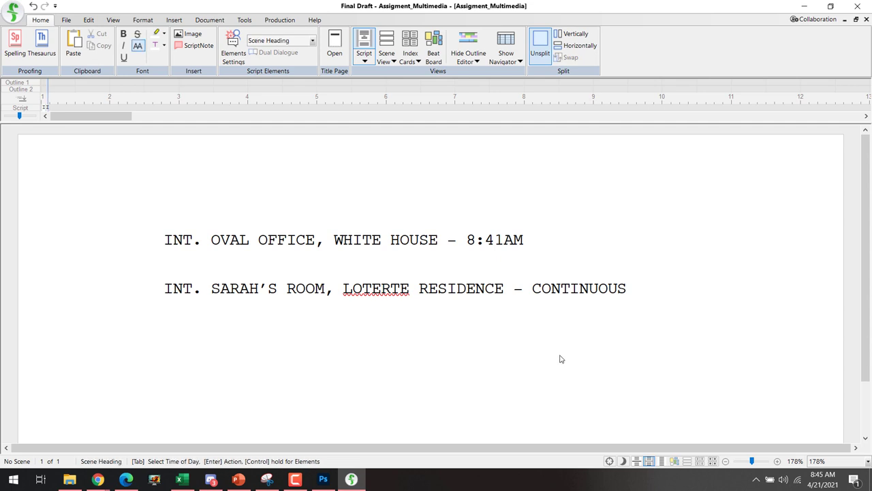
pyautogui.click(632, 282)
pyautogui.moveTo(647, 287); pyautogui.dragTo(681, 290)
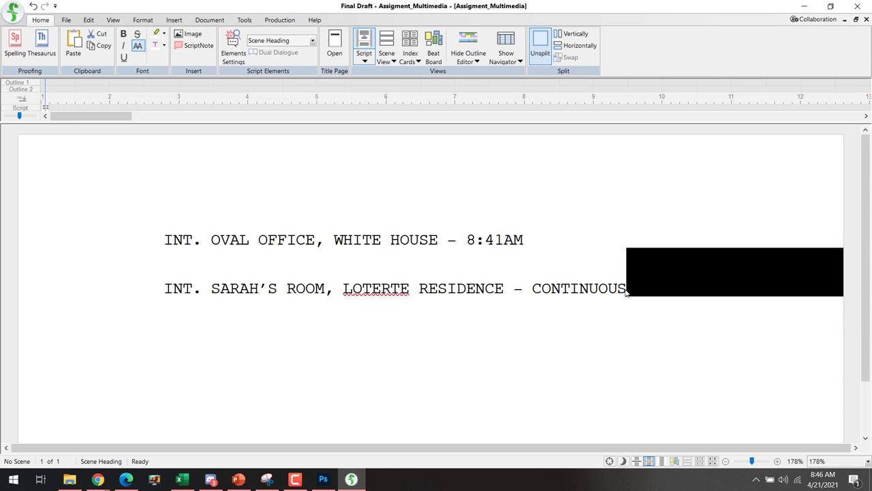
pyautogui.click(631, 289)
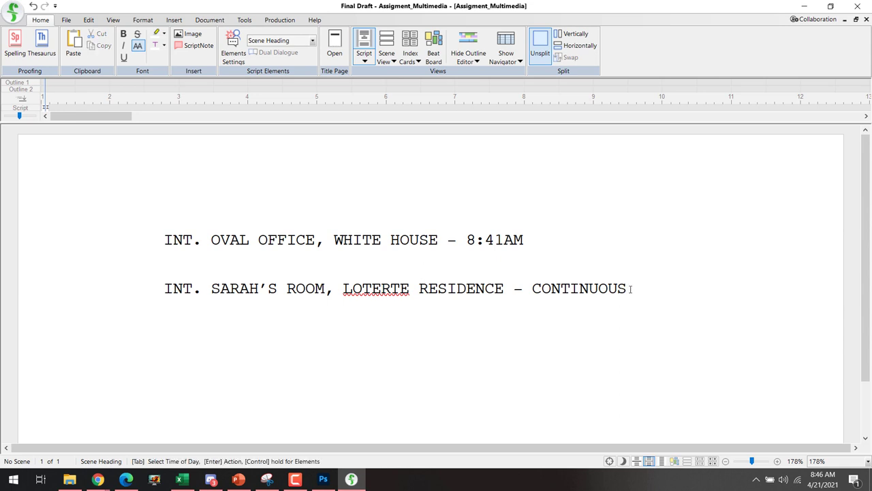
pyautogui.press('Return')
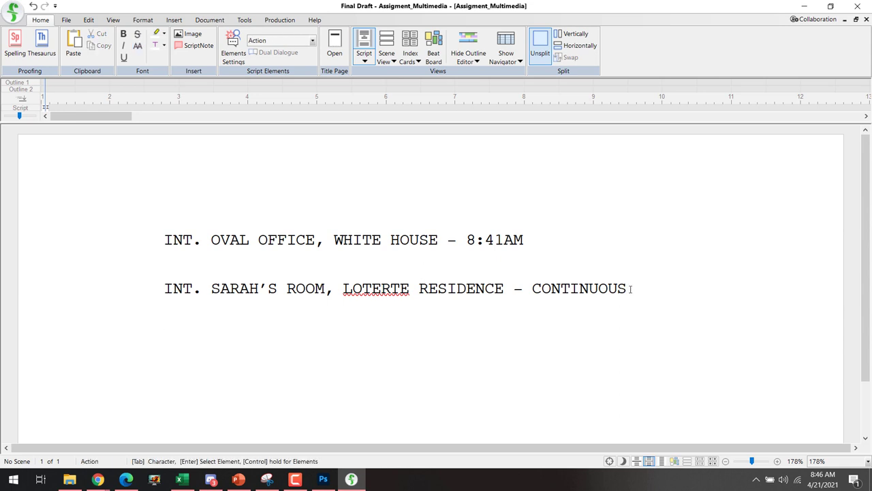
# - Make the new line a Scene Heading reading BLACK SCREEN
pyautogui.write('Balco')
pyautogui.press('BackSpace')
pyautogui.press('BackSpace')
pyautogui.press('BackSpace')
pyautogui.press('BackSpace')
pyautogui.press('BackSpace')
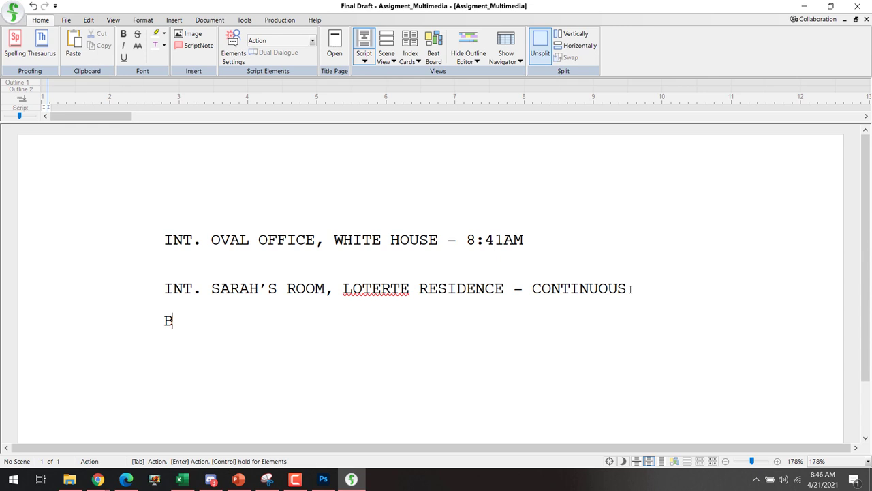
pyautogui.press('Return')
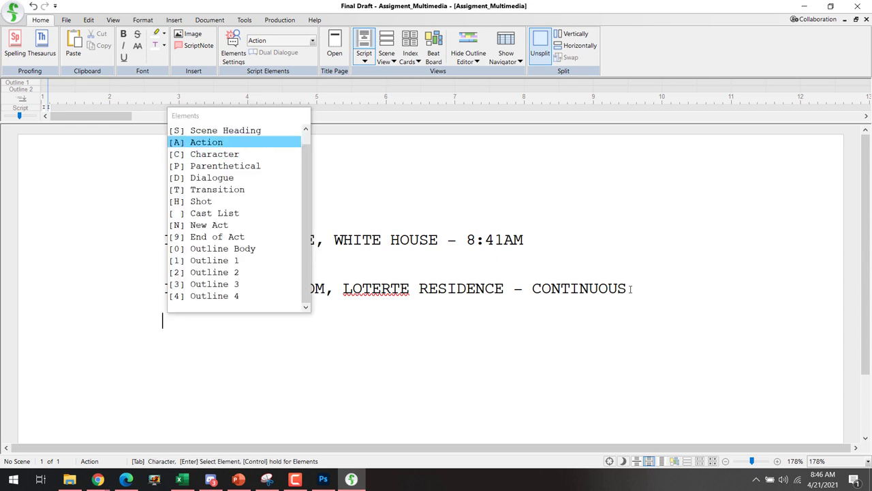
pyautogui.press('Up')
pyautogui.press('Return')
pyautogui.write('BLACK')
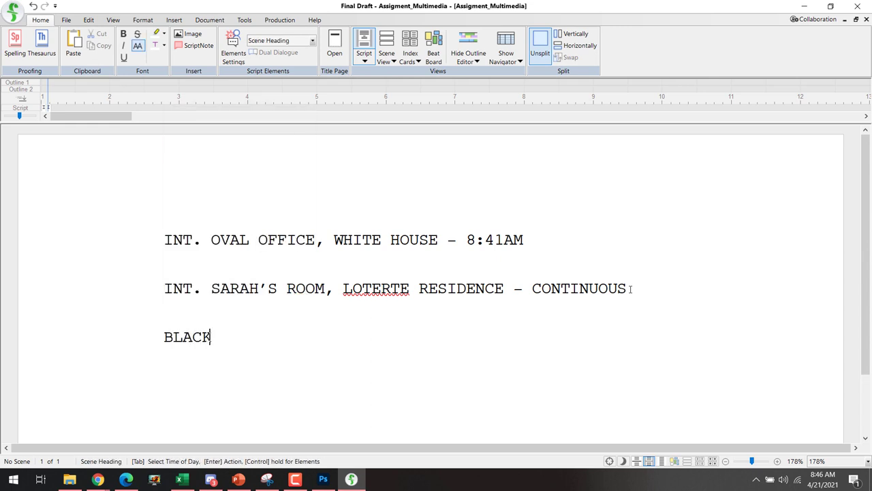
pyautogui.write(' SCREEN')
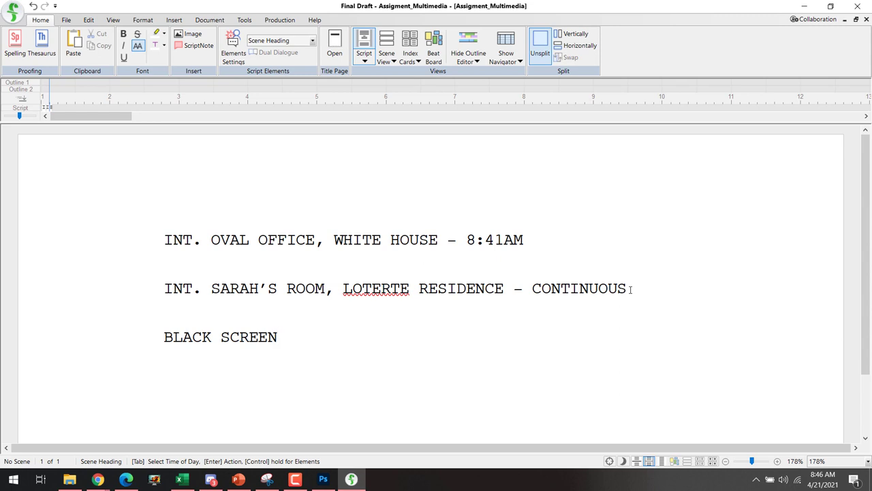
# - Prefix the heading with I/E so it reads I/E BLACK SCREEN
pyautogui.hotkey('ctrl', 'Left')
pyautogui.click(631, 289)
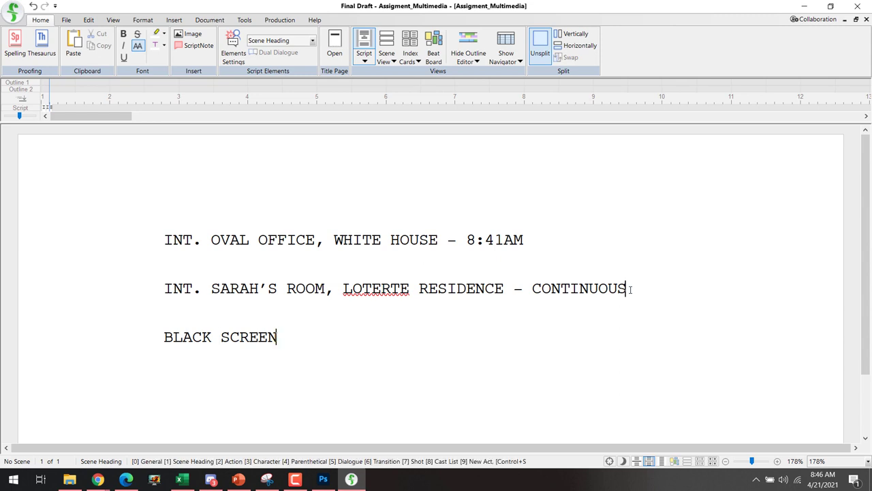
pyautogui.hotkey('ctrl', 'Left')
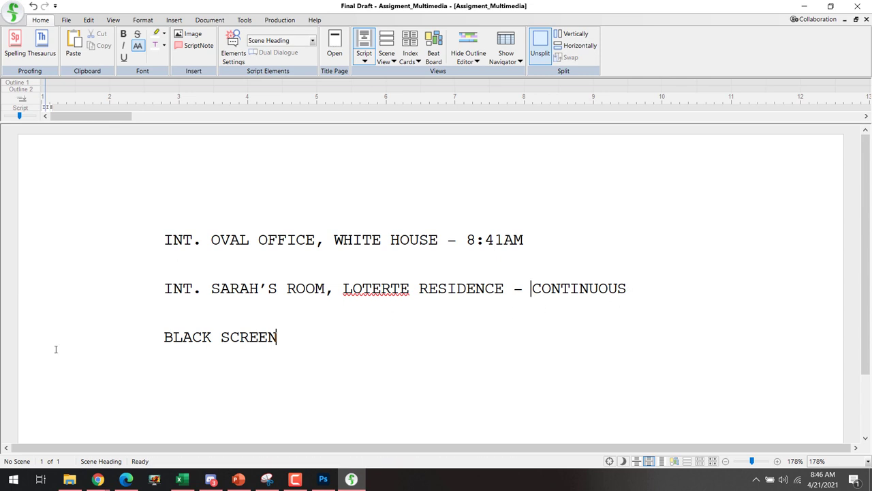
pyautogui.click(165, 336)
pyautogui.write('I')
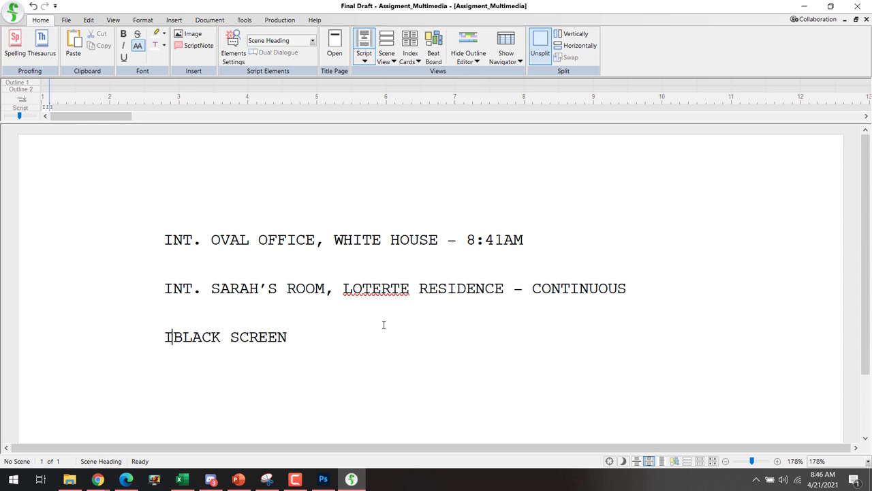
pyautogui.press('BackSpace')
pyautogui.press('Left')
pyautogui.write('I/')
pyautogui.write('E')
pyautogui.press('Left')
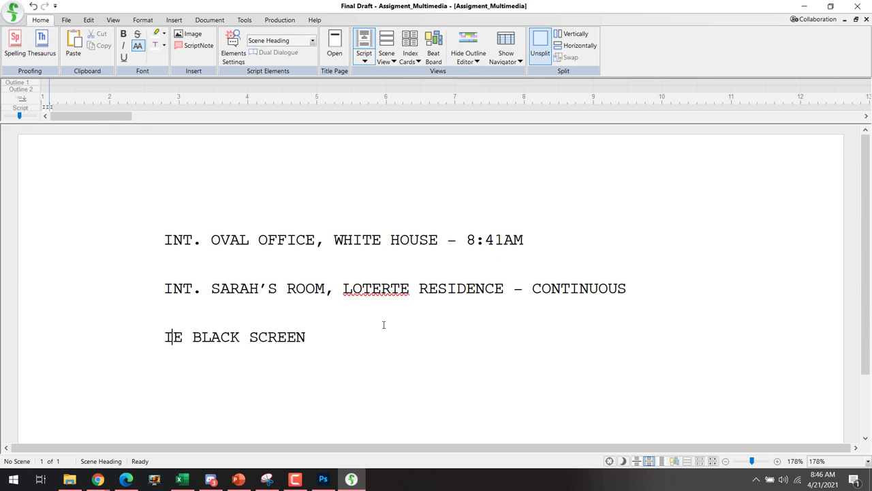
pyautogui.write('/')
pyautogui.press('Left')
pyautogui.press('Right')
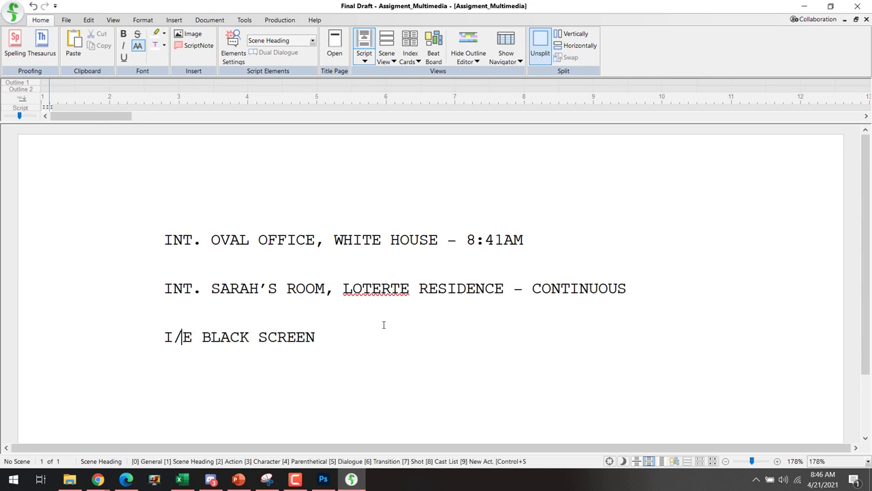
pyautogui.press('Left')
pyautogui.hotkey('shift', 'Right')
pyautogui.hotkey('shift', 'Right')
pyautogui.hotkey('shift', 'Right')
pyautogui.hotkey('shift', 'Right')
pyautogui.hotkey('shift', 'Right')
pyautogui.hotkey('shift', 'Right')
pyautogui.hotkey('shift', 'Right')
pyautogui.hotkey('shift', 'Right')
pyautogui.hotkey('shift', 'Right')
pyautogui.hotkey('shift', 'Right')
pyautogui.hotkey('shift', 'Right')
pyautogui.hotkey('shift', 'Right')
pyautogui.hotkey('shift', 'Right')
pyautogui.hotkey('shift', 'Right')
pyautogui.hotkey('shift', 'Right')
pyautogui.hotkey('shift', 'Right')
pyautogui.hotkey('shift', 'Right')
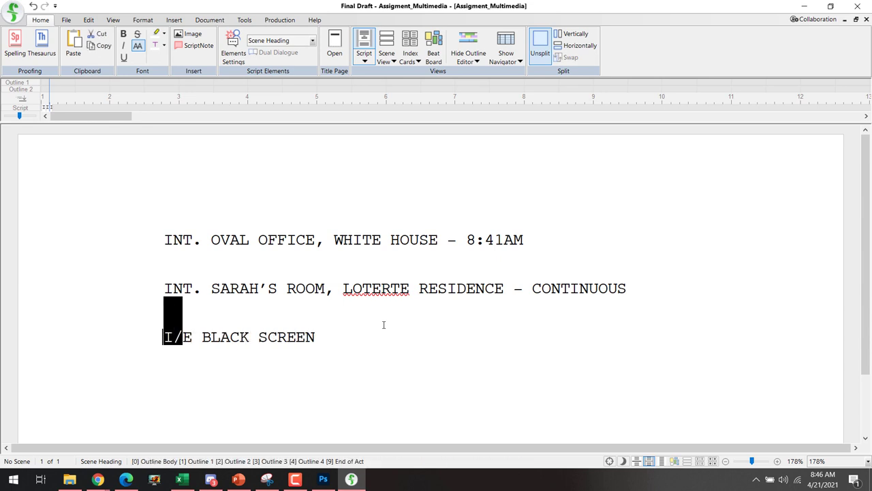
pyautogui.hotkey('shift', 'Left')
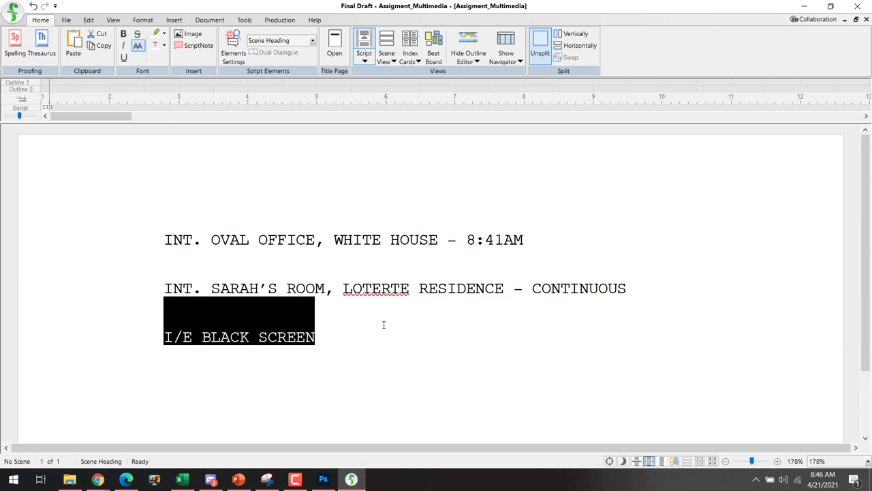
pyautogui.write('I')
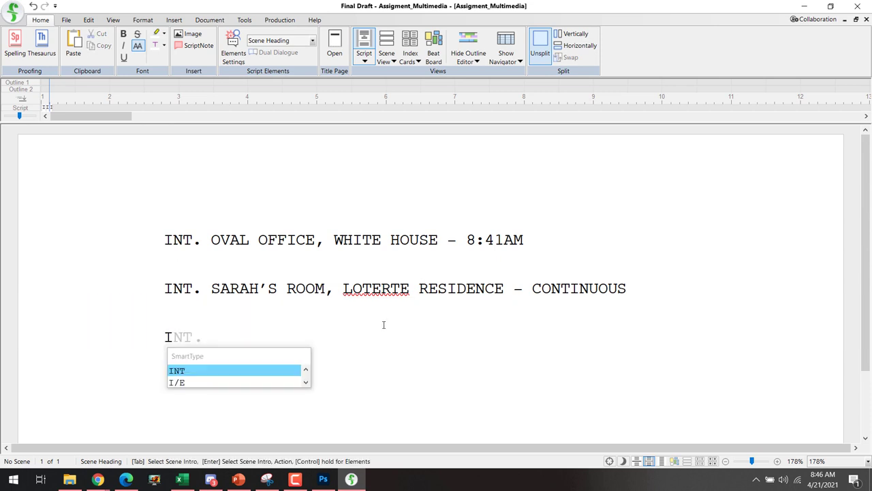
pyautogui.press('Down')
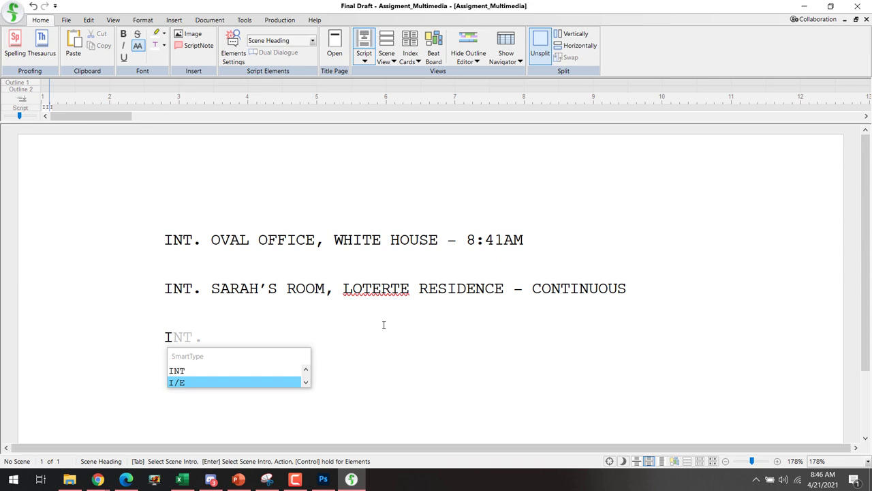
pyautogui.press('Return')
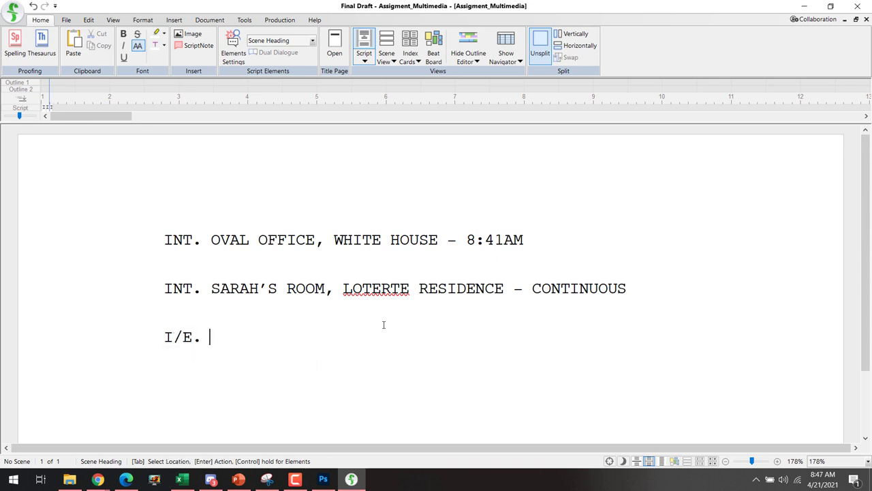
pyautogui.write('BLACK SCREEN')
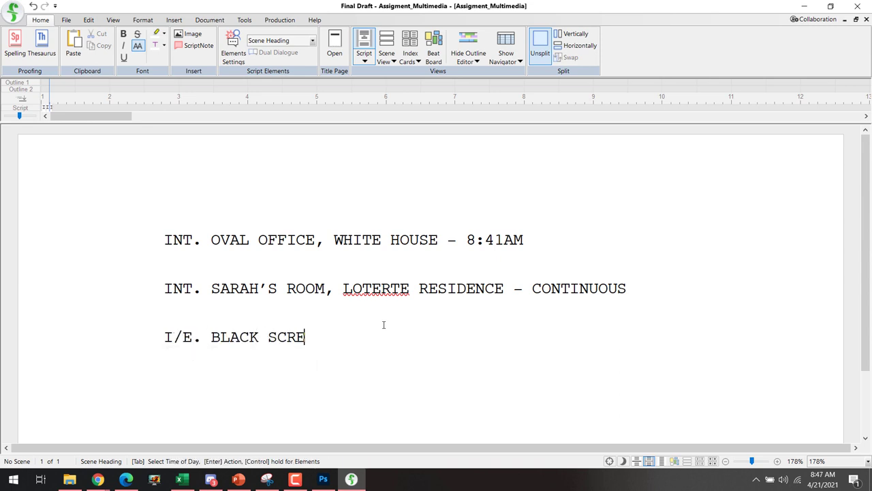
pyautogui.write(' -')
pyautogui.press('BackSpace')
pyautogui.press('BackSpace')
pyautogui.press('BackSpace')
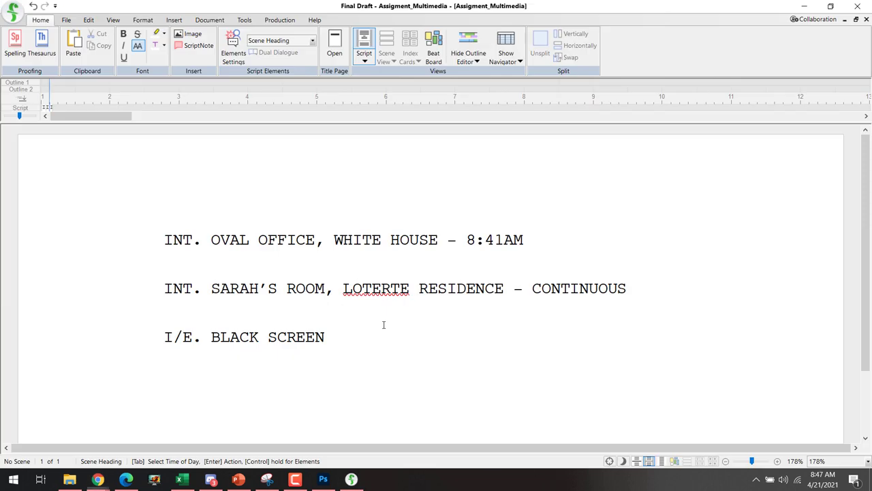
pyautogui.moveTo(530, 240); pyautogui.dragTo(160, 240)
pyautogui.hotkey('alt', 'Tab')
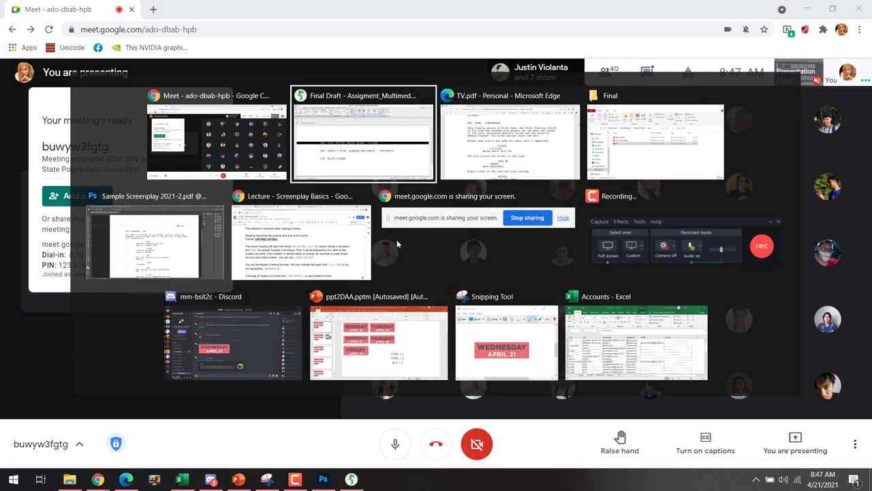
pyautogui.hotkey('alt', 'Tab')
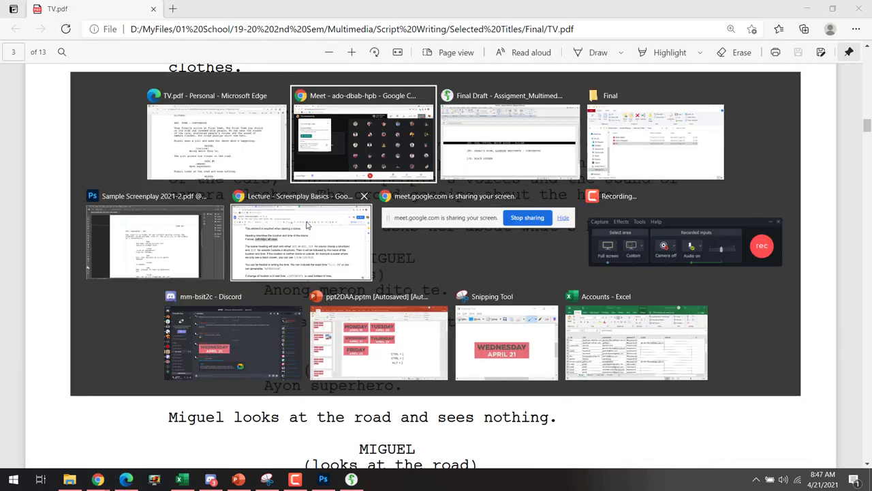
pyautogui.click(282, 242)
pyautogui.scroll(-5, 327, 262)
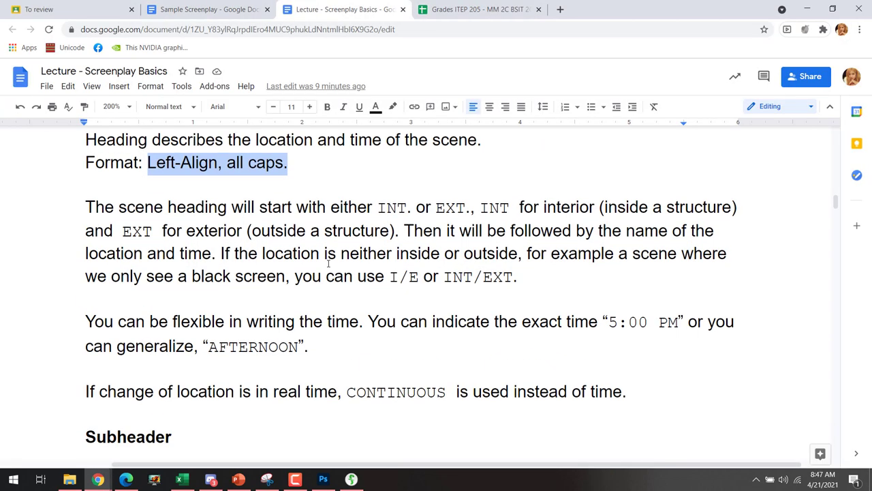
pyautogui.scroll(-2, 329, 263)
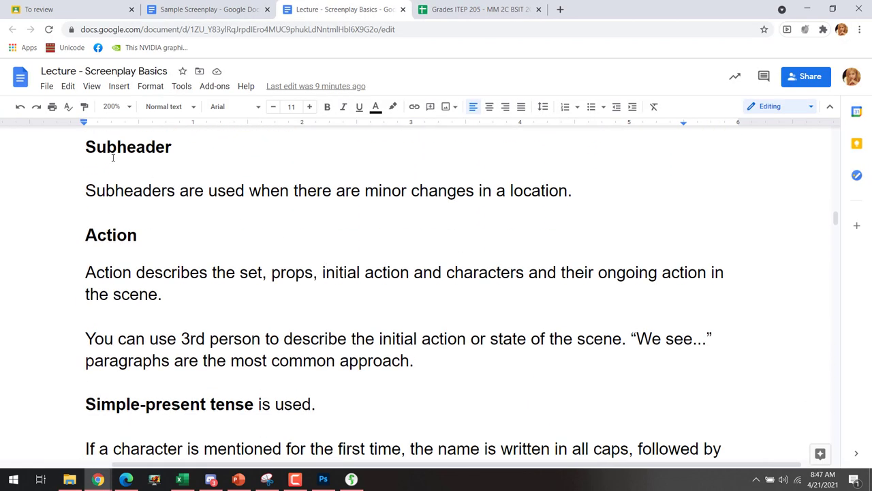
pyautogui.moveTo(86, 147); pyautogui.dragTo(183, 145)
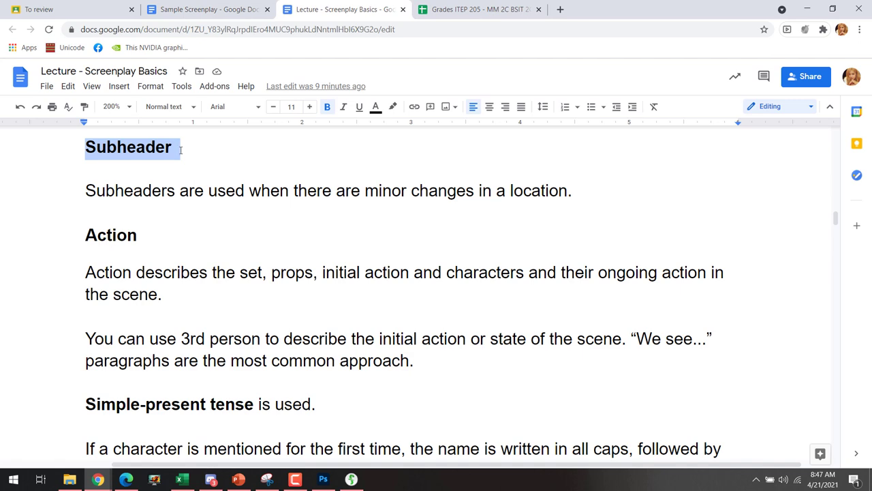
pyautogui.hotkey('alt', 'Tab')
pyautogui.hotkey('alt', 'Tab')
pyautogui.hotkey('alt', 'Tab')
pyautogui.press('Tab')
pyautogui.press('Tab')
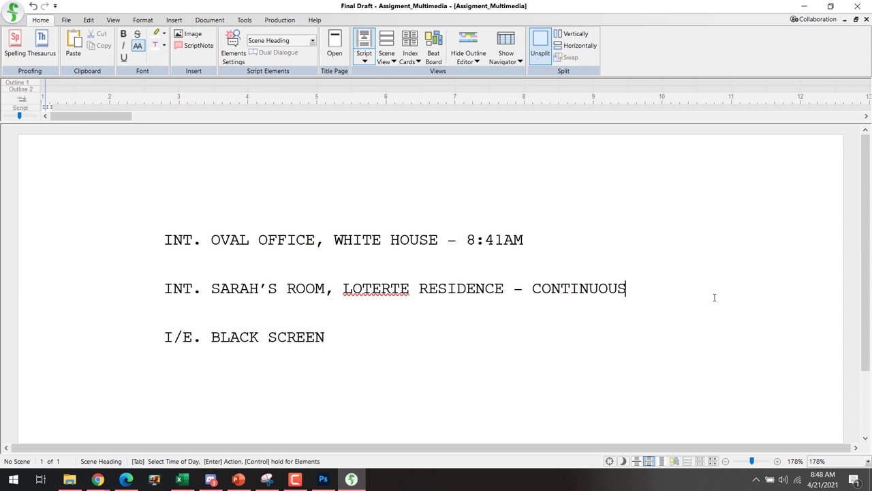
# - Start an empty line right after the Sarah's room heading
pyautogui.press('Return')
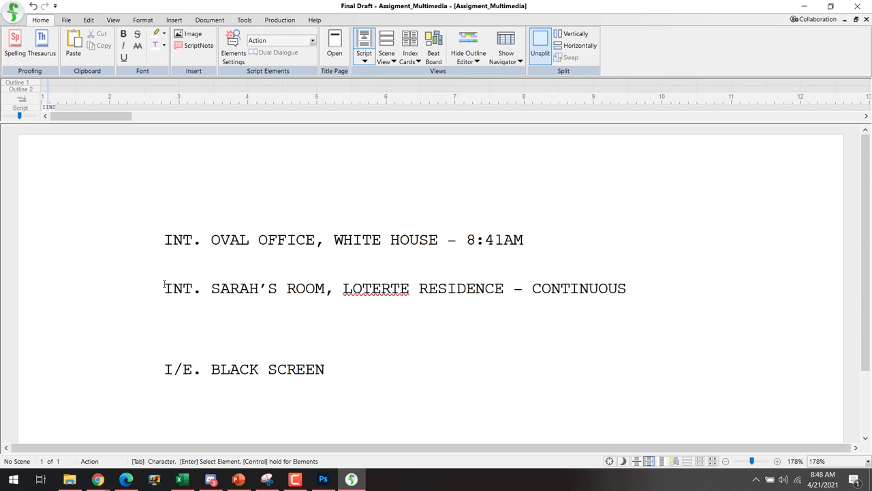
pyautogui.moveTo(164, 287); pyautogui.dragTo(505, 289)
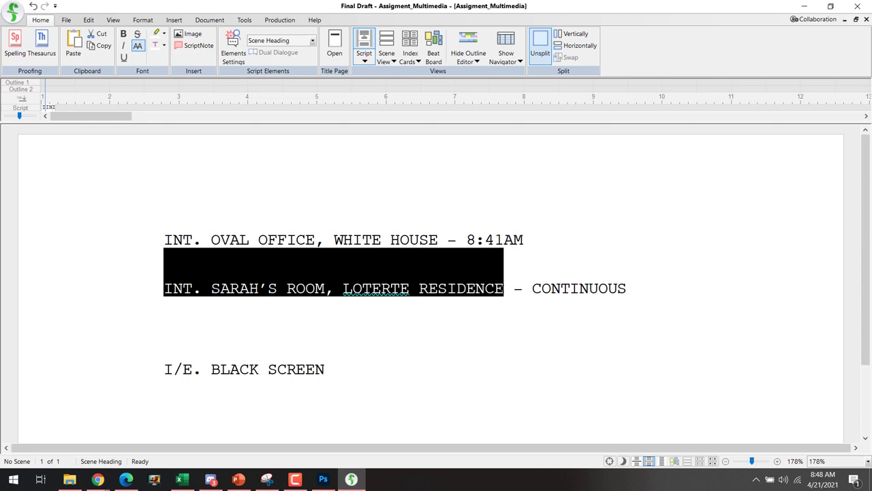
pyautogui.click(492, 330)
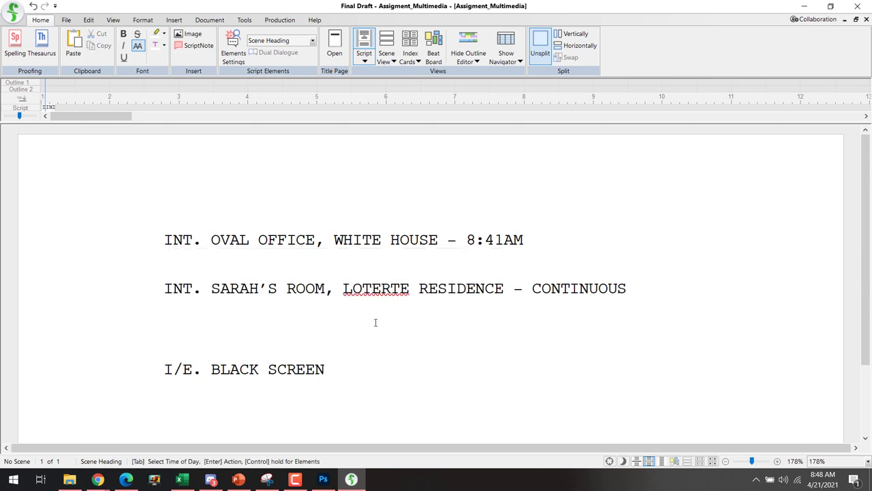
pyautogui.click(143, 323)
# - Make the empty line a Scene Heading reading HALLWAY
pyautogui.hotkey('ctrl', '1')
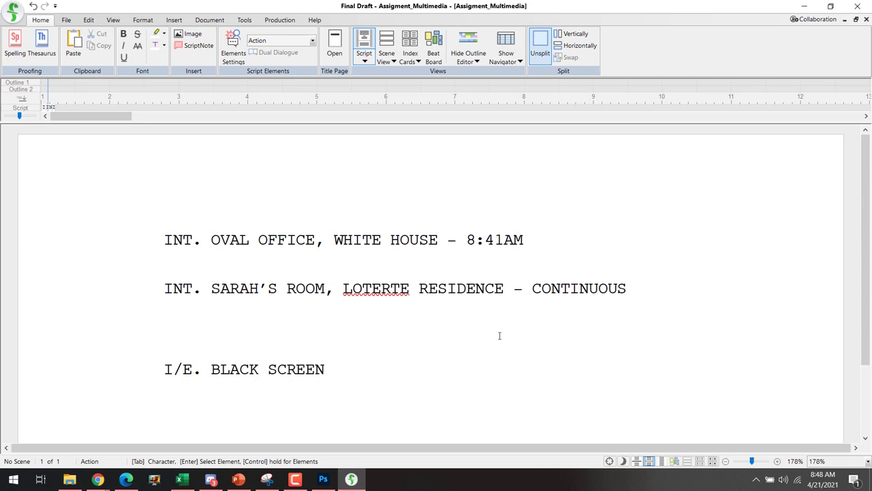
pyautogui.hotkey('ctrl', '2')
pyautogui.write('Haw')
pyautogui.press('BackSpace')
pyautogui.press('BackSpace')
pyautogui.press('BackSpace')
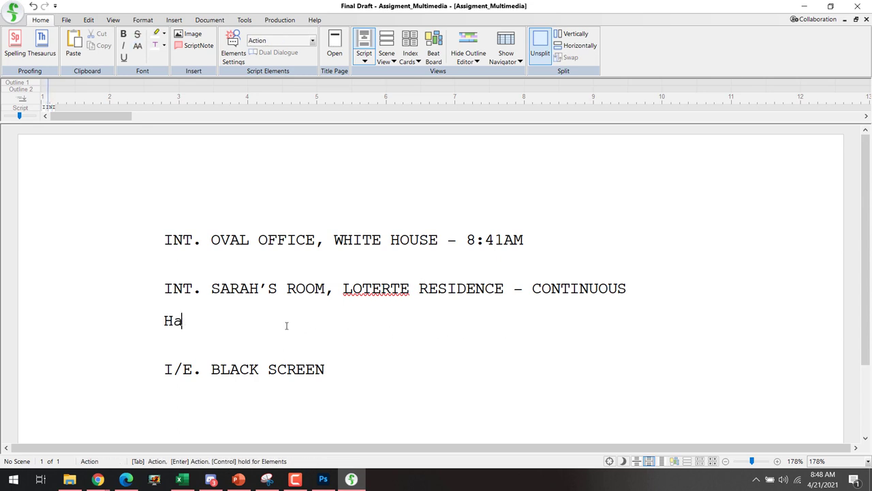
pyautogui.press('ctrl')
pyautogui.hotkey('ctrl', 'Down')
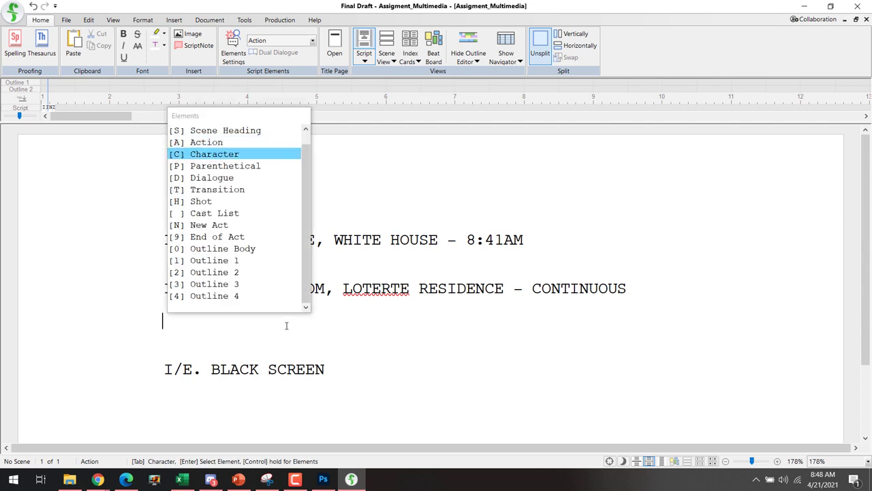
pyautogui.hotkey('ctrl', 'Down')
pyautogui.hotkey('ctrl', 'Up')
pyautogui.hotkey('ctrl', 'Up')
pyautogui.hotkey('ctrl', 'Up')
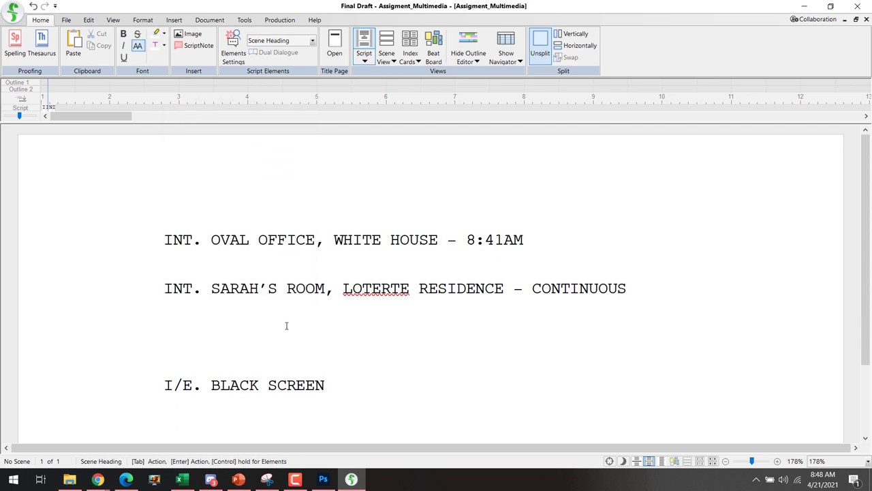
pyautogui.write('HALLWAY')
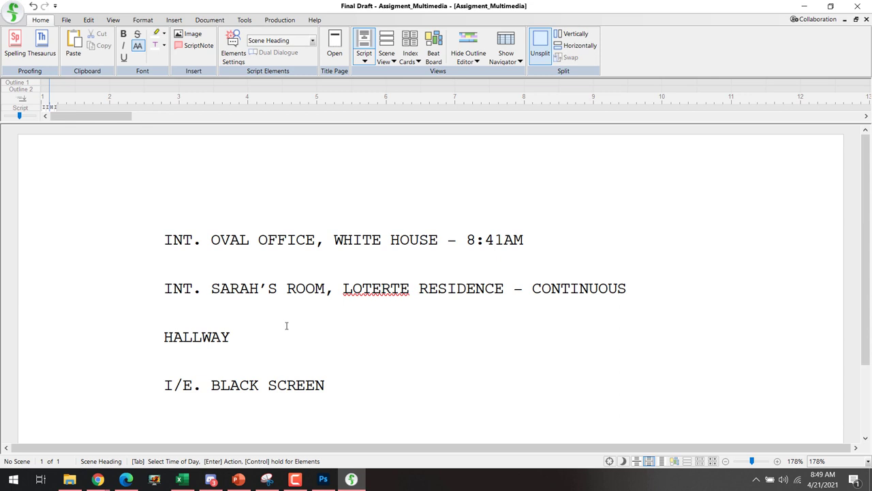
# - Overwrite the HALLWAY subheader with TRAIN STATION and select the new line
pyautogui.doubleClick(181, 337)
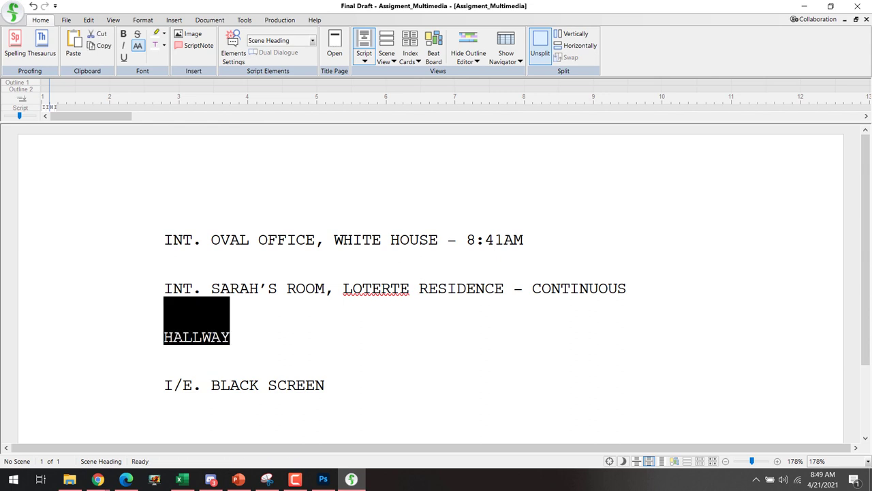
pyautogui.write('LIVIN')
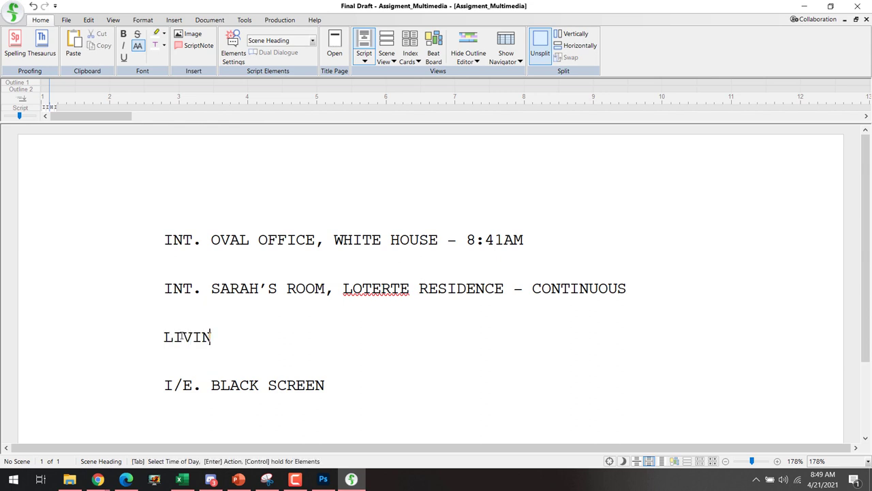
pyautogui.write('G ROOM')
pyautogui.press('BackSpace')
pyautogui.press('BackSpace')
pyautogui.press('BackSpace')
pyautogui.press('BackSpace')
pyautogui.press('BackSpace')
pyautogui.press('BackSpace')
pyautogui.press('BackSpace')
pyautogui.press('BackSpace')
pyautogui.press('BackSpace')
pyautogui.press('BackSpace')
pyautogui.press('BackSpace')
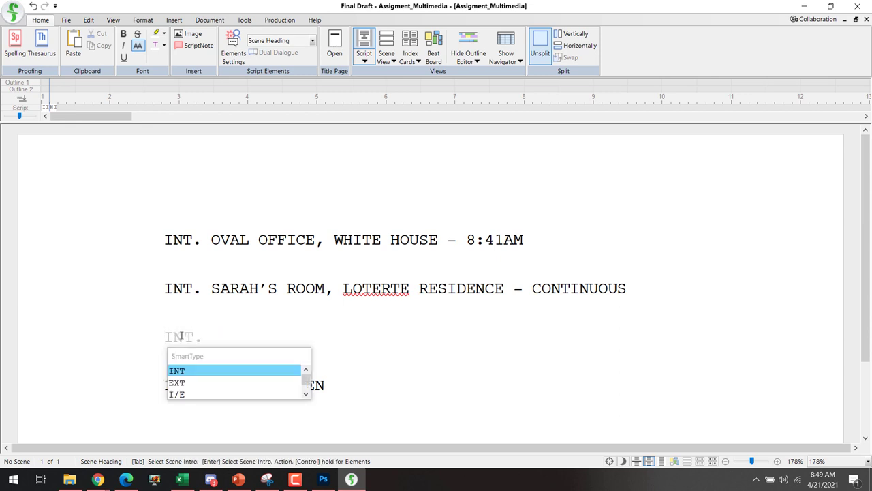
pyautogui.write('TRAIN')
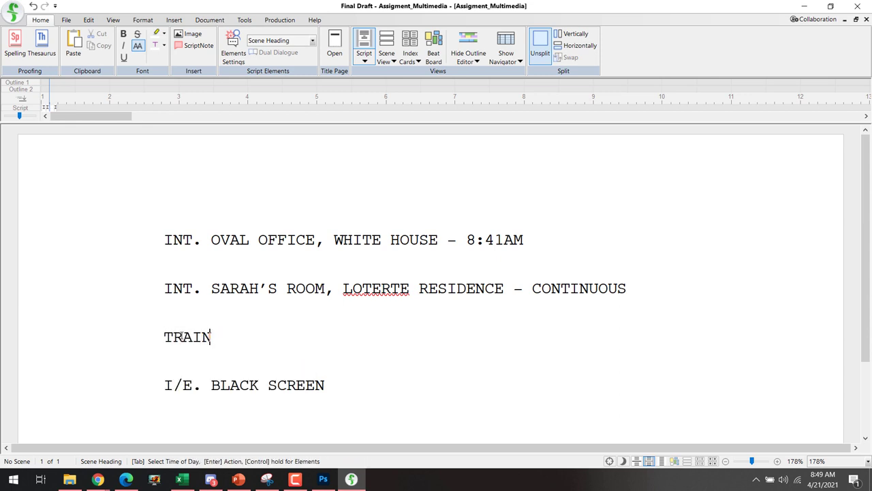
pyautogui.write(' STATION')
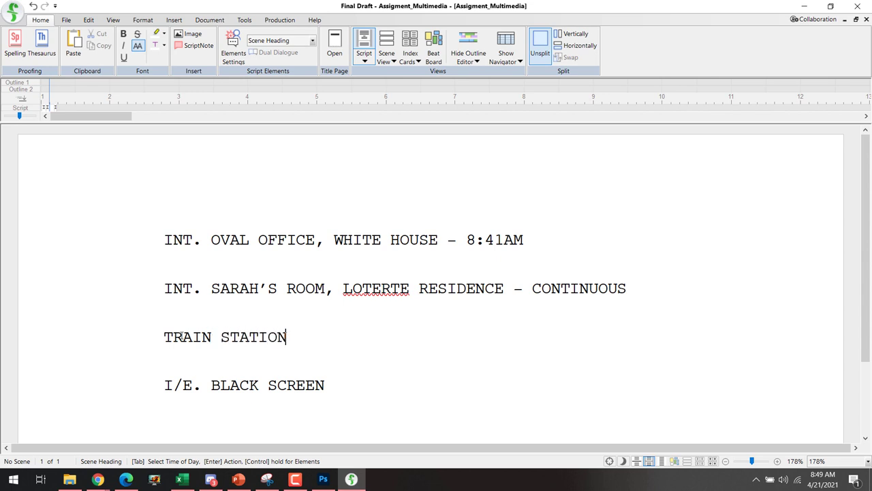
pyautogui.moveTo(183, 335); pyautogui.dragTo(287, 335)
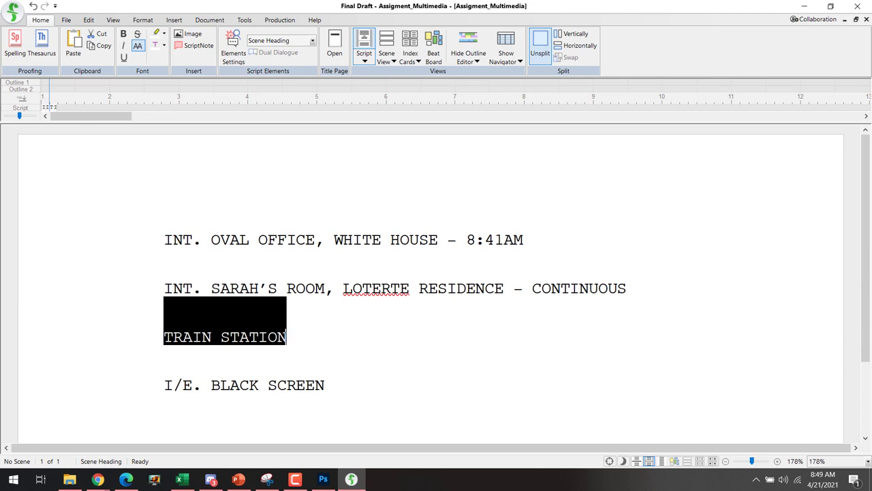
# - Try rewriting the line as EXT. TRAIN PLATFORM - DAY
pyautogui.click(182, 335)
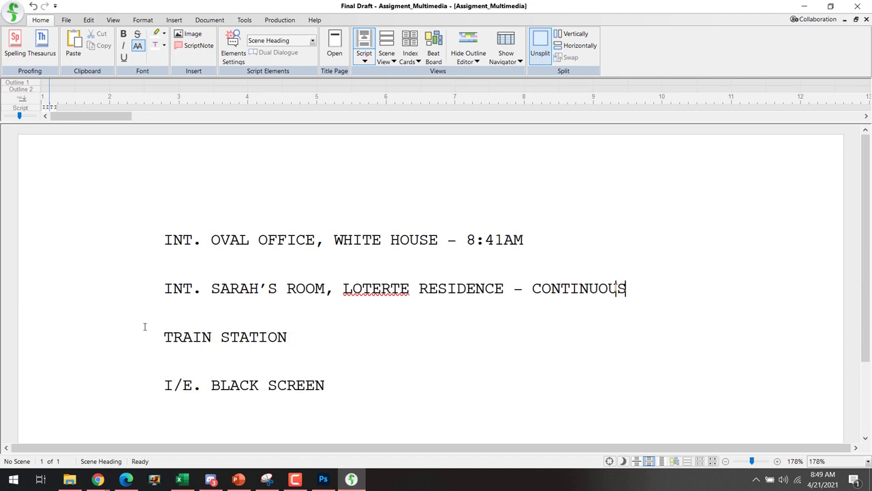
pyautogui.click(165, 335)
pyautogui.write('EXT. ')
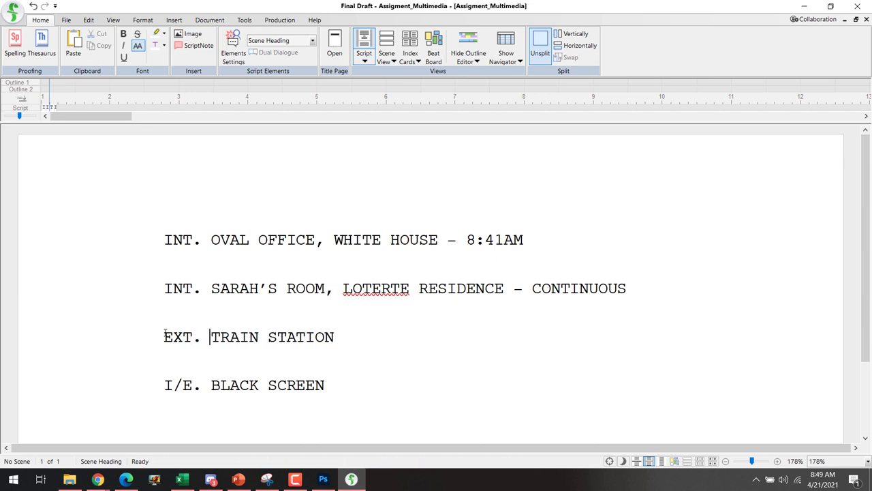
pyautogui.write('PAL')
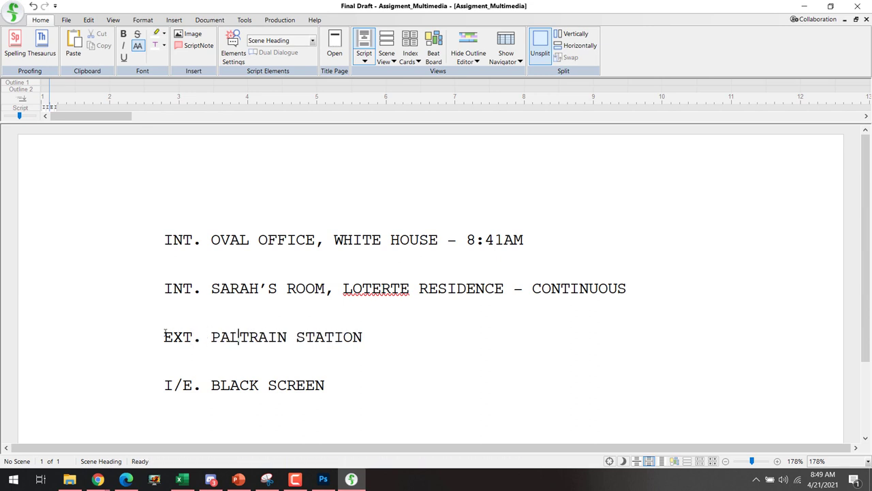
pyautogui.press('BackSpace')
pyautogui.press('BackSpace')
pyautogui.write('TRAIN PLATFORM')
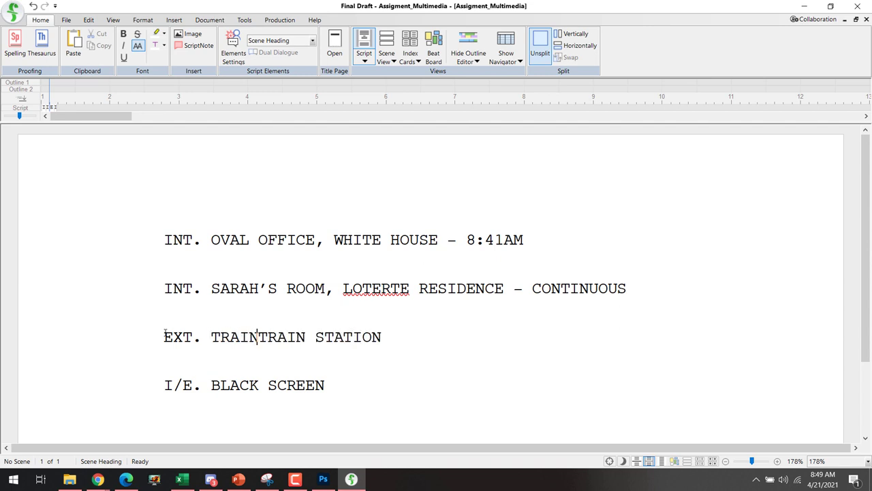
pyautogui.write(',')
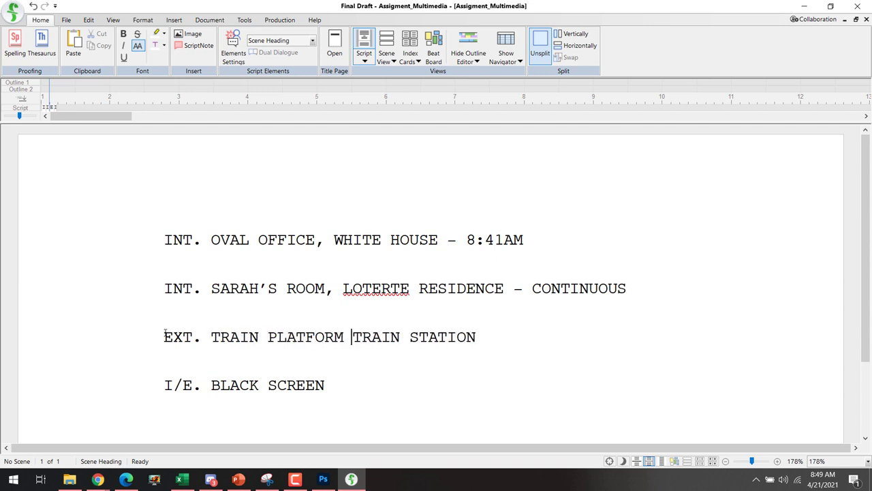
pyautogui.press('BackSpace')
pyautogui.press('BackSpace')
pyautogui.write(',')
pyautogui.hotkey('ctrl', 'Right')
pyautogui.hotkey('ctrl', 'Right')
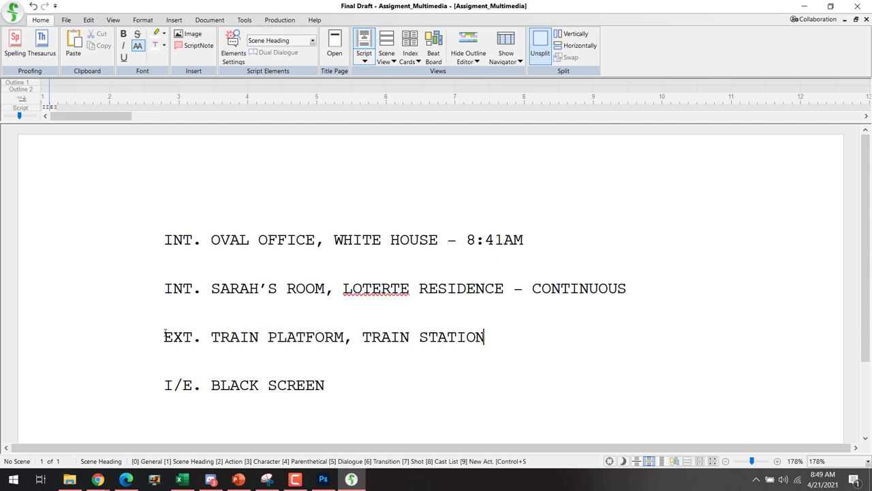
pyautogui.write('- DAY')
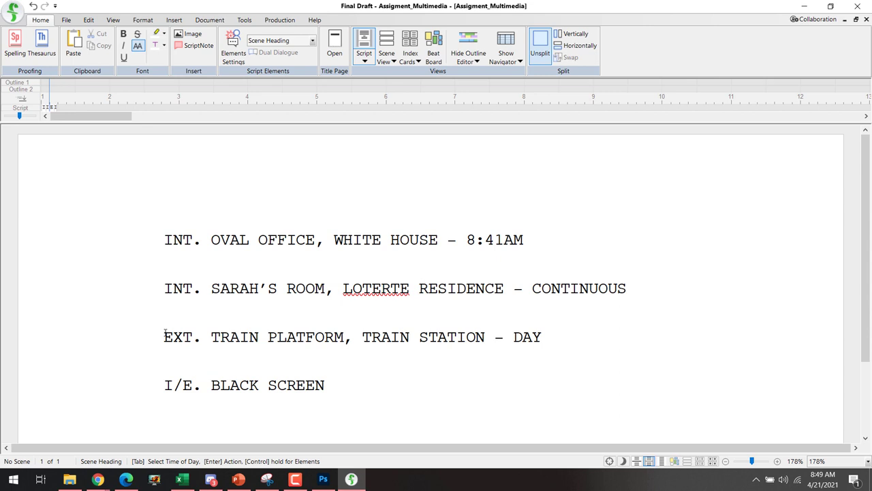
# - Erase the heading edits and TRAIN STATION, leaving LIVING ROOM on the line
pyautogui.hotkey('ctrl', 'BackSpace')
pyautogui.hotkey('ctrl', 'BackSpace')
pyautogui.hotkey('ctrl', 'Left')
pyautogui.hotkey('ctrl', 'Left')
pyautogui.press('BackSpace')
pyautogui.hotkey('ctrl', 'BackSpace')
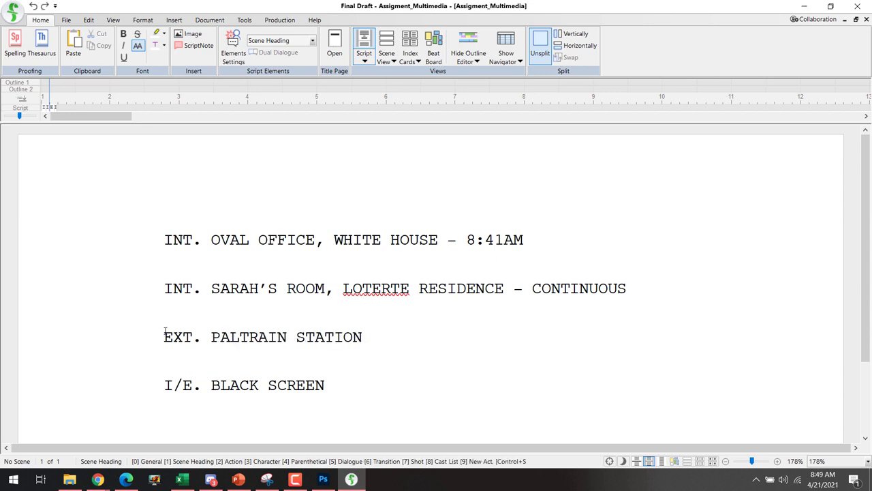
pyautogui.hotkey('ctrl', 'BackSpace')
pyautogui.hotkey('ctrl', 'BackSpace')
pyautogui.press('End')
pyautogui.press('BackSpace')
pyautogui.press('BackSpace')
pyautogui.press('BackSpace')
pyautogui.press('BackSpace')
pyautogui.press('BackSpace')
pyautogui.press('BackSpace')
pyautogui.press('BackSpace')
pyautogui.press('BackSpace')
pyautogui.press('BackSpace')
pyautogui.press('BackSpace')
pyautogui.press('BackSpace')
pyautogui.press('BackSpace')
pyautogui.press('BackSpace')
pyautogui.write('LIVING ROOM')
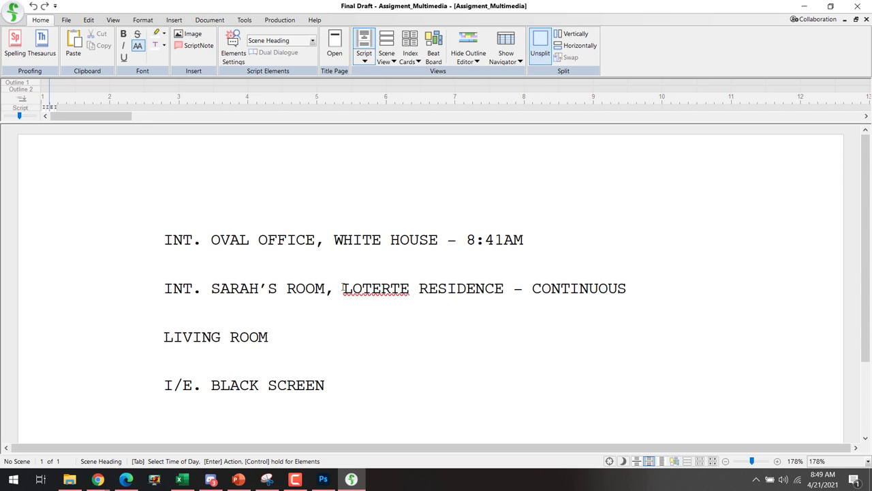
# - Check the LOTERTE RESIDENCE and LIVING ROOM headings, then move down to I/E. BLACK SCREEN
pyautogui.doubleClick(501, 288)
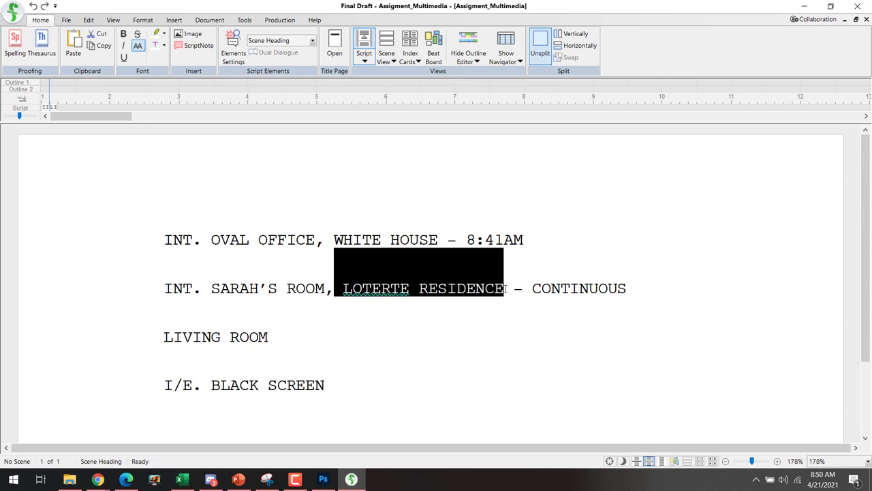
pyautogui.click(167, 337)
pyautogui.moveTo(166, 337); pyautogui.dragTo(269, 337)
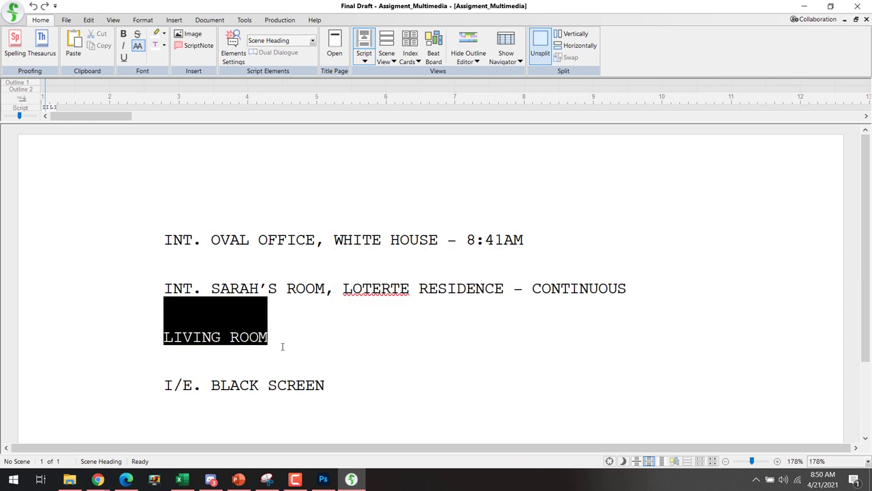
pyautogui.click(285, 346)
pyautogui.press('Down')
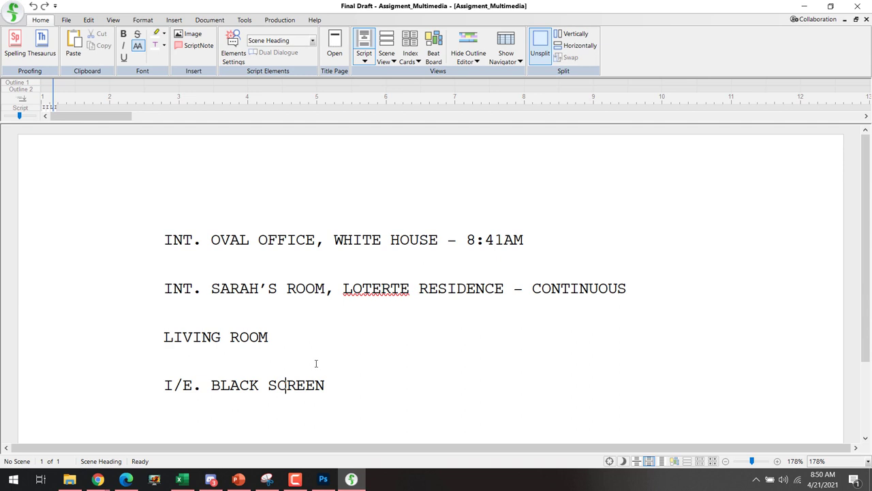
# - Start a new empty line after I/E. BLACK SCREEN and bring up the element type list
pyautogui.scroll(-1, 351, 379)
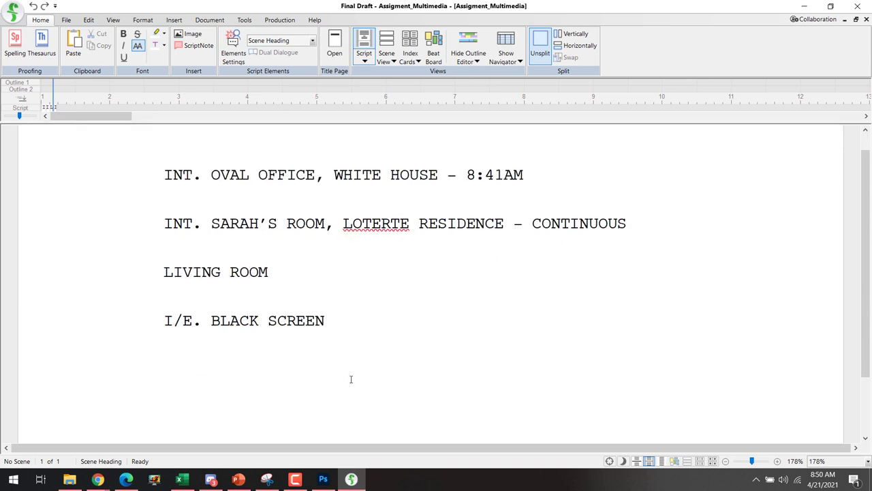
pyautogui.moveTo(355, 311); pyautogui.dragTo(345, 323)
pyautogui.click(351, 318)
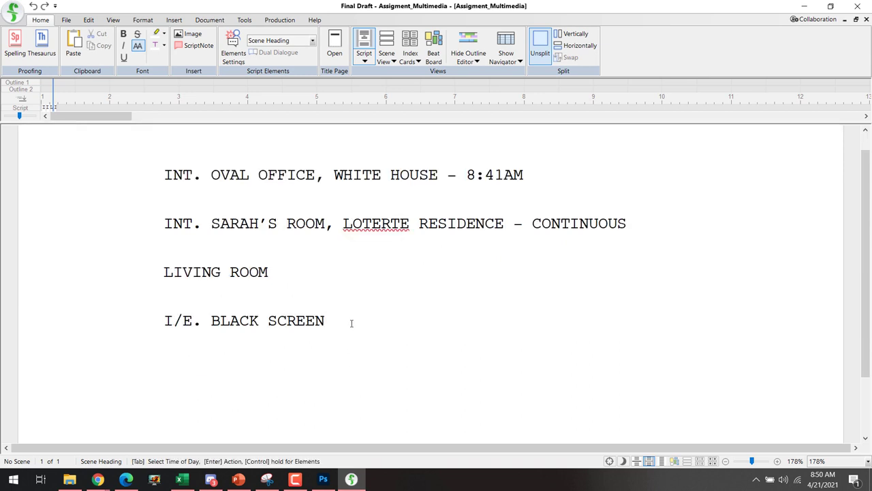
pyautogui.press('Return')
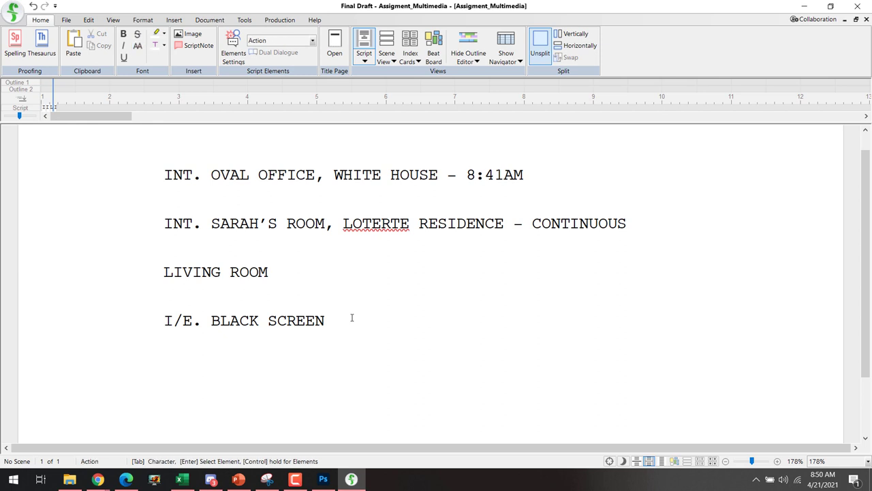
pyautogui.write('Ex')
pyautogui.press('BackSpace')
pyautogui.press('BackSpace')
pyautogui.press('Return')
pyautogui.press('Up')
pyautogui.press('Up')
# - Make the new line a scene heading reading EXT. KALYE DEMONYO - DAY
pyautogui.press('Down')
pyautogui.press('Return')
pyautogui.write('EX')
pyautogui.press('Return')
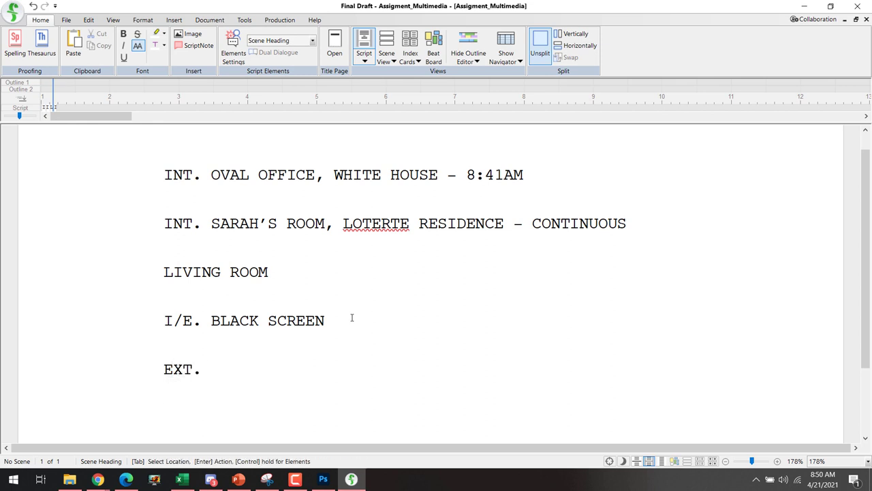
pyautogui.write('KAL')
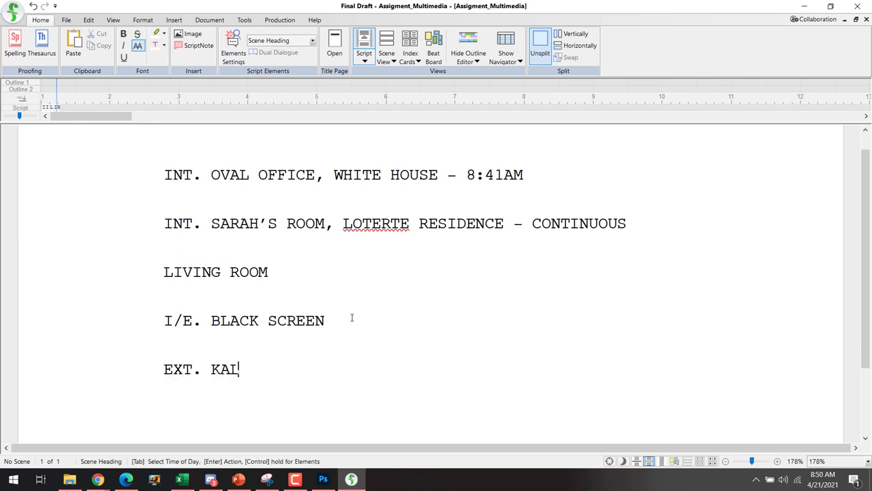
pyautogui.write('YE DEMO')
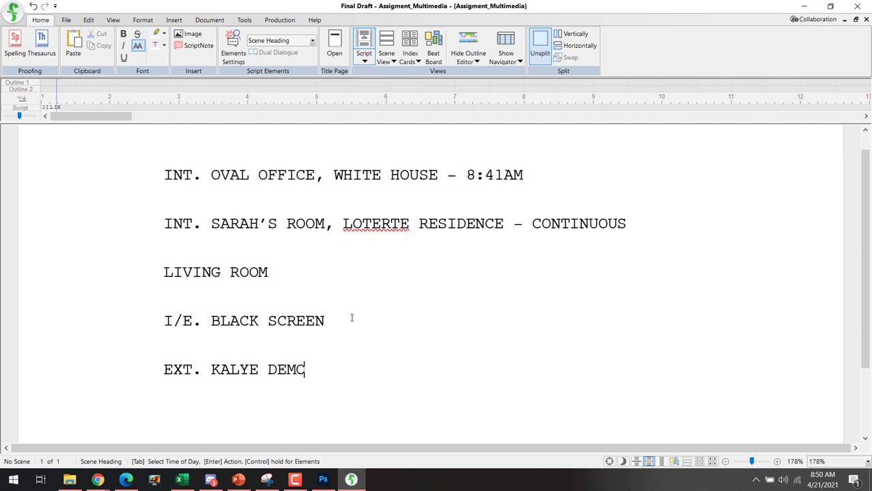
pyautogui.write('NYO - DAY')
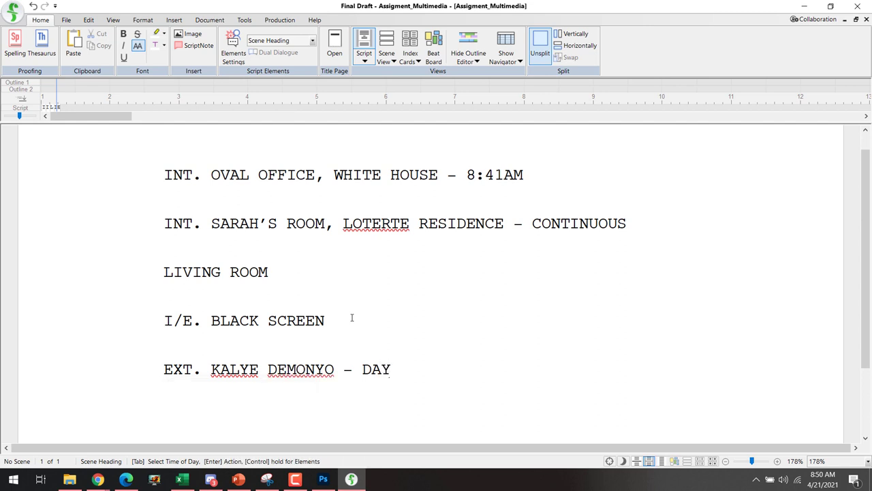
# - Add a Scene Heading line ESKENITA below the Kalye Demonyo heading
pyautogui.press('Return')
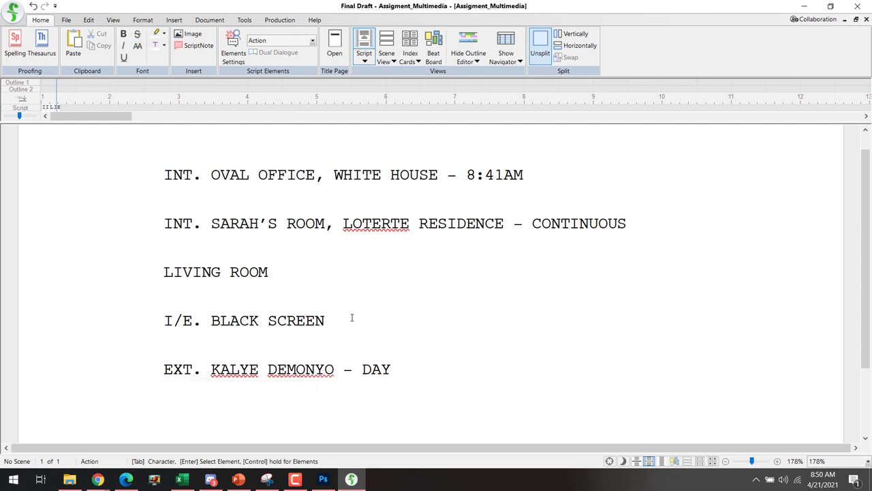
pyautogui.write('Es')
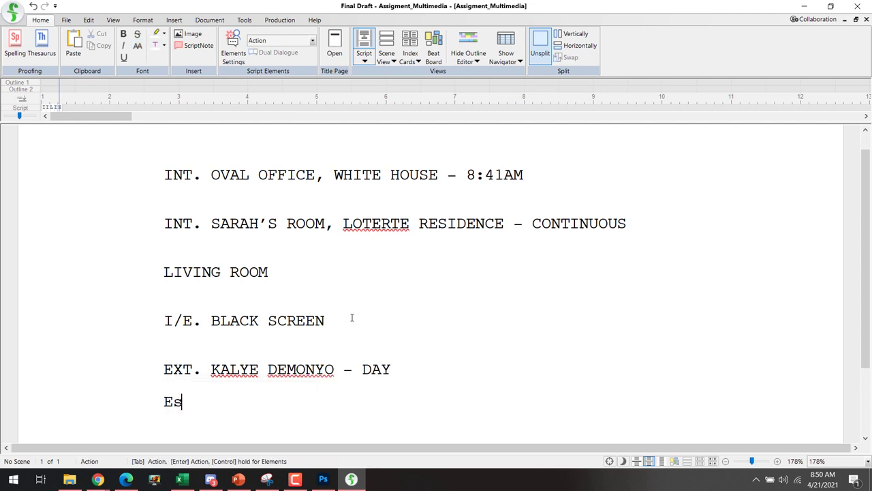
pyautogui.press('BackSpace')
pyautogui.press('BackSpace')
pyautogui.press('Return')
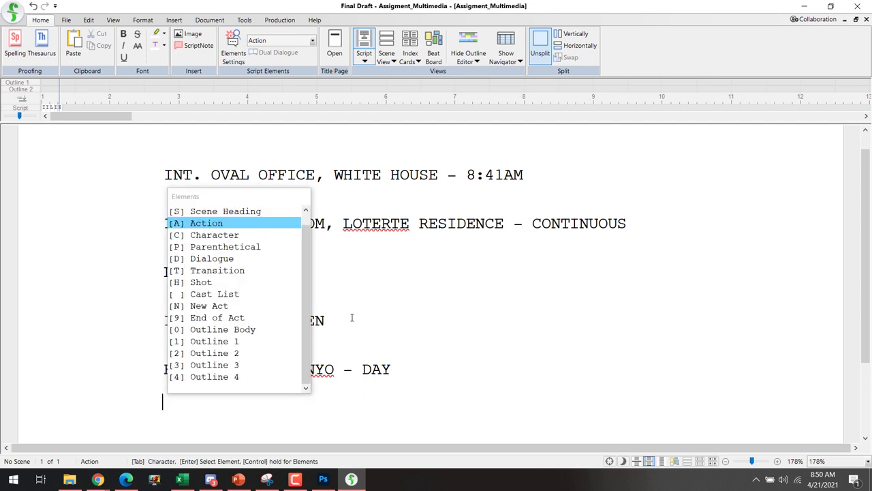
pyautogui.press('Up')
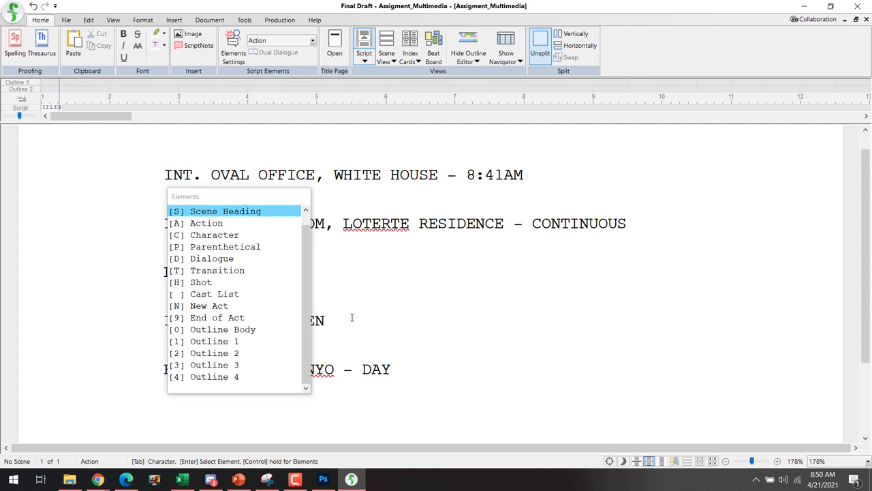
pyautogui.press('Return')
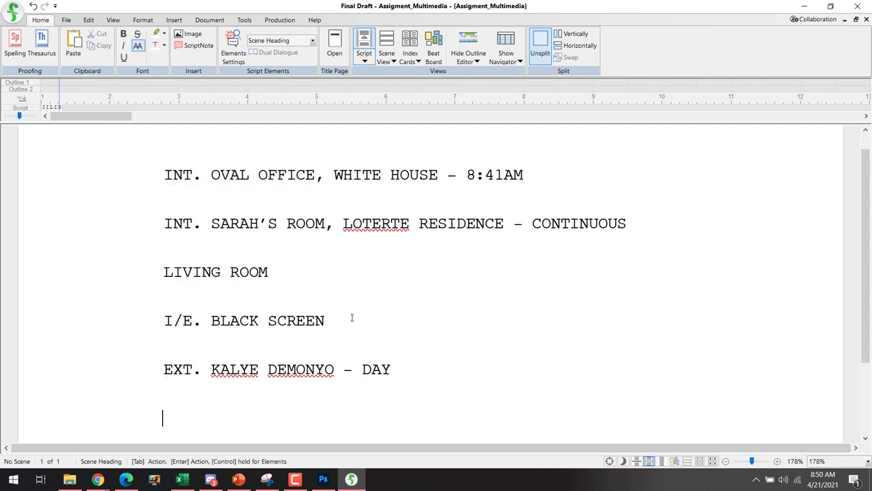
pyautogui.write('ESKENIT')
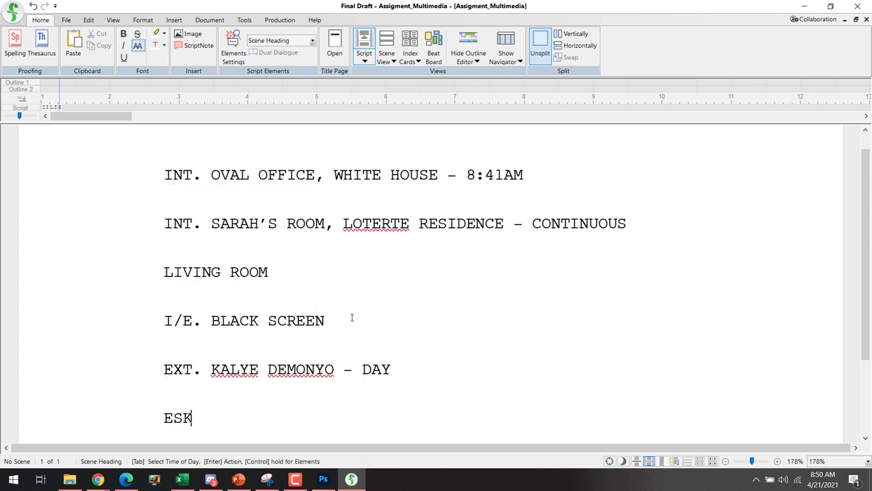
pyautogui.press('BackSpace')
pyautogui.write('TA')
pyautogui.scroll(-2, 303, 425)
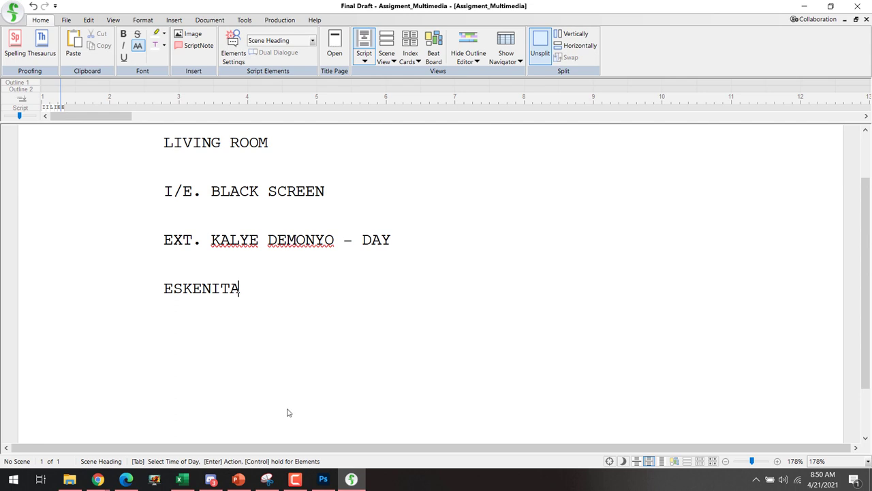
pyautogui.scroll(2, 287, 412)
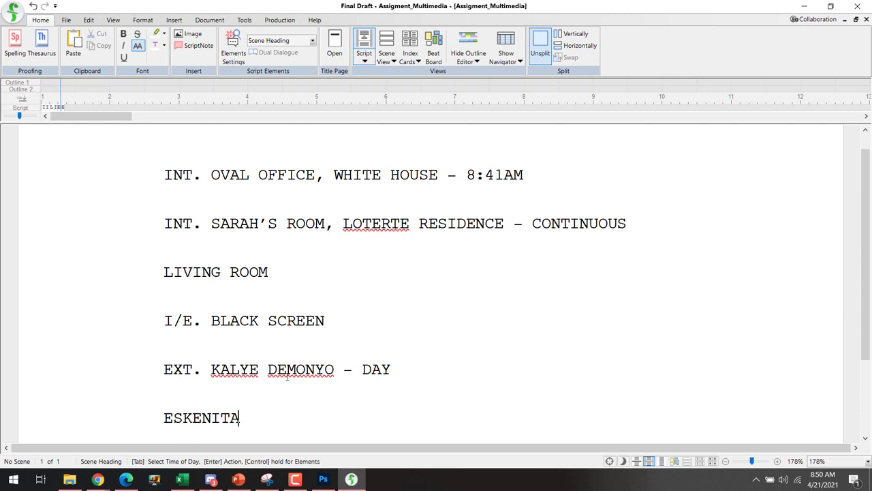
pyautogui.hotkey('alt', 'Tab')
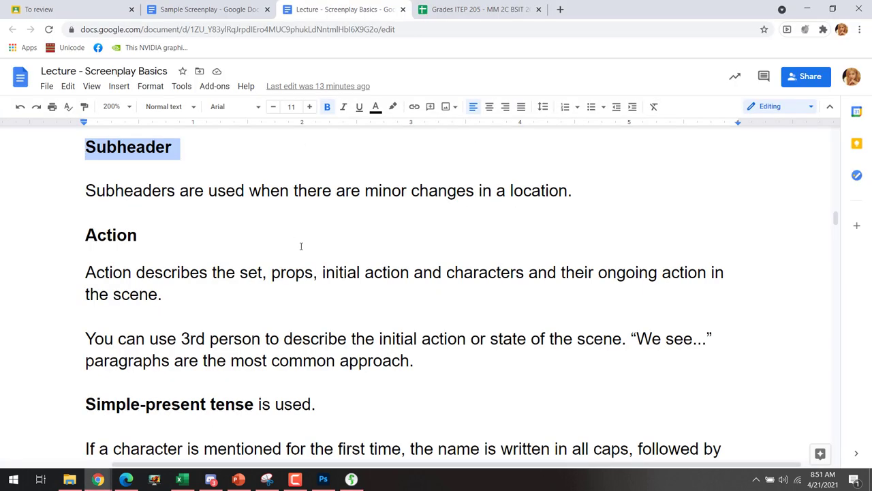
# - Highlight the Action section's key phrases: the set, props, initial action and characters, ongoing action
pyautogui.scroll(-1, 301, 246)
pyautogui.scroll(2, 300, 244)
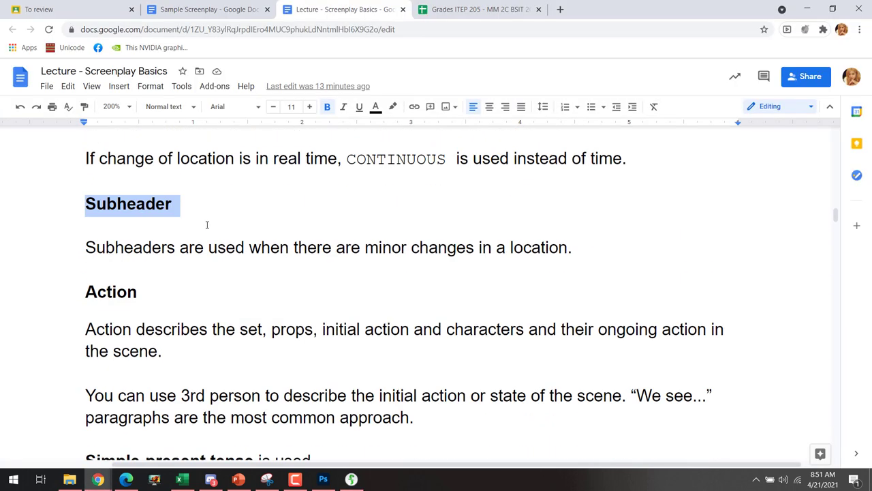
pyautogui.scroll(-1, 258, 228)
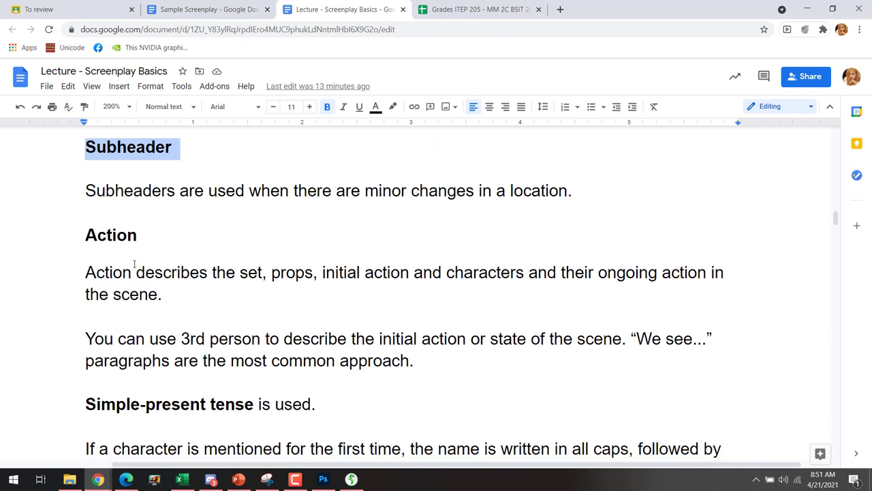
pyautogui.moveTo(83, 273); pyautogui.dragTo(420, 361)
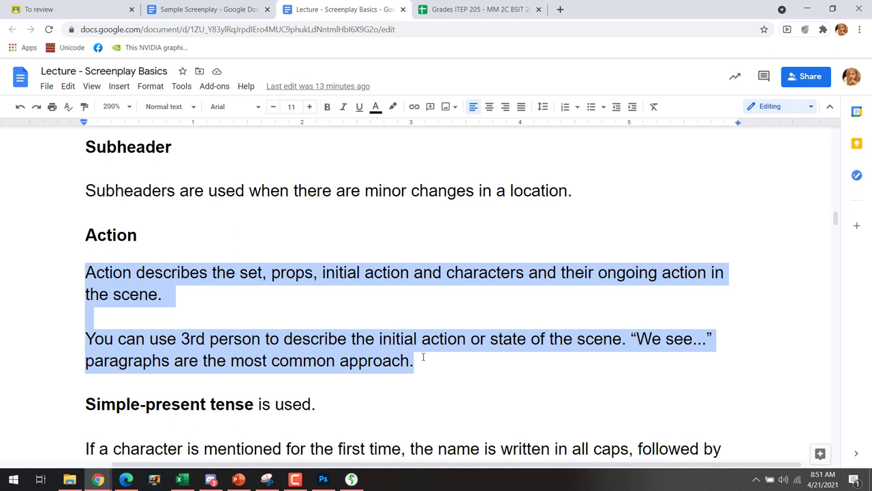
pyautogui.click(427, 367)
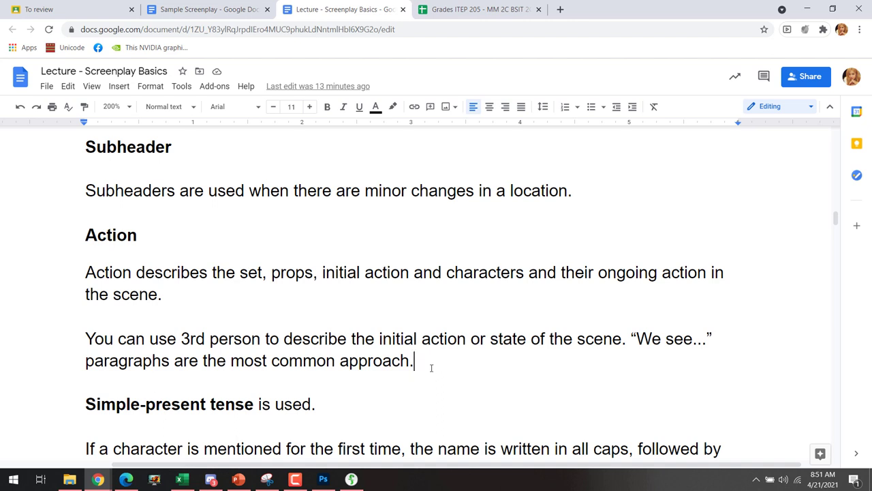
pyautogui.moveTo(263, 272); pyautogui.dragTo(88, 272)
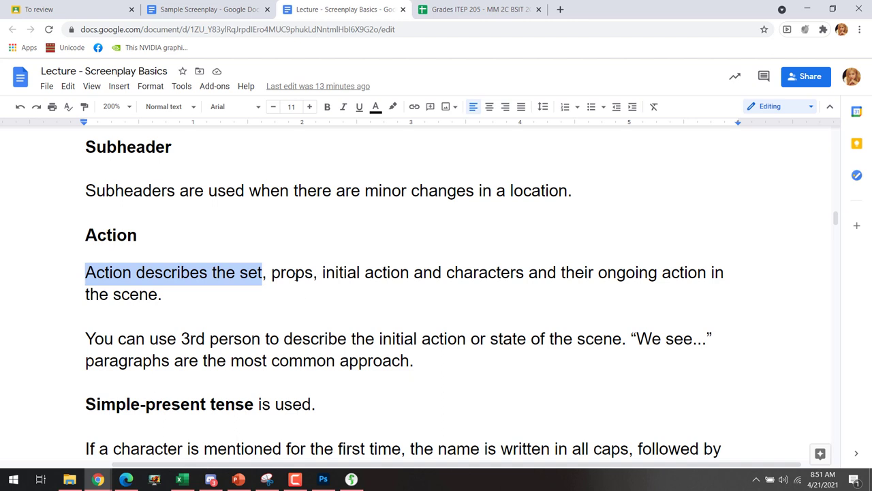
pyautogui.doubleClick(296, 272)
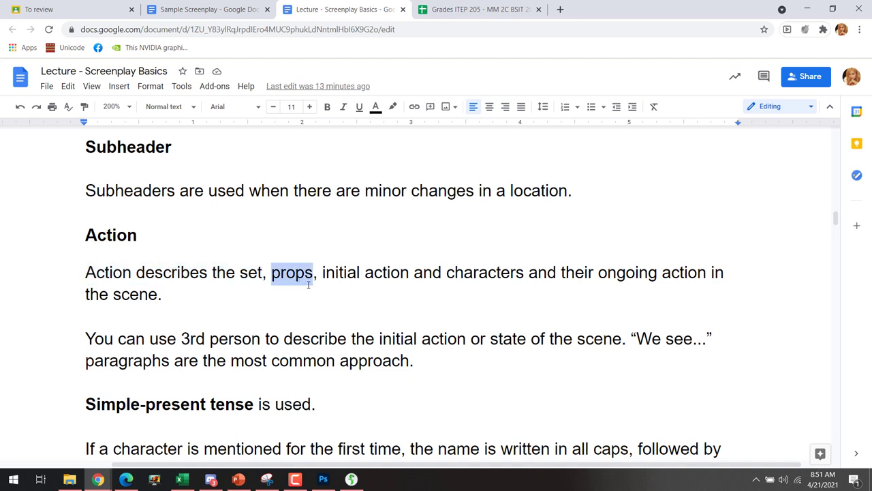
pyautogui.moveTo(319, 272); pyautogui.dragTo(525, 271)
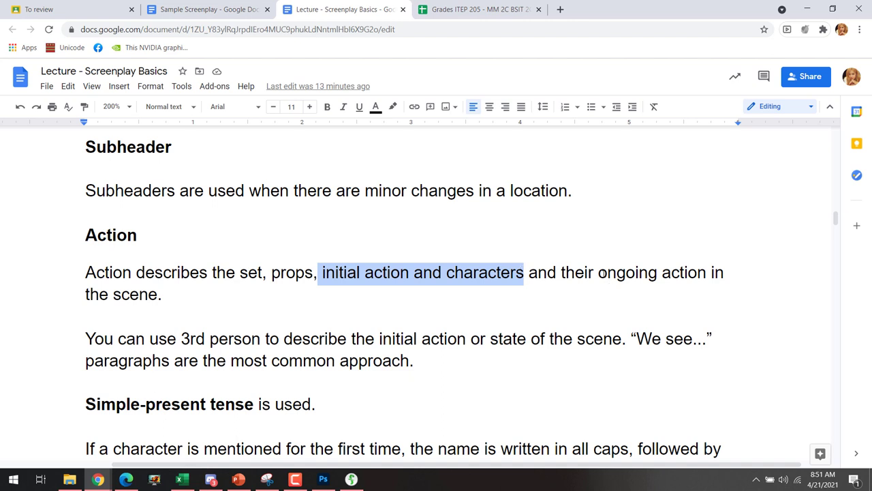
pyautogui.moveTo(598, 272); pyautogui.dragTo(714, 287)
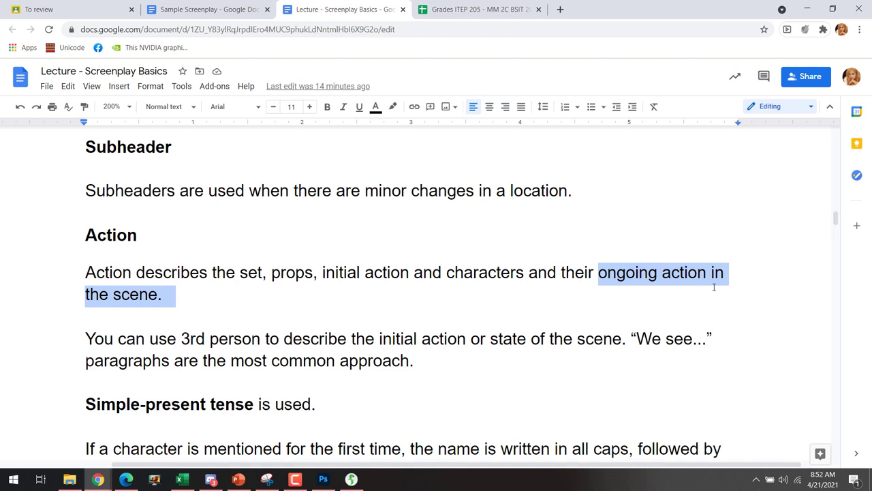
pyautogui.hotkey('alt', 'Tab')
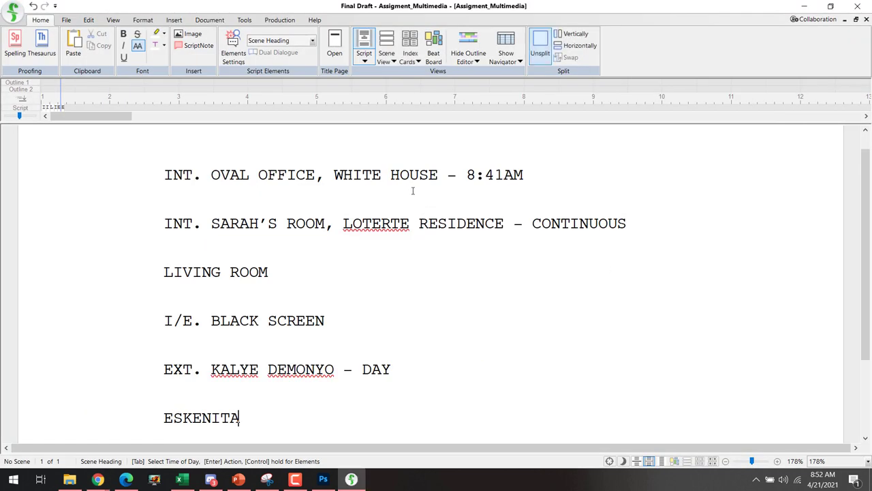
# - Type 'We can see the PRESIDENT looking out the window.' under the Oval Office heading
pyautogui.click(530, 177)
pyautogui.press('Return')
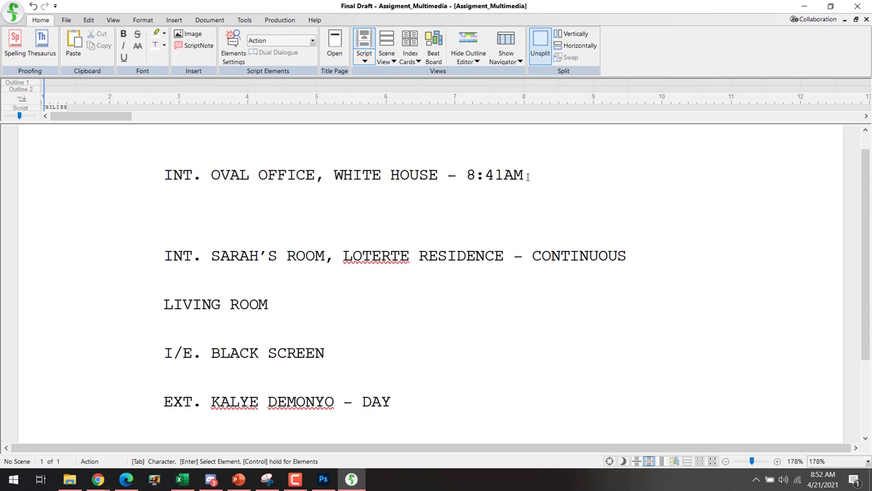
pyautogui.write('We can see ')
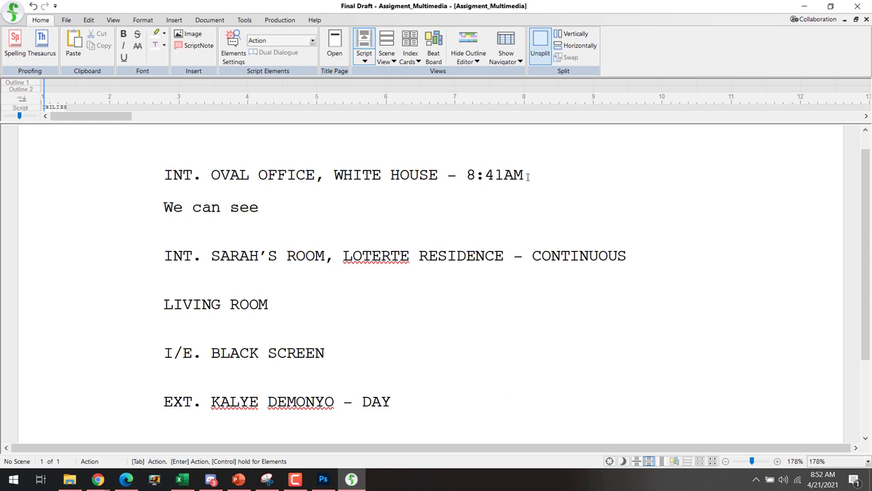
pyautogui.write('the PRESIDENT')
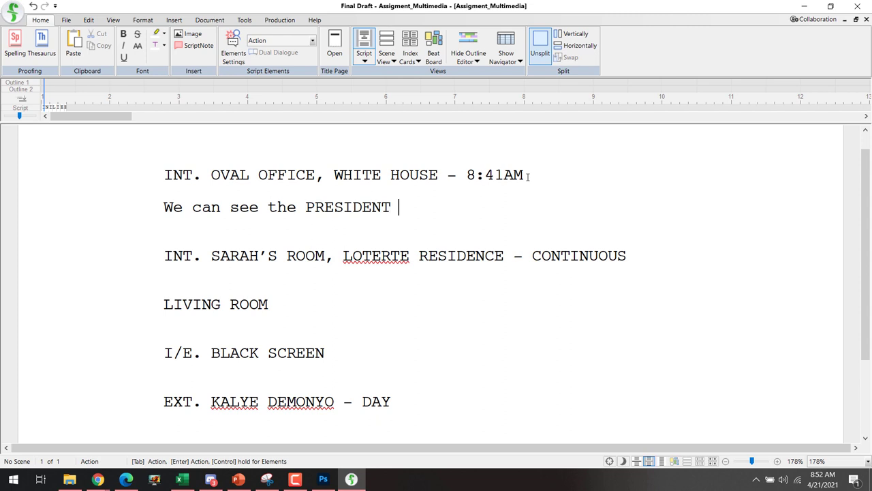
pyautogui.write('looking out the ')
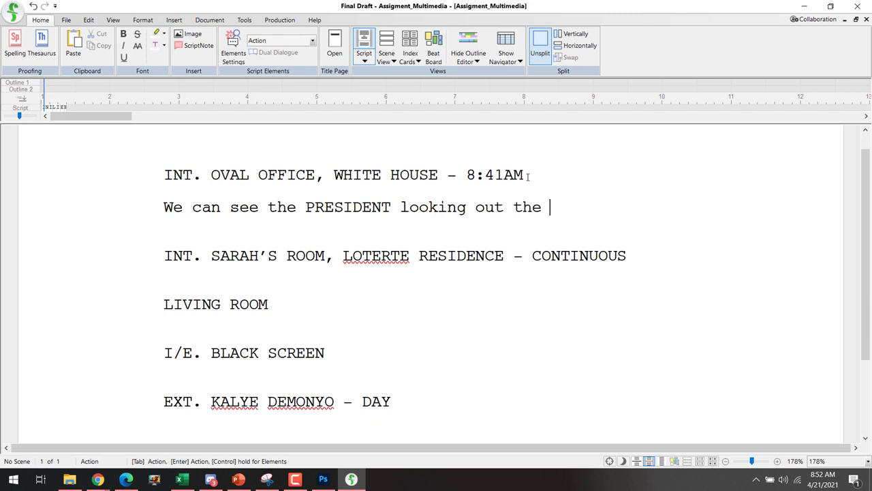
pyautogui.write('window.')
pyautogui.moveTo(315, 174); pyautogui.dragTo(163, 174)
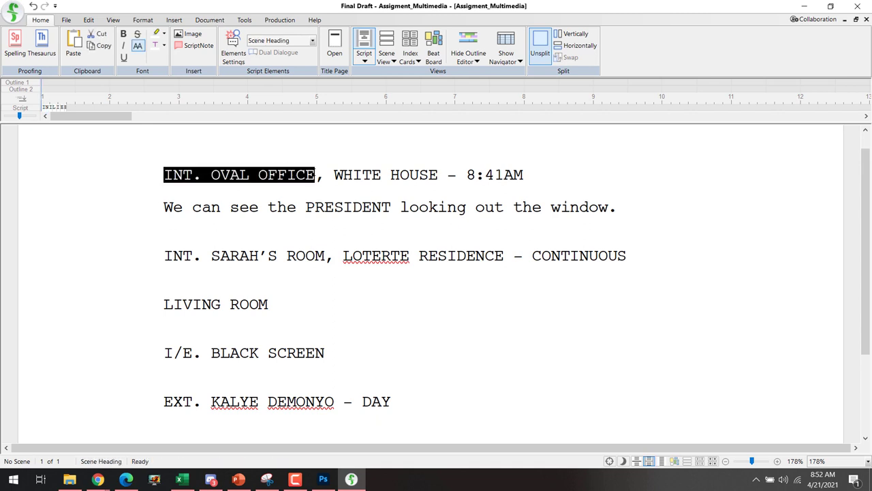
pyautogui.click(317, 176)
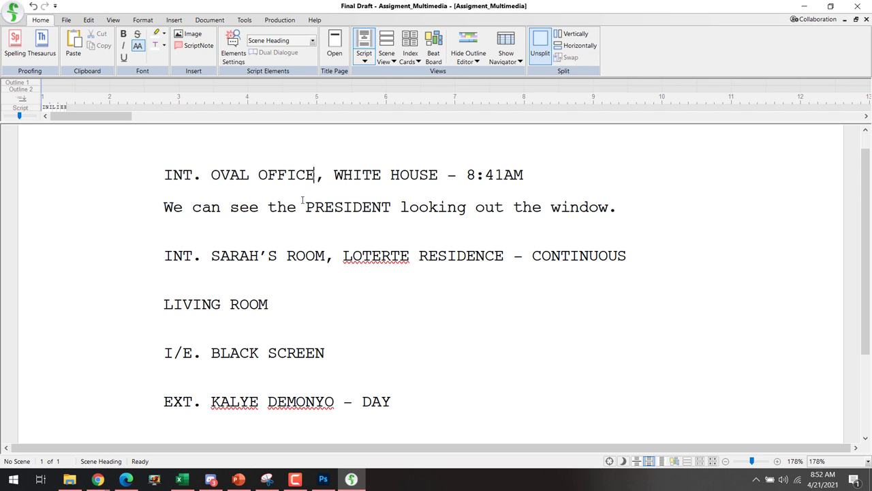
pyautogui.click(183, 207)
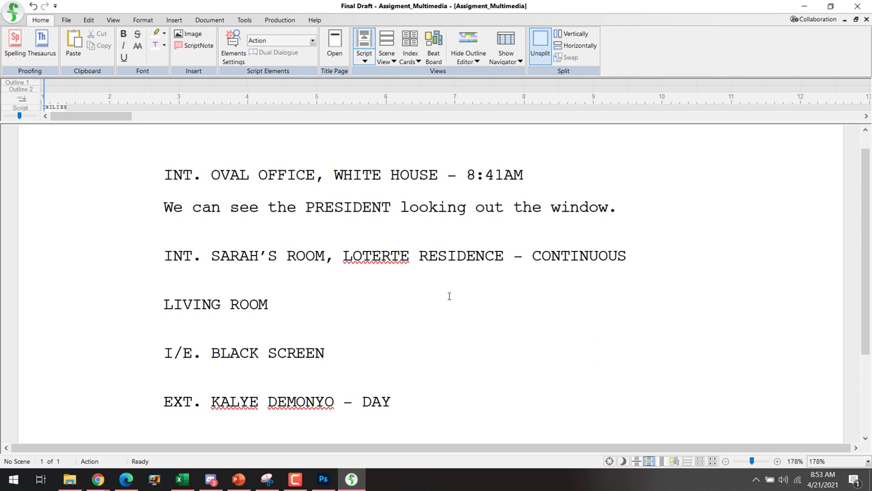
# - Open the Oval Office action line with 'A silver cylinder is on the table.'
pyautogui.write('At ')
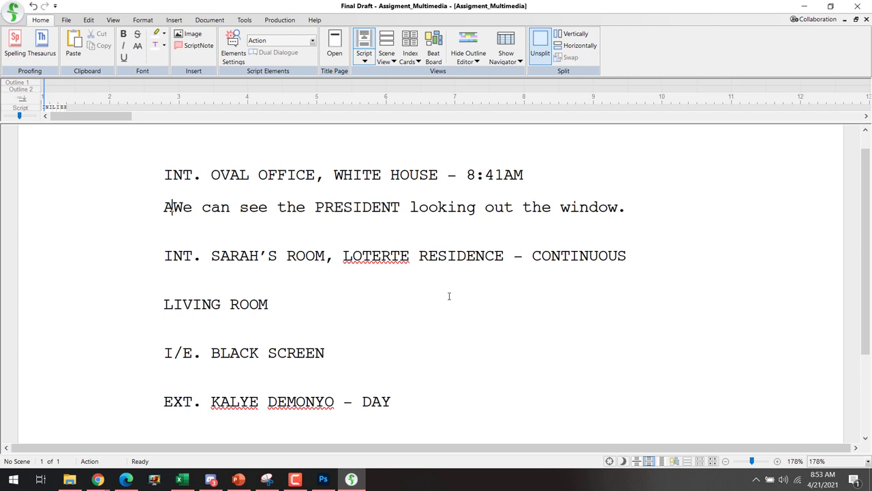
pyautogui.write('the table')
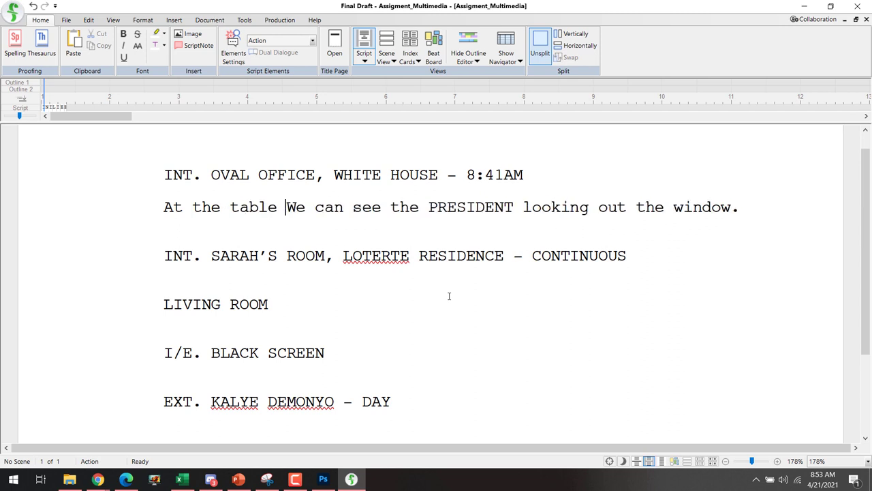
pyautogui.press('BackSpace')
pyautogui.write('we seWe')
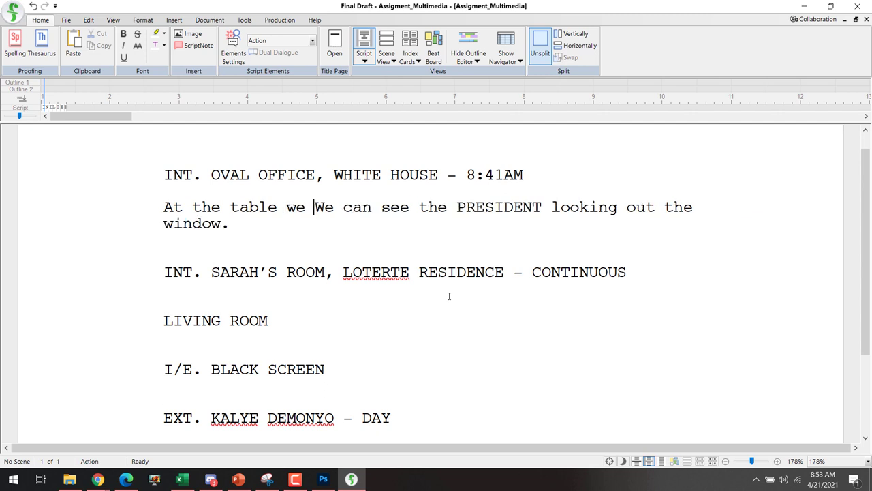
pyautogui.press('BackSpace')
pyautogui.press('BackSpace')
pyautogui.press('BackSpace')
pyautogui.press('BackSpace')
pyautogui.press('BackSpace')
pyautogui.press('BackSpace')
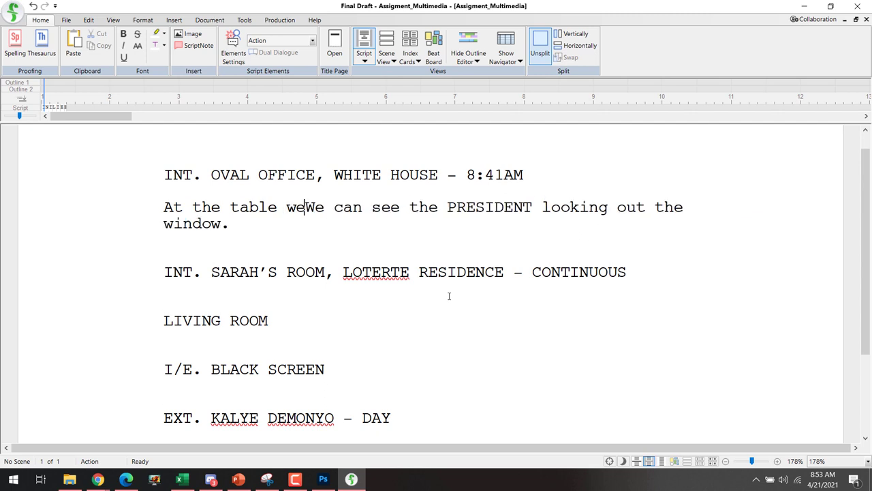
pyautogui.write('li')
pyautogui.press('BackSpace')
pyautogui.press('BackSpace')
pyautogui.press('BackSpace')
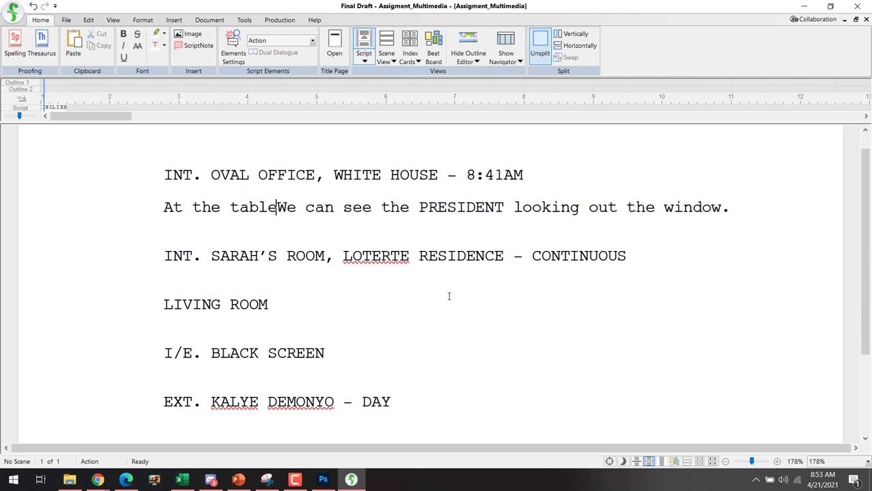
pyautogui.press('BackSpace')
pyautogui.press('BackSpace')
pyautogui.press('BackSpace')
pyautogui.press('BackSpace')
pyautogui.press('BackSpace')
pyautogui.press('BackSpace')
pyautogui.press('BackSpace')
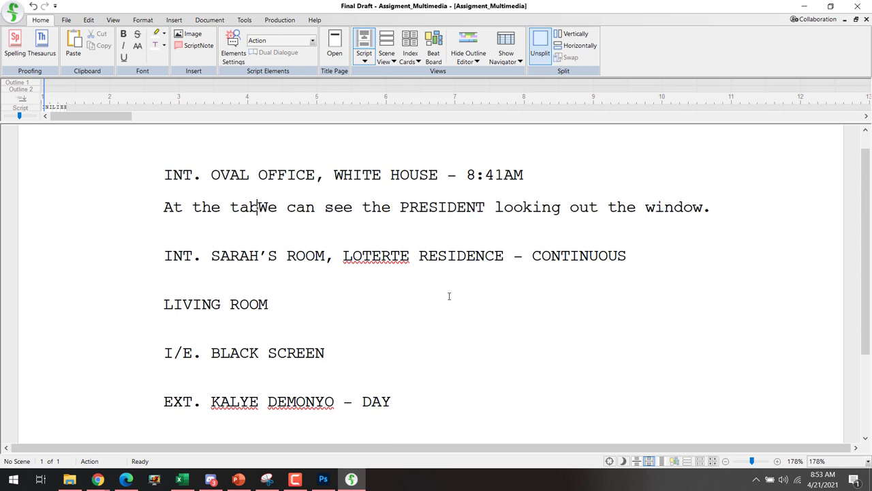
pyautogui.press('BackSpace')
pyautogui.press('BackSpace')
pyautogui.press('BackSpace')
pyautogui.press('BackSpace')
pyautogui.press('BackSpace')
pyautogui.press('BackSpace')
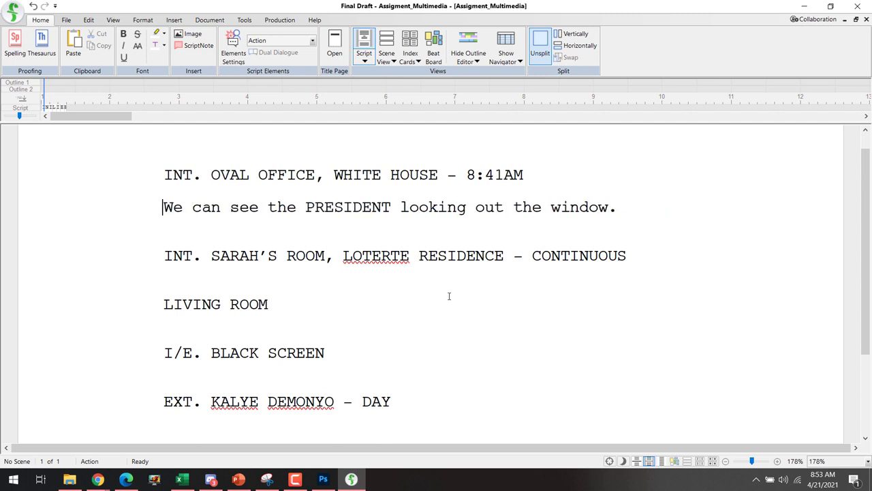
pyautogui.write('A ')
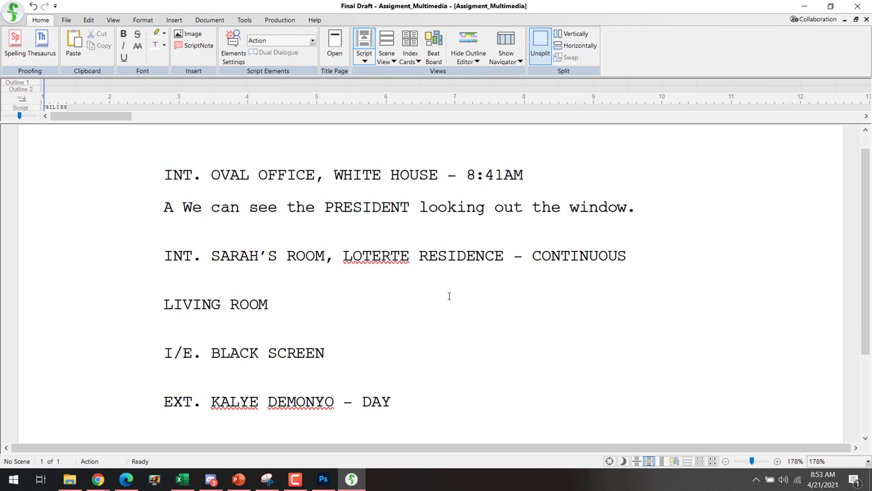
pyautogui.write('silver ')
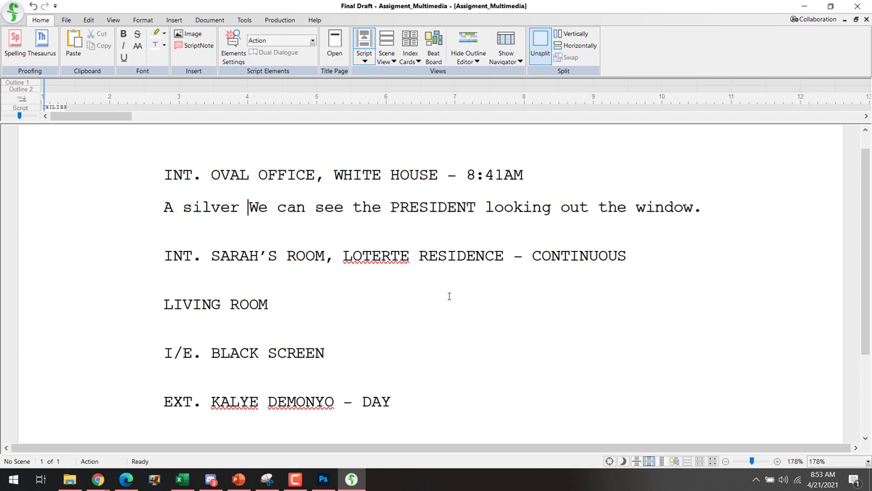
pyautogui.write('cylinder')
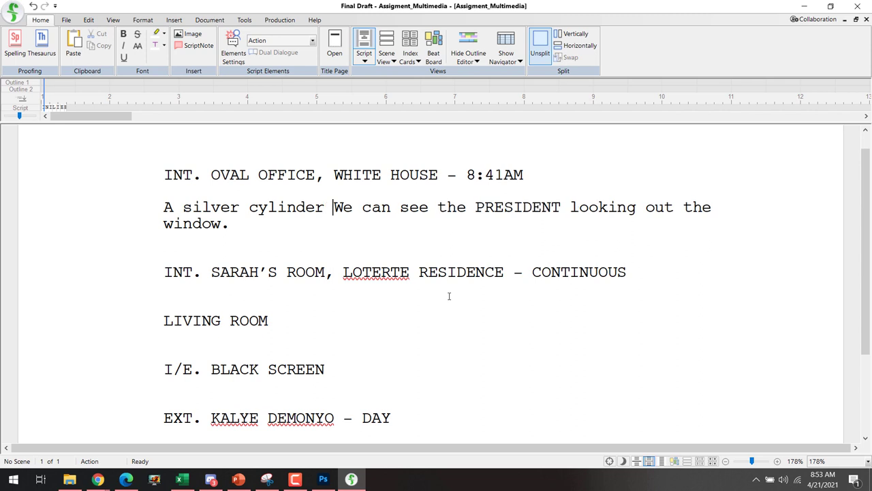
pyautogui.write(' is ')
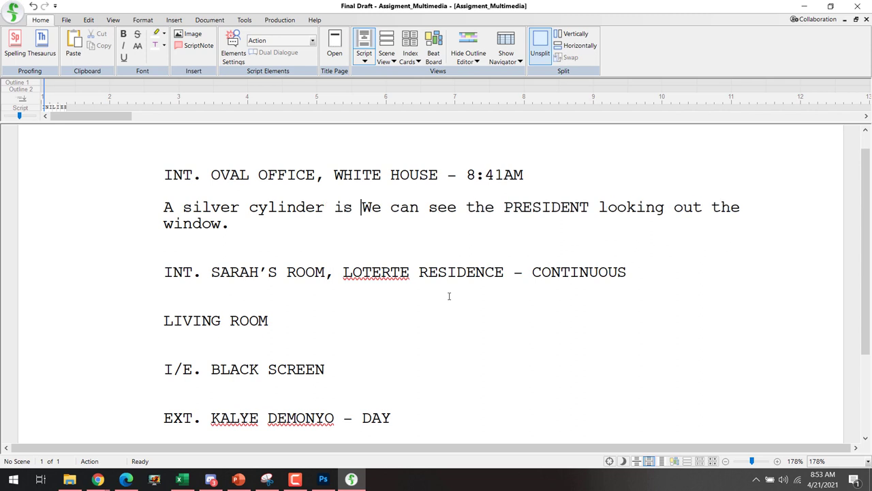
pyautogui.write('on the ')
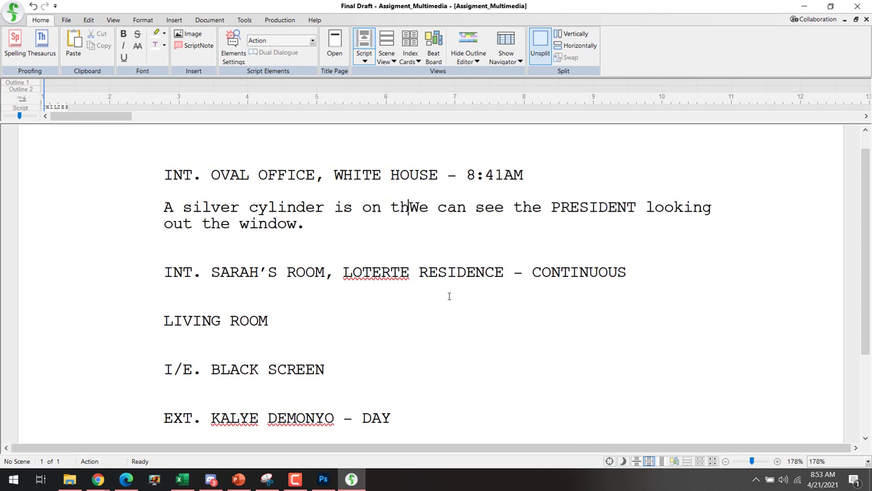
pyautogui.write('table.')
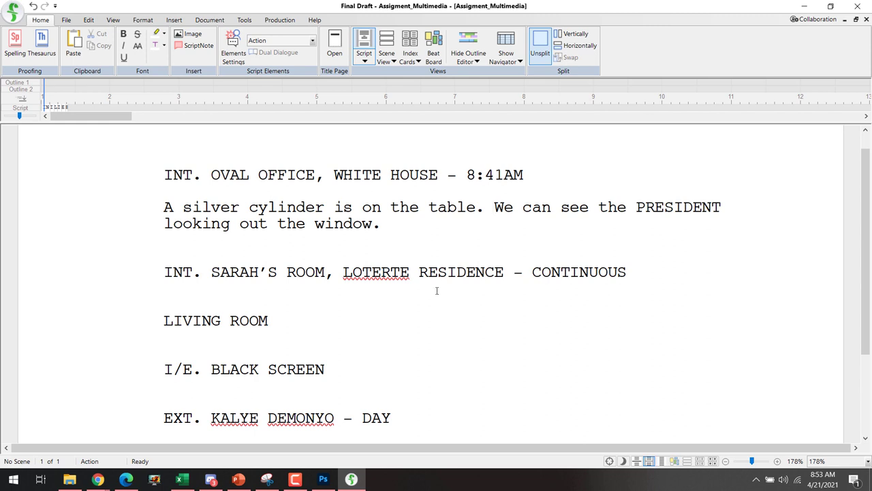
pyautogui.moveTo(488, 208); pyautogui.dragTo(164, 208)
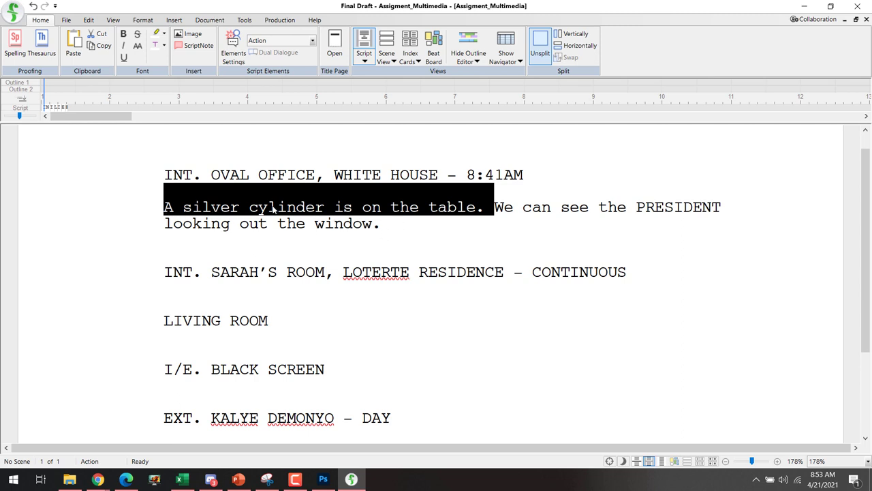
# - Append 'The PRESIDENT turns his head to glance at the object on his table. He looks worried.'
pyautogui.click(400, 224)
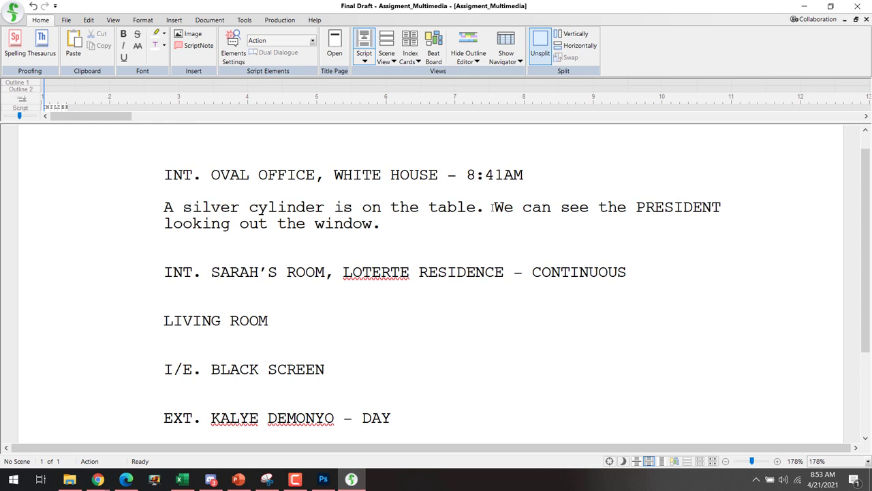
pyautogui.click(409, 223)
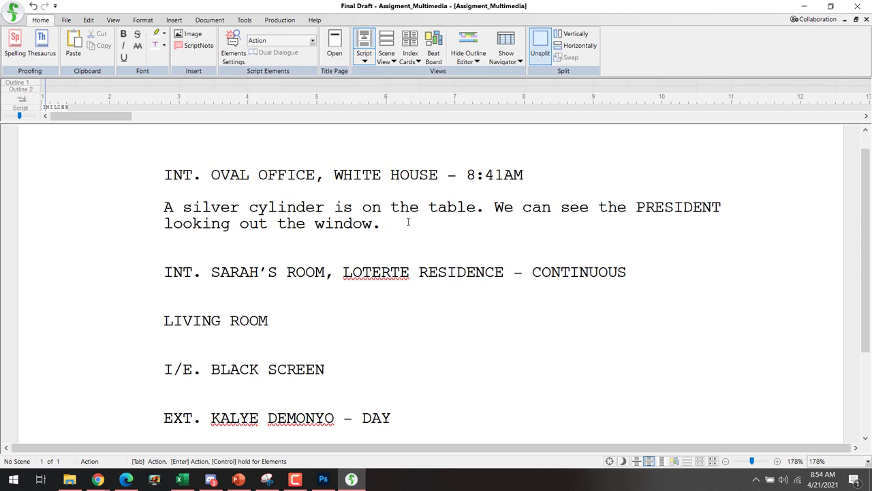
pyautogui.write('PRESE')
pyautogui.hotkey('ctrl', 'Left')
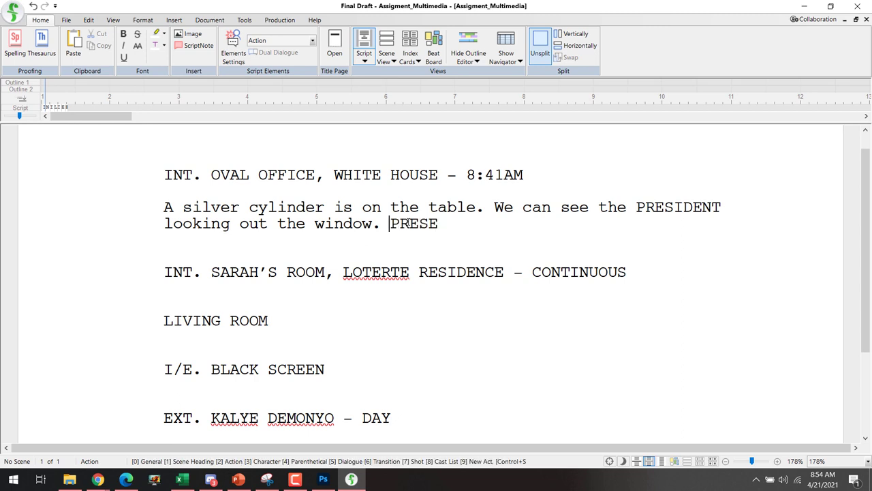
pyautogui.write('The')
pyautogui.hotkey('ctrl', 'Right')
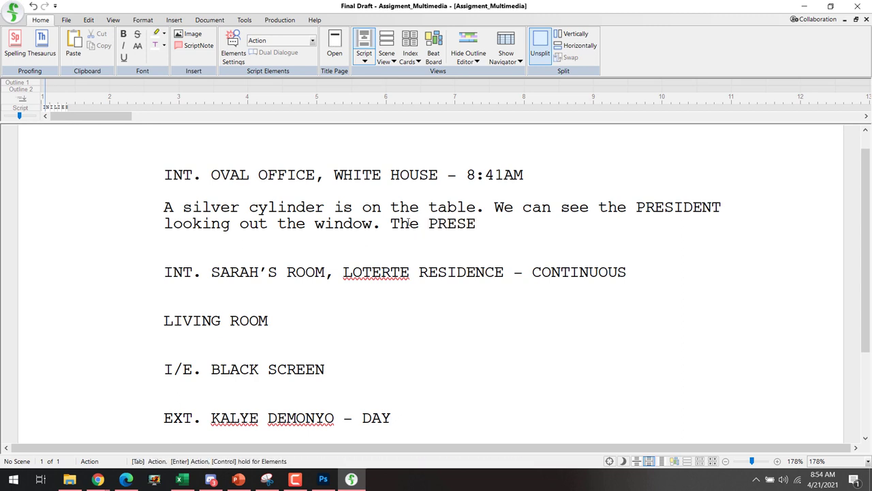
pyautogui.press('BackSpace')
pyautogui.write('IDENT turn')
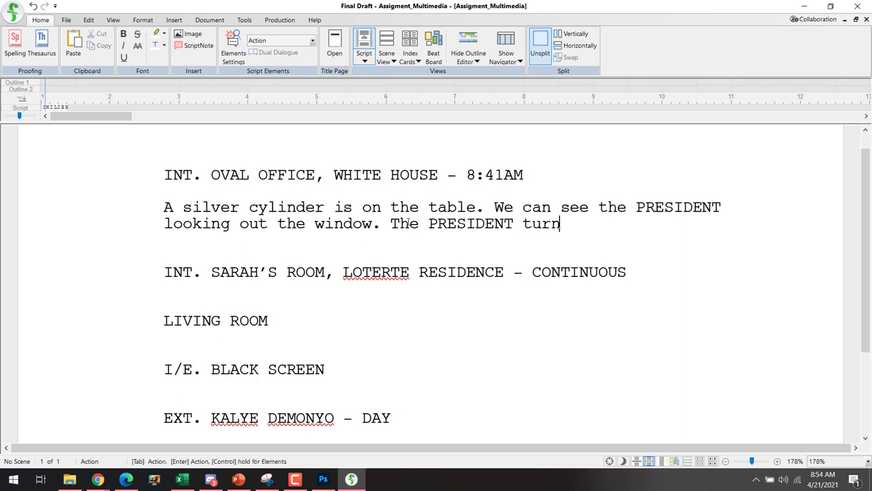
pyautogui.write('s his head')
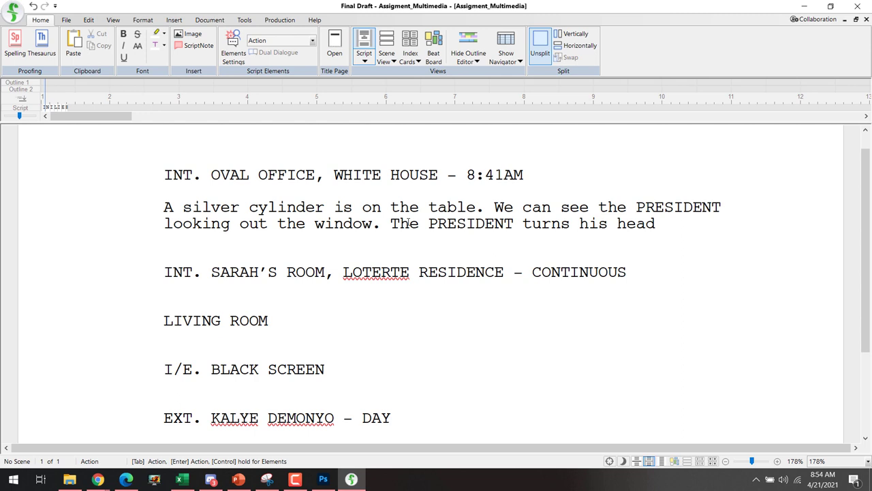
pyautogui.write(' to ')
pyautogui.write('glance at t')
pyautogui.write('he ')
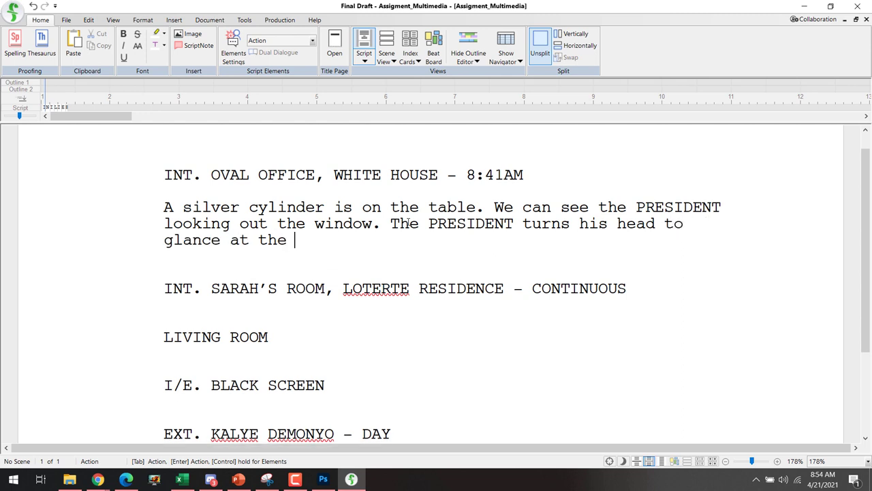
pyautogui.write('object on hi')
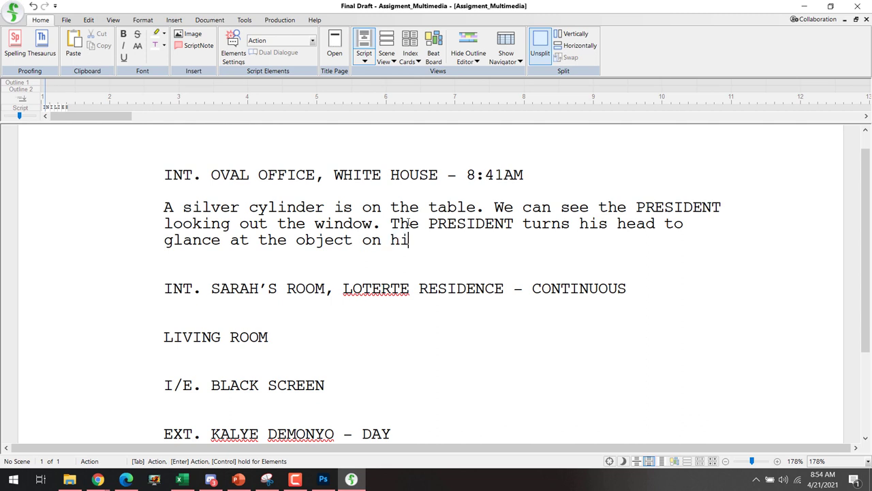
pyautogui.write('s table. He looks worried.')
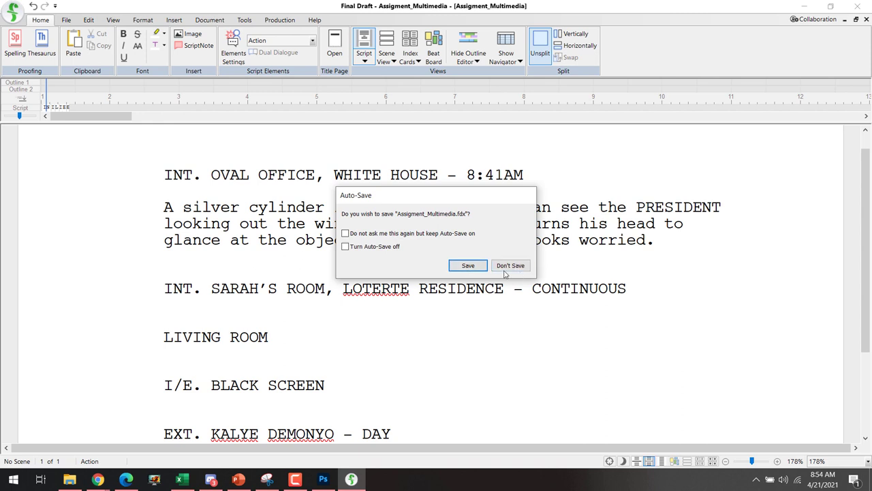
pyautogui.click(480, 266)
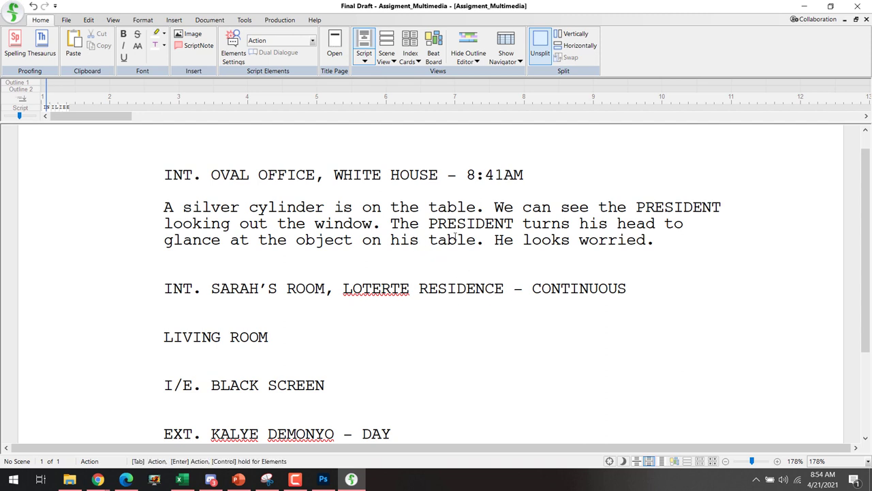
pyautogui.doubleClick(302, 174)
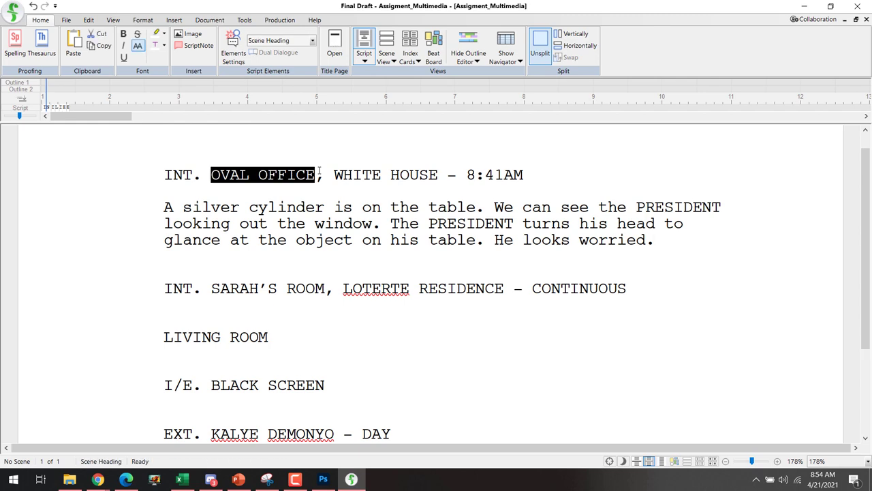
pyautogui.scroll(-1, 324, 175)
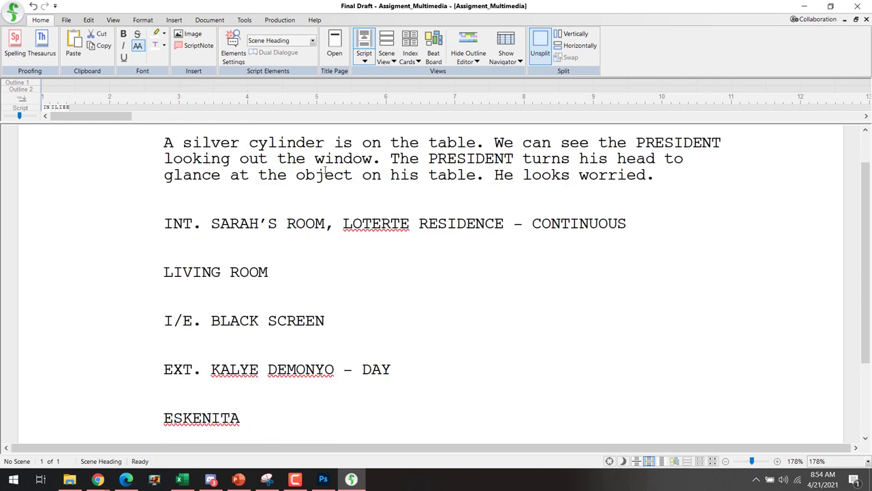
pyautogui.scroll(1, 436, 272)
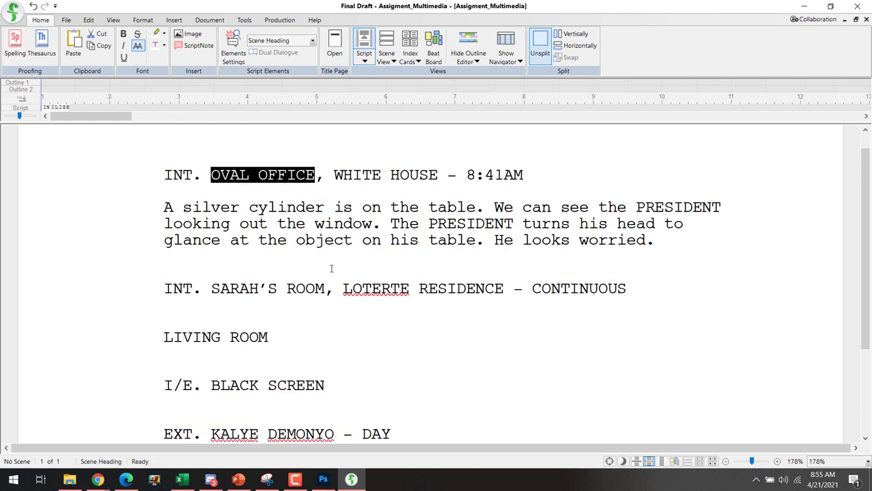
pyautogui.doubleClick(317, 306)
pyautogui.click(274, 317)
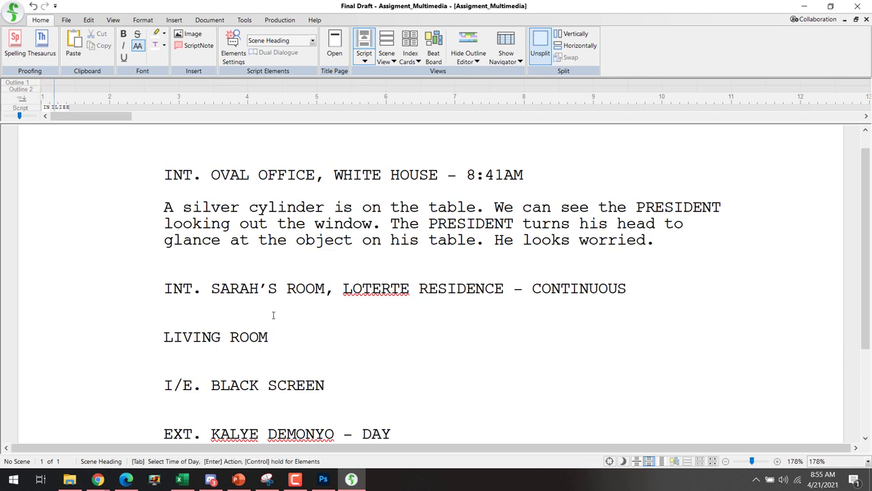
pyautogui.click(628, 289)
# - Begin the Sarah's room action stating the room's walls are wooden pink
pyautogui.press('Return')
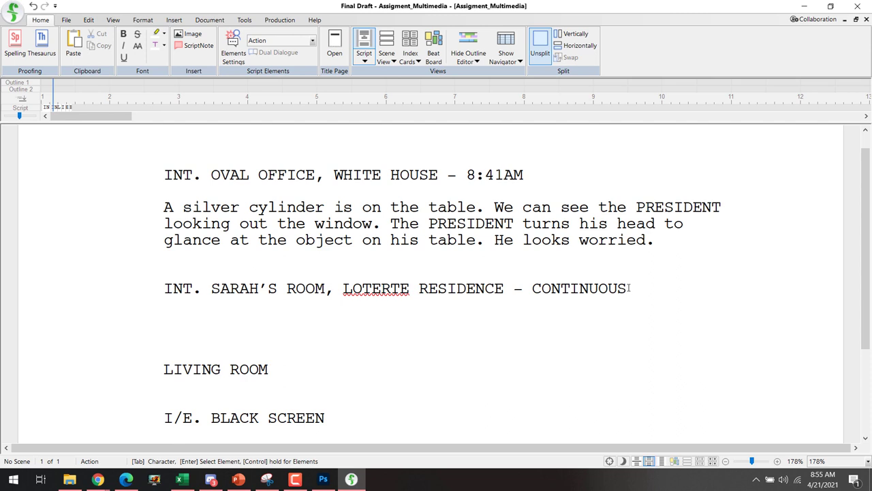
pyautogui.press('Return')
pyautogui.write('The')
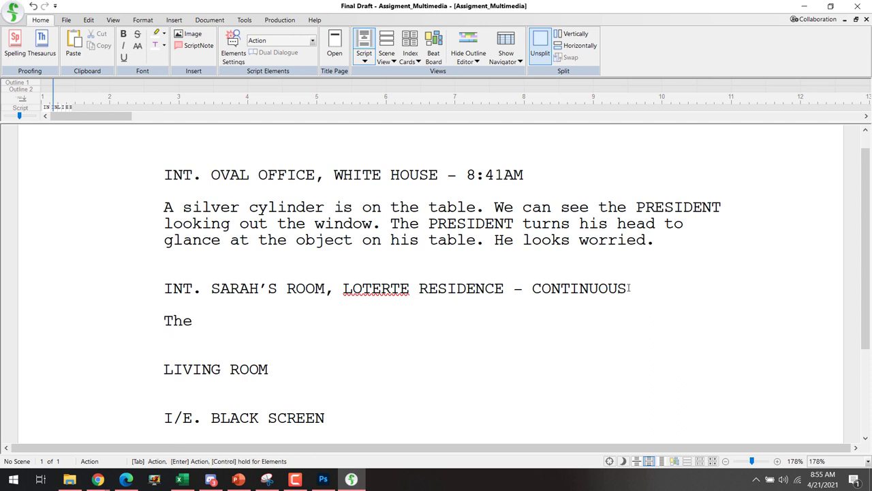
pyautogui.press('BackSpace')
pyautogui.press('BackSpace')
pyautogui.press('BackSpace')
pyautogui.press('BackSpace')
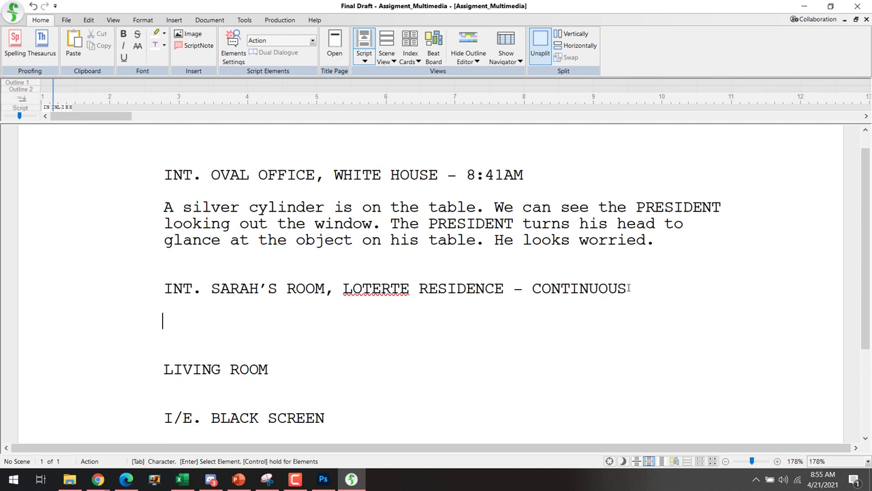
pyautogui.write('The ')
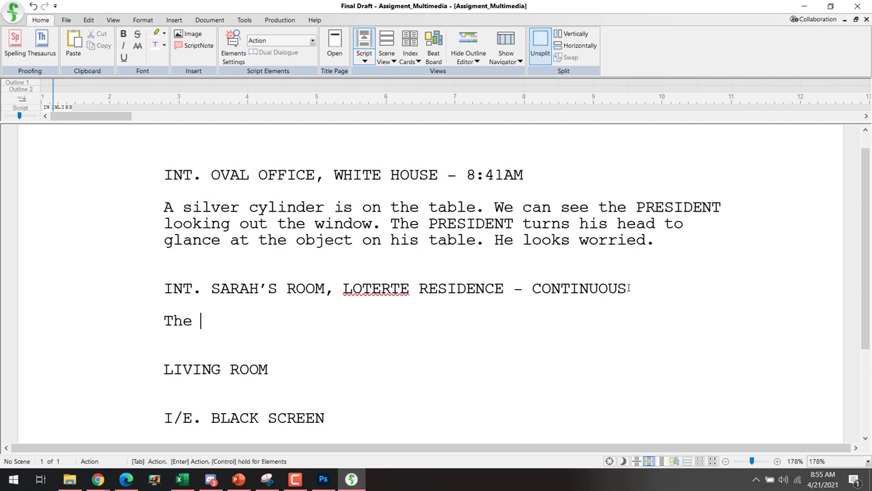
pyautogui.write('walls cf the roo')
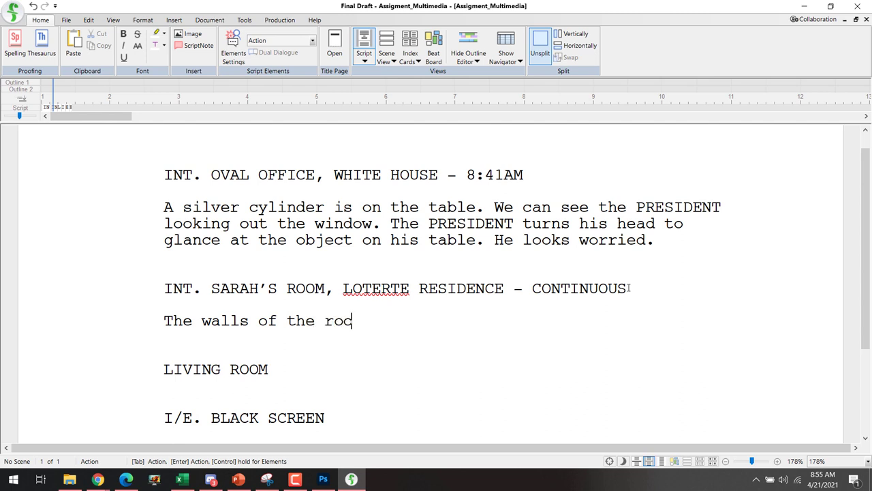
pyautogui.write('m is pink')
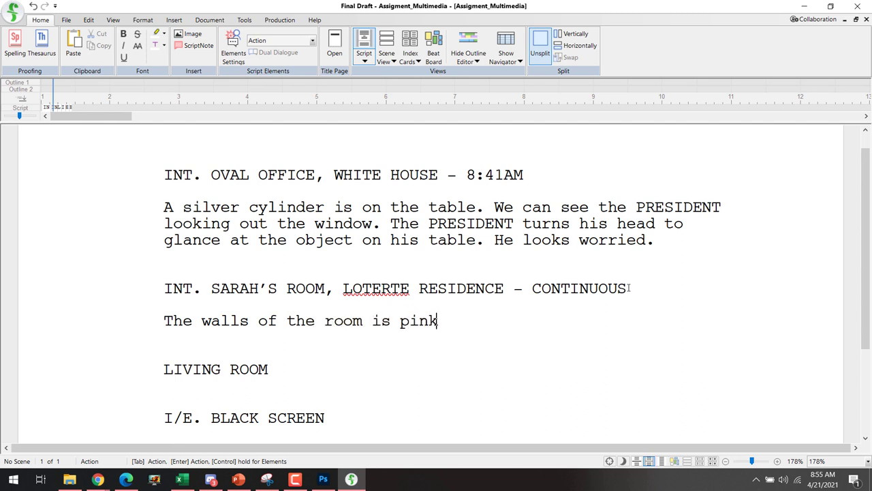
pyautogui.write('. We')
pyautogui.hotkey('ctrl', 'Left')
pyautogui.hotkey('ctrl', 'Left')
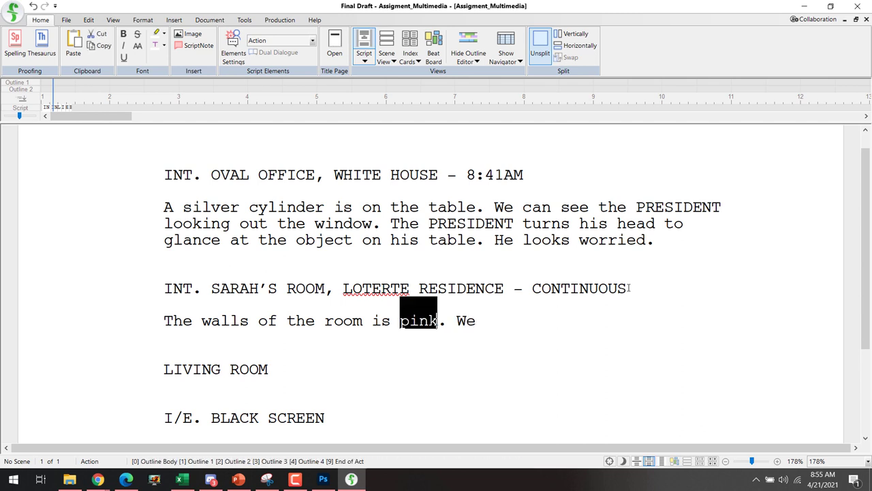
pyautogui.press('Right')
pyautogui.press('Right')
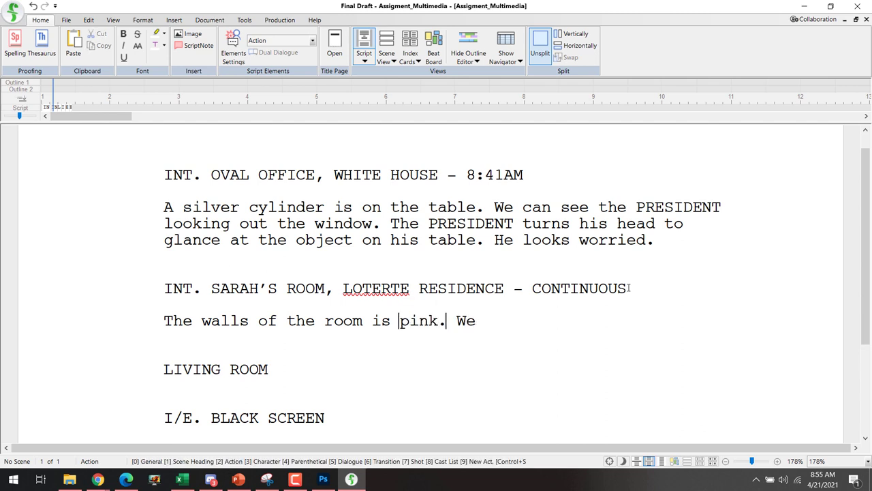
pyautogui.click(399, 320)
pyautogui.write('wooden')
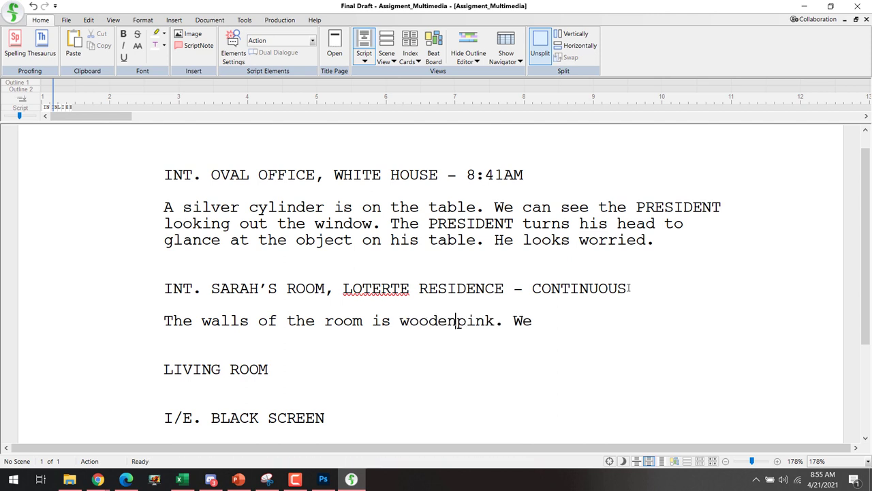
pyautogui.press('Right')
pyautogui.press('Right')
pyautogui.press('Right')
pyautogui.press('Right')
pyautogui.press('Right')
pyautogui.press('Right')
pyautogui.press('Right')
pyautogui.press('Right')
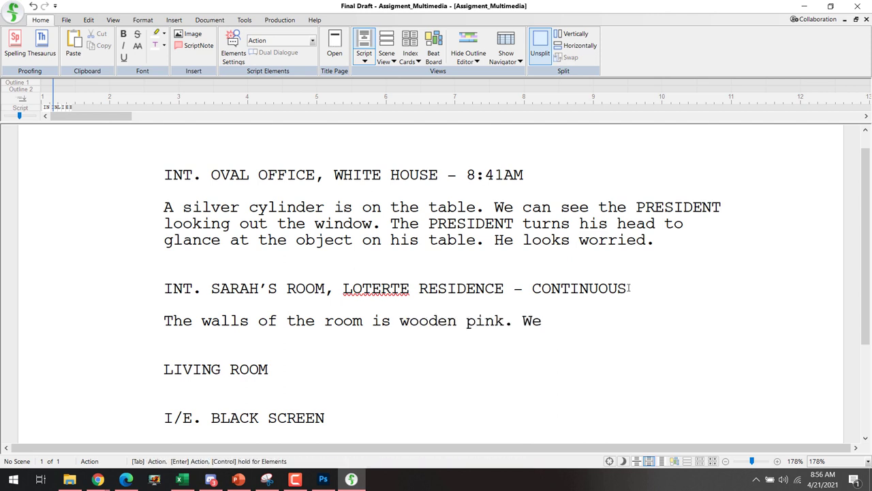
pyautogui.press('BackSpace')
pyautogui.press('BackSpace')
pyautogui.press('BackSpace')
# - Add a guitar in the corner near the window and a dead body on the floor
pyautogui.write('There')
pyautogui.press('BackSpace')
pyautogui.press('BackSpace')
pyautogui.write('e is a guiat')
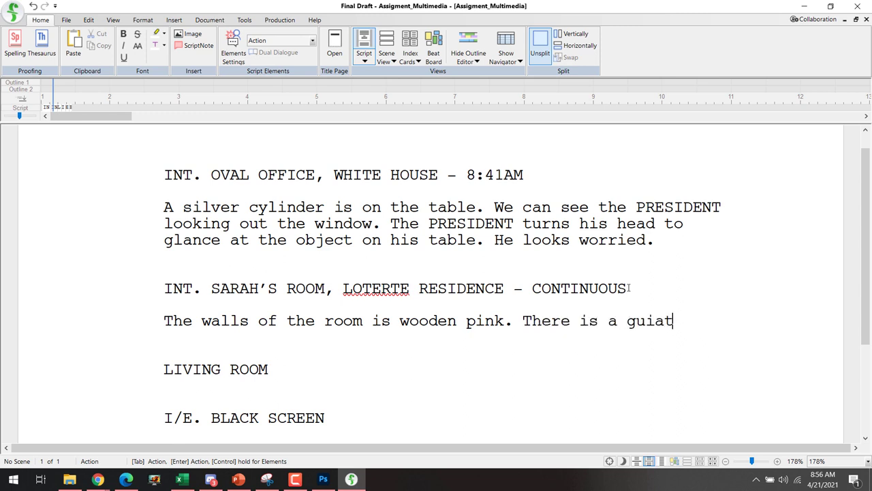
pyautogui.write('r')
pyautogui.press('BackSpace')
pyautogui.press('BackSpace')
pyautogui.press('BackSpace')
pyautogui.press('BackSpace')
pyautogui.write('tar at the con')
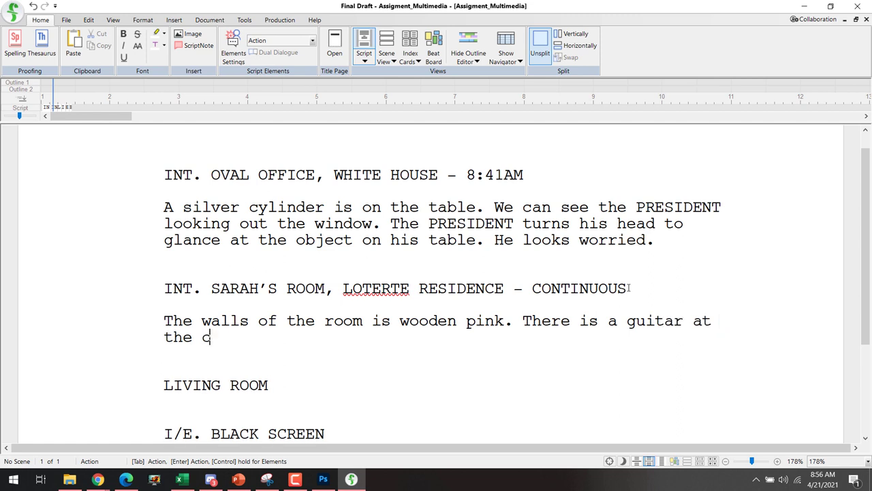
pyautogui.press('BackSpace')
pyautogui.write('r')
pyautogui.write('der')
pyautogui.press('BackSpace')
pyautogui.press('BackSpace')
pyautogui.press('BackSpace')
pyautogui.write('ner newar')
pyautogui.press('BackSpace')
pyautogui.press('BackSpace')
pyautogui.press('BackSpace')
pyautogui.write('ar th')
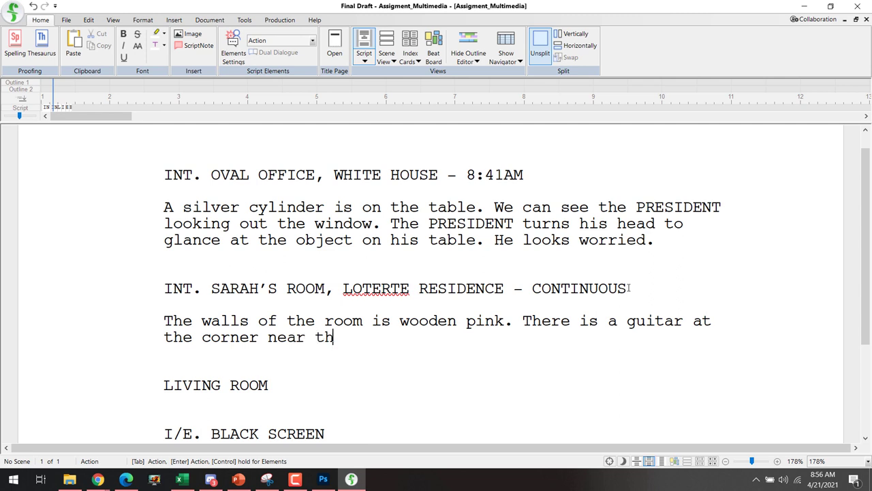
pyautogui.write('e window.')
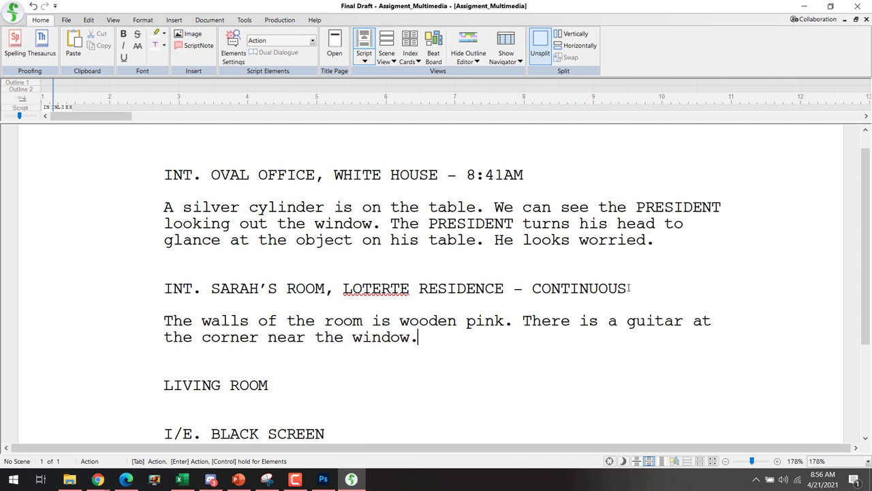
pyautogui.write(' There is a dead')
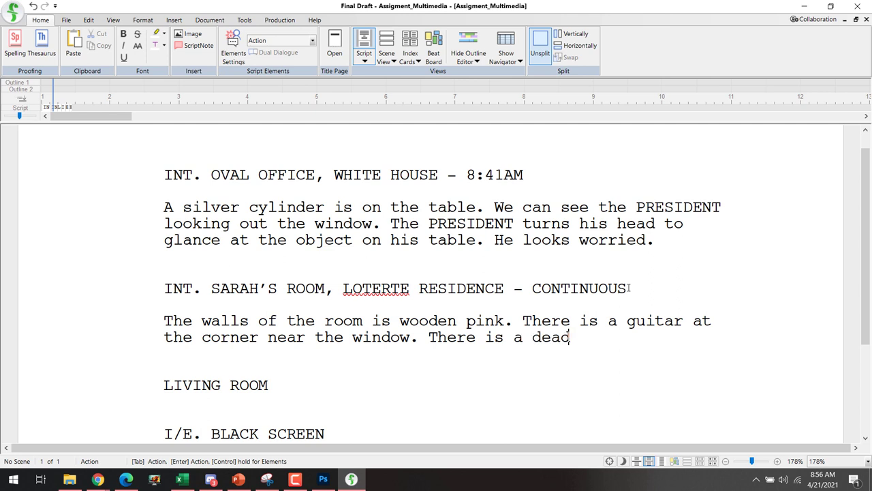
pyautogui.write(' body on ')
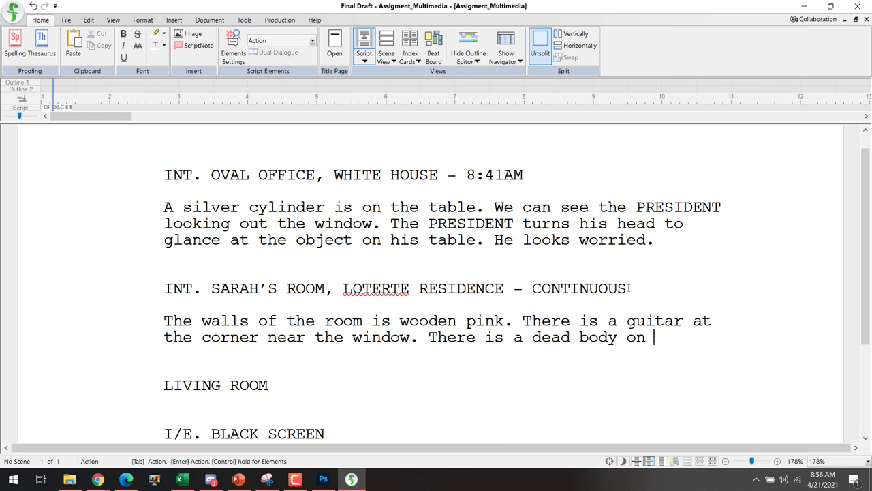
pyautogui.write('the floor.')
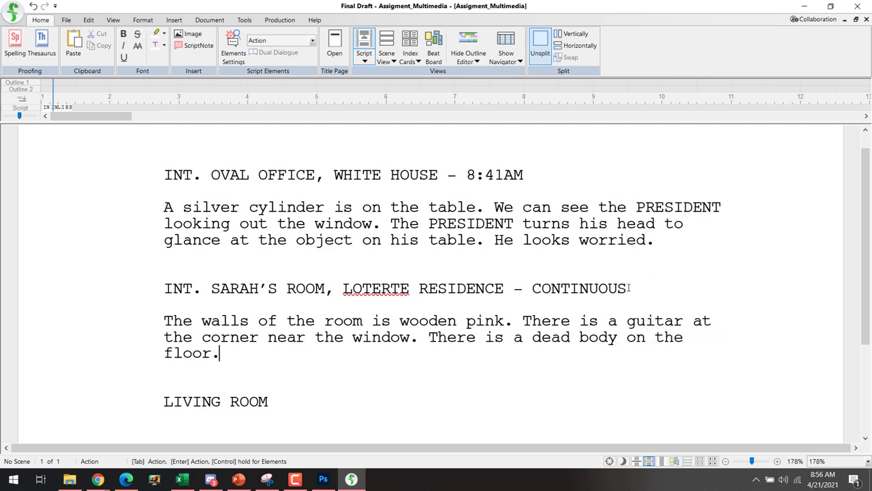
pyautogui.write(' Aside fr')
# - Finish with 'The room is clean except for a couple drops of blood.'
pyautogui.press('BackSpace')
pyautogui.press('BackSpace')
pyautogui.press('BackSpace')
pyautogui.press('BackSpace')
pyautogui.press('BackSpace')
pyautogui.press('BackSpace')
pyautogui.press('BackSpace')
pyautogui.press('BackSpace')
pyautogui.hotkey('ctrl', 'shift', 'Left')
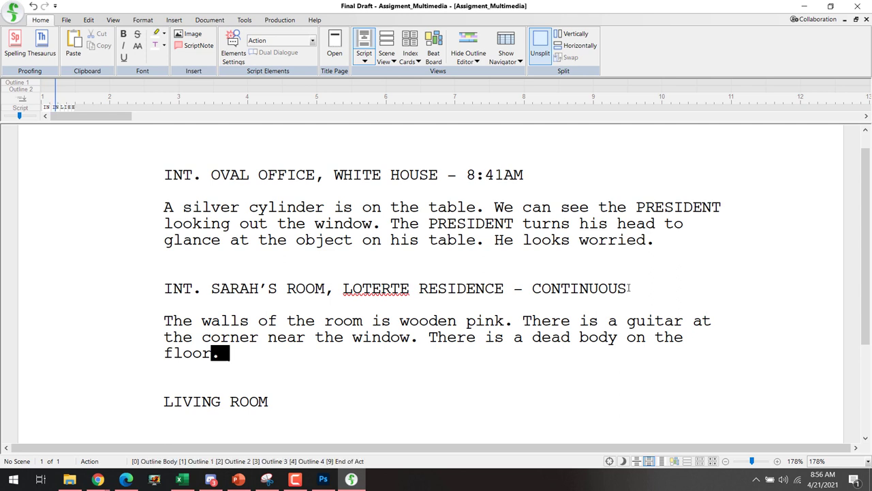
pyautogui.press('Down')
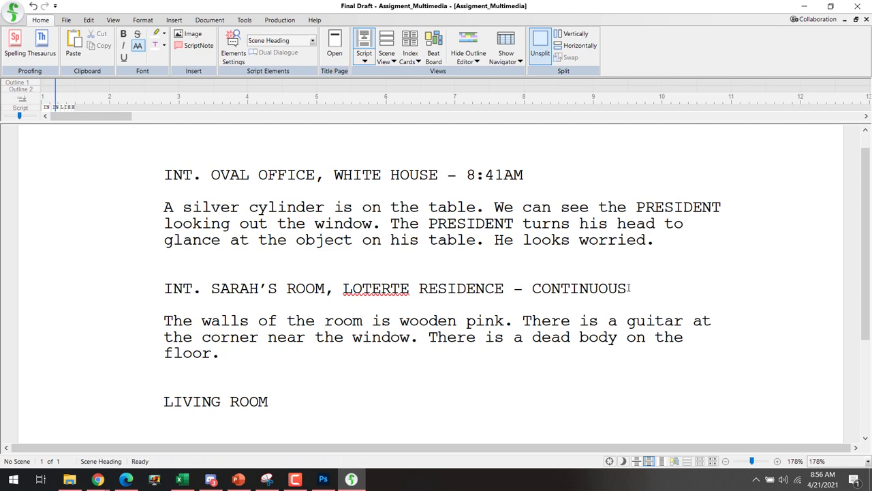
pyautogui.write('TH')
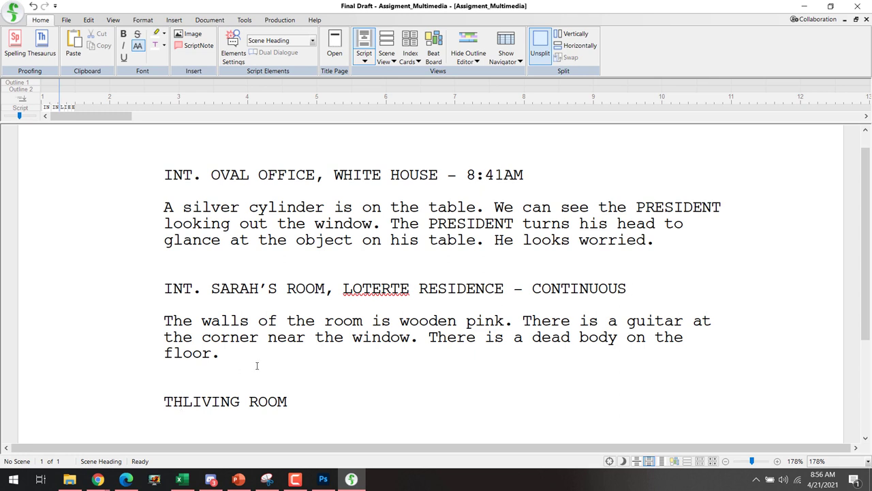
pyautogui.hotkey('ctrl', 'z')
pyautogui.click(255, 355)
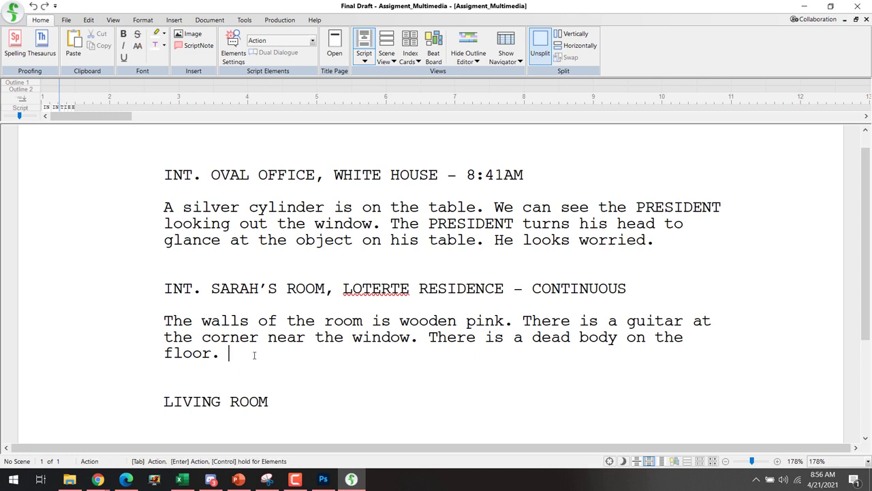
pyautogui.write('The room is clean exc')
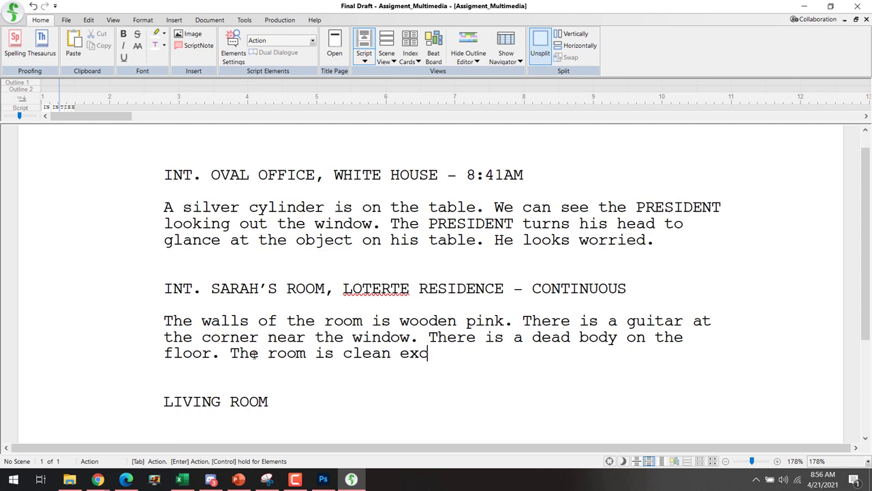
pyautogui.write('ept for a ')
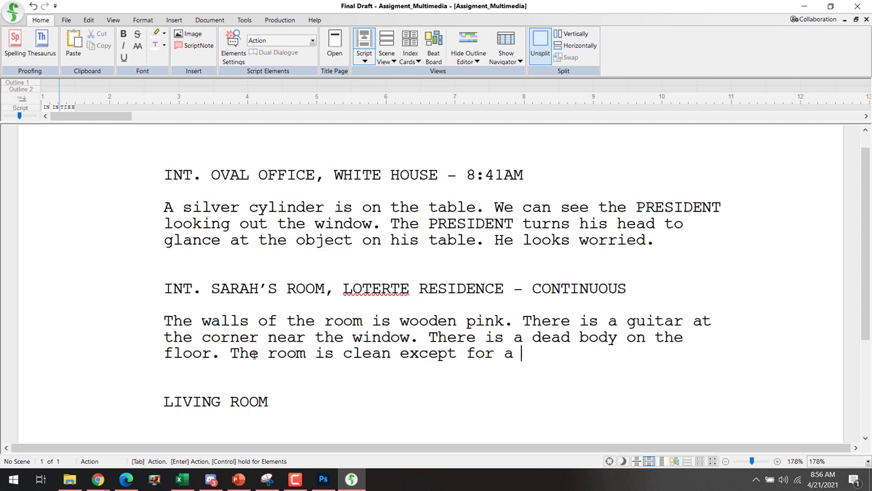
pyautogui.write('couple drops of blooe')
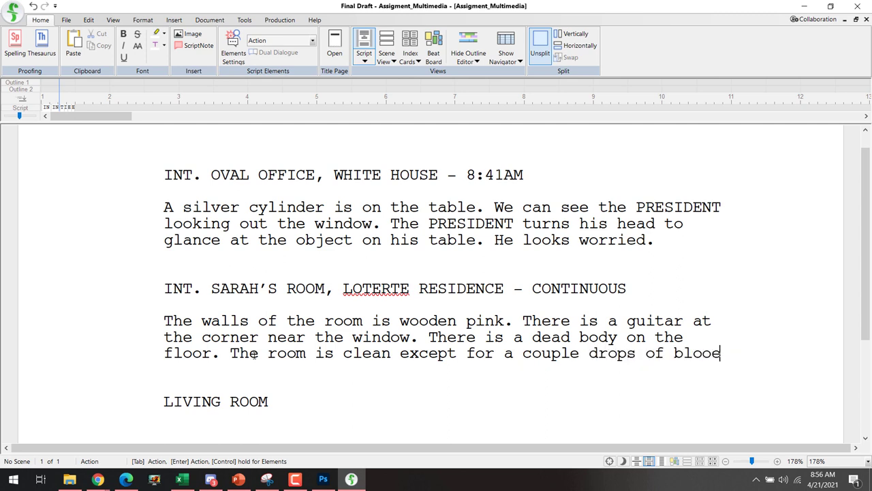
pyautogui.press('BackSpace')
pyautogui.write('d.')
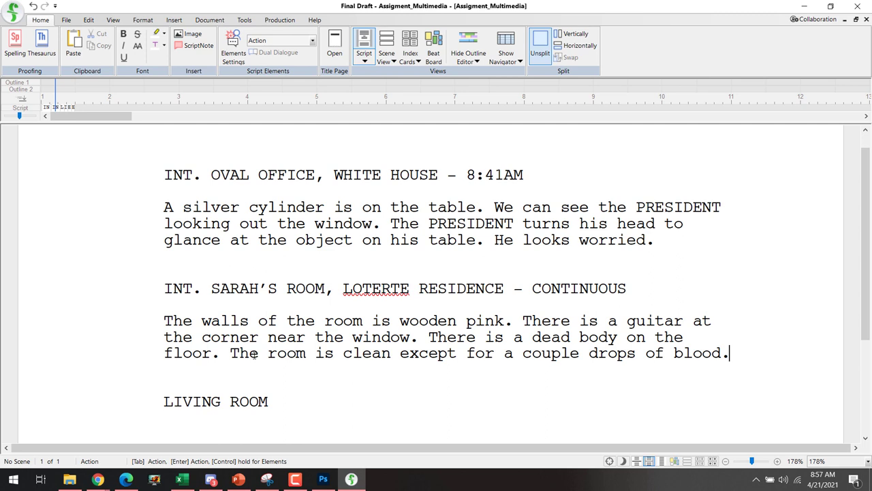
# - After 'blood.', write 'We see SARAH sitting on her bed with her laptop.'
pyautogui.write('We see ')
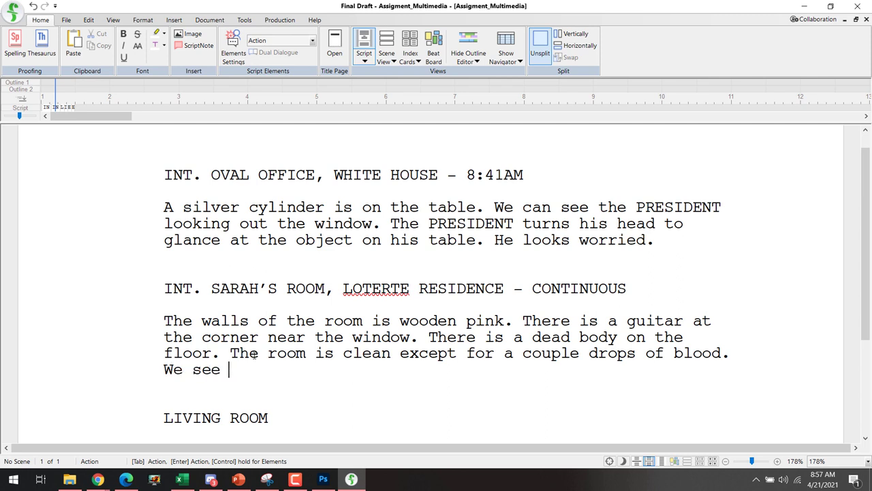
pyautogui.write('SARAH')
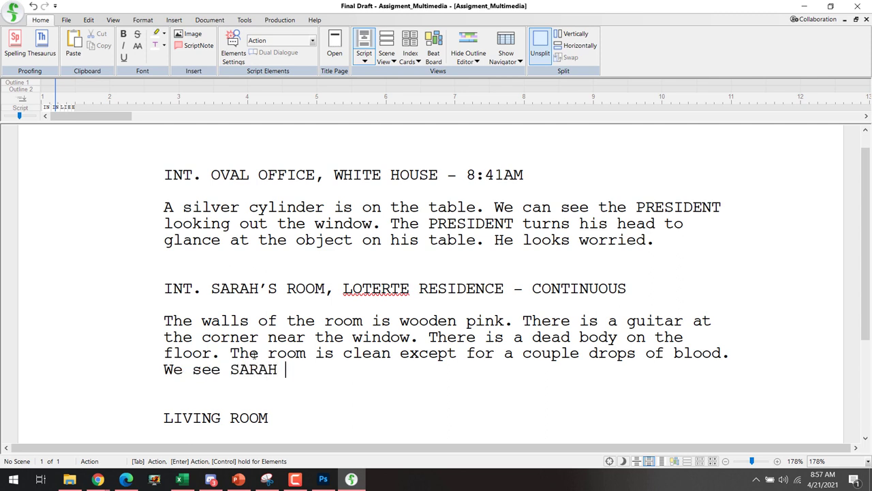
pyautogui.press('BackSpace')
pyautogui.write('si')
pyautogui.write('t')
pyautogui.write('in')
pyautogui.press('BackSpace')
pyautogui.press('BackSpace')
pyautogui.write('t')
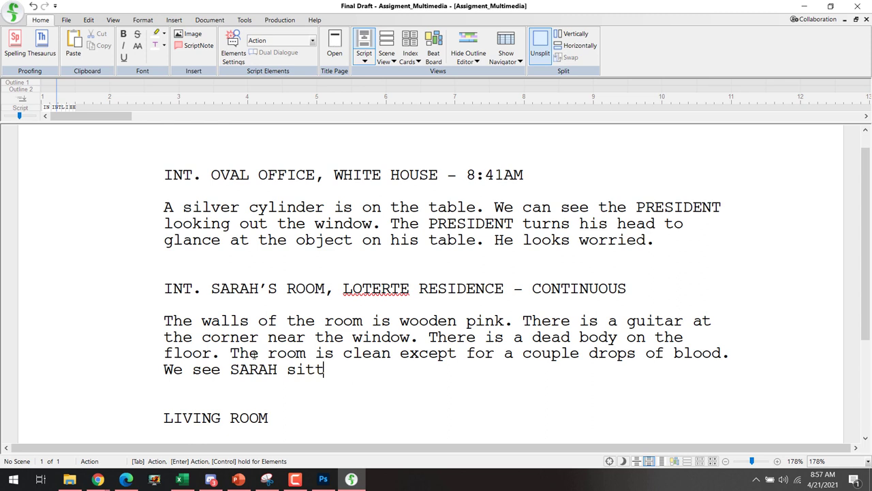
pyautogui.write('ing on her bed')
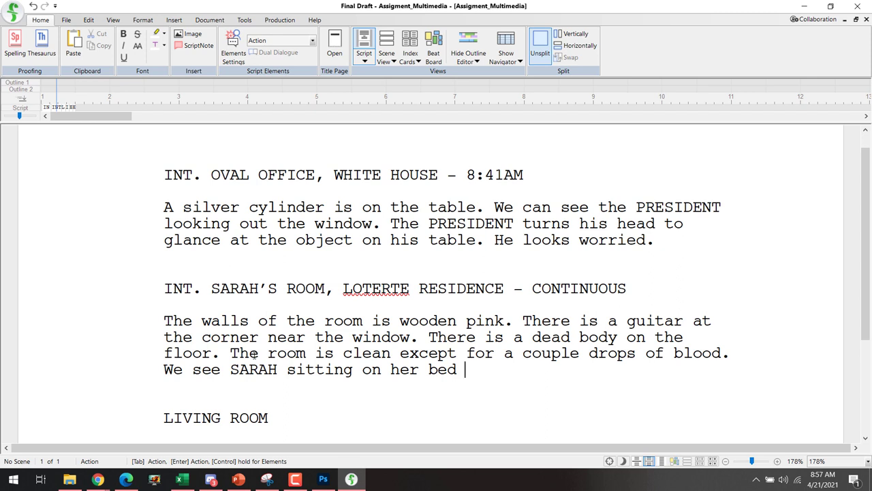
pyautogui.write('with her lapto')
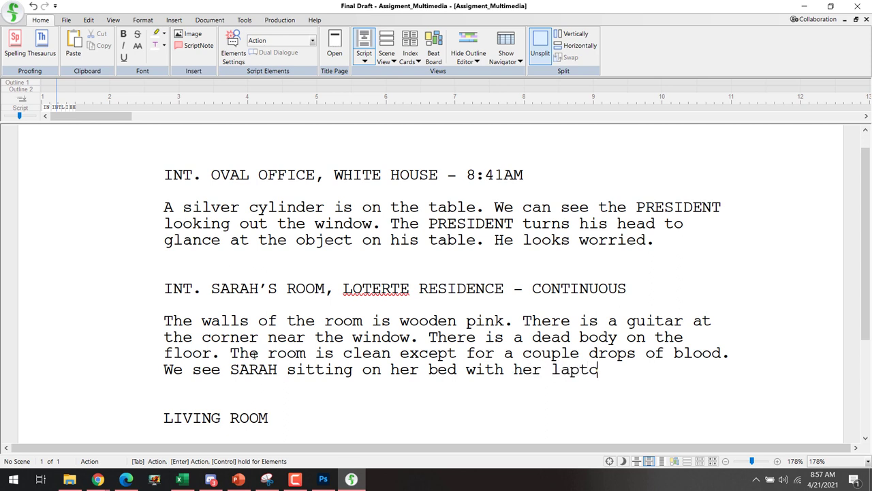
pyautogui.write('p.')
# - Replace 'laptop' with 'mobile phone' and begin the next sentence 'She is currently'
pyautogui.press('Left')
pyautogui.press('Left')
pyautogui.hotkey('ctrl', 'shift', 'Left')
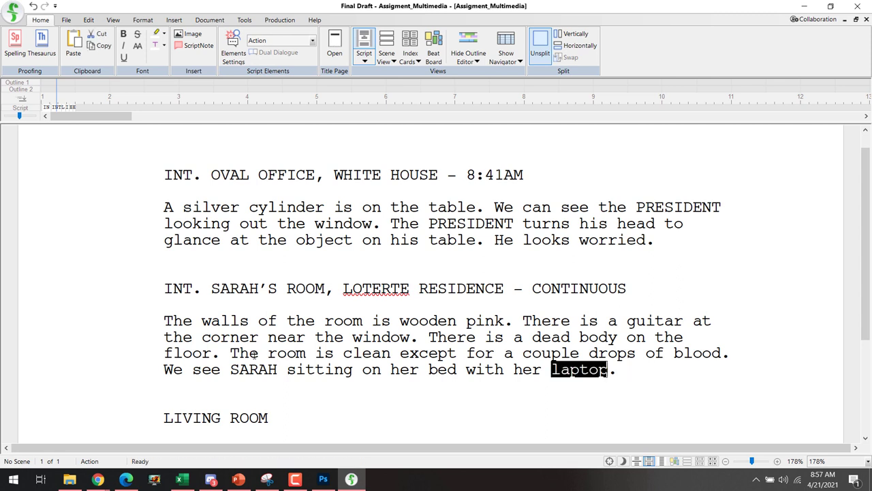
pyautogui.write('mobile phone')
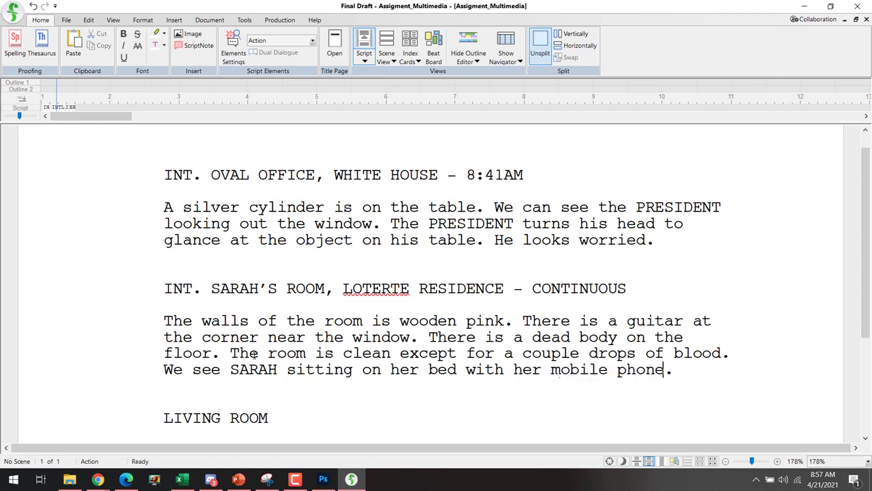
pyautogui.press('Right')
pyautogui.press('Right')
pyautogui.write('She is currently')
pyautogui.doubleClick(242, 386)
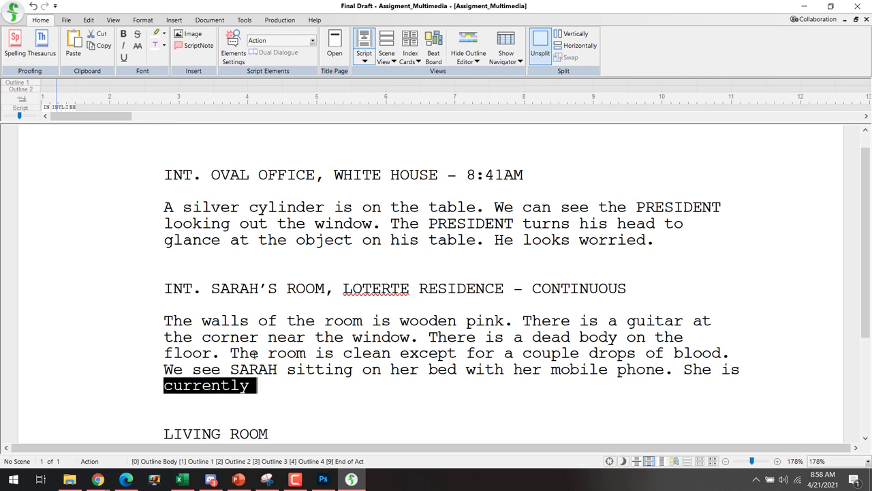
# - Remove 'currently' so the sentence reads 'She is on a video conference.'
pyautogui.press('BackSpace')
pyautogui.write('on ')
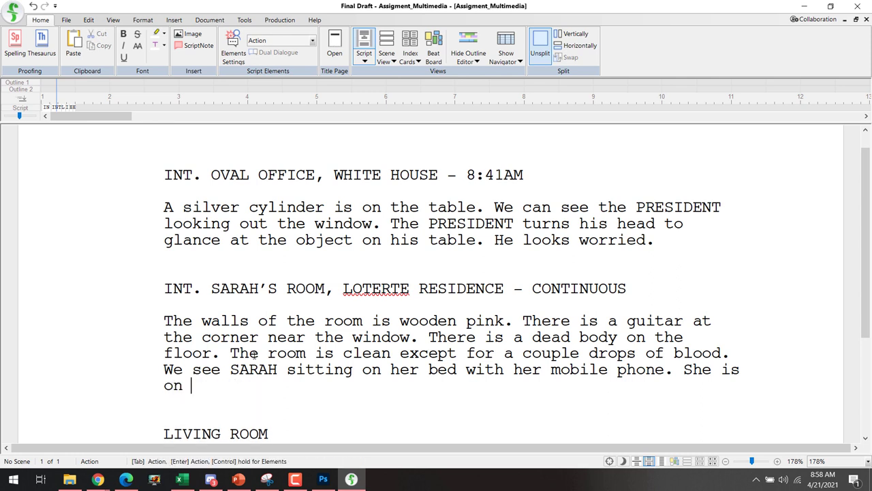
pyautogui.write('a video conference.')
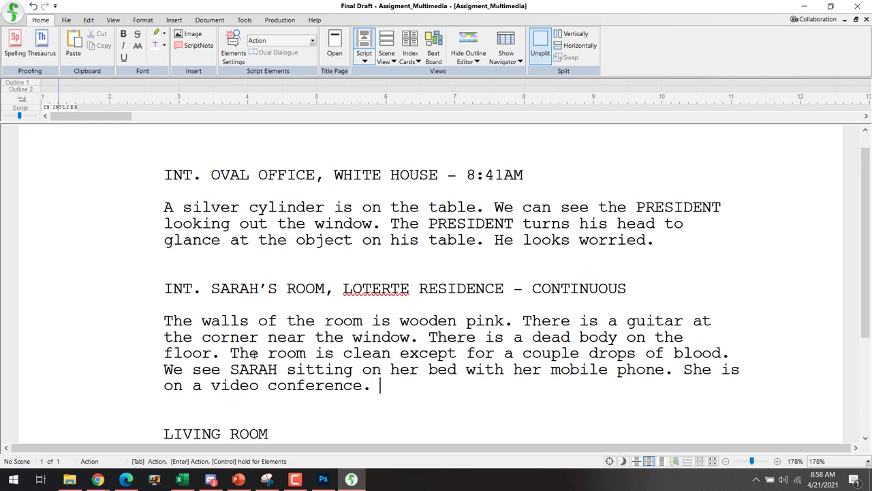
pyautogui.write('We hear a notifa')
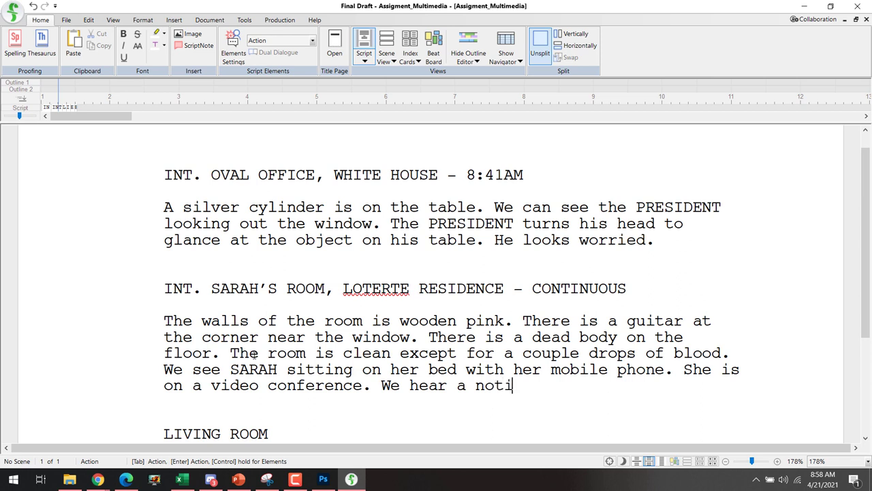
# - Add 'We hear a notification sound. The TEACHER speaks.' to the action
pyautogui.press('BackSpace')
pyautogui.write('ication')
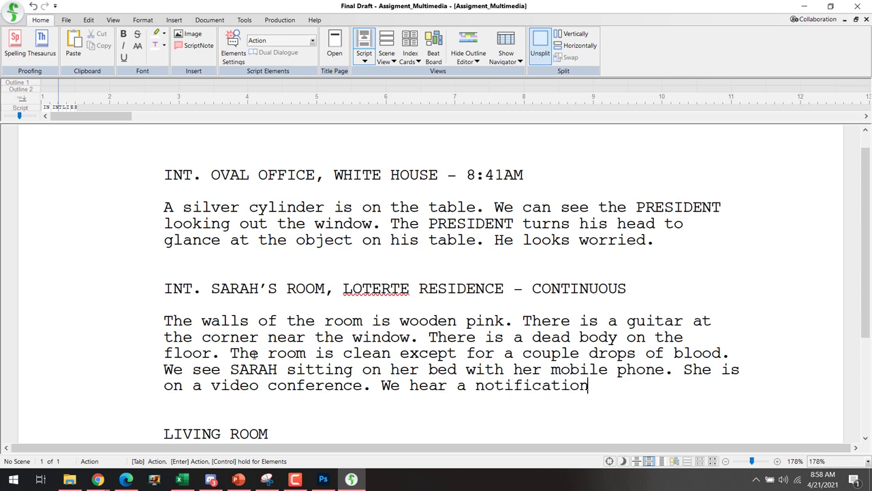
pyautogui.write(' sound. The ')
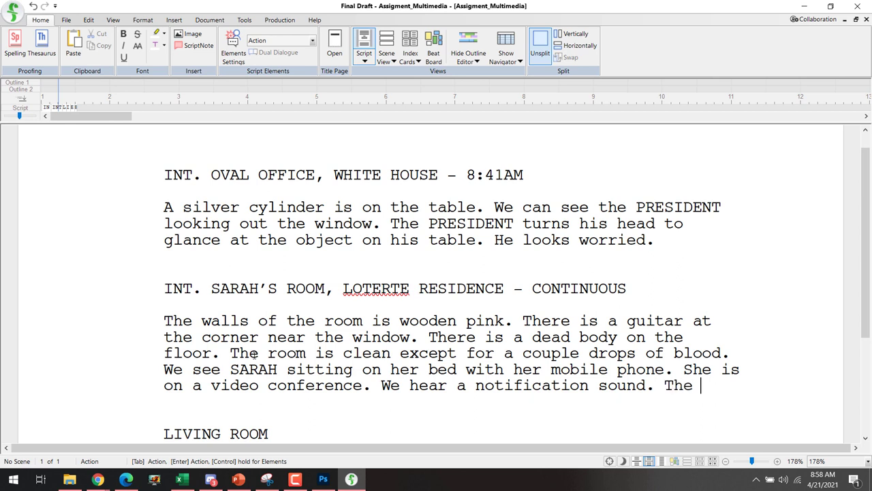
pyautogui.write('voi')
pyautogui.press('BackSpace')
pyautogui.press('BackSpace')
pyautogui.press('BackSpace')
pyautogui.write('TEACHER')
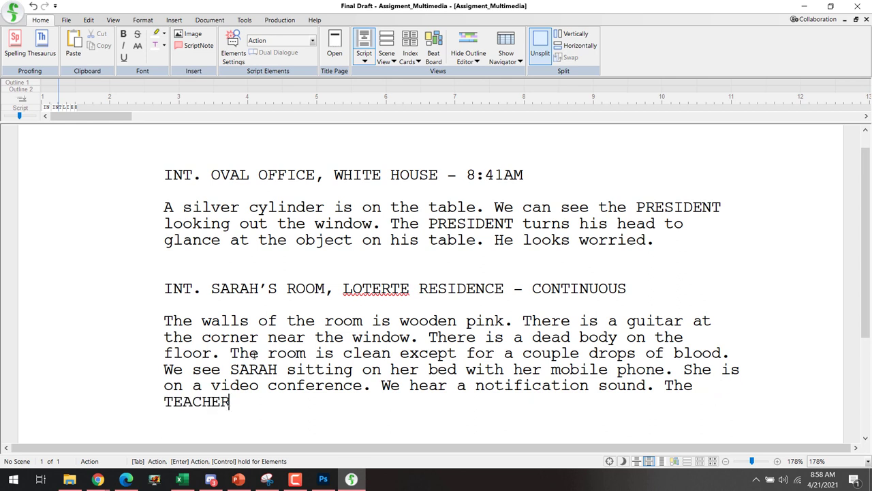
pyautogui.write(' speaks.')
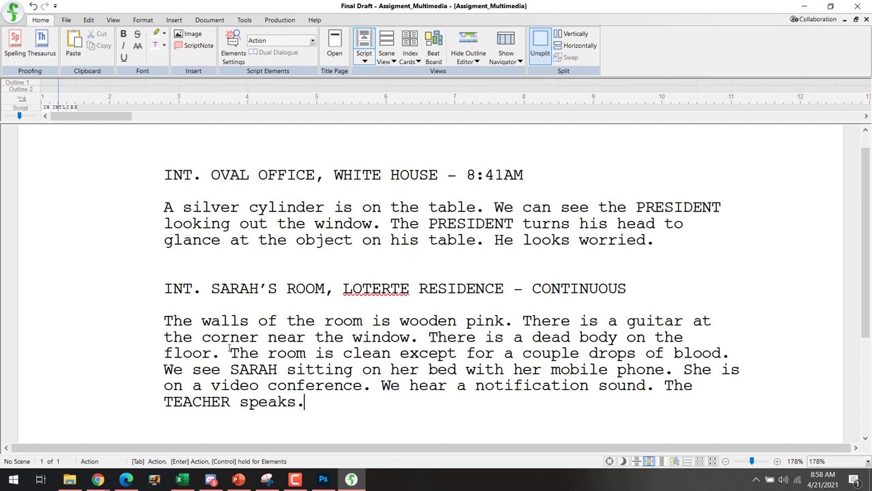
# - Start a new action line under I/E. BLACK SCREEN reading 'We hear a whirring'
pyautogui.scroll(-3, 361, 362)
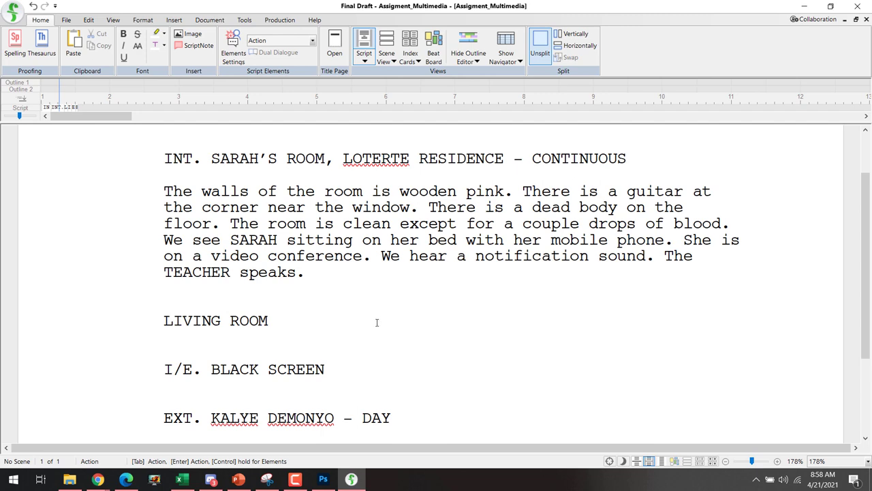
pyautogui.scroll(4, 376, 322)
pyautogui.scroll(-5, 381, 327)
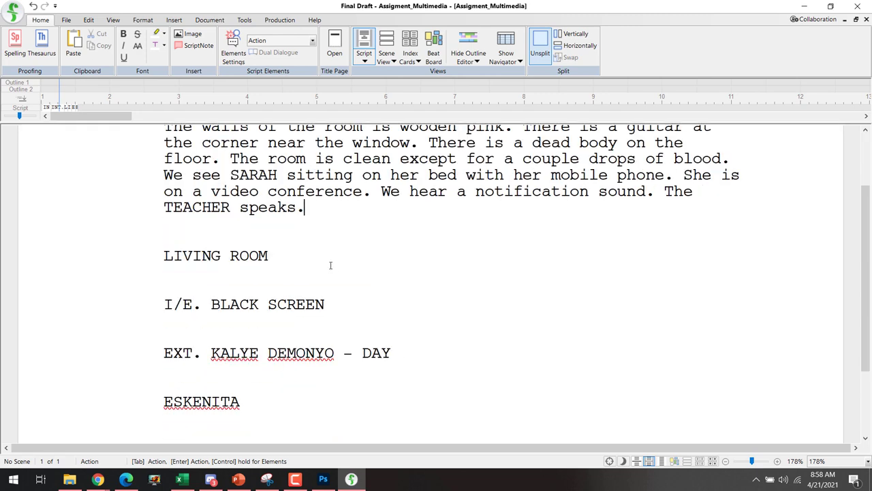
pyautogui.scroll(-1, 329, 265)
pyautogui.click(345, 241)
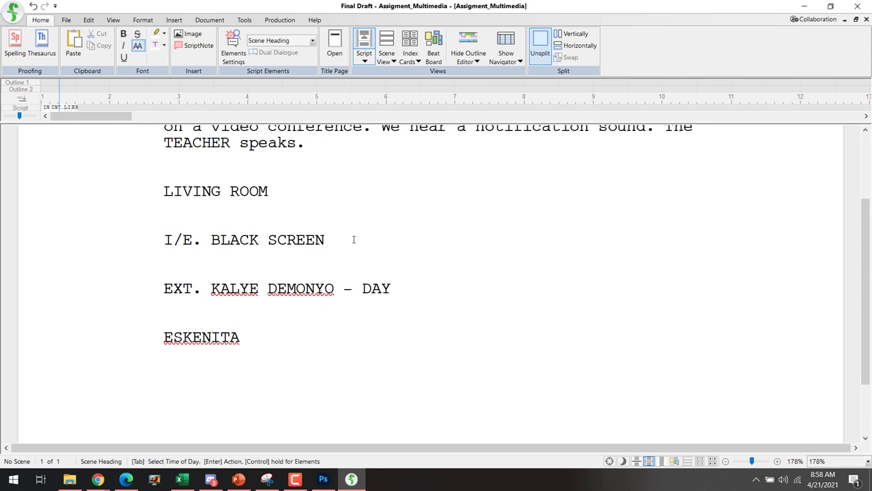
pyautogui.click(352, 239)
pyautogui.press('Return')
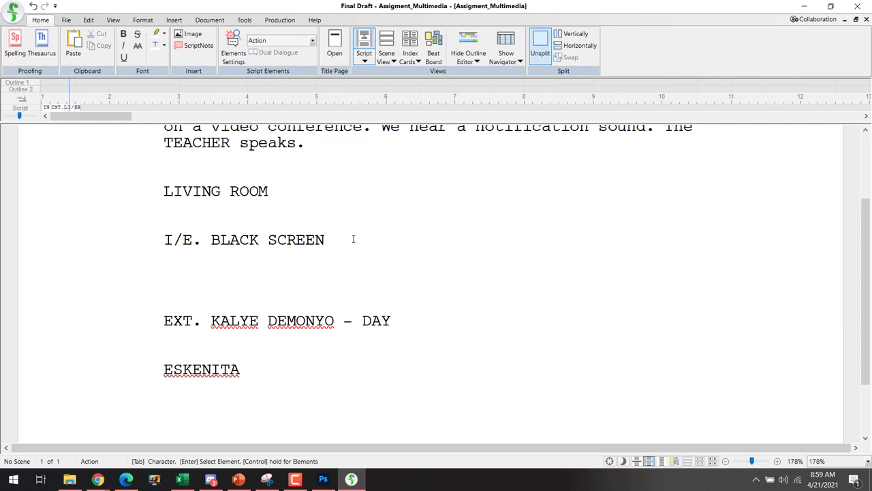
pyautogui.press('BackSpace')
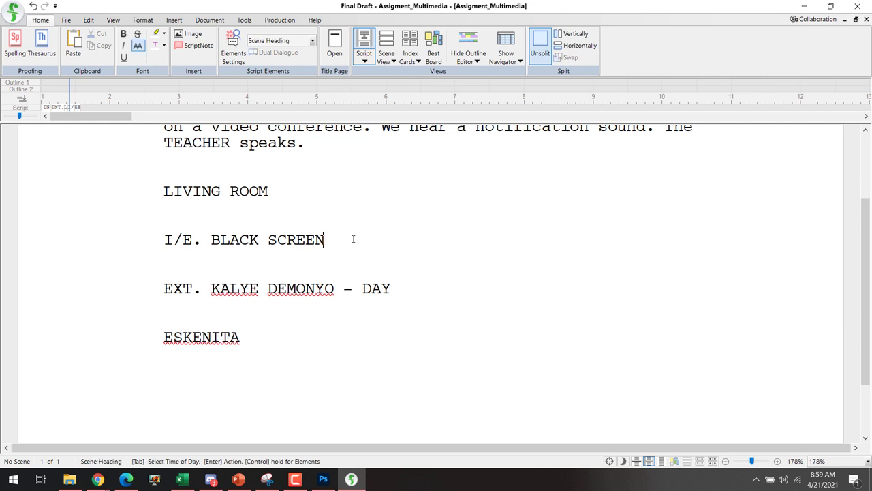
pyautogui.press('Return')
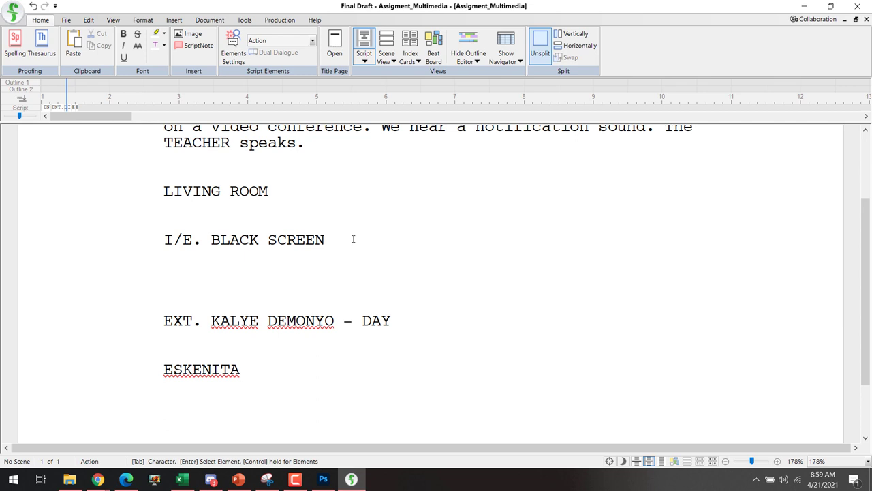
pyautogui.press('Down')
pyautogui.write('We hear ')
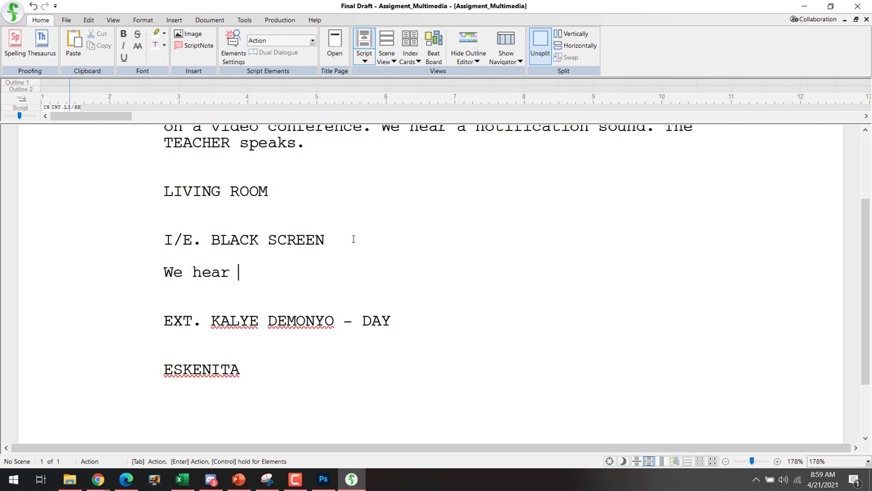
pyautogui.write('a whirring')
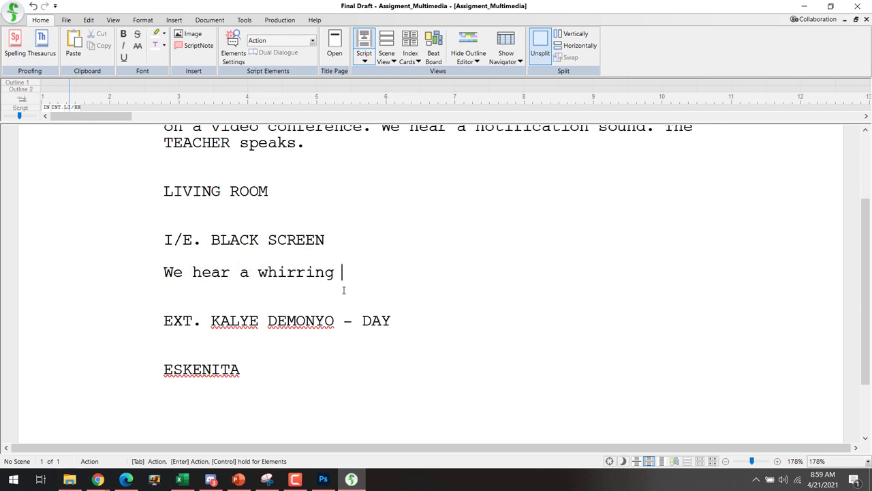
pyautogui.click(16, 44)
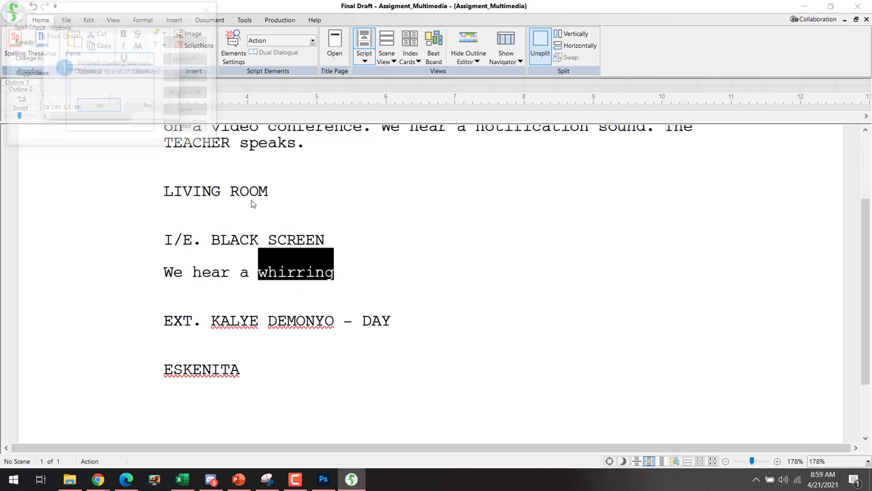
pyautogui.click(147, 108)
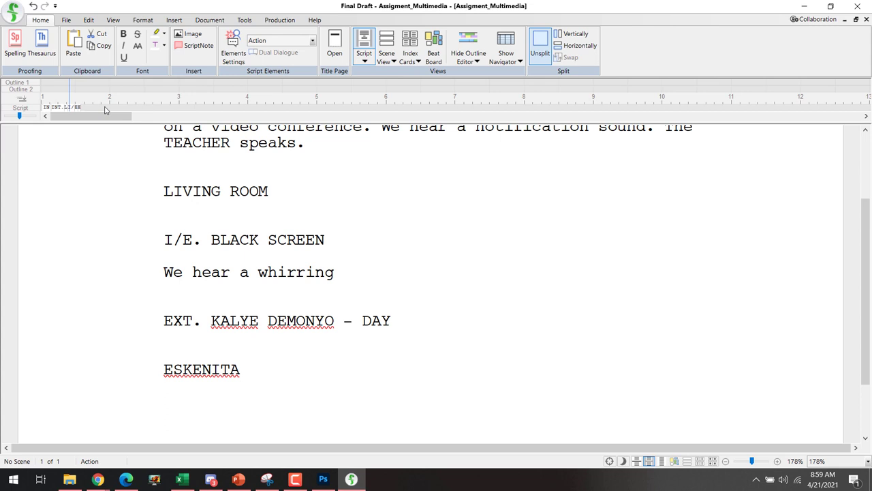
pyautogui.click(22, 48)
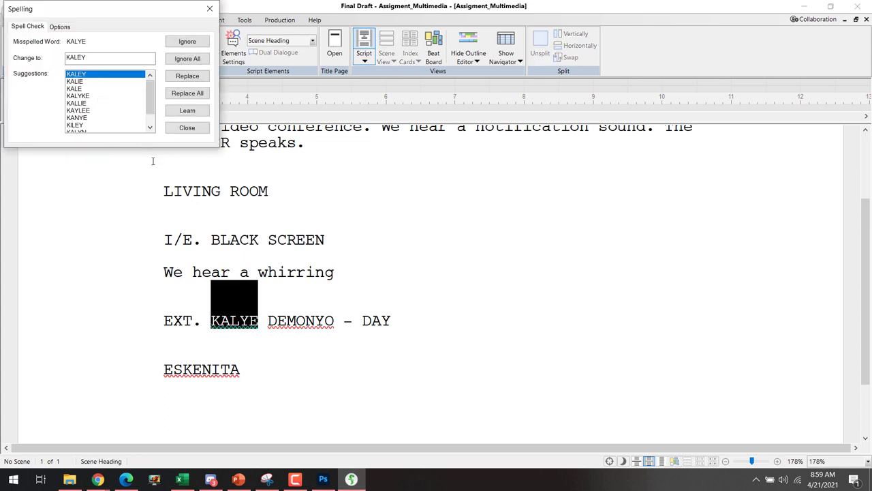
pyautogui.moveTo(149, 99)
pyautogui.mouseDown()
pyautogui.moveTo(150, 116)
pyautogui.moveTo(149, 95)
pyautogui.mouseUp()
pyautogui.click(273, 259)
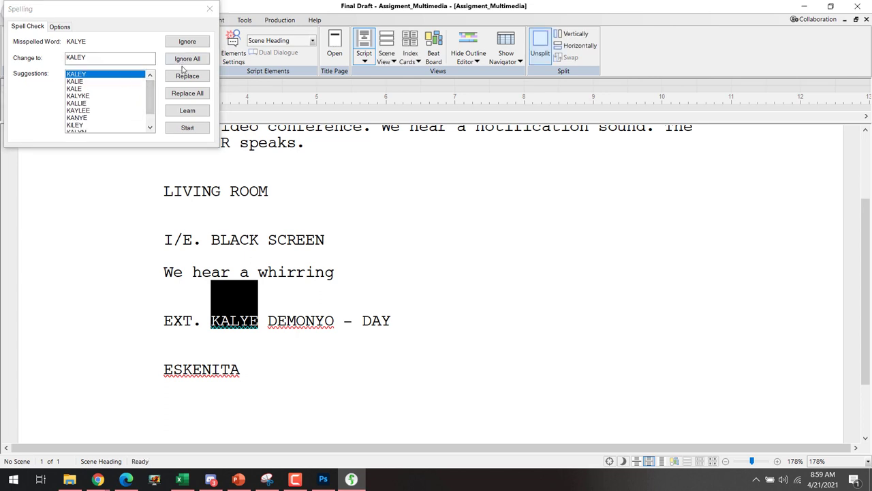
pyautogui.press('Escape')
pyautogui.doubleClick(290, 271)
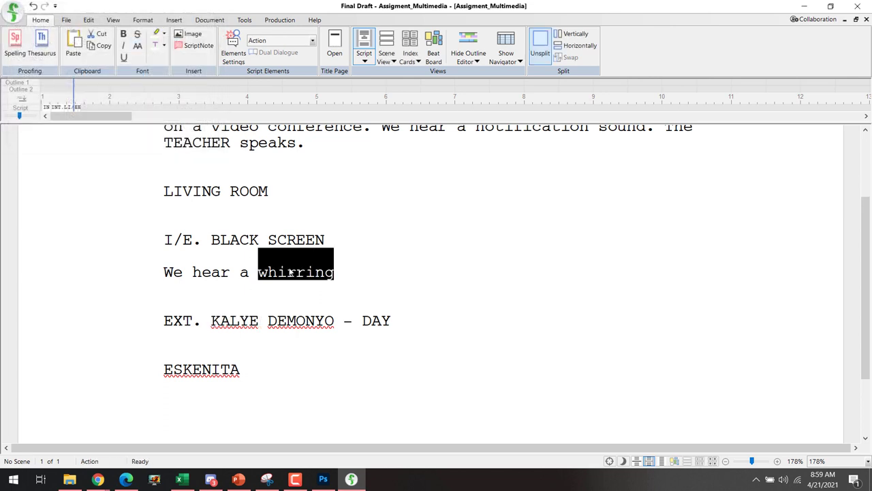
pyautogui.click(22, 43)
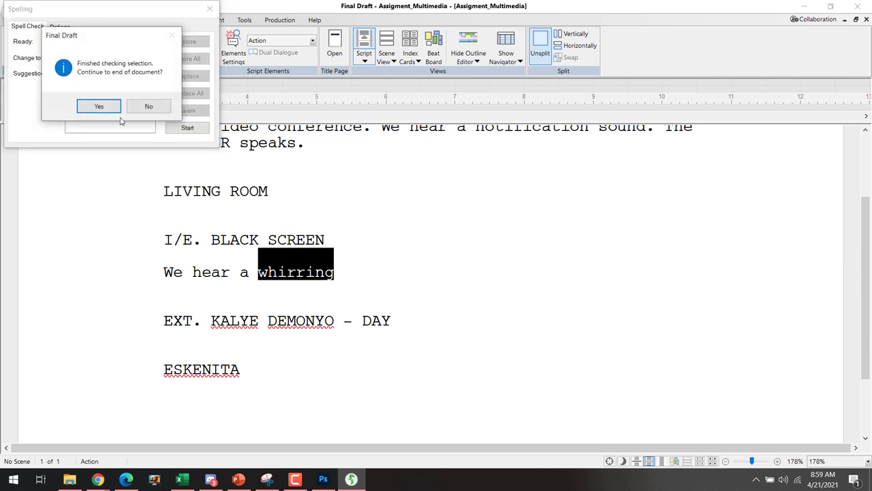
pyautogui.moveTo(121, 33); pyautogui.dragTo(104, 178)
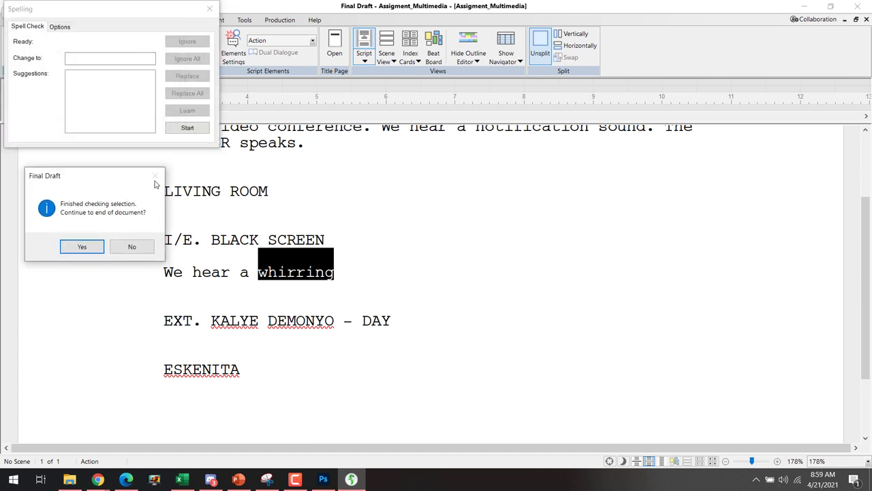
pyautogui.click(129, 247)
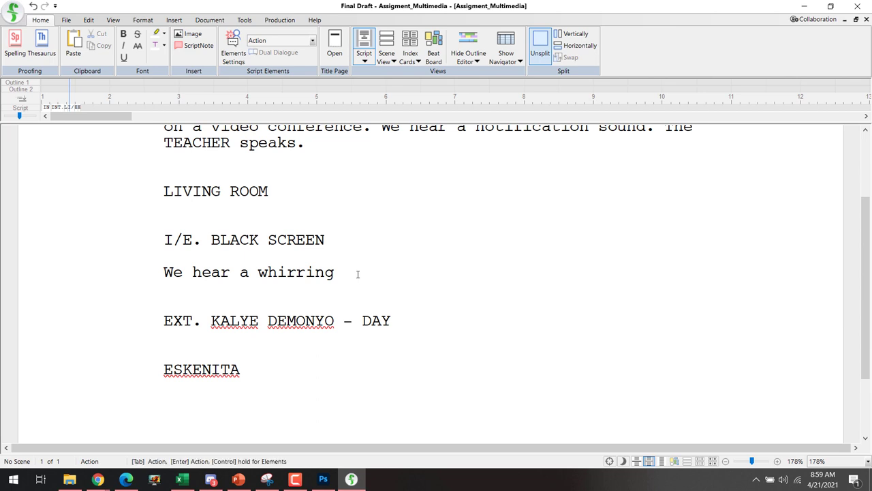
# - Finish the line as 'We hear a whirring sound.' with correct spacing
pyautogui.write('sound')
pyautogui.hotkey('ctrl', 'Left')
pyautogui.press('BackSpace')
pyautogui.hotkey('ctrl', 'Right')
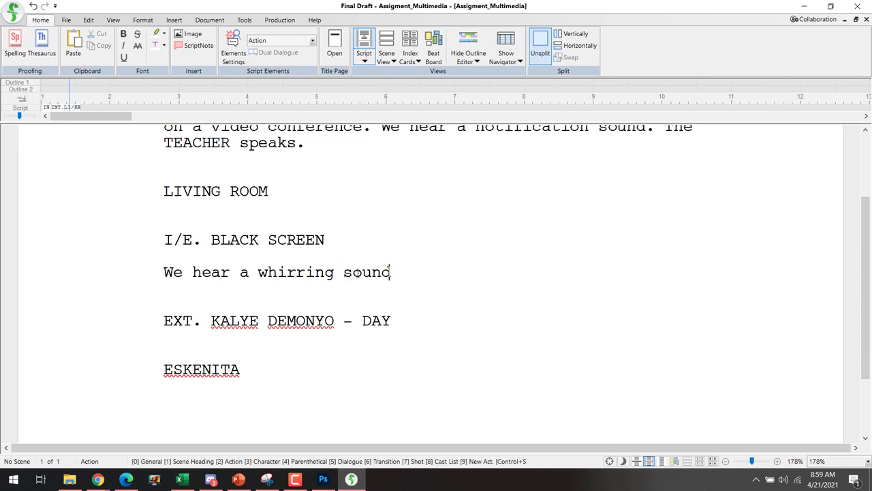
pyautogui.write('.')
# - Replace the whirring line with the music cue 'CUE MUSIC: Pusong Bato.'
pyautogui.hotkey('ctrl', 'shift', 'Left')
pyautogui.hotkey('ctrl', 'shift', 'Left')
pyautogui.hotkey('ctrl', 'shift', 'Left')
pyautogui.hotkey('ctrl', 'shift', 'Left')
pyautogui.hotkey('ctrl', 'shift', 'Left')
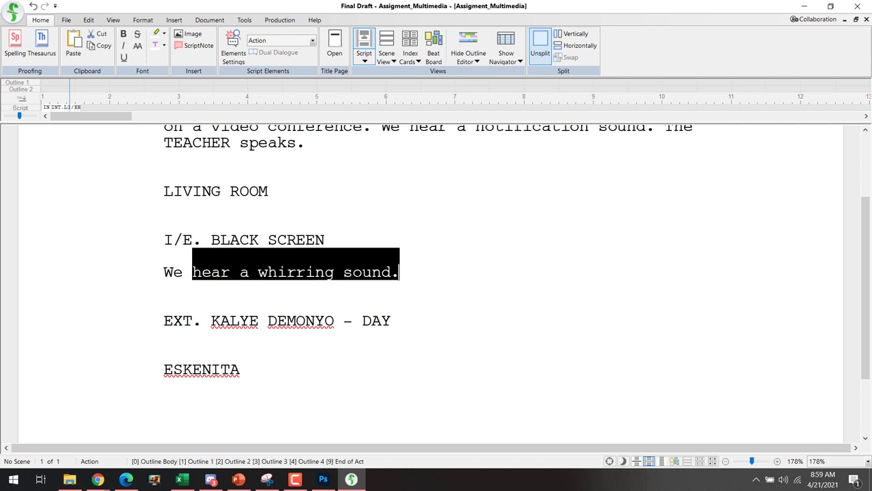
pyautogui.write('CUE')
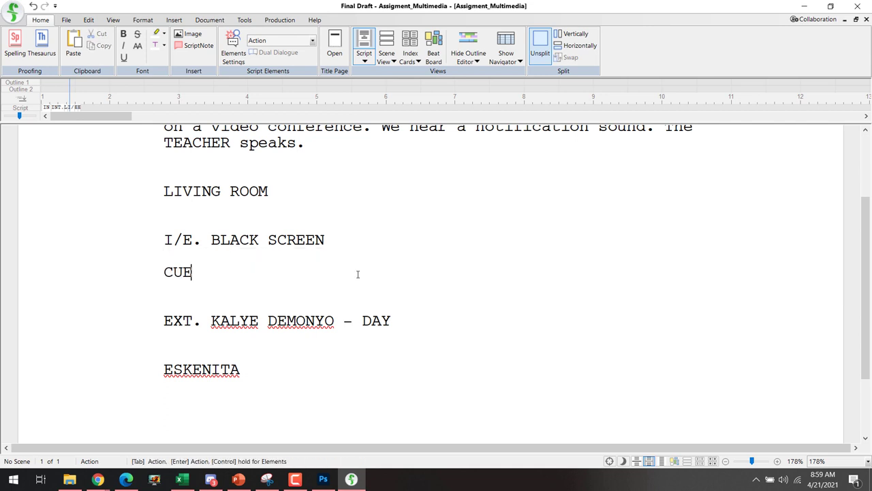
pyautogui.write(': pu')
pyautogui.press('BackSpace')
pyautogui.press('BackSpace')
pyautogui.write('Pu')
pyautogui.hotkey('ctrl', 'Left')
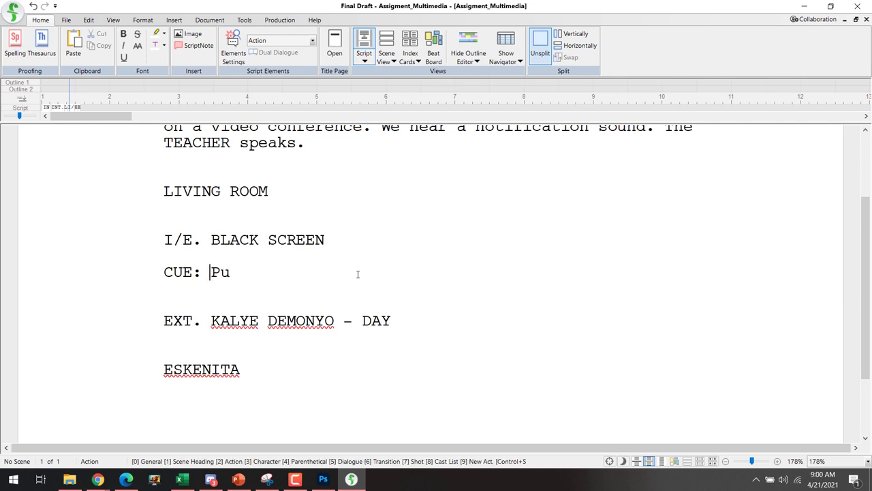
pyautogui.press('Left')
pyautogui.press('Left')
pyautogui.write('Mu')
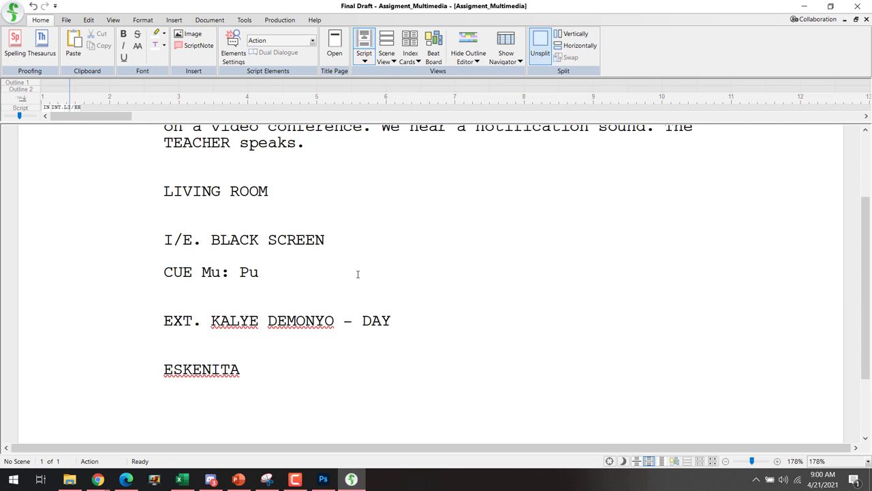
pyautogui.press('BackSpace')
pyautogui.write('USIC')
pyautogui.hotkey('ctrl', 'Right')
pyautogui.hotkey('ctrl', 'Right')
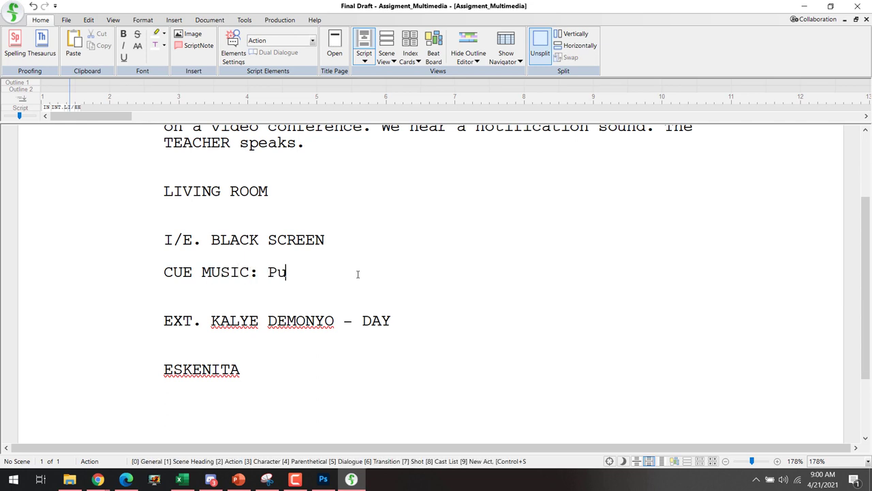
pyautogui.write('song Bato.')
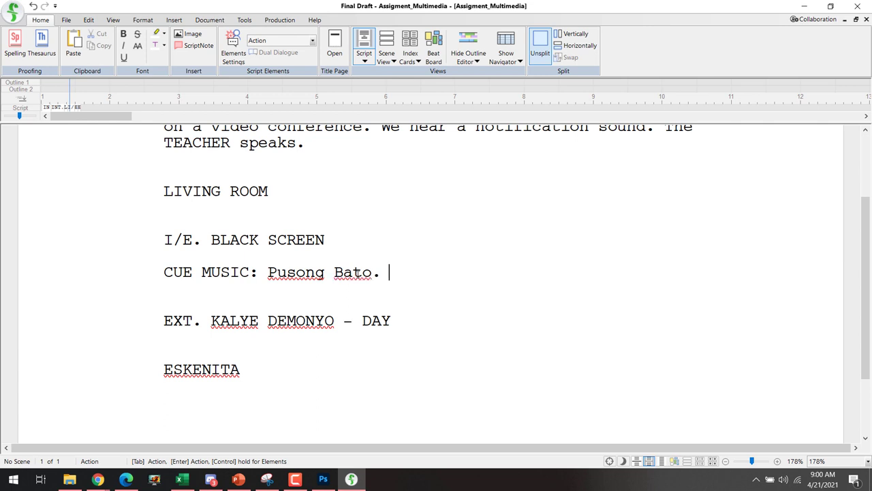
pyautogui.press('BackSpace')
# - Place the cursor at the end of the EXT. KALYE DEMONYO scene heading
pyautogui.scroll(-3, 362, 251)
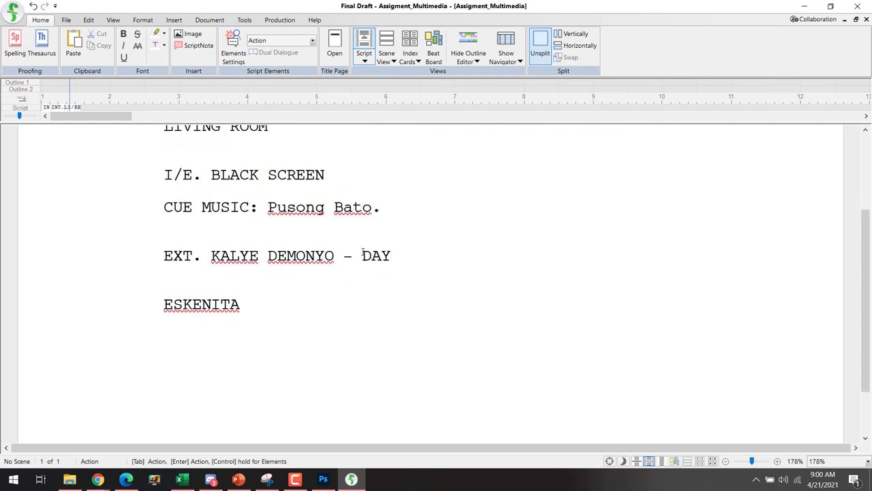
pyautogui.click(247, 207)
pyautogui.scroll(4, 282, 214)
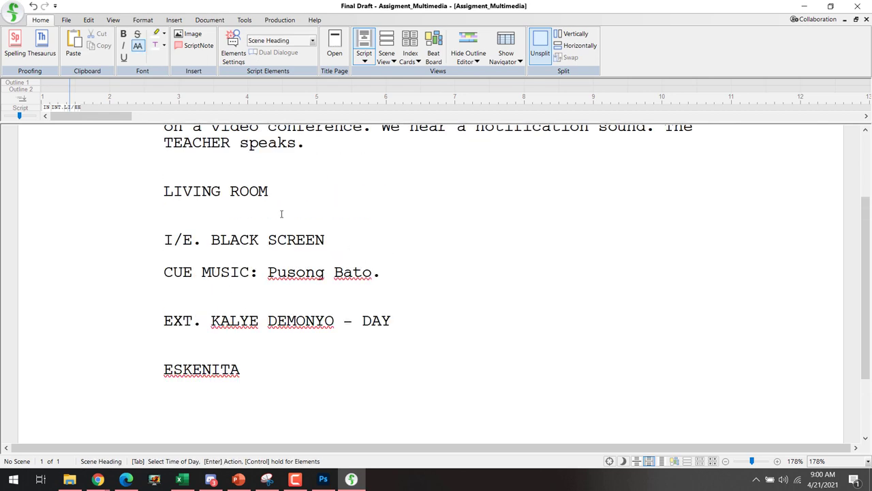
pyautogui.scroll(2, 291, 211)
pyautogui.scroll(-4, 291, 211)
pyautogui.scroll(-1, 276, 289)
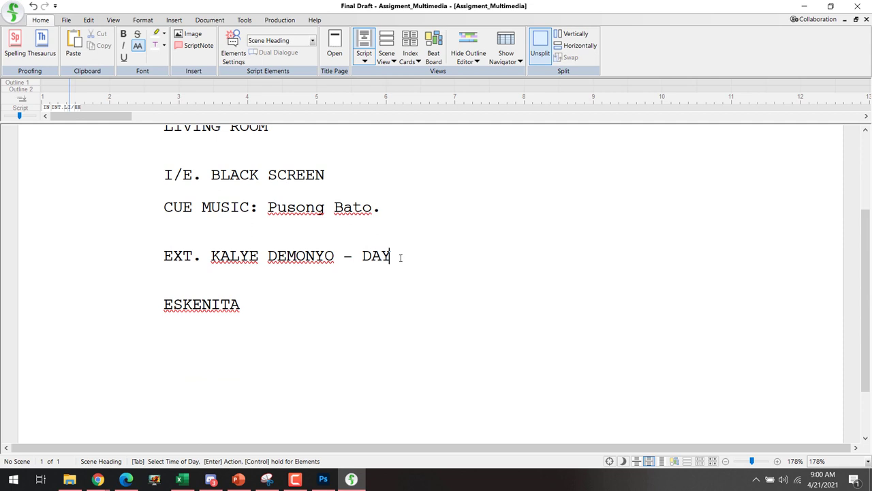
# - Add the action 'The street is full of vehicles.' under the KALYE DEMONYO heading
pyautogui.press('Return')
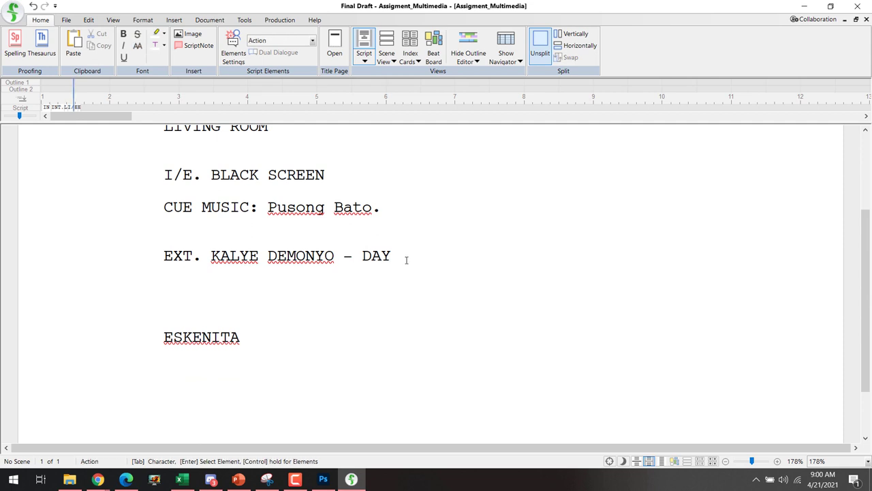
pyautogui.write('The st')
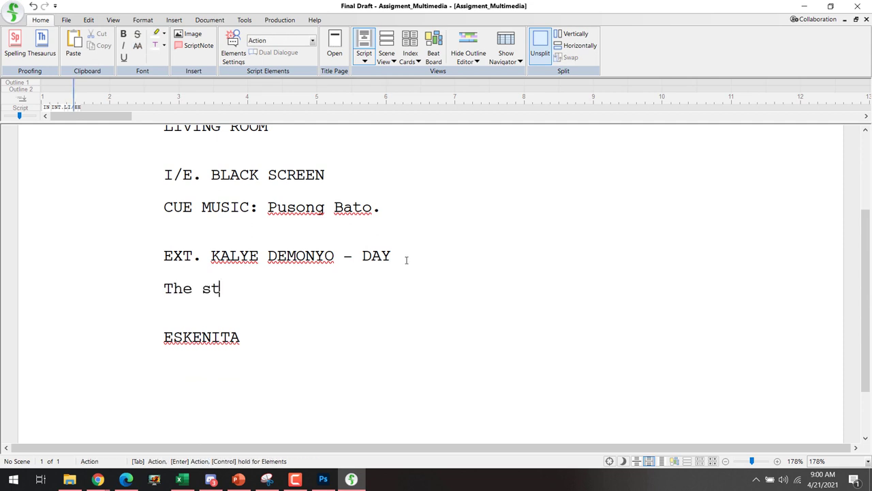
pyautogui.write('reet si')
pyautogui.press('BackSpace')
pyautogui.press('BackSpace')
pyautogui.write('is full')
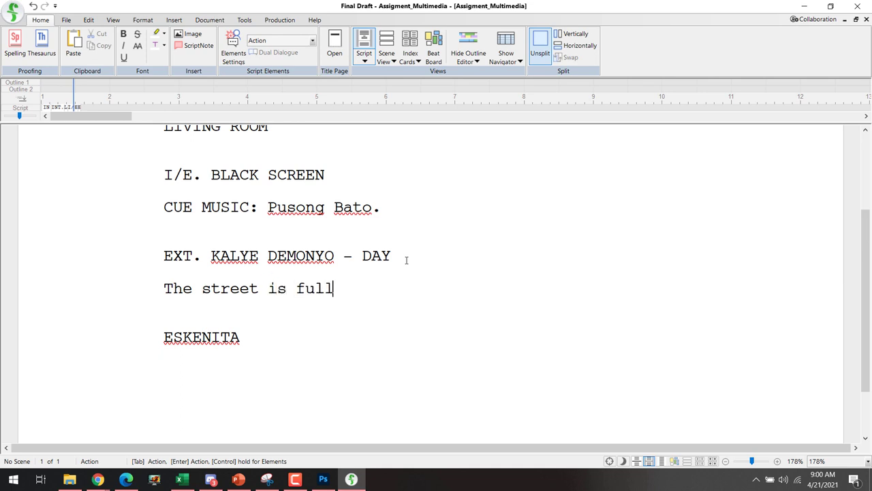
pyautogui.write(' of vehicles.')
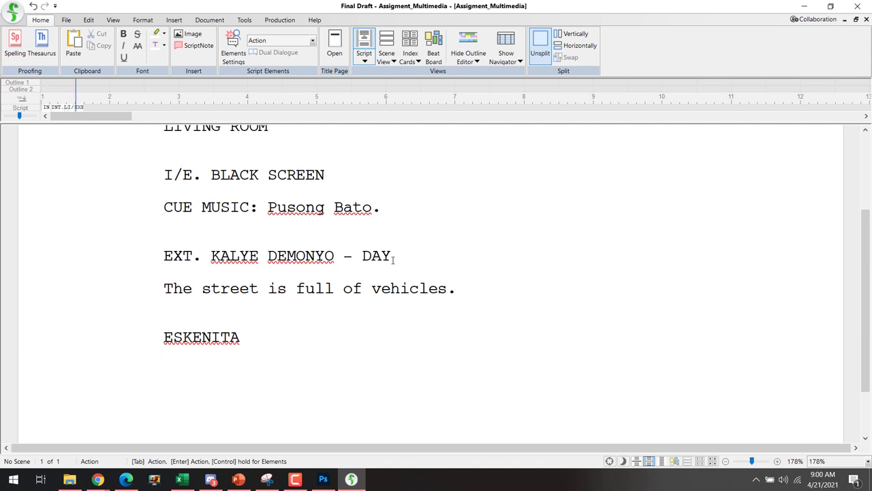
# - Add the action 'The walls are filled with graffiti.' under the ESKENITA heading
pyautogui.scroll(-3, 312, 297)
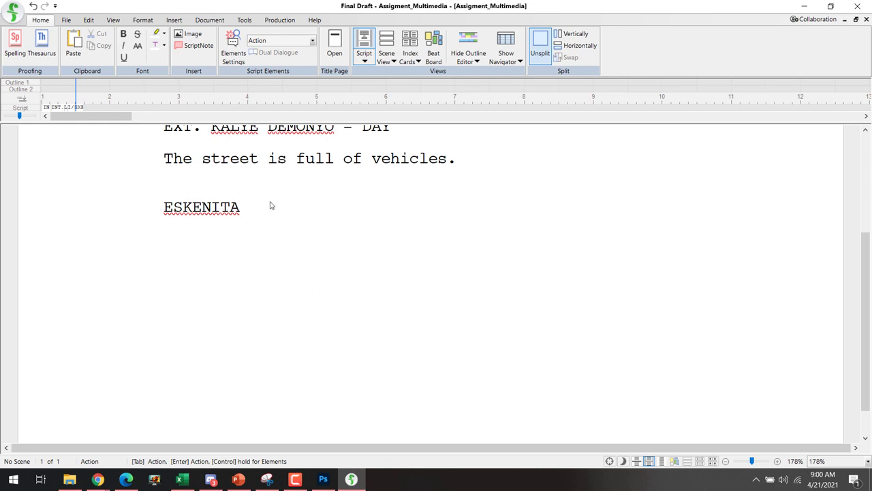
pyautogui.click(246, 207)
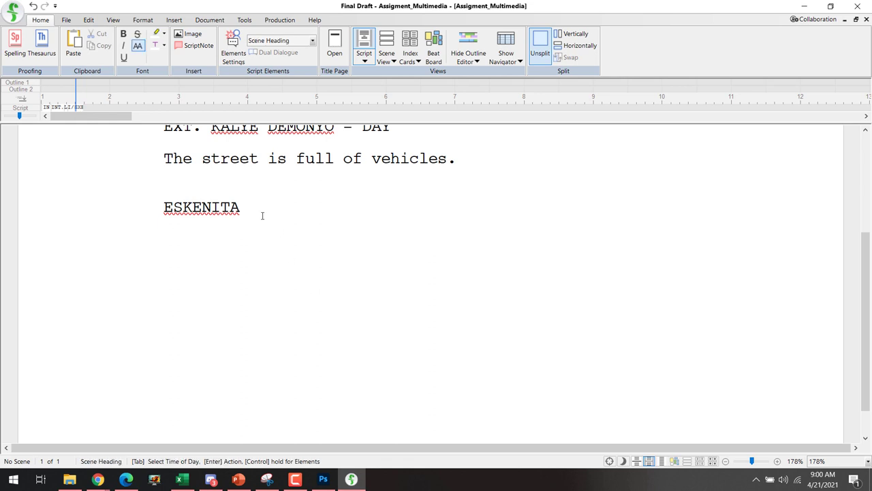
pyautogui.press('Return')
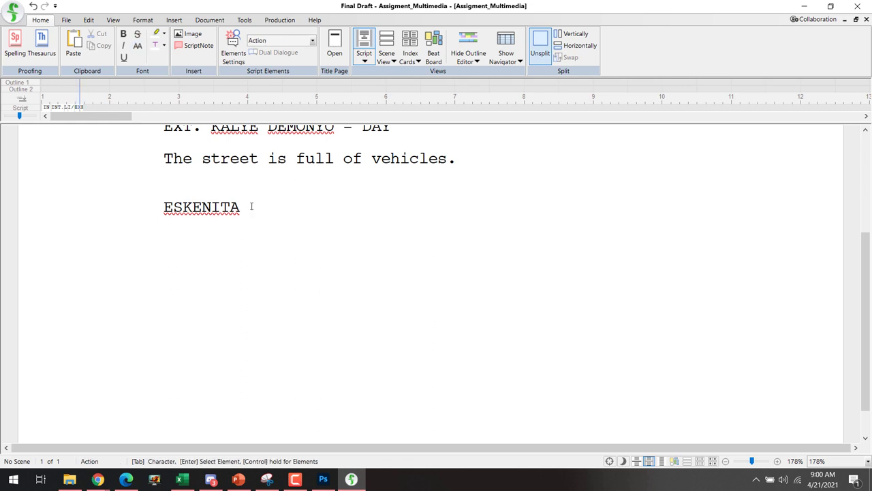
pyautogui.write('The walls ')
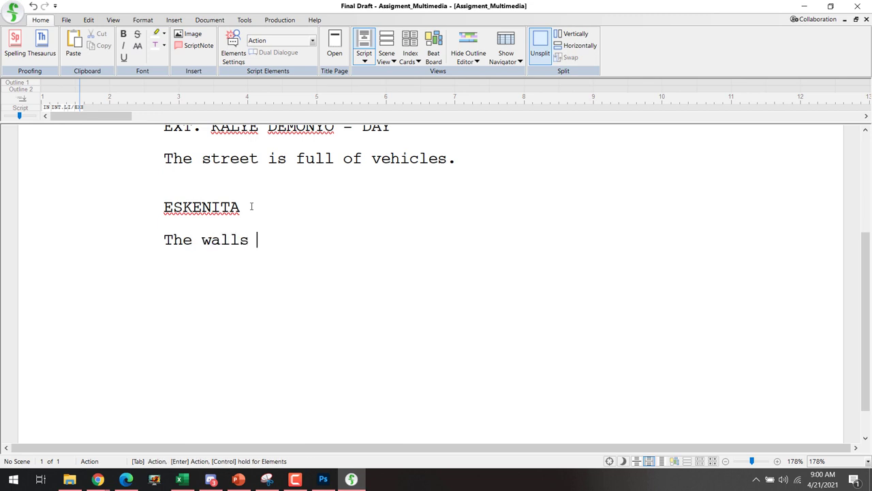
pyautogui.write('are')
pyautogui.write('filled w')
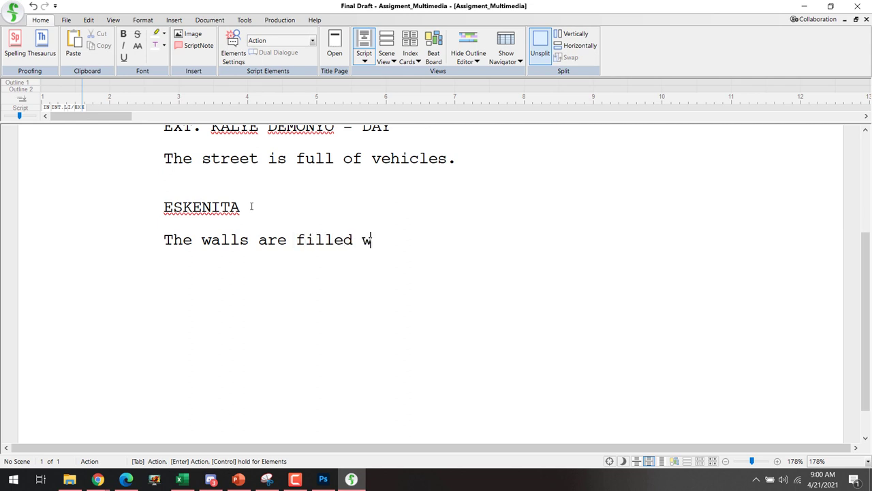
pyautogui.write('ith graff')
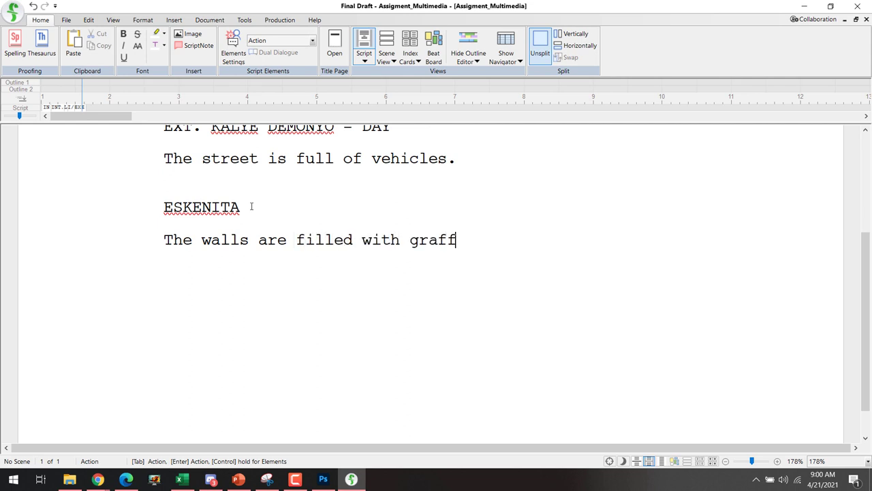
pyautogui.write('iti.')
pyautogui.scroll(2, 471, 206)
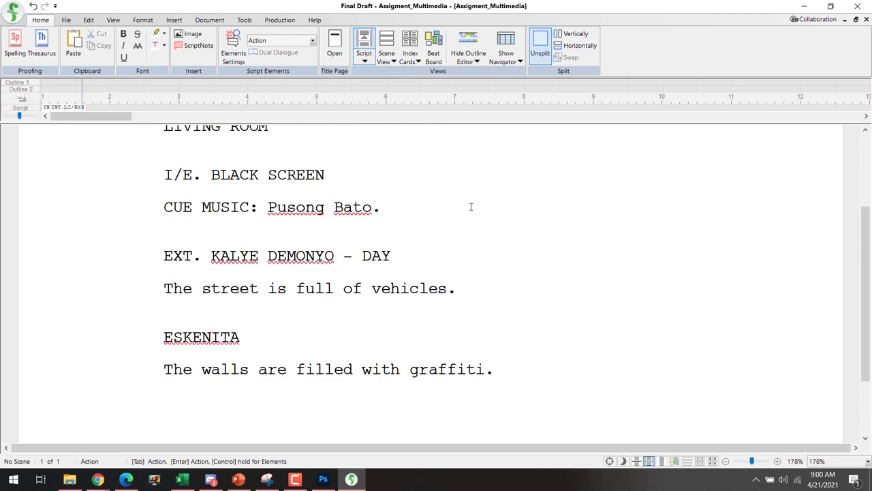
pyautogui.hotkey('alt', 'Tab')
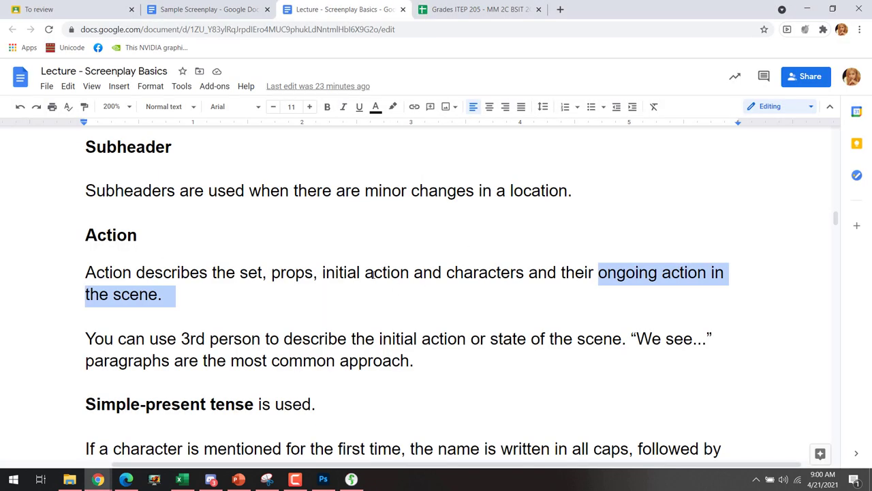
pyautogui.scroll(-1, 373, 272)
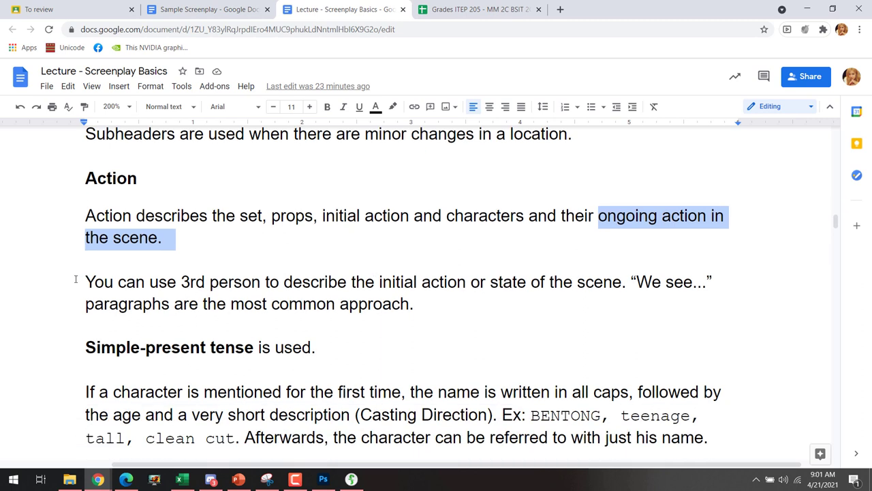
pyautogui.moveTo(85, 281); pyautogui.dragTo(457, 281)
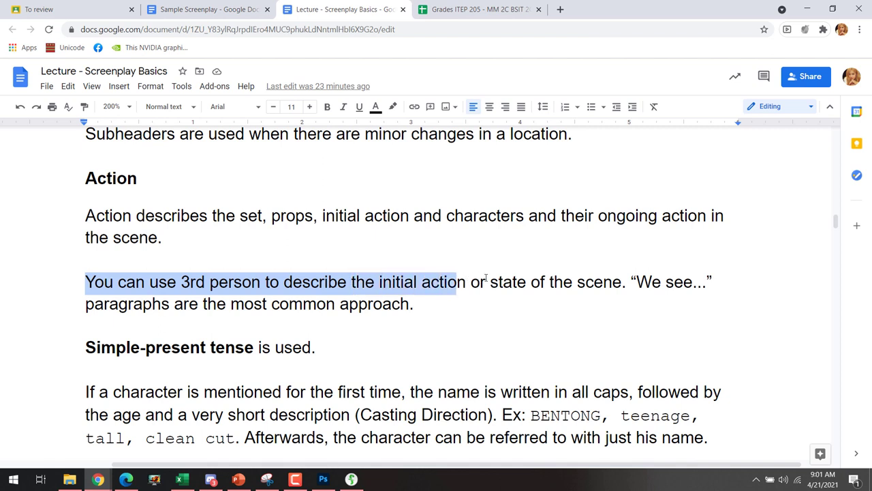
pyautogui.click(138, 286)
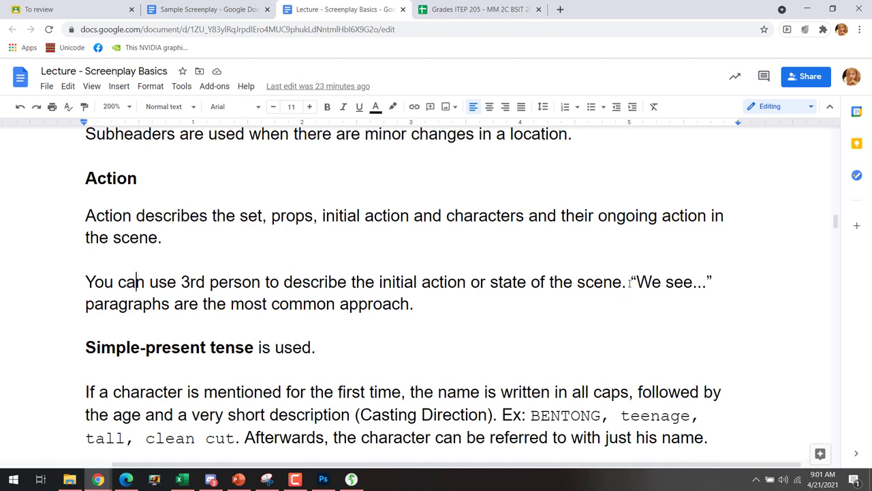
pyautogui.click(632, 281)
pyautogui.keyDown('shift'); pyautogui.click(713, 281); pyautogui.keyUp('shift')
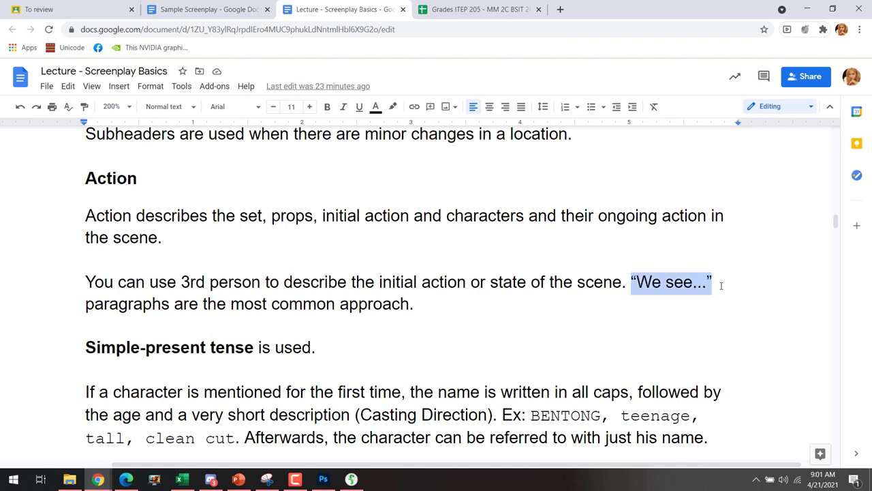
pyautogui.hotkey('alt', 'Tab')
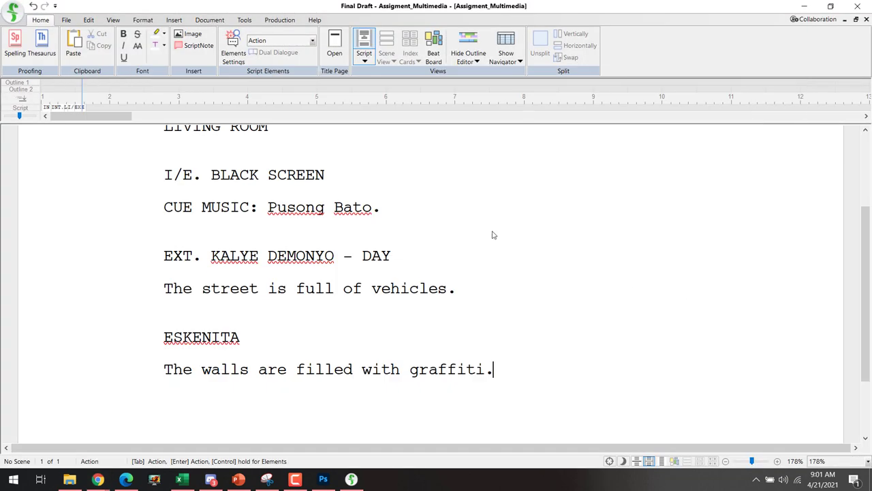
# - Delete 'can' from the Oval Office action so it reads 'We see'
pyautogui.scroll(10, 484, 238)
pyautogui.scroll(-4, 471, 203)
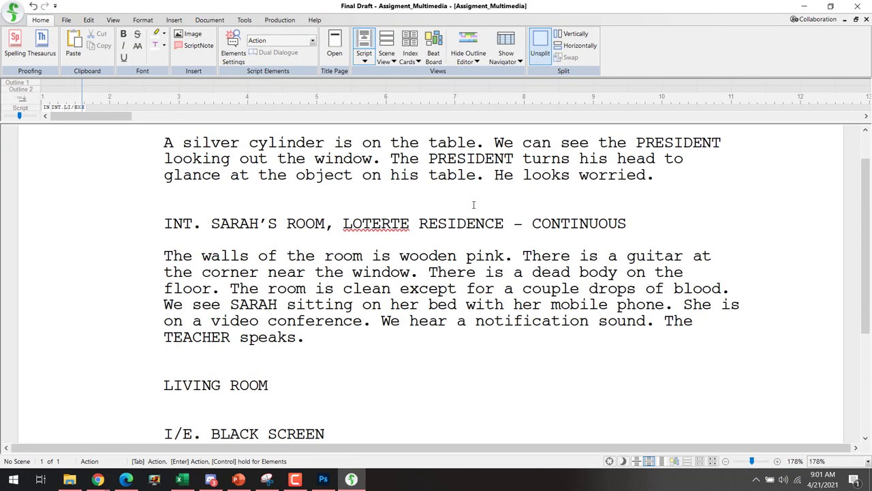
pyautogui.scroll(2, 472, 204)
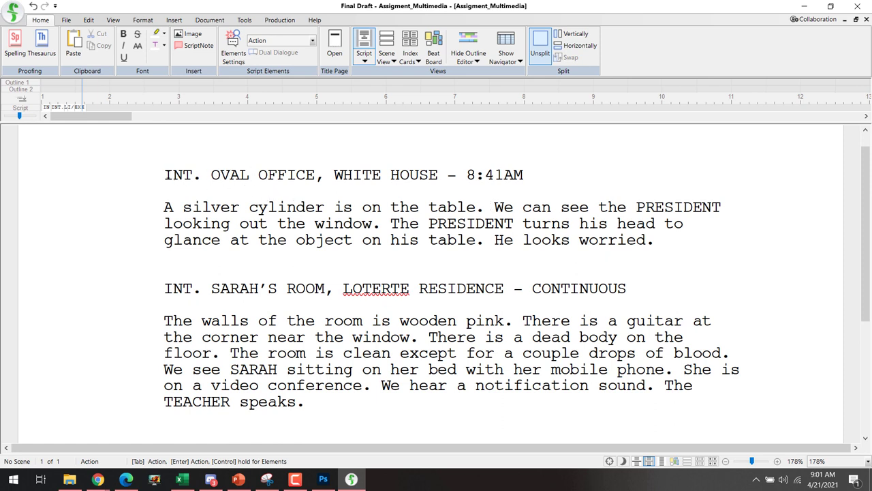
pyautogui.moveTo(164, 175); pyautogui.dragTo(528, 175)
pyautogui.moveTo(491, 208); pyautogui.dragTo(664, 208)
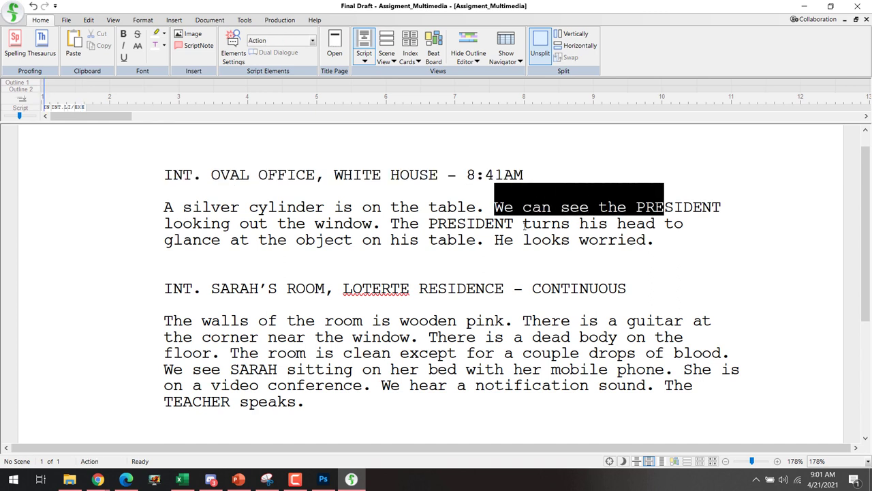
pyautogui.doubleClick(536, 208)
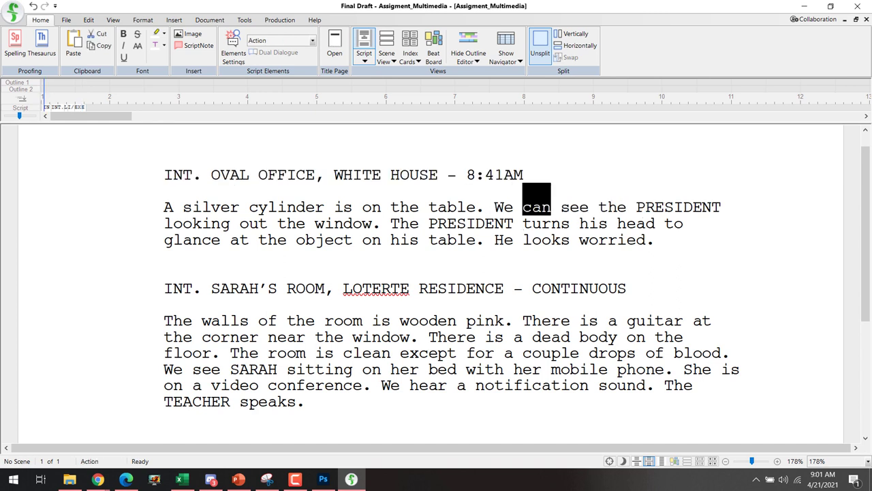
pyautogui.press('BackSpace')
pyautogui.press('BackSpace')
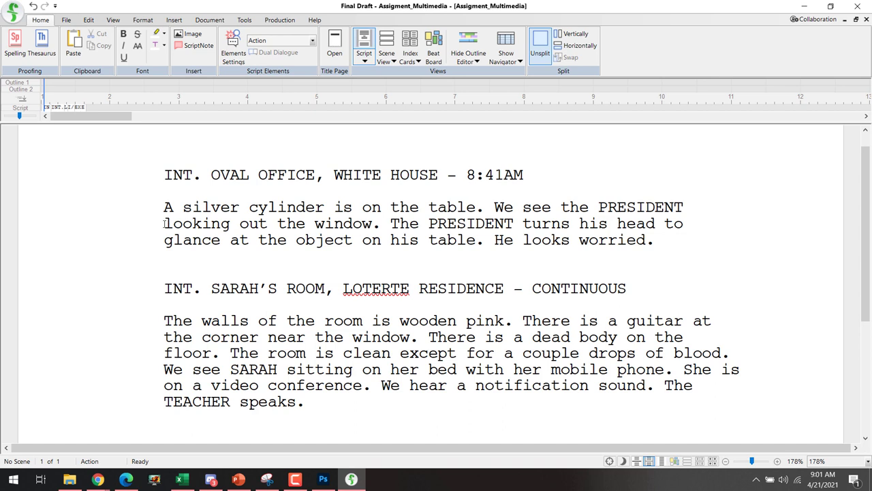
# - Insert 'standing with his hands resting on his back,' before 'looking', fixing the 'resing' typo
pyautogui.click(165, 223)
pyautogui.write('standing')
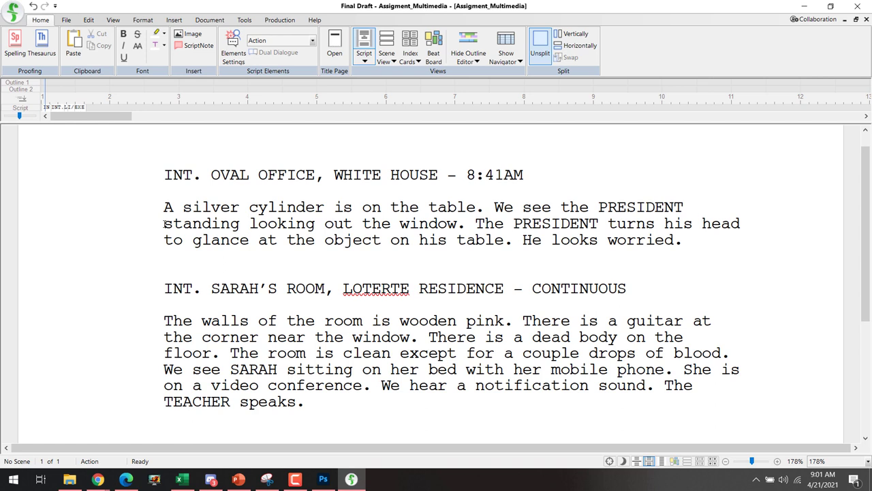
pyautogui.write('with his ')
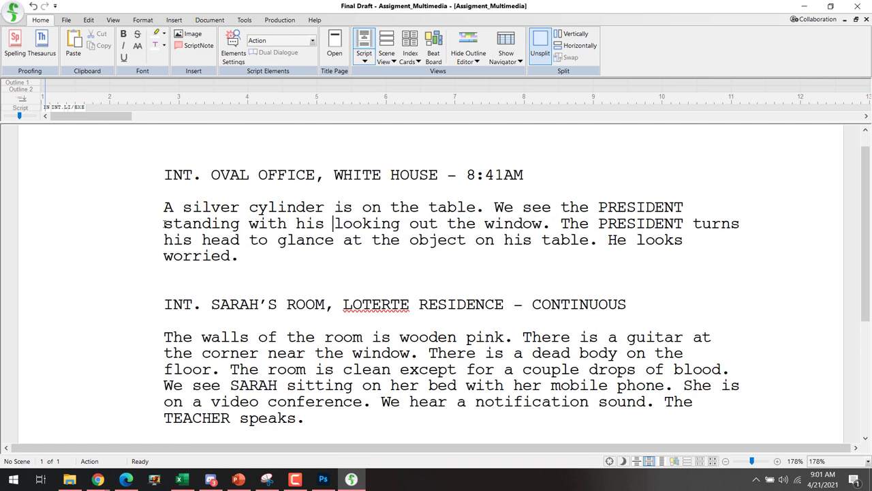
pyautogui.write('hands c')
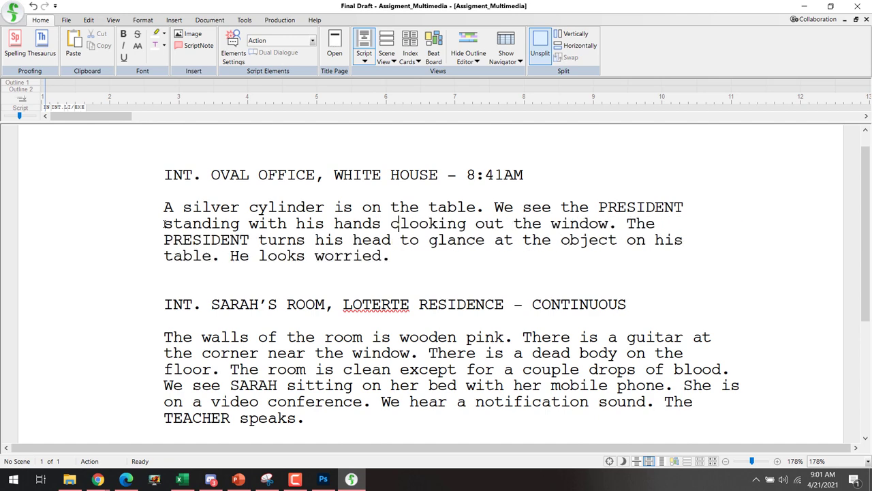
pyautogui.press('BackSpace')
pyautogui.write('resing ')
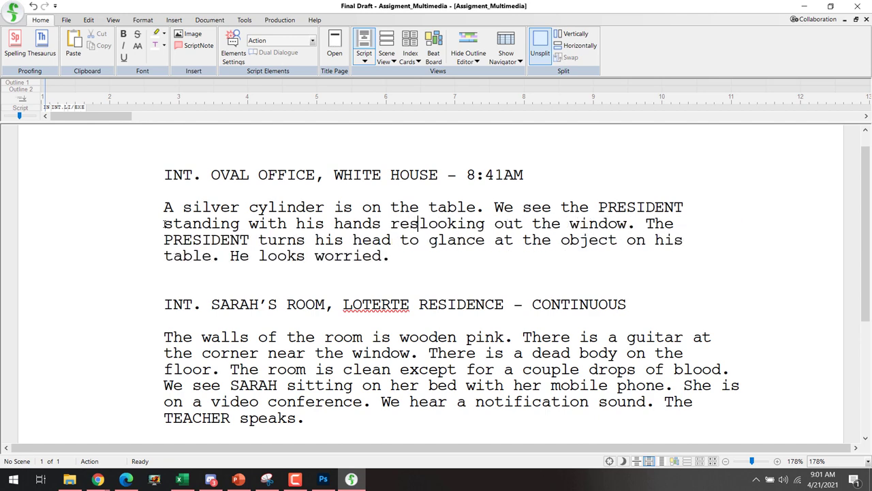
pyautogui.write('on his back')
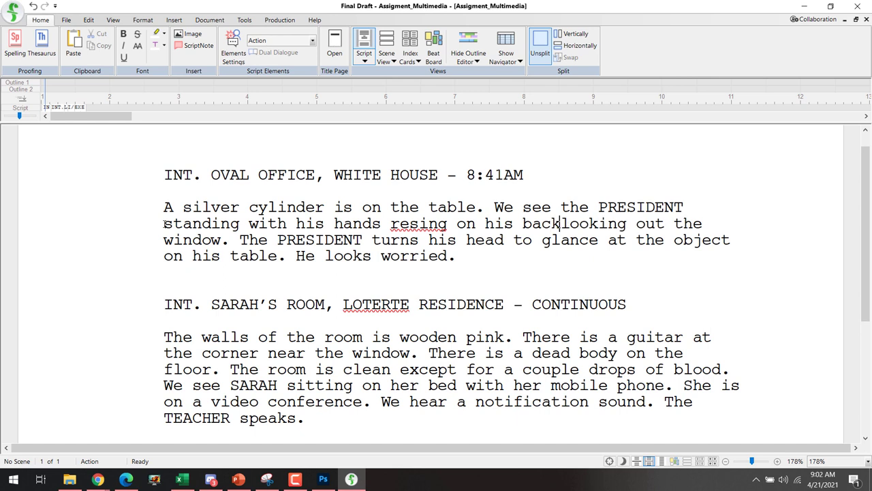
pyautogui.write(',')
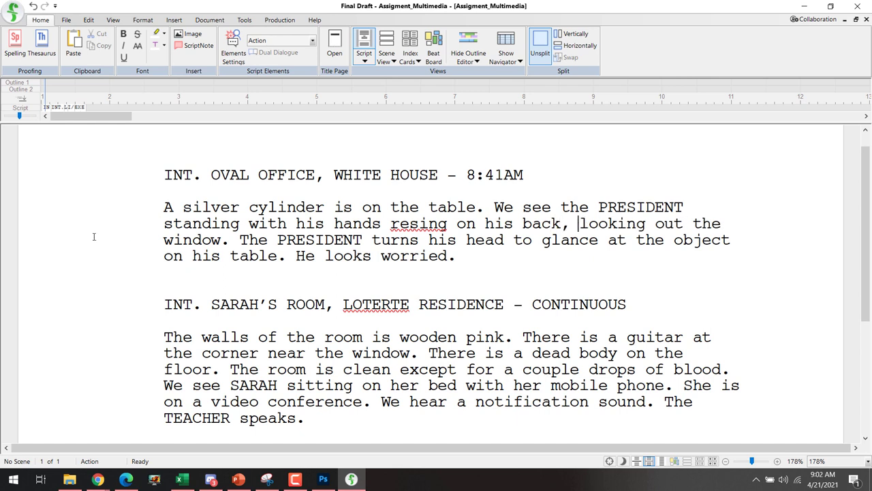
pyautogui.click(419, 224)
pyautogui.write('t')
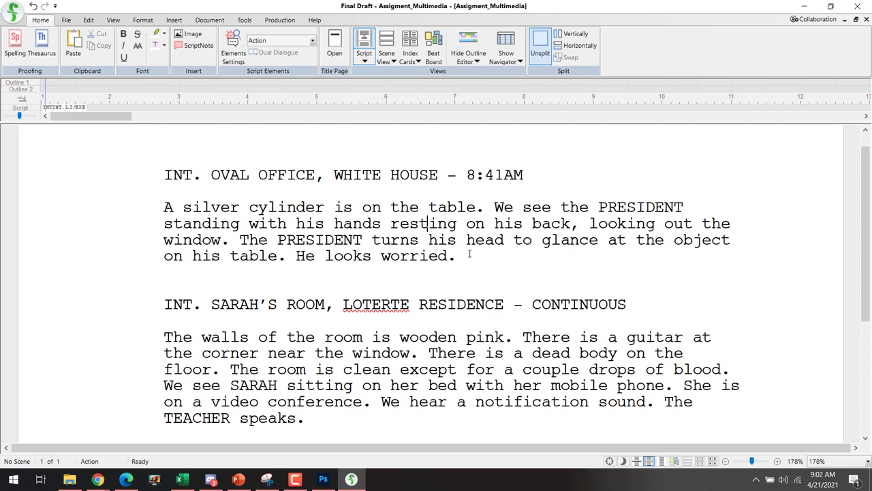
pyautogui.scroll(-2, 411, 250)
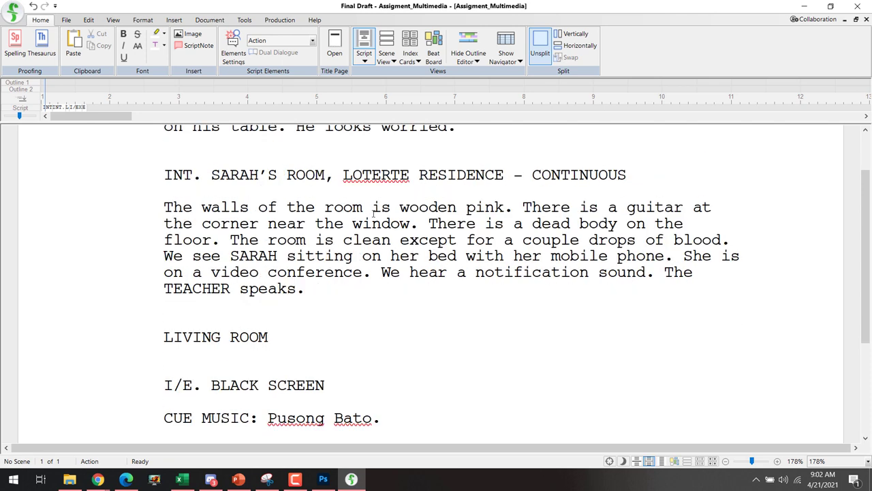
pyautogui.scroll(1, 295, 233)
pyautogui.scroll(-1, 296, 234)
pyautogui.moveTo(164, 256); pyautogui.dragTo(388, 273)
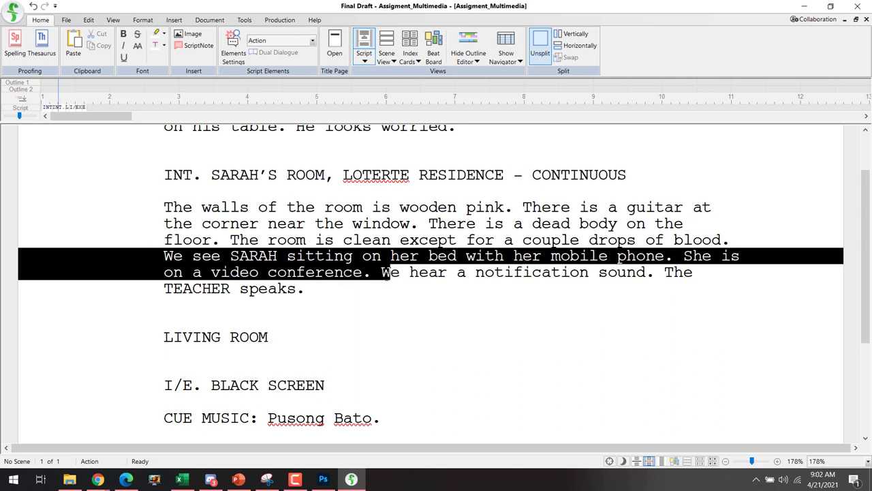
pyautogui.hotkey('alt', 'Tab')
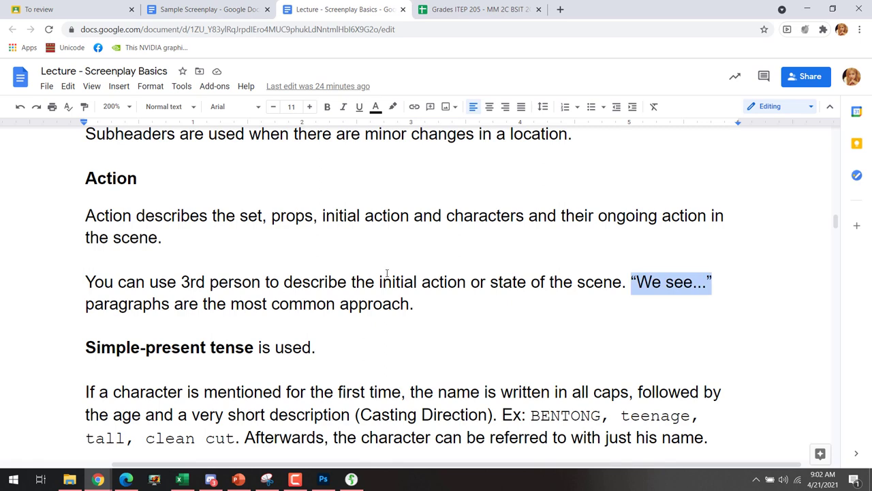
pyautogui.scroll(-1, 389, 268)
pyautogui.scroll(-2, 394, 269)
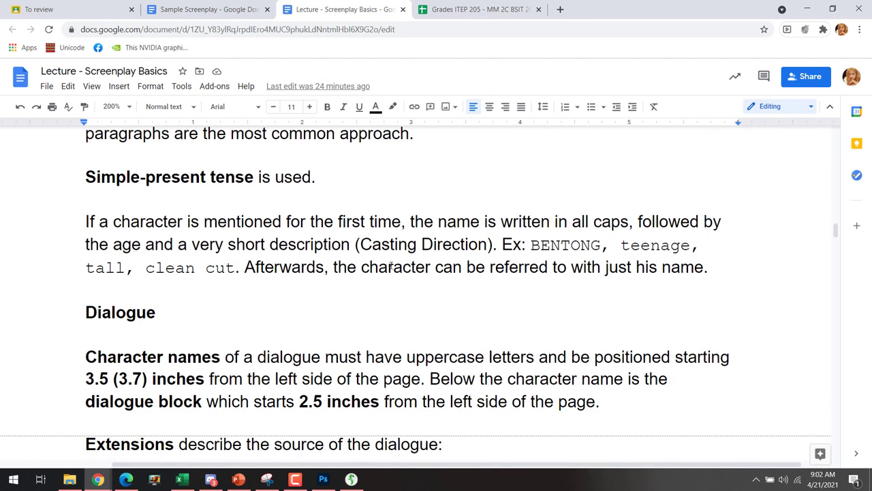
pyautogui.scroll(1, 395, 253)
pyautogui.moveTo(344, 237); pyautogui.dragTo(56, 227)
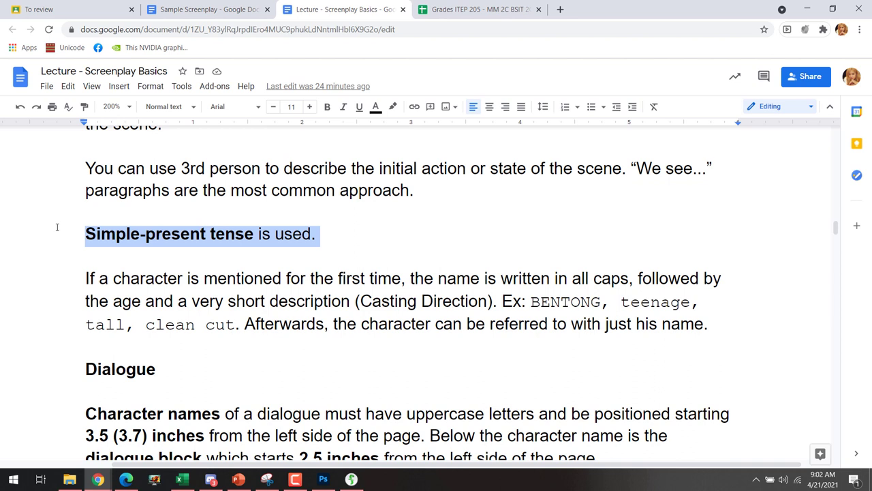
pyautogui.scroll(-20, 300, 280)
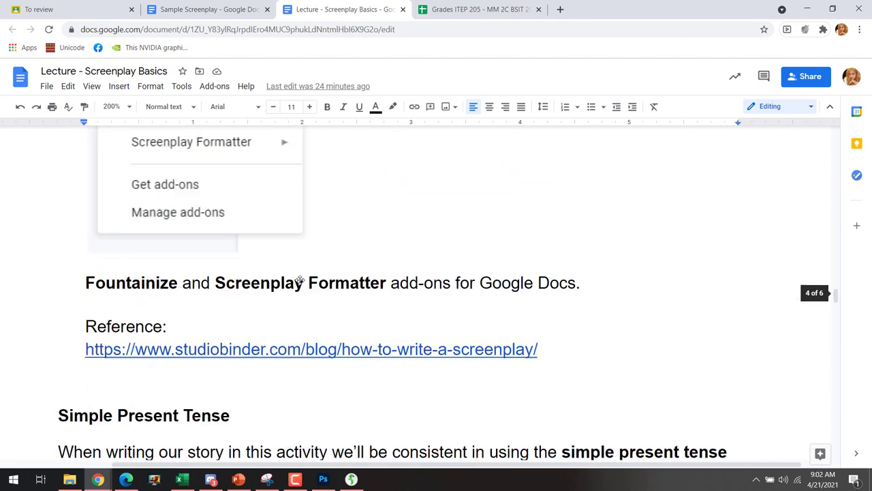
pyautogui.scroll(6, 300, 280)
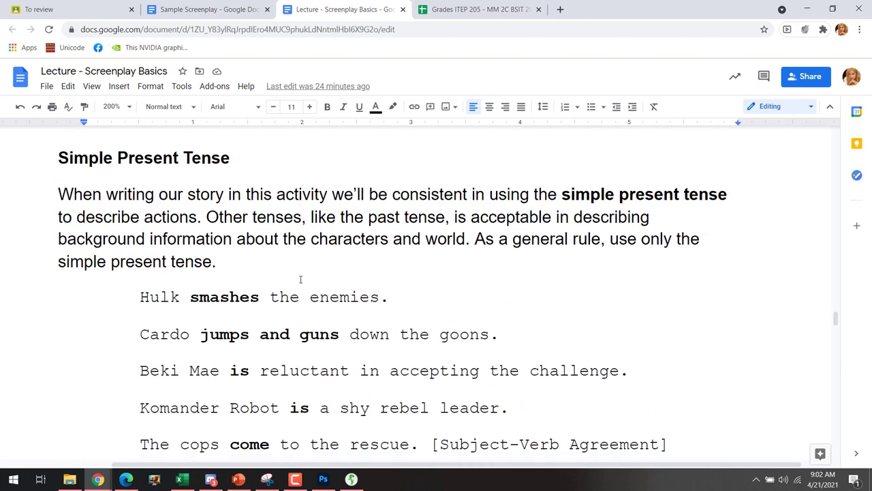
pyautogui.scroll(-3, 336, 275)
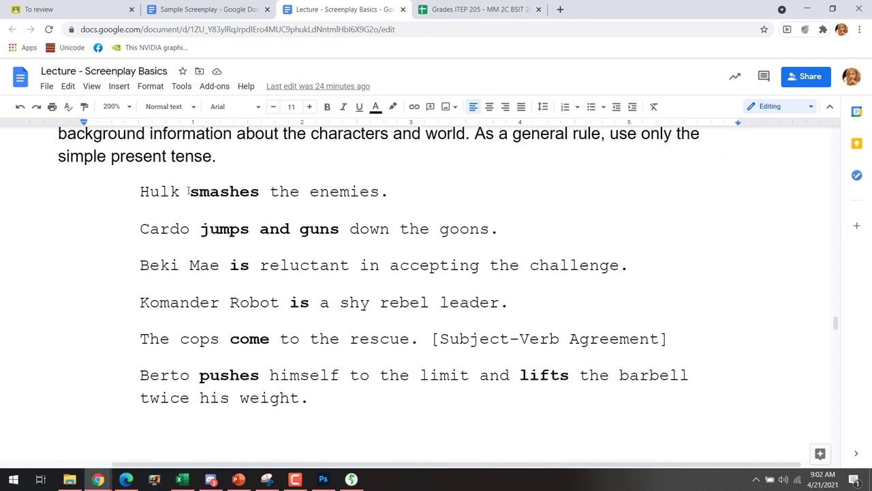
pyautogui.moveTo(188, 191); pyautogui.dragTo(272, 192)
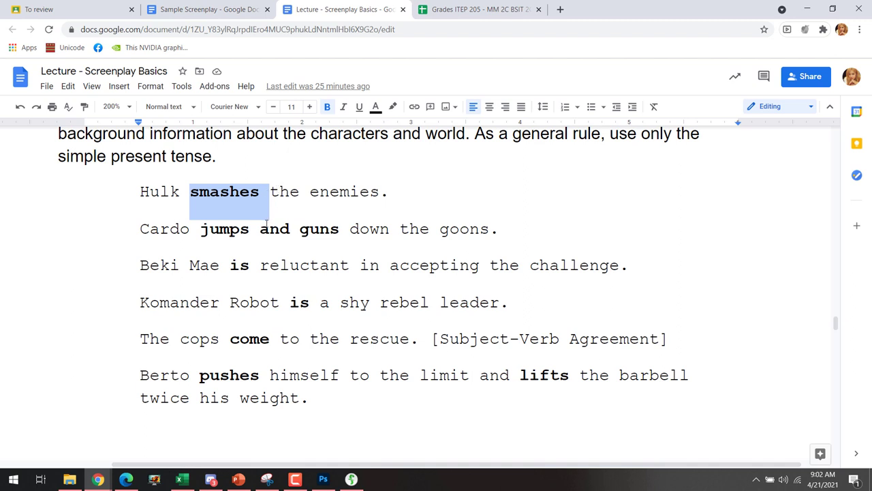
pyautogui.moveTo(220, 265); pyautogui.dragTo(261, 267)
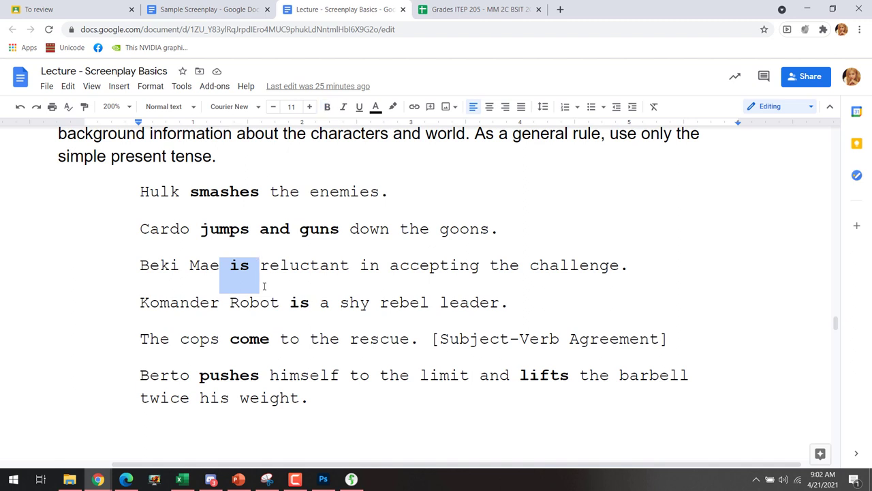
pyautogui.moveTo(140, 302); pyautogui.dragTo(310, 303)
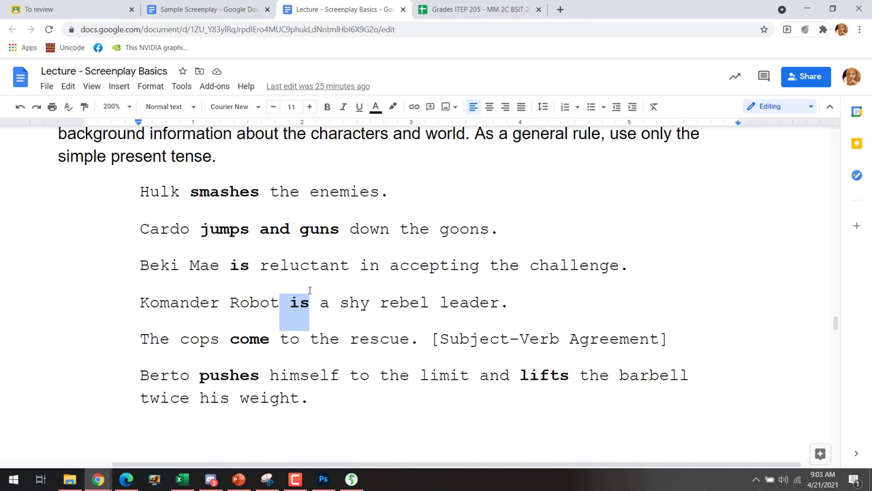
pyautogui.moveTo(181, 340); pyautogui.dragTo(219, 338)
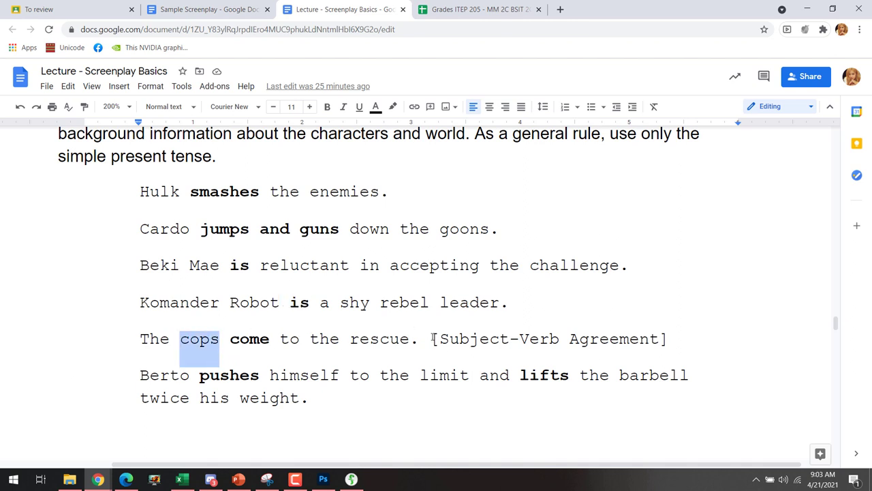
pyautogui.moveTo(432, 339); pyautogui.dragTo(730, 339)
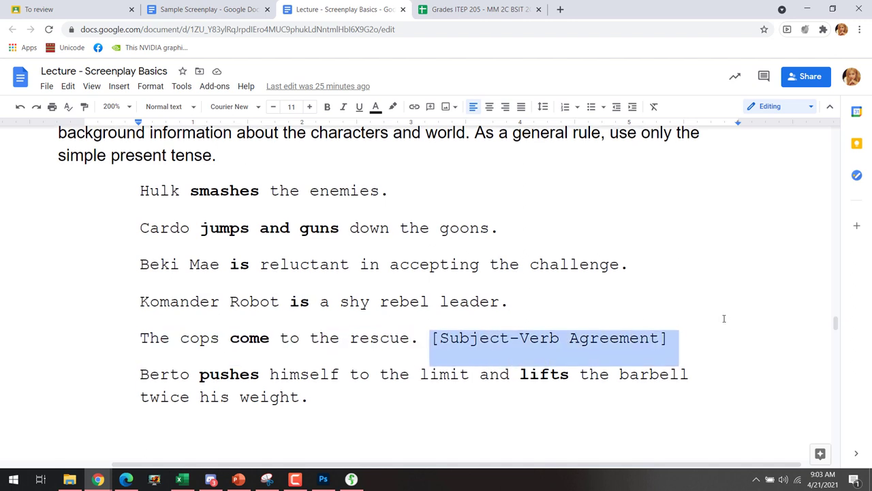
pyautogui.scroll(-1, 723, 318)
pyautogui.moveTo(180, 283); pyautogui.dragTo(269, 284)
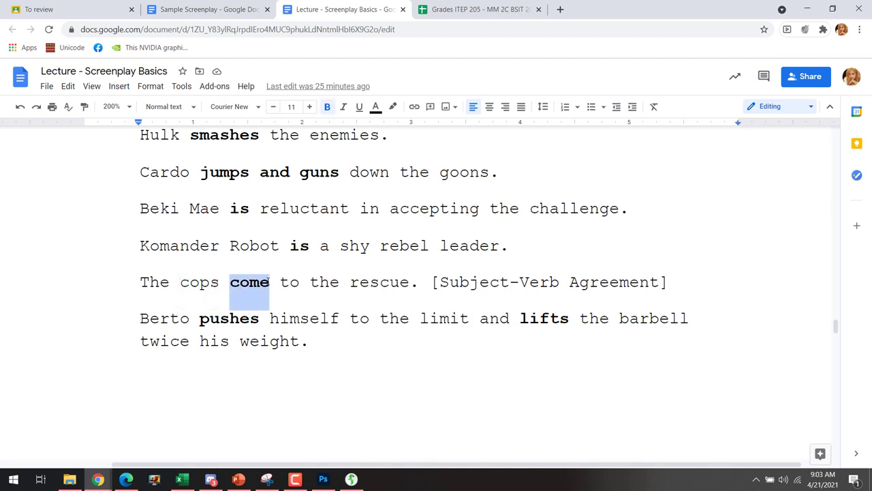
pyautogui.moveTo(140, 319); pyautogui.dragTo(263, 319)
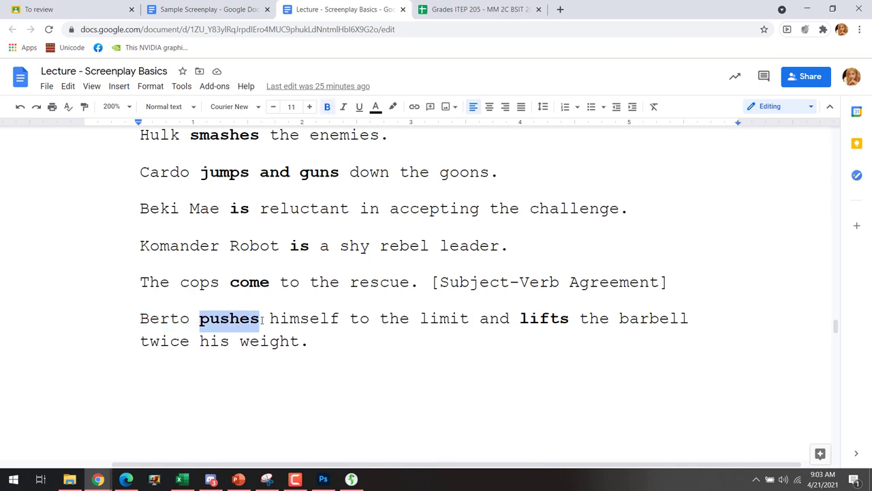
pyautogui.scroll(7, 354, 194)
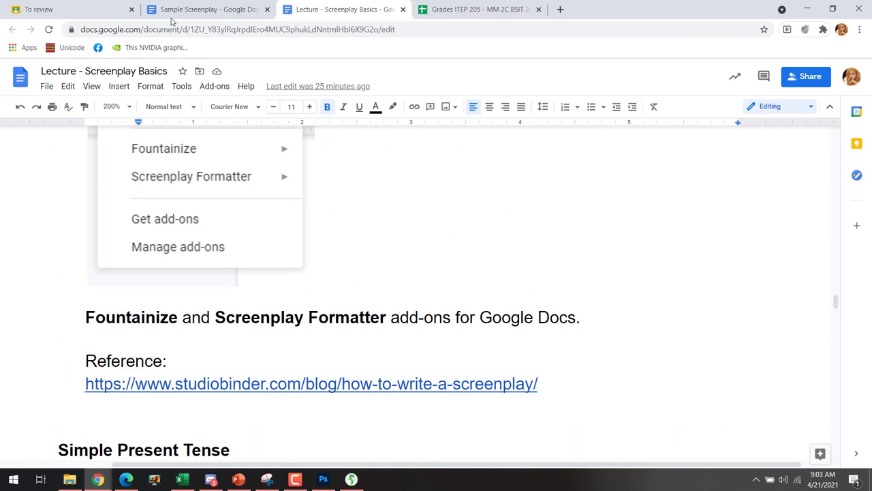
pyautogui.click(182, 8)
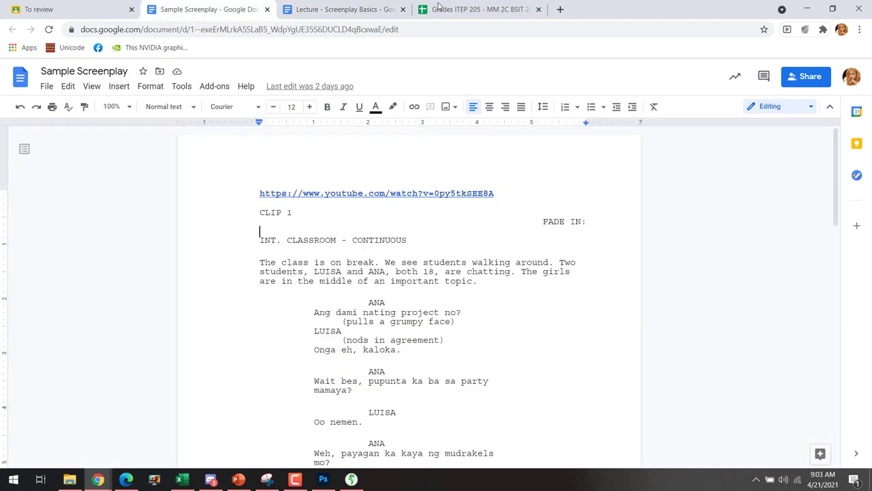
pyautogui.click(355, 8)
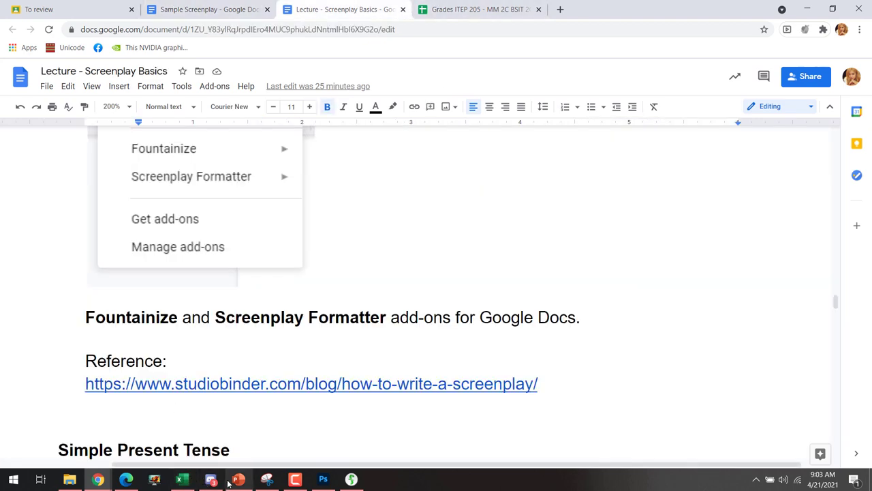
pyautogui.click(351, 479)
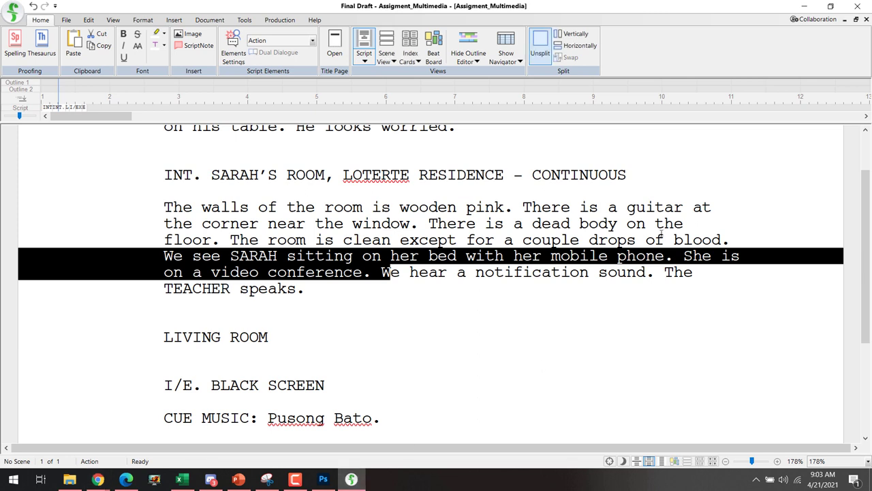
# - Select the word 'sitting' in the 'We see SARAH' sentence
pyautogui.click(207, 271)
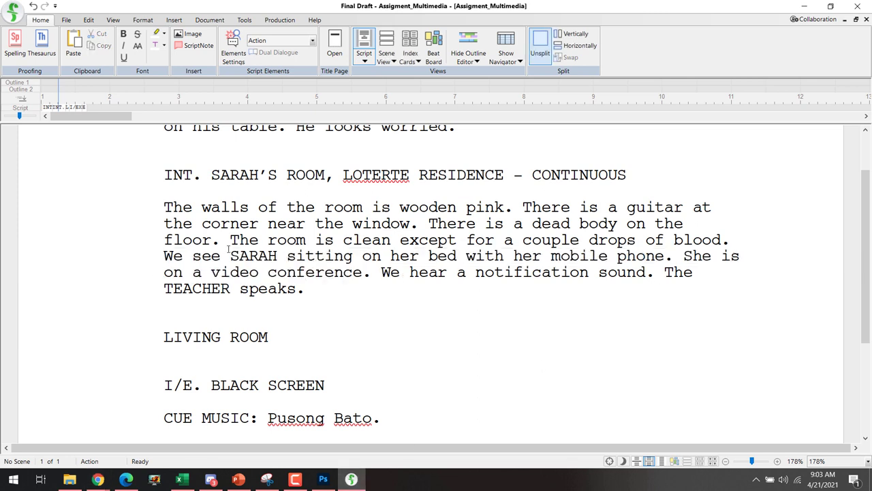
pyautogui.moveTo(229, 250); pyautogui.dragTo(163, 256)
pyautogui.click(345, 255)
pyautogui.moveTo(353, 256); pyautogui.dragTo(325, 256)
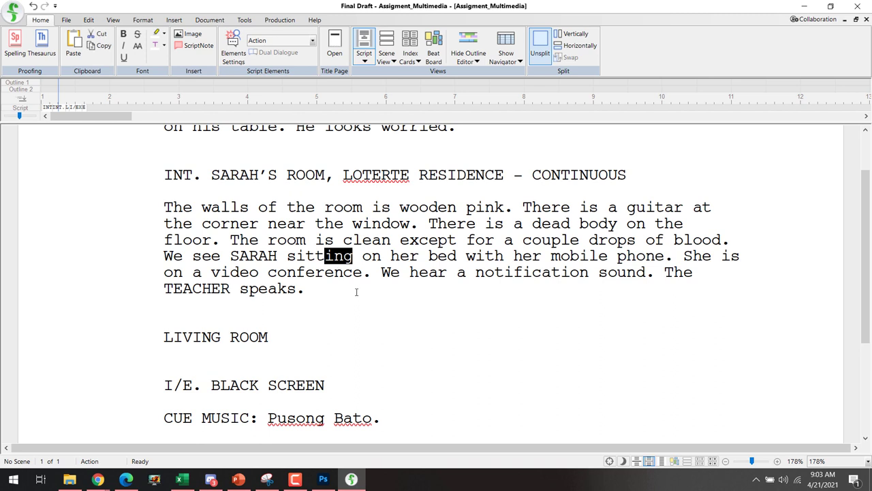
pyautogui.click(356, 291)
pyautogui.hotkey('shift', 'Down')
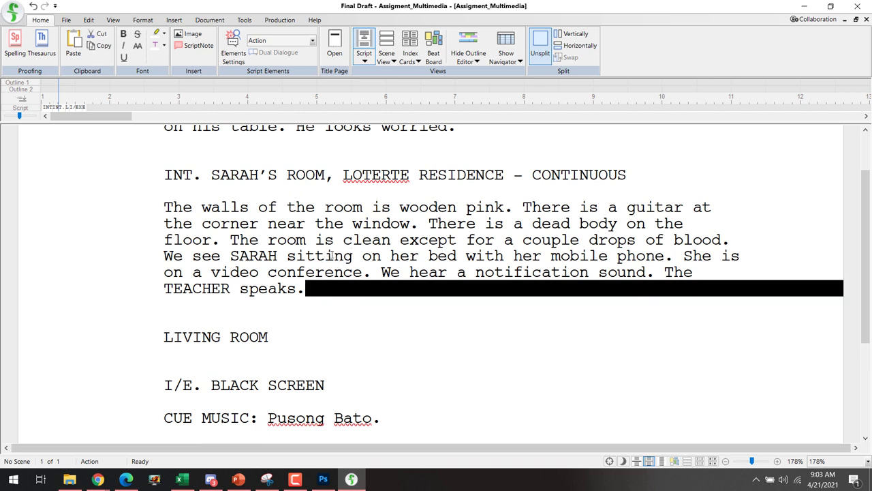
pyautogui.doubleClick(331, 255)
# - Run Spelling to the end of the script, leaving 'Pusong' unchanged
pyautogui.click(24, 56)
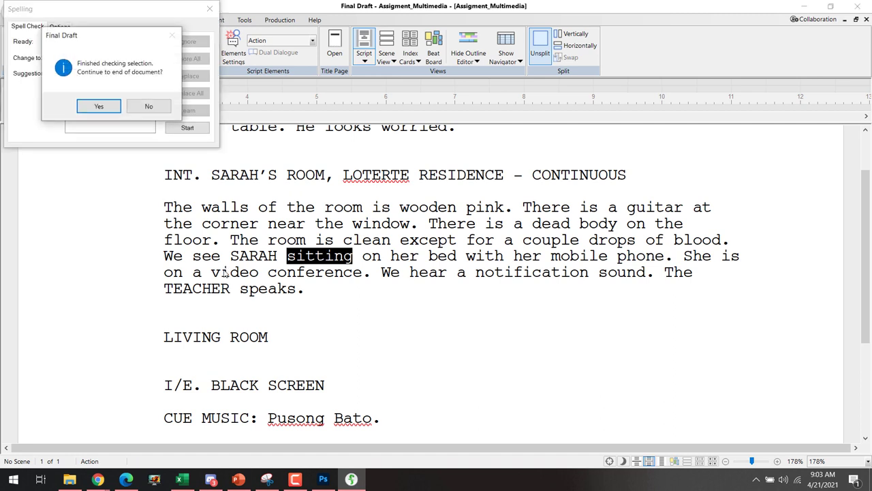
pyautogui.click(109, 107)
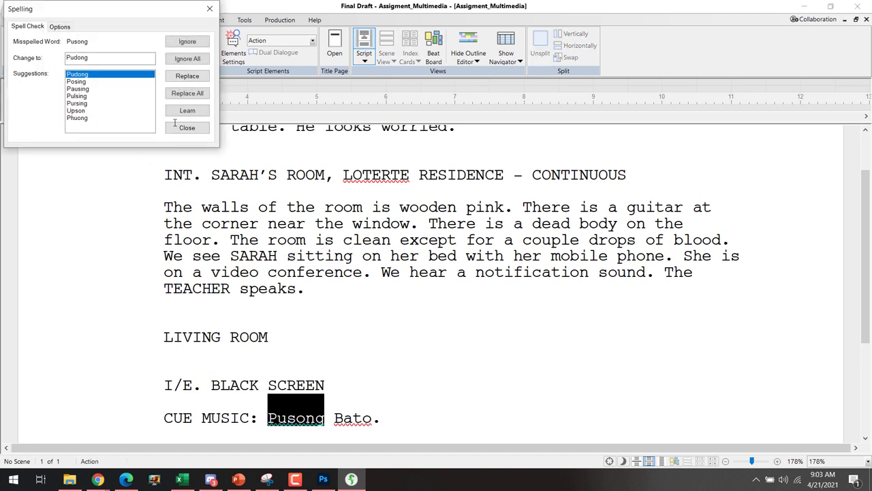
pyautogui.click(210, 9)
pyautogui.click(436, 259)
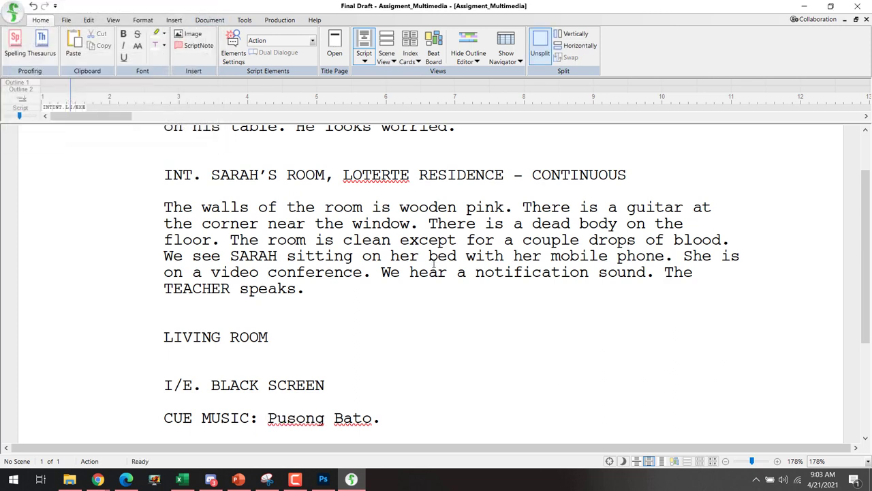
pyautogui.scroll(3, 457, 266)
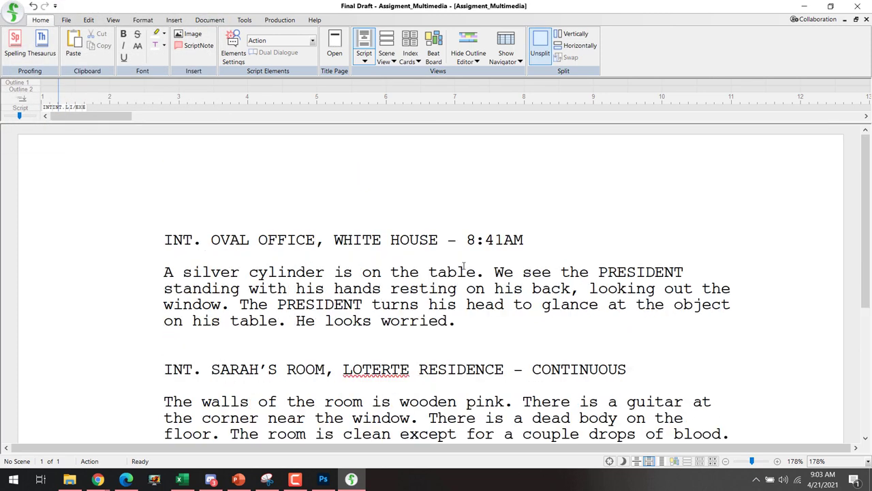
pyautogui.scroll(-2, 463, 266)
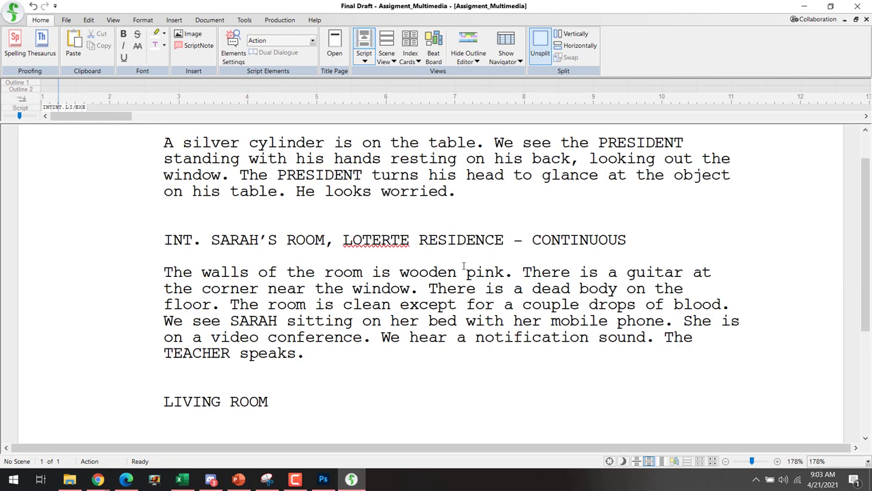
pyautogui.scroll(1, 464, 265)
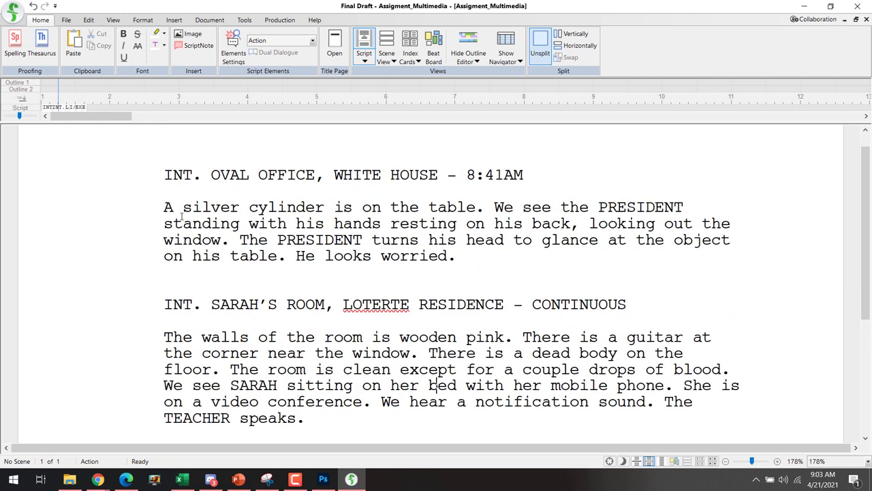
pyautogui.moveTo(163, 208); pyautogui.dragTo(286, 208)
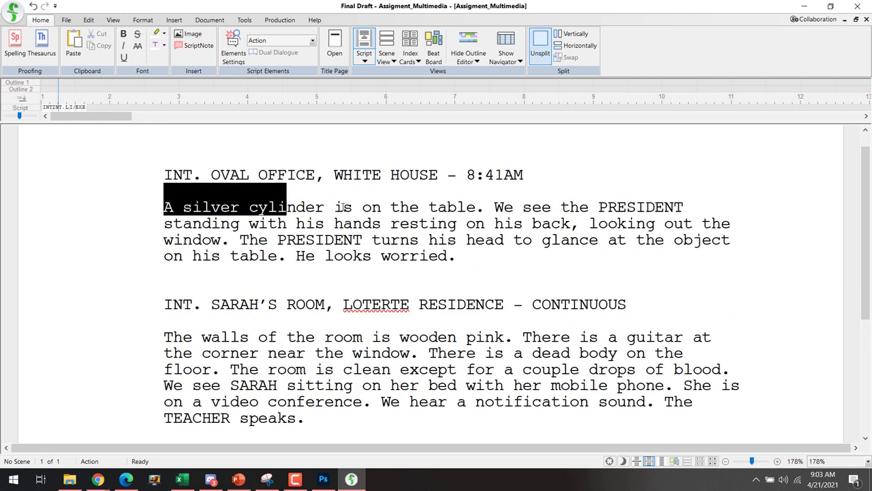
pyautogui.doubleClick(342, 207)
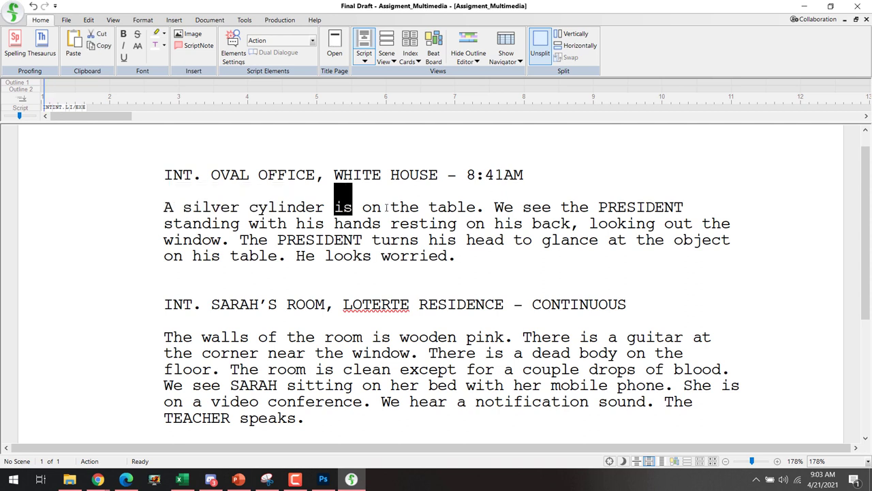
pyautogui.moveTo(165, 223); pyautogui.dragTo(242, 225)
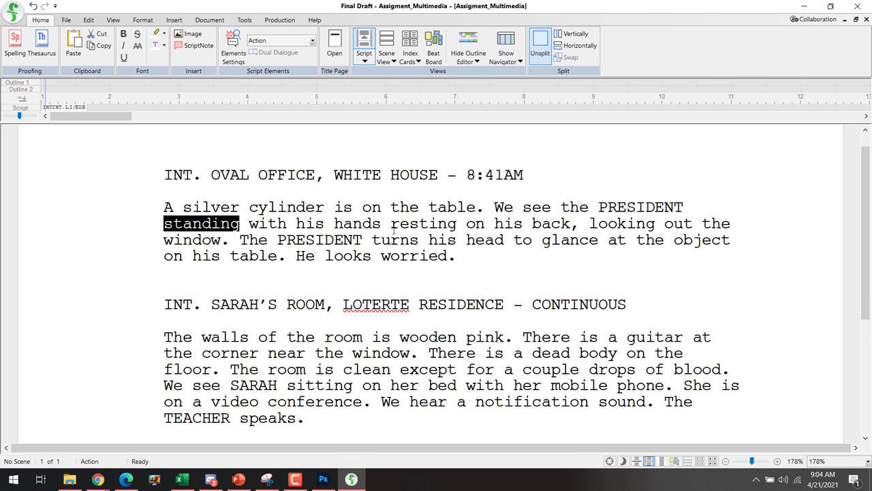
pyautogui.moveTo(391, 225); pyautogui.dragTo(451, 225)
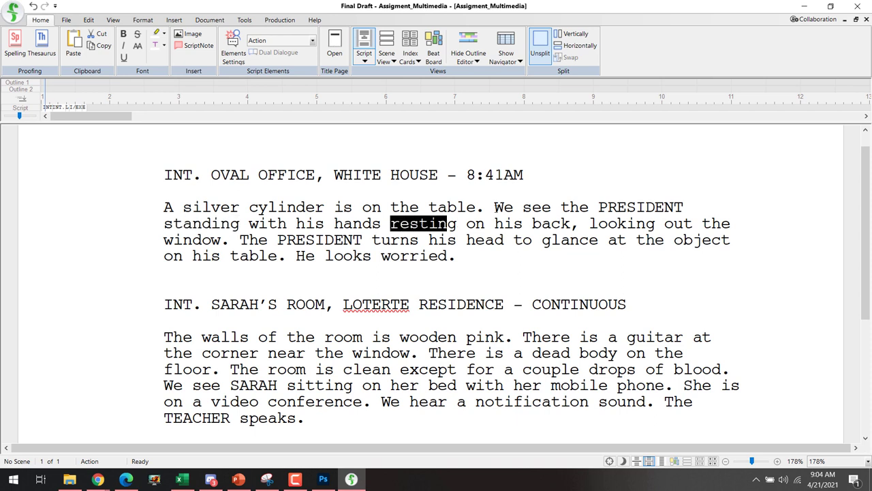
pyautogui.moveTo(494, 206); pyautogui.dragTo(562, 207)
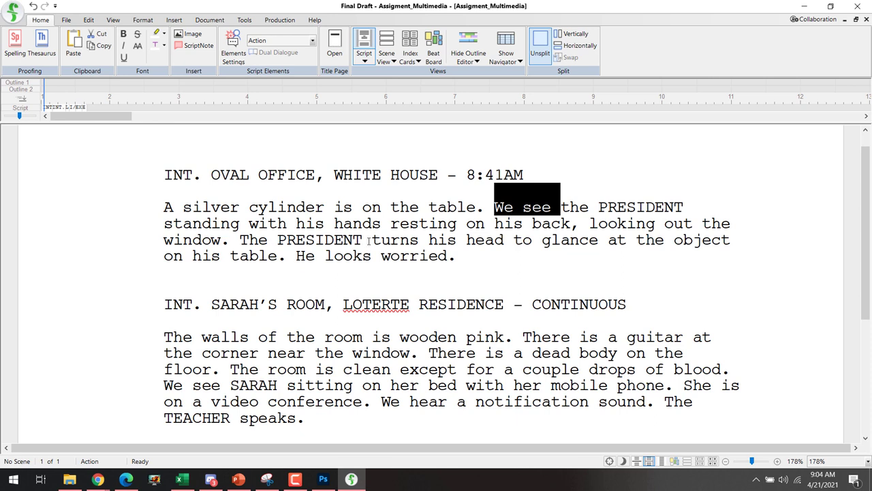
pyautogui.moveTo(371, 240); pyautogui.dragTo(423, 238)
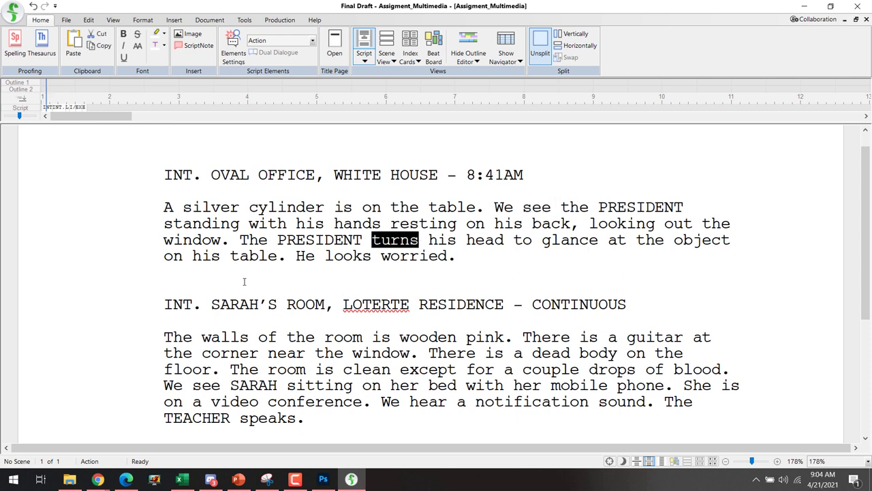
pyautogui.moveTo(326, 256); pyautogui.dragTo(373, 257)
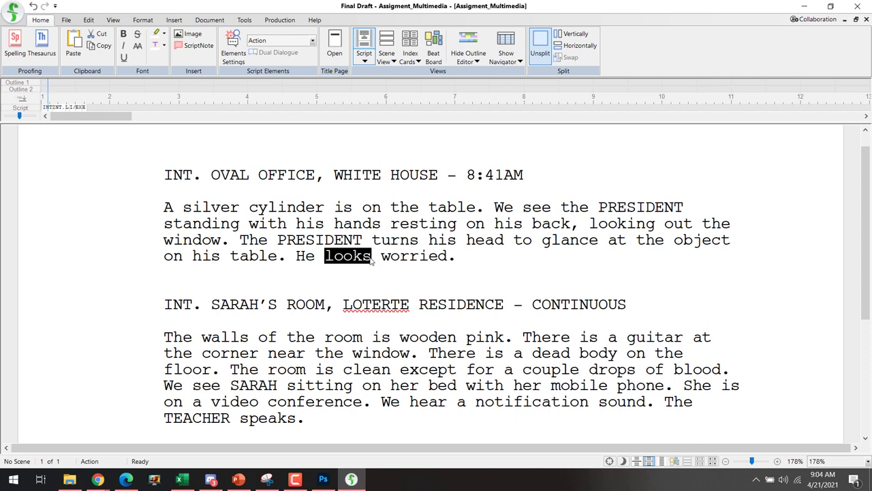
# - Change 'turns his head to glance' to 'turns his head. He glances at the object'
pyautogui.click(278, 240)
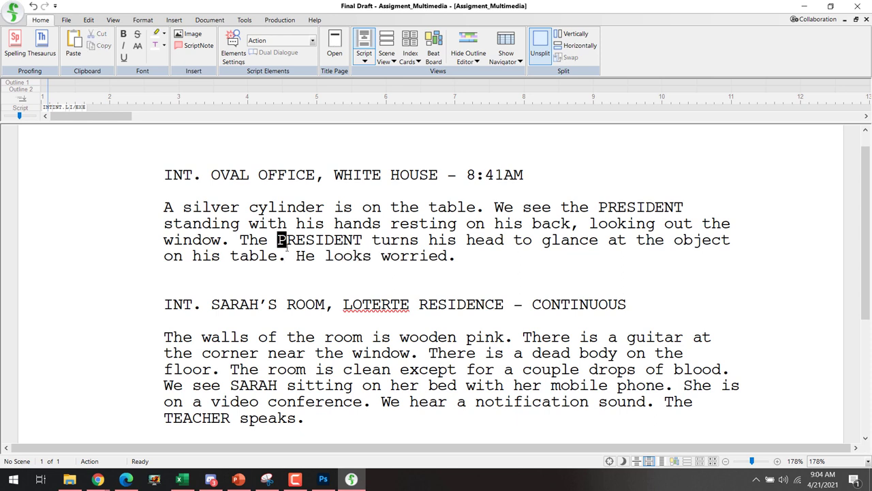
pyautogui.keyDown('shift'); pyautogui.click(288, 257); pyautogui.keyUp('shift')
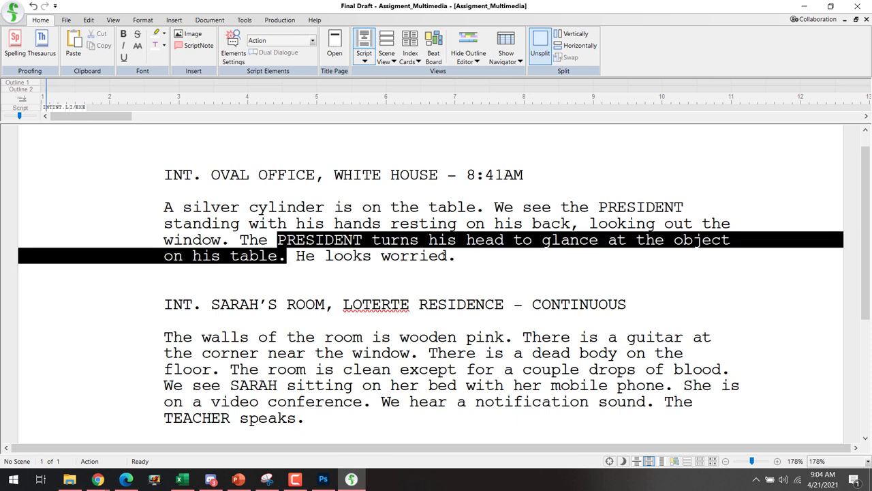
pyautogui.click(516, 244)
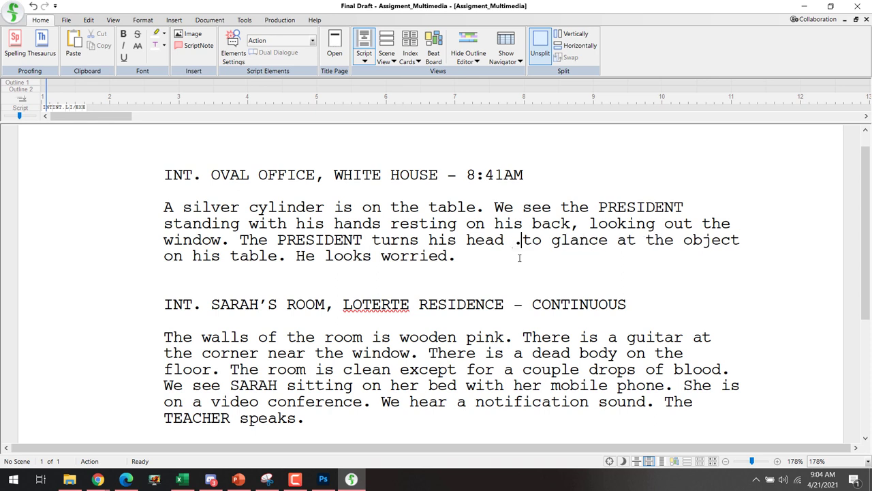
pyautogui.press('BackSpace')
pyautogui.write('.')
pyautogui.hotkey('shift', 'Right')
pyautogui.hotkey('shift', 'Right')
pyautogui.hotkey('shift', 'Right')
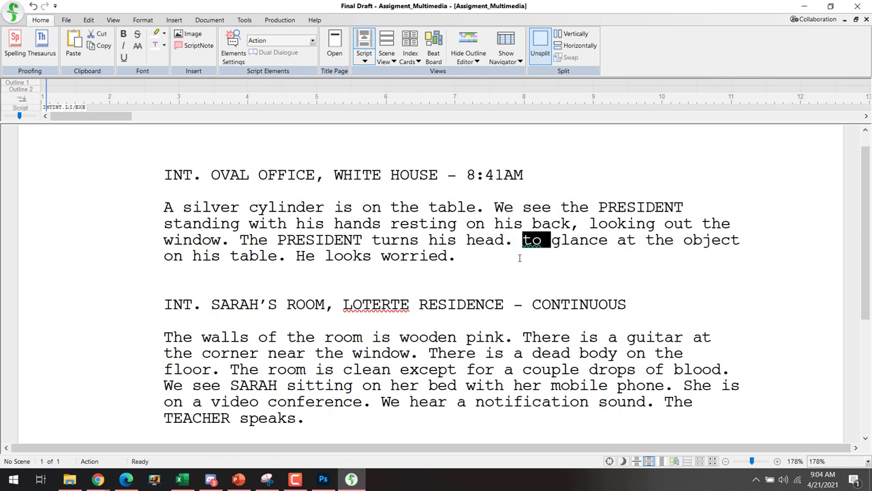
pyautogui.hotkey('ctrl', 'shift', 'Right')
pyautogui.write('He ')
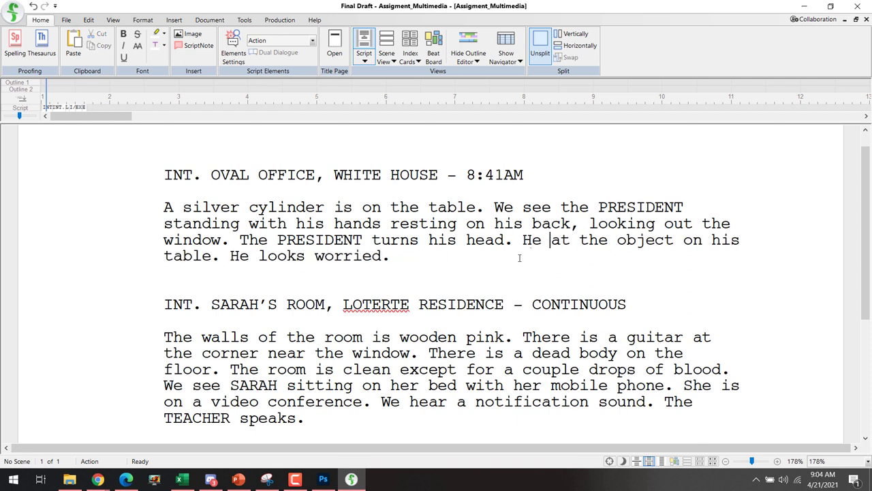
pyautogui.write('glances')
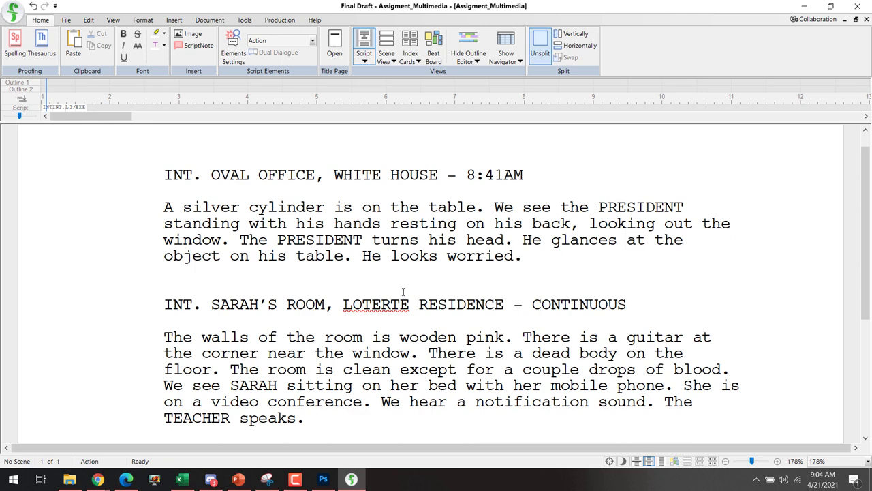
pyautogui.scroll(-3, 375, 316)
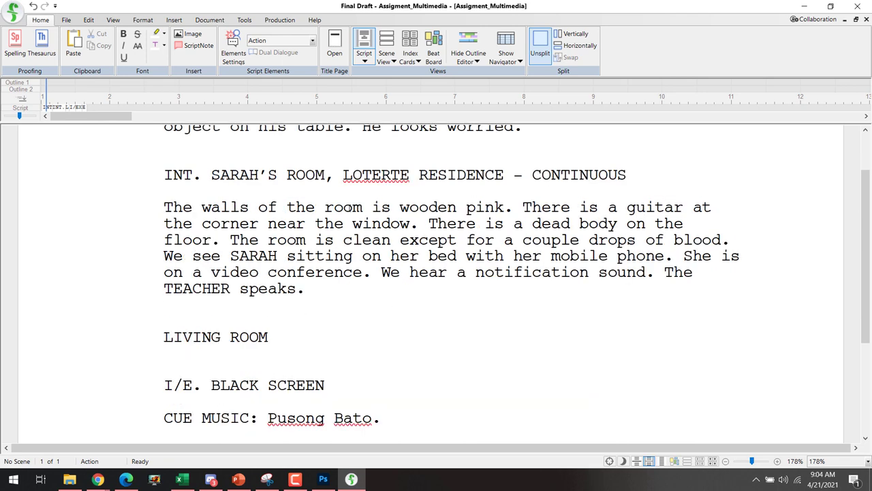
# - Highlight the verbs 'is', 'sitting' and 'hear' across the scene action lines
pyautogui.moveTo(362, 208); pyautogui.dragTo(401, 207)
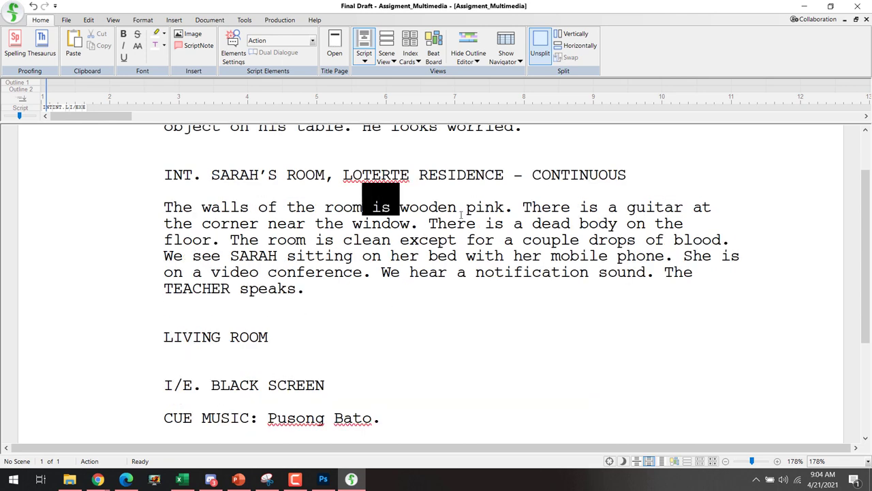
pyautogui.moveTo(580, 207); pyautogui.dragTo(609, 207)
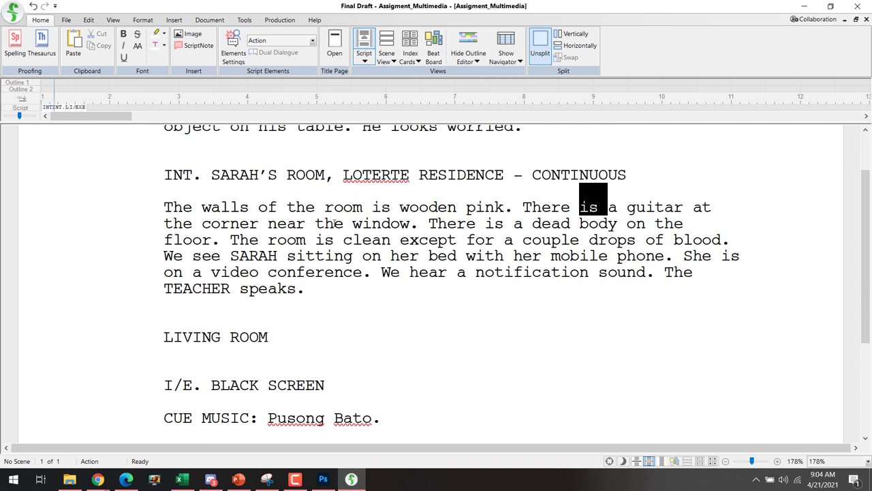
pyautogui.moveTo(484, 224); pyautogui.dragTo(508, 223)
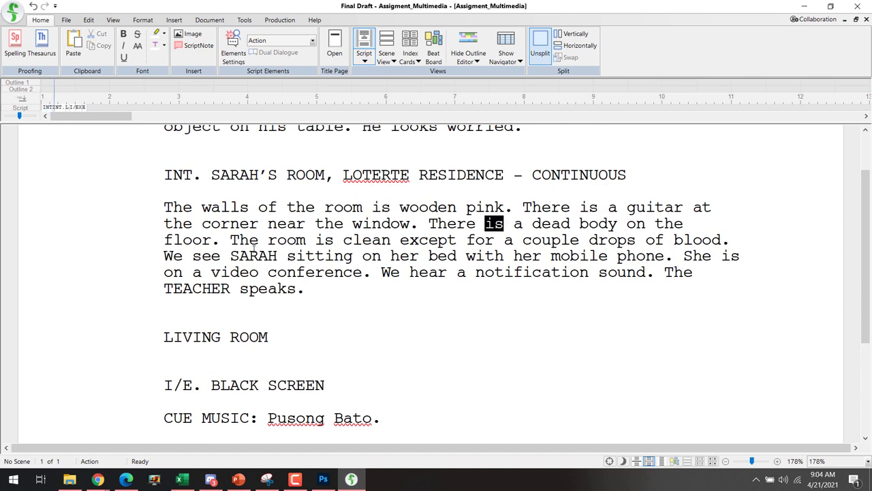
pyautogui.moveTo(314, 240); pyautogui.dragTo(343, 240)
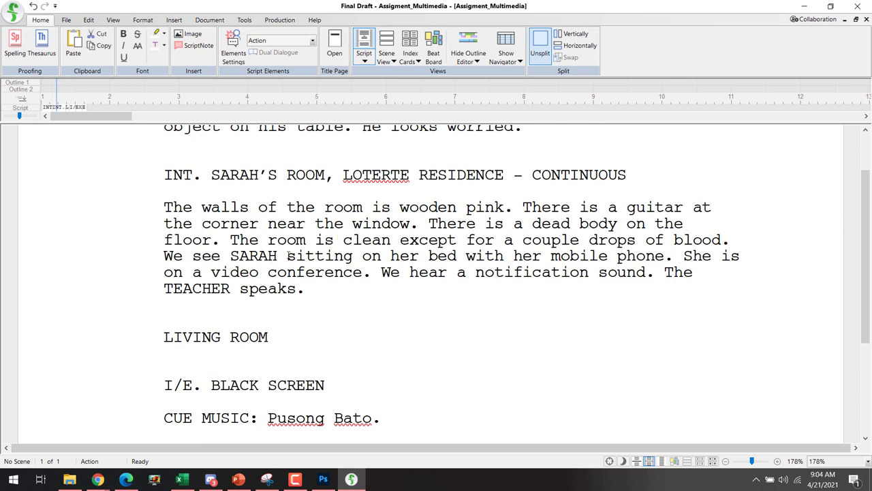
pyautogui.doubleClick(319, 256)
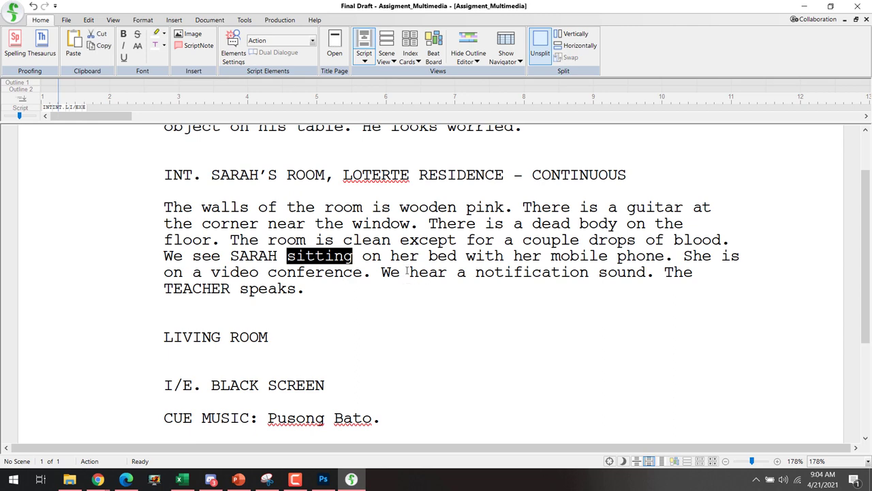
pyautogui.moveTo(408, 273); pyautogui.dragTo(439, 272)
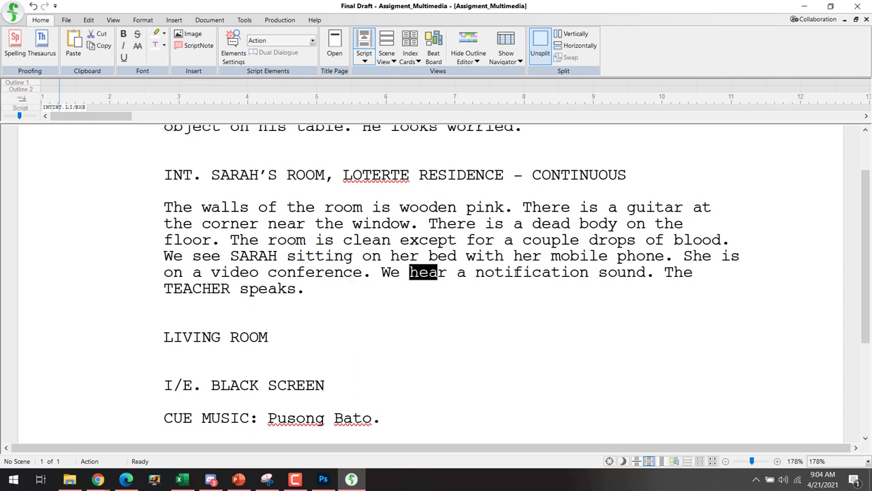
pyautogui.scroll(-5, 649, 272)
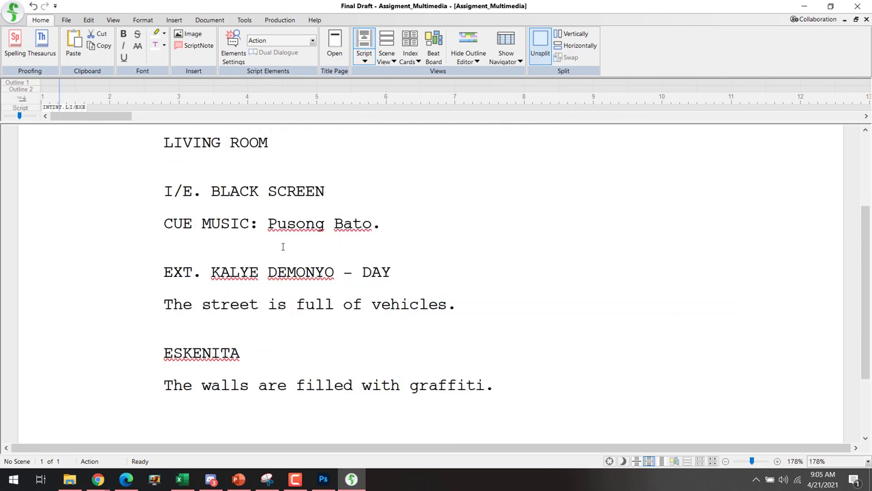
pyautogui.scroll(2, 228, 233)
pyautogui.scroll(-2, 230, 234)
# - Review the 'CUE MUSIC: Pusong Bato.' line and the words 'walls' and 'are' in the graffiti line
pyautogui.tripleClick(388, 226)
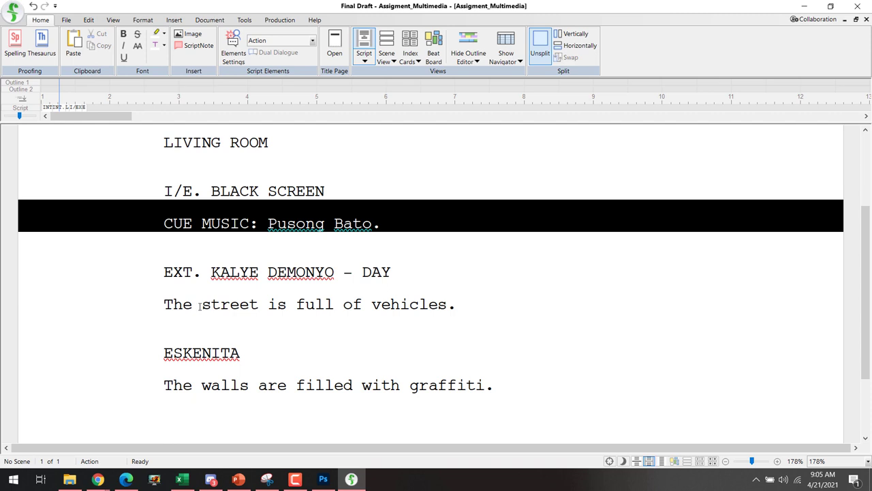
pyautogui.scroll(-2, 214, 306)
pyautogui.doubleClick(259, 322)
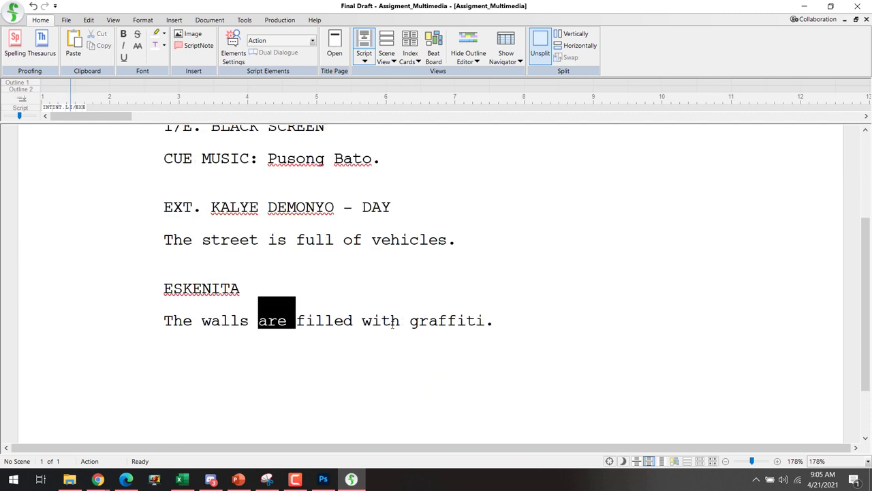
pyautogui.keyDown('shift'); pyautogui.click(495, 321); pyautogui.keyUp('shift')
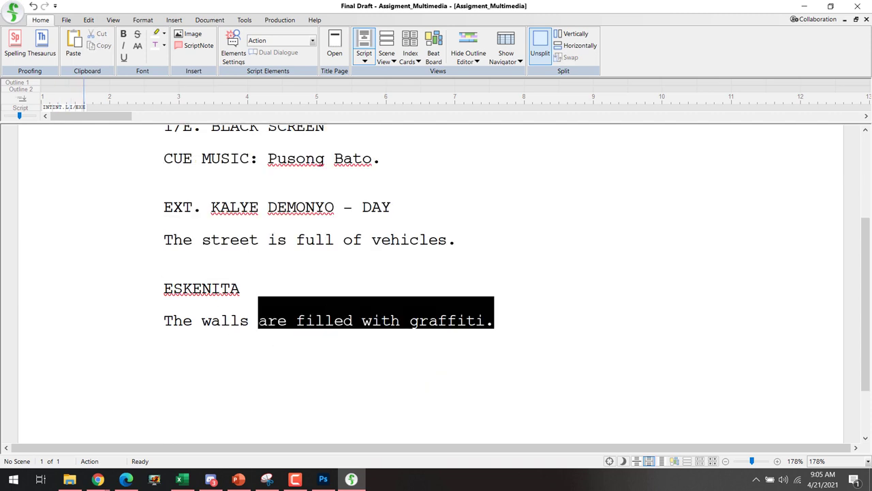
pyautogui.click(215, 320)
pyautogui.doubleClick(201, 320)
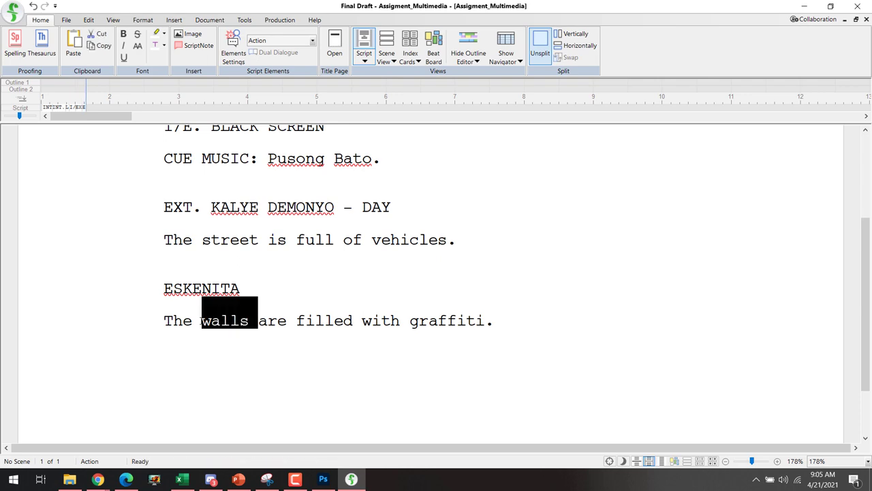
pyautogui.doubleClick(266, 321)
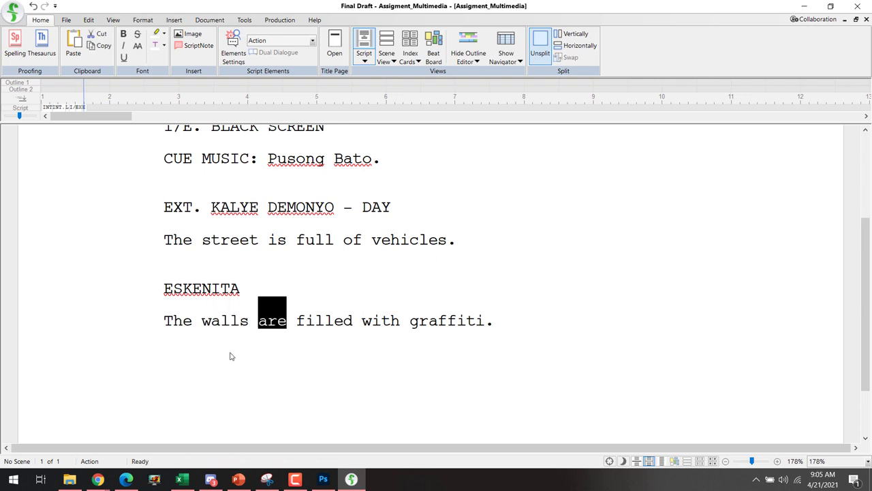
pyautogui.scroll(4, 230, 357)
# - In the lecture doc, mark the Action paragraphs and the 'BENTONG (Casting Direction)' example, then return to the script
pyautogui.hotkey('alt', 'Tab')
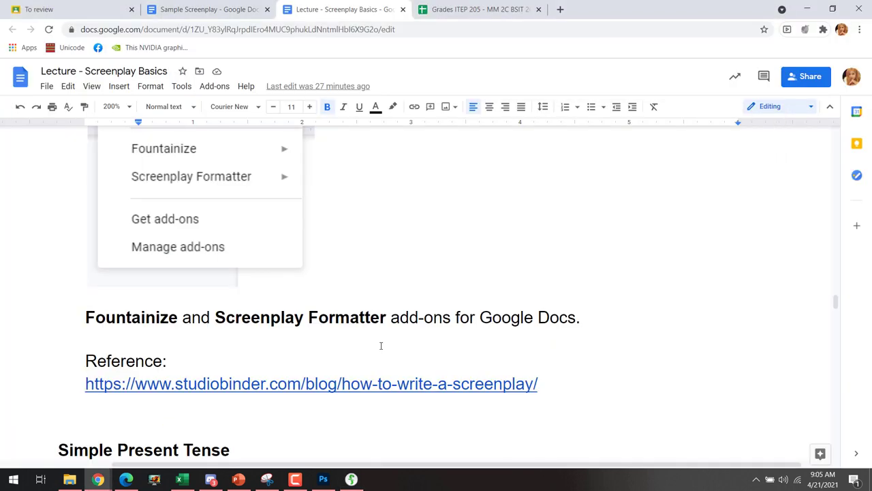
pyautogui.scroll(15, 439, 326)
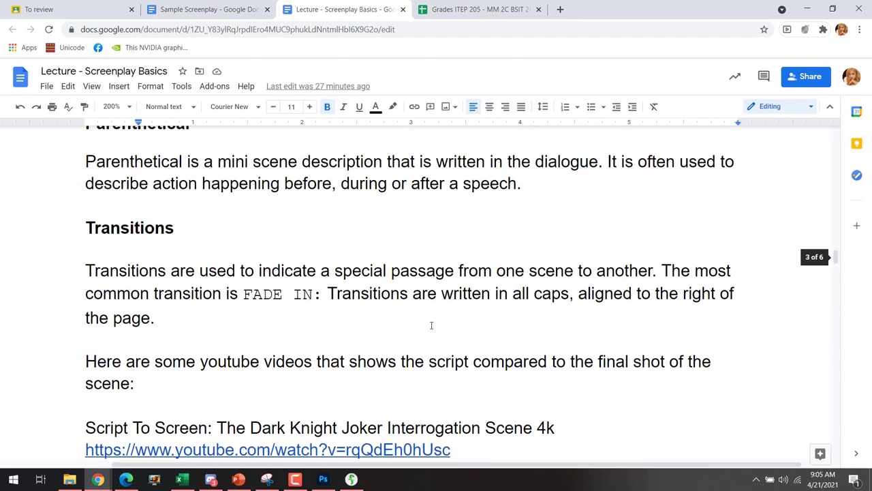
pyautogui.scroll(5, 431, 326)
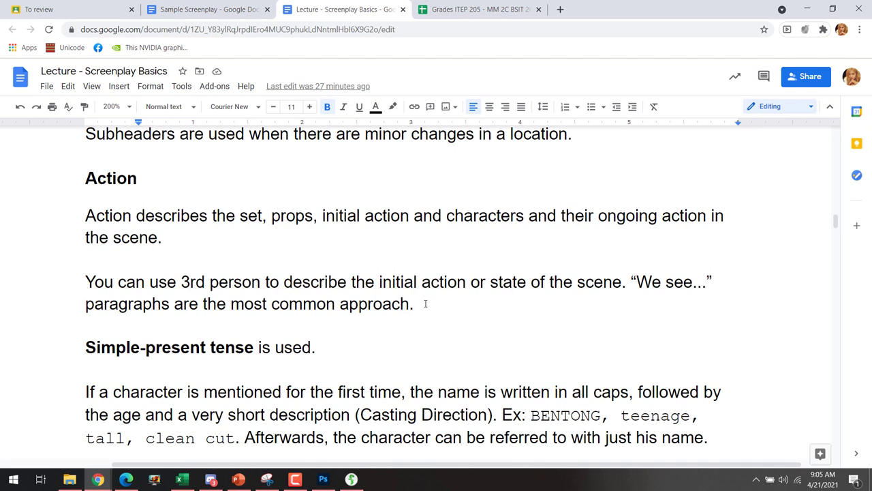
pyautogui.moveTo(416, 304); pyautogui.dragTo(85, 217)
pyautogui.scroll(-3, 368, 256)
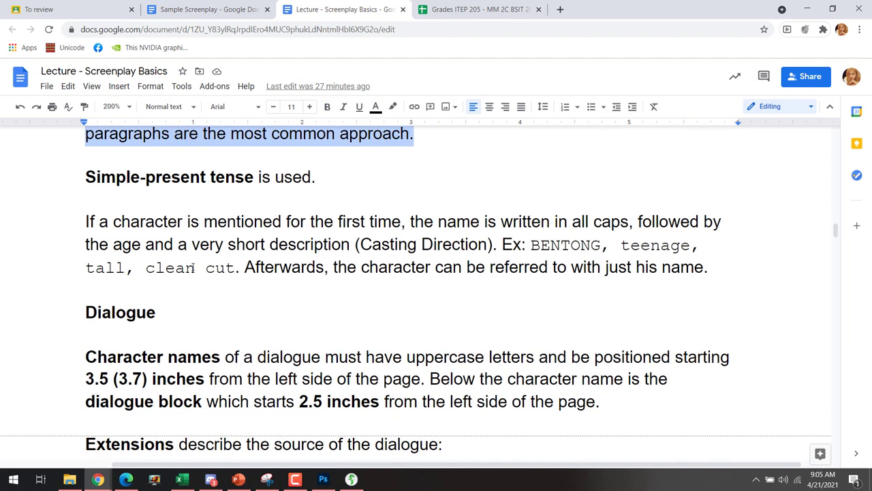
pyautogui.scroll(2, 239, 260)
pyautogui.scroll(-1, 274, 252)
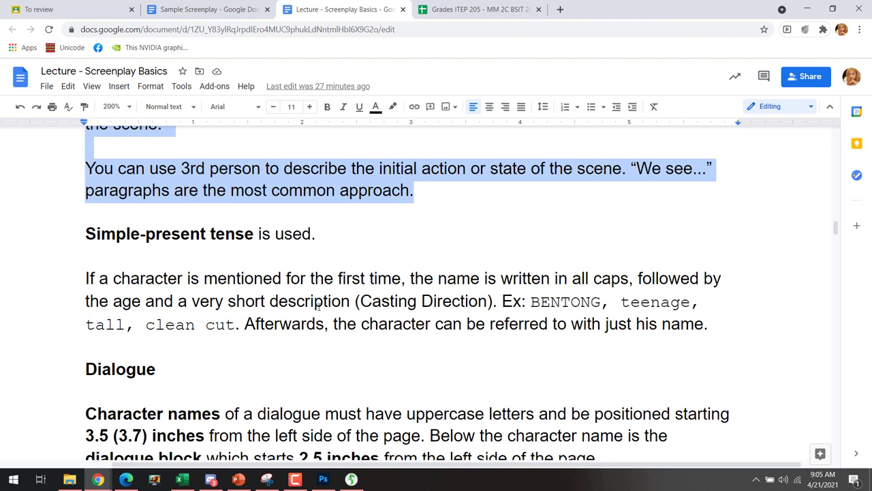
pyautogui.moveTo(532, 301); pyautogui.dragTo(602, 296)
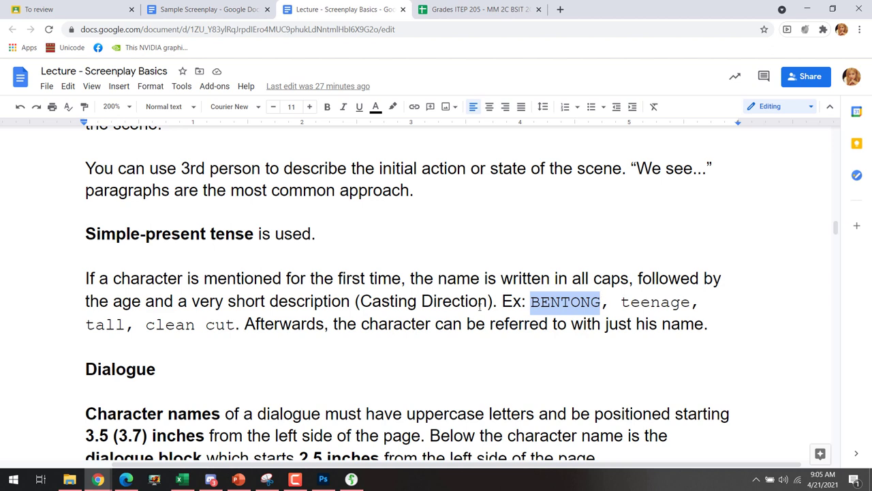
pyautogui.moveTo(495, 301); pyautogui.dragTo(351, 301)
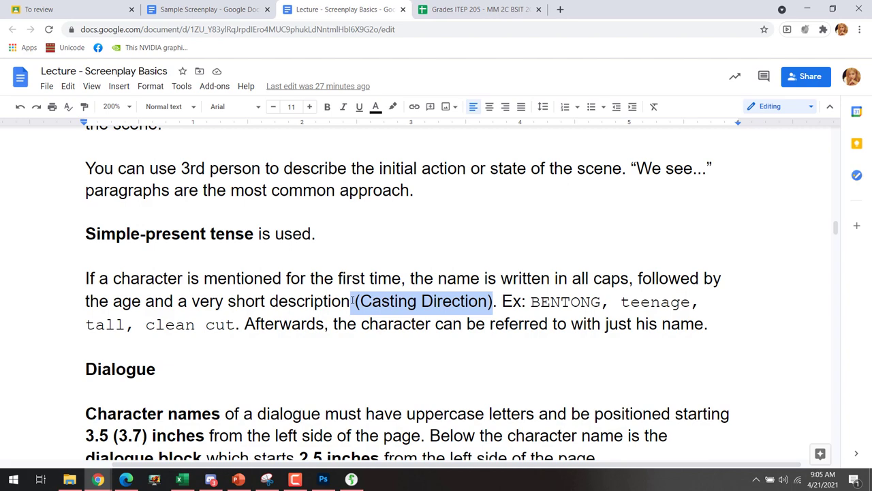
pyautogui.hotkey('alt', 'Tab')
# - Check the Oval Office scene, then minimize Final Draft to show the Screenplay Basics lecture
pyautogui.scroll(10, 405, 253)
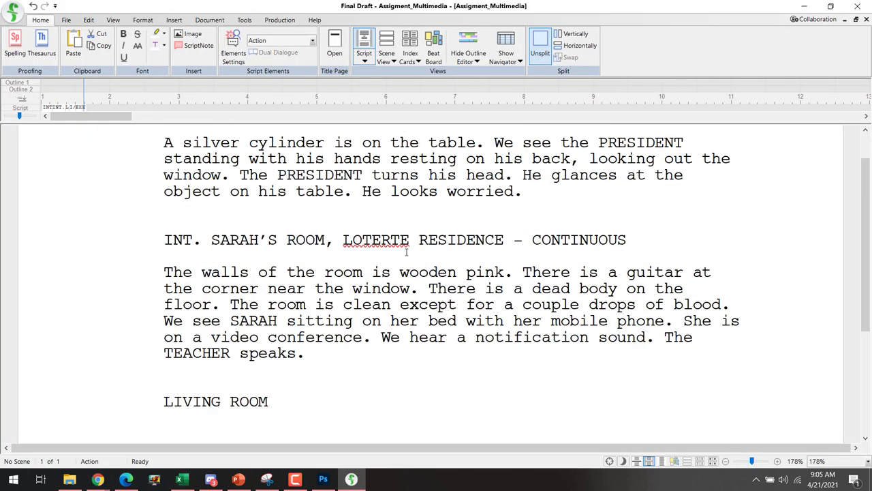
pyautogui.scroll(-2, 405, 253)
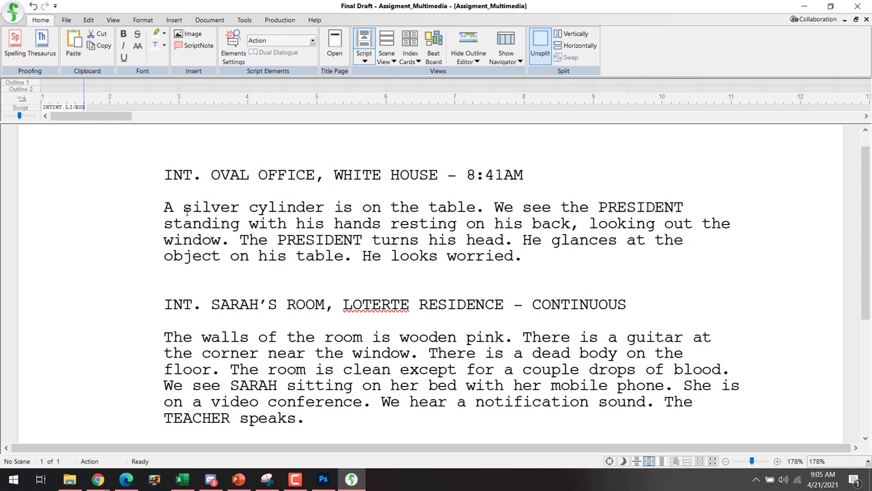
pyautogui.click(811, 8)
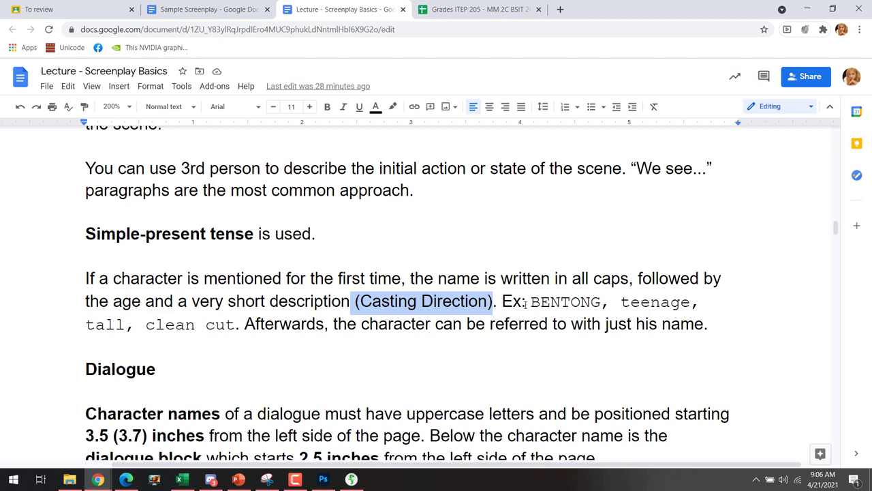
pyautogui.moveTo(530, 301); pyautogui.dragTo(600, 302)
pyautogui.moveTo(298, 320); pyautogui.dragTo(242, 324)
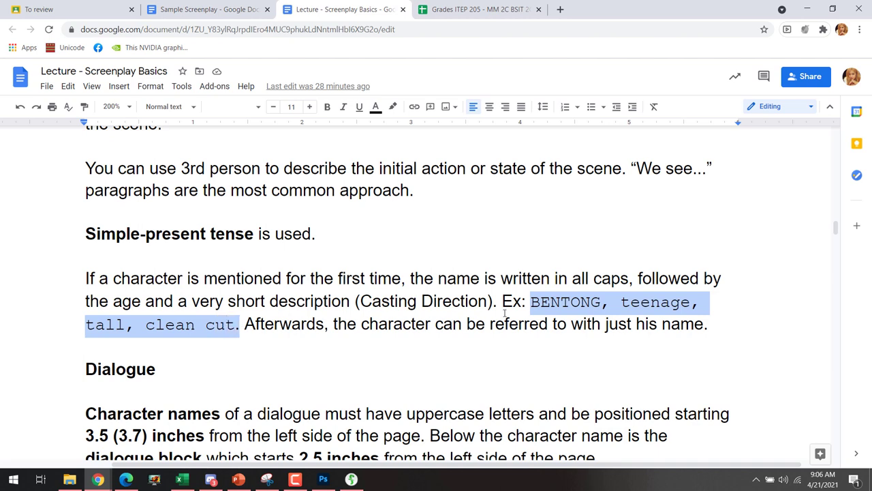
pyautogui.scroll(-1, 502, 296)
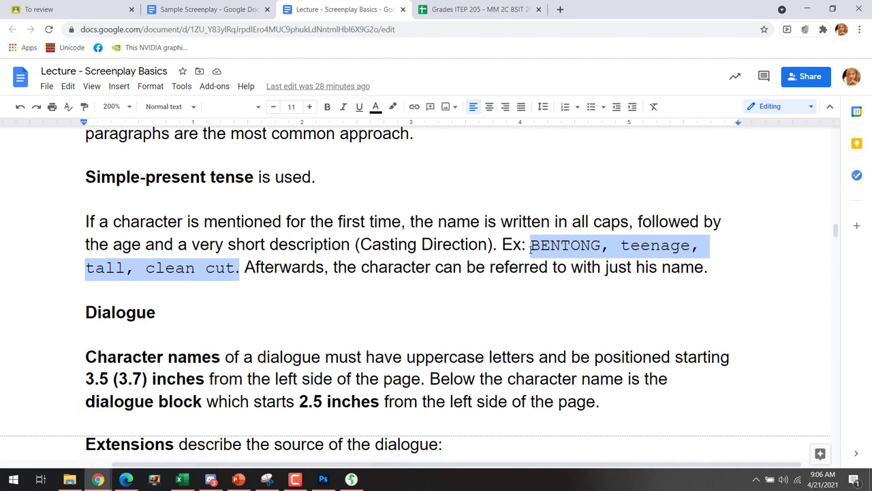
pyautogui.scroll(-1, 526, 253)
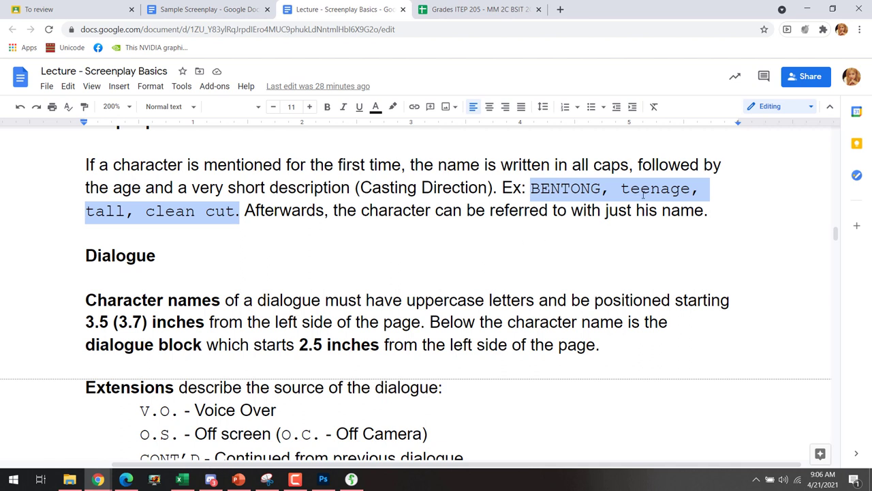
pyautogui.moveTo(621, 192); pyautogui.dragTo(670, 192)
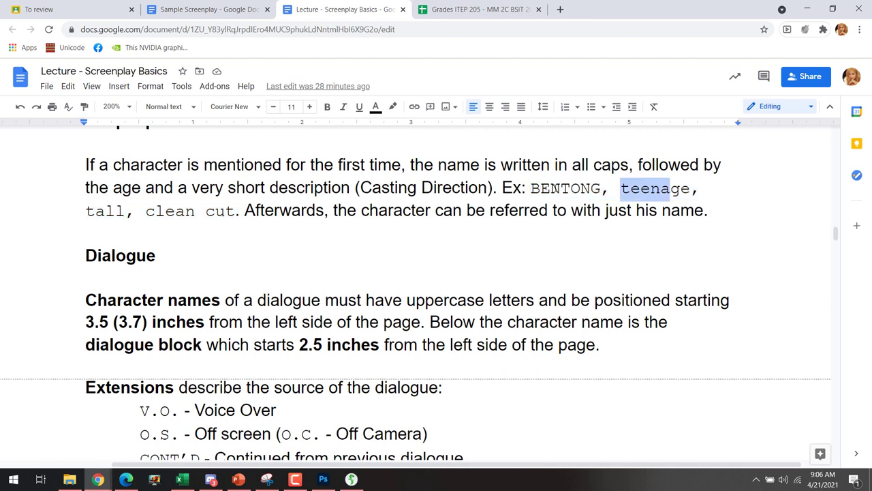
pyautogui.click(240, 210)
pyautogui.moveTo(240, 210); pyautogui.dragTo(43, 212)
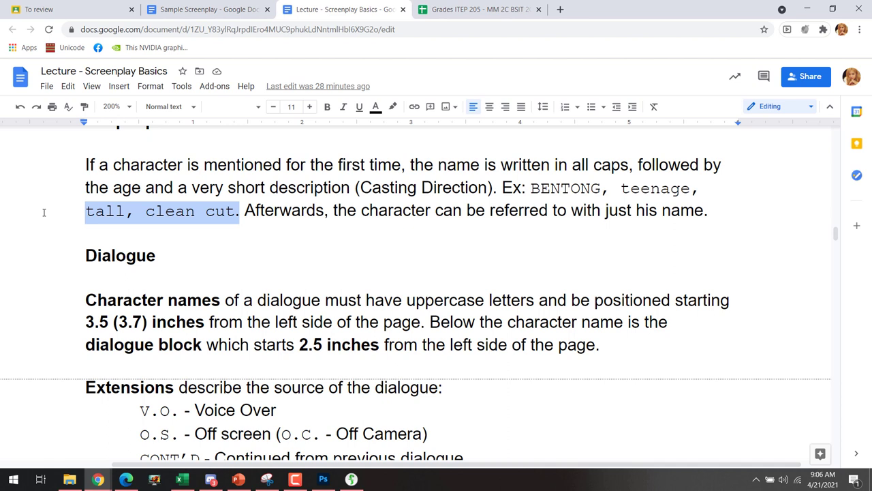
pyautogui.click(159, 240)
# - Add the line 'X Name, adjective + occupation' below the casting-direction example in the lecture
pyautogui.press('Return')
pyautogui.press('Return')
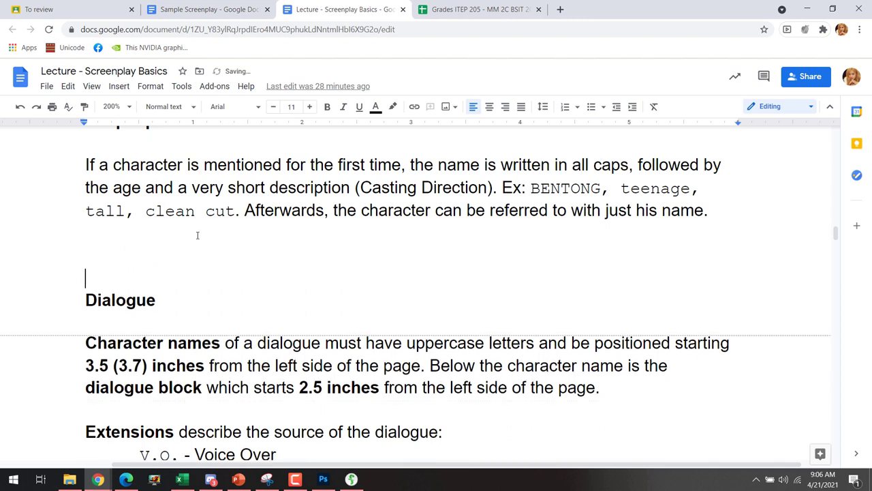
pyautogui.press('Up')
pyautogui.write('name, ')
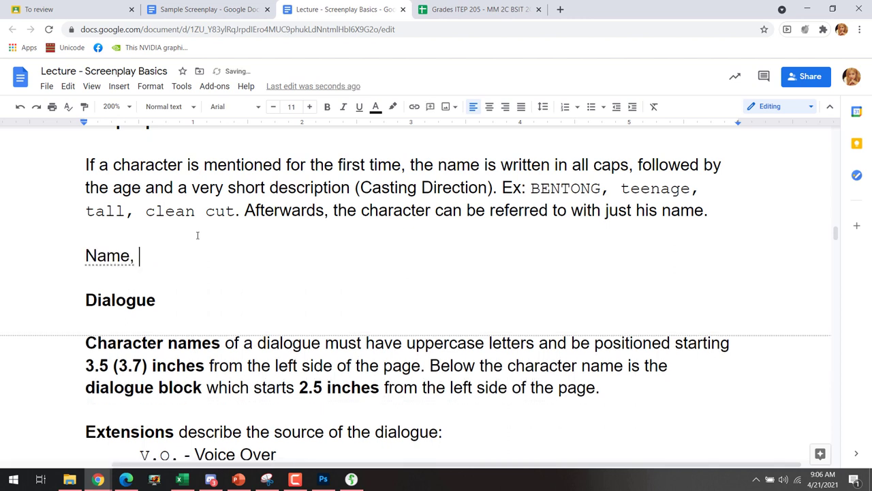
pyautogui.write('adjective + occu')
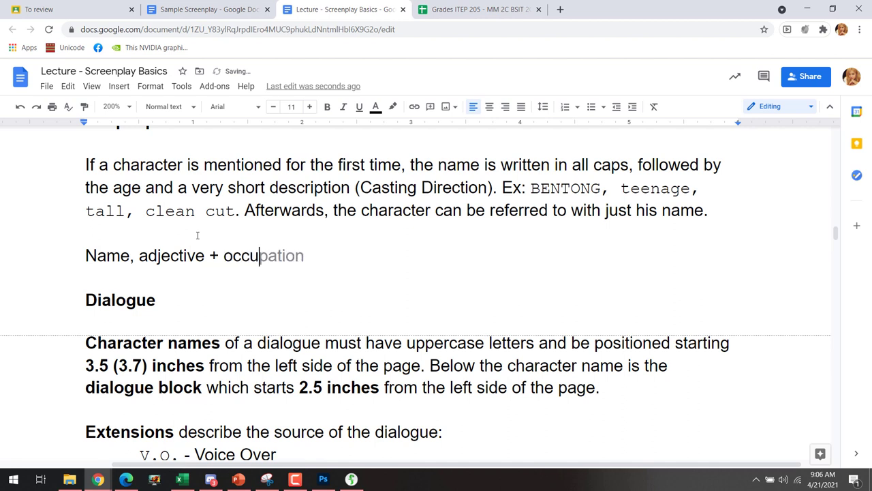
pyautogui.write('pation')
pyautogui.hotkey('ctrl', 'shift', 'Left')
pyautogui.hotkey('ctrl', 'shift', 'Left')
pyautogui.hotkey('ctrl', 'shift', 'Left')
pyautogui.hotkey('ctrl', 'shift', 'Left')
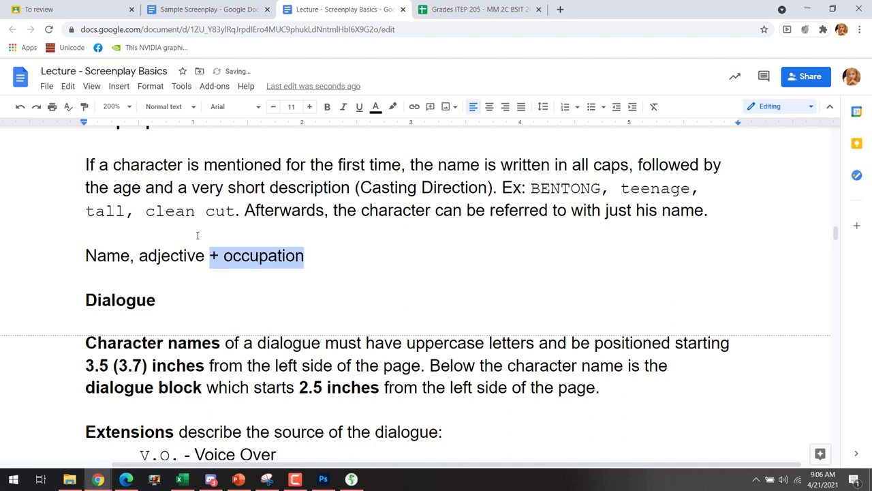
pyautogui.press('Left')
pyautogui.press('Home')
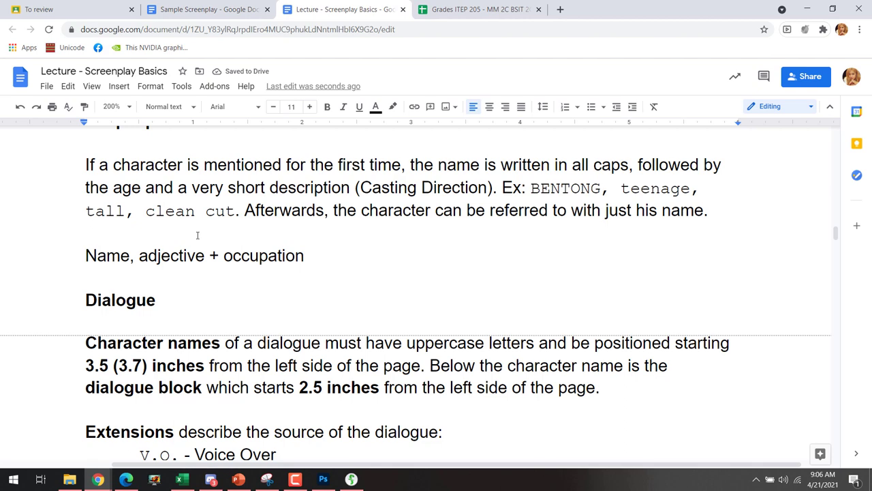
pyautogui.write('X')
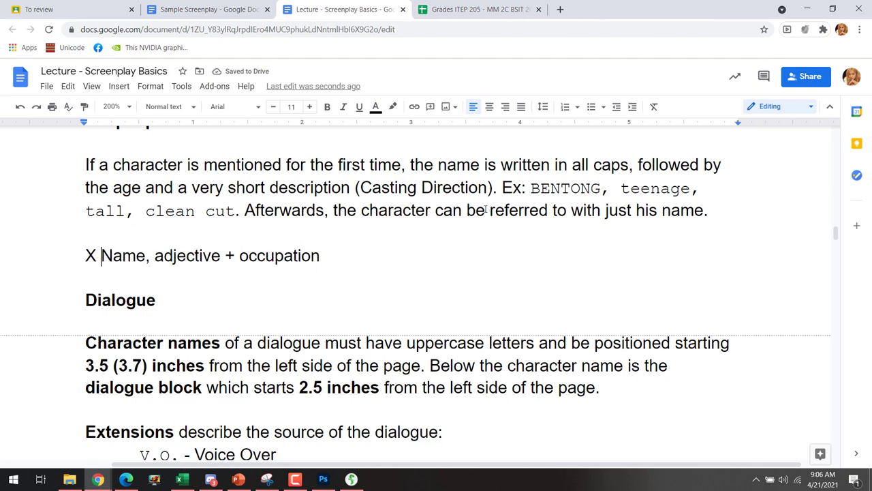
pyautogui.hotkey('alt', 'Tab')
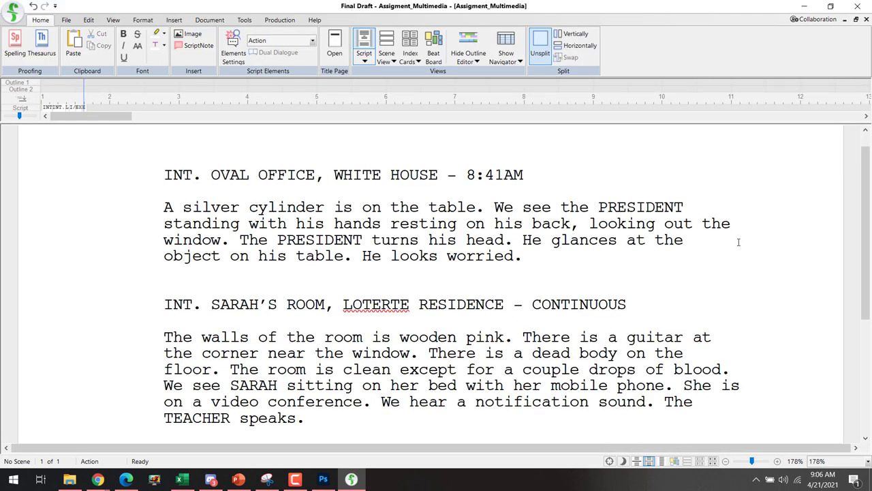
# - Describe the PRESIDENT as '40s, African American,' in the Oval Office action paragraph
pyautogui.write(', 40s, tall')
pyautogui.press('BackSpace')
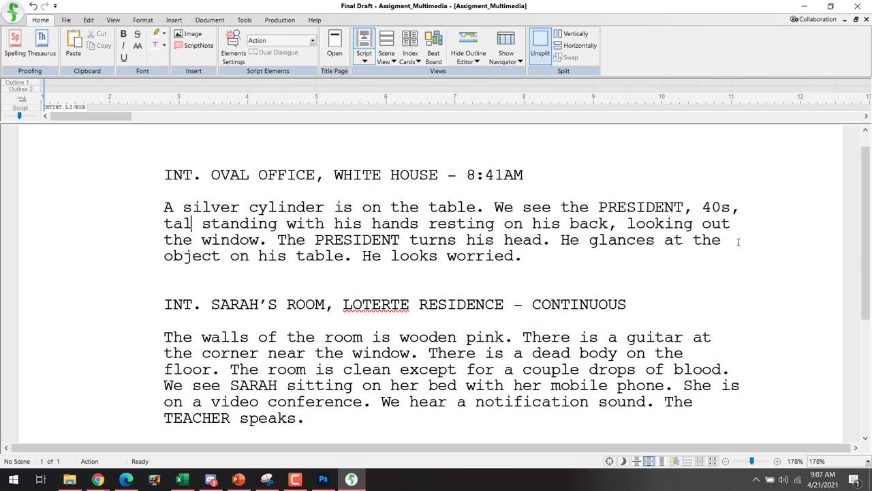
pyautogui.press('BackSpace')
pyautogui.press('BackSpace')
pyautogui.press('BackSpace')
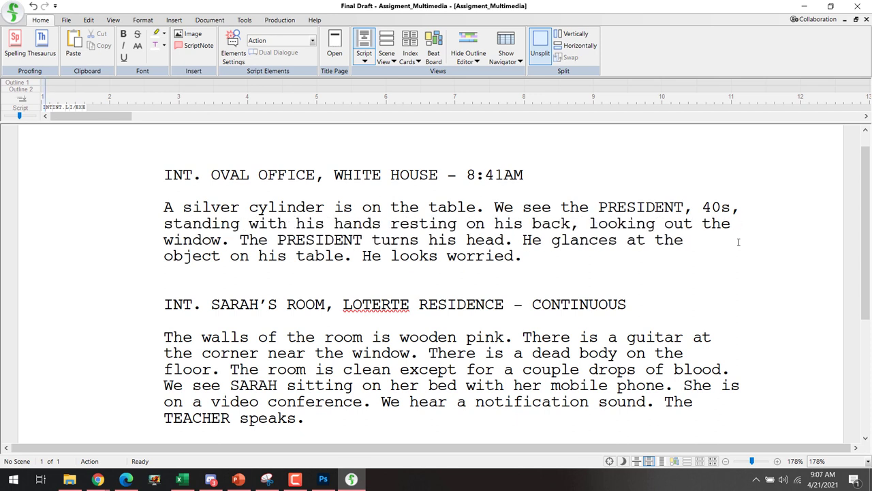
pyautogui.write('black american')
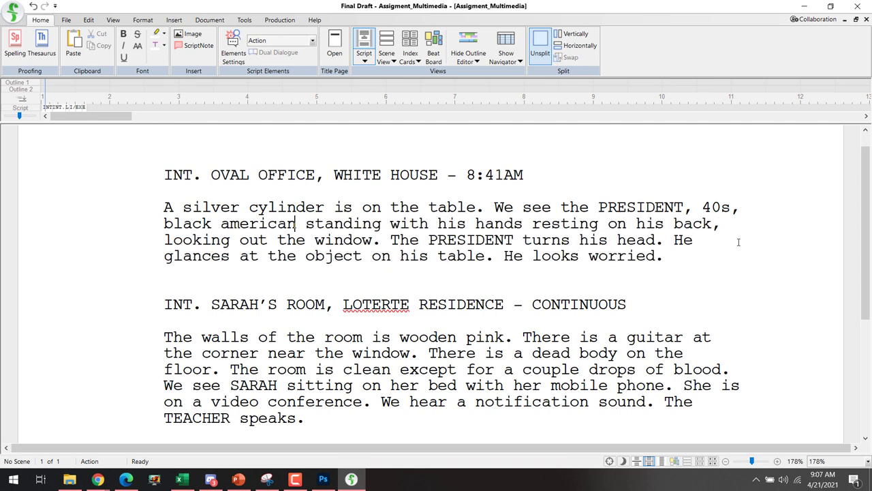
pyautogui.hotkey('ctrl', 'Left')
pyautogui.hotkey('ctrl', 'Left')
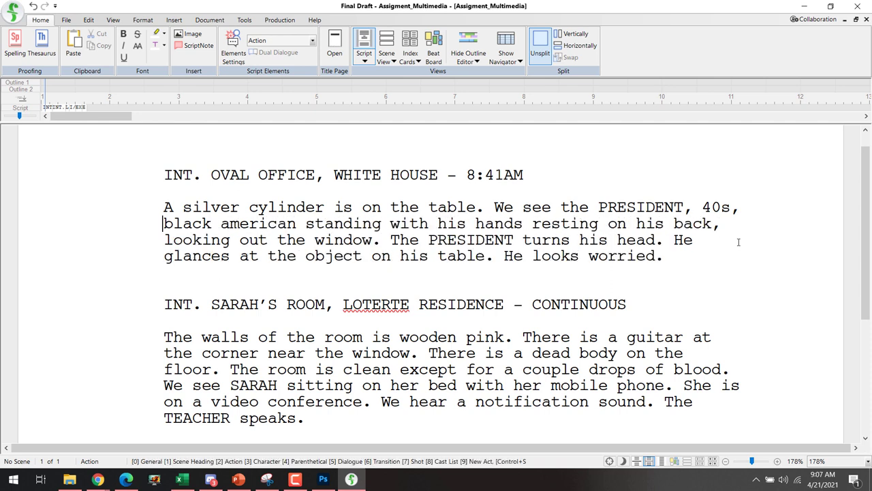
pyautogui.hotkey('ctrl', 'shift', 'Right')
pyautogui.write('african')
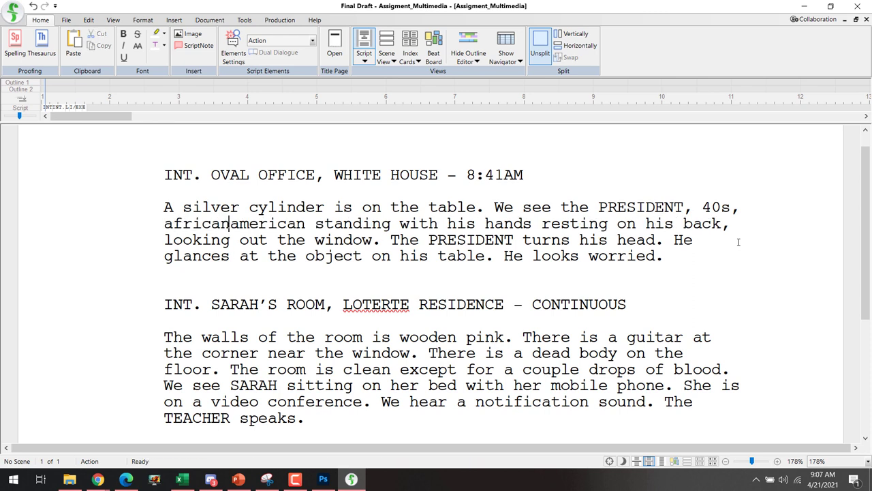
pyautogui.hotkey('ctrl', 'Right')
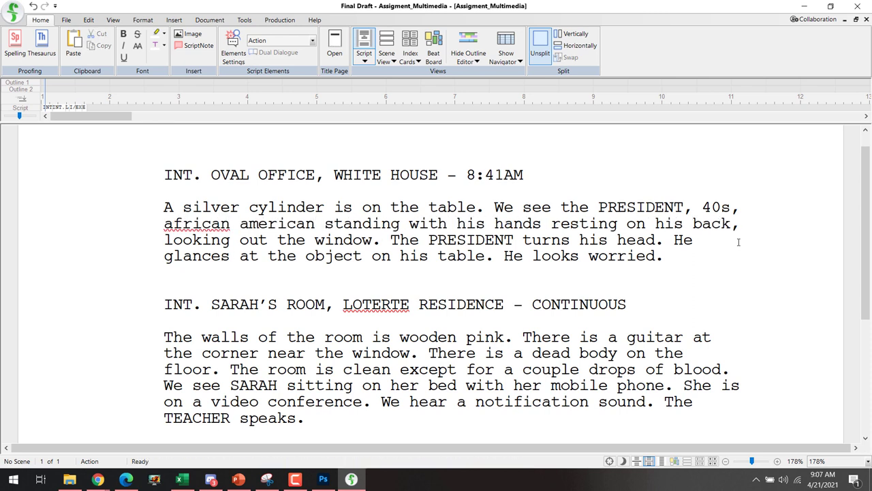
pyautogui.write(',')
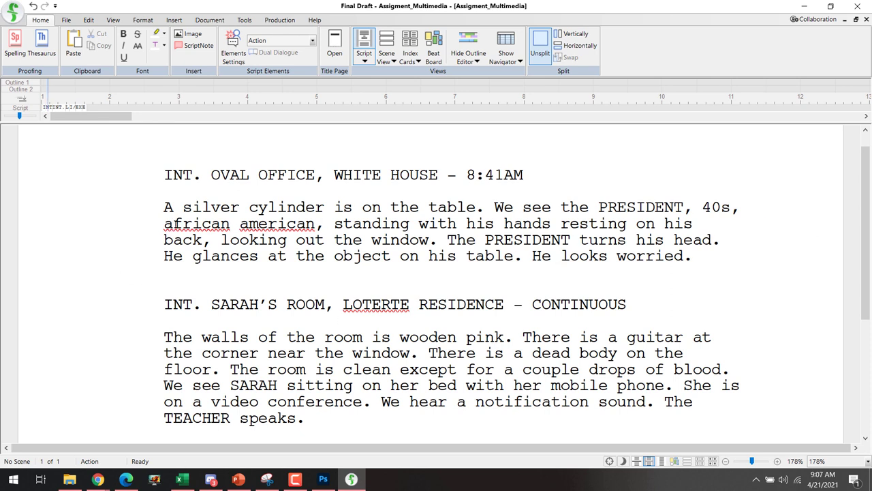
pyautogui.moveTo(165, 223); pyautogui.dragTo(172, 224)
pyautogui.write('A')
pyautogui.moveTo(240, 224); pyautogui.dragTo(248, 223)
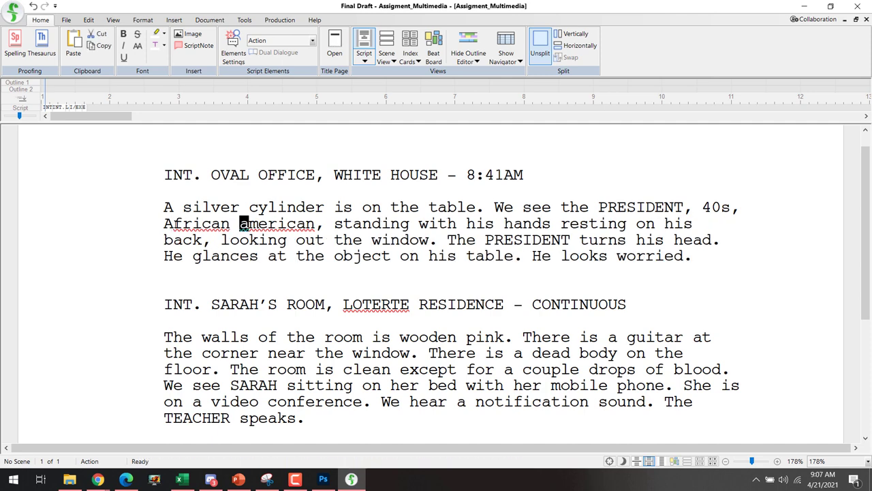
pyautogui.write('A')
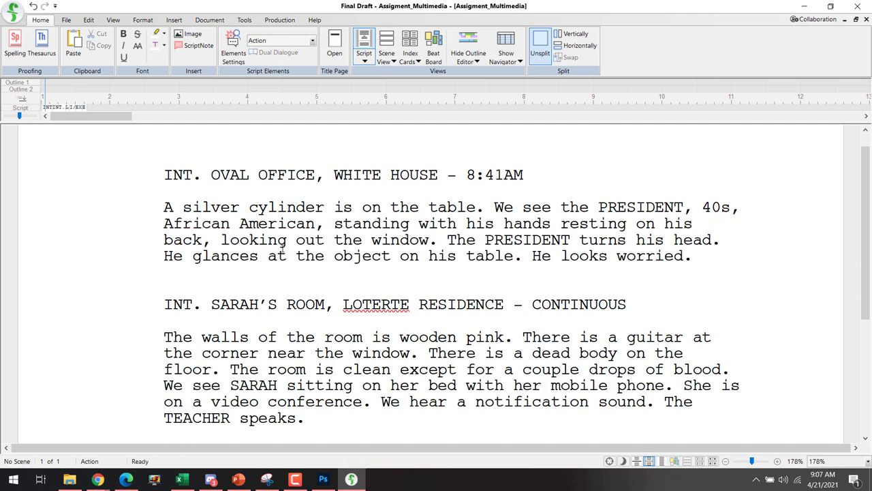
# - Select the PRESIDENT's '40s, African American' description, then move down to Sarah's scene
pyautogui.scroll(-3, 320, 225)
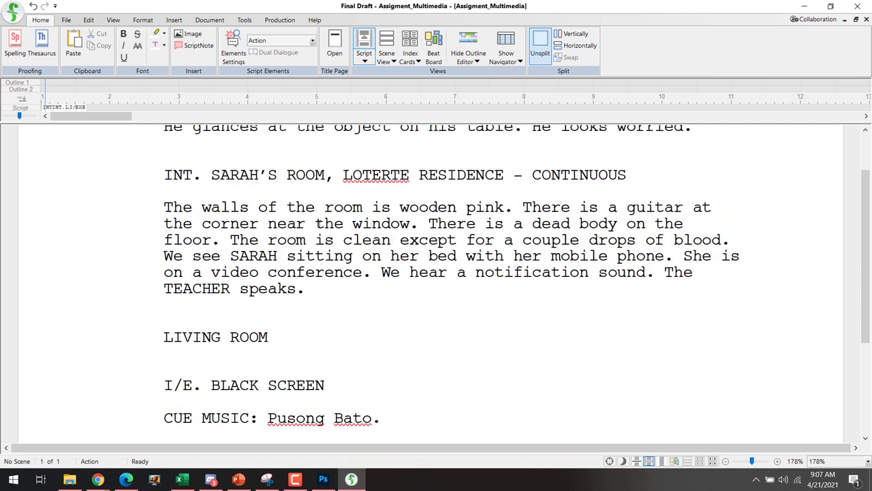
pyautogui.scroll(3, 373, 193)
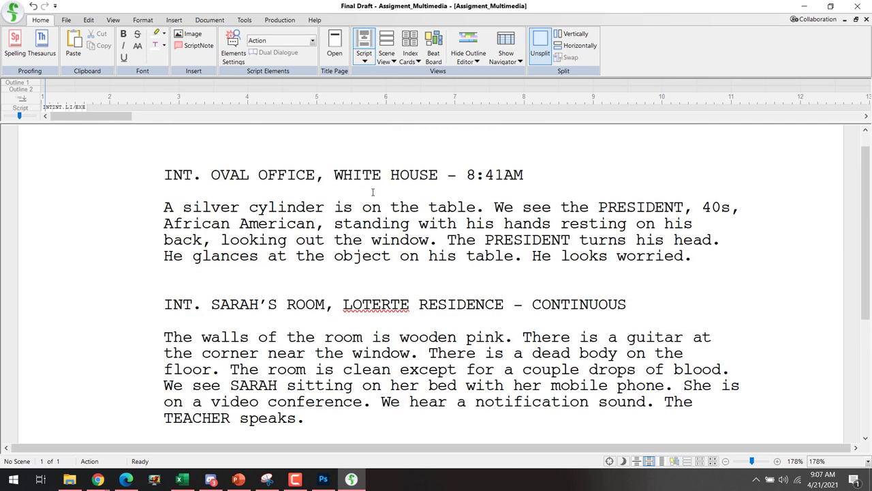
pyautogui.click(325, 223)
pyautogui.keyDown('shift'); pyautogui.click(556, 200); pyautogui.keyUp('shift')
pyautogui.keyDown('shift'); pyautogui.click(560, 206); pyautogui.keyUp('shift')
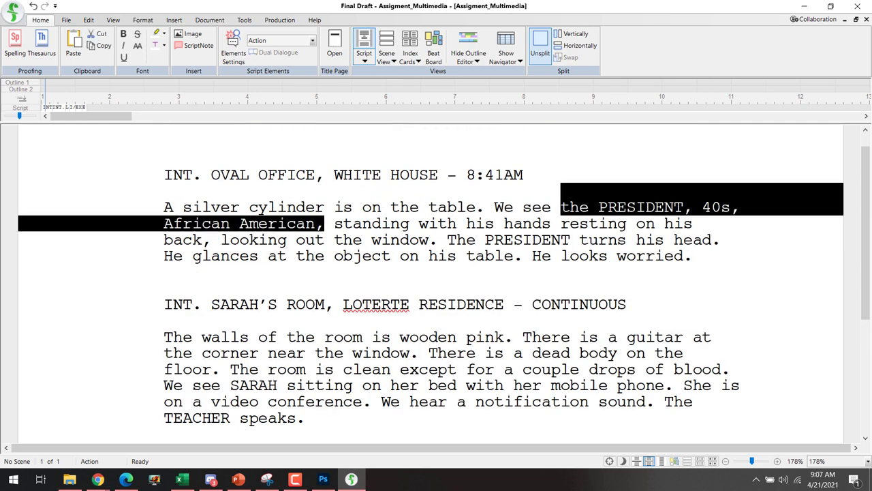
pyautogui.hotkey('ctrl', 'shift', 'Right')
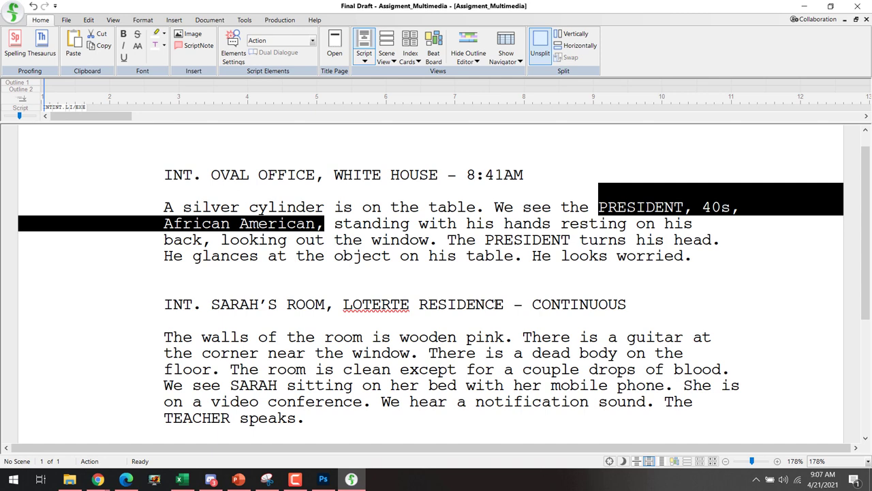
pyautogui.click(493, 304)
pyautogui.scroll(-3, 470, 273)
# - After SARAH, add ', 45, pale skinned', then swap it for '35 moles in the face'
pyautogui.moveTo(230, 256); pyautogui.dragTo(279, 255)
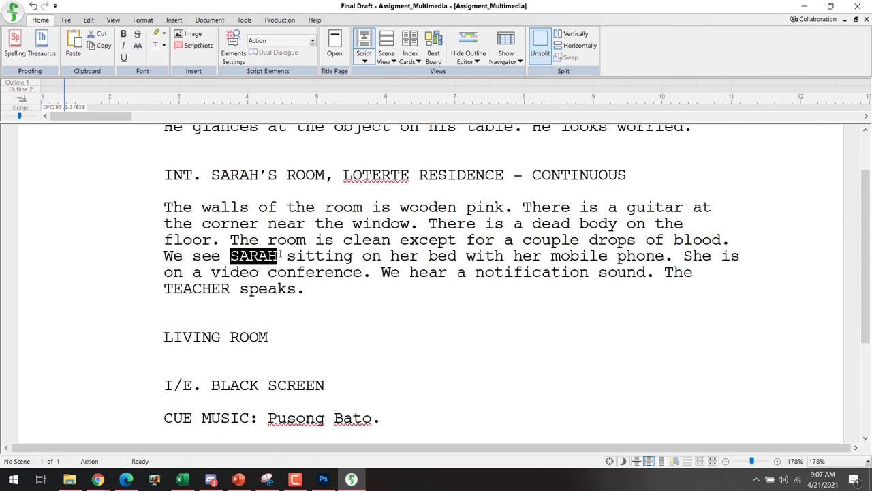
pyautogui.click(319, 258)
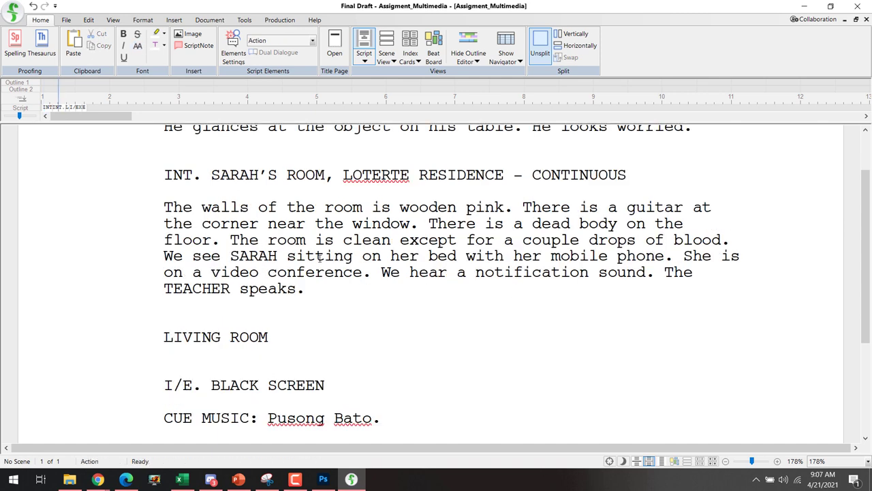
pyautogui.write(', 45, ')
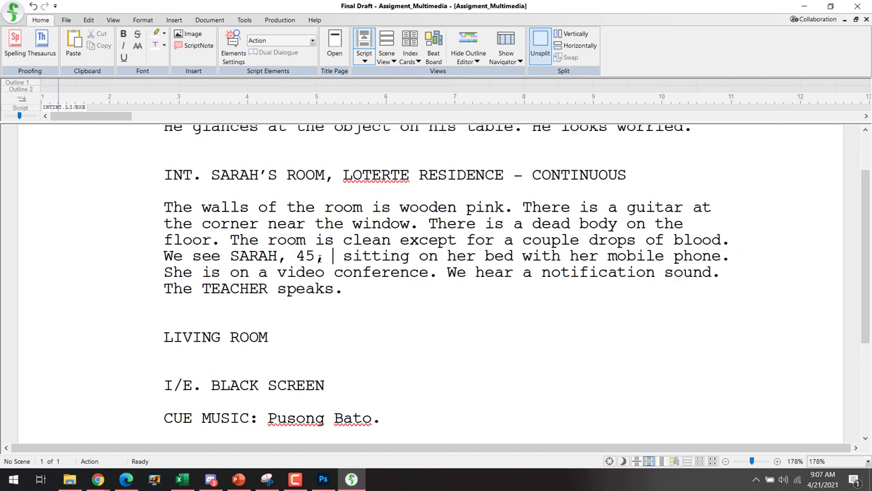
pyautogui.write('pal')
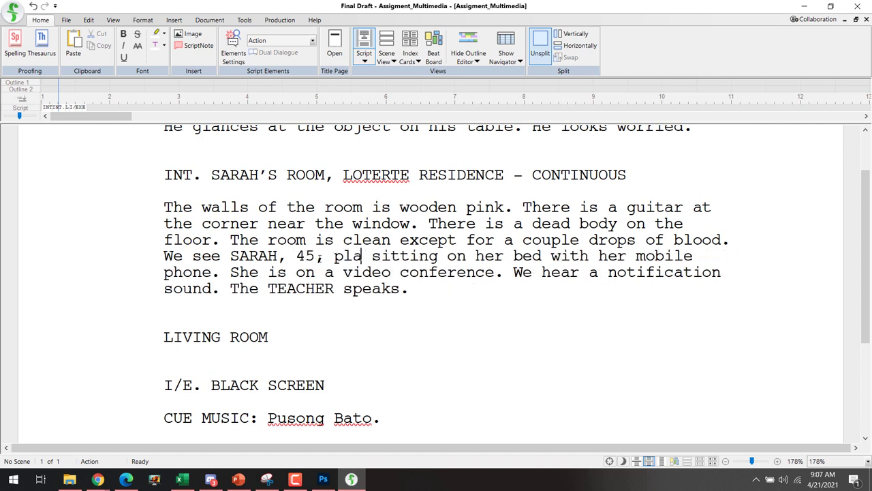
pyautogui.press('BackSpace')
pyautogui.write('ale skin')
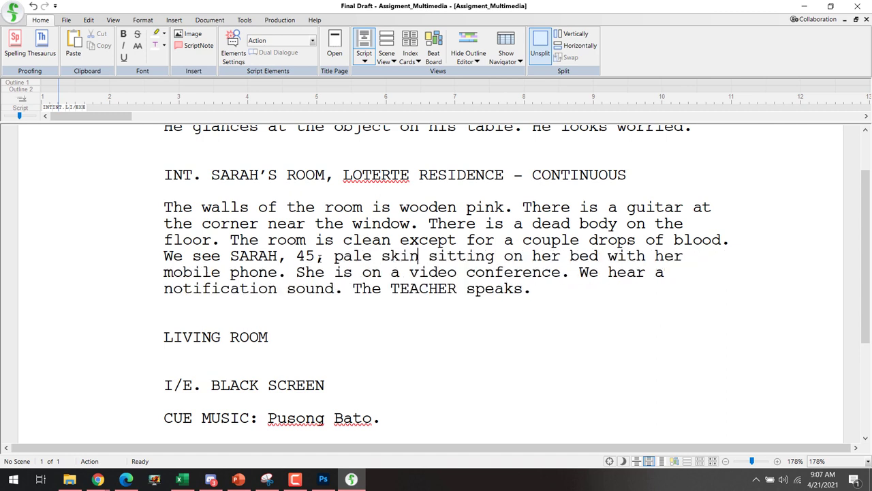
pyautogui.write('ned')
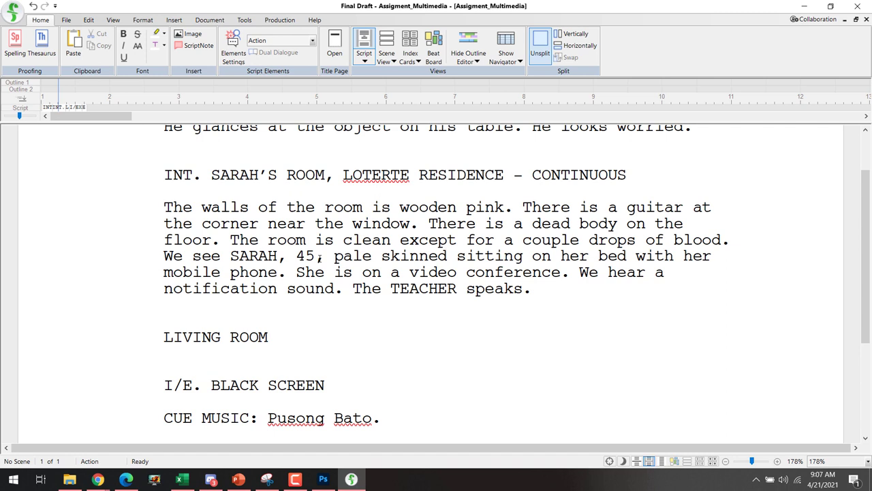
pyautogui.hotkey('ctrl', 'shift', 'Left')
pyautogui.hotkey('ctrl', 'shift', 'Left')
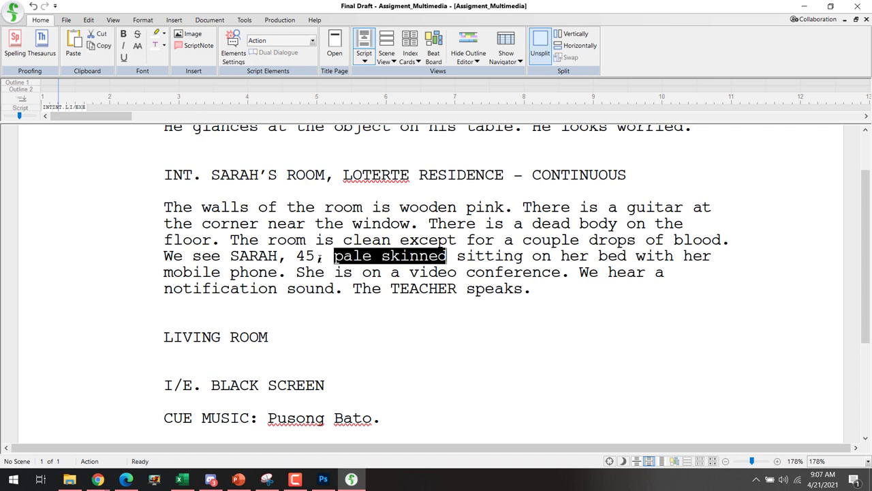
pyautogui.write('35 moles in the ')
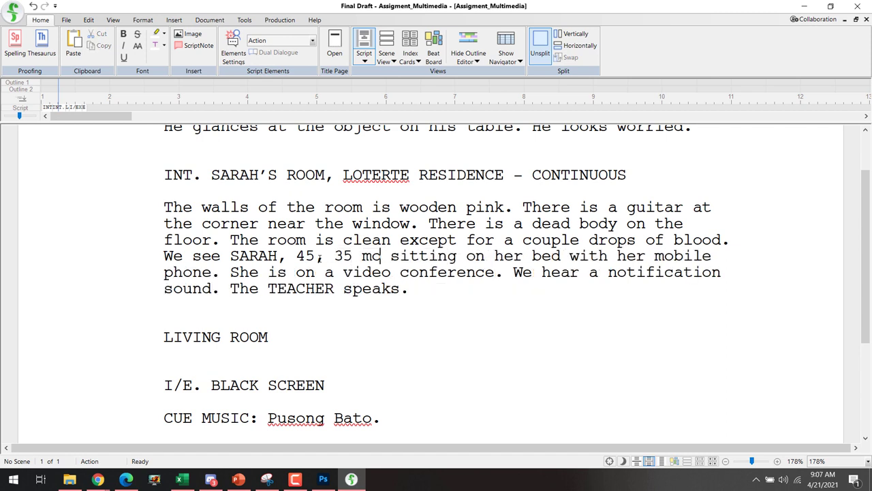
pyautogui.write('face,')
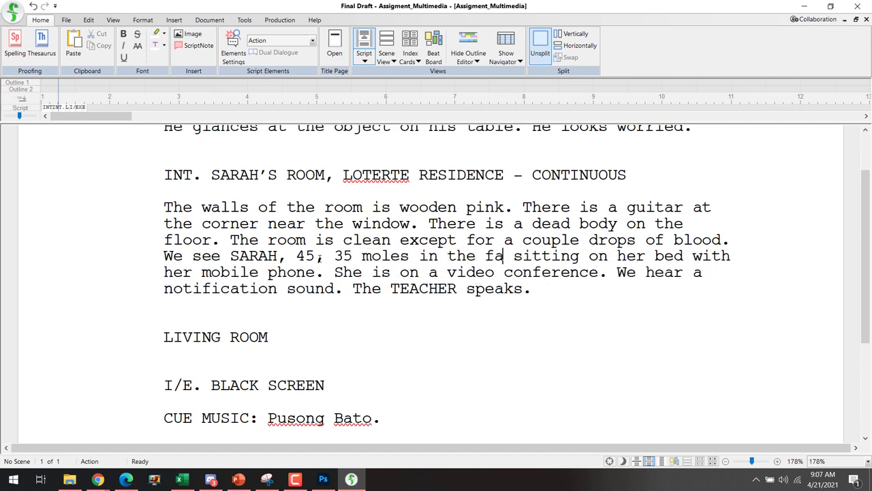
# - Replace that phrase with 'pretty', discarding the 'ugly' and 'but trying' variants
pyautogui.press('Left')
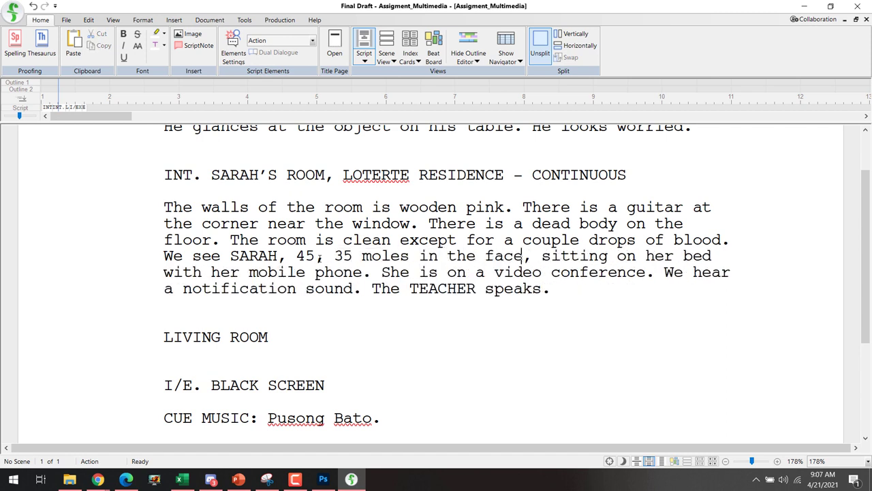
pyautogui.hotkey('ctrl', 'shift', 'Left')
pyautogui.hotkey('ctrl', 'shift', 'Left')
pyautogui.hotkey('ctrl', 'shift', 'Left')
pyautogui.hotkey('ctrl', 'shift', 'Left')
pyautogui.hotkey('ctrl', 'shift', 'Left')
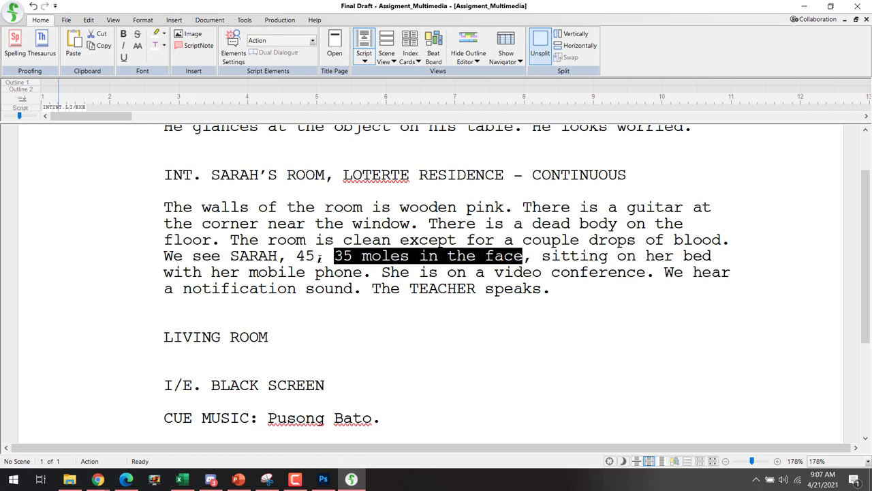
pyautogui.write('pretty')
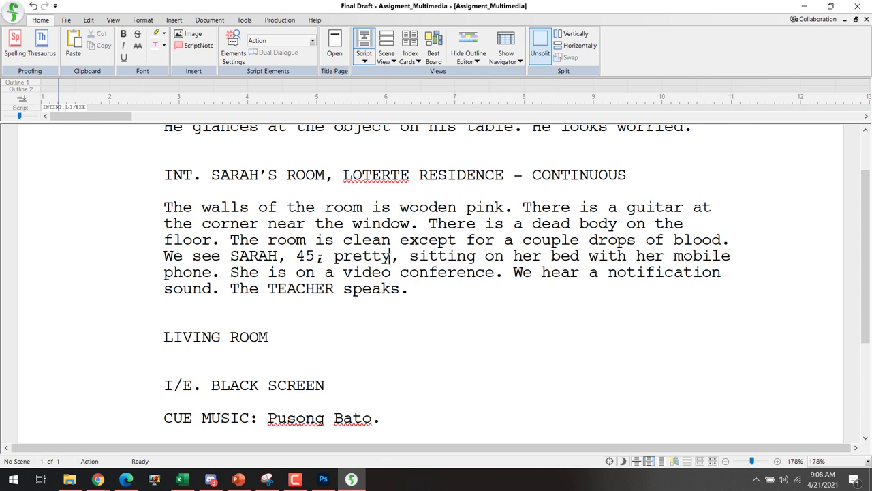
pyautogui.write(' ugly')
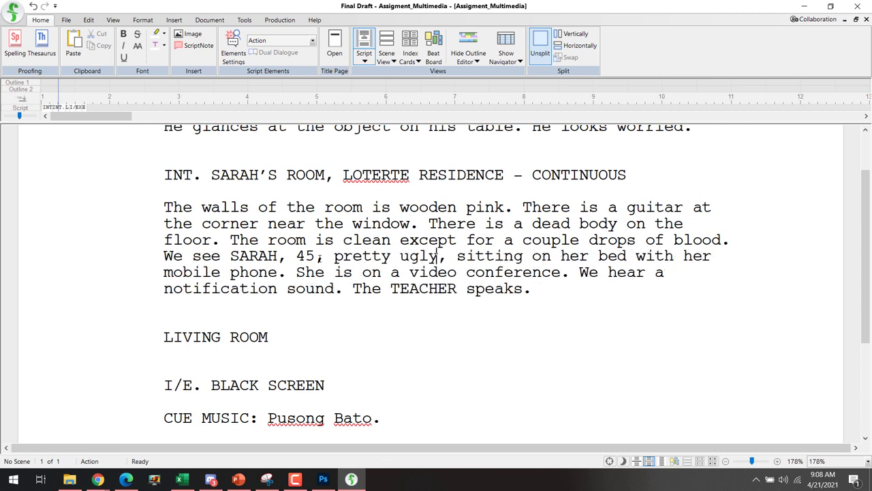
pyautogui.hotkey('ctrl', 'shift', 'Left')
pyautogui.press('BackSpace')
pyautogui.press('BackSpace')
pyautogui.press('BackSpace')
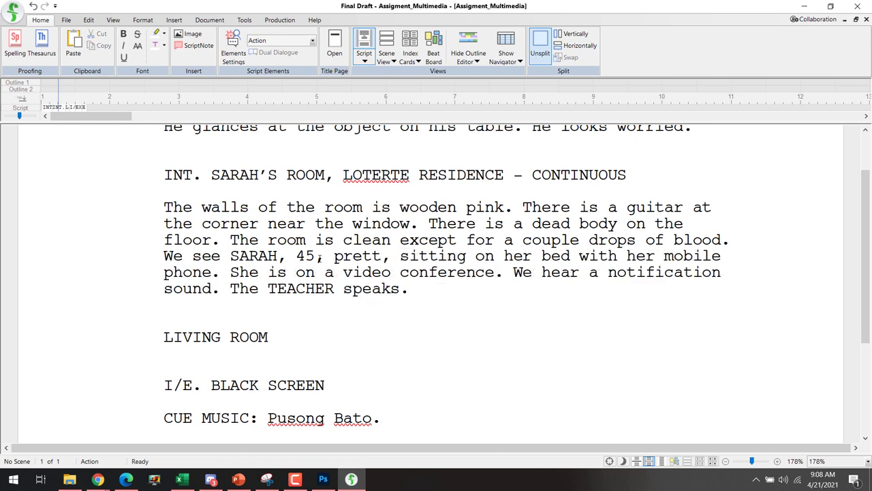
pyautogui.write('y bu')
pyautogui.write('t trying')
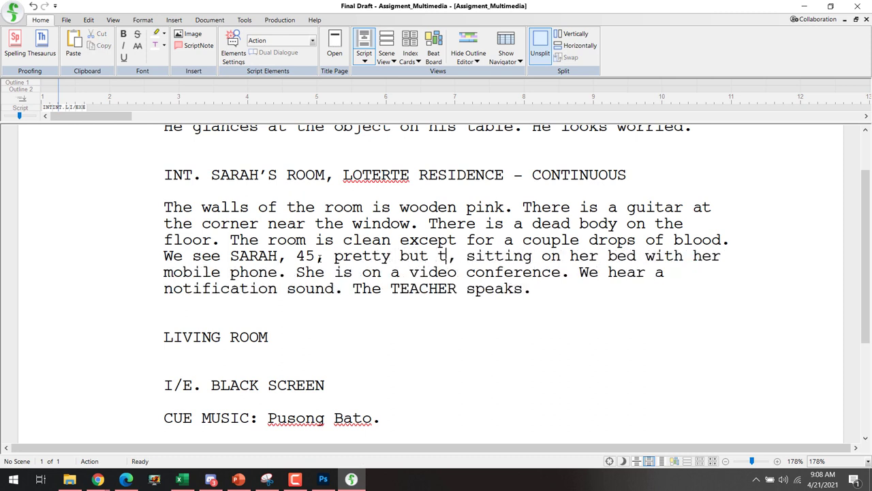
pyautogui.hotkey('ctrl', 'shift', 'Left')
pyautogui.hotkey('ctrl', 'shift', 'Left')
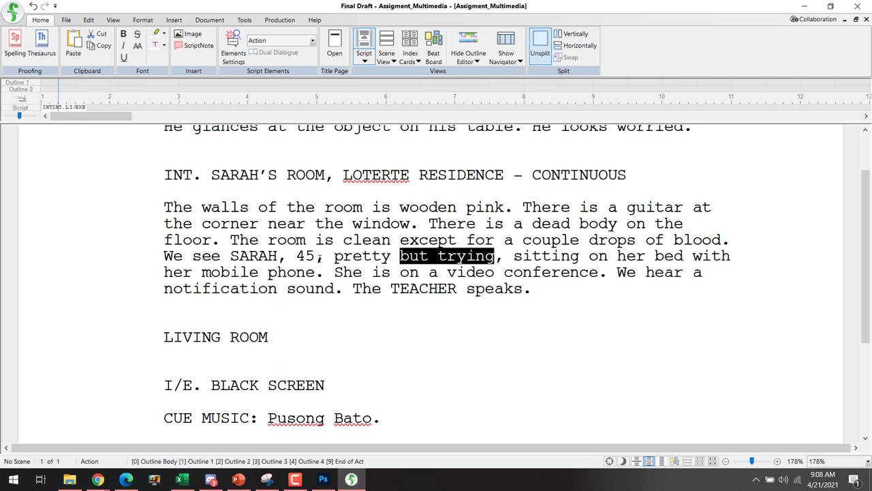
pyautogui.hotkey('shift', 'Left')
pyautogui.press('BackSpace')
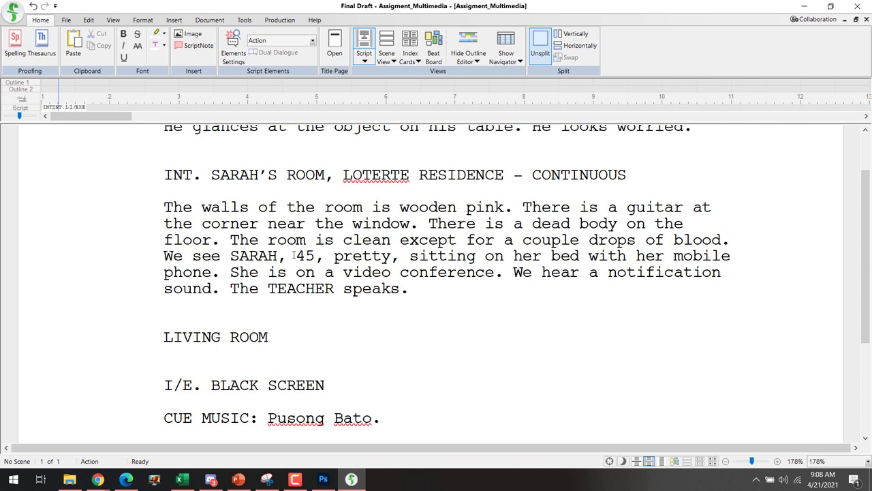
# - Remove SARAH's age 45, trying 'mid 20s', 'infant', 'baby', 'adult' and '1%' before clearing it
pyautogui.moveTo(315, 257)
pyautogui.mouseDown()
pyautogui.moveTo(278, 256)
pyautogui.moveTo(306, 257)
pyautogui.mouseUp()
pyautogui.press('BackSpace')
pyautogui.press('BackSpace')
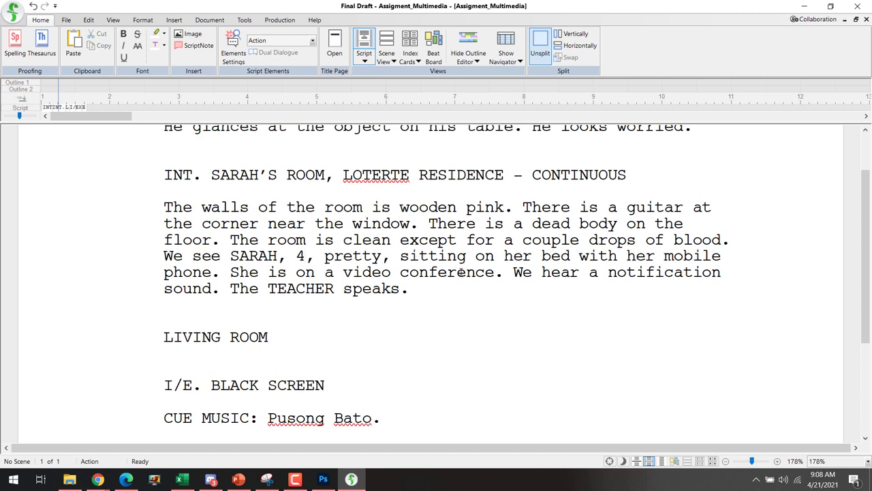
pyautogui.write('mid 20s')
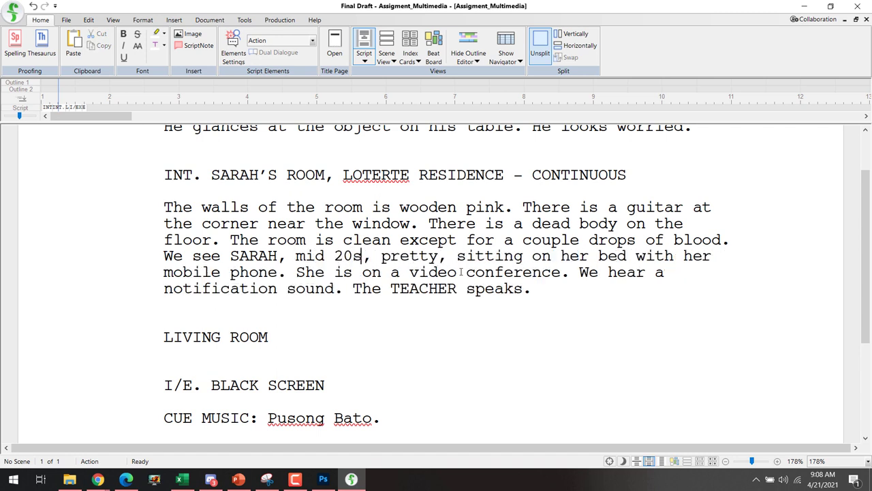
pyautogui.hotkey('ctrl', 'shift', 'Left')
pyautogui.hotkey('ctrl', 'shift', 'Left')
pyautogui.write('infant')
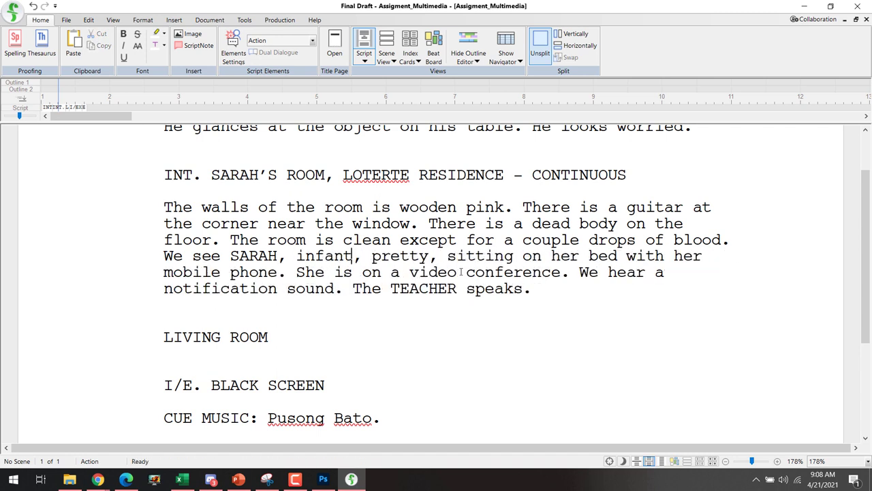
pyautogui.hotkey('ctrl', 'shift', 'Left')
pyautogui.write('baby')
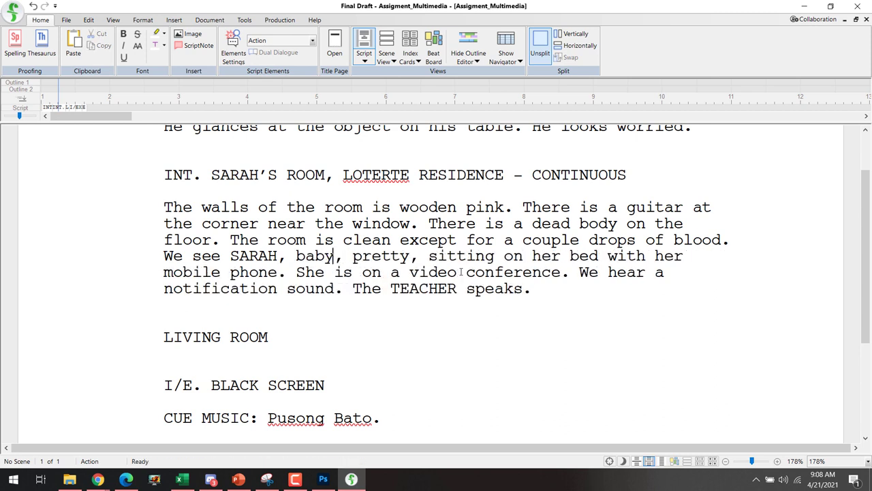
pyautogui.hotkey('ctrl', 'shift', 'Left')
pyautogui.press('BackSpace')
pyautogui.press('BackSpace')
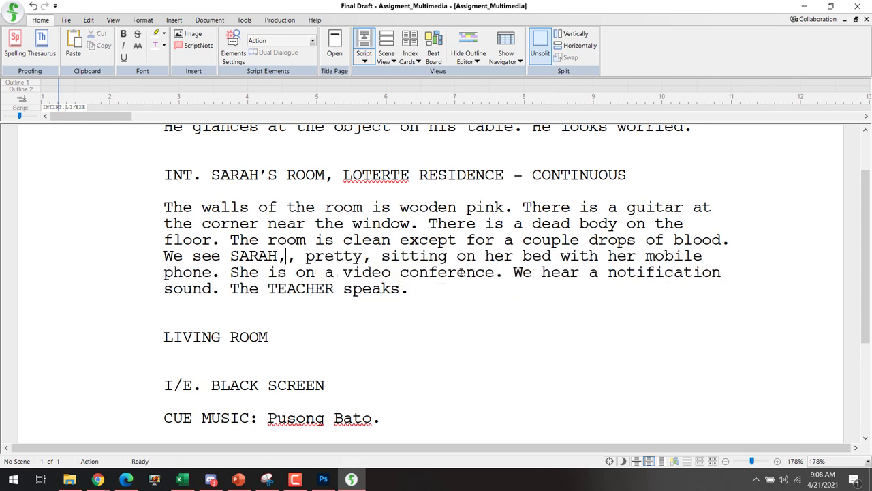
pyautogui.write('adul')
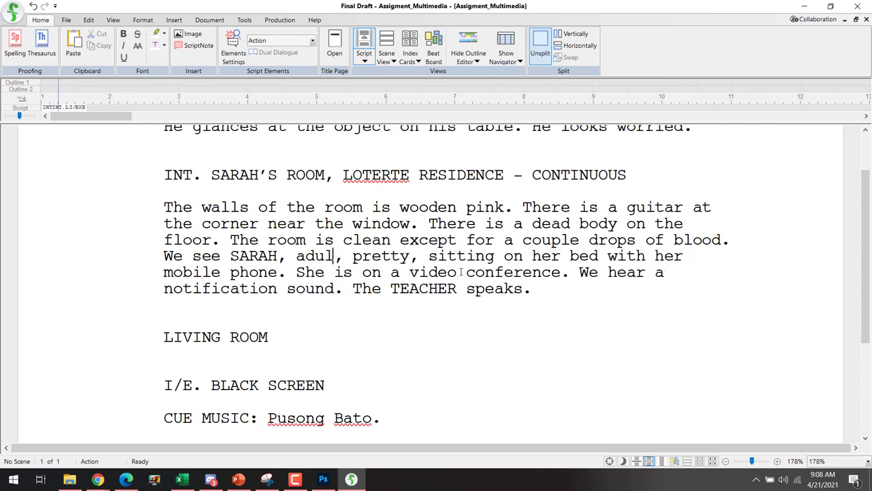
pyautogui.write('t')
pyautogui.hotkey('ctrl', 'shift', 'Left')
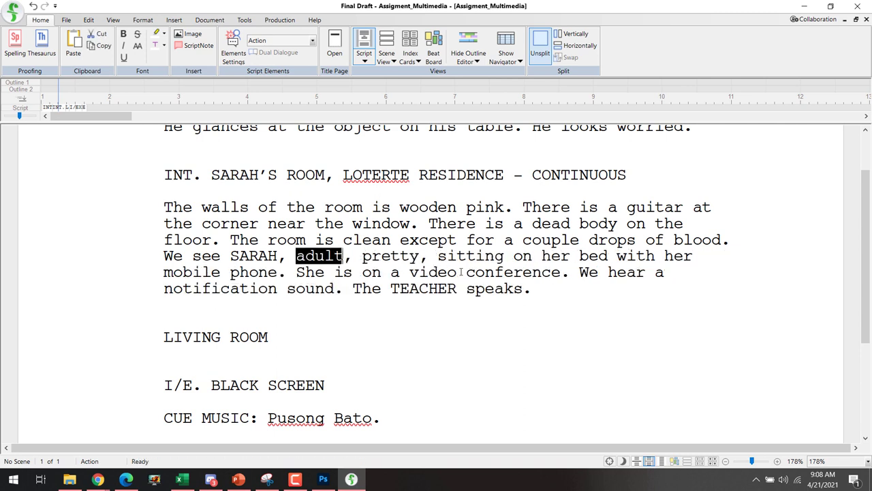
pyautogui.write('1')
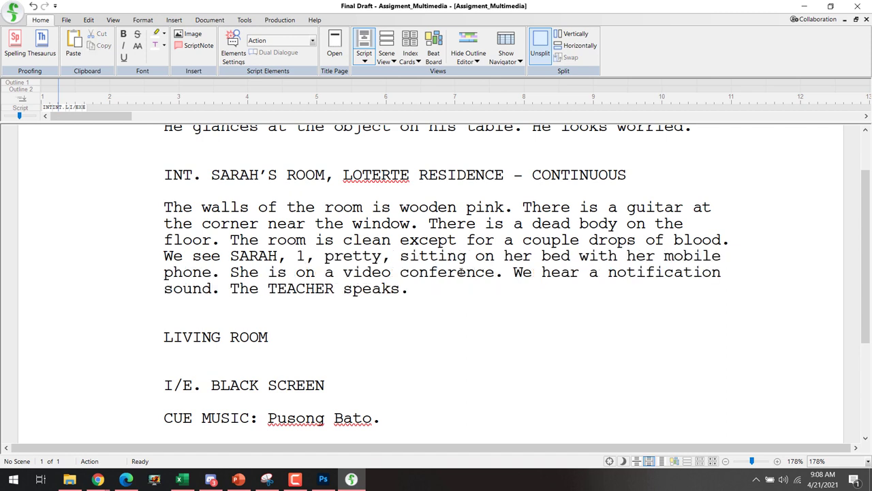
pyautogui.write('%')
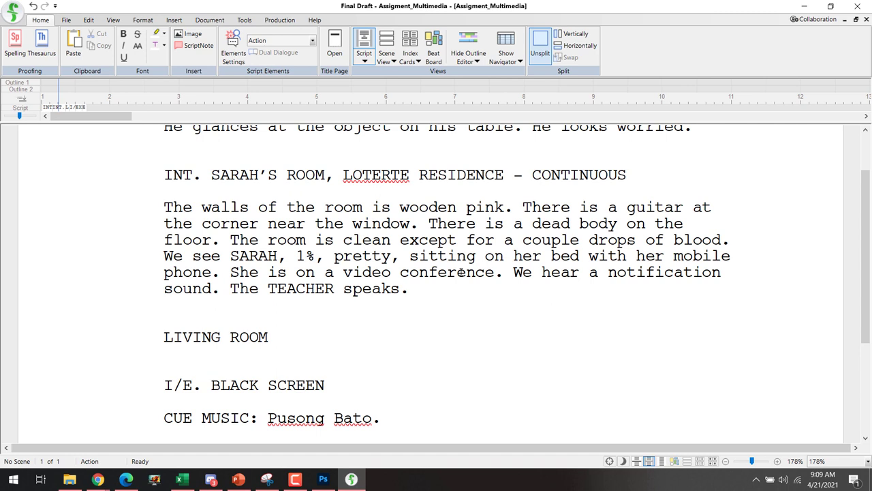
pyautogui.press('BackSpace')
pyautogui.press('BackSpace')
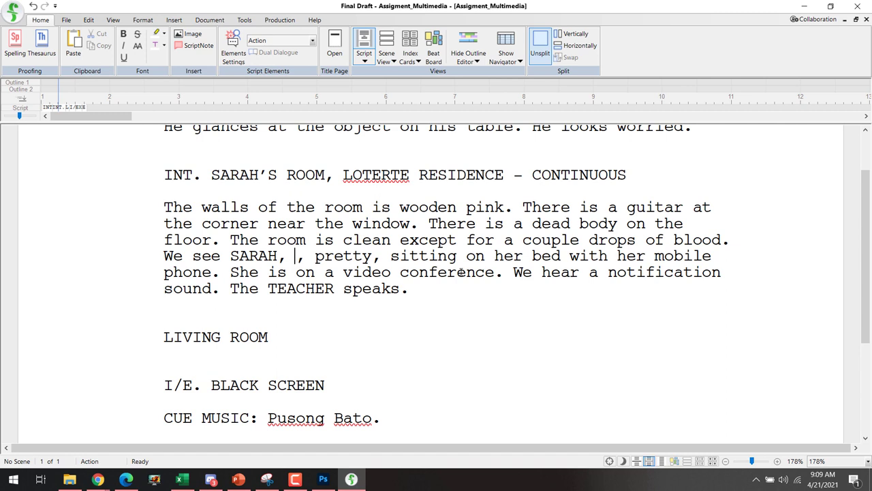
# - Describe her as 'young adult', then select 'SARAH, young adult, pretty'
pyautogui.write('teenage')
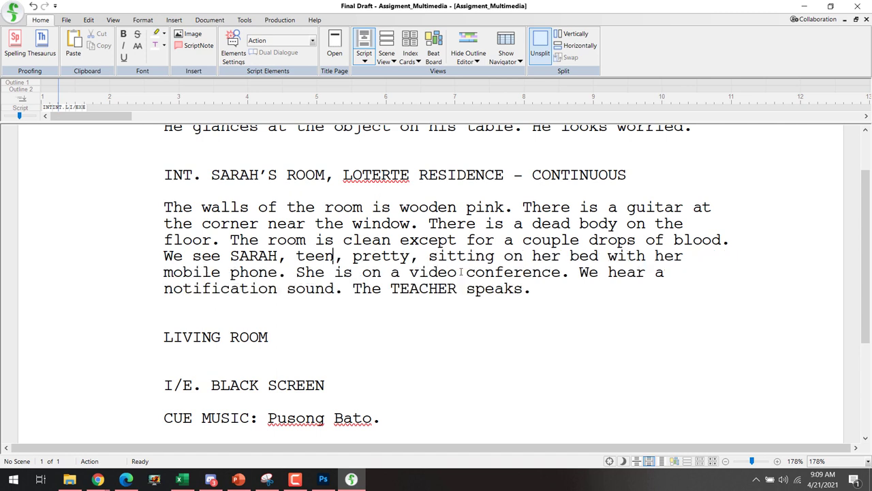
pyautogui.hotkey('ctrl', 'shift', 'Left')
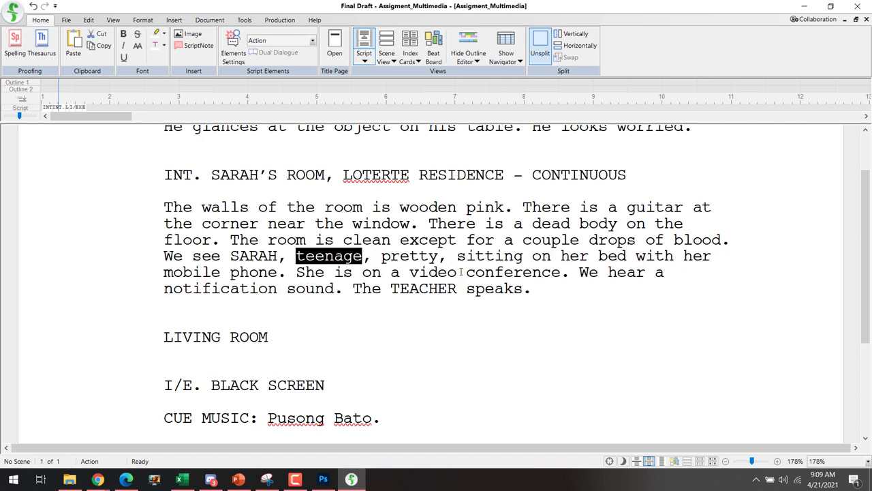
pyautogui.write('young adult')
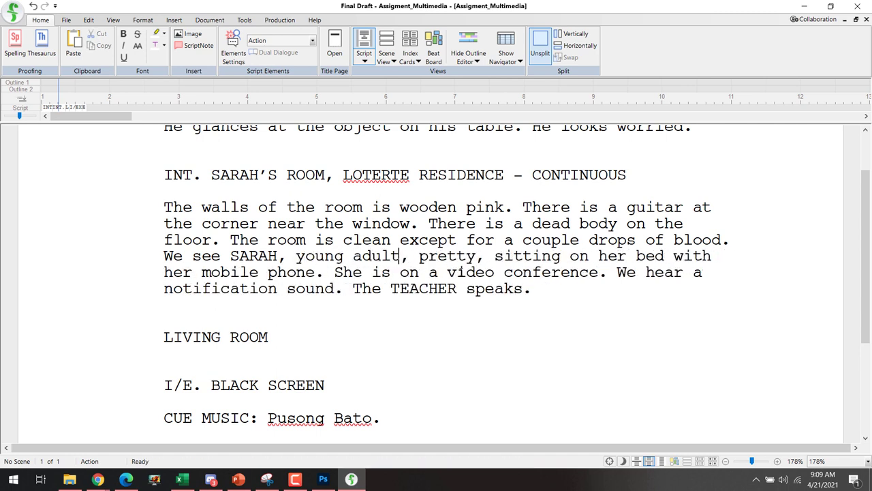
pyautogui.hotkey('ctrl', 'shift', 'Left')
pyautogui.hotkey('ctrl', 'shift', 'Left')
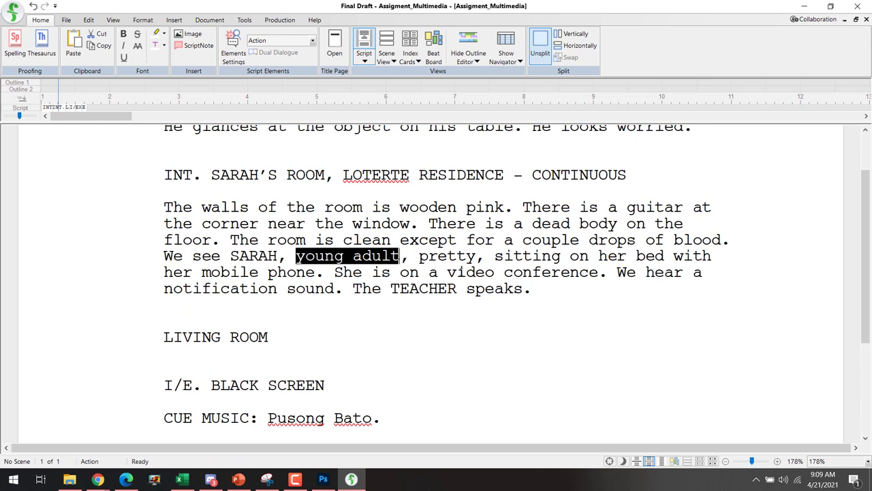
pyautogui.hotkey('ctrl', 'Right')
pyautogui.hotkey('ctrl', 'Right')
pyautogui.hotkey('ctrl', 'shift', 'Left')
pyautogui.hotkey('ctrl', 'shift', 'Left')
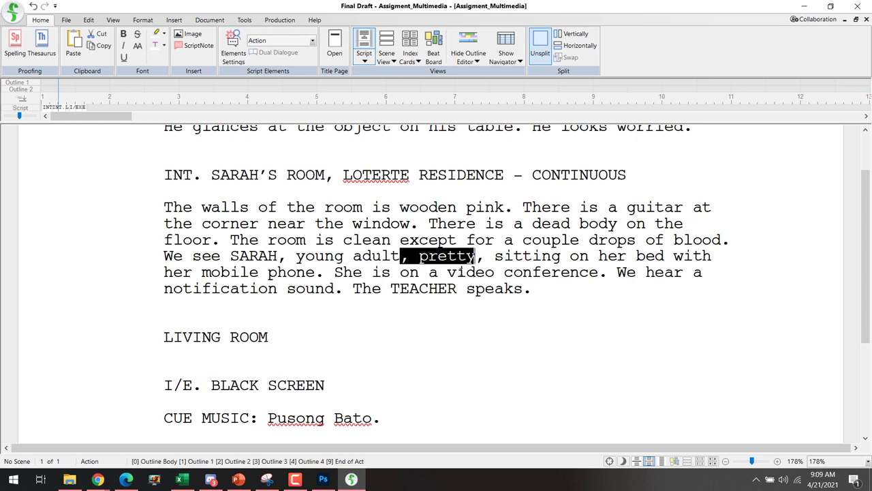
pyautogui.hotkey('ctrl', 'shift', 'Left')
pyautogui.hotkey('ctrl', 'shift', 'Left')
pyautogui.hotkey('ctrl', 'shift', 'Left')
pyautogui.hotkey('ctrl', 'shift', 'Left')
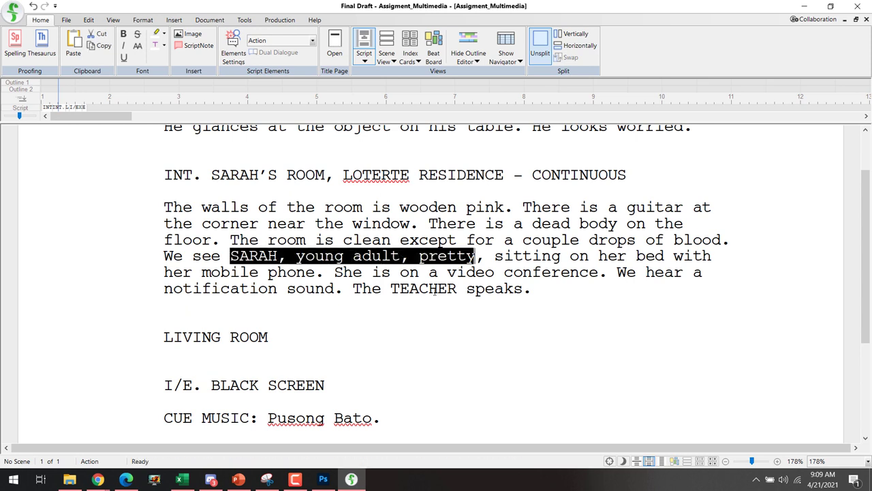
pyautogui.scroll(-3, 435, 305)
pyautogui.scroll(3, 434, 306)
# - In the lecture doc, select the 'Simple-present tense is used.' line with its blank line
pyautogui.hotkey('alt', 'Tab')
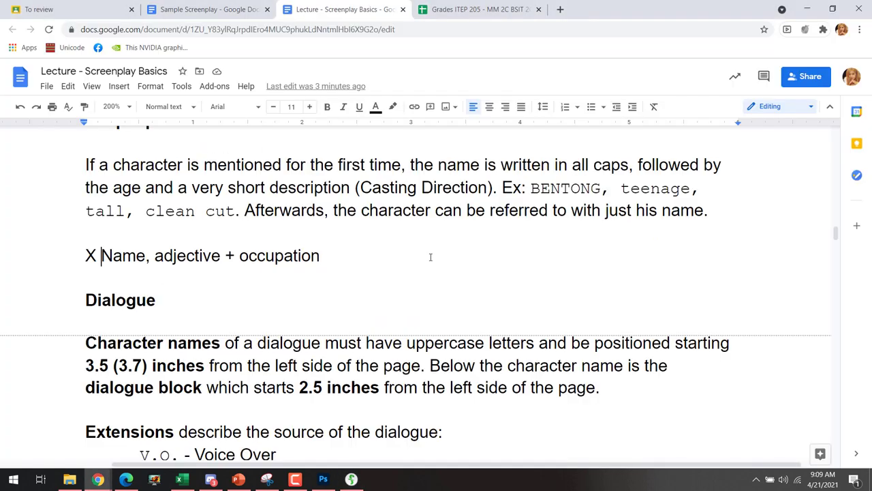
pyautogui.scroll(2, 432, 255)
pyautogui.scroll(1, 432, 255)
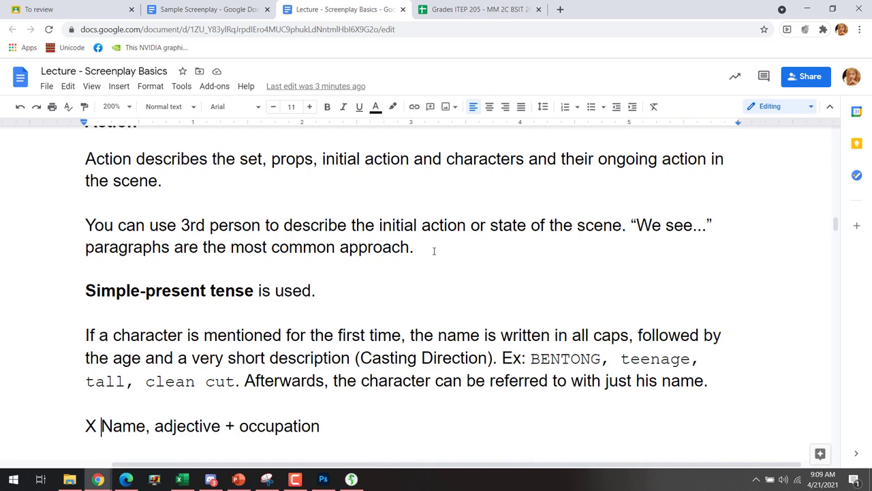
pyautogui.scroll(3, 432, 252)
pyautogui.scroll(-1, 433, 250)
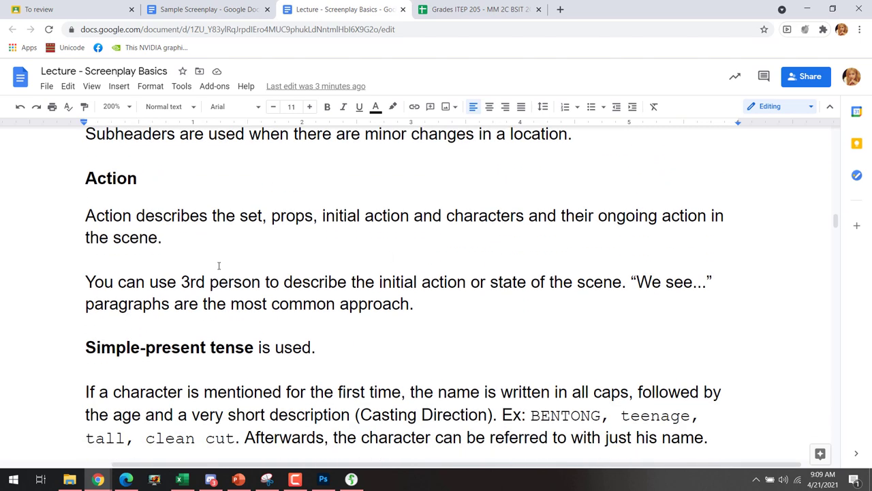
pyautogui.moveTo(241, 216); pyautogui.dragTo(317, 216)
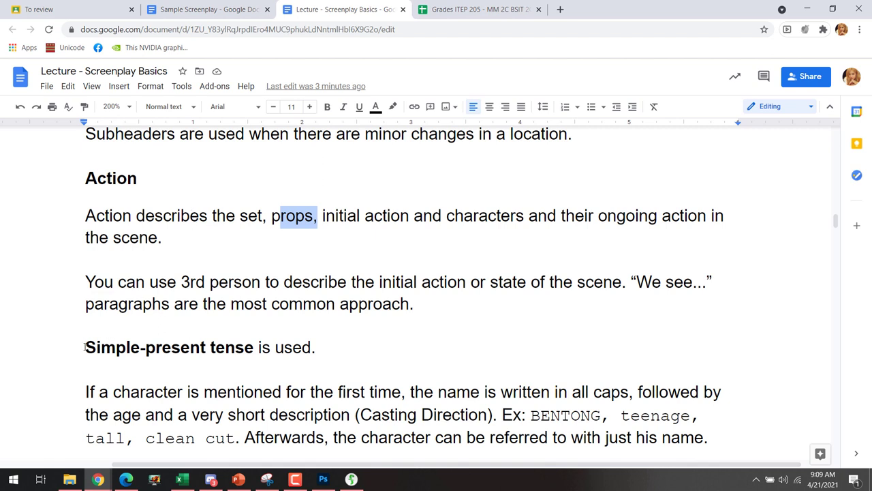
pyautogui.moveTo(84, 346); pyautogui.dragTo(321, 352)
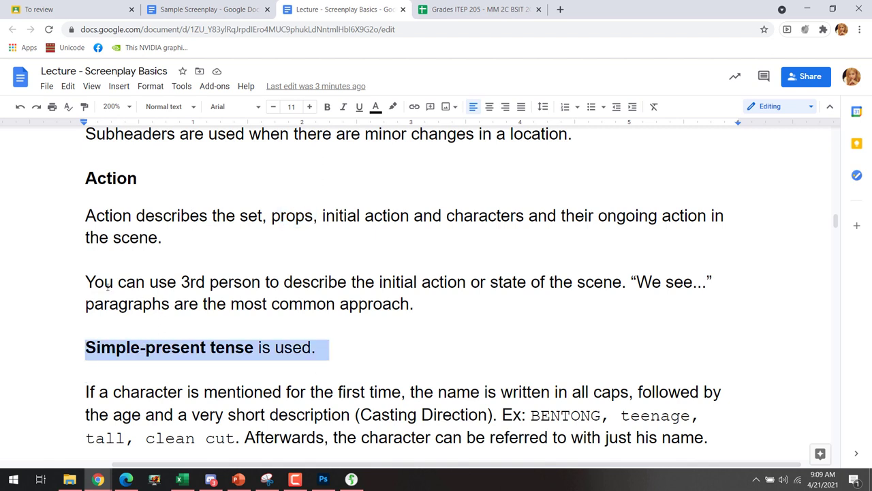
pyautogui.moveTo(85, 281); pyautogui.dragTo(262, 281)
pyautogui.moveTo(337, 354); pyautogui.dragTo(70, 335)
# - Move the line under the Action definition and delete the leftover empty line
pyautogui.hotkey('ctrl', 'x')
pyautogui.click(140, 262)
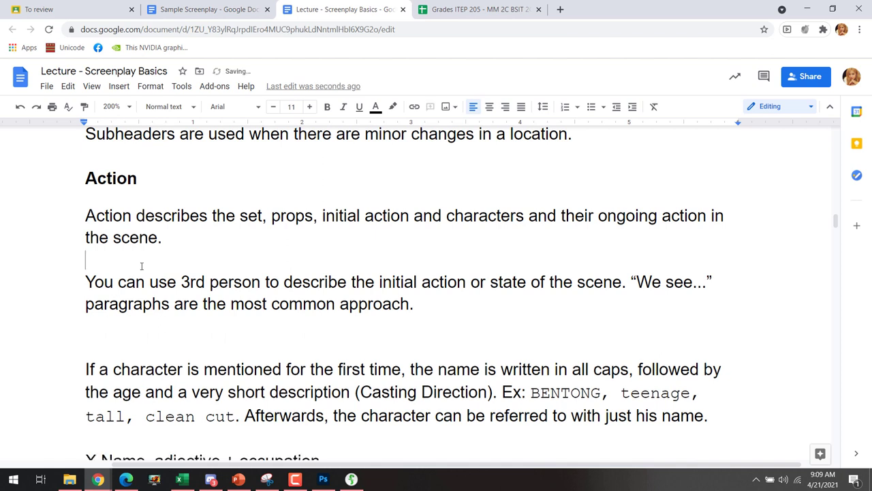
pyautogui.hotkey('ctrl', 'v')
pyautogui.press('Return')
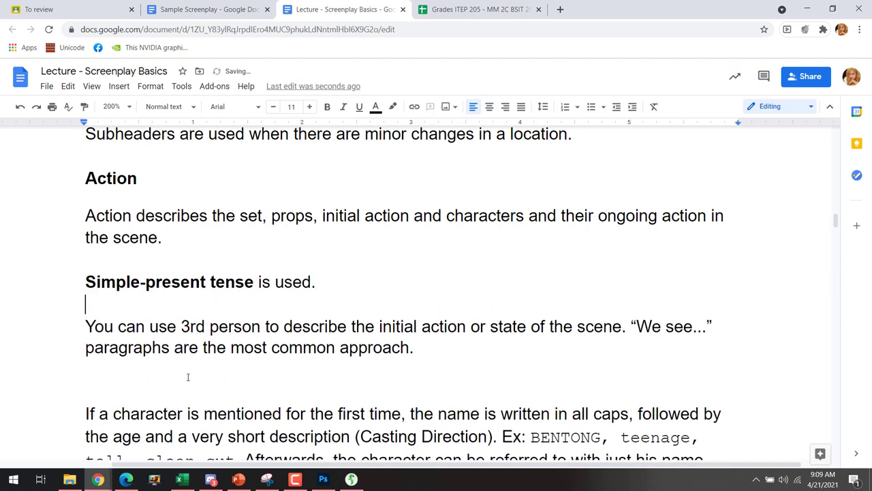
pyautogui.click(189, 372)
pyautogui.press('BackSpace')
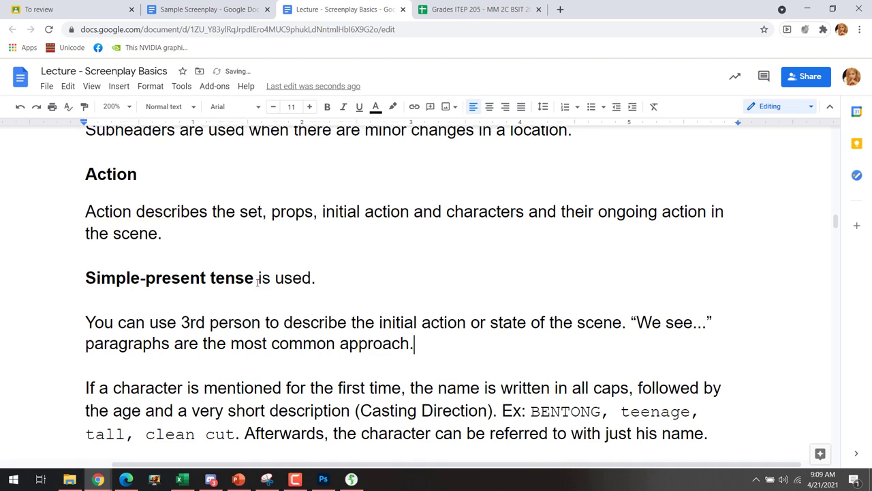
pyautogui.scroll(-3, 261, 279)
pyautogui.click(357, 314)
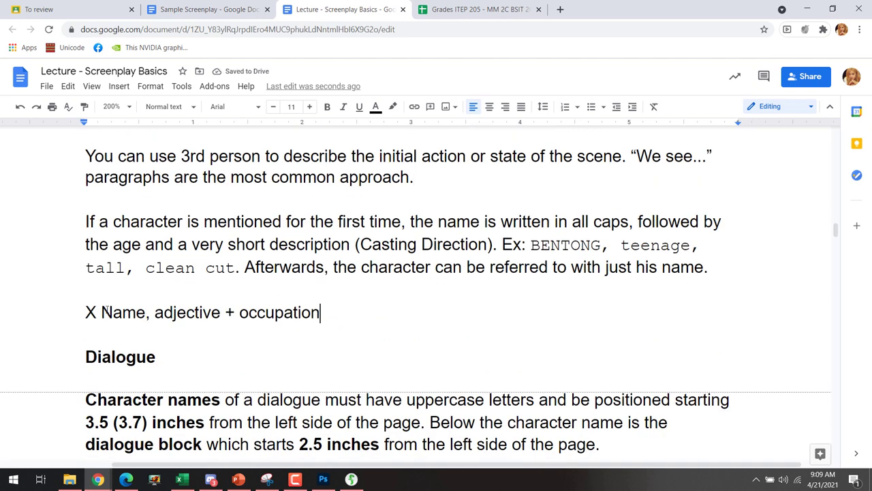
# - Replace the 'X Name' line with Set and Prop Designer, Actors and Casting Director on separate lines
pyautogui.keyDown('shift'); pyautogui.click(88, 312); pyautogui.keyUp('shift')
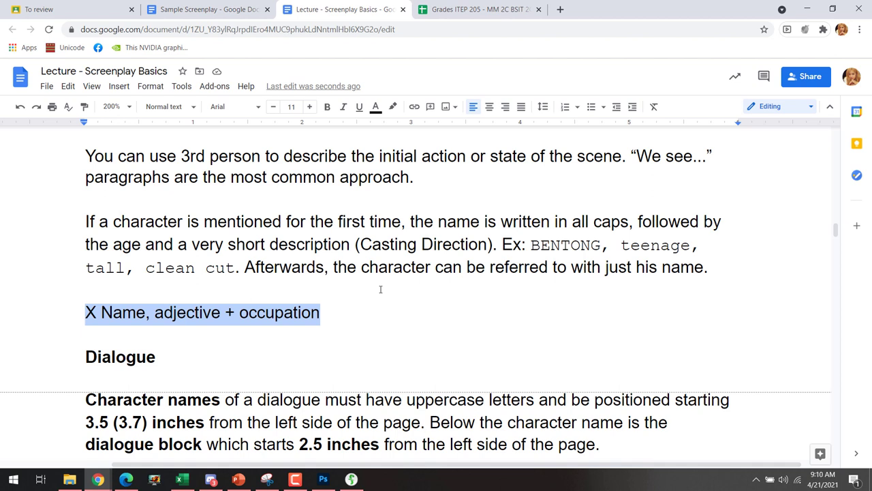
pyautogui.write('Set a')
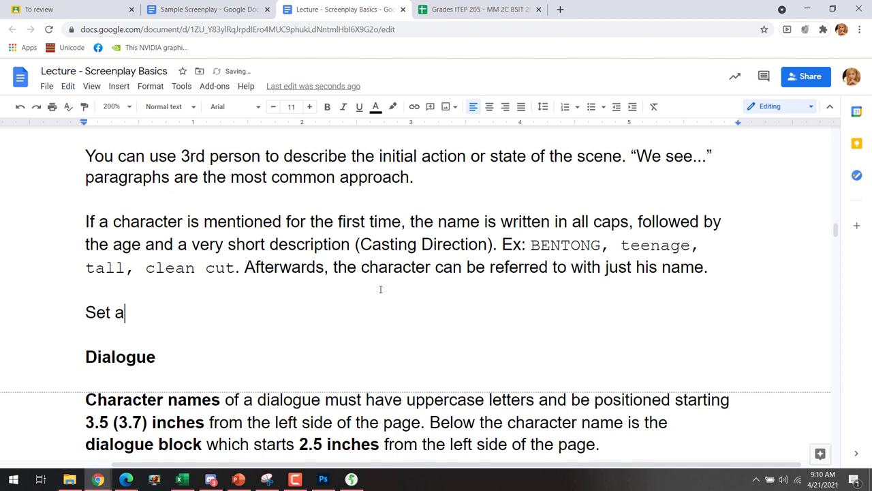
pyautogui.write('nd Prop d')
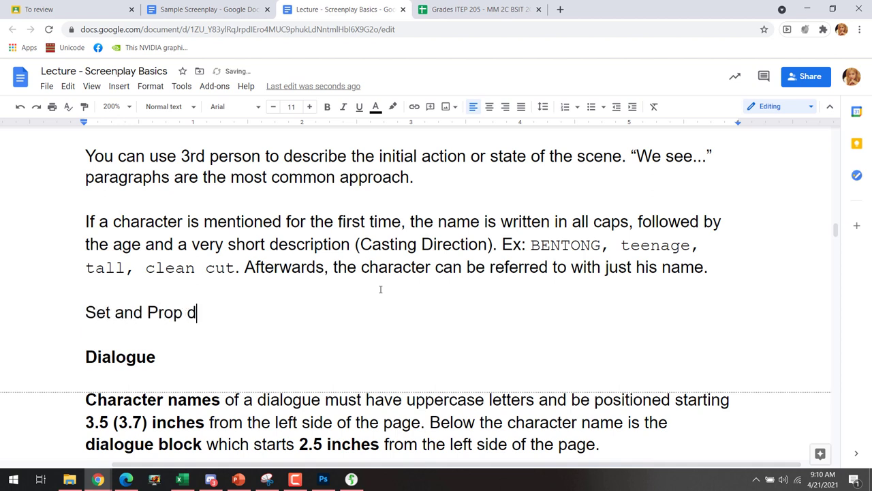
pyautogui.press('BackSpace')
pyautogui.write('Designer')
pyautogui.press('Return')
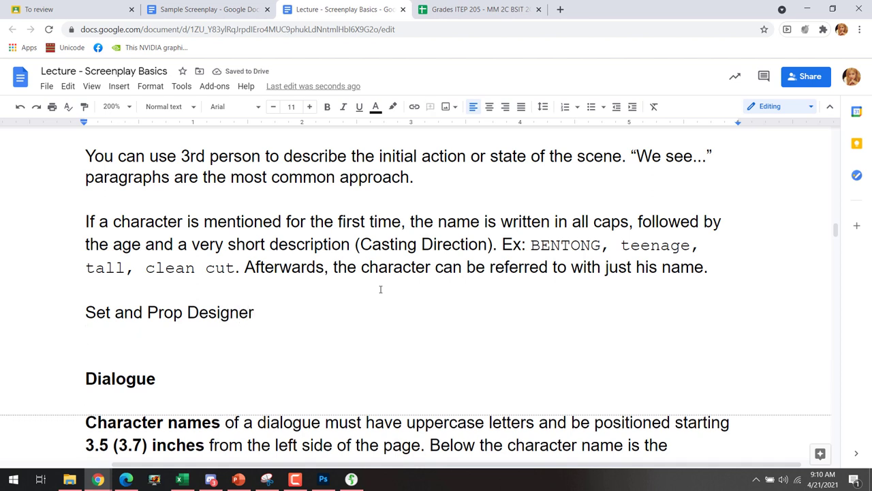
pyautogui.write('Actor')
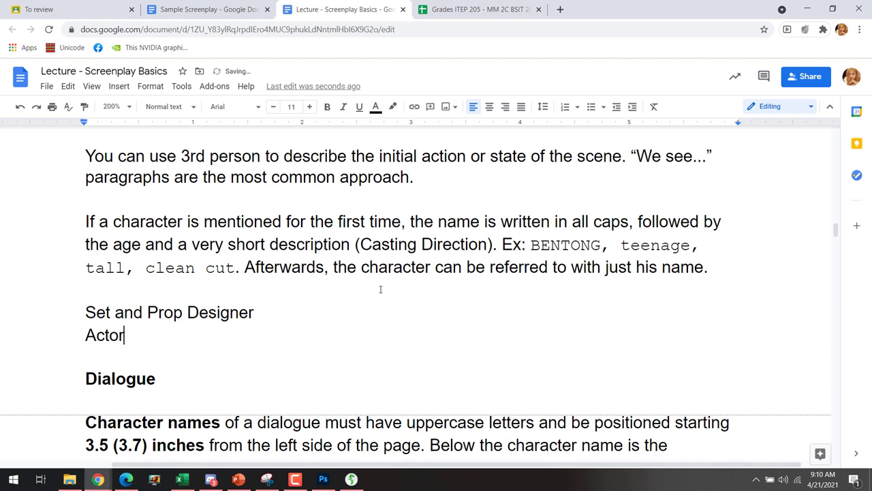
pyautogui.write('s')
pyautogui.press('Return')
pyautogui.write('Ca')
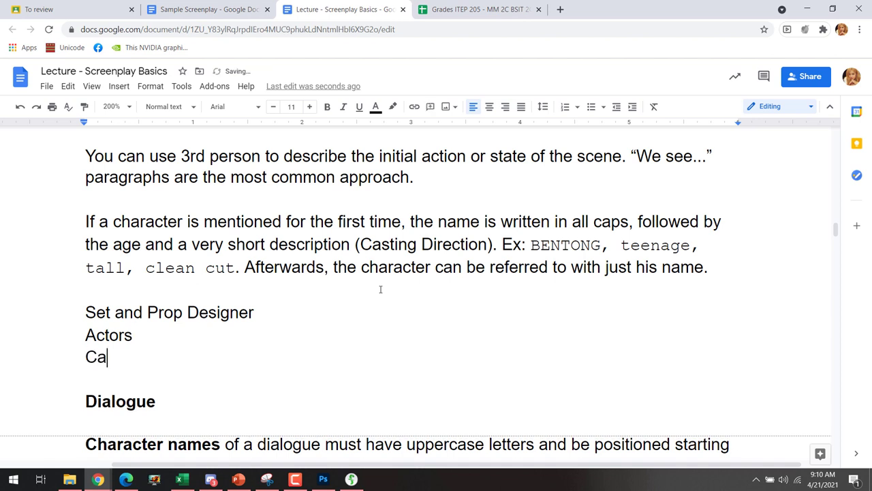
pyautogui.write('sting Direc')
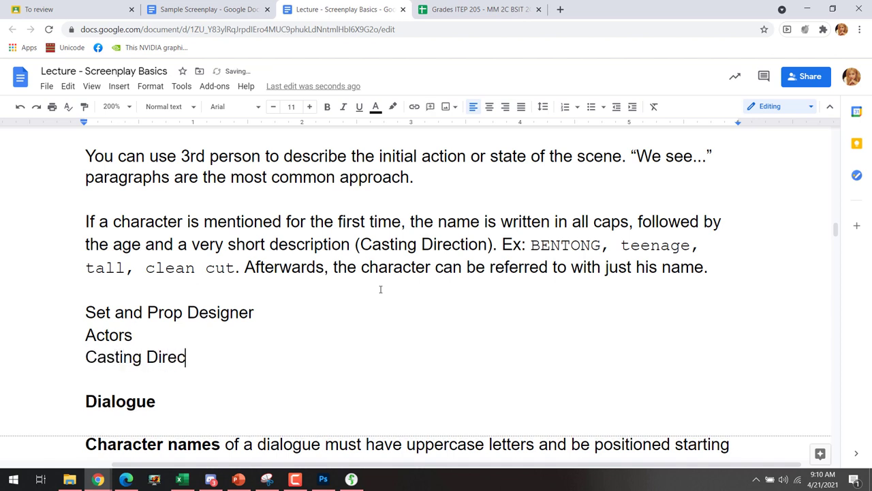
pyautogui.write('tor')
# - Scroll up and glance at the Sample Screenplay tab before returning to the lecture notes
pyautogui.scroll(1, 272, 341)
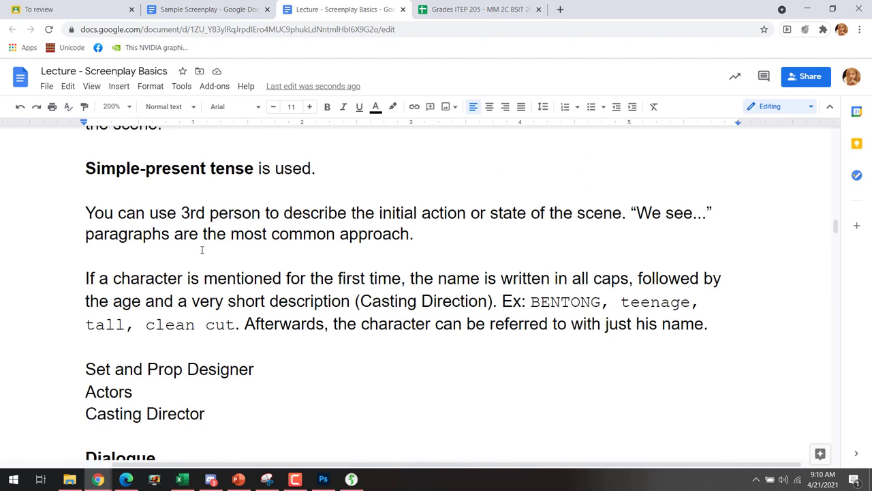
pyautogui.scroll(3, 204, 171)
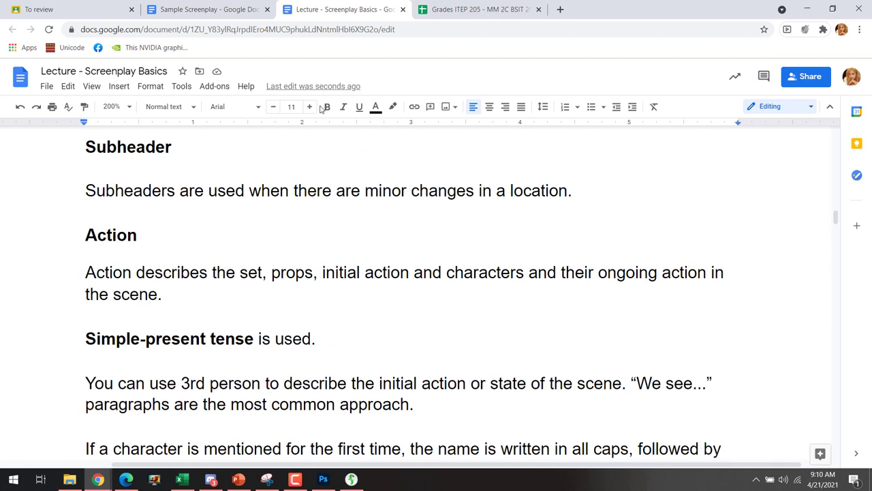
pyautogui.click(205, 9)
pyautogui.click(318, 12)
# - Restore the Final Draft script, dismiss the auto-save prompt, and review the Oval Office action
pyautogui.click(352, 479)
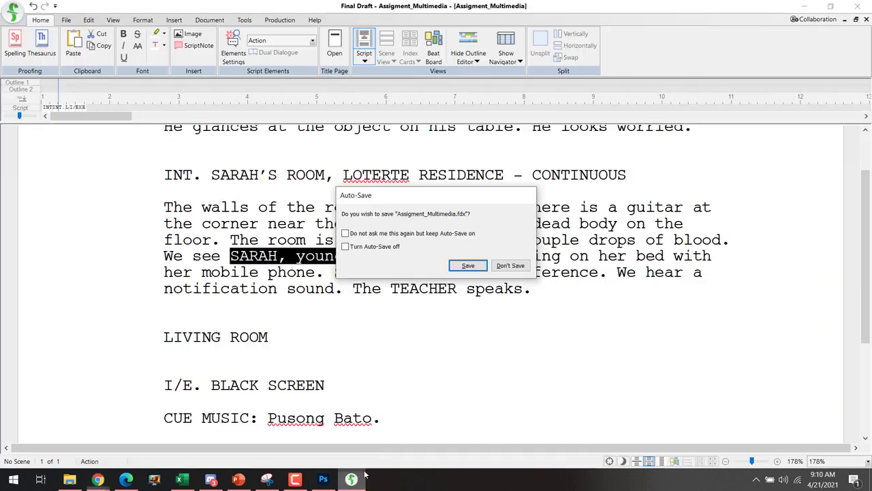
pyautogui.click(511, 265)
pyautogui.scroll(3, 436, 272)
pyautogui.click(155, 198)
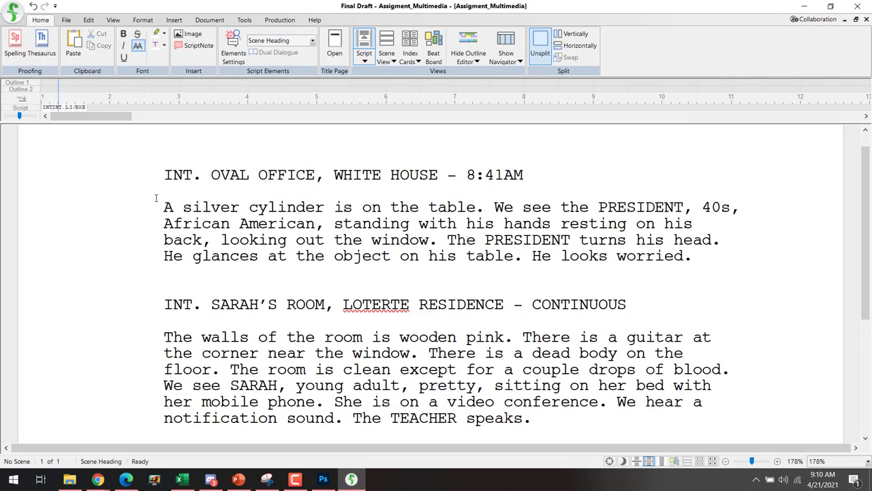
pyautogui.moveTo(162, 207); pyautogui.dragTo(362, 227)
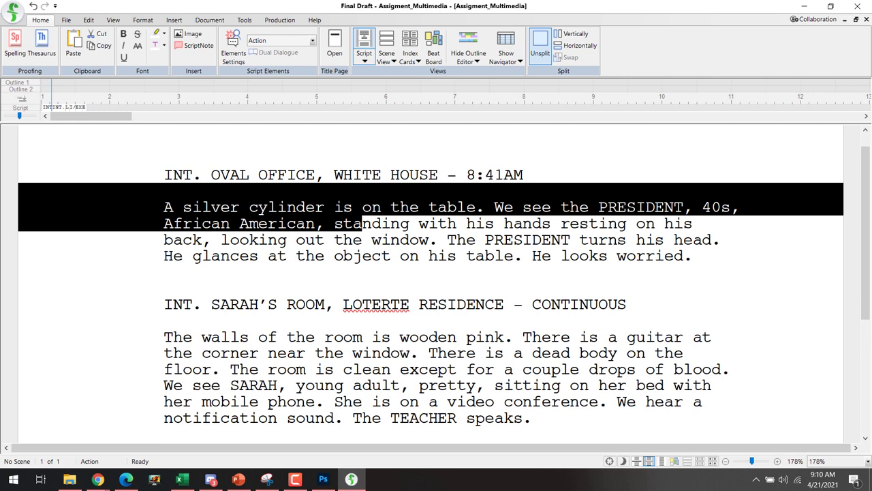
pyautogui.click(152, 297)
# - Review Sarah's bedroom scene, then switch to the Screenplay Basics lecture notes
pyautogui.scroll(-3, 171, 312)
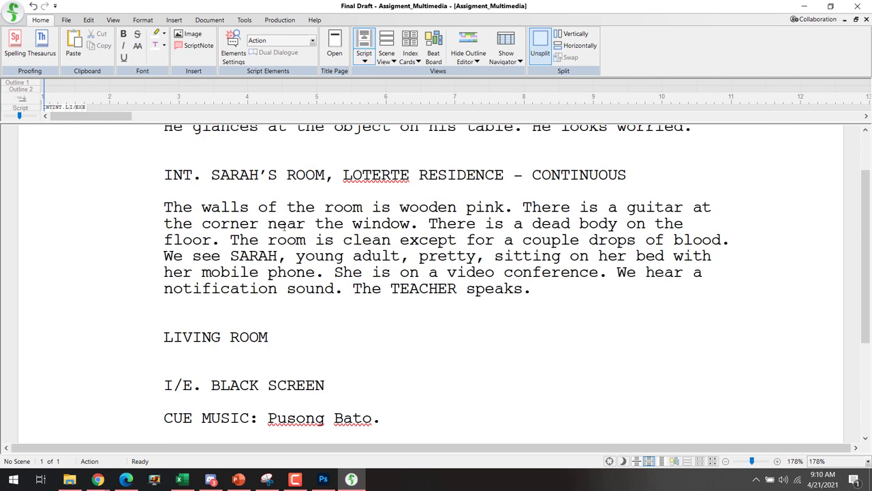
pyautogui.keyDown('shift'); pyautogui.click(317, 239); pyautogui.keyUp('shift')
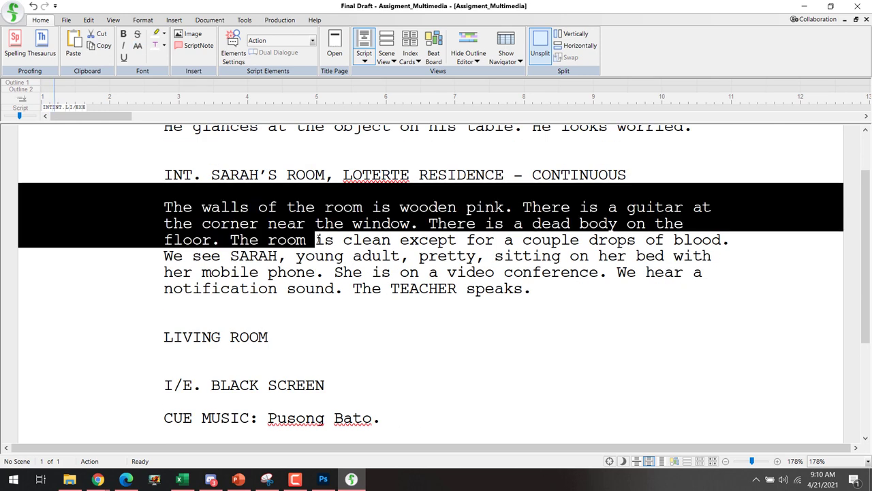
pyautogui.click(166, 175)
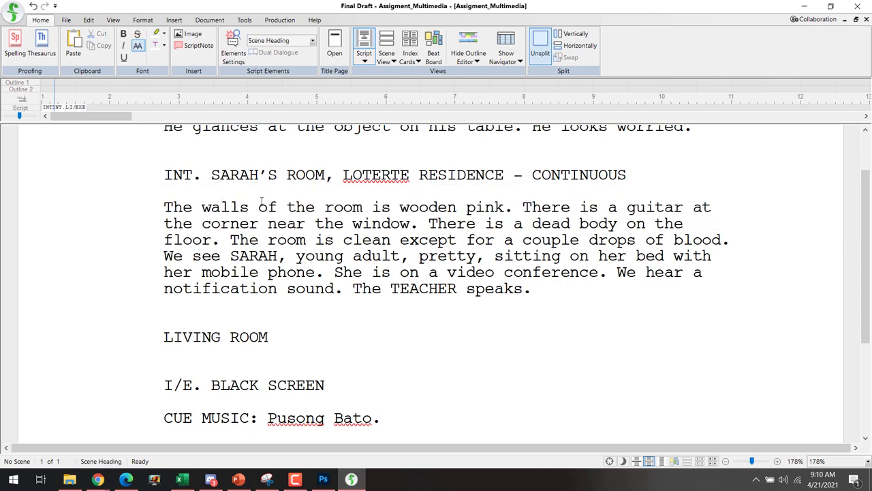
pyautogui.moveTo(463, 274); pyautogui.dragTo(538, 291)
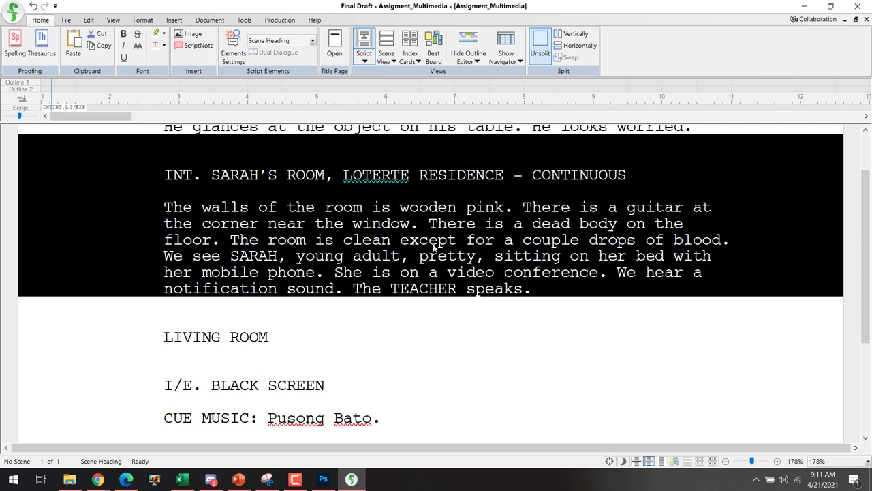
pyautogui.hotkey('alt', 'Tab')
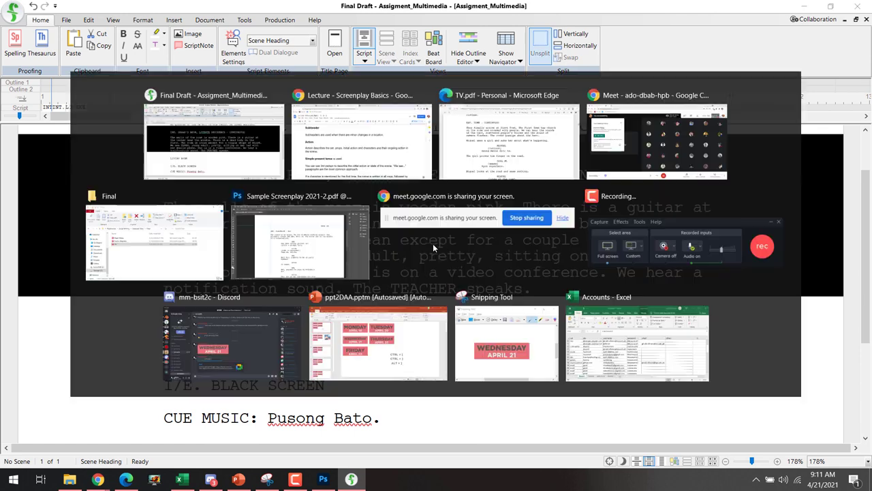
pyautogui.hotkey('alt', 'Tab')
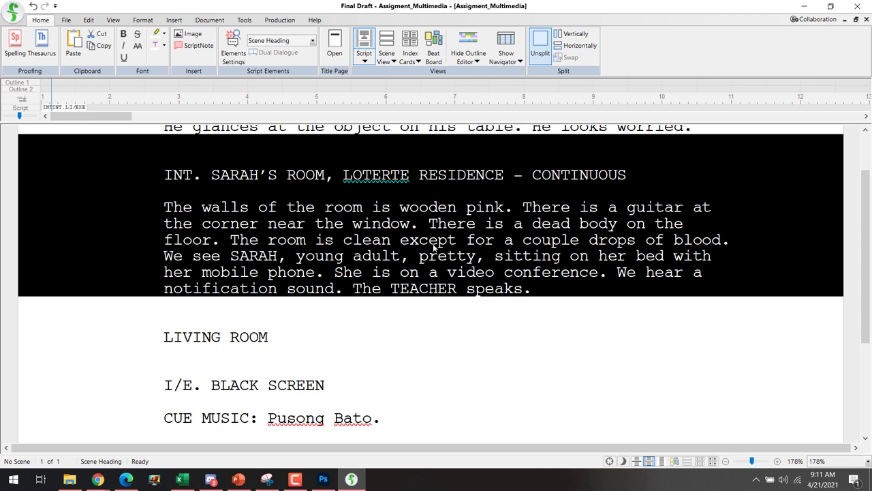
pyautogui.hotkey('alt', 'Tab')
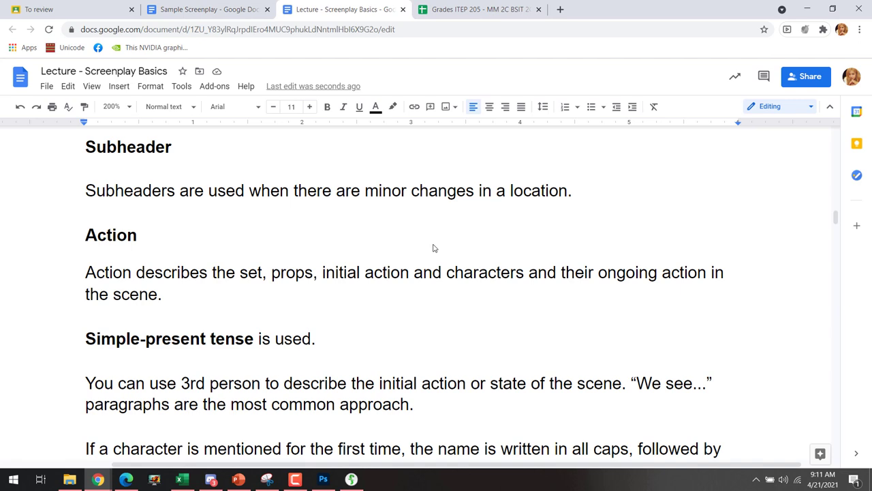
# - Append '(initial and ongoing)' to the Actors entry in the production roles list
pyautogui.scroll(-3, 401, 243)
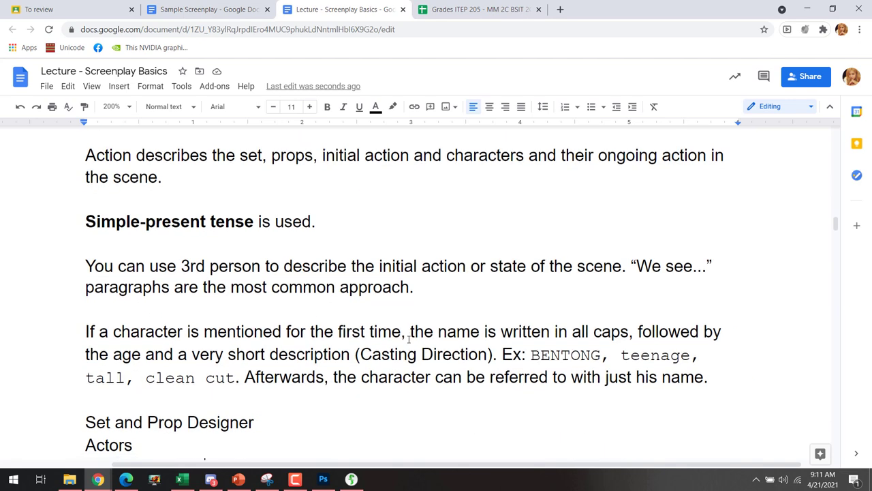
pyautogui.scroll(-3, 408, 338)
pyautogui.click(206, 253)
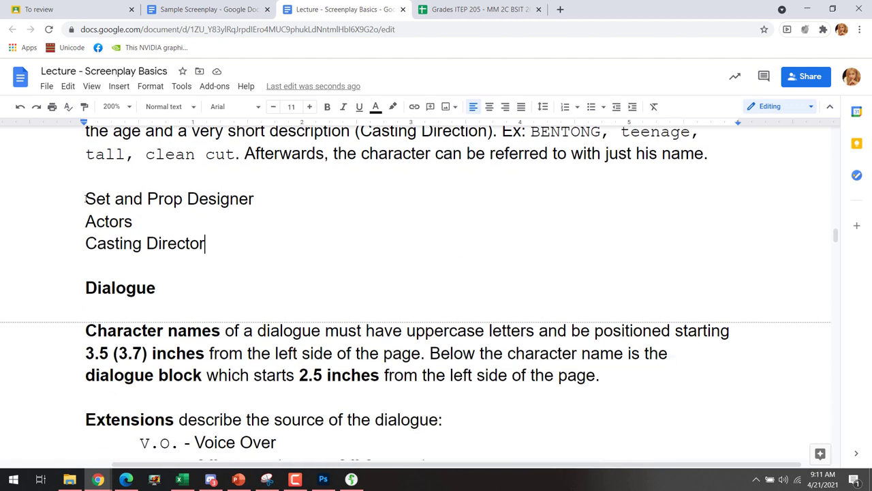
pyautogui.moveTo(85, 199); pyautogui.dragTo(221, 238)
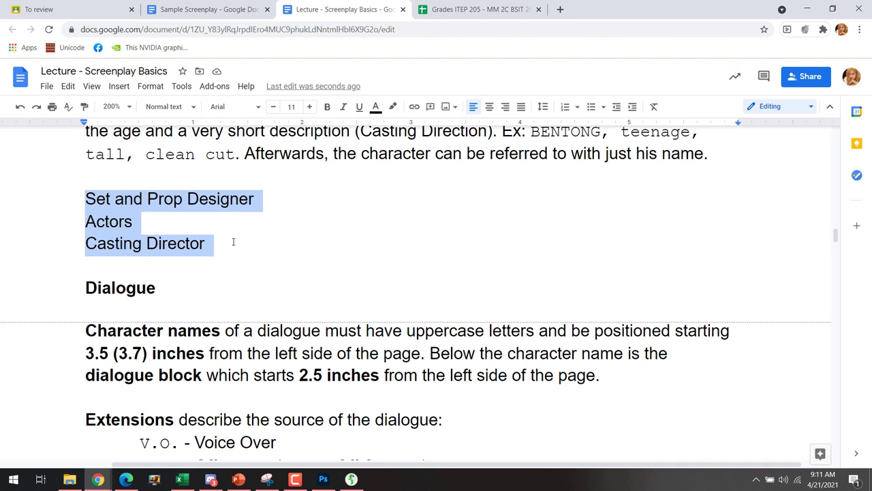
pyautogui.click(233, 242)
pyautogui.press('Up')
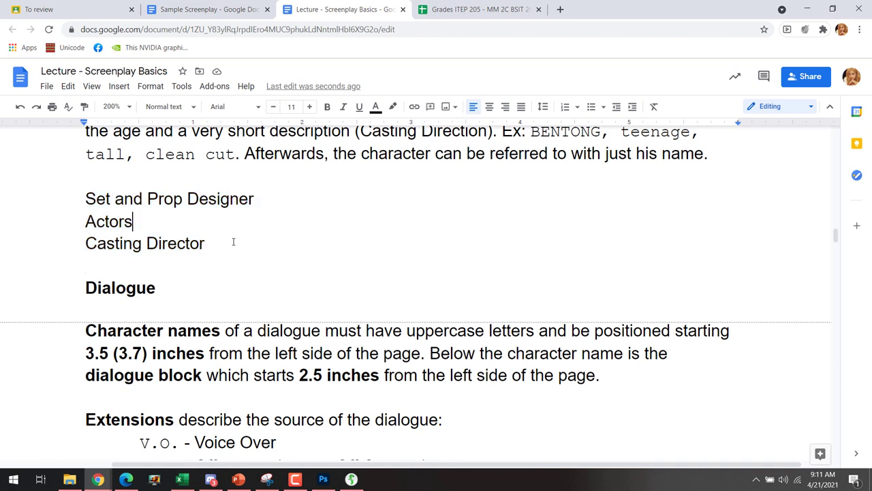
pyautogui.write('()')
pyautogui.press('Left')
pyautogui.write('initia')
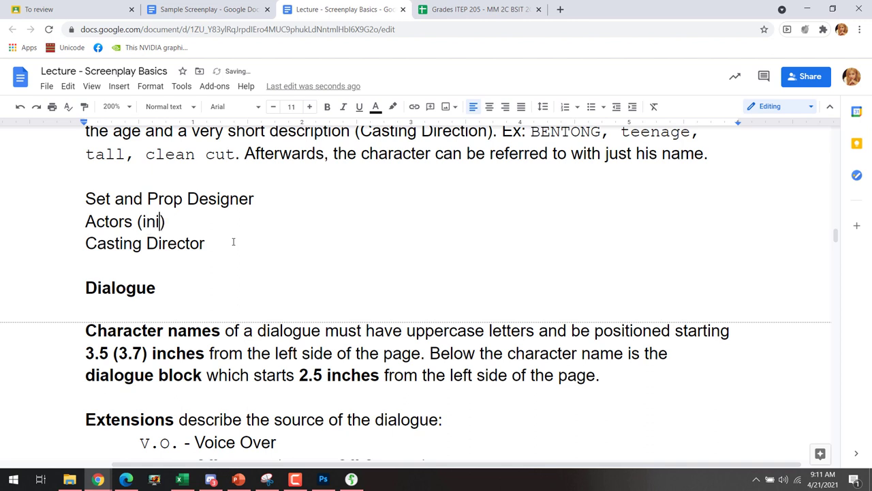
pyautogui.write('n')
pyautogui.press('BackSpace')
pyautogui.press('BackSpace')
pyautogui.write('al and ongoin')
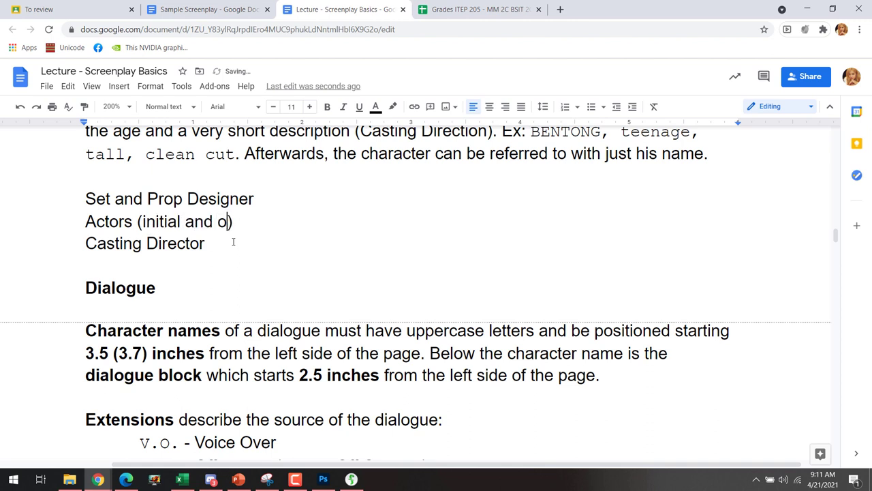
pyautogui.write('g')
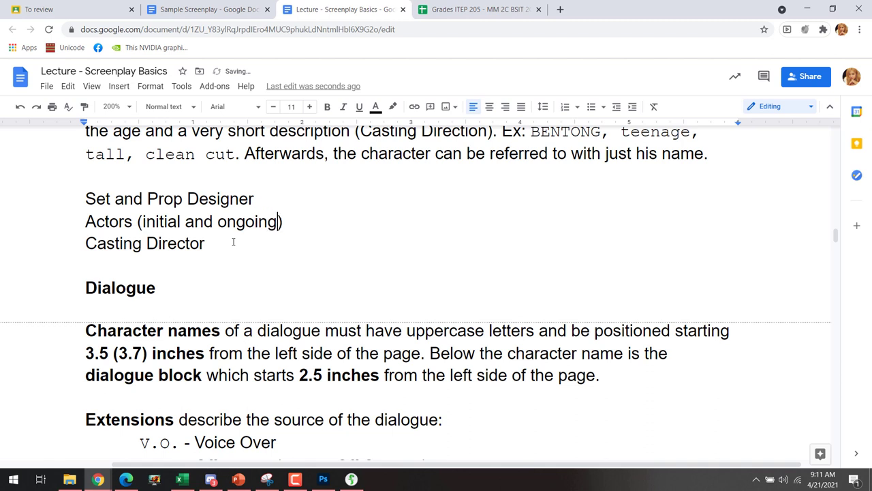
pyautogui.click(233, 242)
# - Highlight the BENTONG casting-direction example and the phrase '3rd person' above it
pyautogui.scroll(1, 261, 244)
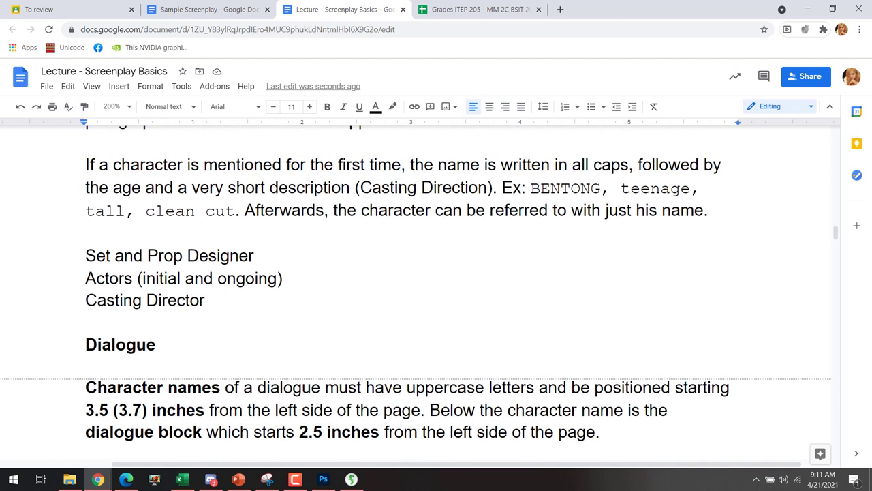
pyautogui.click(535, 185)
pyautogui.moveTo(467, 210); pyautogui.dragTo(239, 212)
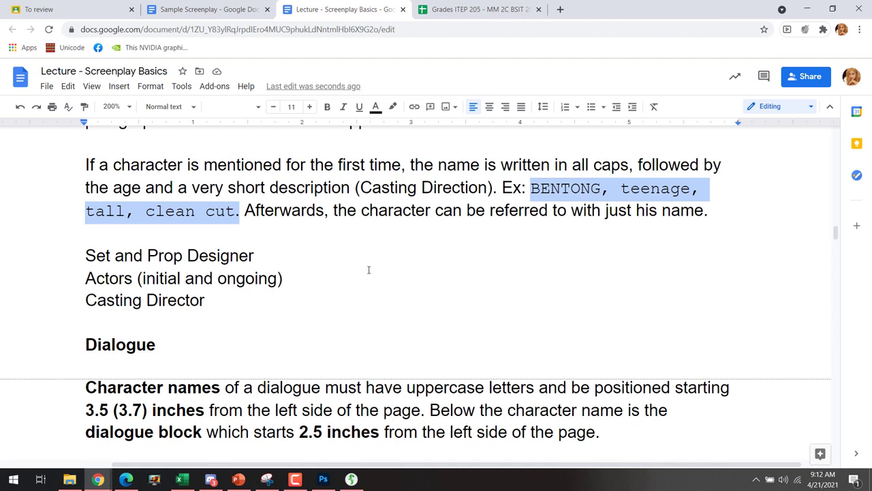
pyautogui.scroll(2, 359, 289)
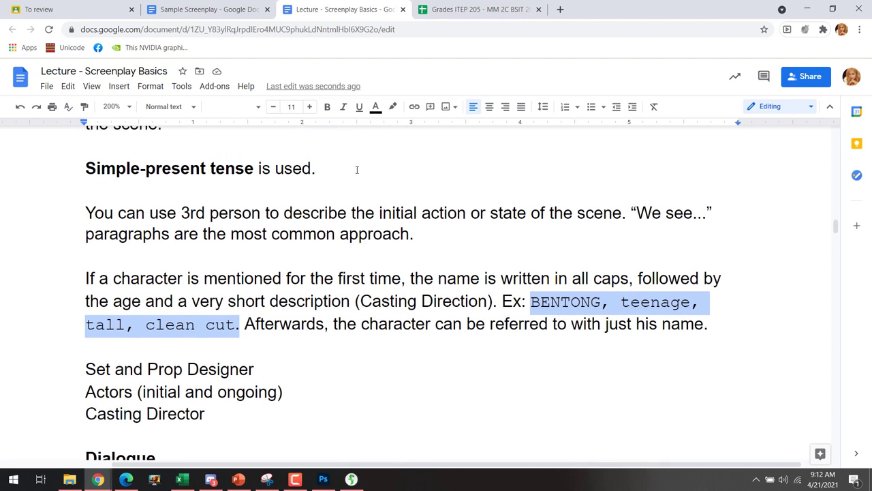
pyautogui.moveTo(180, 211); pyautogui.dragTo(259, 212)
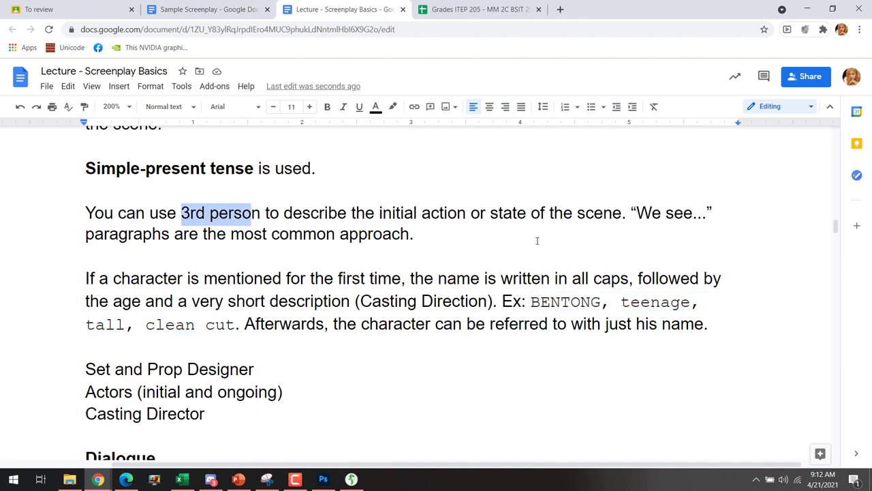
pyautogui.scroll(-5, 537, 241)
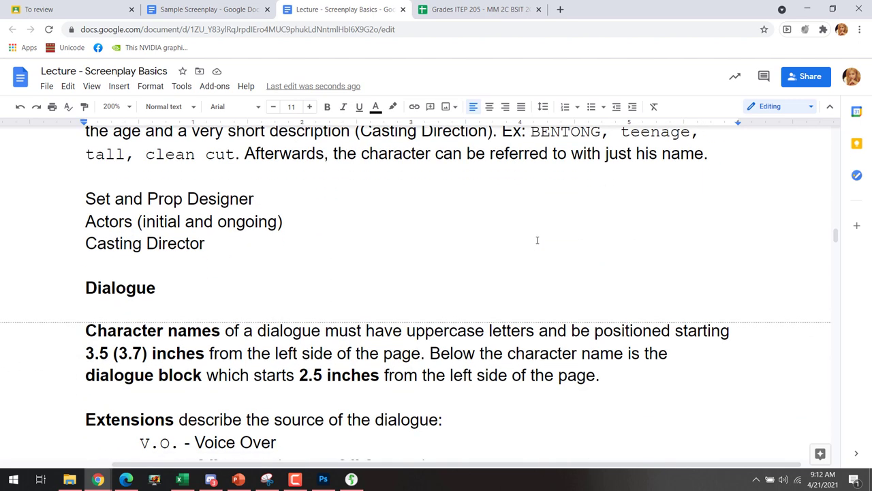
# - Add the line 'Am I describing ACTION or am I narrating?' above Dialogue
pyautogui.click(523, 259)
pyautogui.press('Return')
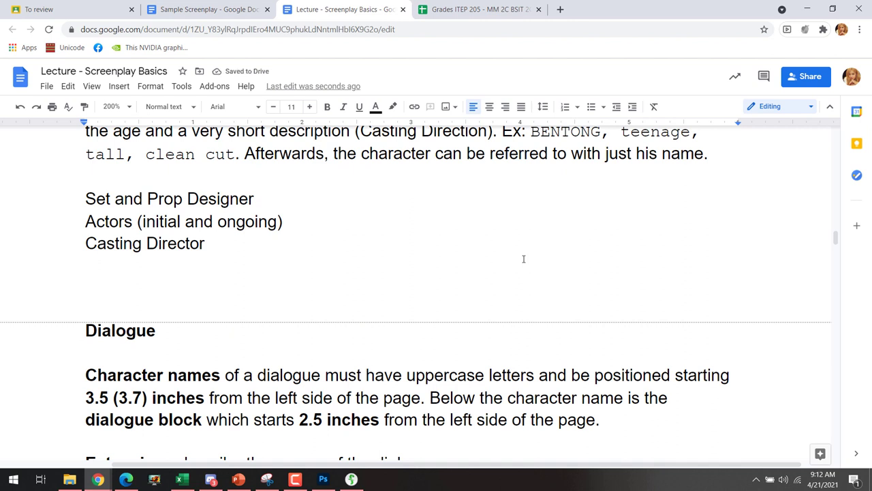
pyautogui.write('Am I ')
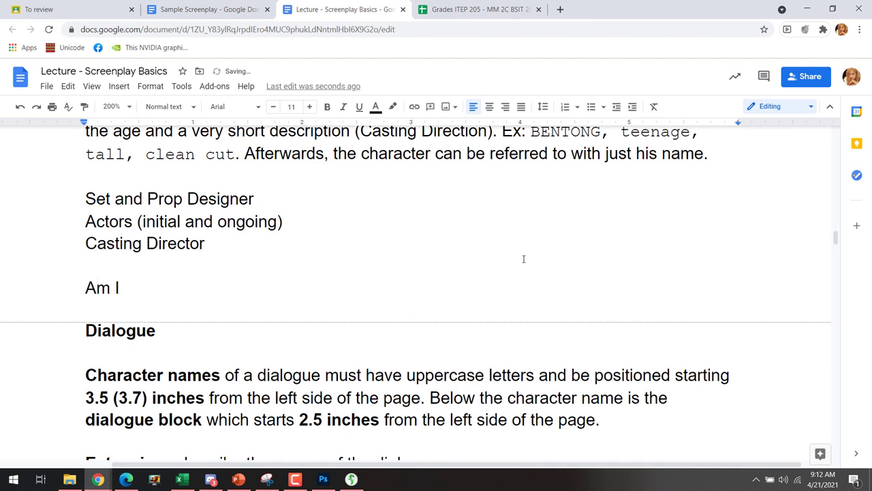
pyautogui.write('describing a')
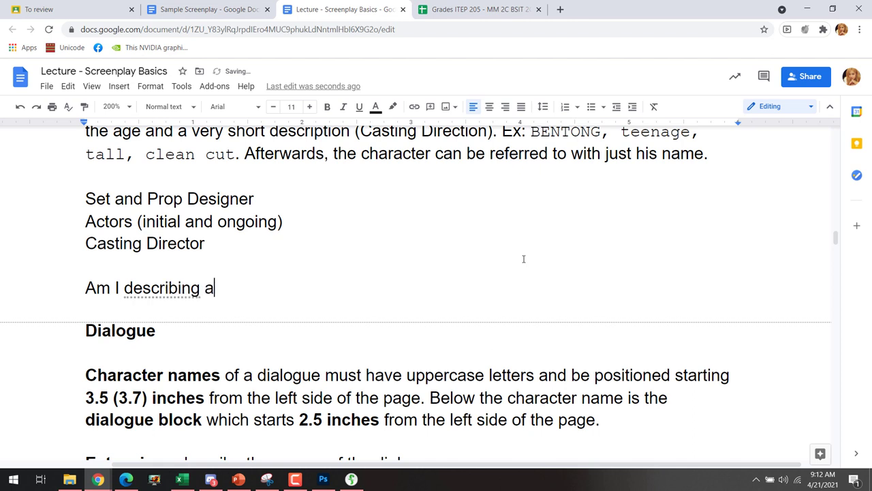
pyautogui.rightClick(161, 289)
pyautogui.click(246, 293)
pyautogui.press('BackSpace')
pyautogui.write('ACTI')
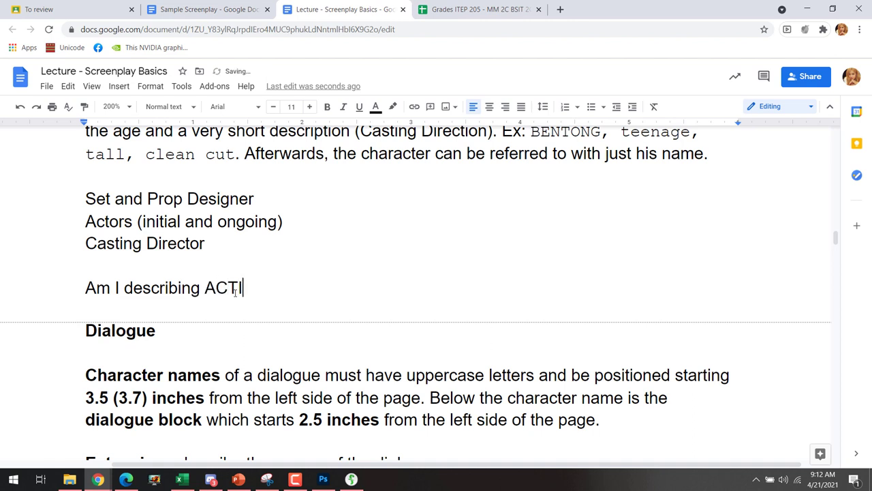
pyautogui.write('ON or')
pyautogui.write('I nar')
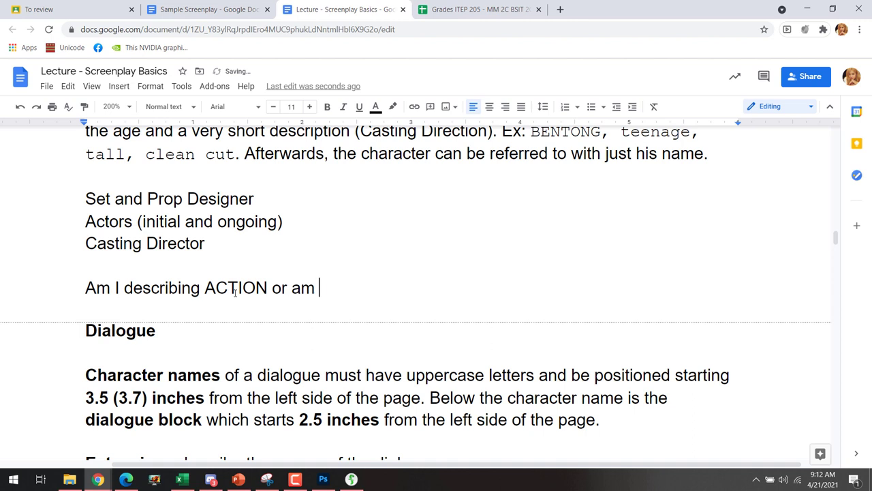
pyautogui.write('rating?')
pyautogui.press('Return')
pyautogui.press('Return')
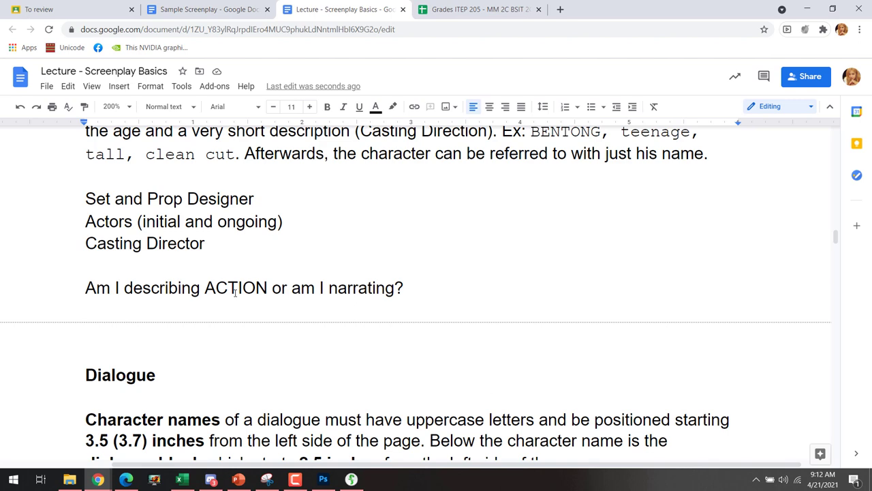
# - Type 'Sarah is kind hearted.' below the question, then switch to the Google Meet call
pyautogui.scroll(3, 235, 292)
pyautogui.scroll(-3, 237, 291)
pyautogui.write('Sarah is')
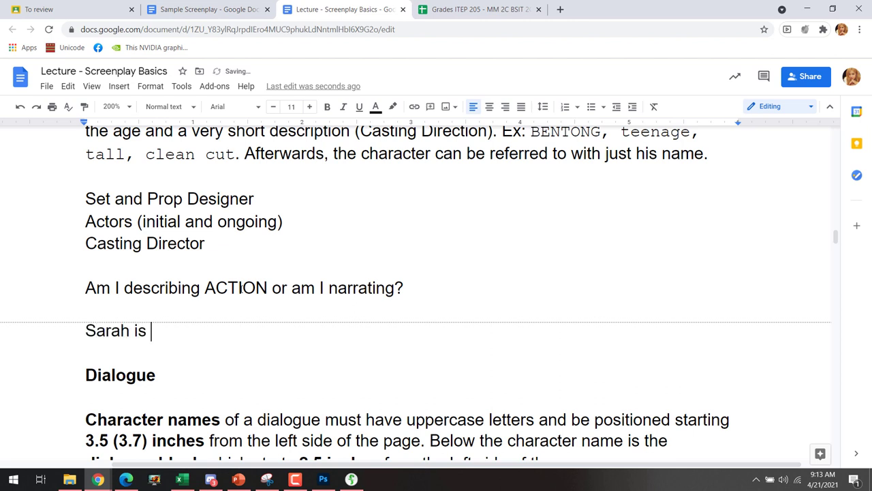
pyautogui.write('kind hearted.')
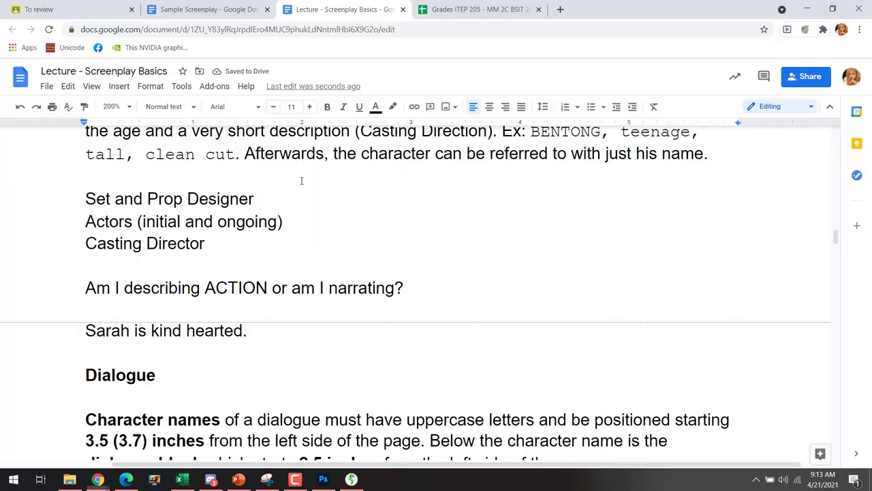
pyautogui.hotkey('alt', 'Tab')
pyautogui.press('Tab')
pyautogui.press('Tab')
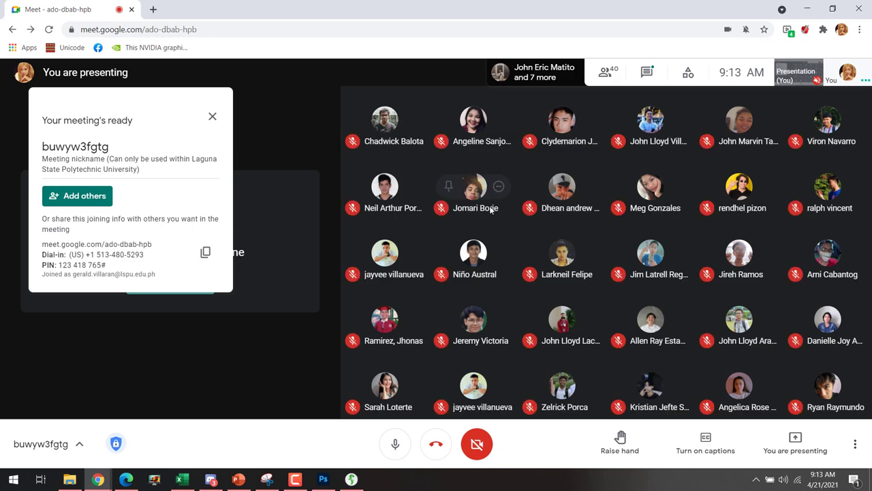
# - Check the Camtasia recorder panel from the taskbar, leaving the Screenplay Basics lecture document showing
pyautogui.moveTo(499, 213)
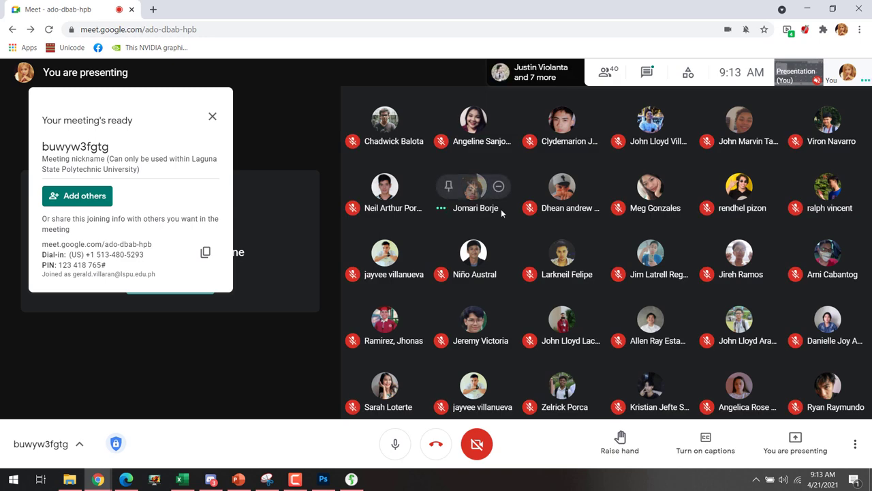
pyautogui.click(297, 479)
pyautogui.click(298, 480)
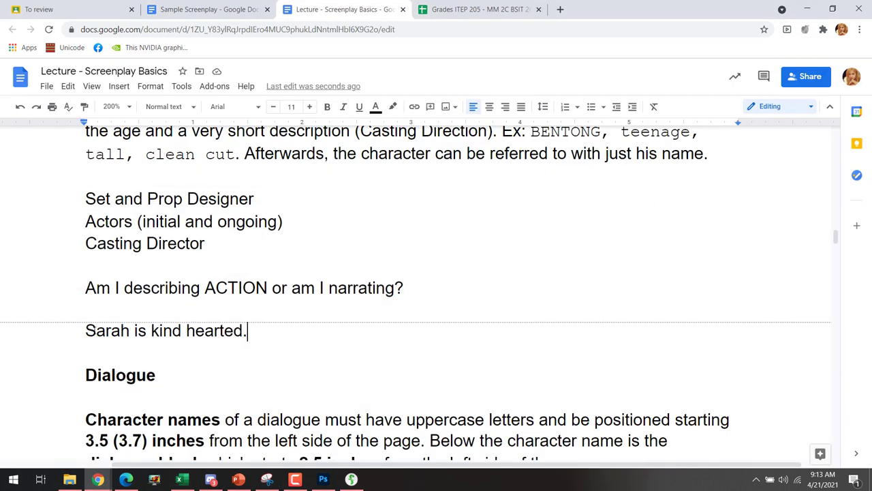
pyautogui.moveTo(249, 331); pyautogui.dragTo(53, 330)
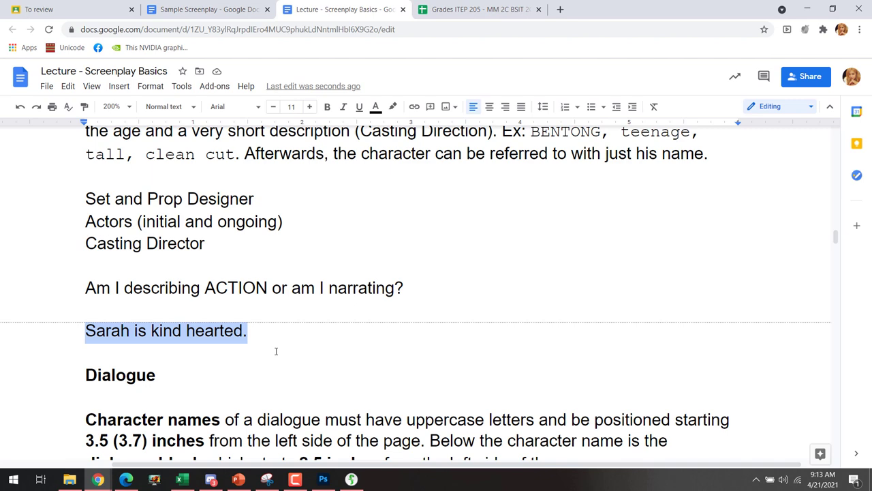
pyautogui.hotkey('alt', 'Tab')
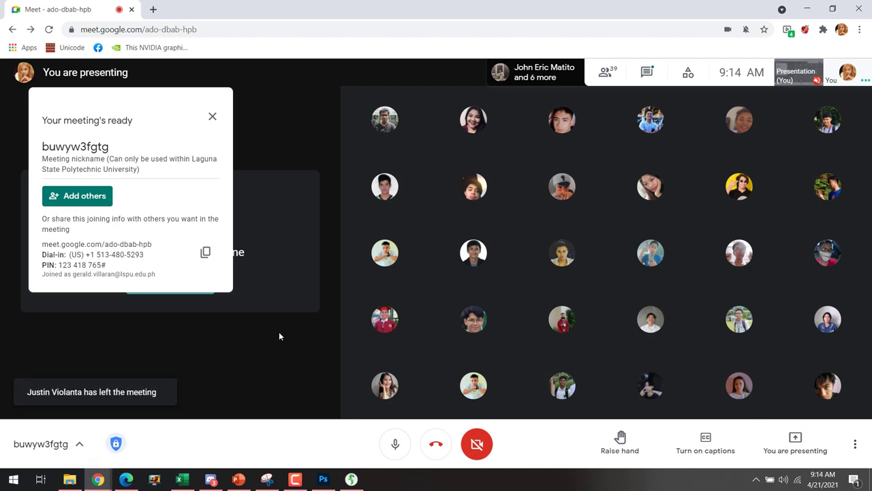
pyautogui.moveTo(500, 201)
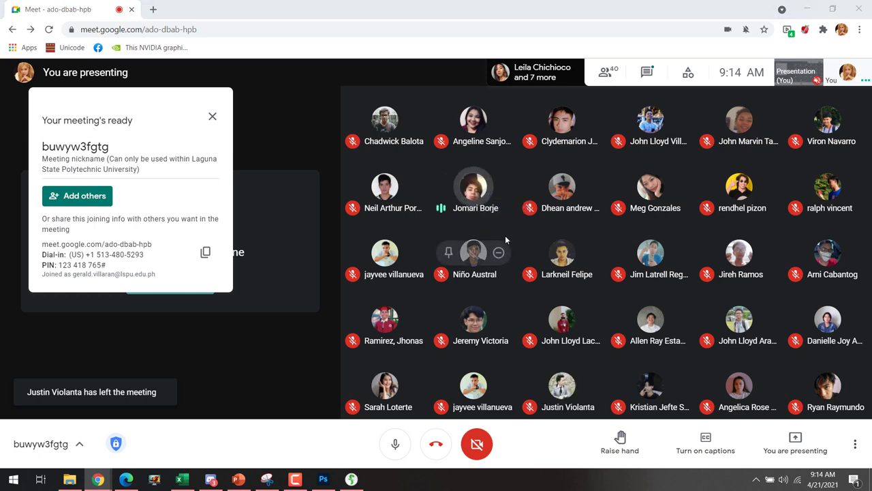
pyautogui.hotkey('alt', 'Tab')
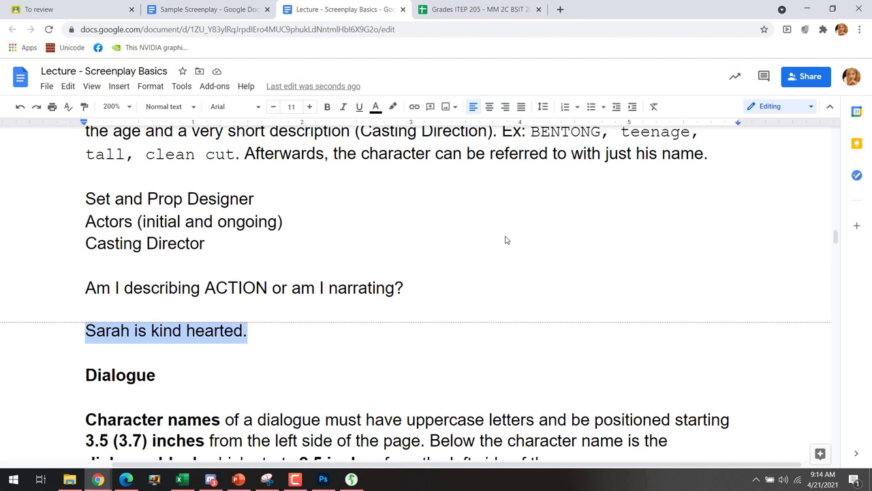
# - Add a new line 'SHOW, DON'T TELL' beneath the example sentence 'Sarah is kind hearted.'
pyautogui.press('Right')
pyautogui.press('Left')
pyautogui.hotkey('ctrl', 'shift', 'Left')
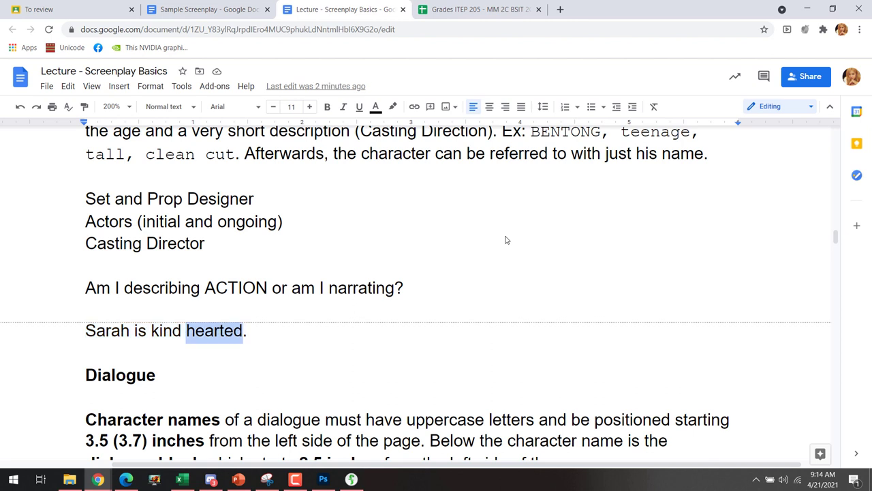
pyautogui.press('Right')
pyautogui.press('Right')
pyautogui.press('Return')
pyautogui.press('Return')
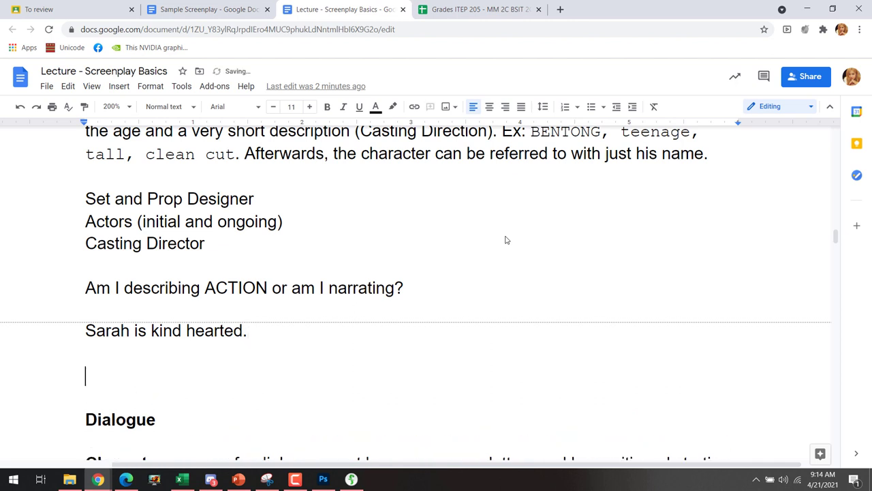
pyautogui.write('DO NOTE')
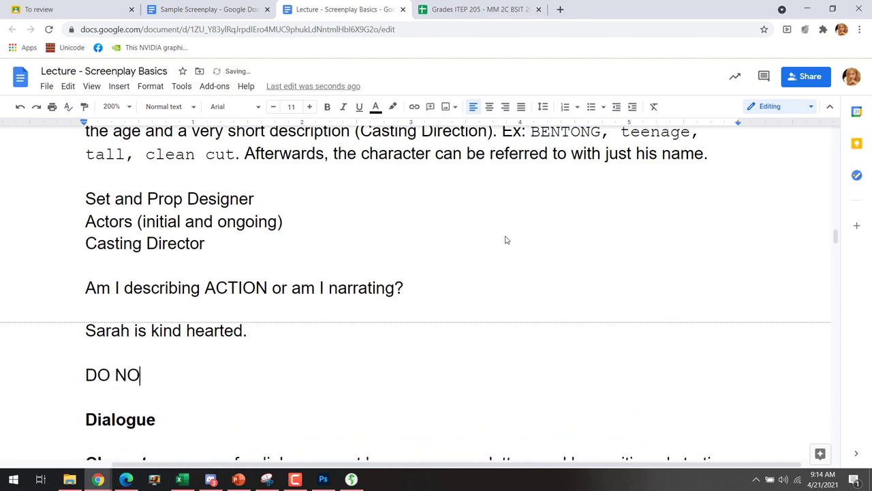
pyautogui.press('BackSpace')
pyautogui.hotkey('ctrl', 'shift', 'Left')
pyautogui.hotkey('ctrl', 'shift', 'Left')
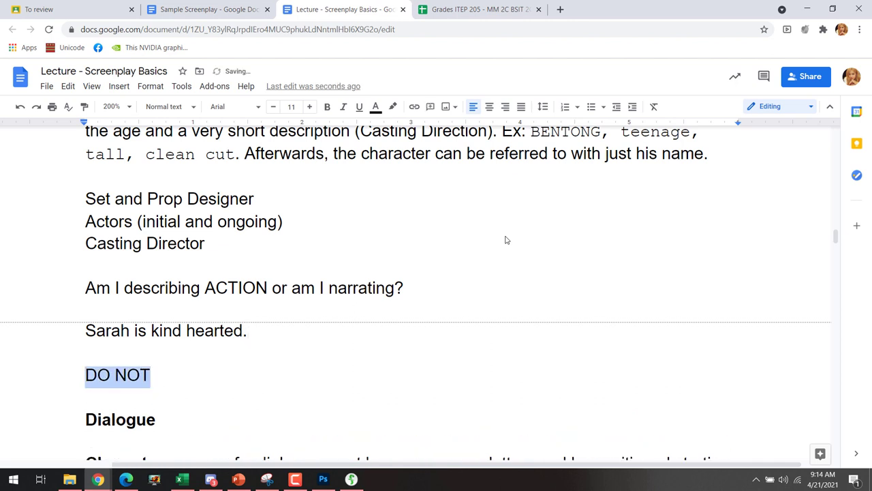
pyautogui.write('SHOW')
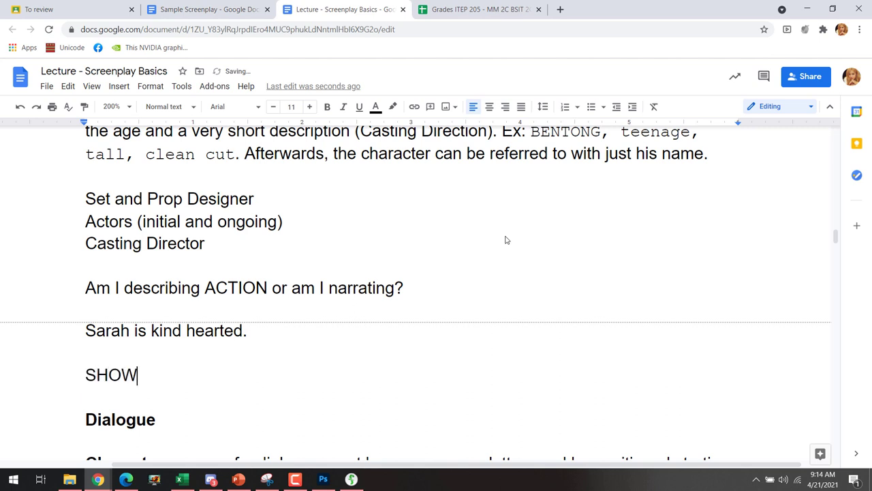
pyautogui.write(', DO')
pyautogui.write('N"T')
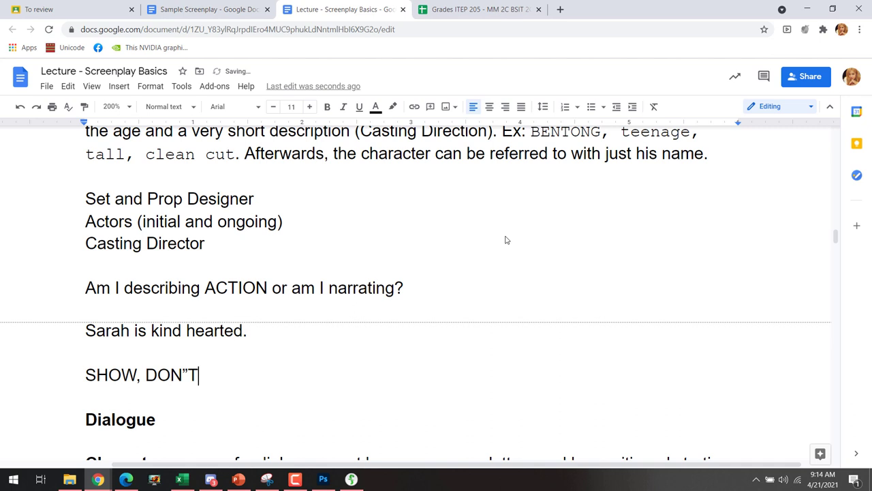
pyautogui.press('BackSpace')
pyautogui.press('BackSpace')
pyautogui.write("'T")
pyautogui.write(' TELL')
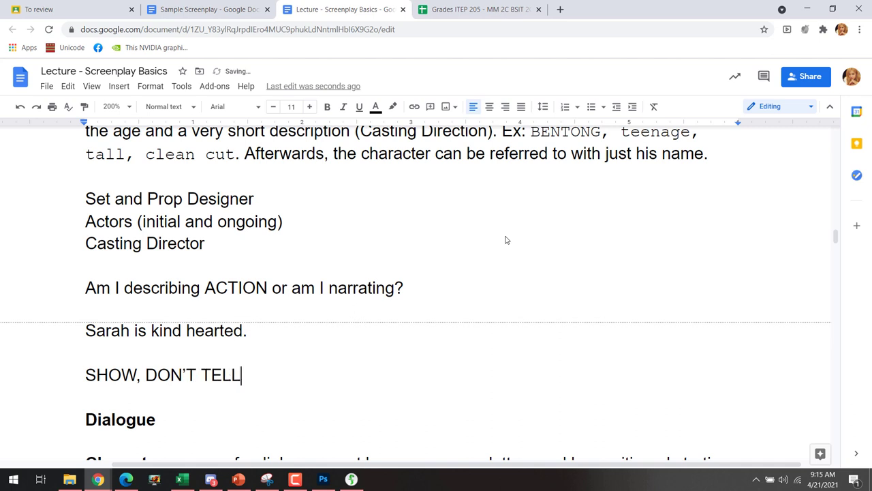
pyautogui.press('Up')
pyautogui.press('Up')
pyautogui.hotkey('ctrl', 'shift', 'Left')
pyautogui.hotkey('ctrl', 'shift', 'Left')
pyautogui.hotkey('ctrl', 'shift', 'Left')
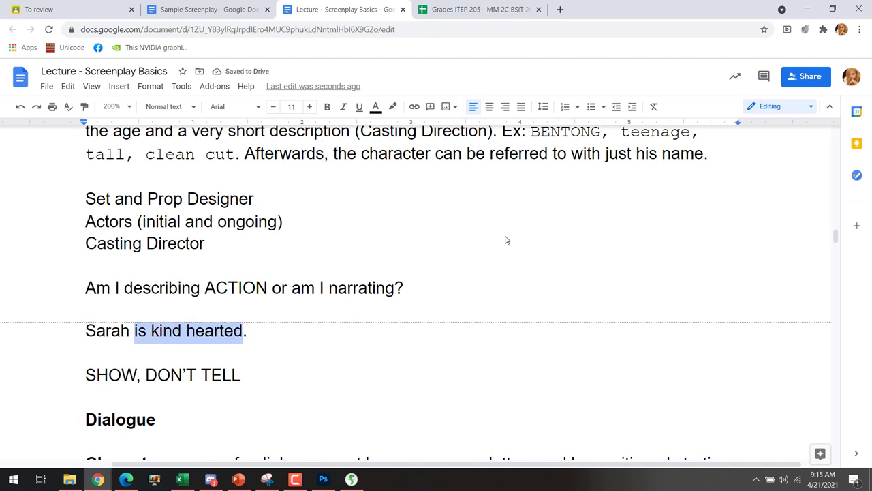
# - Replace 'is kind hearted' with 'walks on the sidewalk'
pyautogui.press('BackSpace')
pyautogui.press('BackSpace')
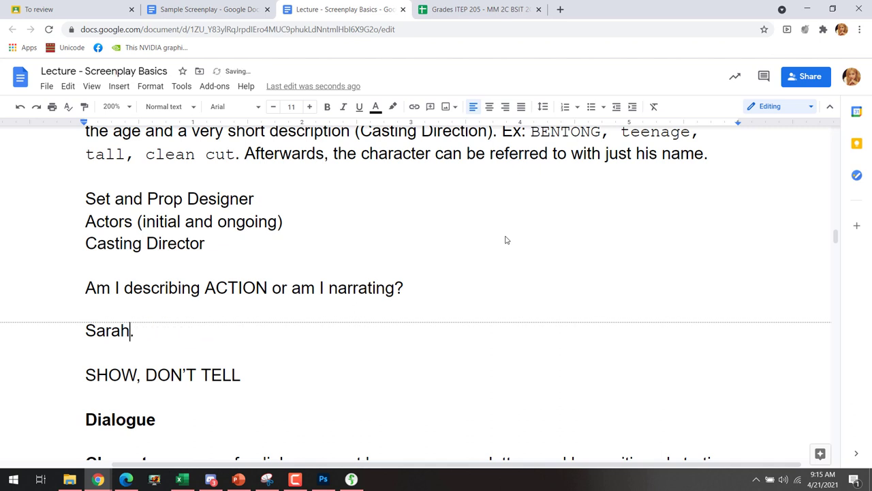
pyautogui.write('walks by a')
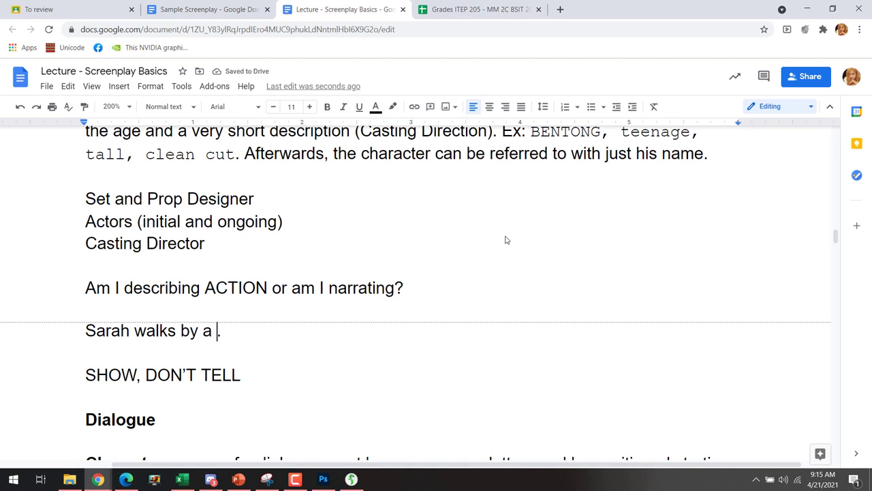
pyautogui.press('BackSpace')
pyautogui.press('BackSpace')
pyautogui.press('BackSpace')
pyautogui.press('BackSpace')
pyautogui.press('BackSpace')
pyautogui.press('BackSpace')
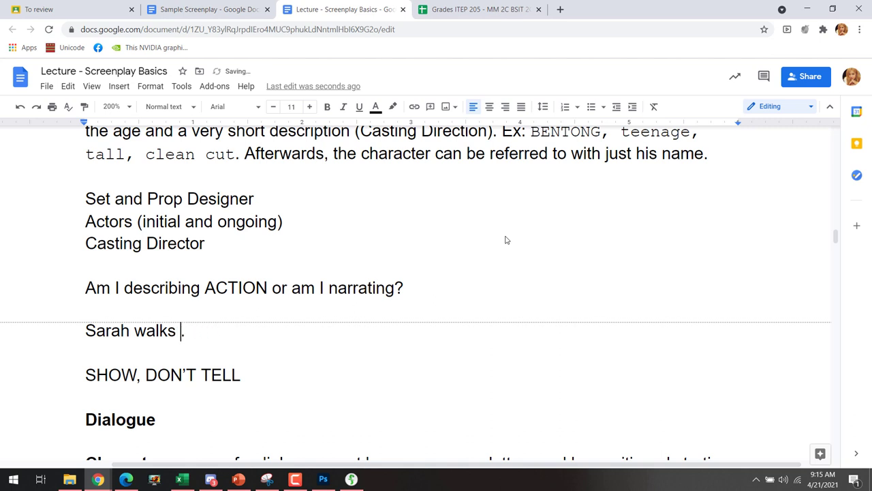
pyautogui.write('on the p')
pyautogui.press('BackSpace')
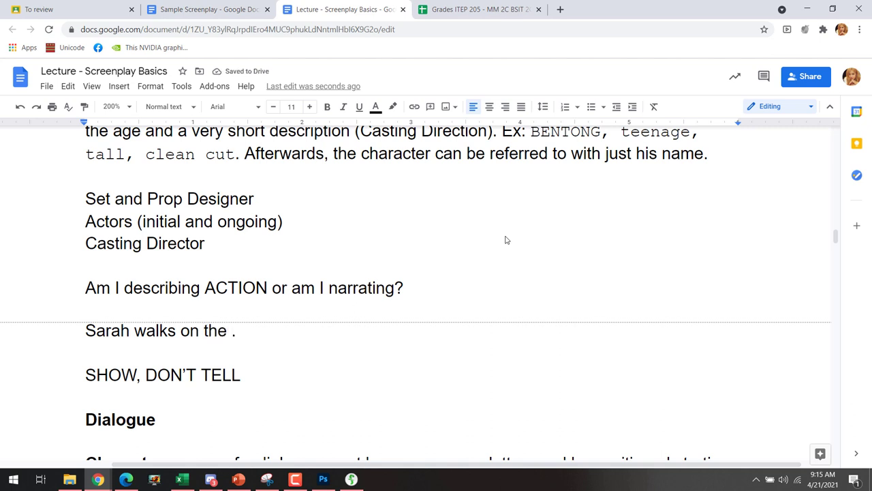
pyautogui.write('sidewalk')
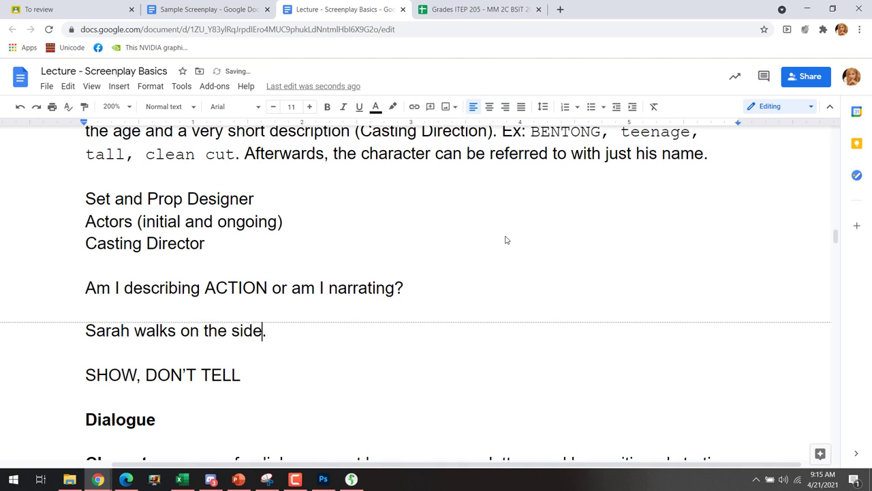
pyautogui.press('End')
# - Add the sentence 'She sees a beggar on the street.'
pyautogui.write('She sees a ')
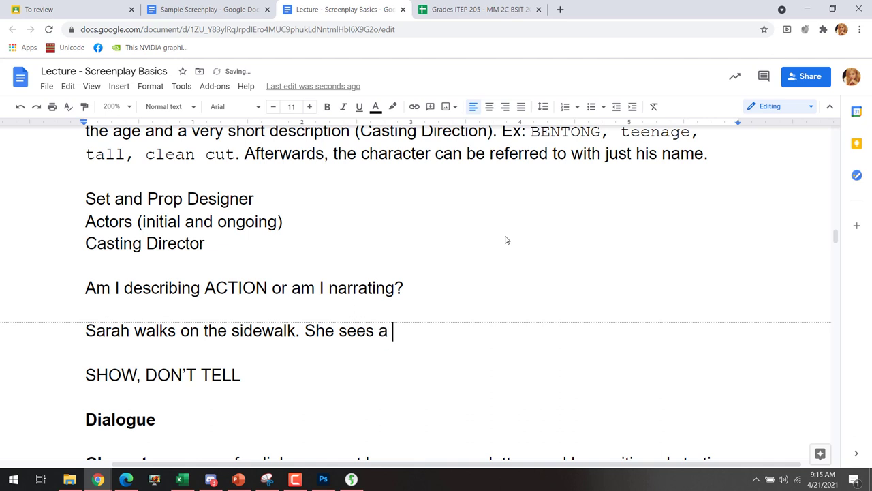
pyautogui.write('be')
pyautogui.write('gga')
pyautogui.press('BackSpace')
pyautogui.write('gar ')
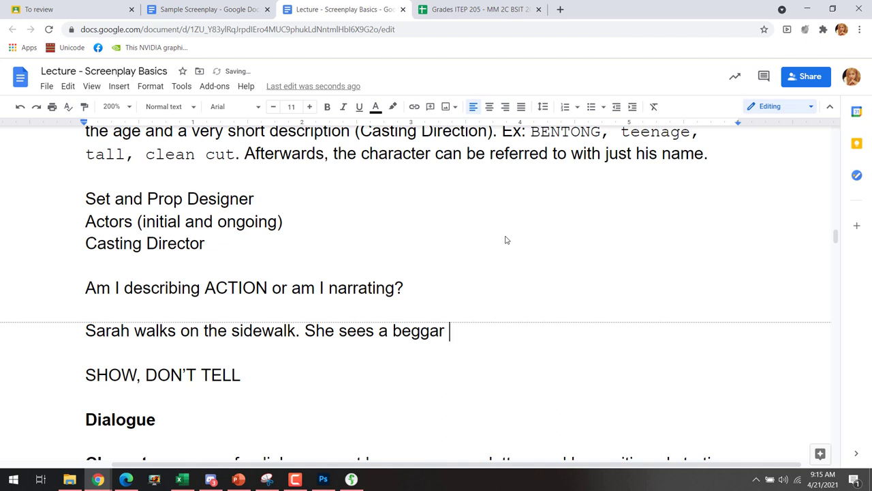
pyautogui.write('on')
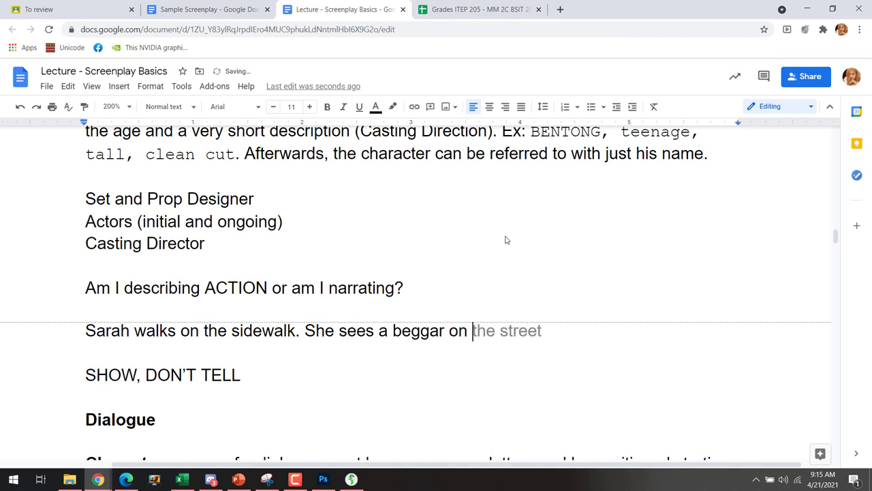
pyautogui.press('Tab')
pyautogui.write('. She')
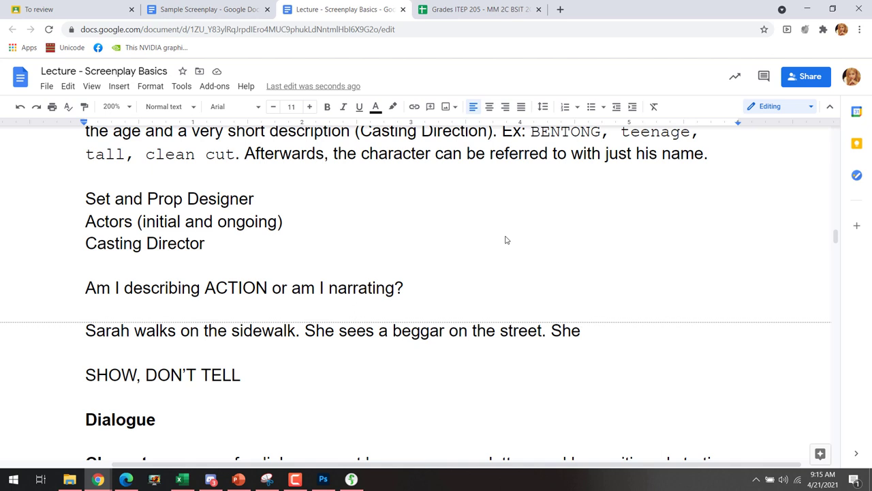
# - Finish with 'She pulls out her purse and hands out 5 dollars to the beggar.'
pyautogui.write('s')
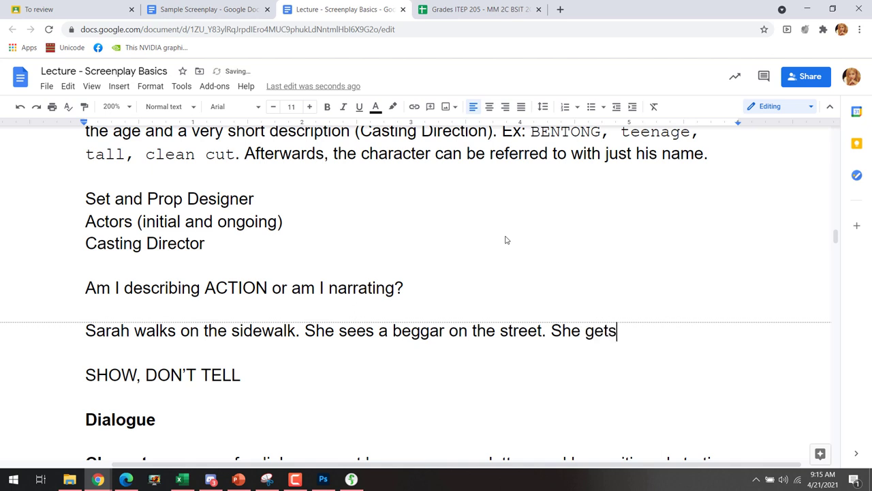
pyautogui.press('BackSpace')
pyautogui.press('BackSpace')
pyautogui.press('BackSpace')
pyautogui.press('BackSpace')
pyautogui.write('pull')
pyautogui.press('BackSpace')
pyautogui.press('BackSpace')
pyautogui.press('BackSpace')
pyautogui.press('BackSpace')
pyautogui.write('pulls out her')
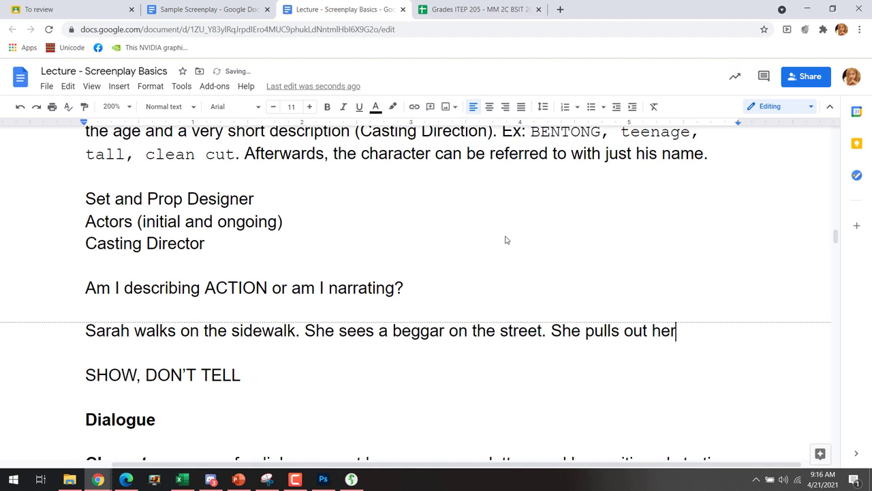
pyautogui.write(' purse and')
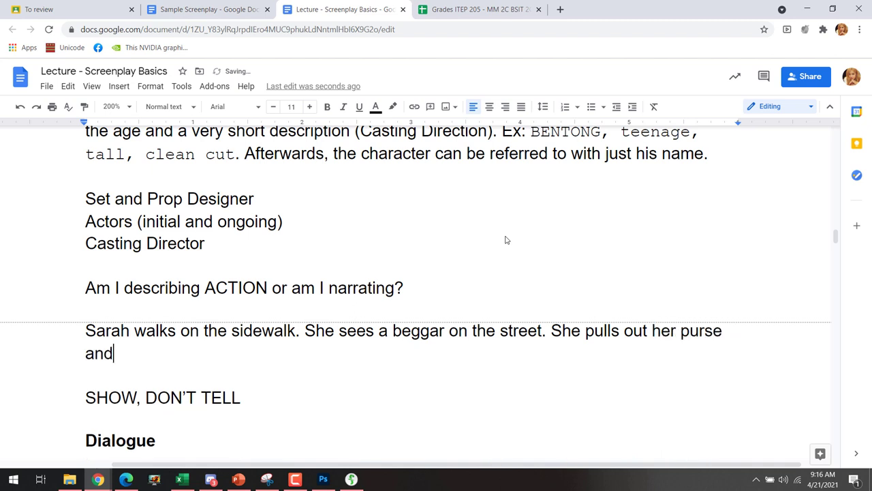
pyautogui.write(' hands out')
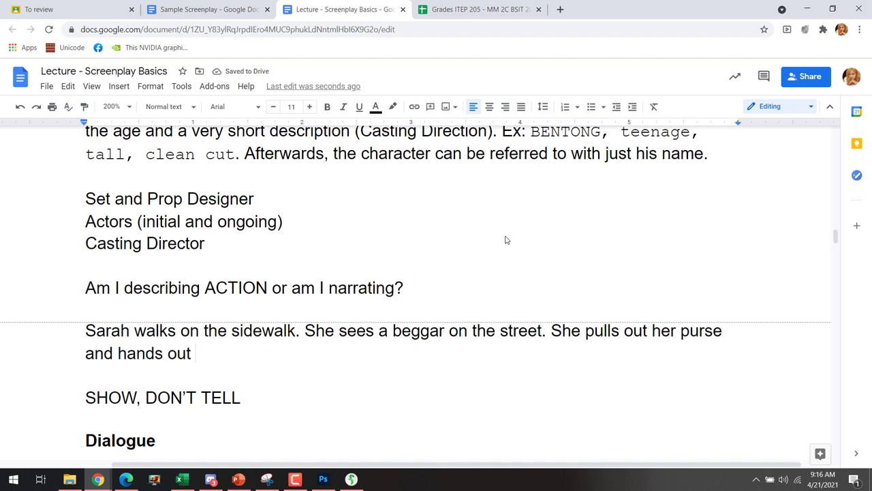
pyautogui.write('5')
pyautogui.press('BackSpace')
pyautogui.write('5 dollars')
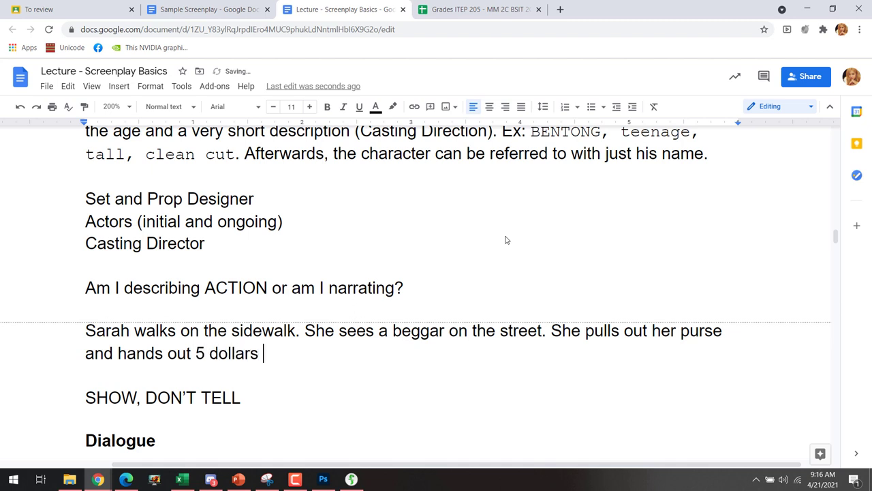
pyautogui.press('BackSpace')
pyautogui.write('to the')
pyautogui.press('Tab')
pyautogui.write('.')
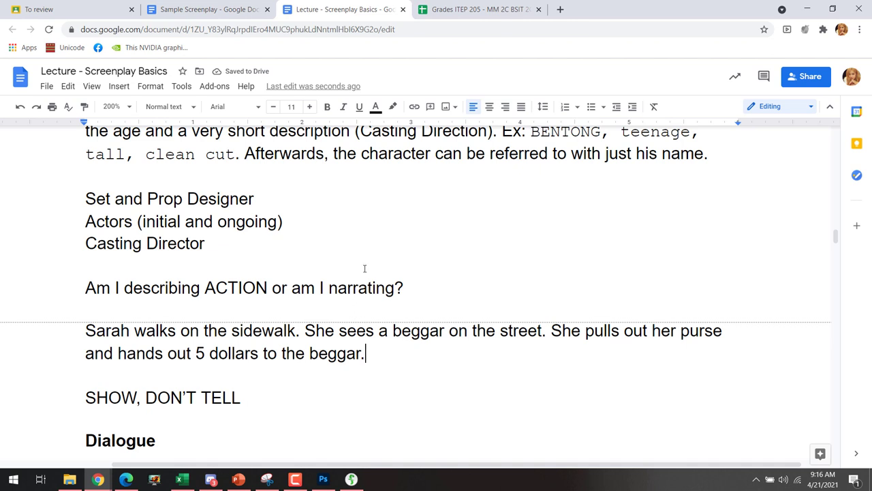
# - Insert an empty line after 'beggar.', above the 'SHOW, DON'T TELL' line
pyautogui.doubleClick(116, 398)
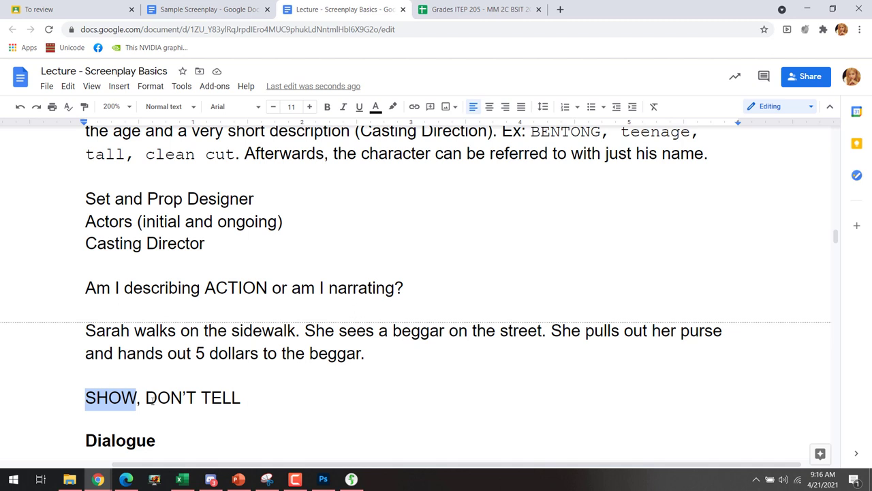
pyautogui.moveTo(153, 402); pyautogui.dragTo(245, 398)
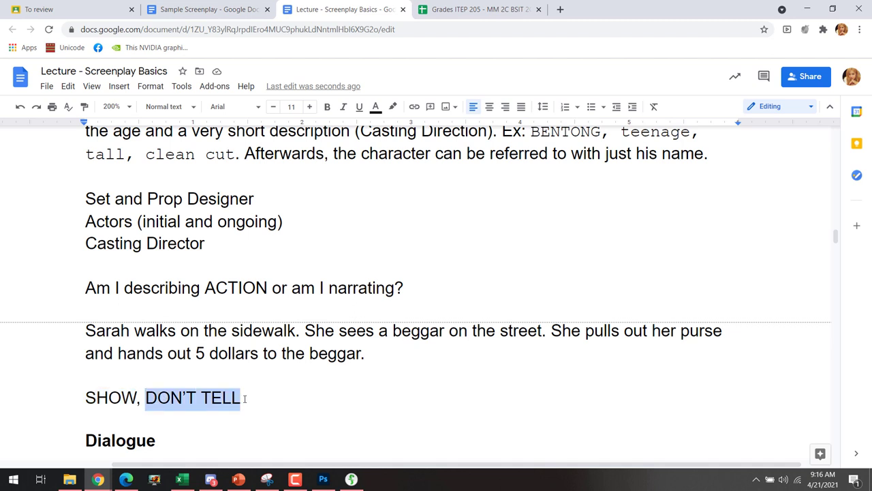
pyautogui.click(383, 352)
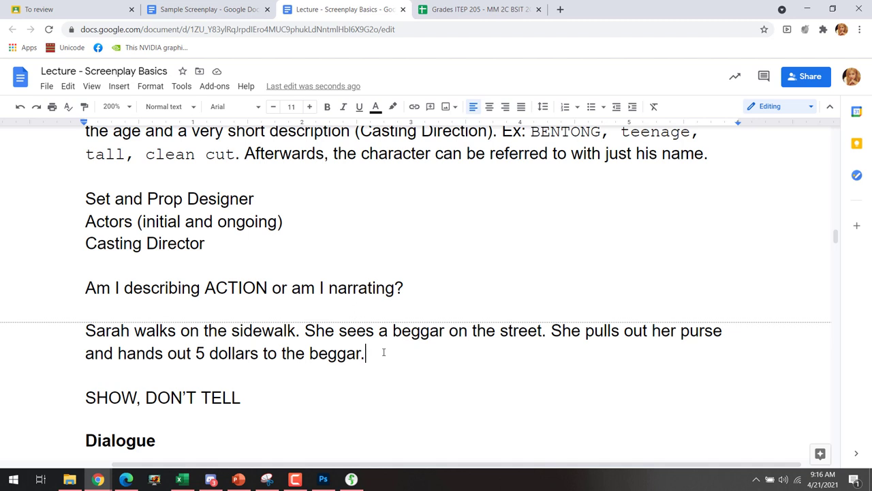
pyautogui.press('Return')
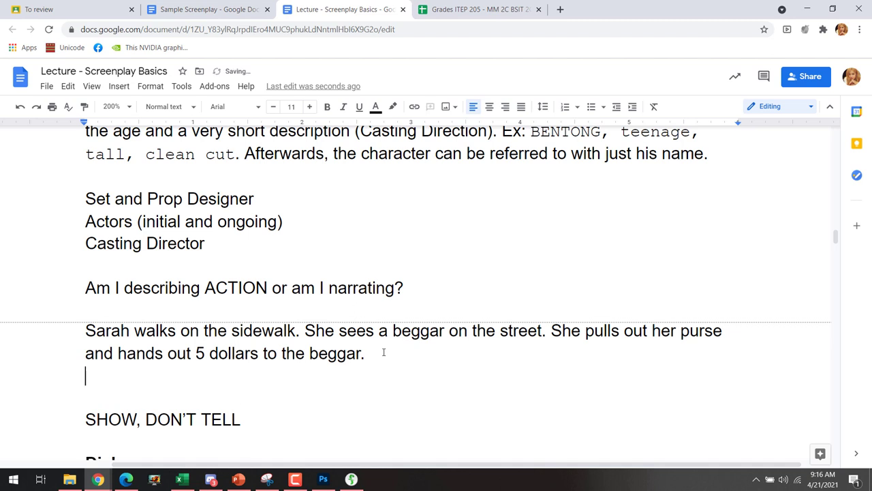
# - Type the example sentence 'Ka Puroy is a plumber.' on a new line below the beggar paragraph
pyautogui.press('Return')
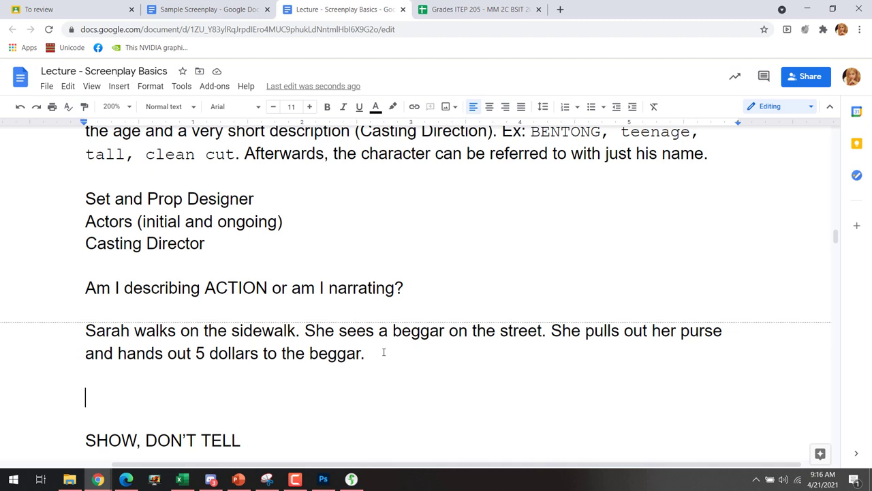
pyautogui.write('M')
pyautogui.press('BackSpace')
pyautogui.write('Ka ')
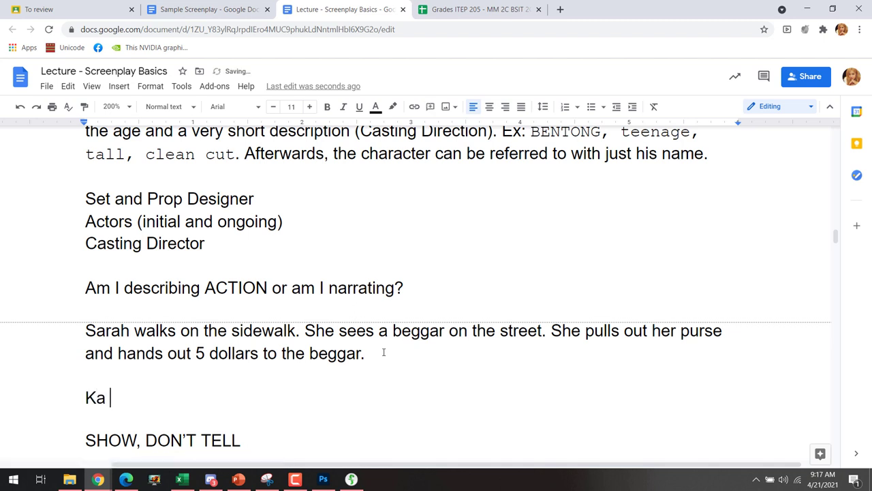
pyautogui.write('Puroy is')
pyautogui.press('BackSpace')
pyautogui.press('BackSpace')
pyautogui.write('is a')
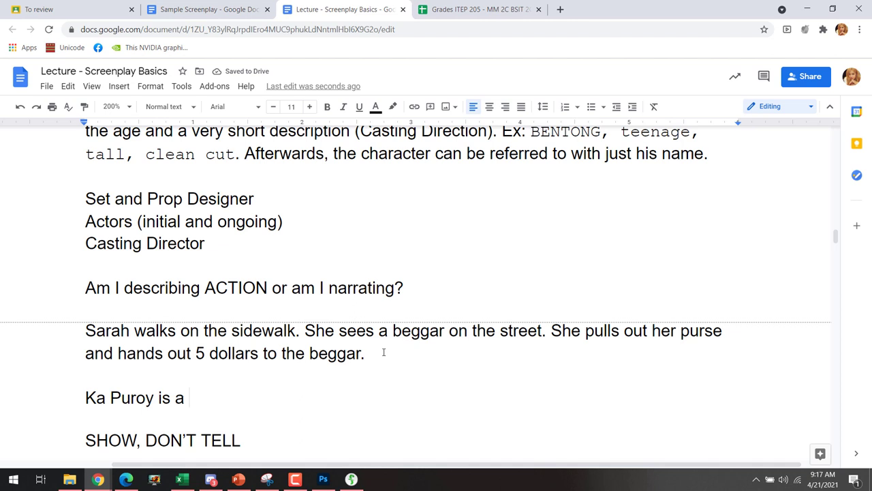
pyautogui.write('plumber.')
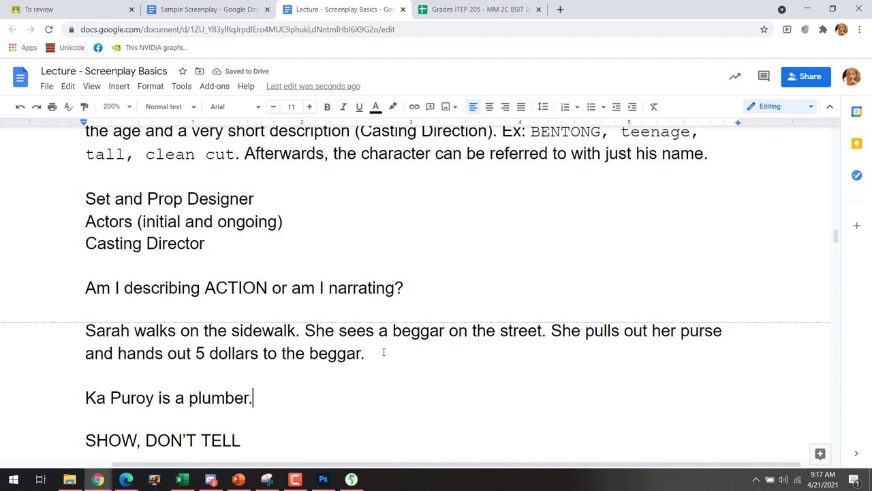
pyautogui.doubleClick(210, 394)
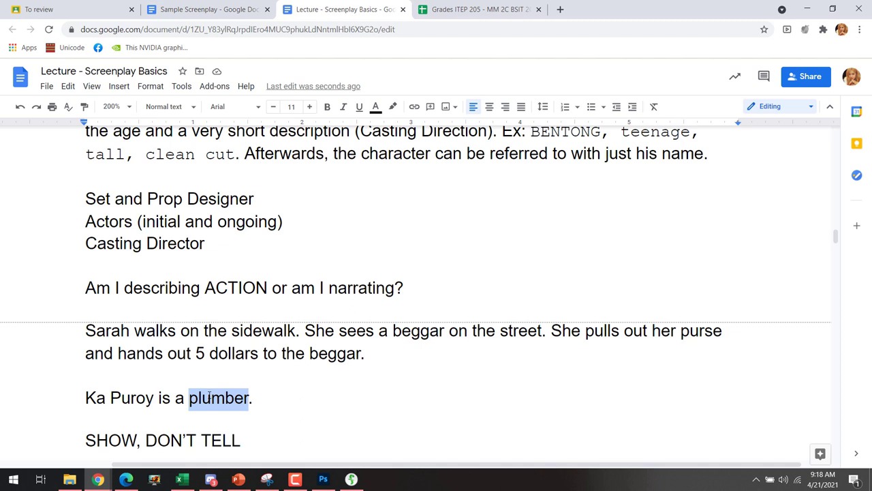
# - Replace 'is a plumber' with 'knocks on the door of Room 101.'
pyautogui.press('BackSpace')
pyautogui.press('BackSpace')
pyautogui.press('BackSpace')
pyautogui.press('BackSpace')
pyautogui.press('BackSpace')
pyautogui.press('BackSpace')
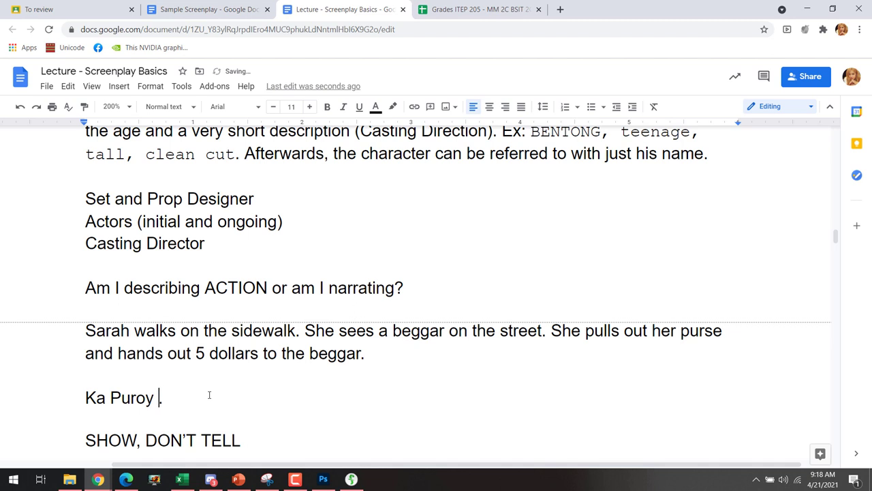
pyautogui.write('knocks on t')
pyautogui.write('he ')
pyautogui.write('door of ')
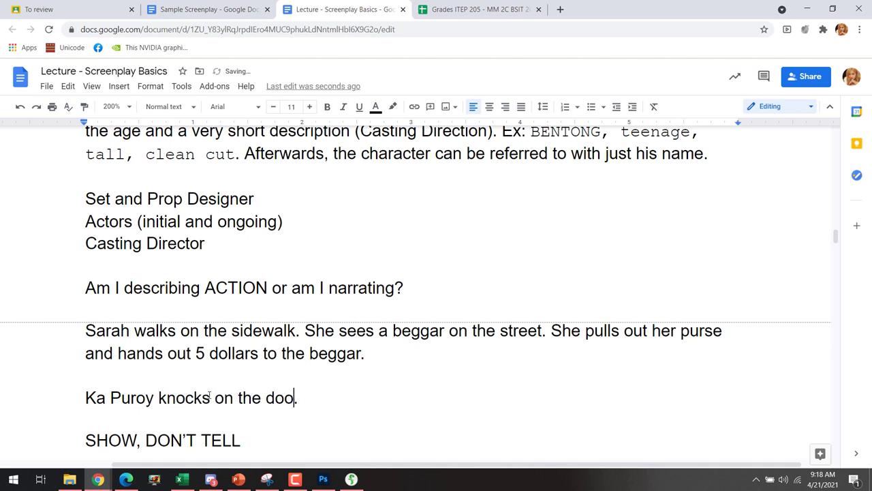
pyautogui.write('Room ')
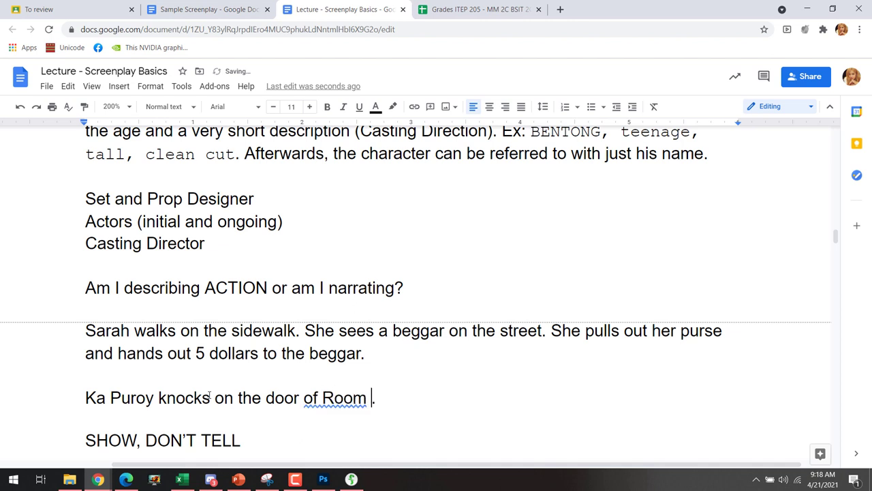
pyautogui.write('3')
pyautogui.press('BackSpace')
pyautogui.write('101')
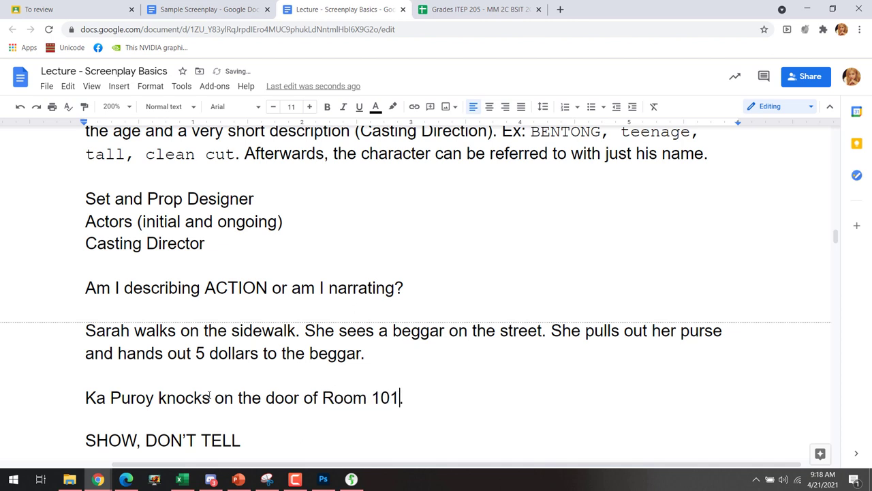
pyautogui.press('Left')
pyautogui.press('Left')
pyautogui.press('Left')
pyautogui.hotkey('ctrl', 'Left')
pyautogui.press('Right')
pyautogui.press('Right')
pyautogui.press('Right')
pyautogui.press('Right')
pyautogui.press('Right')
pyautogui.press('Right')
pyautogui.press('Right')
pyautogui.press('Right')
pyautogui.press('Right')
# - Add the sentence 'The door opens.'
pyautogui.write('The foo')
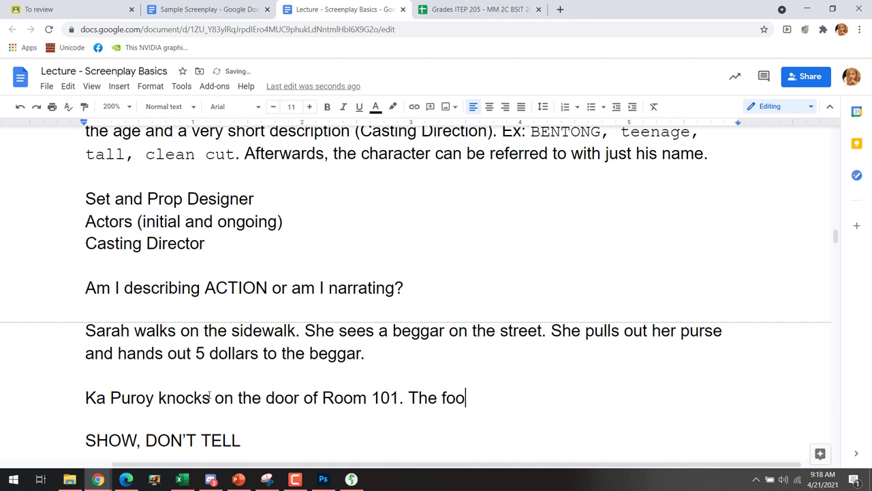
pyautogui.press('BackSpace')
pyautogui.press('BackSpace')
pyautogui.press('BackSpace')
pyautogui.write('door')
pyautogui.press('Tab')
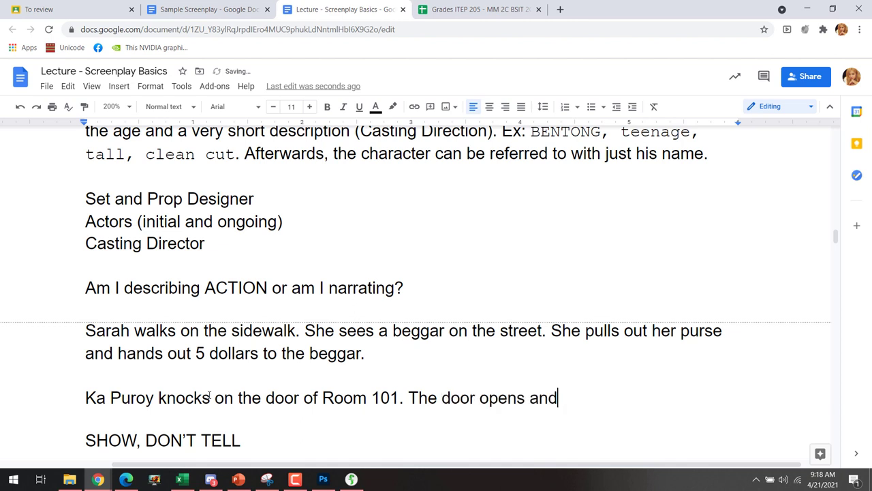
pyautogui.press('BackSpace')
pyautogui.press('BackSpace')
pyautogui.press('BackSpace')
pyautogui.press('BackSpace')
# - Add 'The tenant directs him to the kitchen sink. He checks the sink.'
pyautogui.write('. The res')
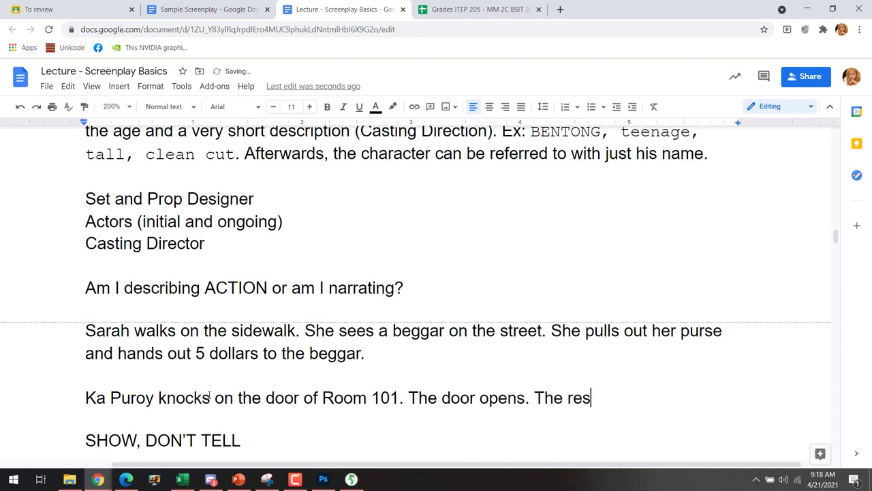
pyautogui.press('BackSpace')
pyautogui.press('BackSpace')
pyautogui.press('BackSpace')
pyautogui.write('ten')
pyautogui.press('BackSpace')
pyautogui.press('BackSpace')
pyautogui.press('BackSpace')
pyautogui.write('tenant ')
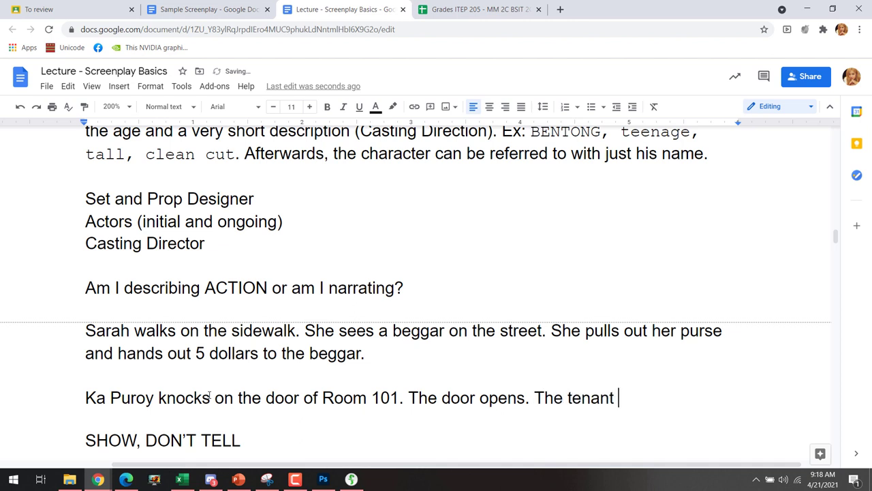
pyautogui.write('directs him to ')
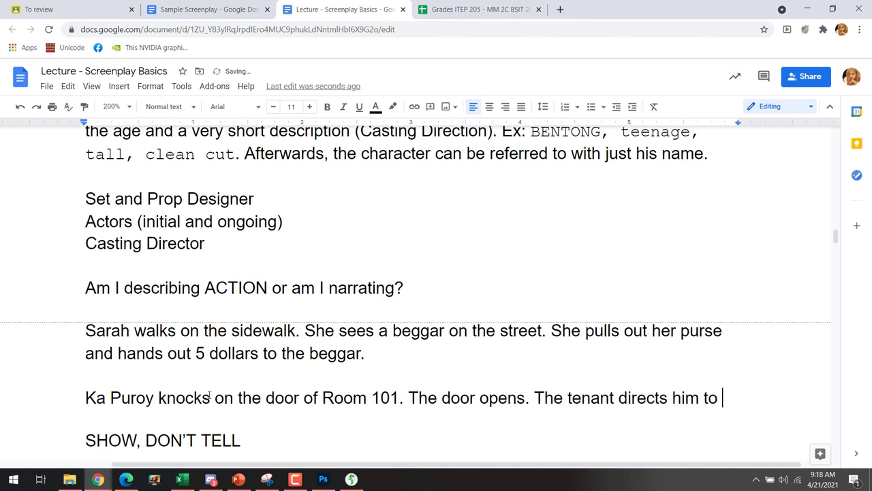
pyautogui.write('the ')
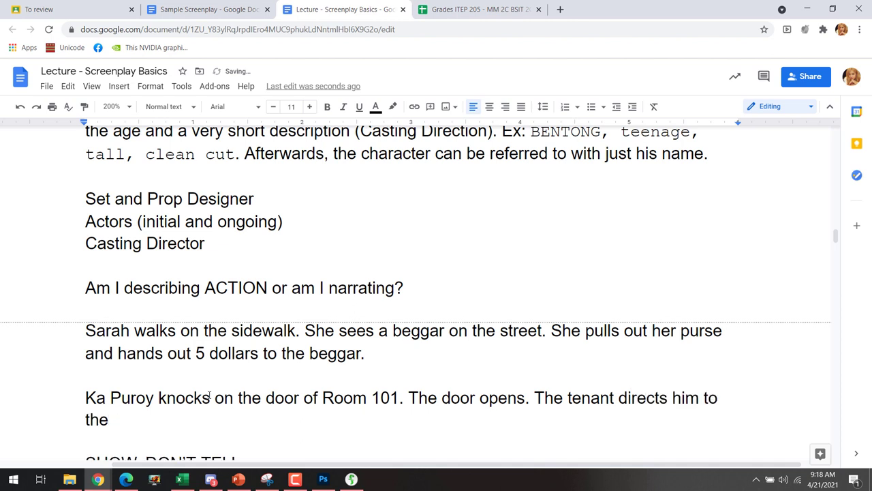
pyautogui.write('kitchen sink')
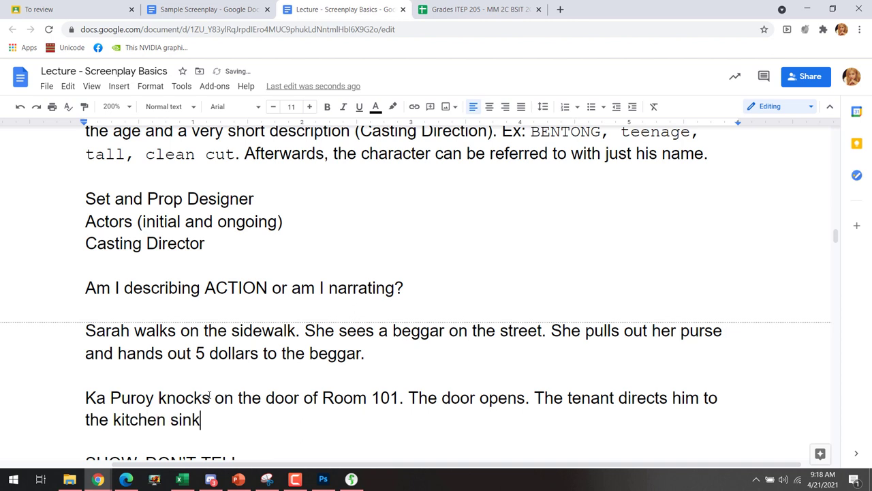
pyautogui.write('. He open')
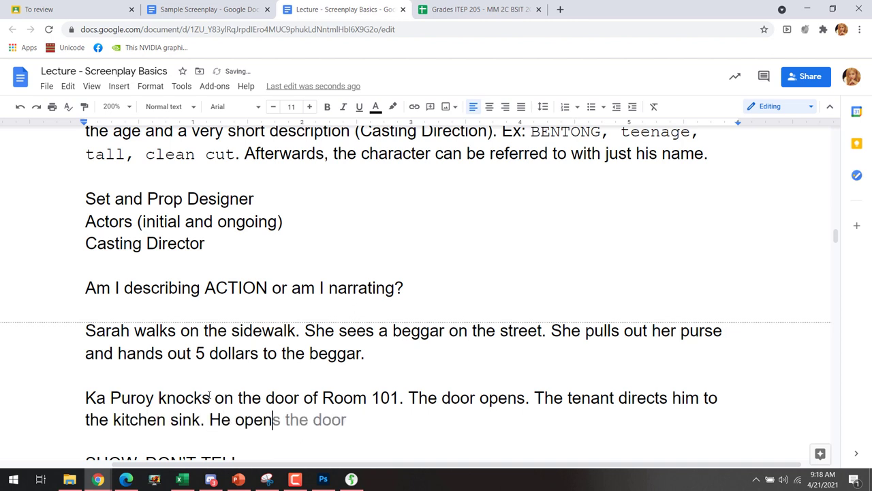
pyautogui.write('s the si')
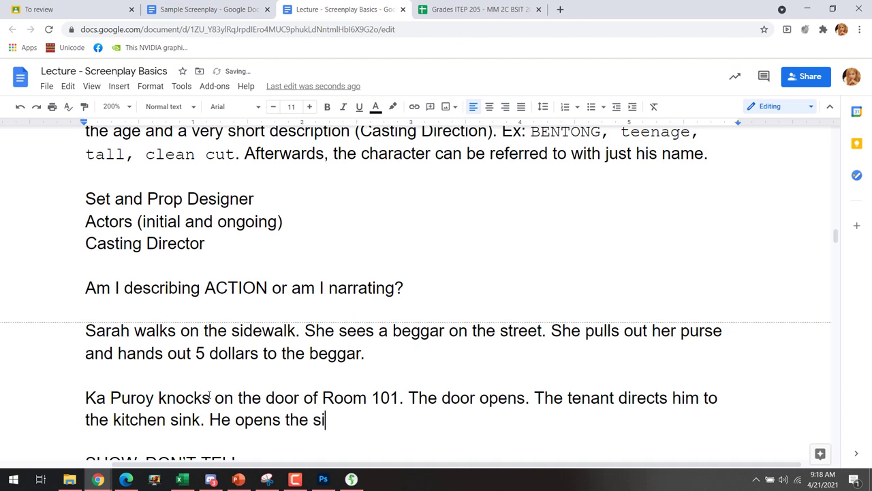
pyautogui.write('nk')
pyautogui.press('BackSpace')
pyautogui.write('to chec')
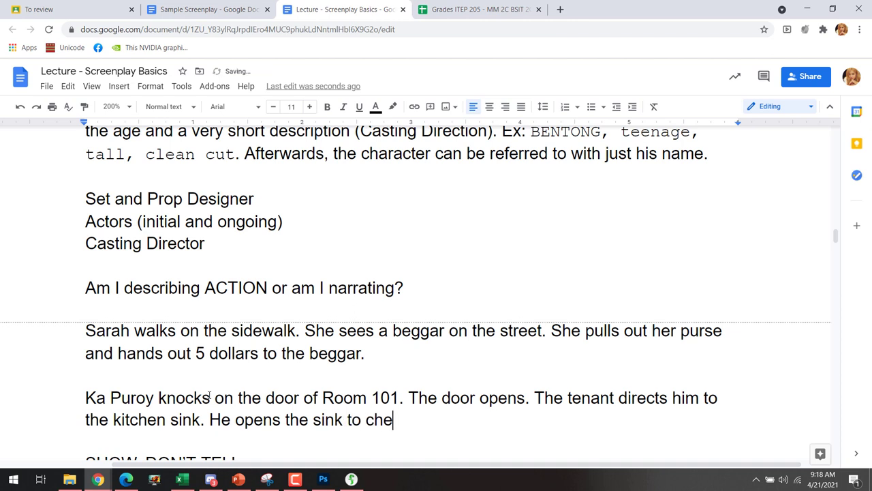
pyautogui.hotkey('ctrl', 'shift', 'Left')
pyautogui.hotkey('ctrl', 'shift', 'Left')
pyautogui.hotkey('ctrl', 'shift', 'Left')
pyautogui.hotkey('ctrl', 'shift', 'Left')
pyautogui.hotkey('ctrl', 'shift', 'Left')
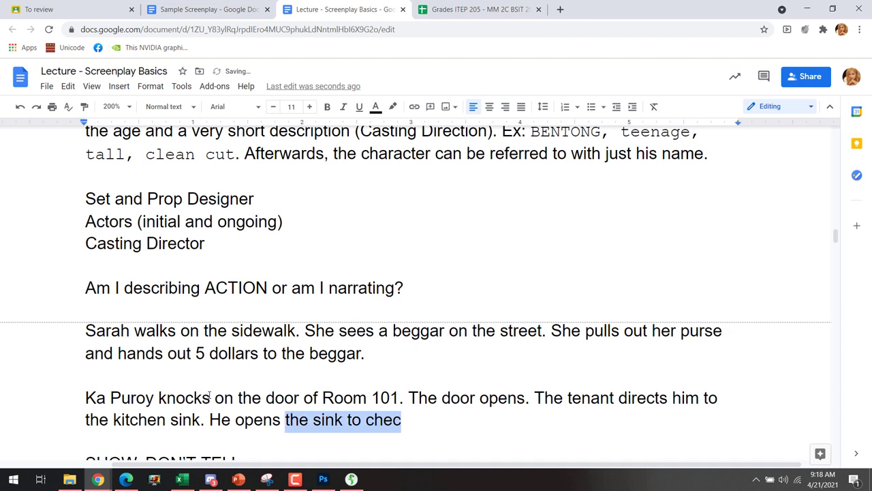
pyautogui.write('eh')
pyautogui.press('BackSpace')
pyautogui.press('BackSpace')
pyautogui.write('che')
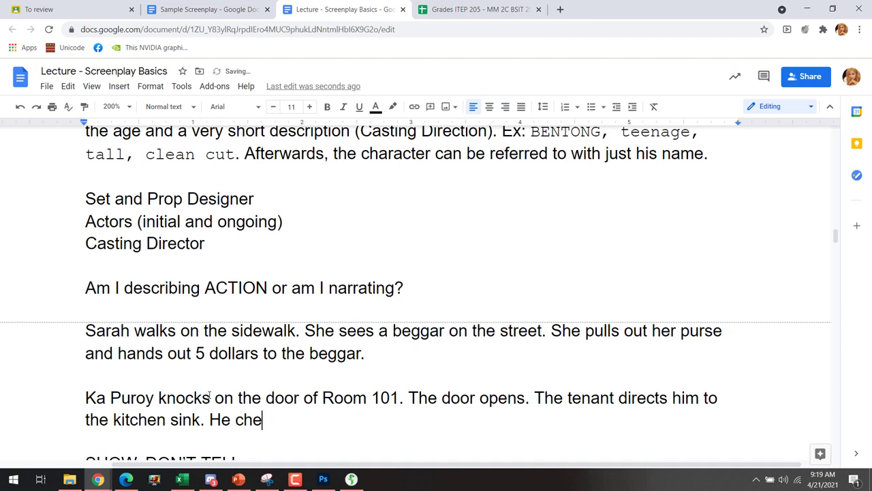
pyautogui.write('cks the sink.')
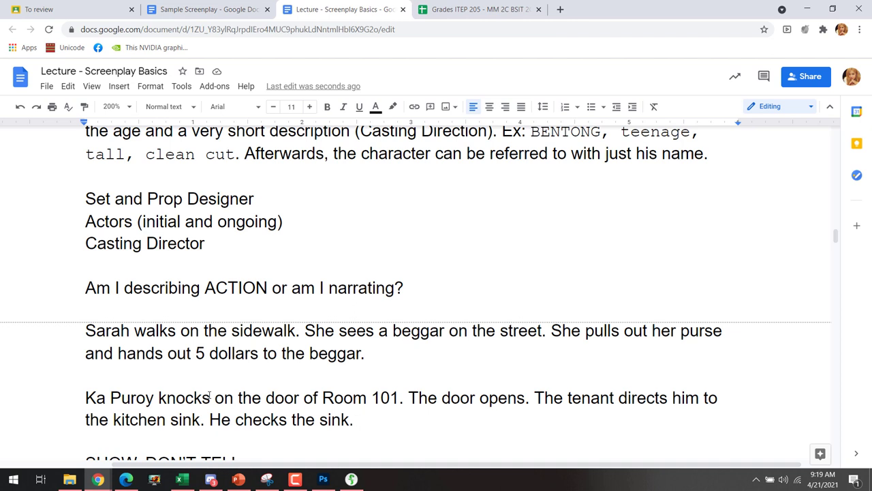
# - Insert 'wears a dirty coverall. He carries a big metal toolbox.' after Ka Puroy, then begin 'He knocks'
pyautogui.click(153, 398)
pyautogui.press('BackSpace')
pyautogui.press('BackSpace')
pyautogui.press('BackSpace')
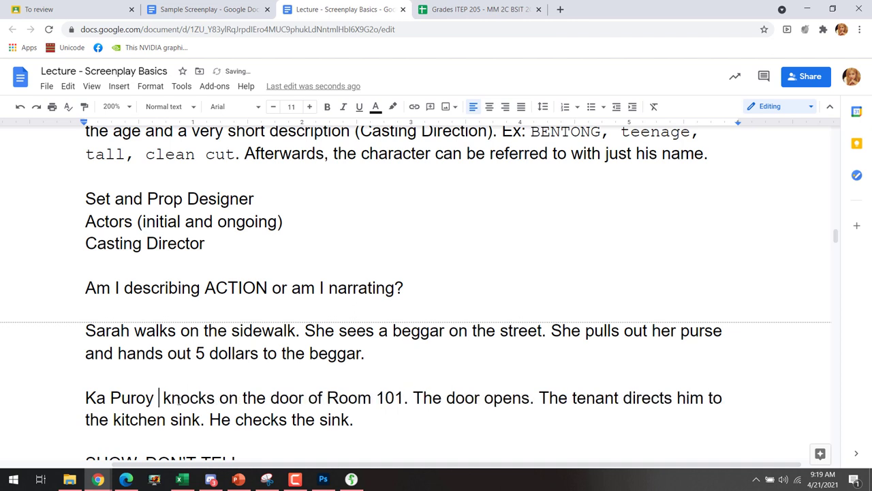
pyautogui.write('wear ')
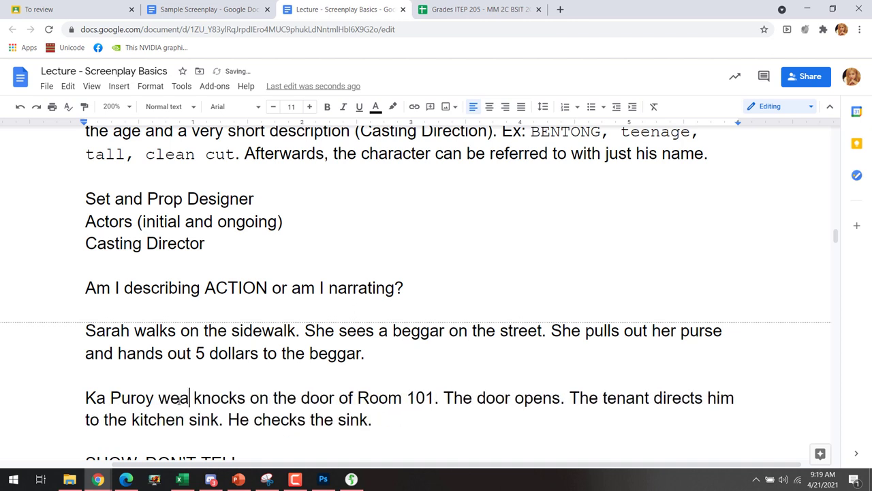
pyautogui.write('s')
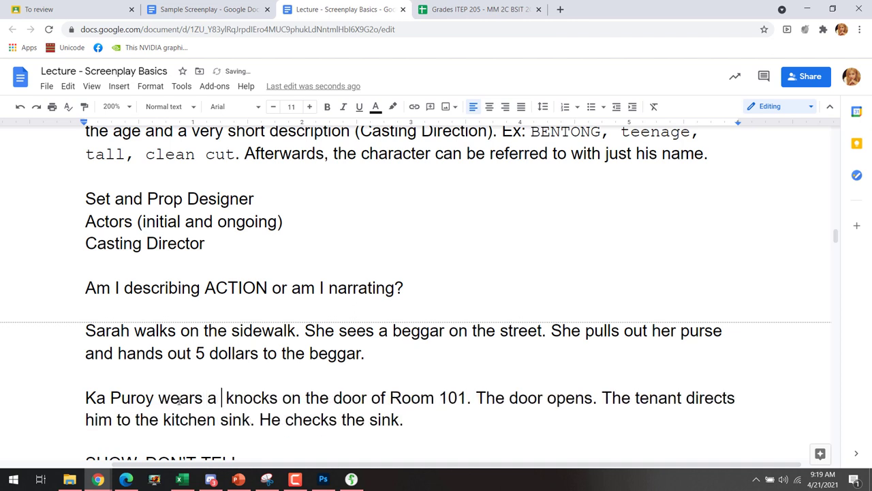
pyautogui.write(' a coverall')
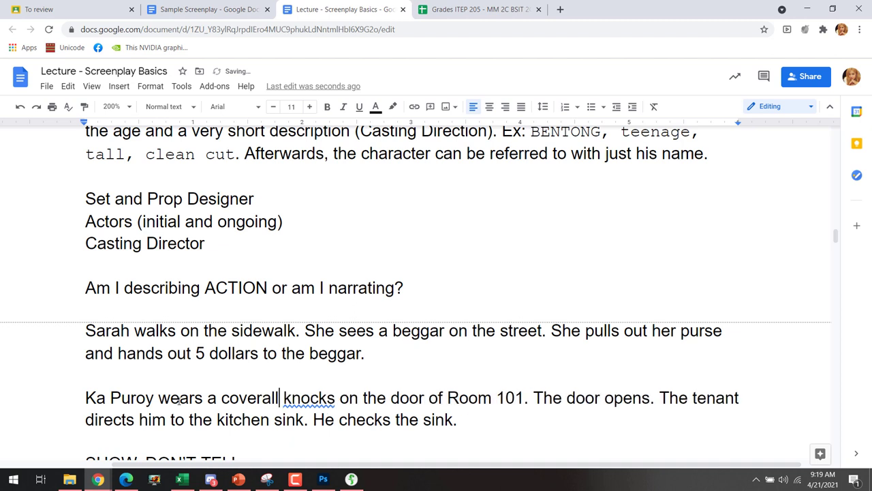
pyautogui.hotkey('ctrl', 'Left')
pyautogui.write('dirty')
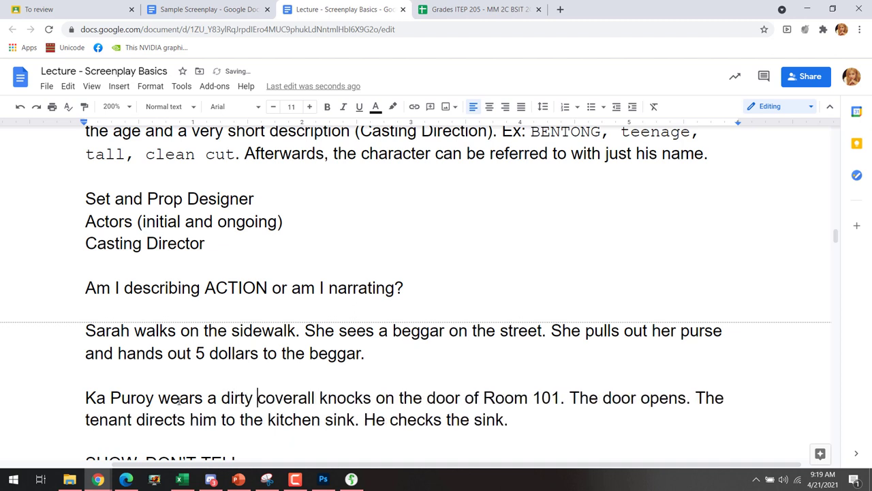
pyautogui.hotkey('ctrl', 'Right')
pyautogui.press('Left')
pyautogui.write('. H')
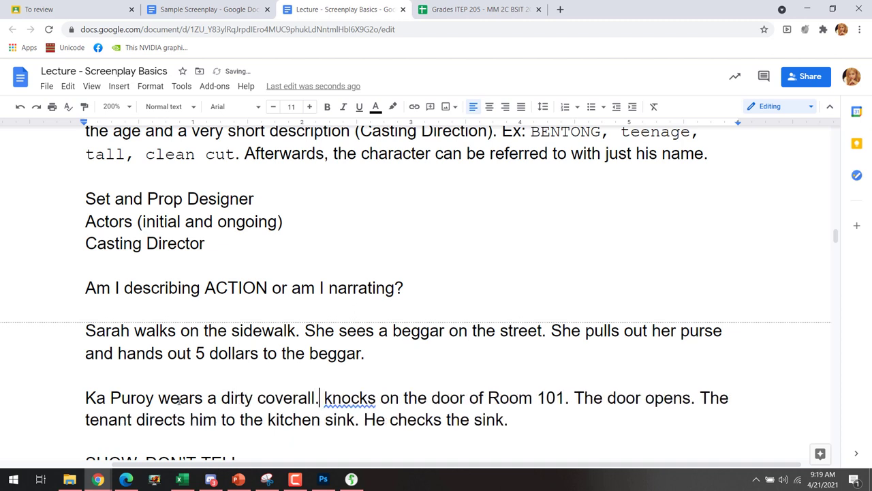
pyautogui.write('e carries a')
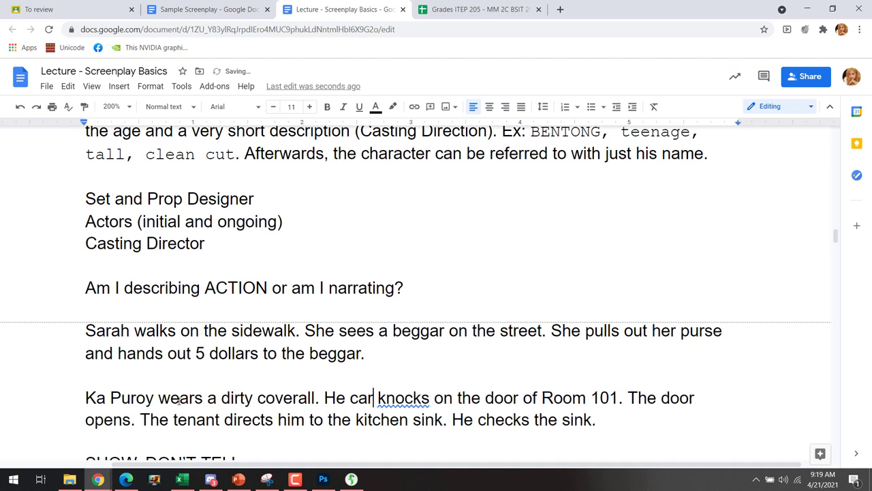
pyautogui.write(' big metal')
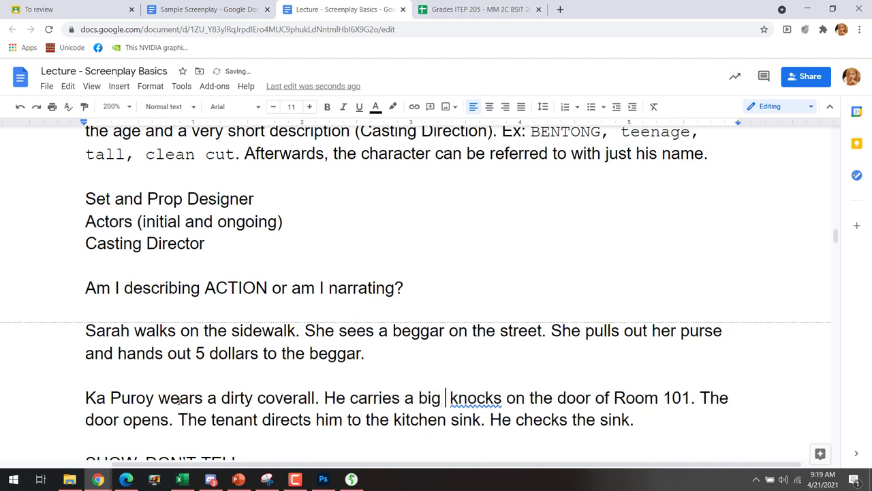
pyautogui.write(' toolbox.')
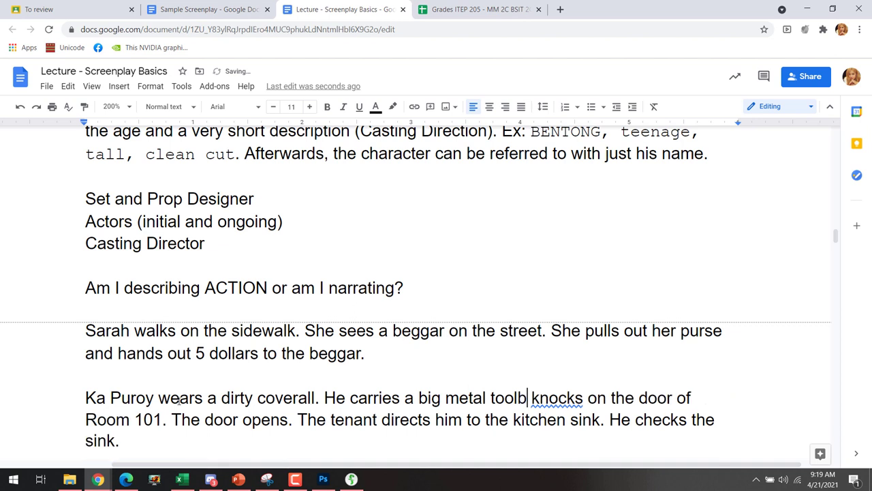
pyautogui.press('Right')
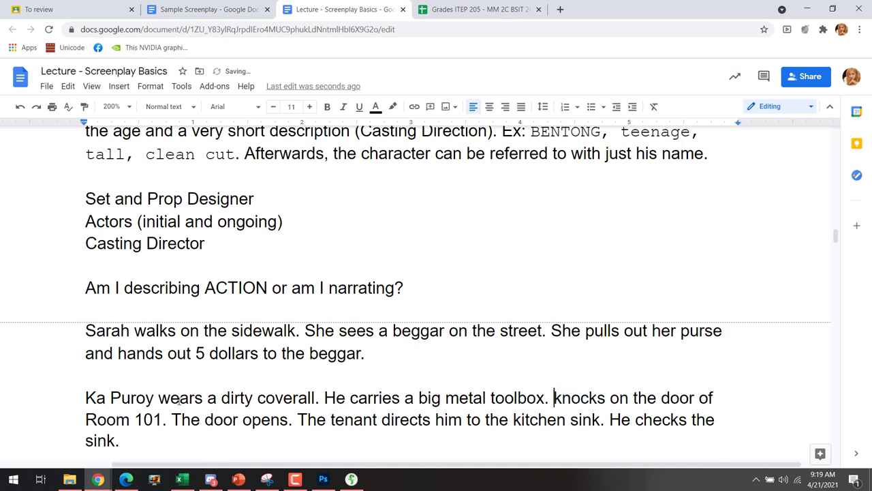
pyautogui.hotkey('shift', 'Right')
pyautogui.press('Left')
pyautogui.write('H')
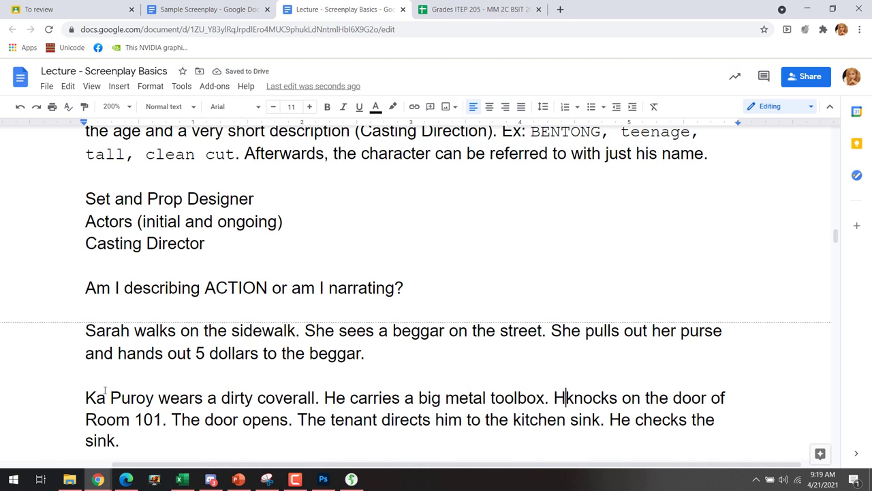
pyautogui.scroll(-1, 72, 389)
pyautogui.scroll(-1, 72, 389)
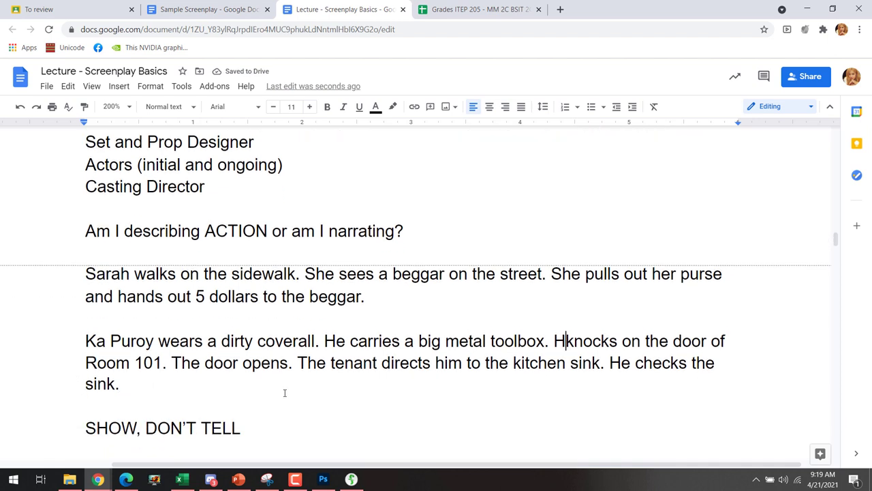
pyautogui.scroll(-2, 157, 400)
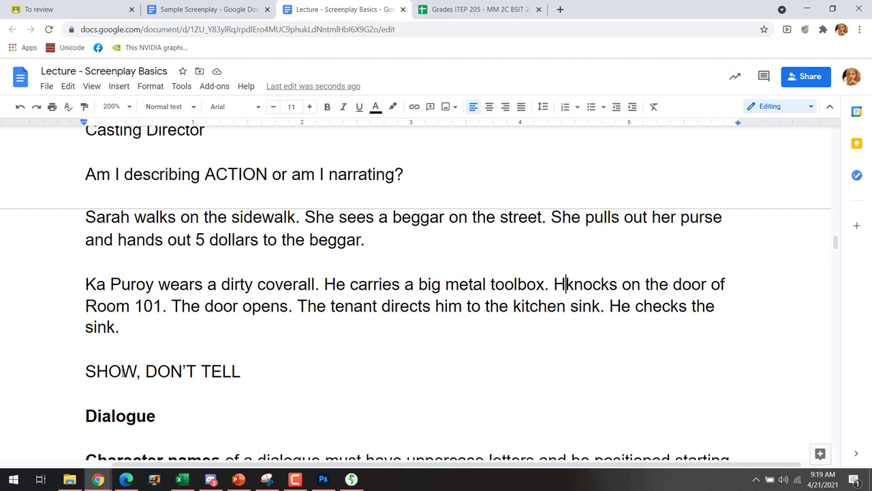
pyautogui.doubleClick(122, 374)
pyautogui.moveTo(147, 374); pyautogui.dragTo(258, 368)
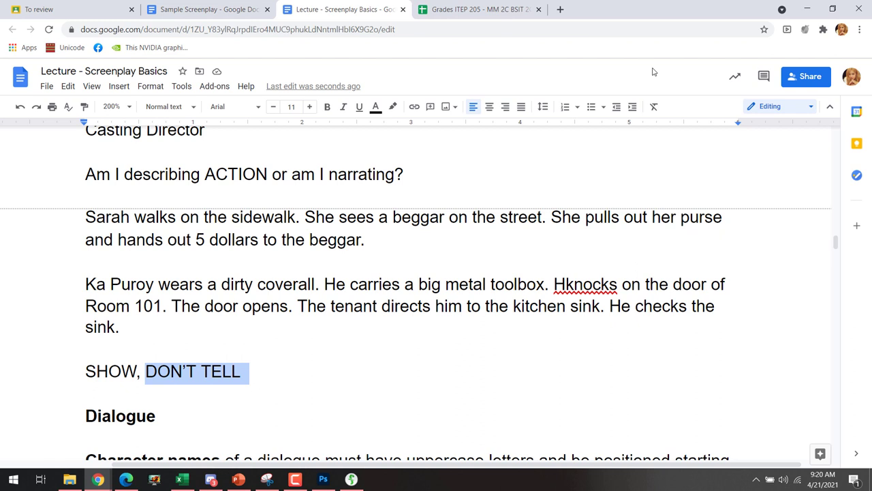
# - Overwrite the SHOW, DON'T TELL line with 'A uniformed police officer appears from out of nowhere.'
pyautogui.press('Right')
pyautogui.press('Up')
pyautogui.hotkey('ctrl', 'shift', 'Right')
pyautogui.hotkey('ctrl', 'shift', 'Right')
pyautogui.hotkey('ctrl', 'shift', 'Right')
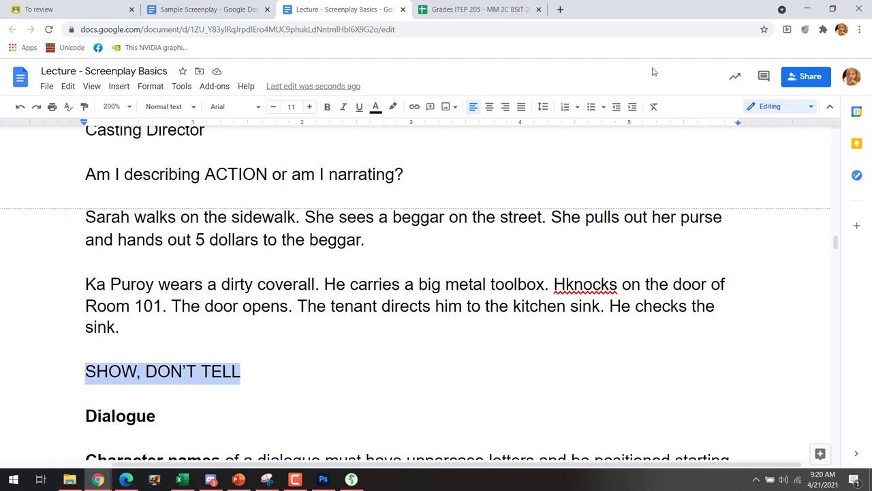
pyautogui.write('A unio')
pyautogui.press('BackSpace')
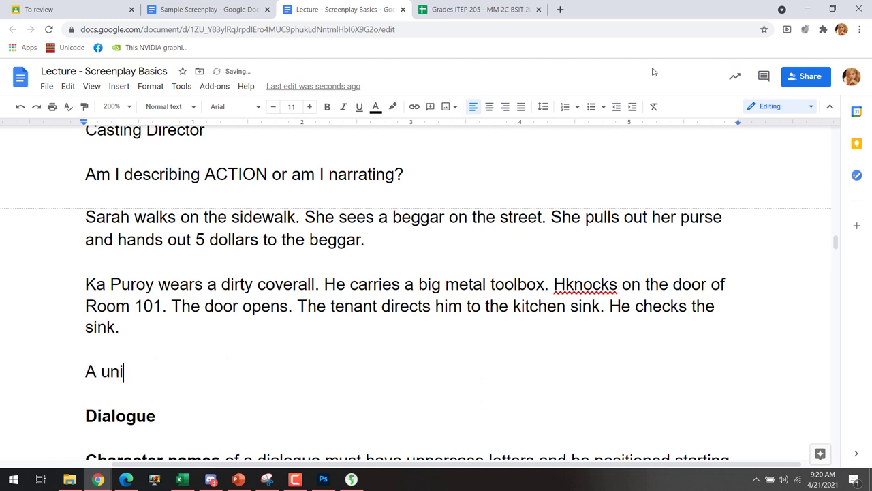
pyautogui.write('formed plic')
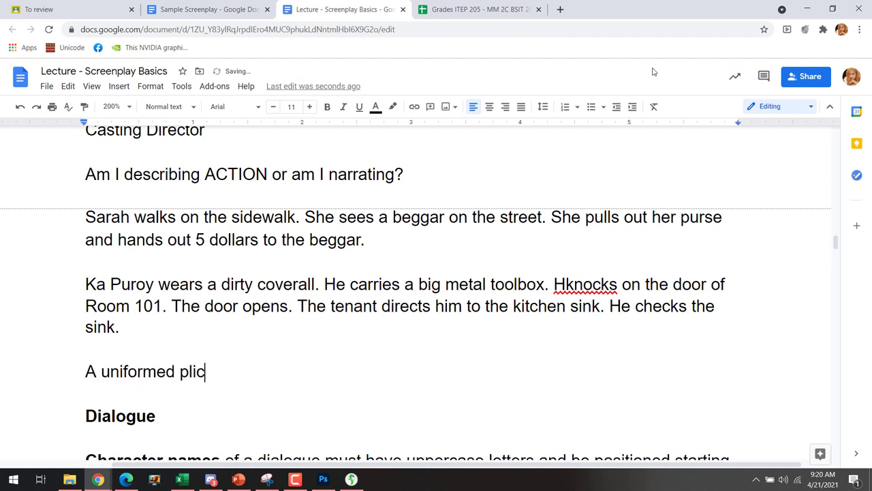
pyautogui.press('BackSpace')
pyautogui.press('BackSpace')
pyautogui.press('BackSpace')
pyautogui.write('oli')
pyautogui.press('Tab')
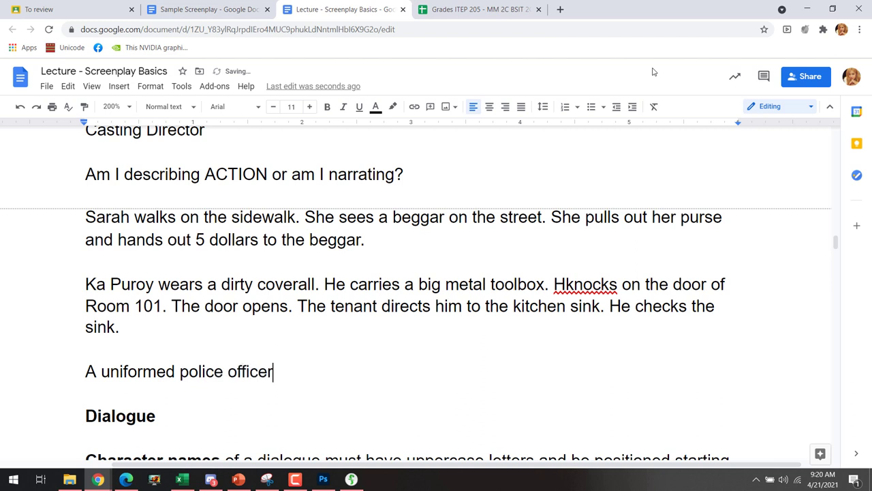
pyautogui.write('appears')
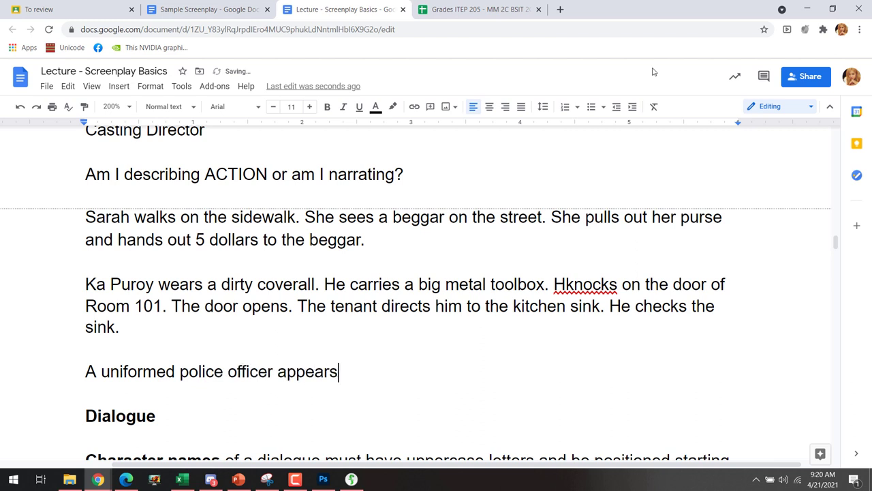
pyautogui.write(' from the')
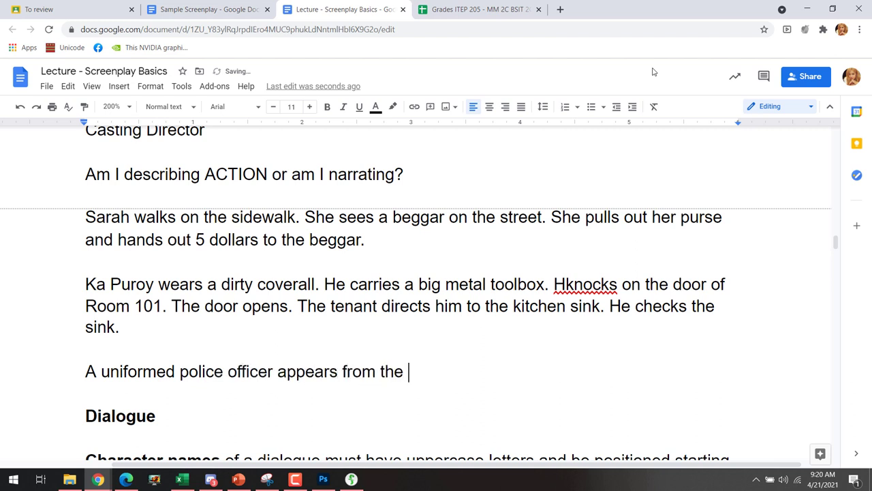
pyautogui.press('BackSpace')
pyautogui.press('BackSpace')
pyautogui.press('BackSpace')
pyautogui.press('BackSpace')
pyautogui.write('ou')
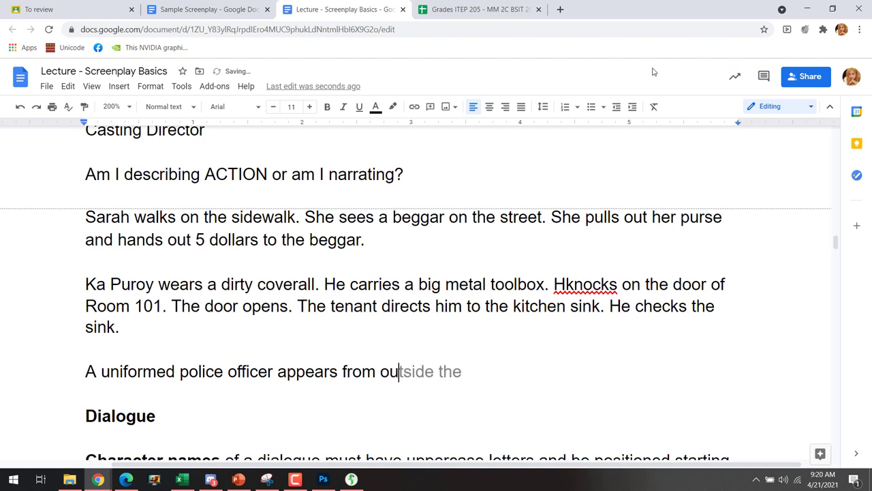
pyautogui.write('t ')
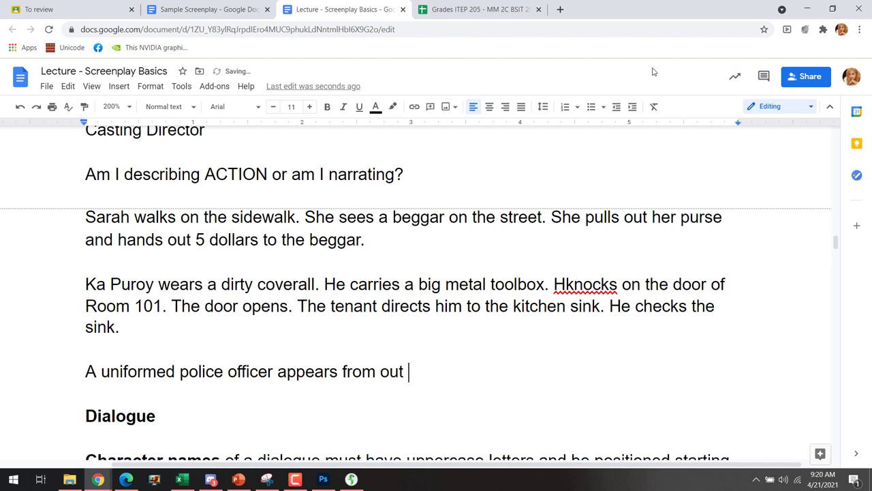
pyautogui.write('of nowhere.')
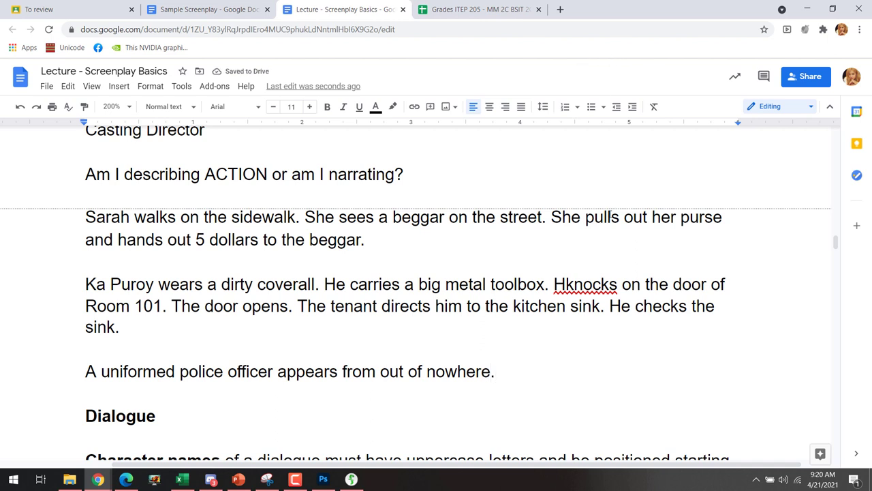
# - Check the words 'police officer', then place the cursor after 'nowhere.'
pyautogui.click(278, 372)
pyautogui.hotkey('ctrl', 'shift', 'Left')
pyautogui.hotkey('ctrl', 'shift', 'Left')
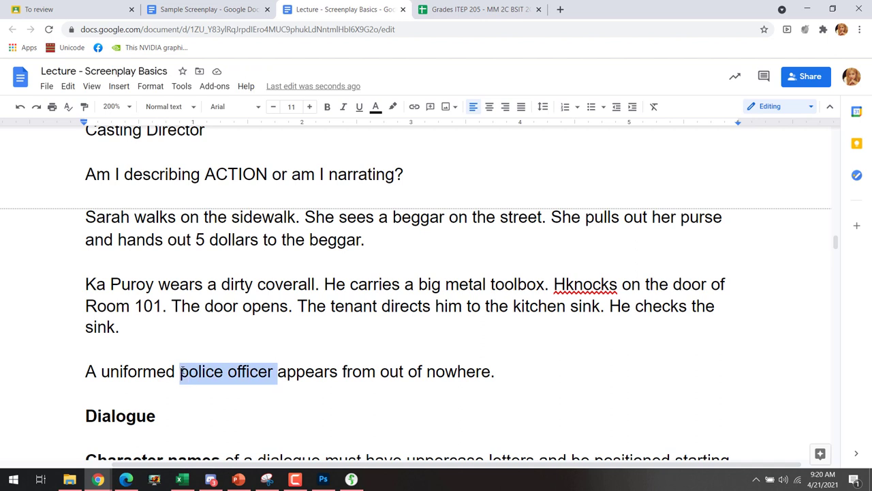
pyautogui.click(297, 370)
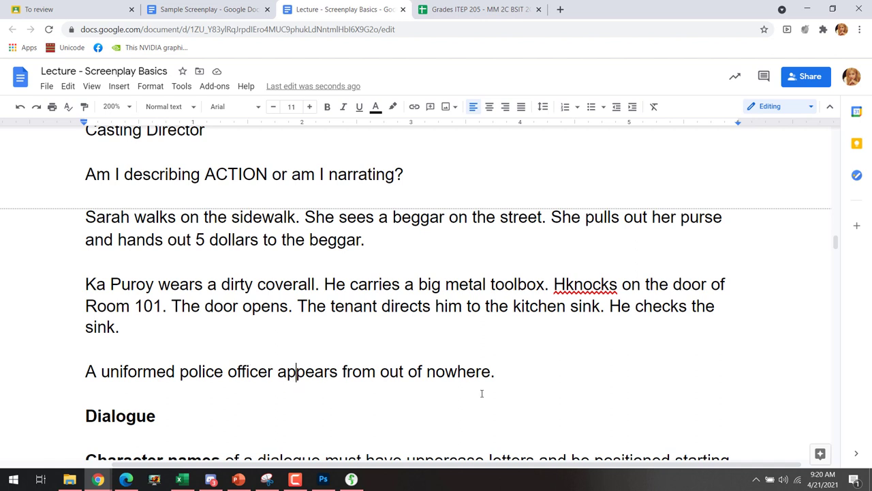
pyautogui.doubleClick(520, 384)
pyautogui.click(516, 376)
# - Replace the police officer sentence with the opening 'We see a MAN on a...'
pyautogui.hotkey('ctrl', 'shift', 'Left')
pyautogui.hotkey('ctrl', 'shift', 'Left')
pyautogui.hotkey('ctrl', 'shift', 'Left')
pyautogui.hotkey('ctrl', 'shift', 'Left')
pyautogui.hotkey('ctrl', 'shift', 'Left')
pyautogui.hotkey('ctrl', 'shift', 'Left')
pyautogui.hotkey('ctrl', 'shift', 'Left')
pyautogui.hotkey('ctrl', 'shift', 'Left')
pyautogui.hotkey('ctrl', 'shift', 'Left')
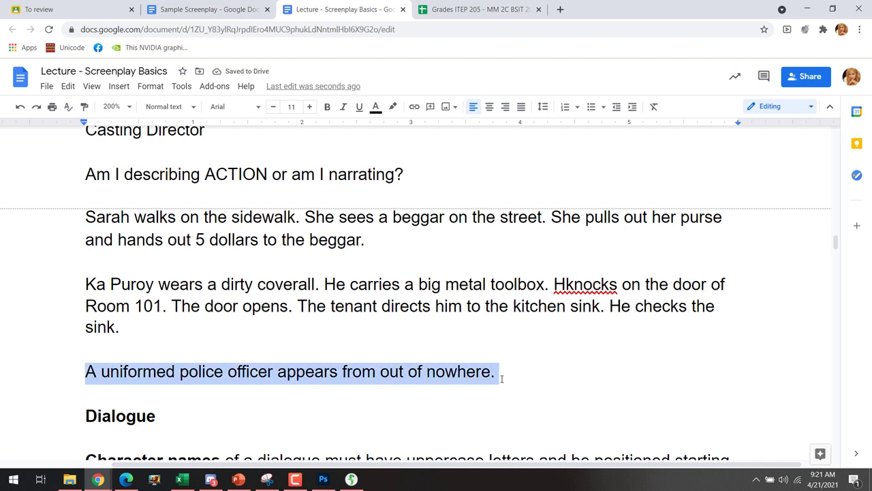
pyautogui.write('We see a M')
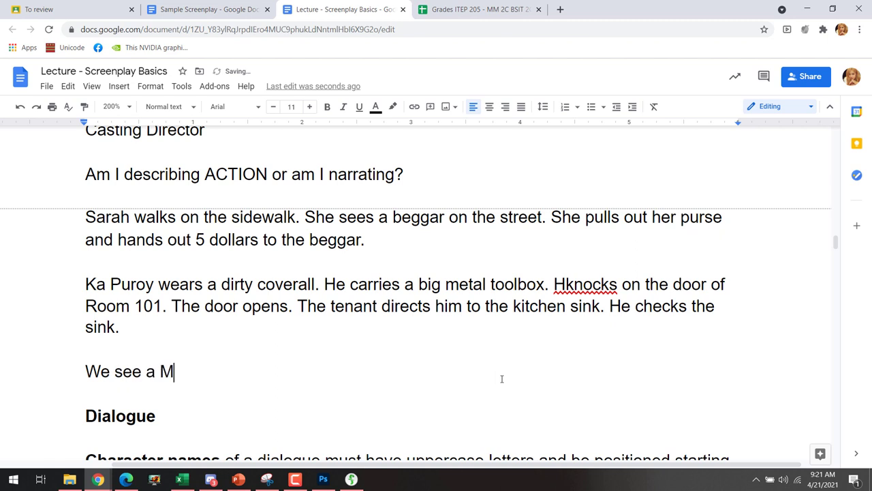
pyautogui.write('AN, stan')
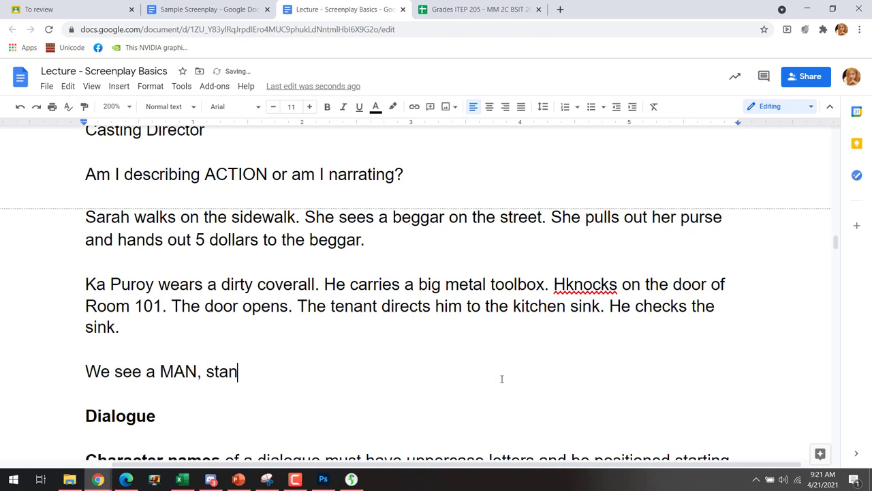
pyautogui.write('ding')
pyautogui.hotkey('ctrl', 'shift', 'Left')
pyautogui.hotkey('ctrl', 'shift', 'Left')
pyautogui.hotkey('ctrl', 'shift', 'Right')
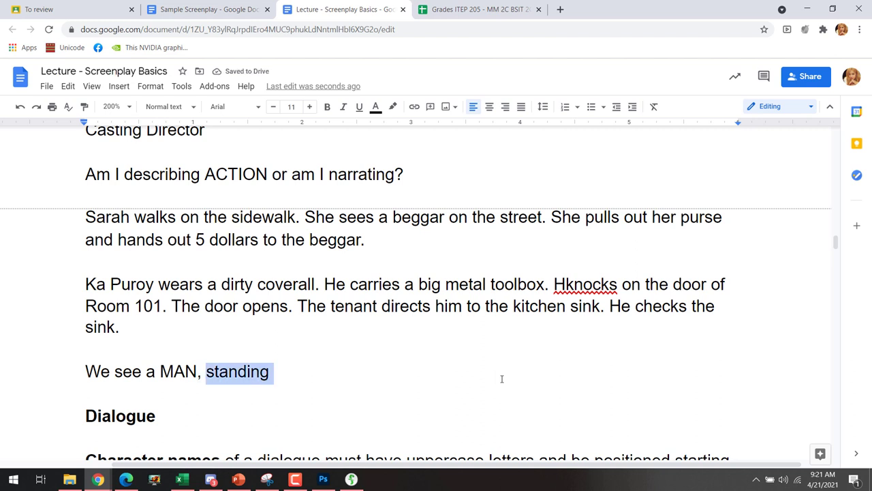
pyautogui.press('BackSpace')
pyautogui.press('BackSpace')
pyautogui.press('BackSpace')
pyautogui.write('sta')
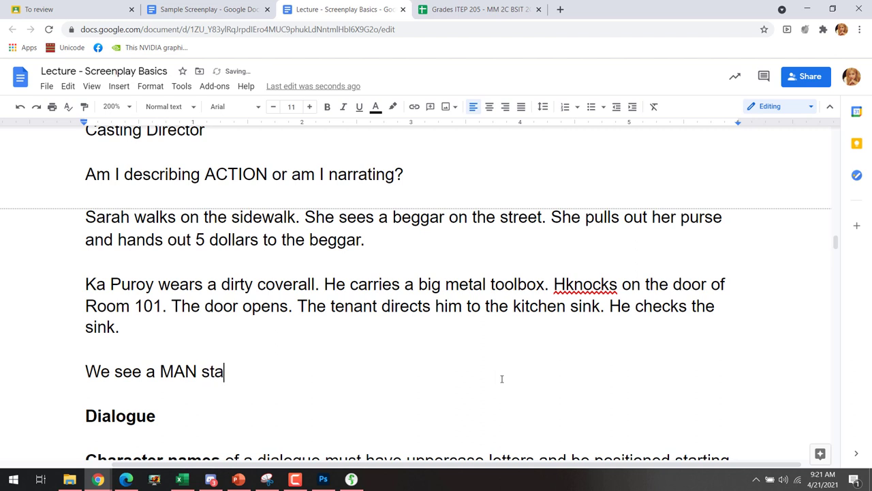
pyautogui.write('t')
pyautogui.press('BackSpace')
pyautogui.write('nd')
pyautogui.press('BackSpace')
pyautogui.press('BackSpace')
pyautogui.press('BackSpace')
pyautogui.press('BackSpace')
pyautogui.press('BackSpace')
pyautogui.write('sitting on a')
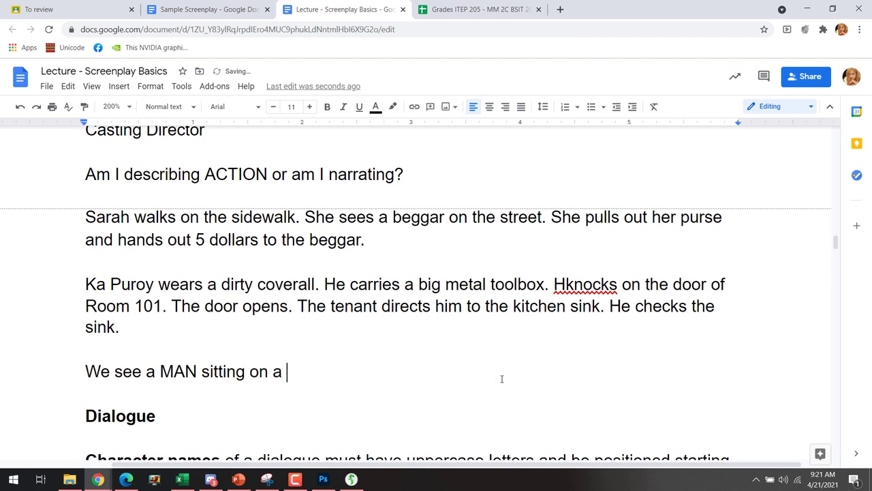
pyautogui.hotkey('ctrl', 'shift', 'Left')
pyautogui.hotkey('ctrl', 'shift', 'Left')
pyautogui.hotkey('ctrl', 'shift', 'Left')
pyautogui.write('on ')
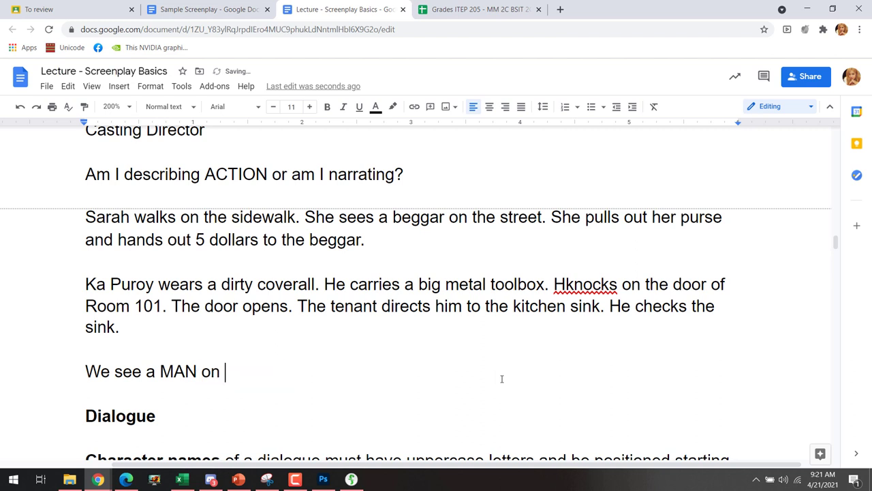
pyautogui.write('a stu')
pyautogui.press('BackSpace')
pyautogui.press('BackSpace')
pyautogui.press('BackSpace')
# - Complete it with 'desk', then a close-up of his name tag quoting him as a Systems Analyst
pyautogui.write('desk.')
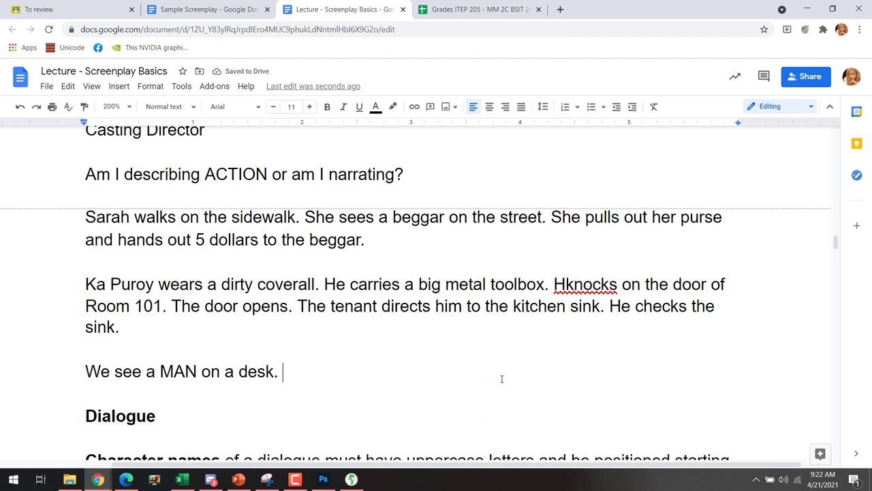
pyautogui.write(' Close')
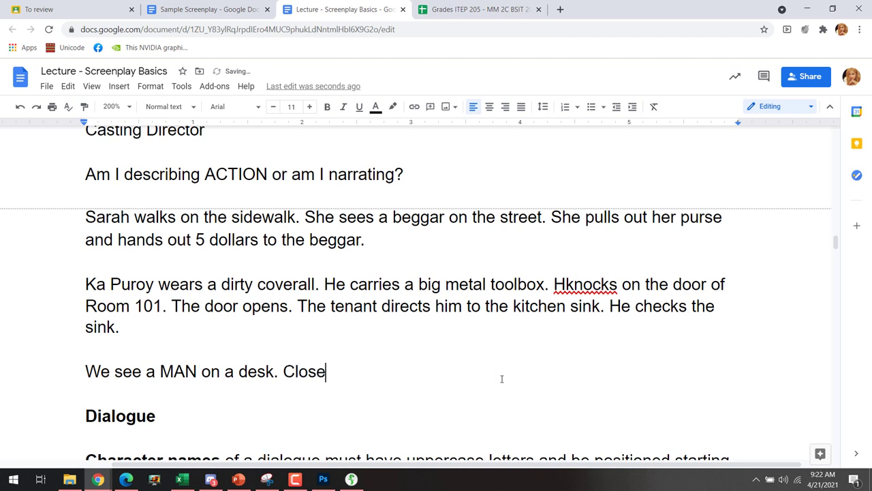
pyautogui.write(' up on his name tag. Th')
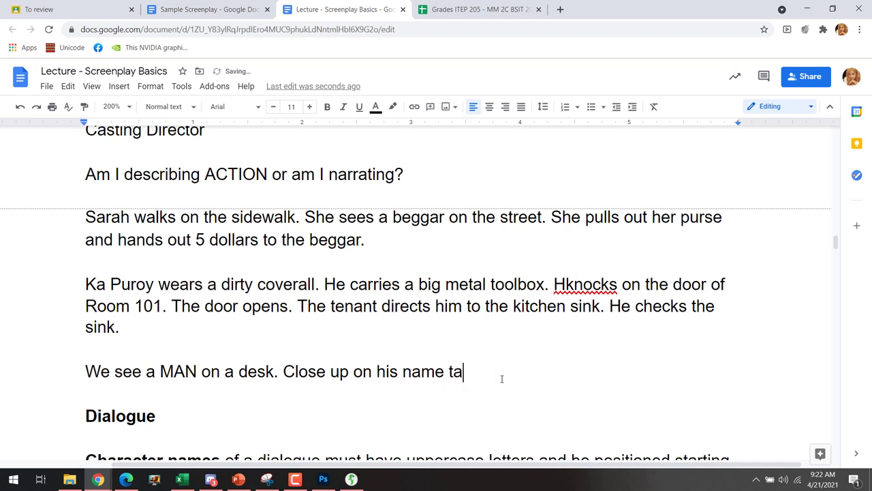
pyautogui.press('BackSpace')
pyautogui.press('BackSpace')
pyautogui.press('BackSpace')
pyautogui.press('BackSpace')
pyautogui.write('which says')
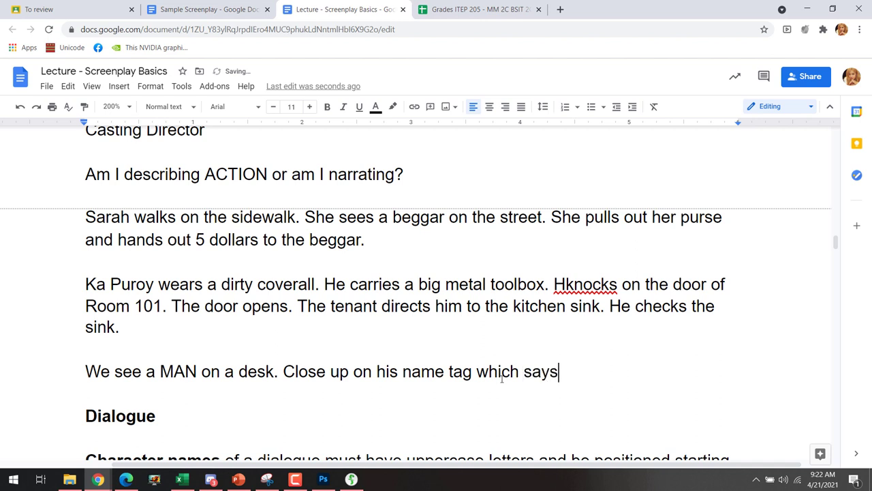
pyautogui.write(' "')
pyautogui.write('Hi')
pyautogui.write('! I')
pyautogui.write("'m Ben")
pyautogui.write('to')
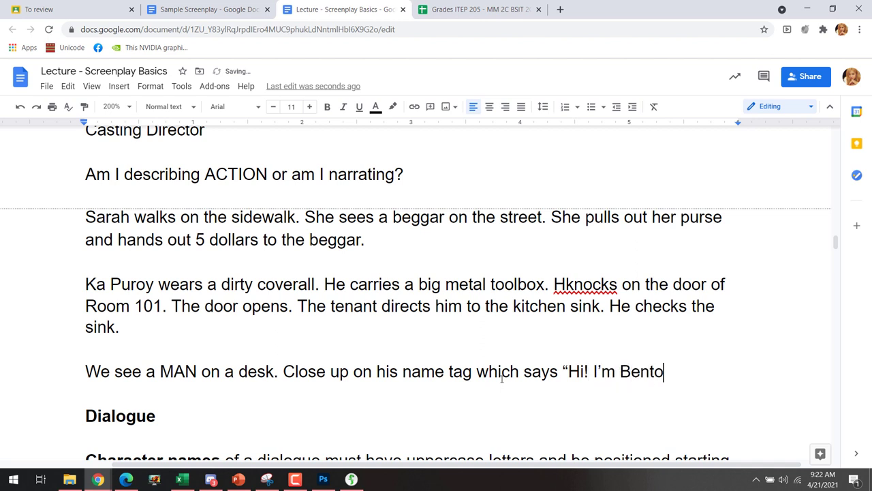
pyautogui.write('ng. I')
pyautogui.write("'m a System")
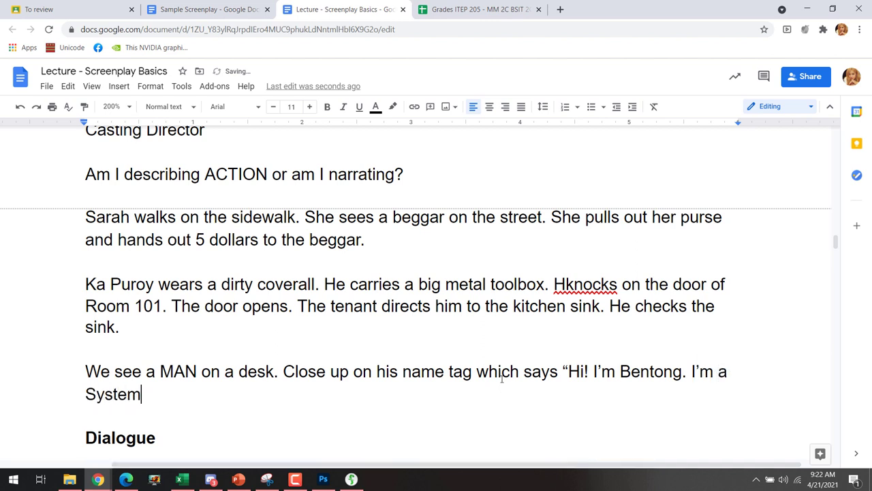
pyautogui.write('s Al')
pyautogui.press('BackSpace')
pyautogui.write('nalyst')
pyautogui.write('.')
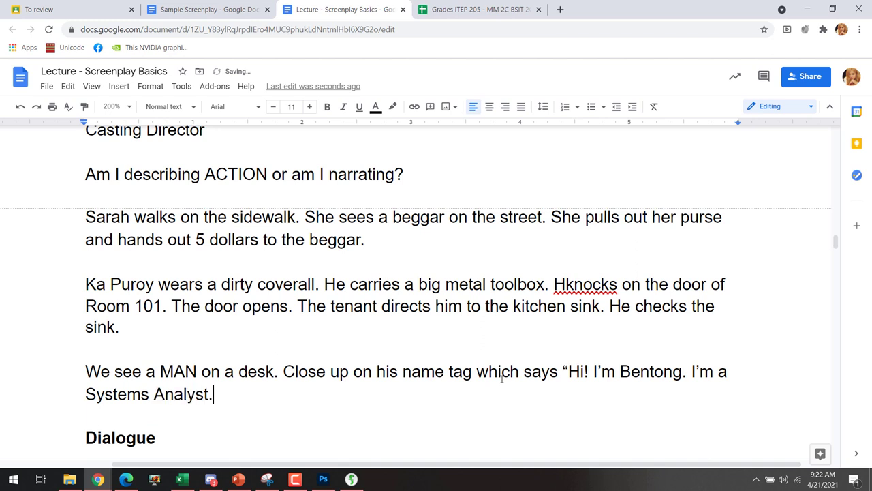
pyautogui.press('BackSpace')
pyautogui.write('"')
pyautogui.click(98, 479)
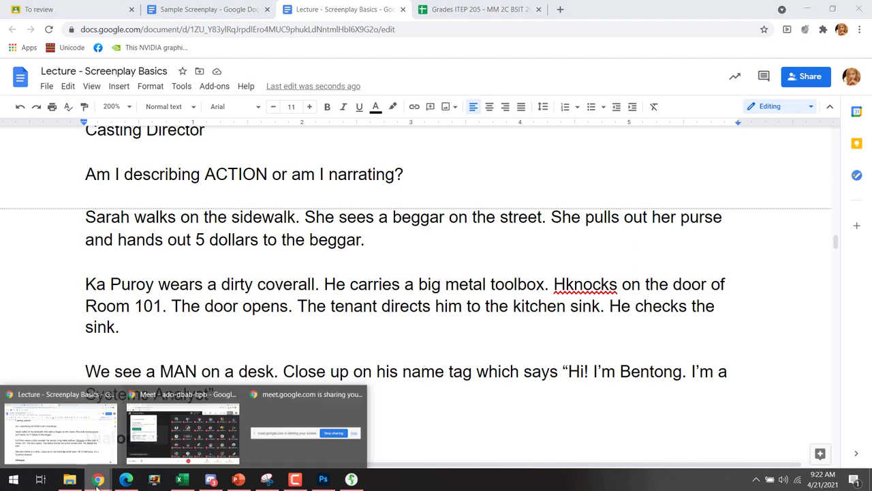
# - Switch to the Google Meet call and present the screen to the class
pyautogui.click(170, 419)
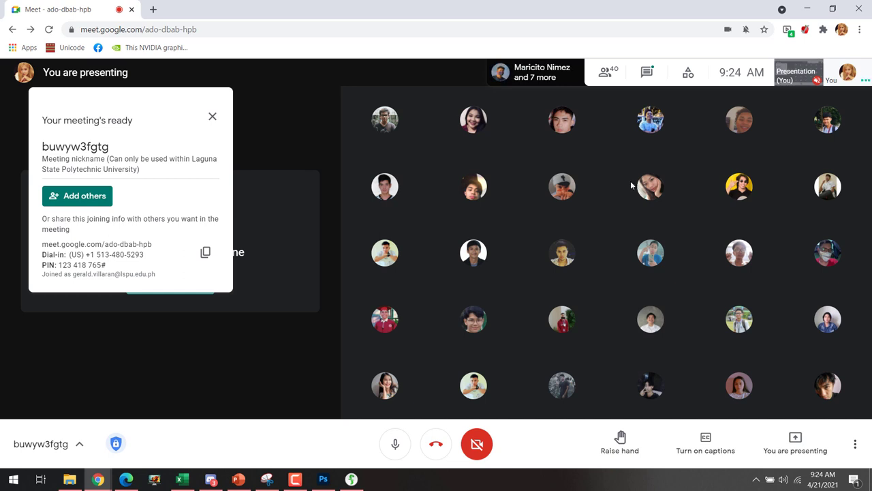
pyautogui.moveTo(571, 147)
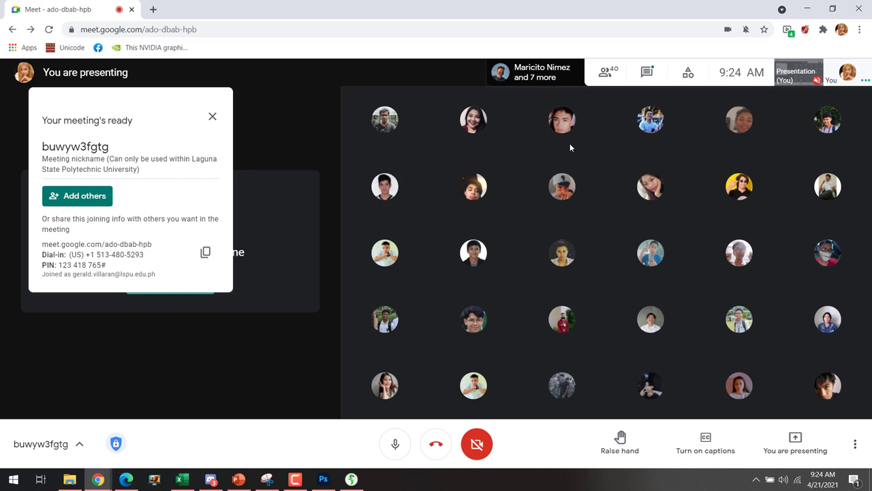
pyautogui.moveTo(592, 305)
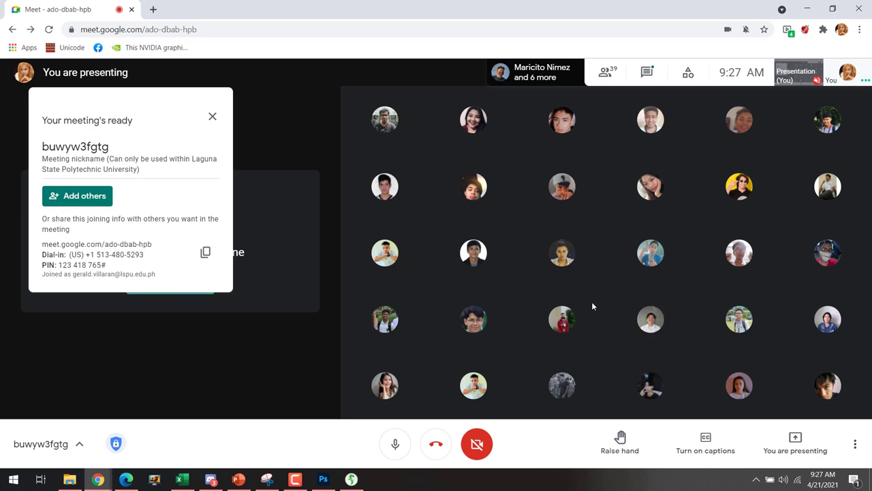
# - Dismiss Final Draft's auto-save prompt without saving and return to the Lecture - Screenplay Basics window
pyautogui.hotkey('alt', 'Tab')
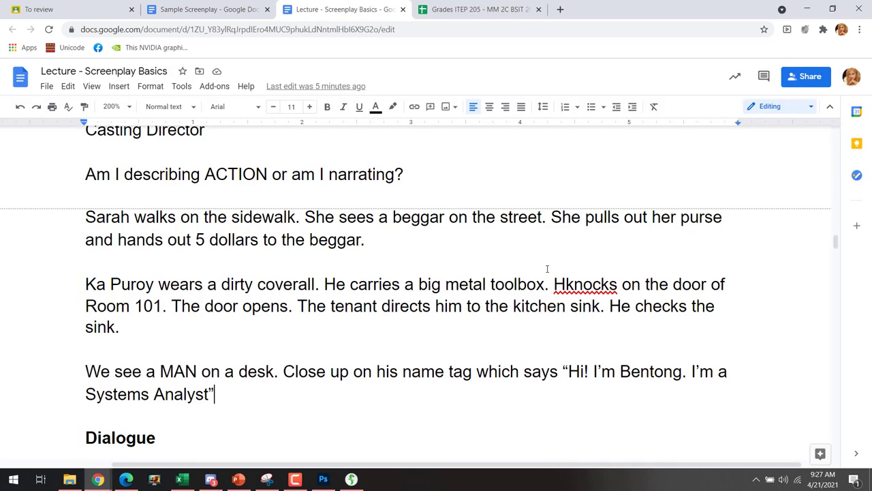
pyautogui.click(351, 479)
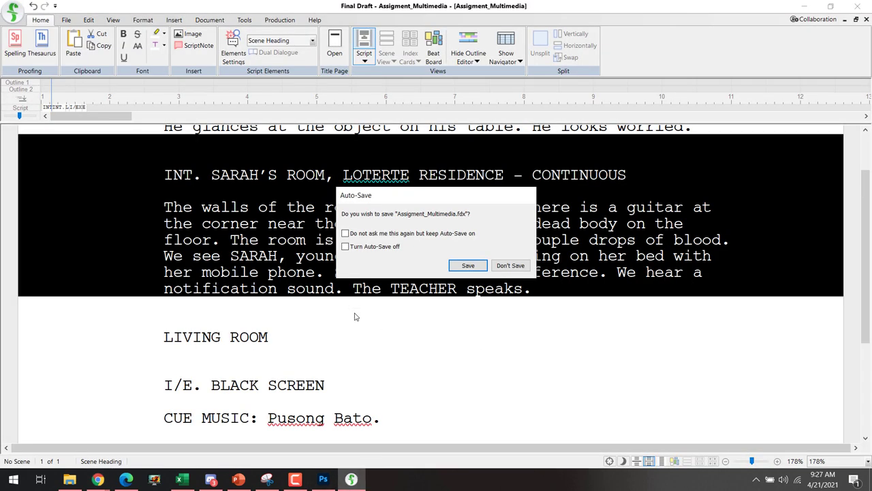
pyautogui.click(510, 265)
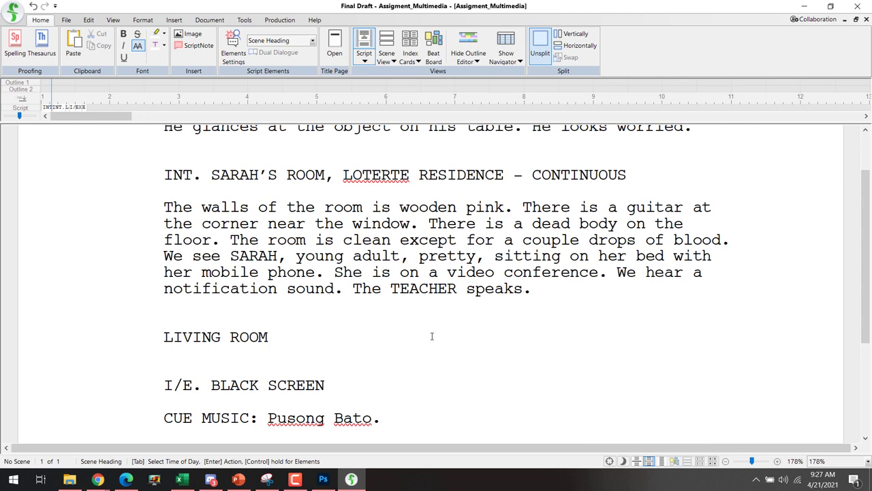
pyautogui.scroll(-1, 432, 335)
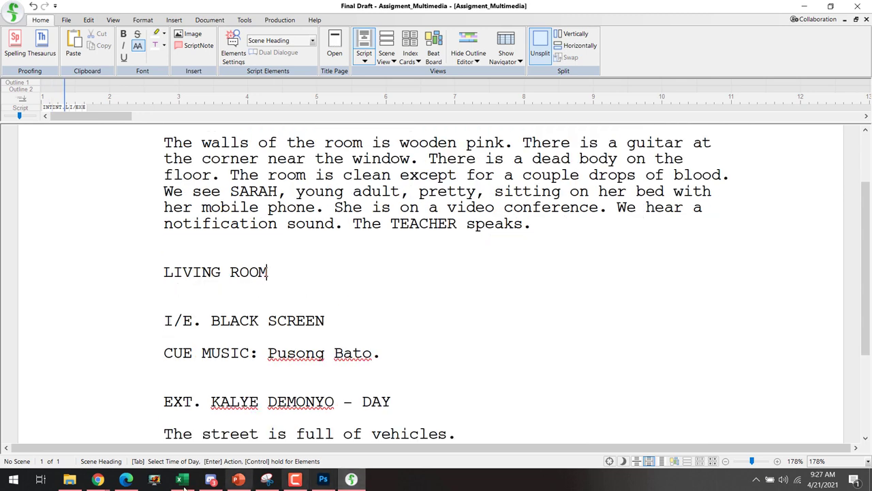
pyautogui.click(98, 479)
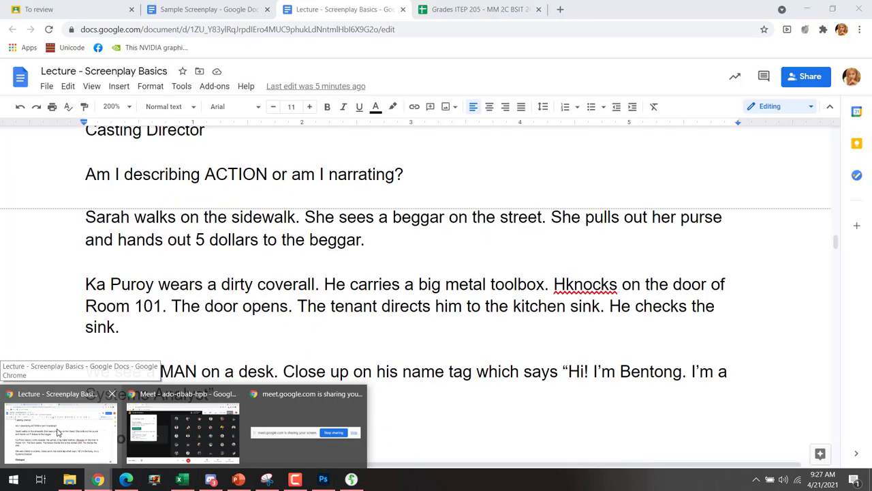
pyautogui.click(97, 423)
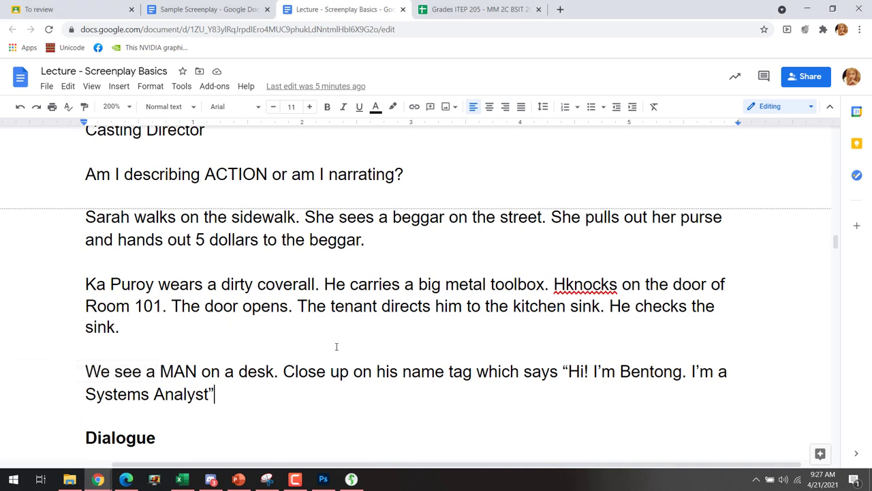
# - Below the Systems Analyst name-tag example, add a new line reading 'Tony Stark is arrogant.' and correct its typos
pyautogui.scroll(-1, 719, 352)
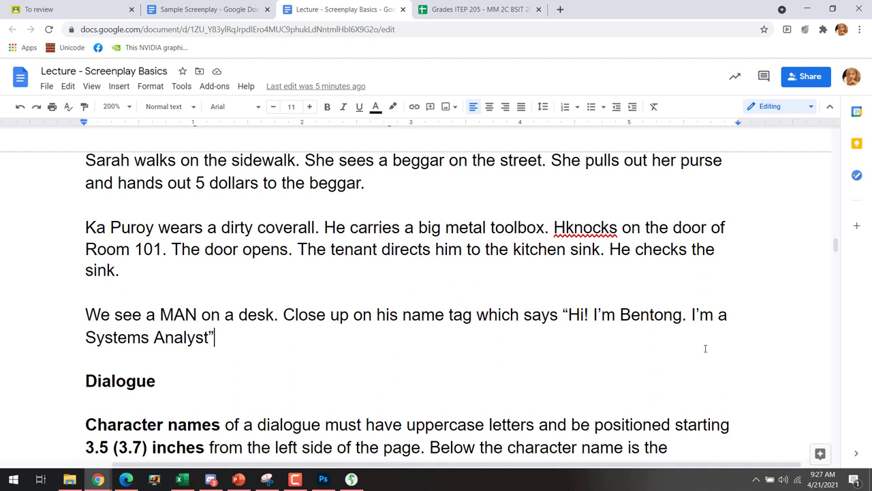
pyautogui.press('Return')
pyautogui.press('Return')
pyautogui.write('Tony s')
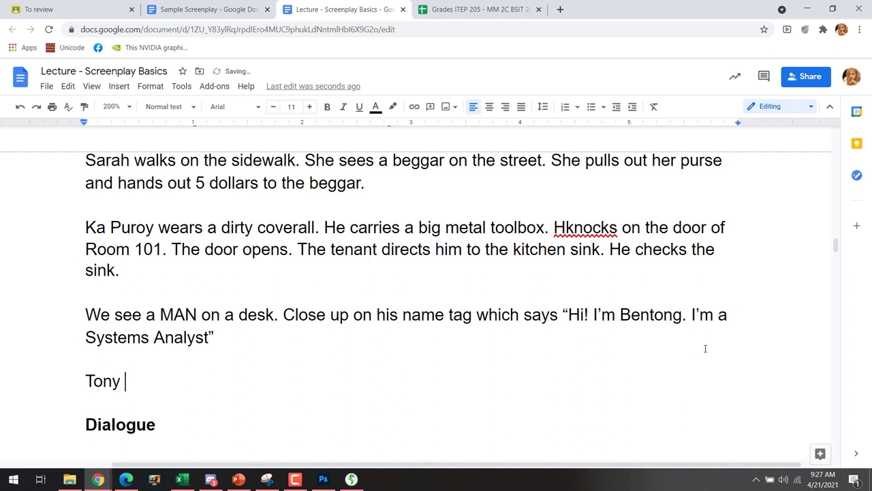
pyautogui.press('BackSpace')
pyautogui.write('STat')
pyautogui.press('BackSpace')
pyautogui.press('BackSpace')
pyautogui.press('BackSpace')
pyautogui.write('tatk')
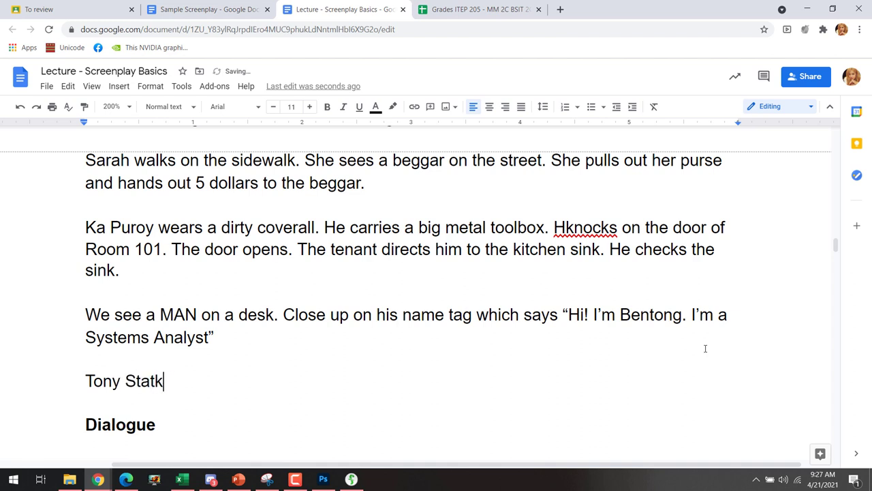
pyautogui.press('BackSpace')
pyautogui.press('BackSpace')
pyautogui.write('rk is arr')
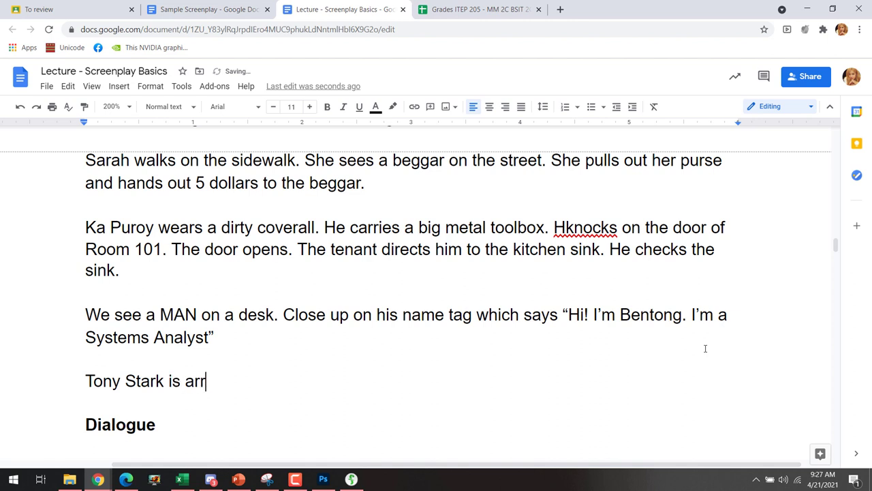
pyautogui.write('ogant.')
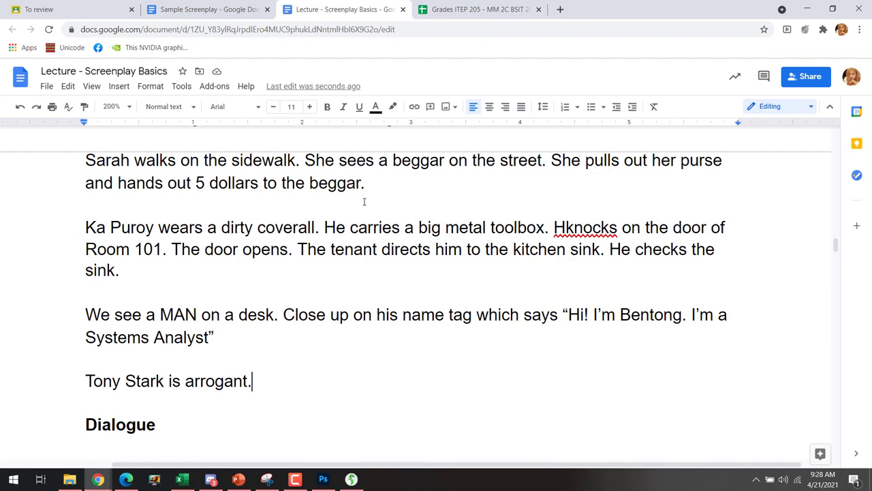
# - Remove the blank line so the ACTION question sits directly under Casting Director
pyautogui.scroll(3, 327, 177)
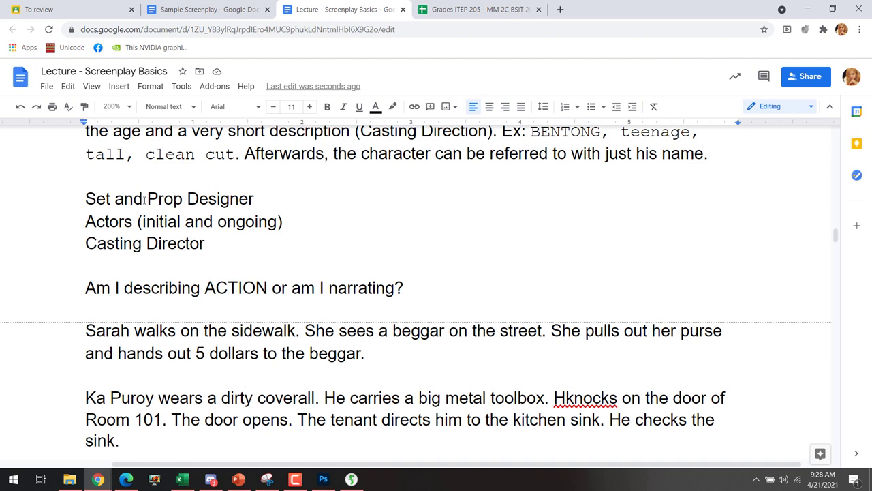
pyautogui.moveTo(85, 193); pyautogui.dragTo(206, 243)
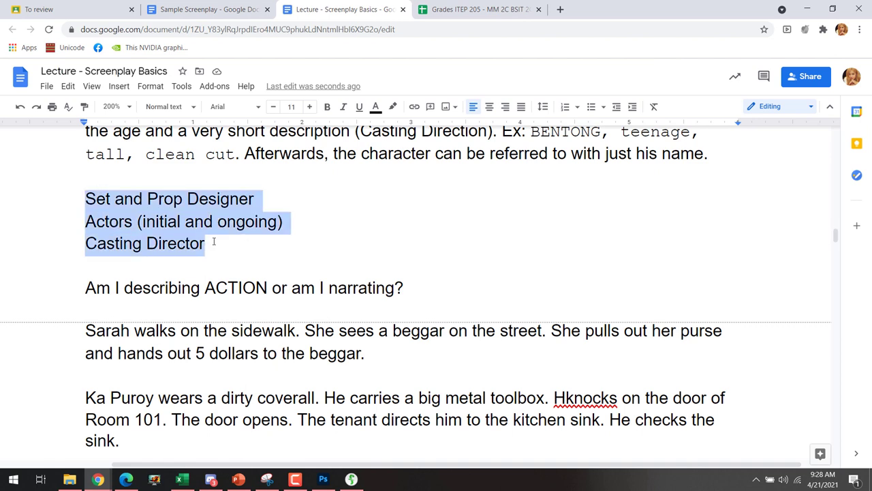
pyautogui.click(205, 243)
pyautogui.press('Return')
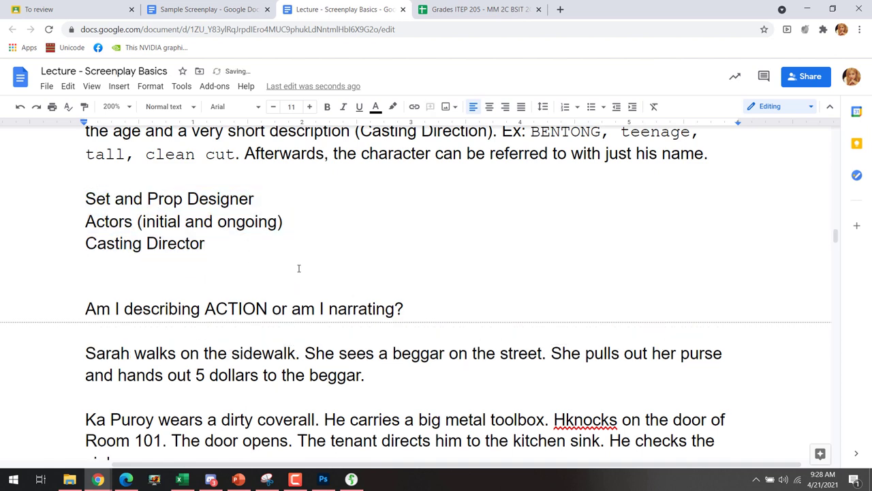
pyautogui.press('BackSpace')
pyautogui.press('Delete')
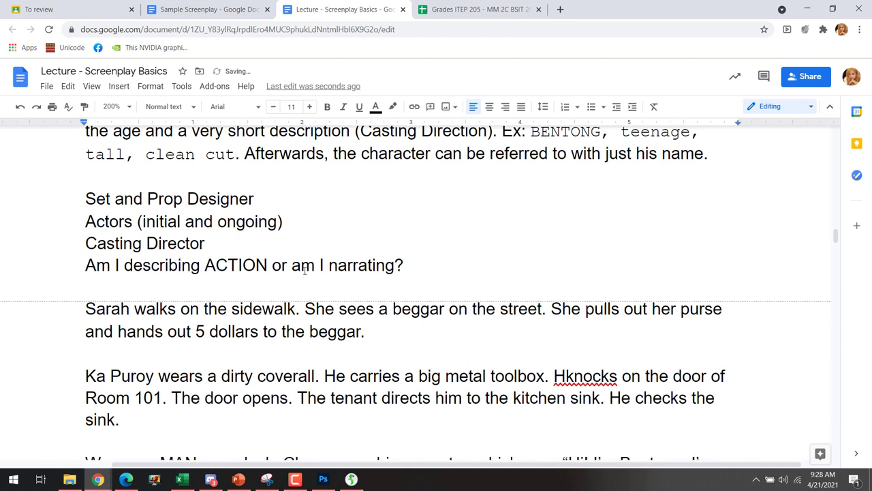
# - Add 'Did I avoid narrating?' on a new line below the ACTION question
pyautogui.click(412, 265)
pyautogui.press('Return')
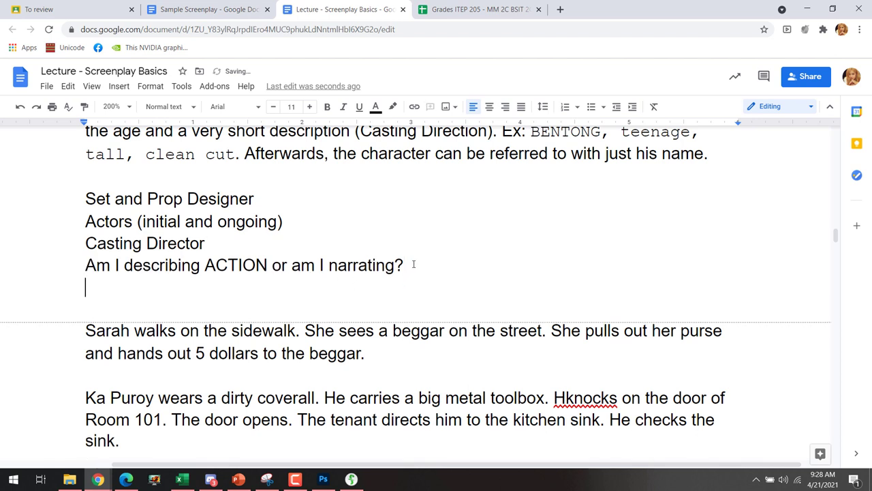
pyautogui.write('Did I avoid ')
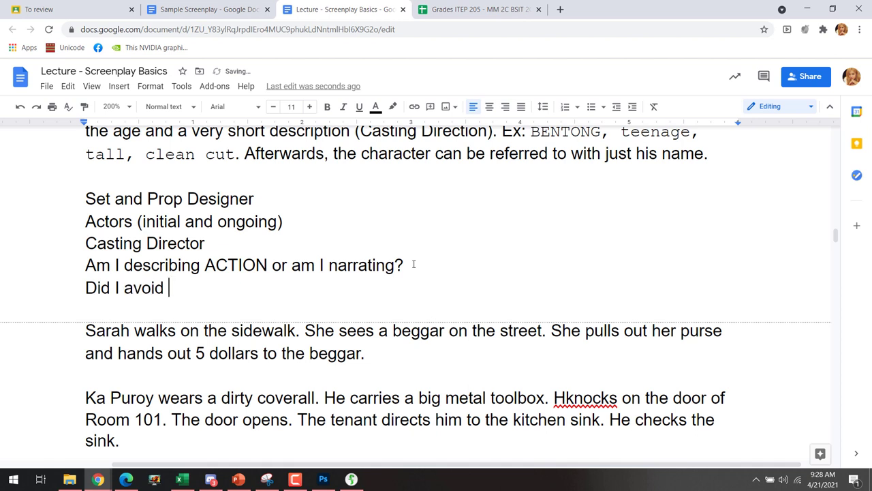
pyautogui.write('narrating?')
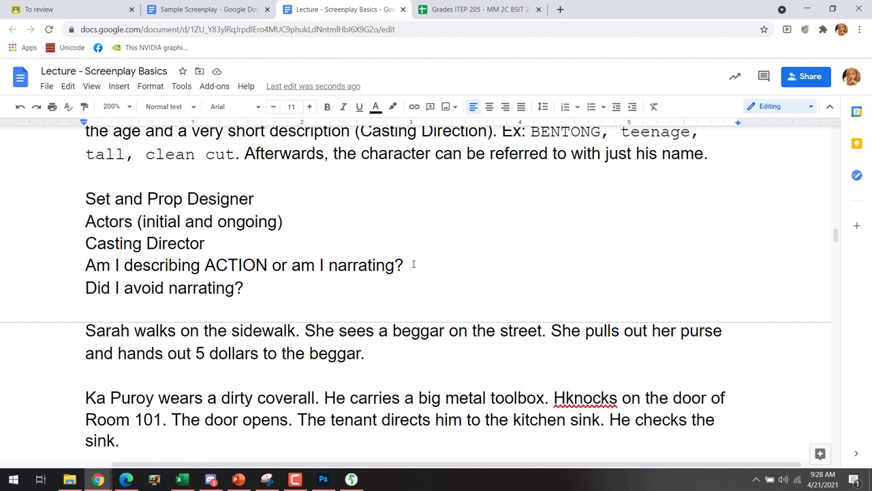
# - Type the sample 'She dies.' below the questions, then revise it to 'She is happy with her life.'
pyautogui.press('Return')
pyautogui.press('Return')
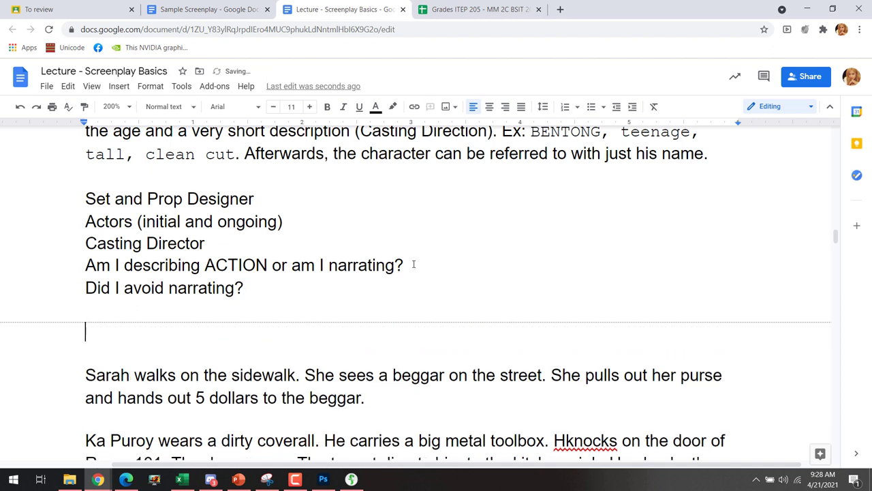
pyautogui.write('She dies.')
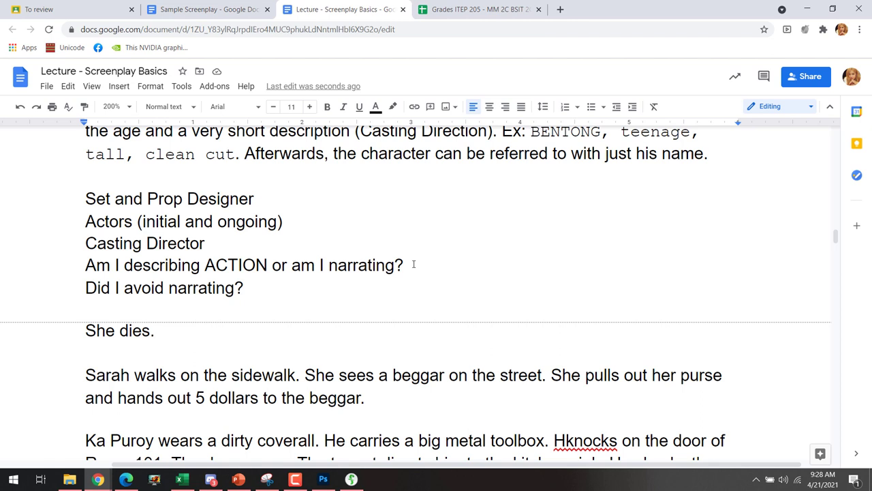
pyautogui.press('BackSpace')
pyautogui.hotkey('ctrl', 'shift', 'Left')
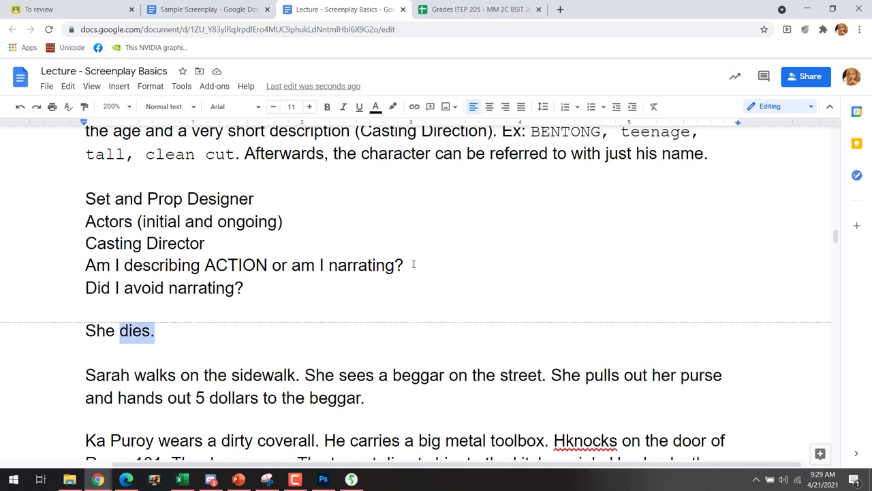
pyautogui.write('is happy ')
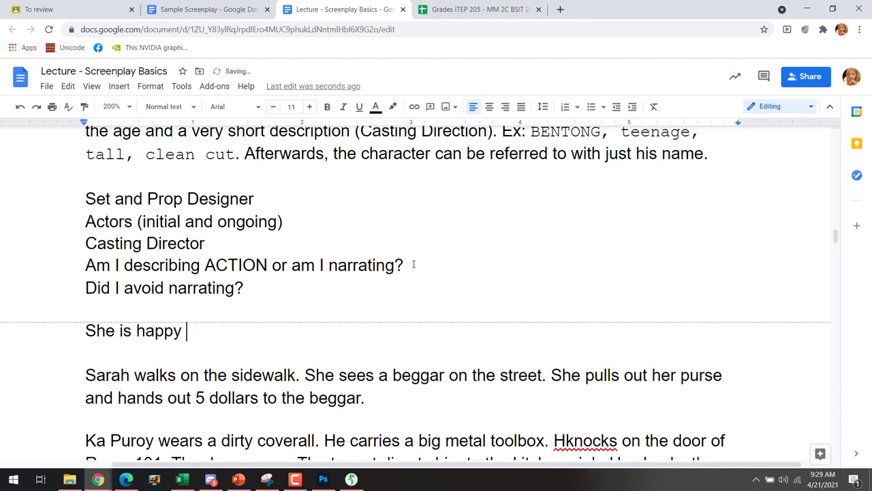
pyautogui.write('with hter l')
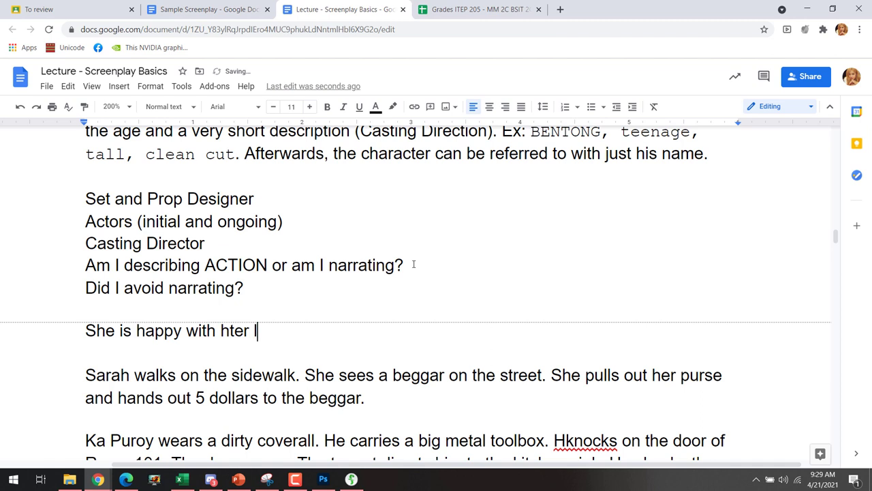
pyautogui.press('BackSpace')
pyautogui.press('BackSpace')
pyautogui.press('BackSpace')
pyautogui.press('BackSpace')
pyautogui.press('BackSpace')
pyautogui.write('er life.')
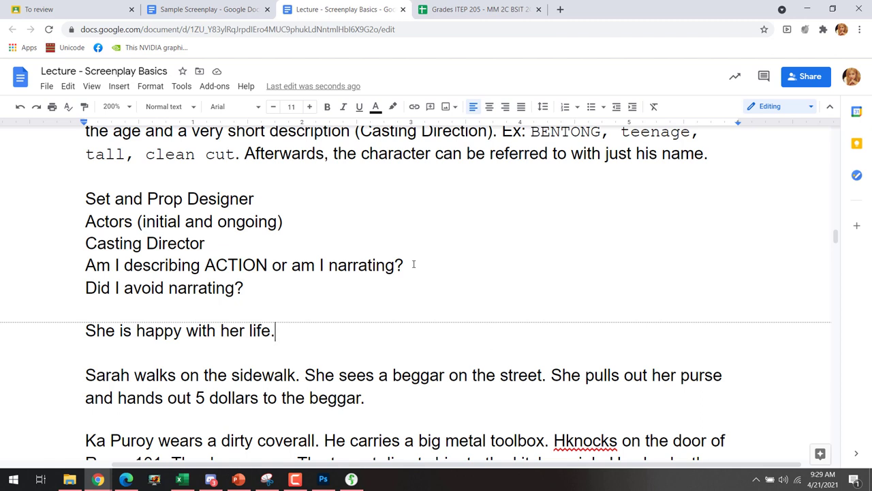
# - Delete the 'She is happy' sample sentence and the 'Tony Stark is arrogant.' example line
pyautogui.keyDown('shift'); pyautogui.click(120, 303); pyautogui.keyUp('shift')
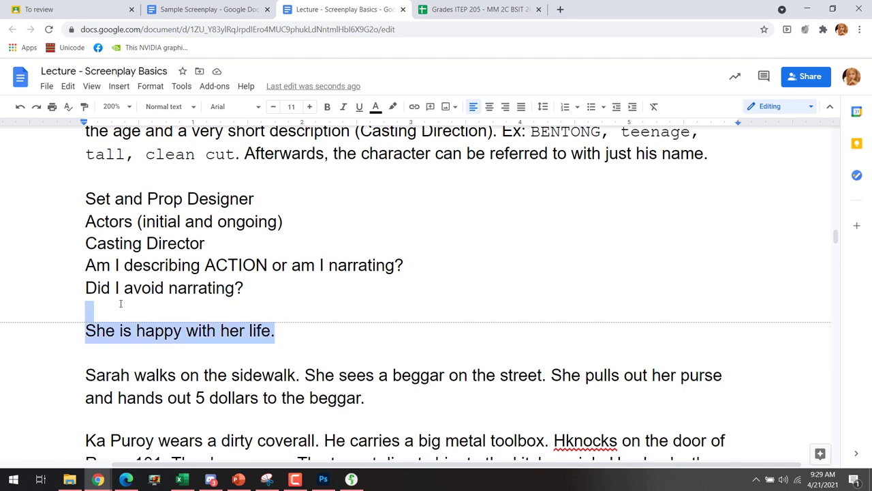
pyautogui.press('BackSpace')
pyautogui.press('BackSpace')
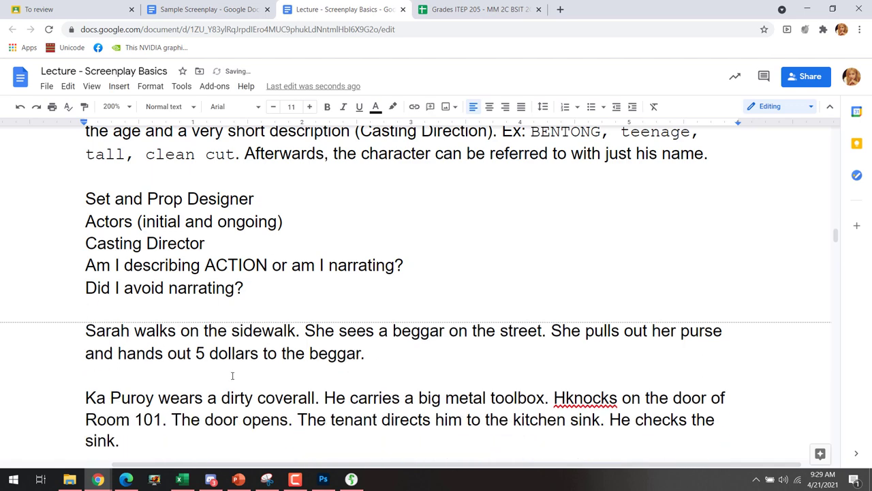
pyautogui.scroll(-2, 232, 375)
pyautogui.scroll(-1, 241, 395)
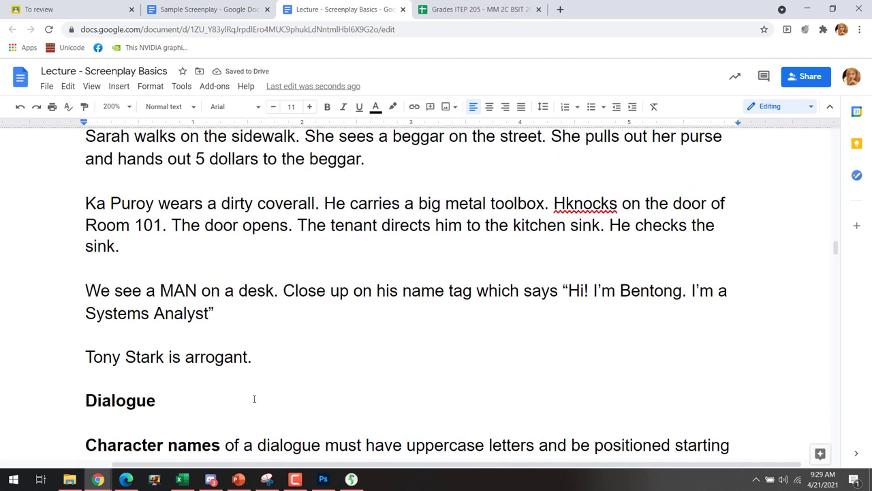
pyautogui.moveTo(276, 379); pyautogui.dragTo(22, 358)
pyautogui.press('BackSpace')
# - Glance at the Final Draft script, then return to the lecture in the browser
pyautogui.scroll(3, 26, 327)
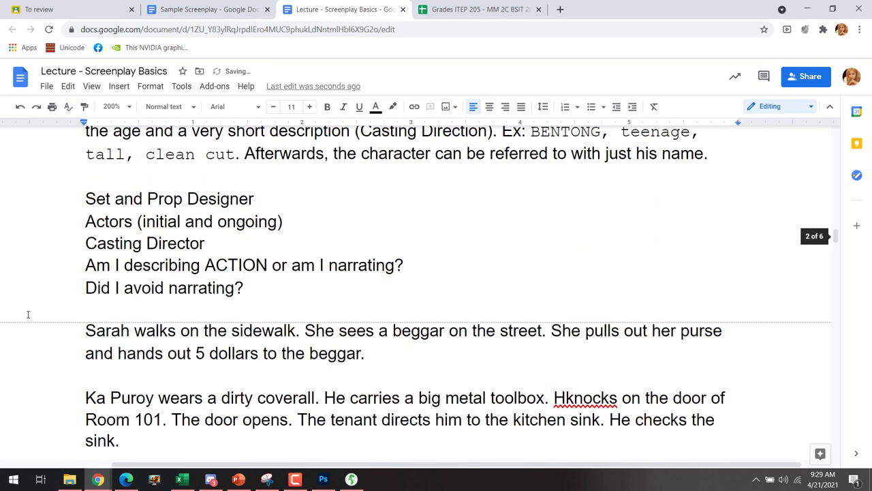
pyautogui.scroll(-1, 36, 314)
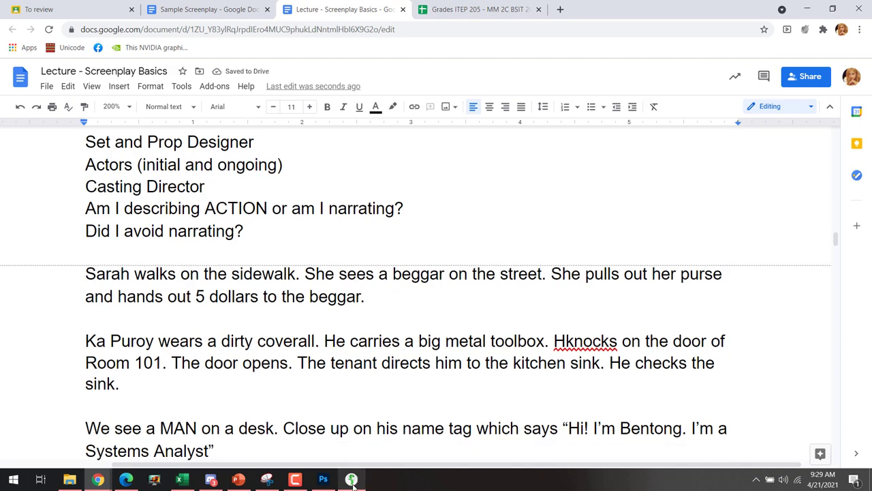
pyautogui.click(351, 480)
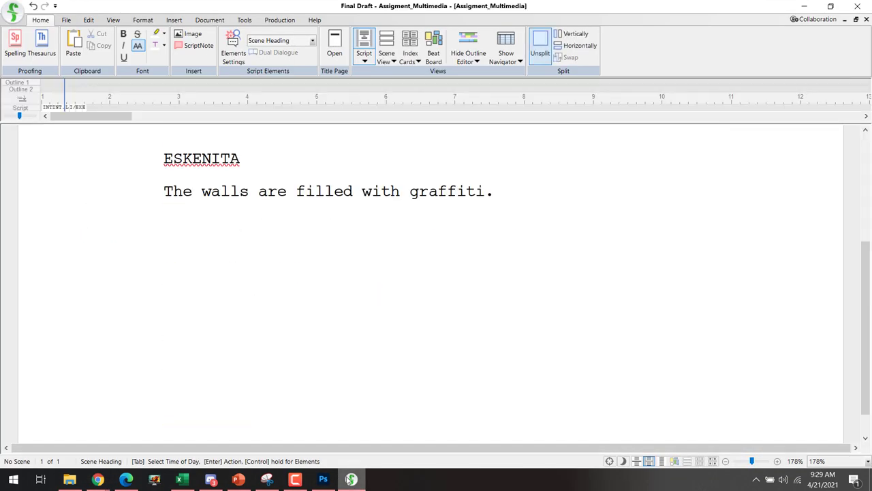
pyautogui.scroll(3, 349, 412)
pyautogui.click(348, 481)
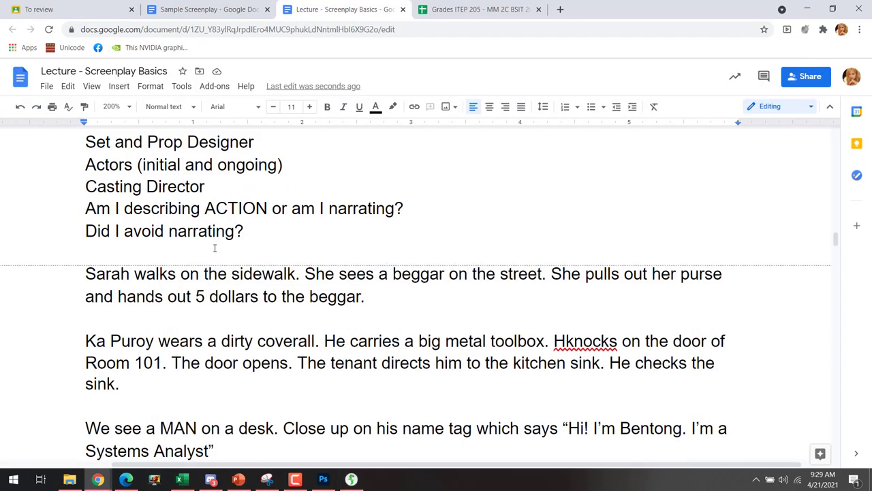
# - Complete the heading as 'SHOW, DON'T TELL' and select the phrase 'DON'T TELL'
pyautogui.write('SHOW,')
pyautogui.press('BackSpace')
pyautogui.write(', DON')
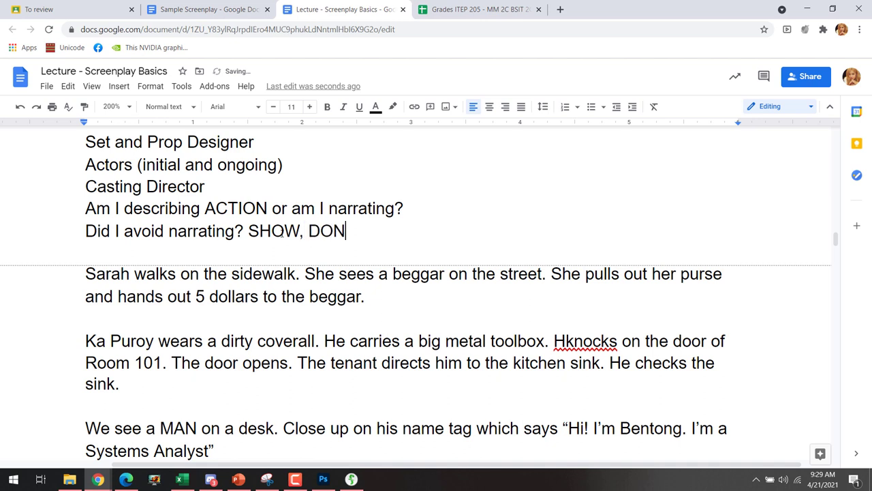
pyautogui.write("'T TELL")
pyautogui.doubleClick(386, 234)
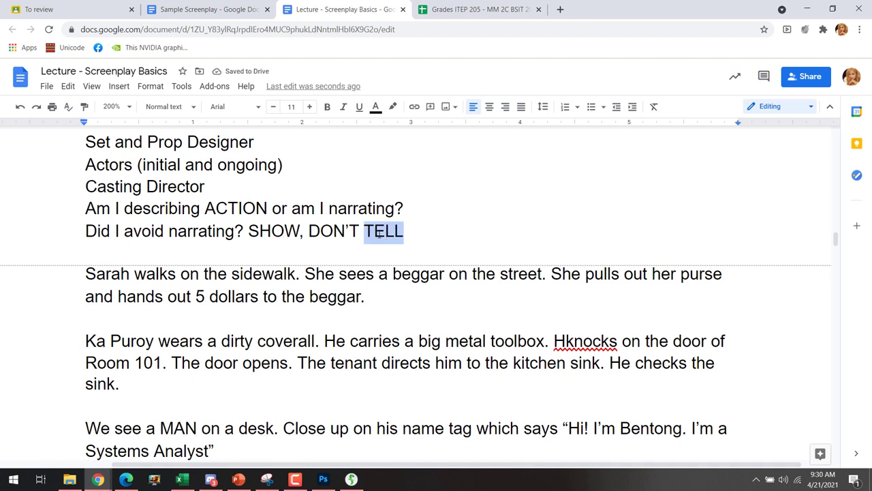
pyautogui.click(295, 233)
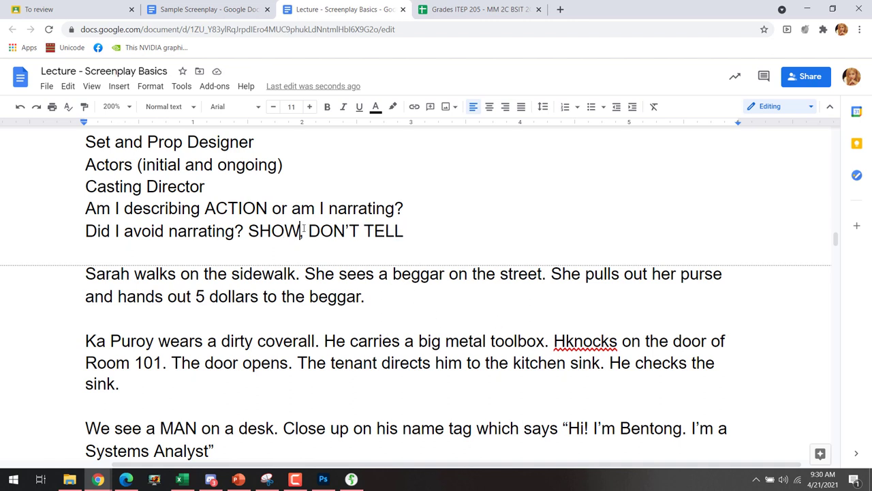
pyautogui.moveTo(303, 229); pyautogui.dragTo(412, 229)
pyautogui.click(429, 299)
# - Scroll to the Dialogue rules and select the character names and dialogue block paragraph
pyautogui.click(197, 3)
pyautogui.click(360, 4)
pyautogui.scroll(-5, 499, 351)
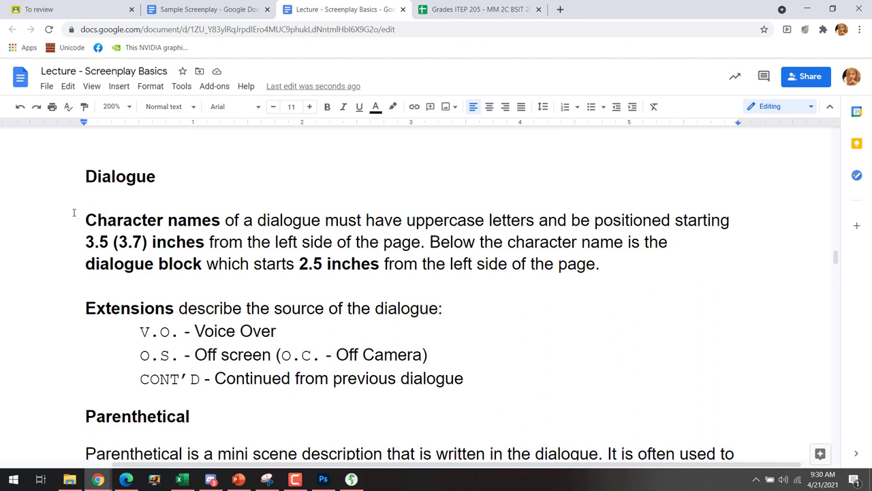
pyautogui.moveTo(86, 219); pyautogui.dragTo(222, 219)
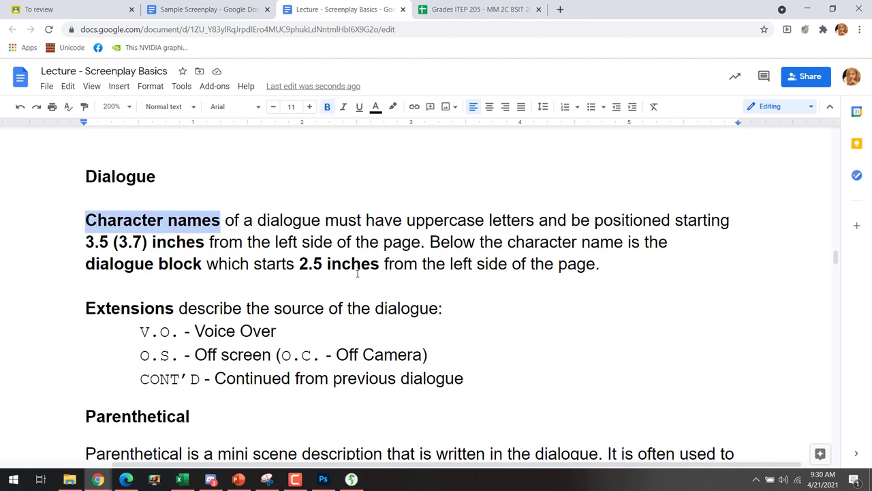
pyautogui.moveTo(86, 264); pyautogui.dragTo(203, 265)
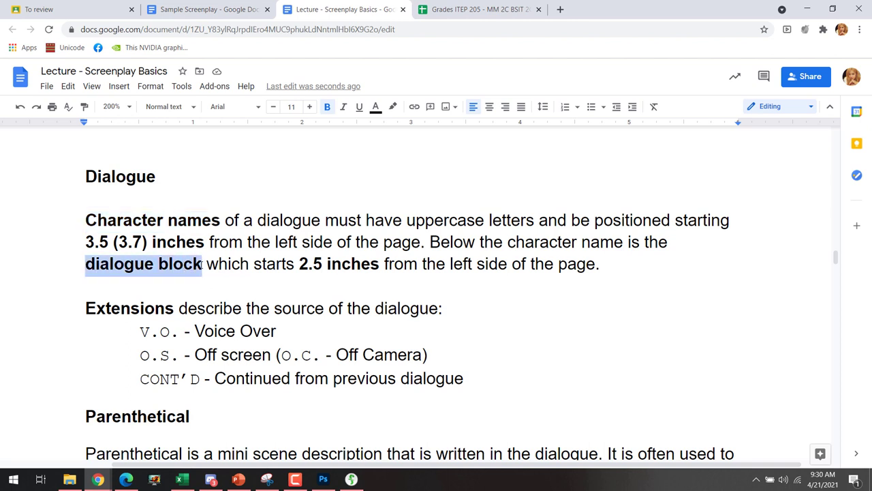
pyautogui.moveTo(611, 281); pyautogui.dragTo(73, 232)
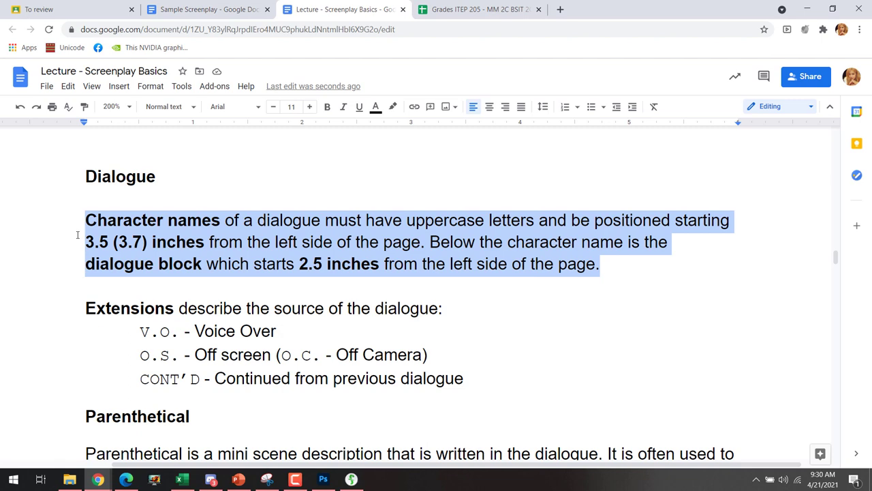
pyautogui.click(323, 479)
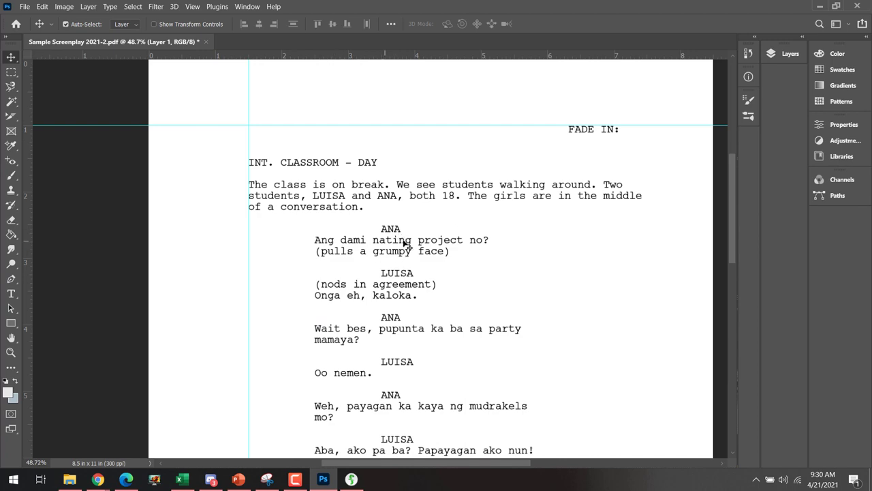
# - Zoom into the screenplay PDF and add vertical guides at 3.439 in and 2.502 in
pyautogui.scroll(3, 445, 244)
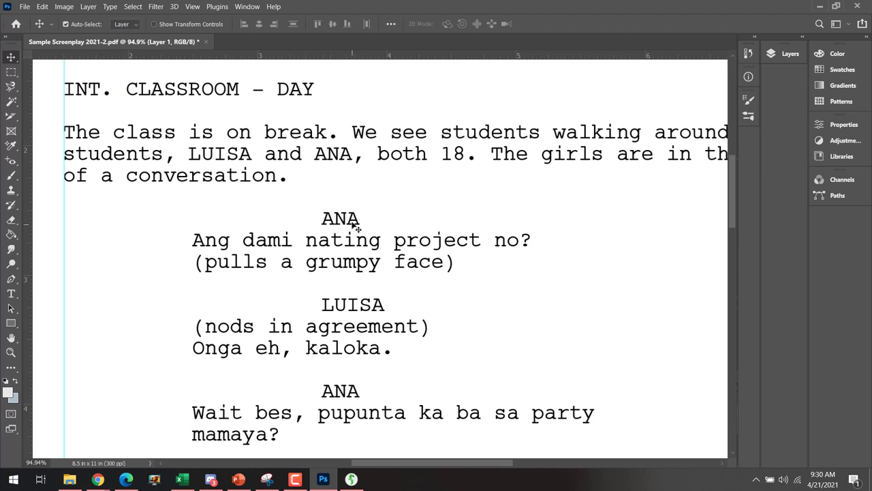
pyautogui.scroll(-5, 357, 224)
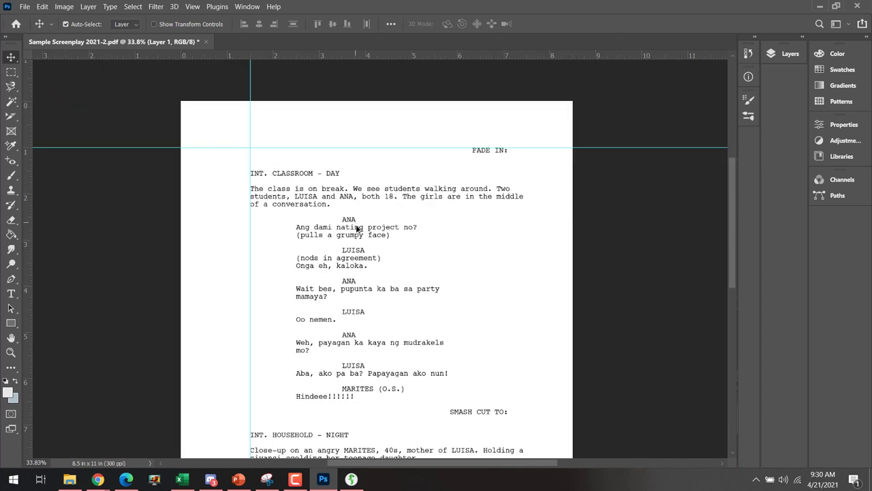
pyautogui.scroll(5, 373, 271)
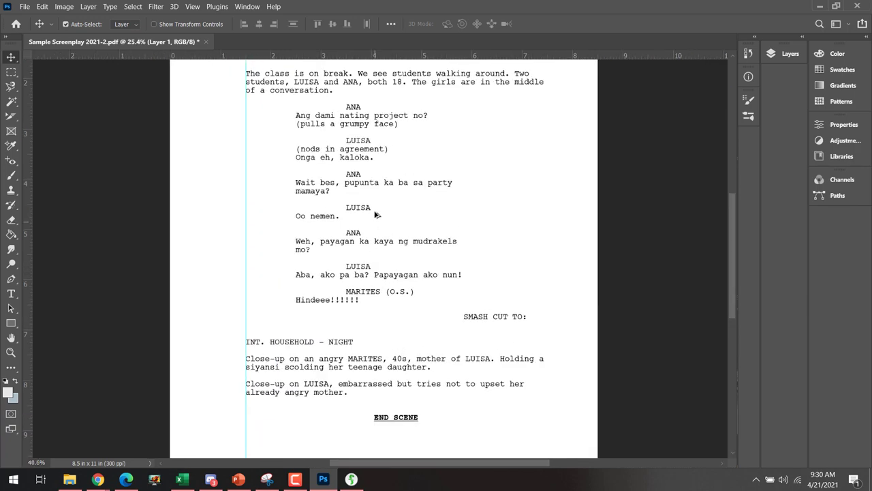
pyautogui.scroll(3, 305, 196)
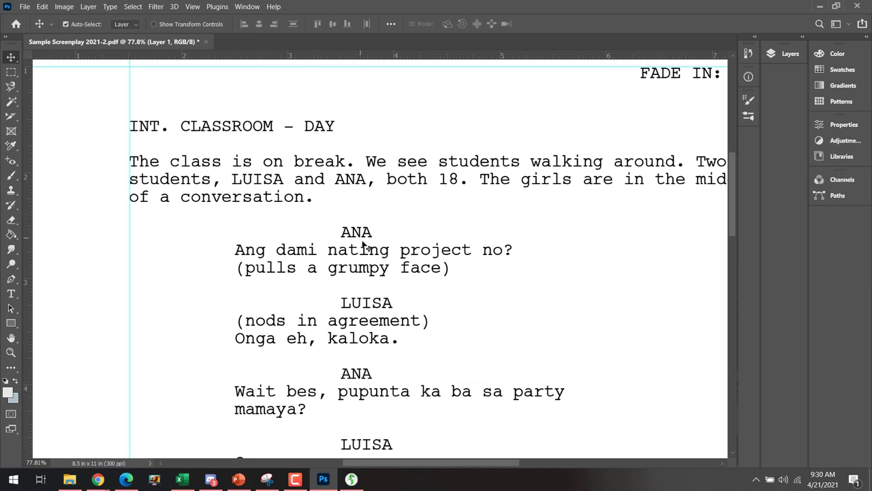
pyautogui.moveTo(31, 221); pyautogui.dragTo(342, 257)
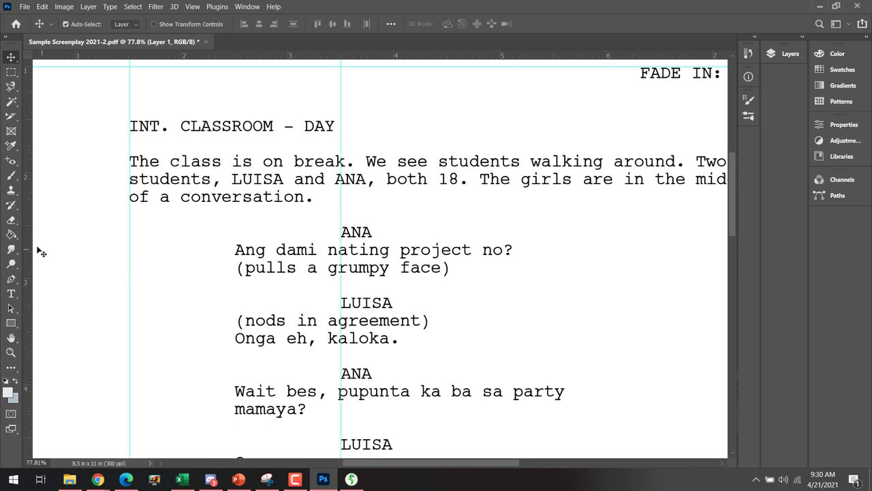
pyautogui.moveTo(38, 243); pyautogui.dragTo(235, 281)
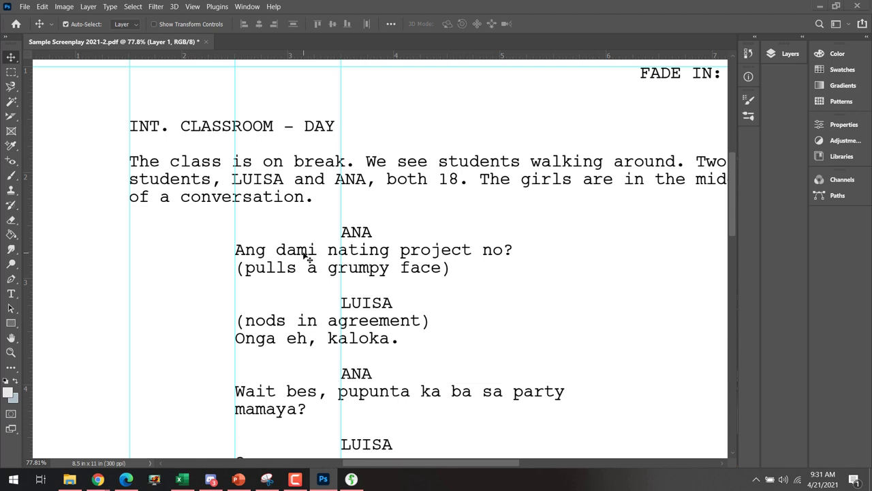
pyautogui.hotkey('alt', 'Tab')
# - In the Sample Screenplay document, add an empty line at the end and zoom to 200%
pyautogui.click(228, 6)
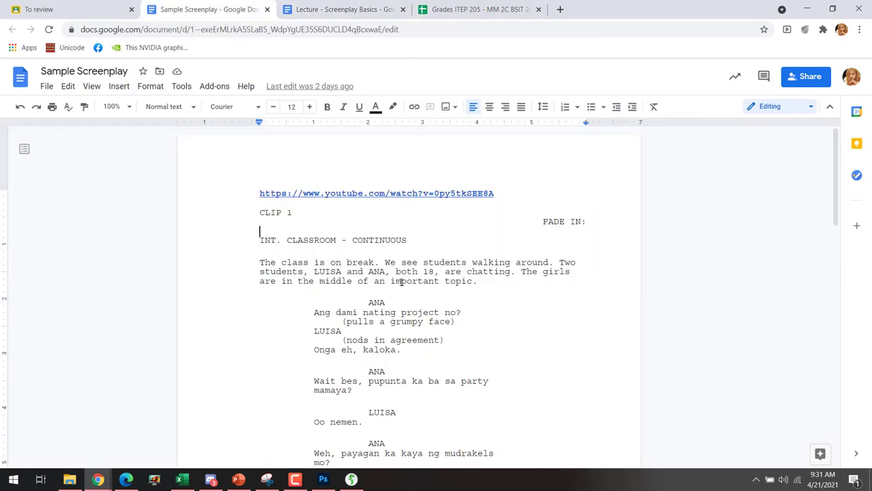
pyautogui.scroll(-3, 404, 330)
pyautogui.moveTo(368, 189); pyautogui.dragTo(477, 405)
pyautogui.hotkey('ctrl', 'End')
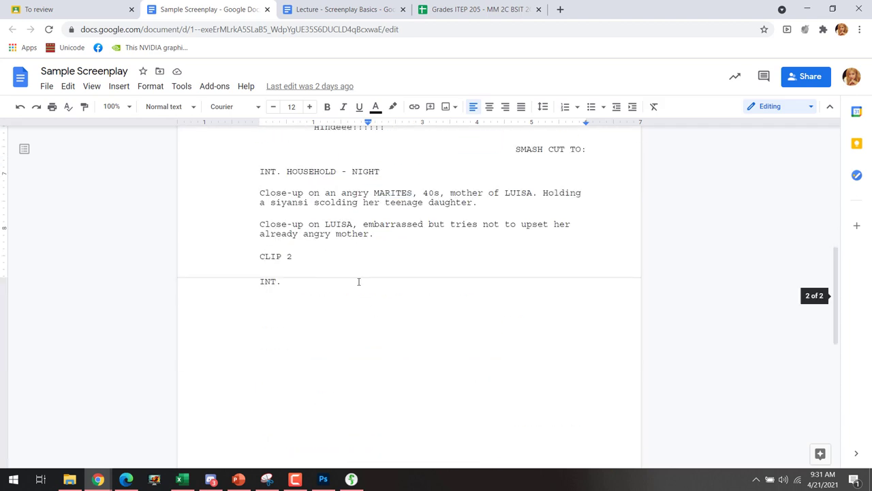
pyautogui.press('Return')
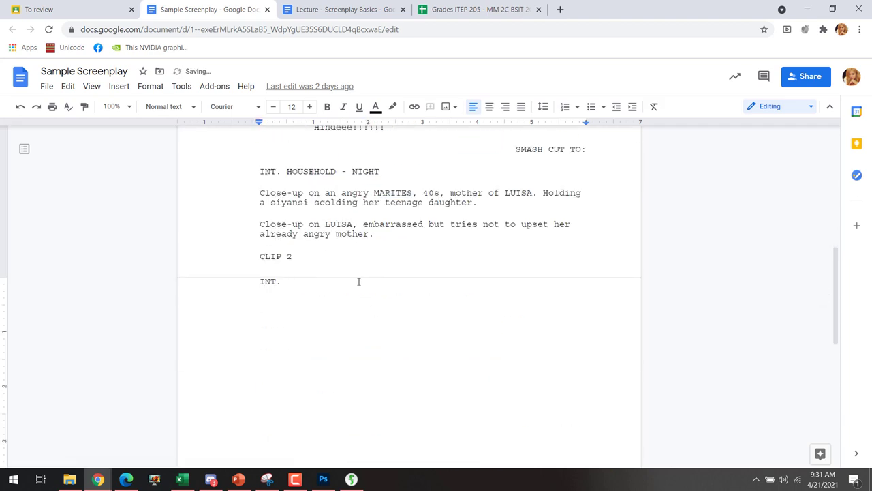
pyautogui.scroll(5, 313, 289)
pyautogui.scroll(-6, 314, 291)
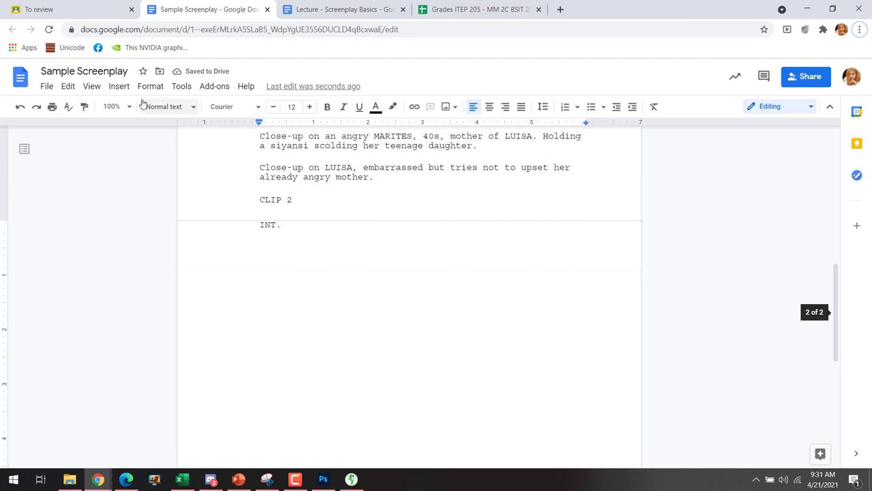
pyautogui.click(112, 107)
pyautogui.click(126, 264)
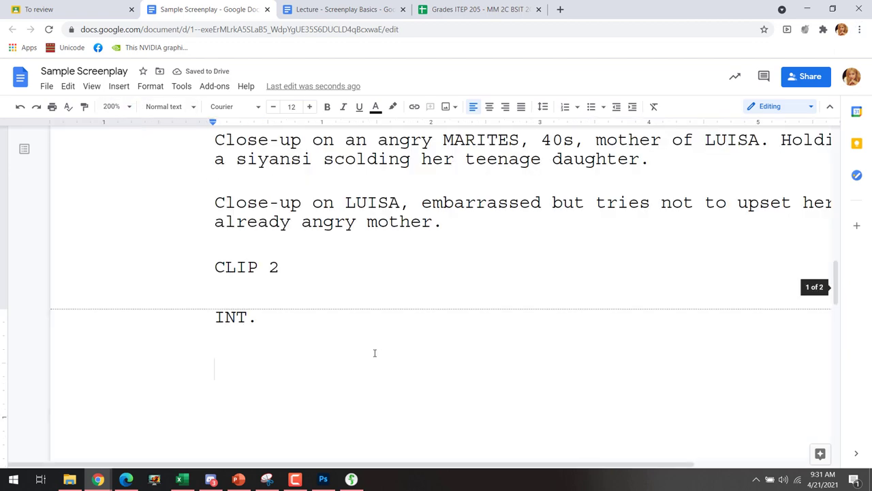
# - Close the Sample Screenplay tab and load docs.google.com in a new tab
pyautogui.click(267, 9)
pyautogui.click(424, 10)
pyautogui.write('docs')
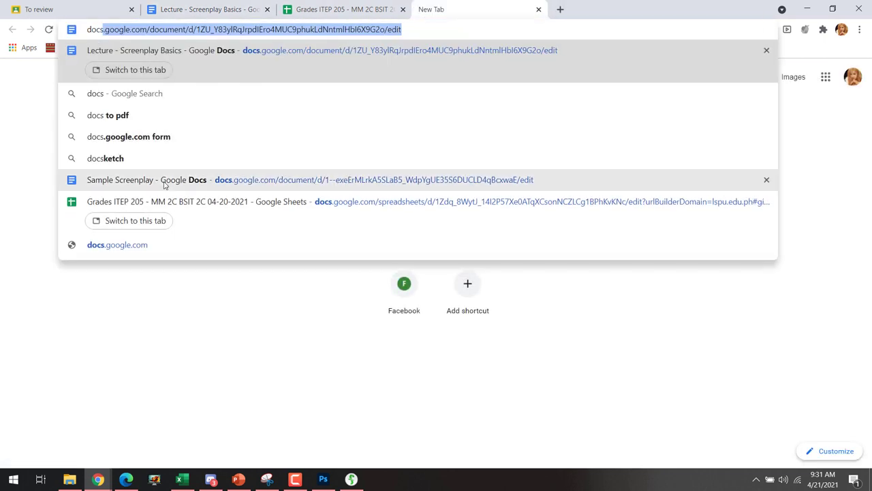
pyautogui.click(149, 29)
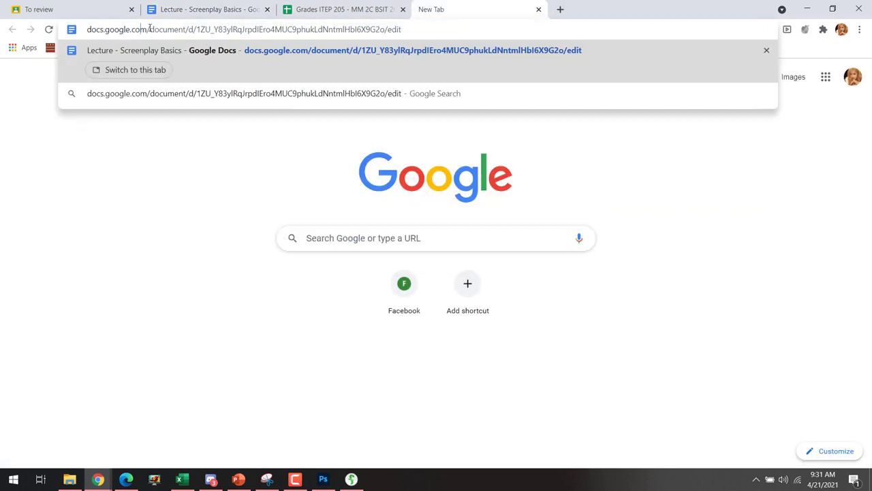
pyautogui.moveTo(150, 29); pyautogui.dragTo(526, 39)
pyautogui.press('BackSpace')
pyautogui.press('Return')
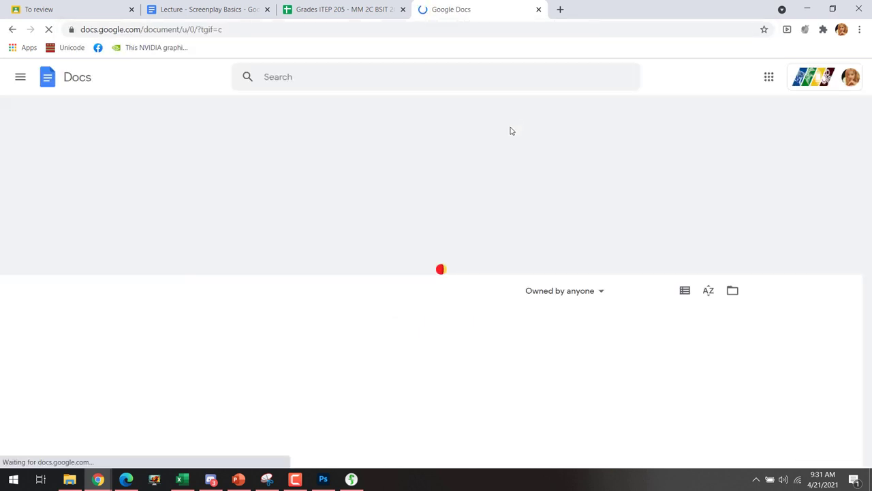
# - Create a new blank document at 200% zoom and type 'BENTONG' at the top
pyautogui.click(149, 191)
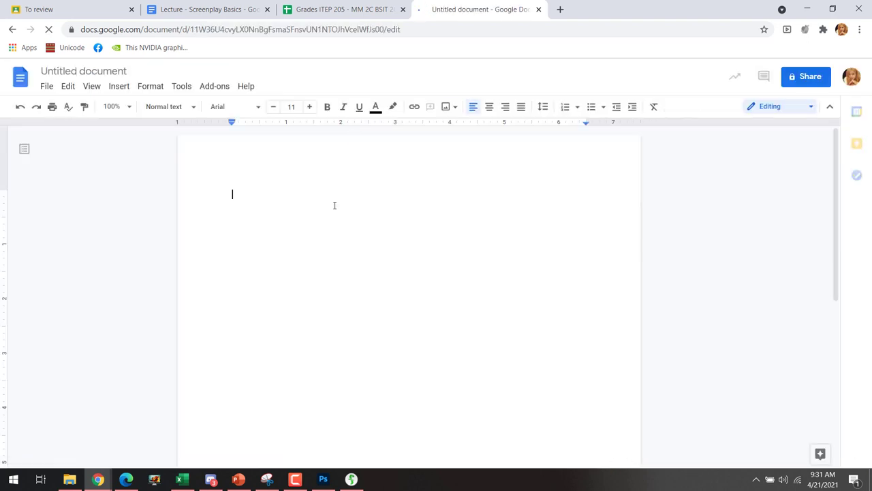
pyautogui.click(127, 107)
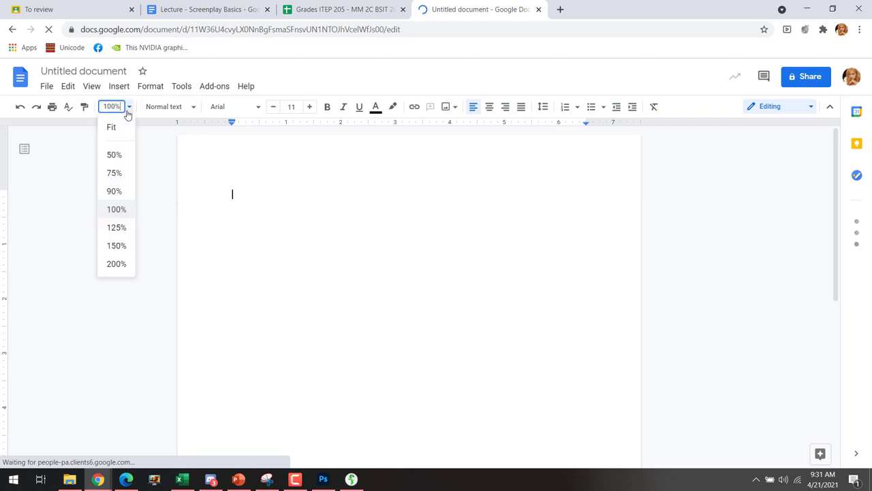
pyautogui.click(119, 265)
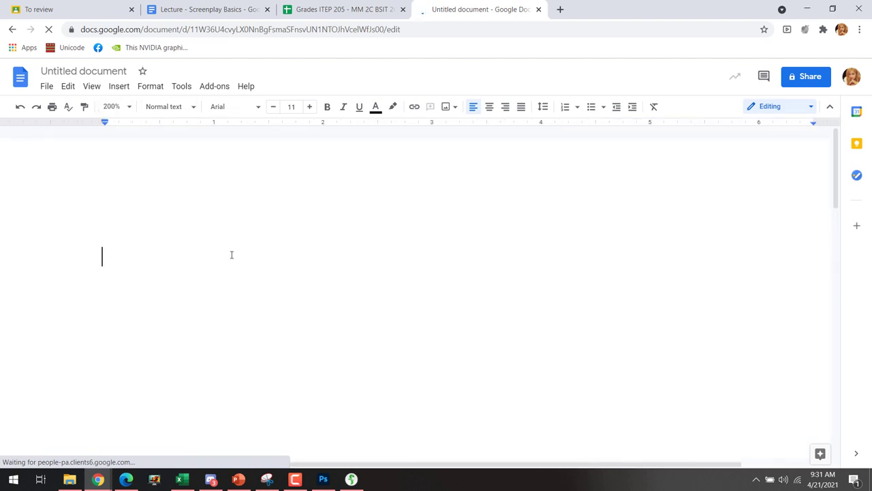
pyautogui.moveTo(249, 469); pyautogui.dragTo(191, 469)
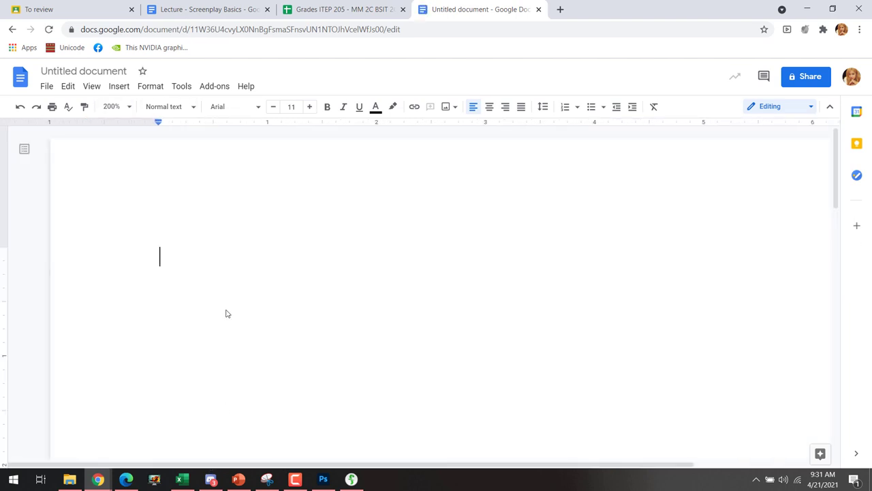
pyautogui.click(179, 258)
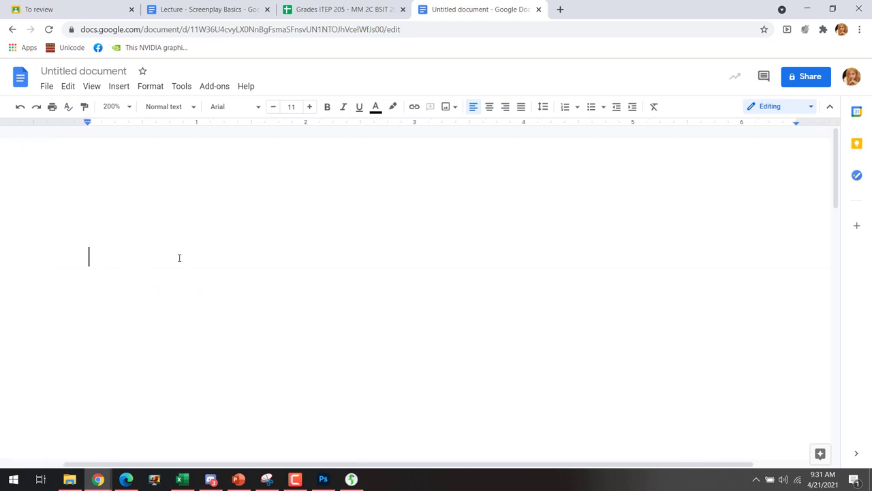
pyautogui.write('BENTONG')
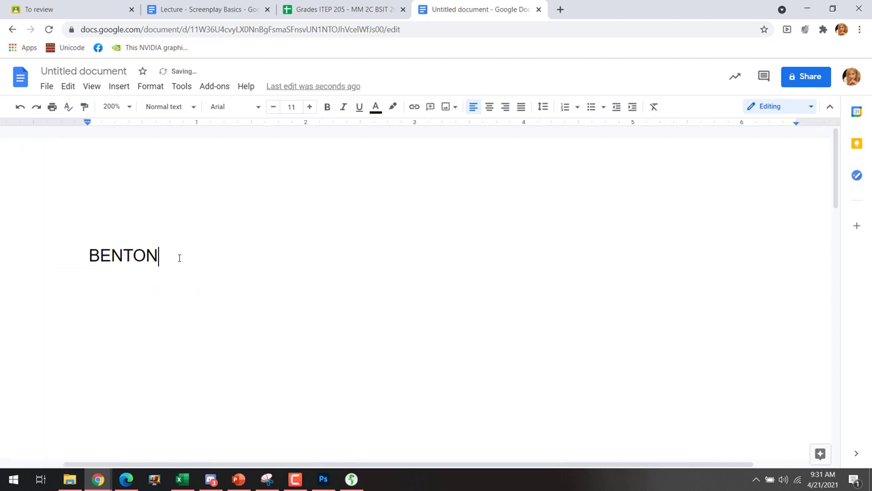
pyautogui.doubleClick(179, 257)
# - Format BENTONG in Courier New at size 12
pyautogui.click(112, 106)
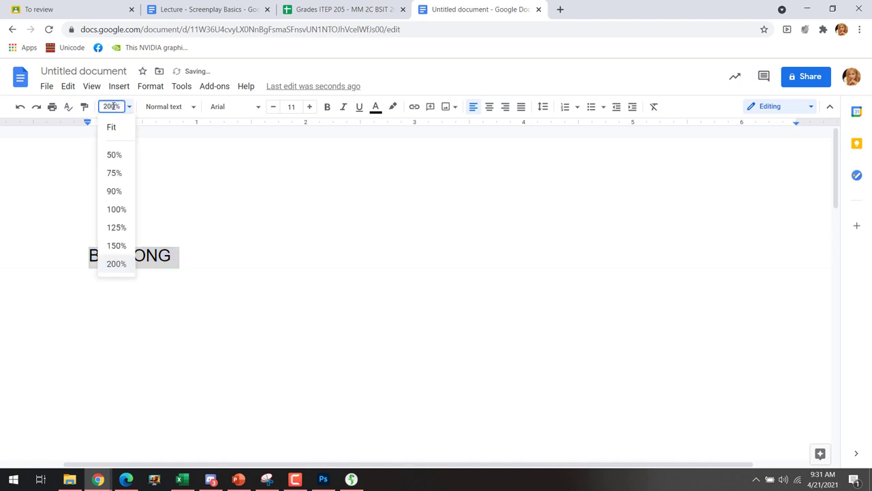
pyautogui.click(220, 108)
pyautogui.click(253, 172)
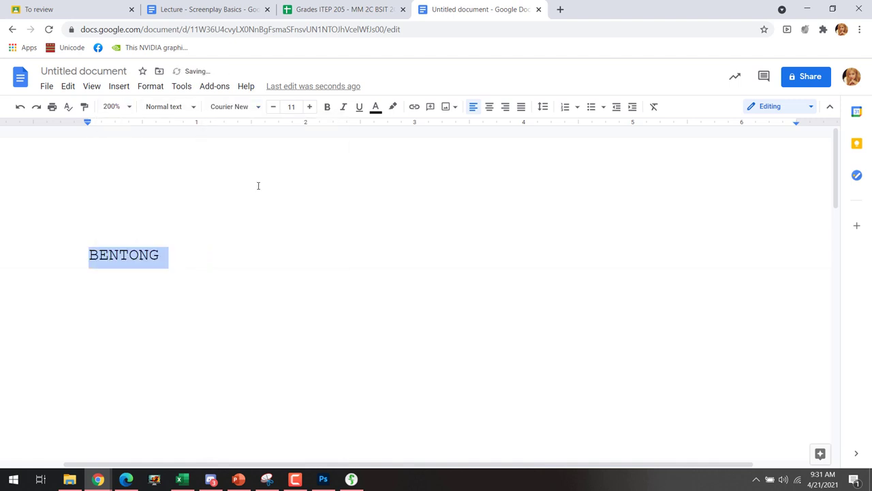
pyautogui.click(288, 106)
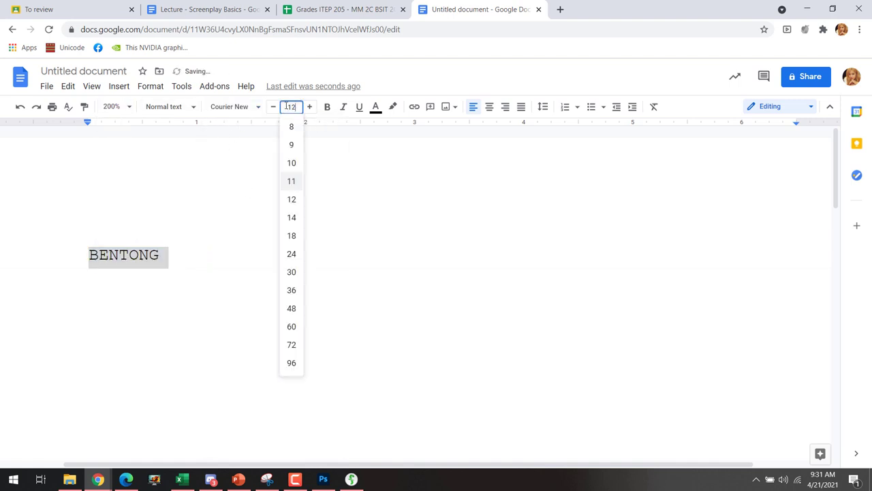
pyautogui.write('12')
pyautogui.press('Return')
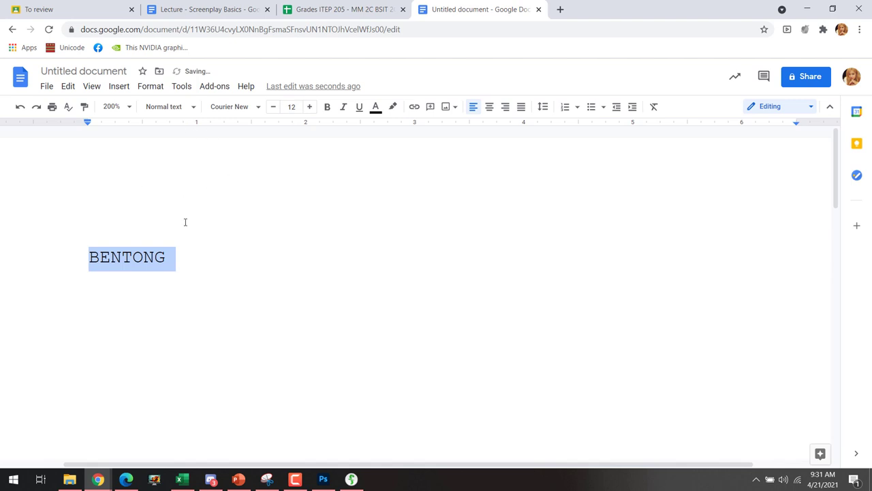
# - Set the page's left margin to 1.5 inches in Page setup
pyautogui.click(188, 255)
pyautogui.click(45, 86)
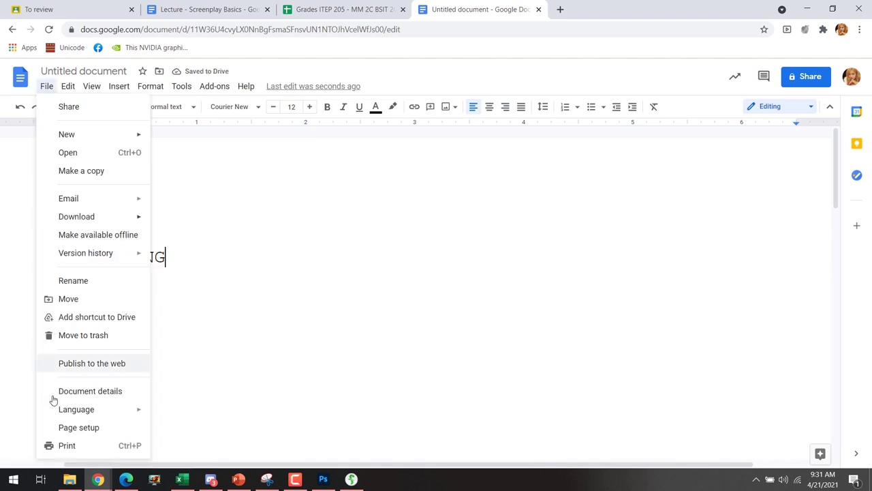
pyautogui.click(77, 427)
pyautogui.click(522, 307)
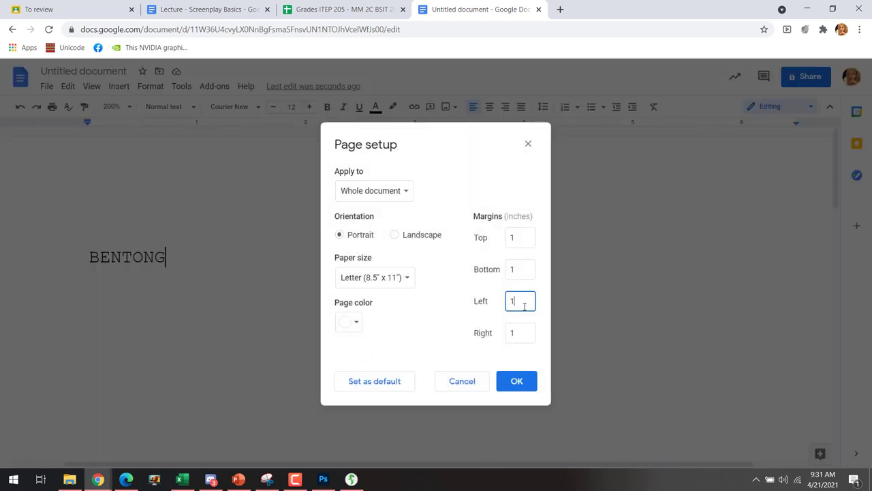
pyautogui.write('.5')
pyautogui.press('Return')
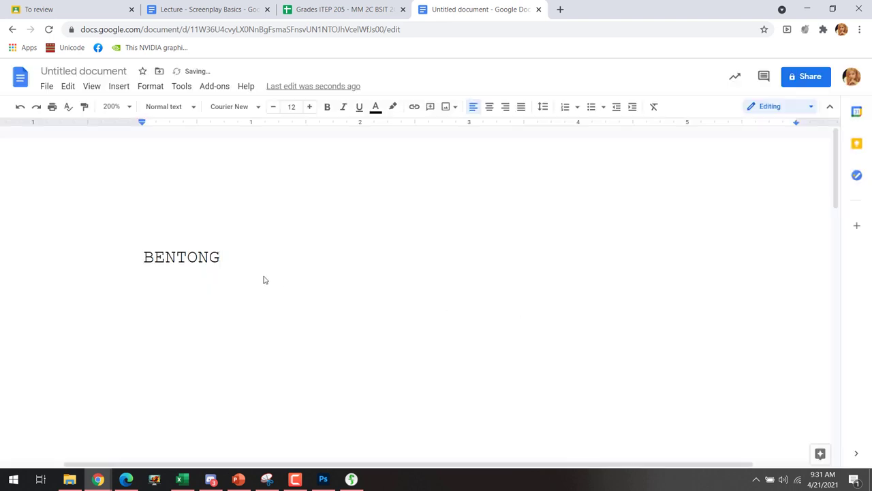
pyautogui.doubleClick(173, 257)
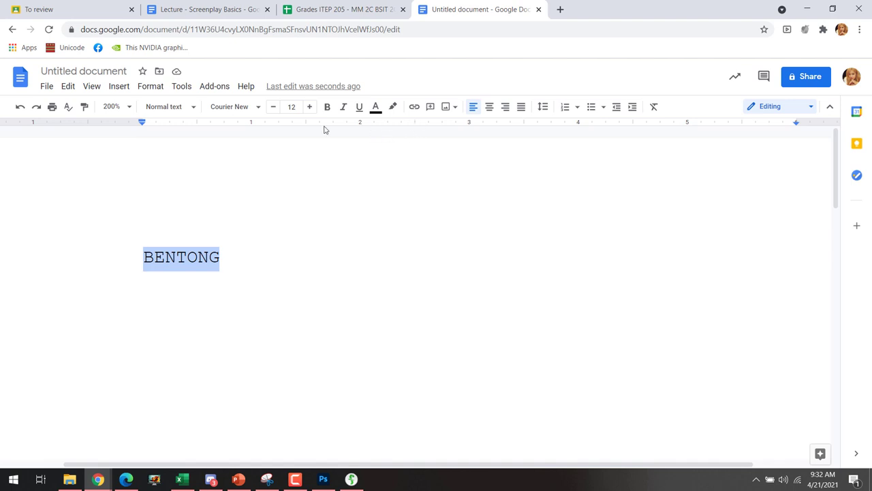
# - Indent BENTONG about 1.66 in, add the less-indented dialogue 'Hello vlogs! This is my guys!' below, then return to the lecture
pyautogui.moveTo(141, 124); pyautogui.dragTo(415, 144)
pyautogui.click(518, 261)
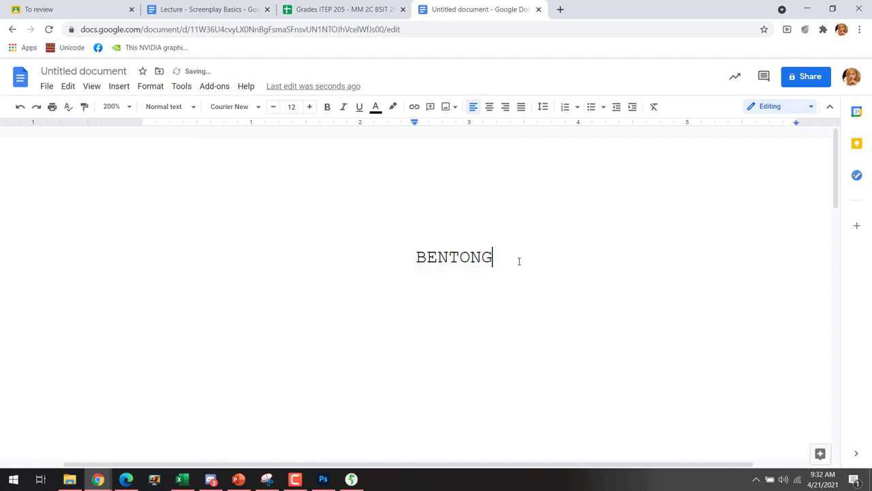
pyautogui.press('Return')
pyautogui.moveTo(414, 122); pyautogui.dragTo(306, 126)
pyautogui.write('Hello')
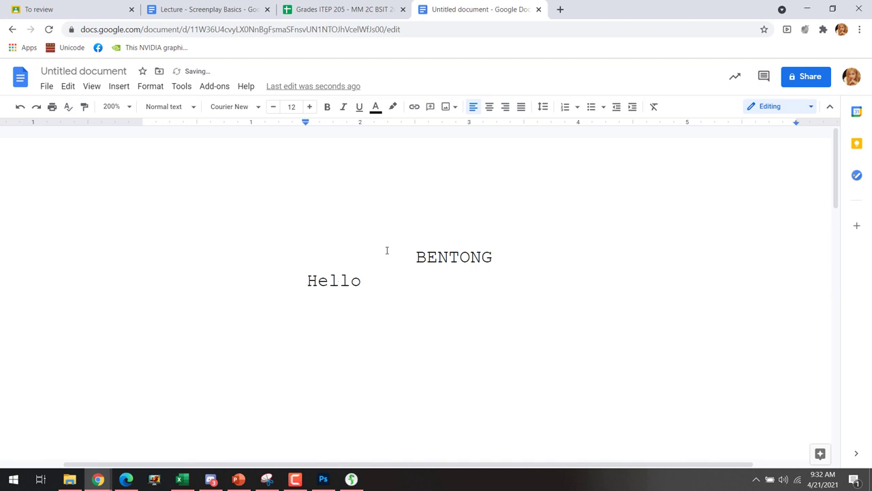
pyautogui.write('vlogs! This ')
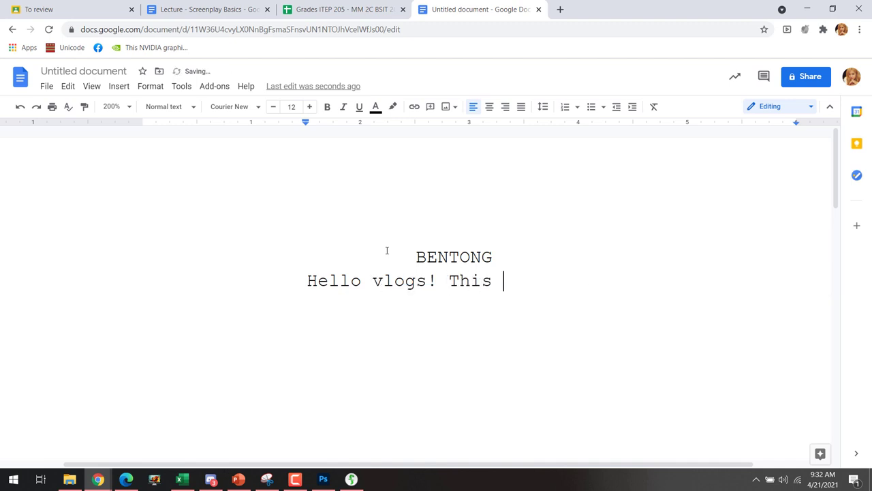
pyautogui.write('is my guys!')
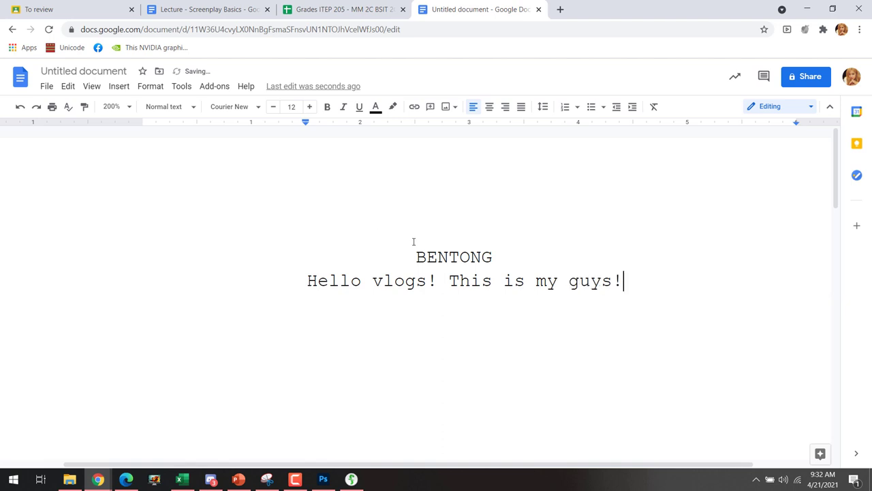
pyautogui.moveTo(665, 302); pyautogui.dragTo(364, 238)
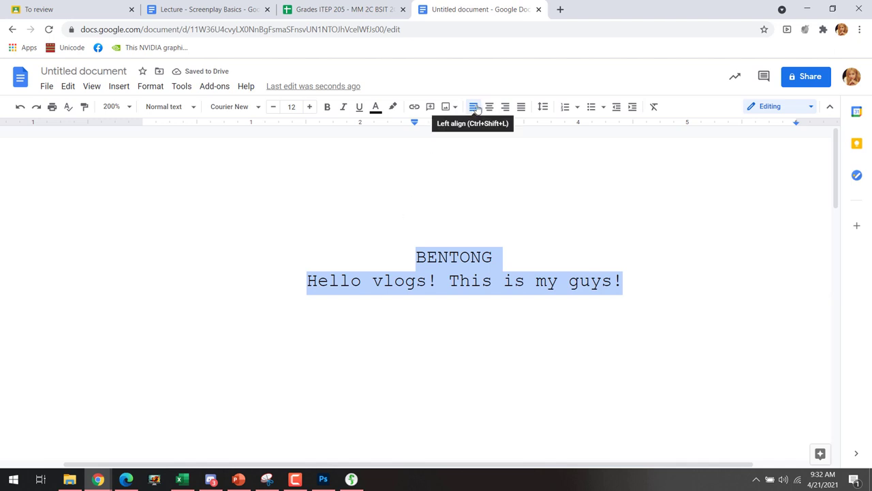
pyautogui.click(414, 188)
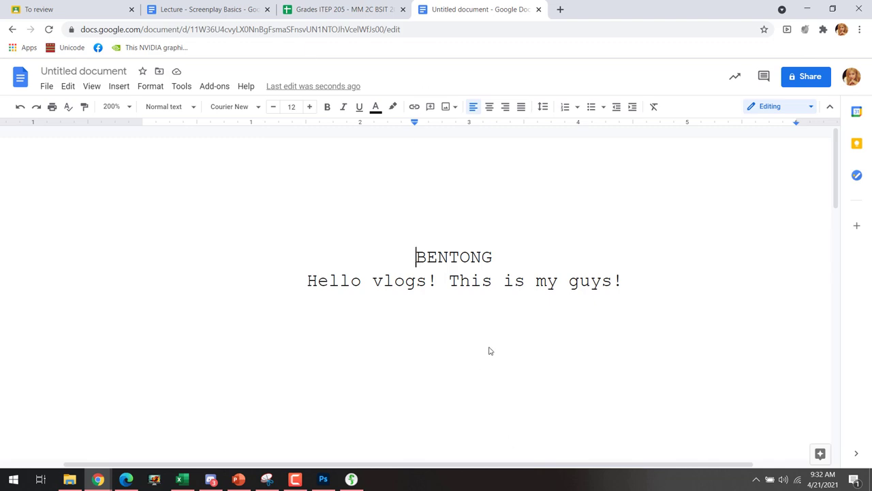
pyautogui.click(204, 9)
pyautogui.scroll(-1, 211, 266)
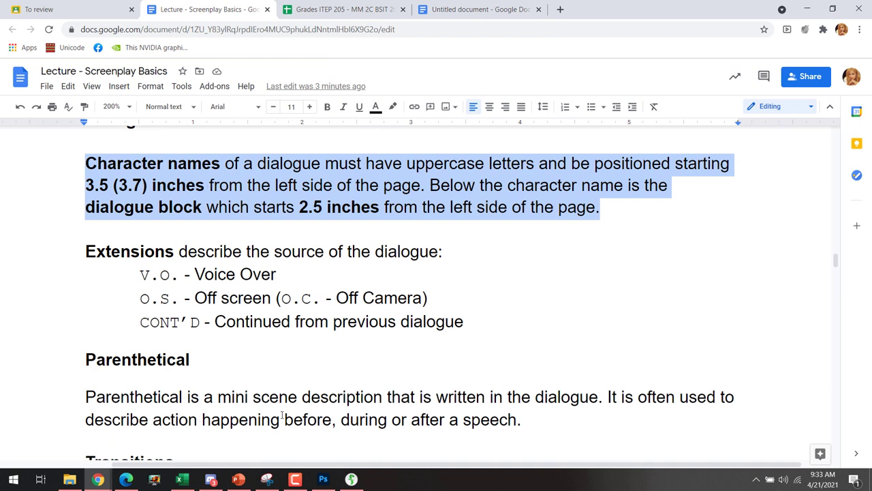
# - Zoom and pan the Photoshop screenplay PDF to MARITES (O.S.)'s 'Hindeee!!!!!!' line before SMASH CUT TO
pyautogui.click(352, 479)
pyautogui.click(323, 478)
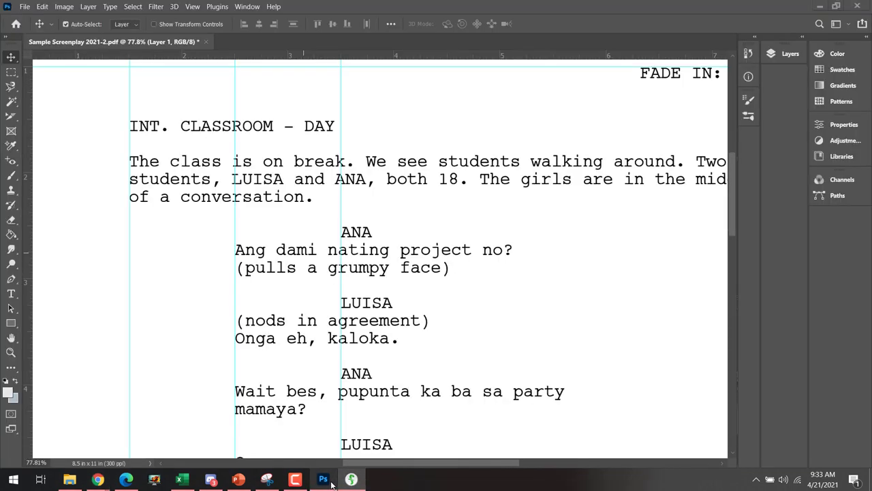
pyautogui.click(295, 481)
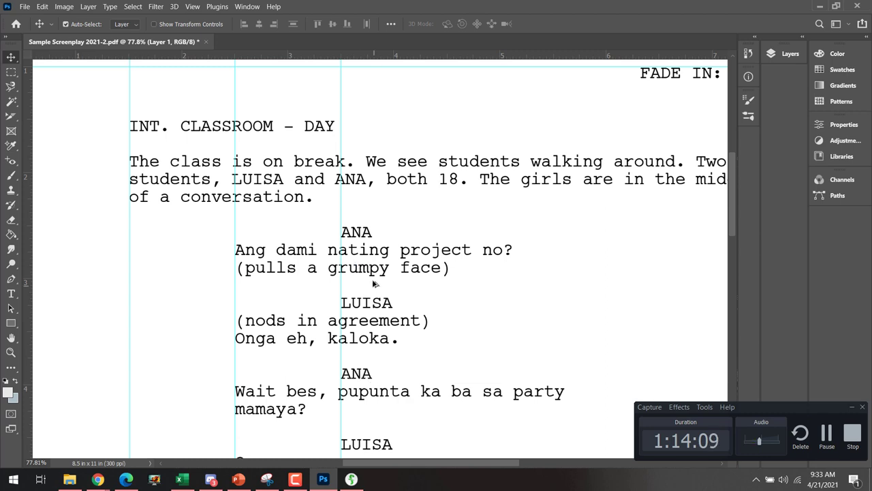
pyautogui.scroll(5, 373, 283)
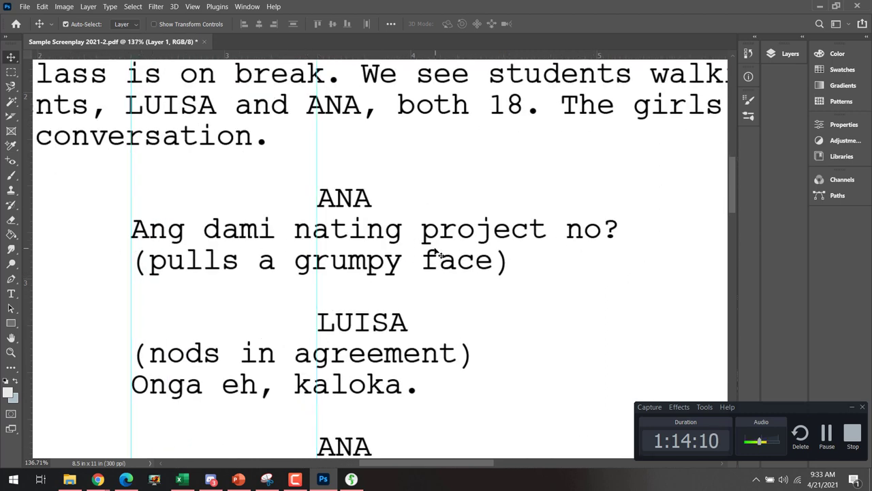
pyautogui.scroll(-3, 439, 254)
pyautogui.moveTo(402, 335); pyautogui.dragTo(351, 174)
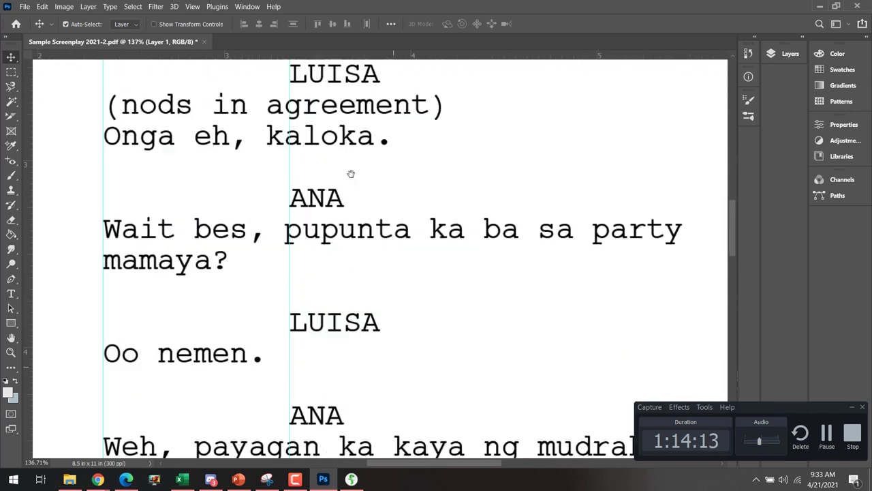
pyautogui.scroll(-5, 399, 142)
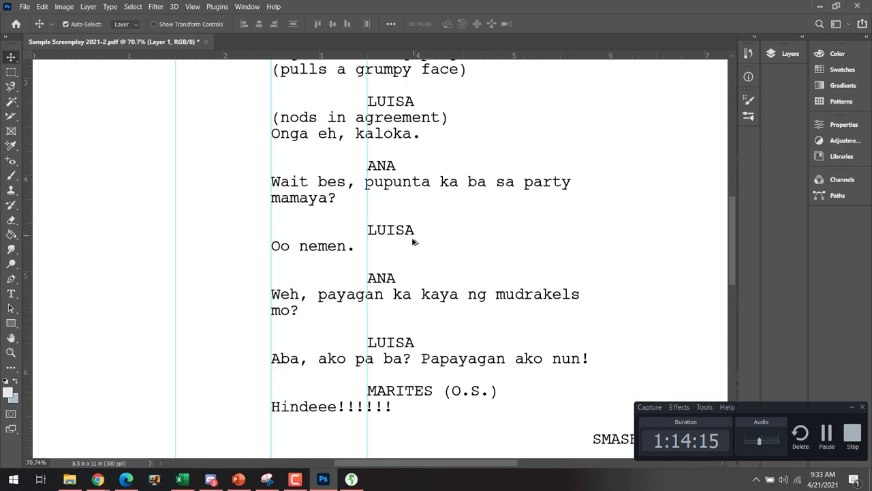
pyautogui.moveTo(413, 241); pyautogui.dragTo(362, 233)
pyautogui.moveTo(330, 143); pyautogui.dragTo(326, 194)
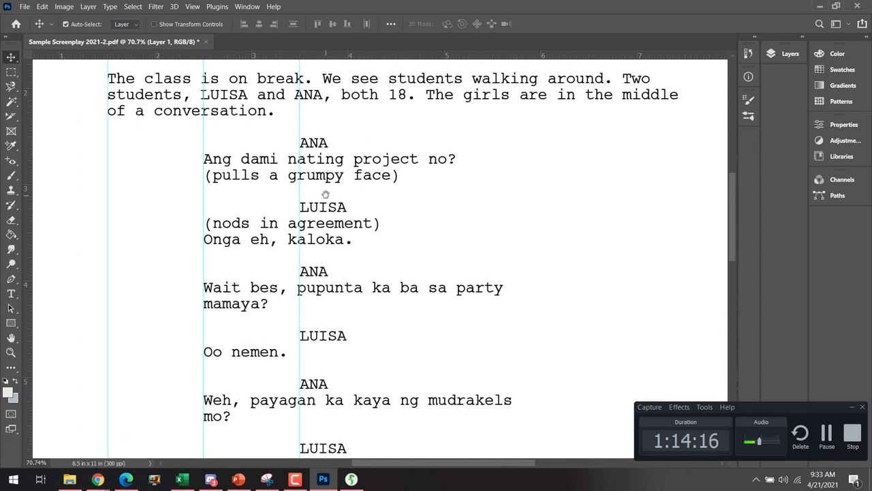
pyautogui.scroll(2, 241, 177)
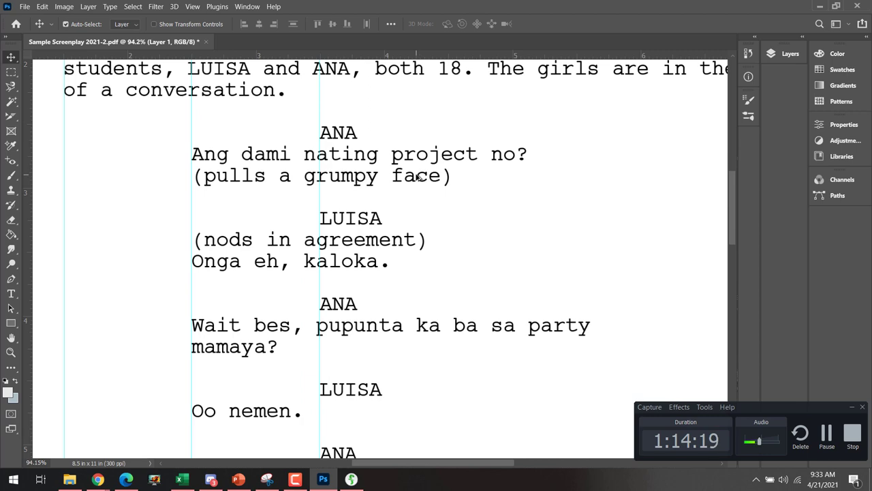
pyautogui.scroll(-2, 417, 188)
pyautogui.scroll(-3, 443, 396)
pyautogui.scroll(1, 421, 235)
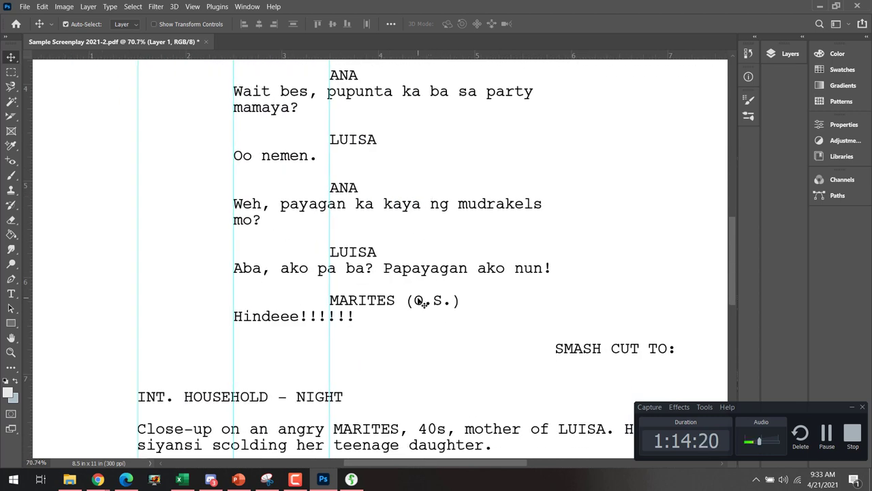
pyautogui.scroll(4, 422, 302)
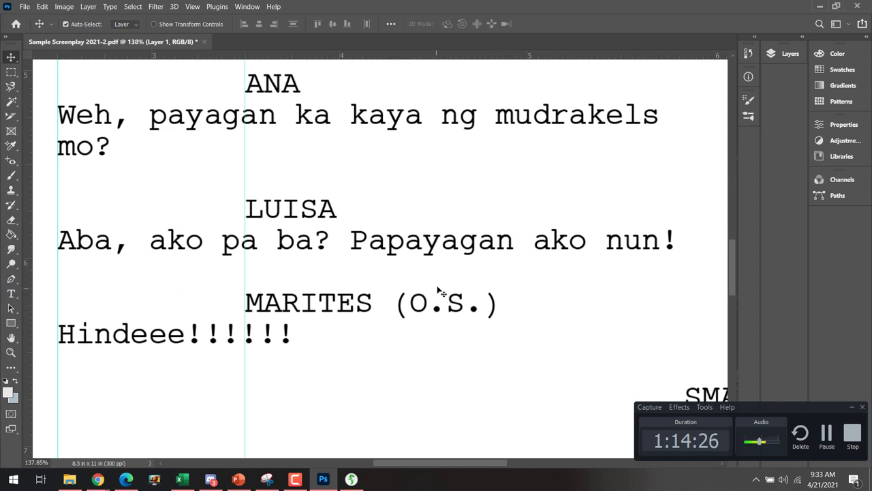
pyautogui.scroll(-2, 442, 291)
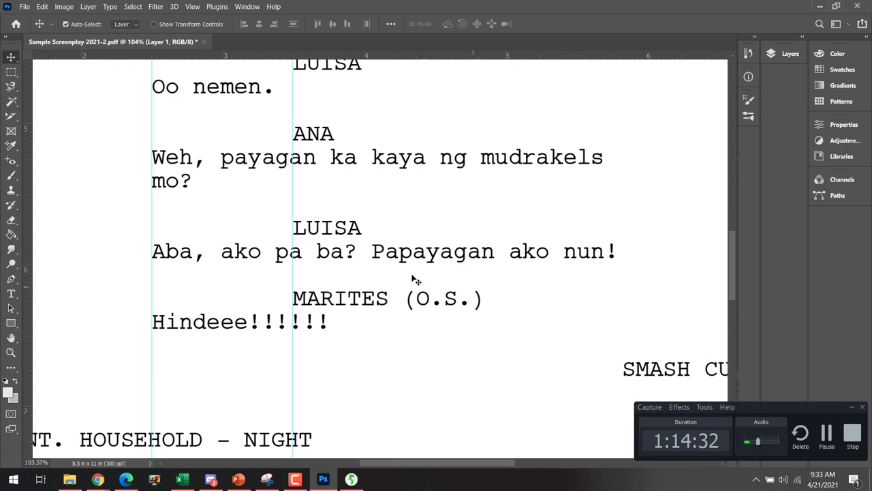
pyautogui.hotkey('alt', 'Tab')
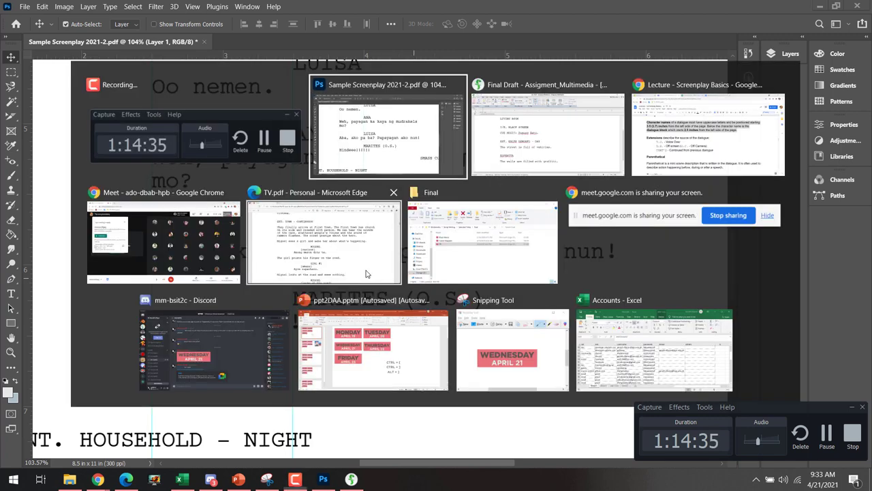
# - In Final Draft, place the cursor in the Sarah's room action paragraph and zoom the script to 235%
pyautogui.click(535, 137)
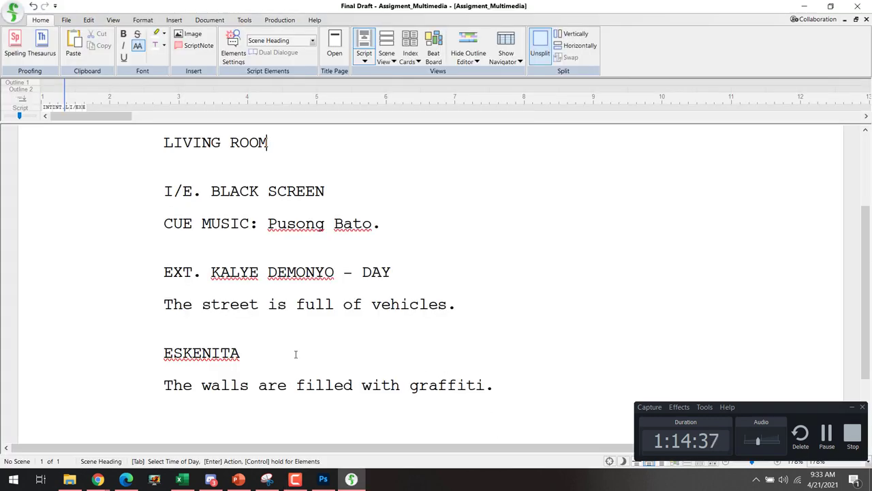
pyautogui.scroll(8, 549, 282)
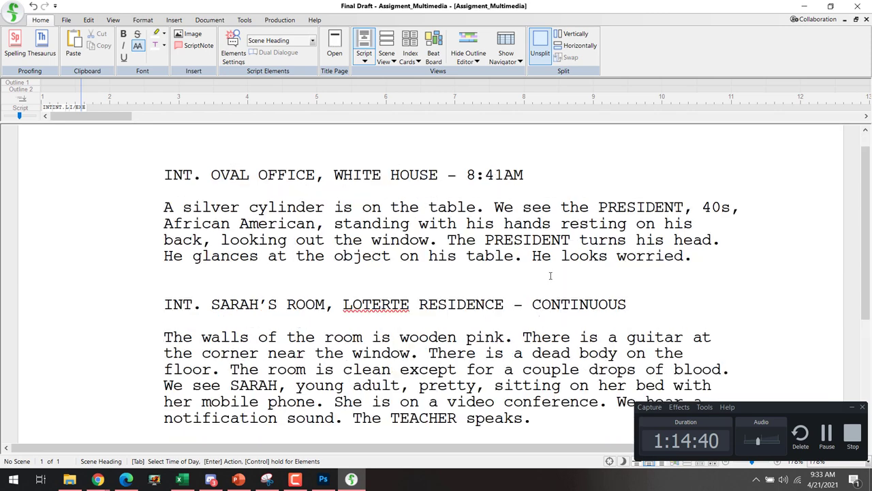
pyautogui.scroll(-3, 551, 275)
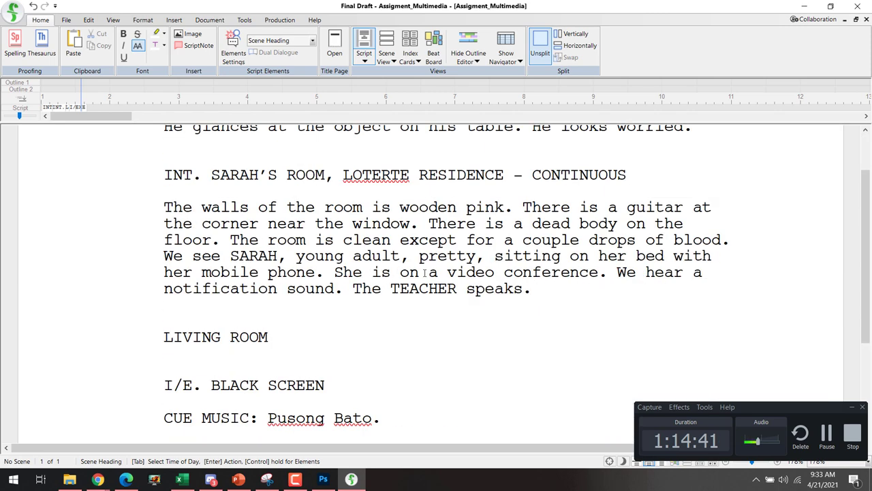
pyautogui.click(544, 303)
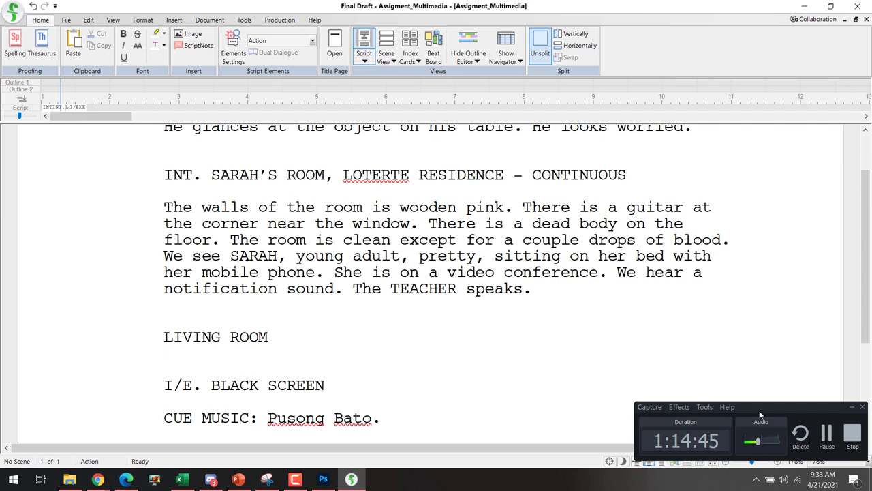
pyautogui.click(851, 407)
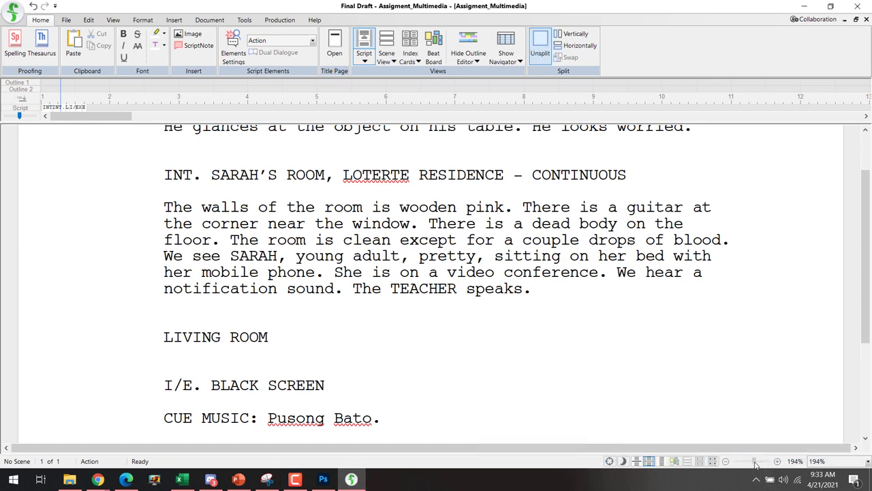
pyautogui.moveTo(752, 461); pyautogui.dragTo(757, 463)
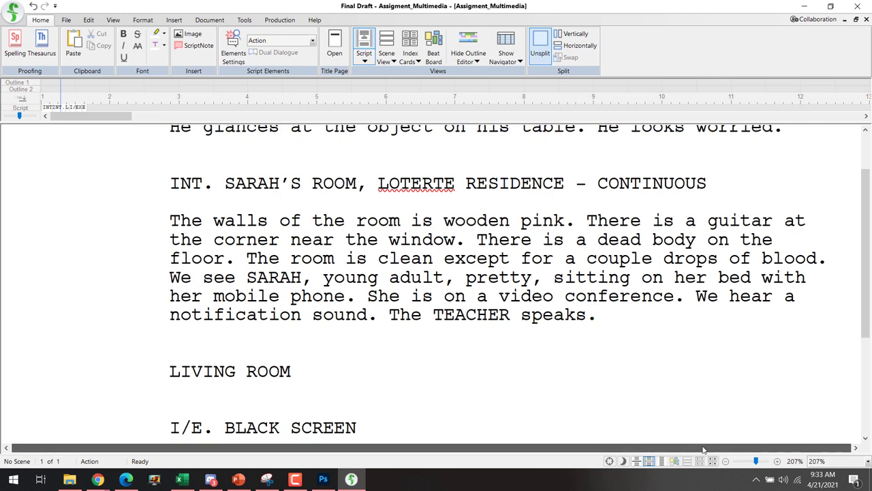
pyautogui.moveTo(756, 462); pyautogui.dragTo(760, 462)
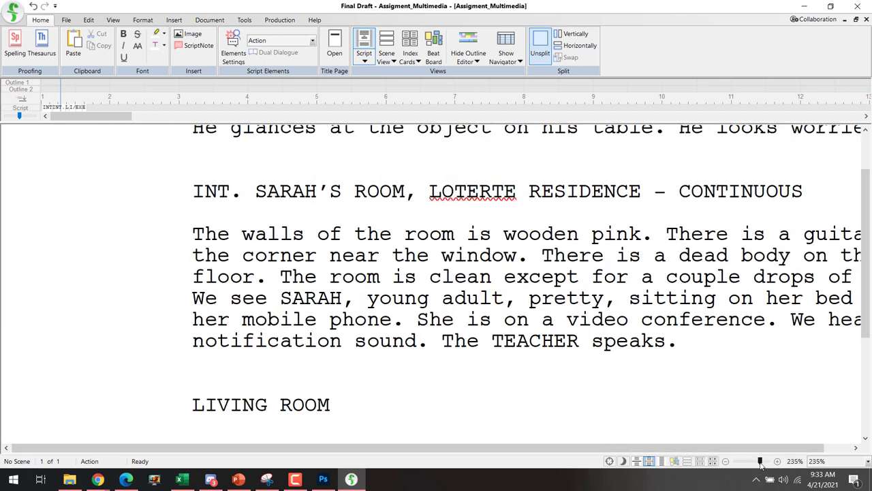
pyautogui.moveTo(687, 449); pyautogui.dragTo(749, 453)
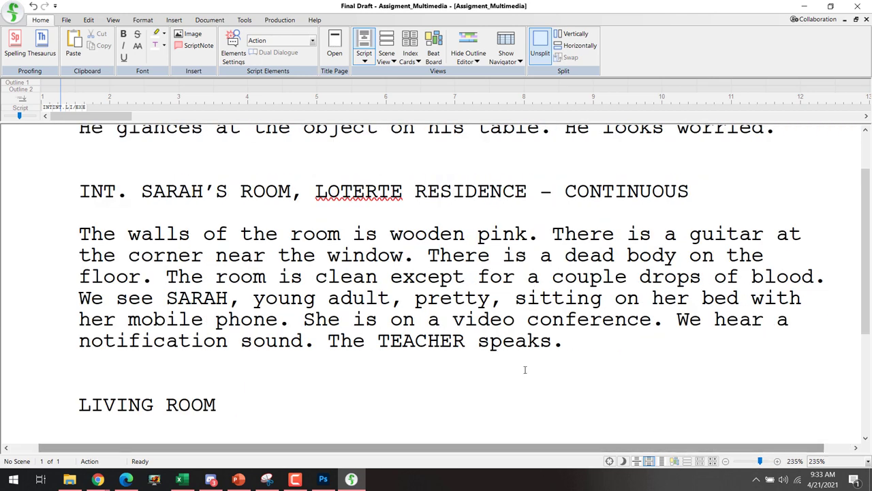
pyautogui.scroll(-3, 516, 364)
pyautogui.scroll(1, 515, 364)
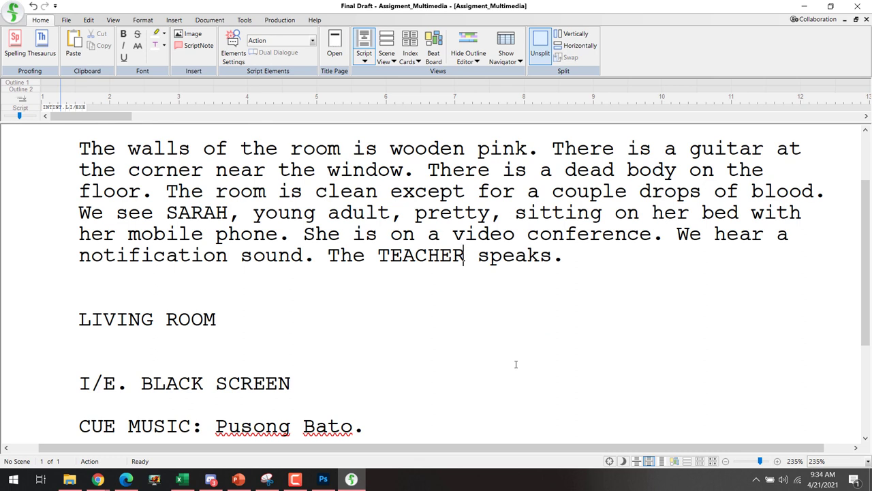
# - Describe the TEACHER in the action line as having a 'very deep and charismatic' voice
pyautogui.write(',')
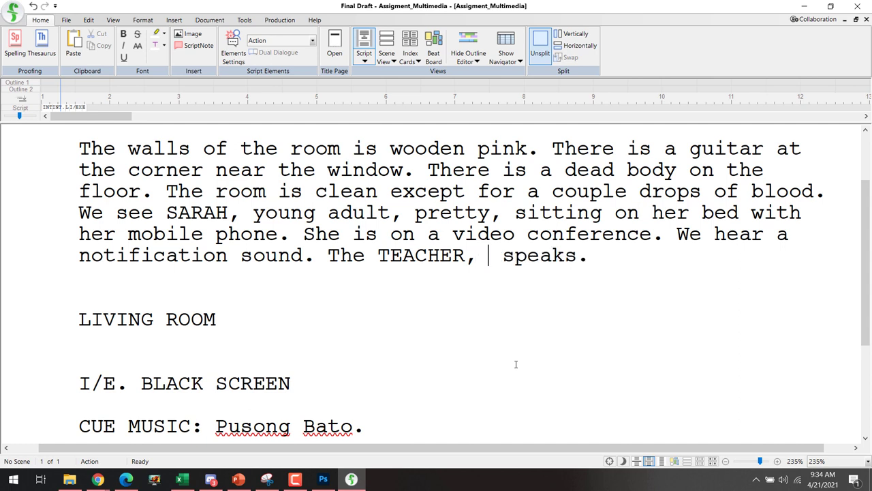
pyautogui.write(' very deep')
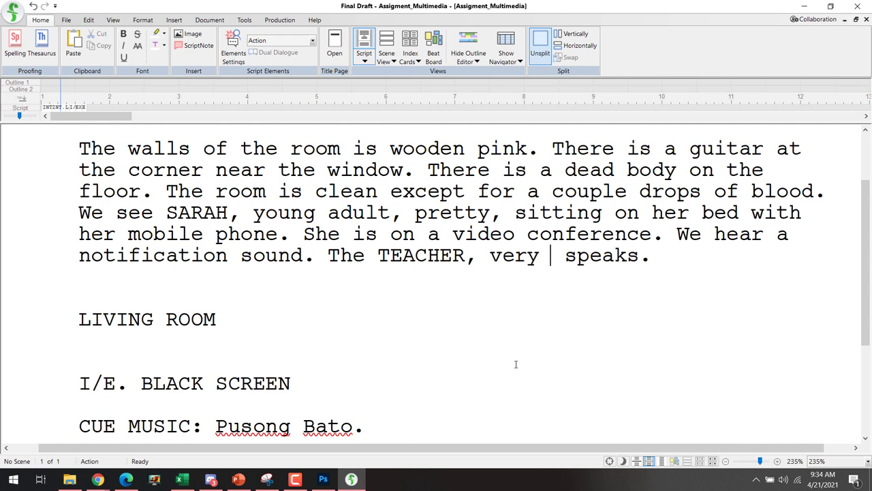
pyautogui.write(' voic')
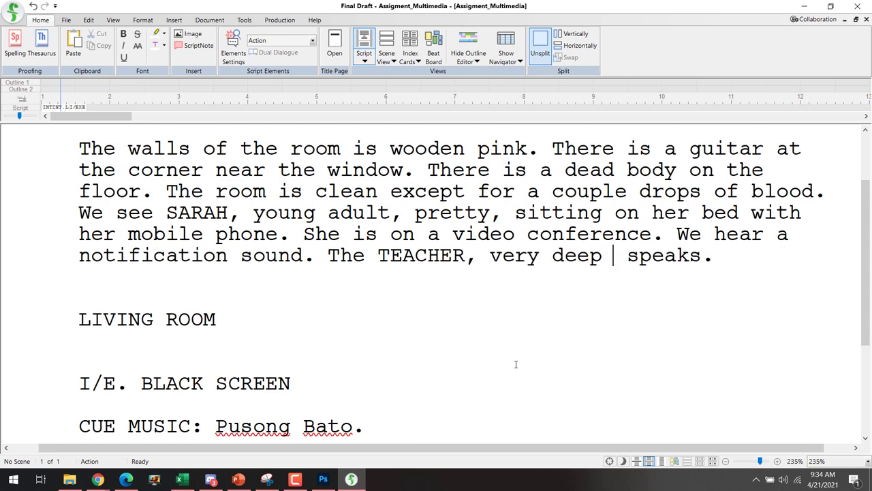
pyautogui.write('e,')
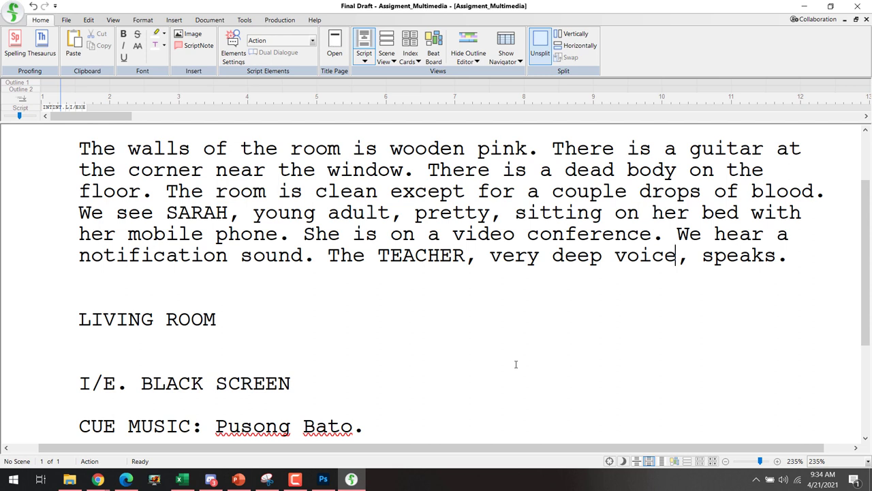
pyautogui.hotkey('ctrl', 'Left')
pyautogui.write('and charis')
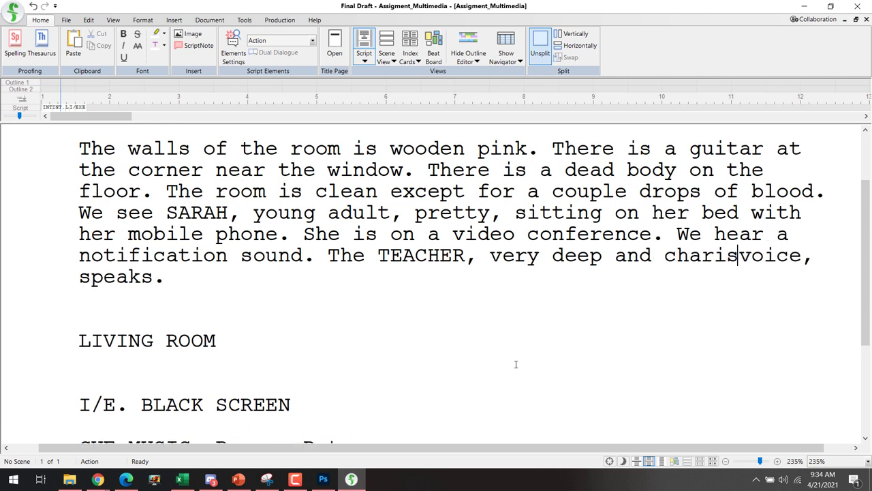
pyautogui.write('matic')
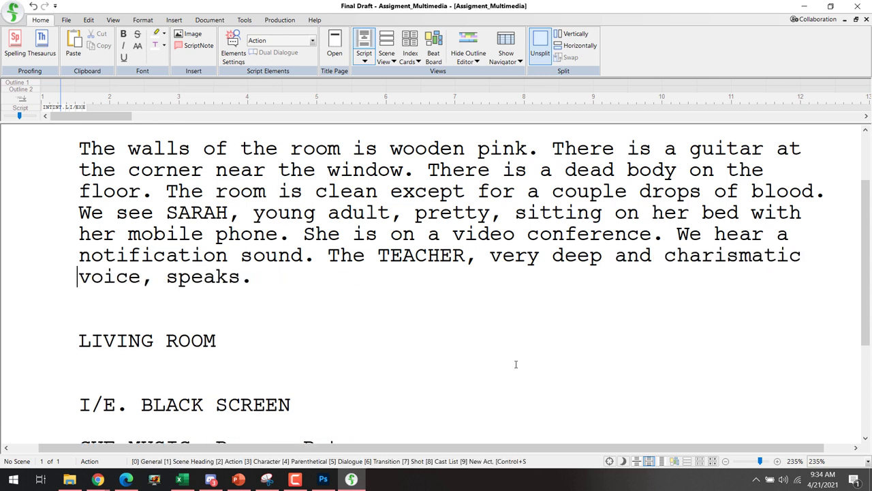
# - Try a 'girly' wording for the voice, then undo back to 'very deep and charismatic'
pyautogui.hotkey('ctrl', 'shift', 'Left')
pyautogui.hotkey('ctrl', 'shift', 'Left')
pyautogui.hotkey('ctrl', 'shift', 'Left')
pyautogui.hotkey('ctrl', 'shift', 'Left')
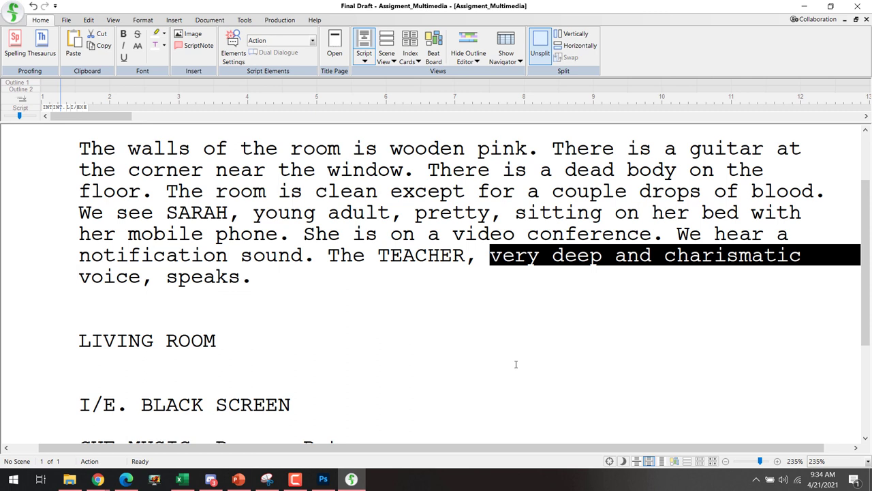
pyautogui.write('sounds lvoice, speaks.')
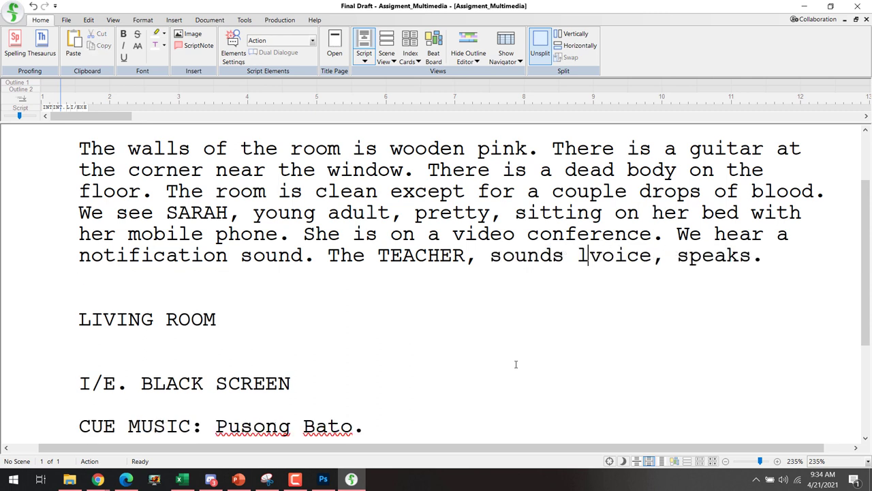
pyautogui.press('BackSpace')
pyautogui.press('BackSpace')
pyautogui.press('BackSpace')
pyautogui.press('BackSpace')
pyautogui.press('BackSpace')
pyautogui.press('BackSpace')
pyautogui.press('BackSpace')
pyautogui.press('BackSpace')
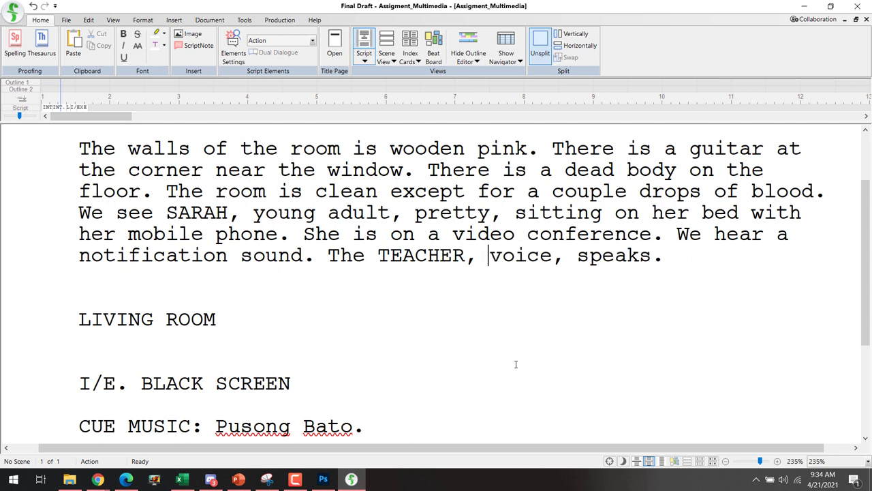
pyautogui.write('girly')
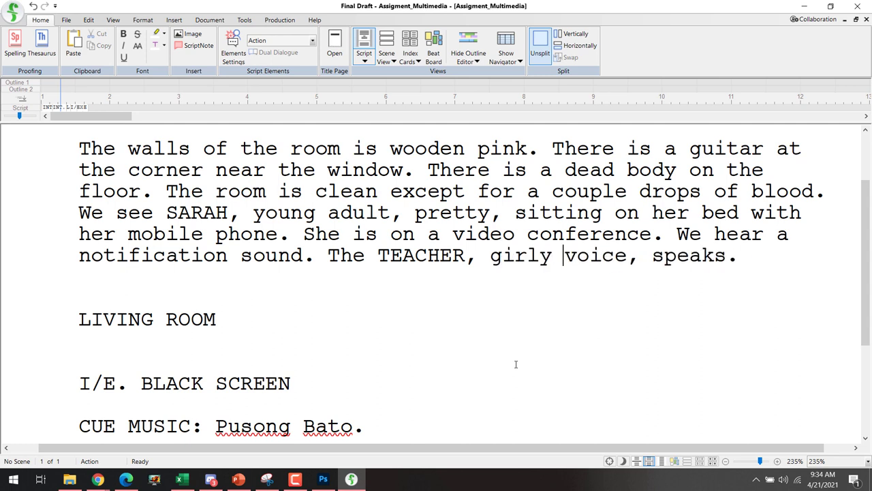
pyautogui.hotkey('ctrl', 'Left')
pyautogui.hotkey('ctrl', 'shift', 'Right')
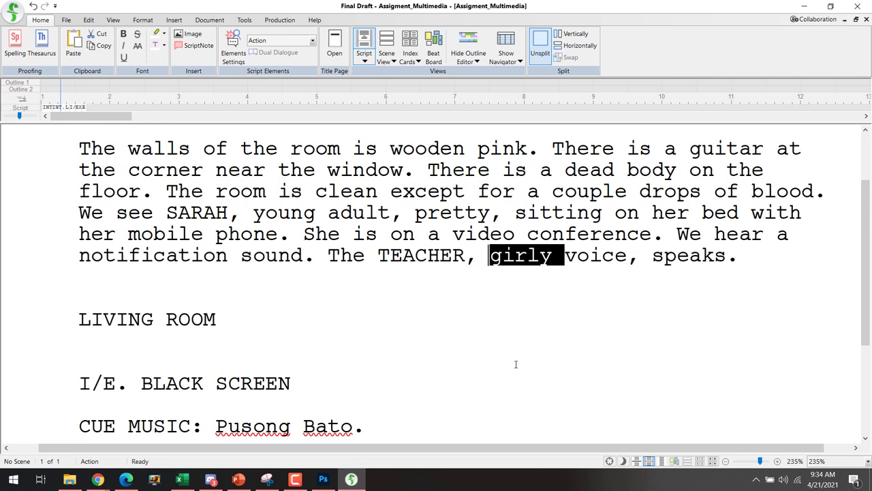
pyautogui.press('Delete')
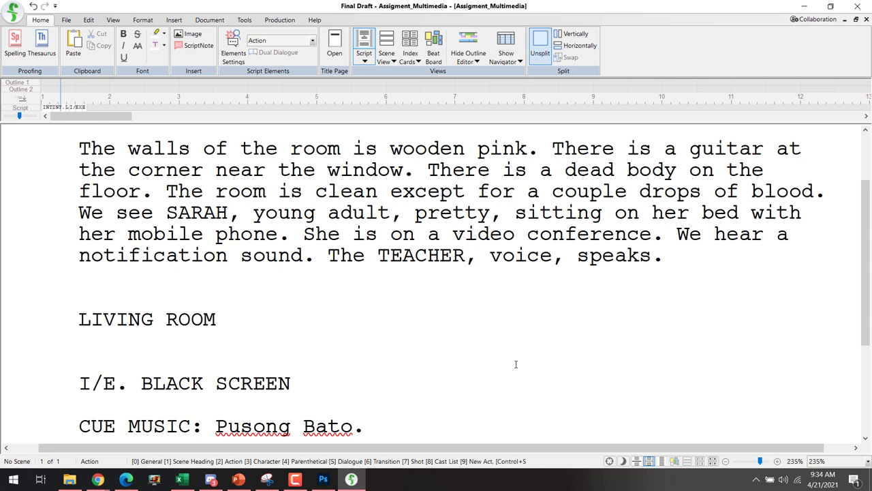
pyautogui.hotkey('ctrl', 'z')
pyautogui.hotkey('ctrl', 'z')
pyautogui.hotkey('ctrl', 'z')
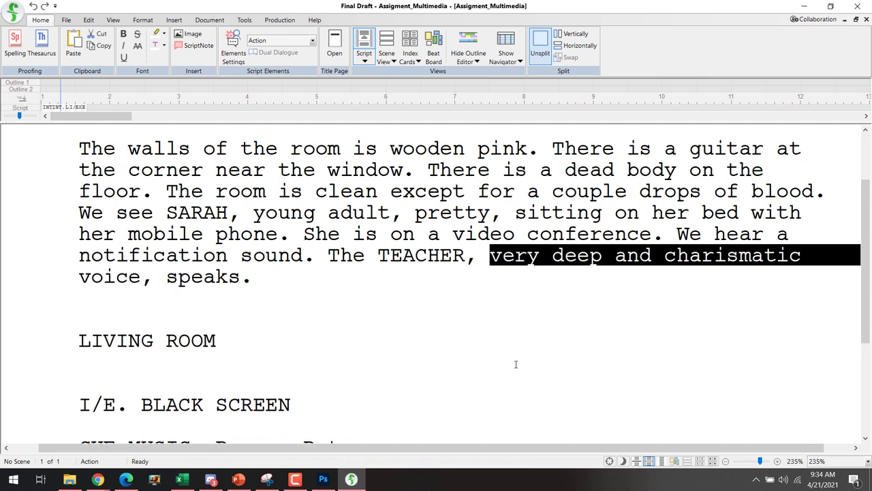
pyautogui.click(516, 364)
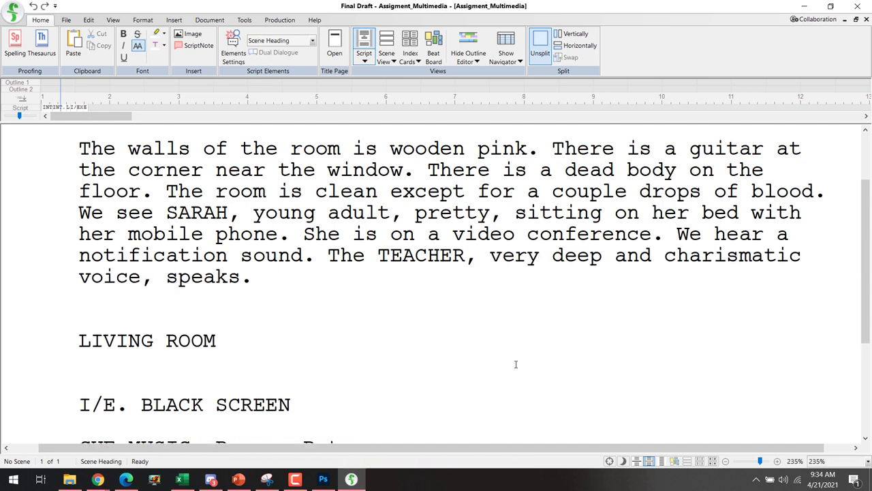
# - Add a Character element reading TEACHER below the action line
pyautogui.click(330, 274)
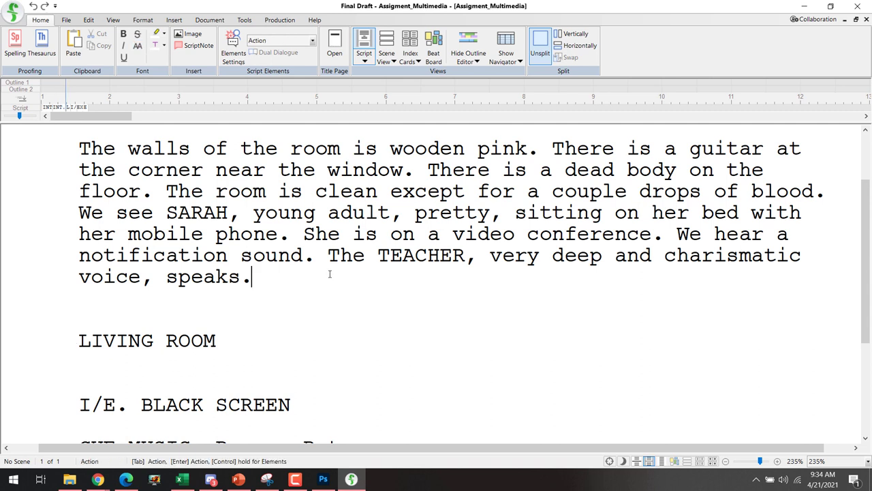
pyautogui.press('Return')
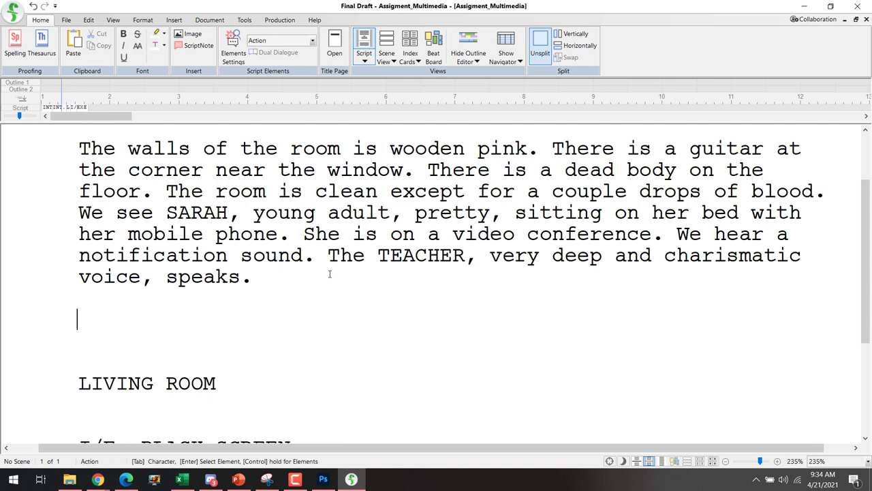
pyautogui.press('Return')
pyautogui.press('d')
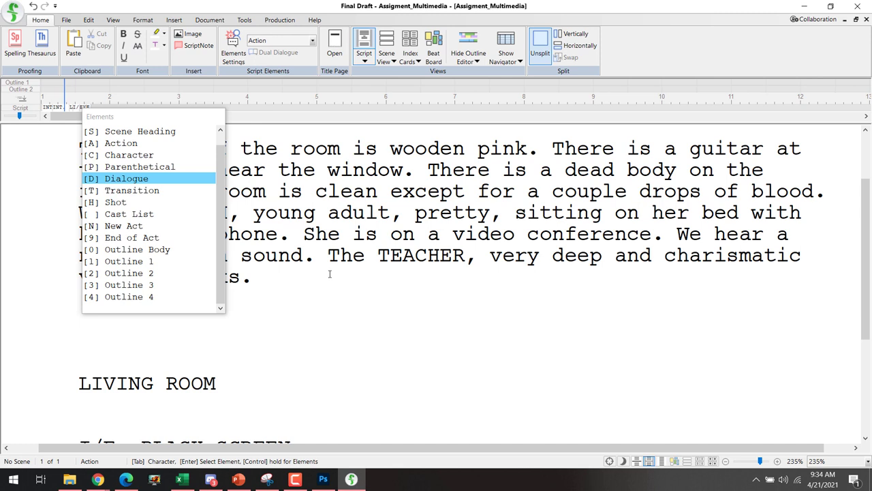
pyautogui.press('Return')
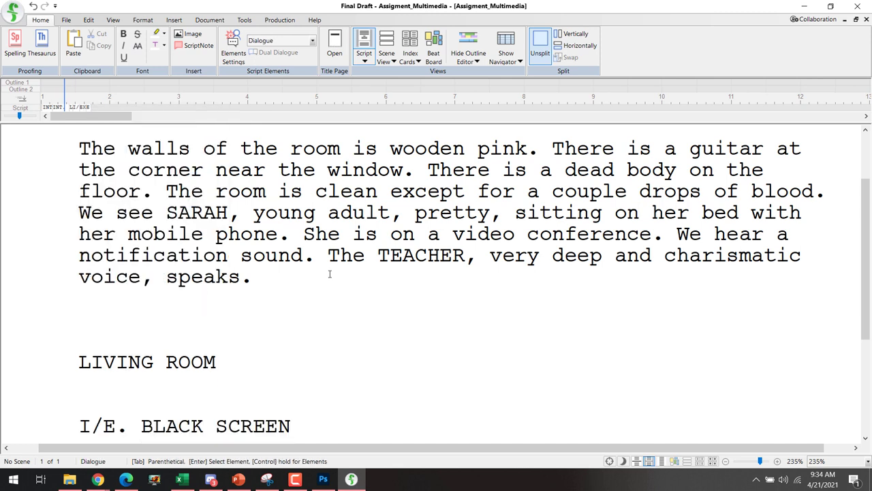
pyautogui.press('BackSpace')
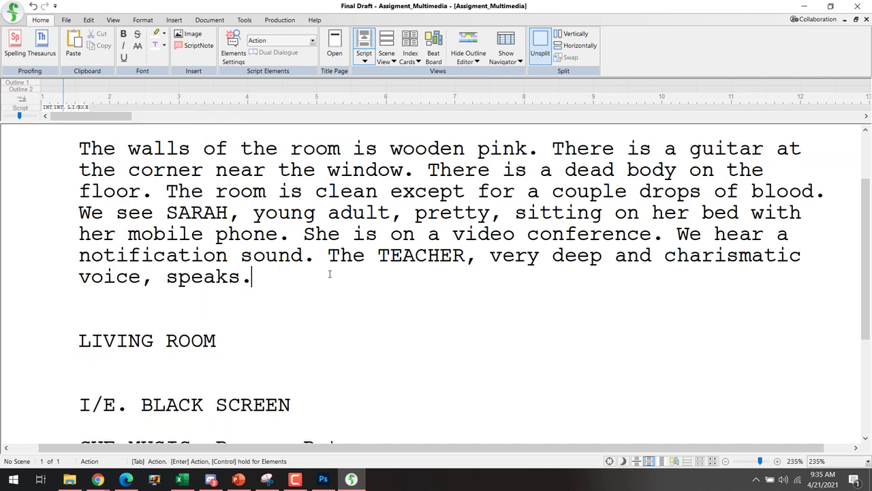
pyautogui.press('Return')
pyautogui.press('Return')
pyautogui.press('c')
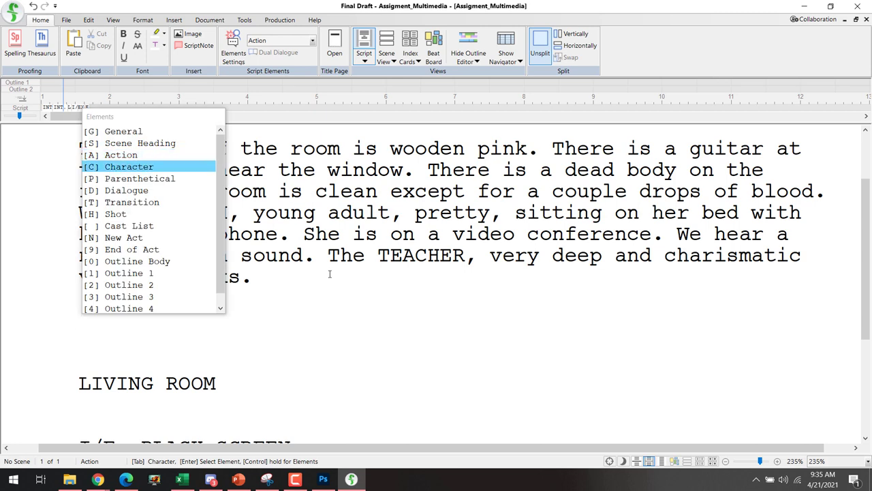
pyautogui.press('Return')
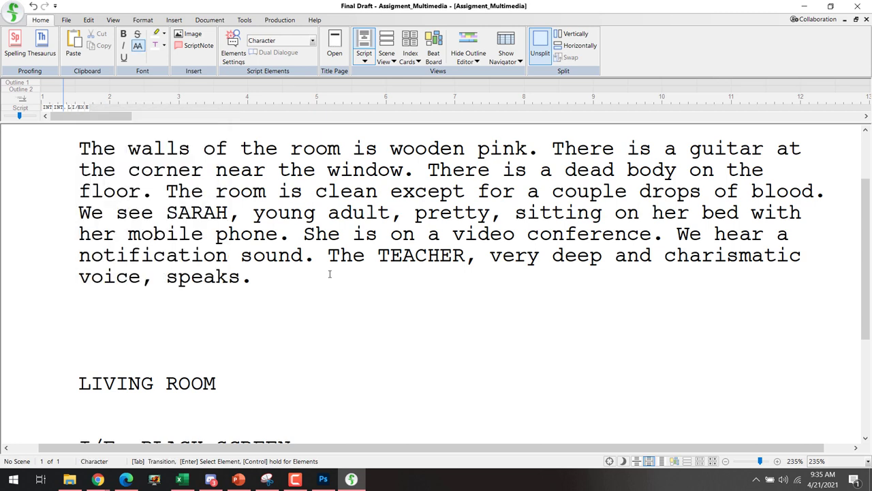
pyautogui.write('TEACHER')
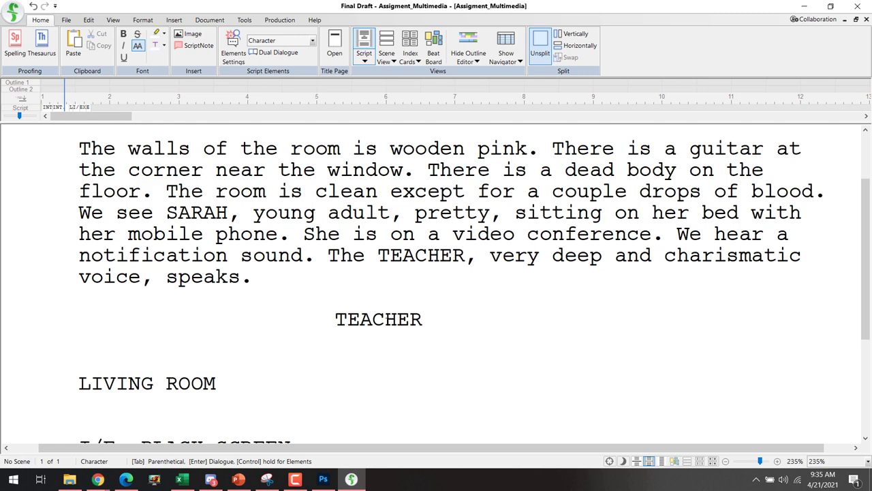
pyautogui.scroll(-1, 437, 294)
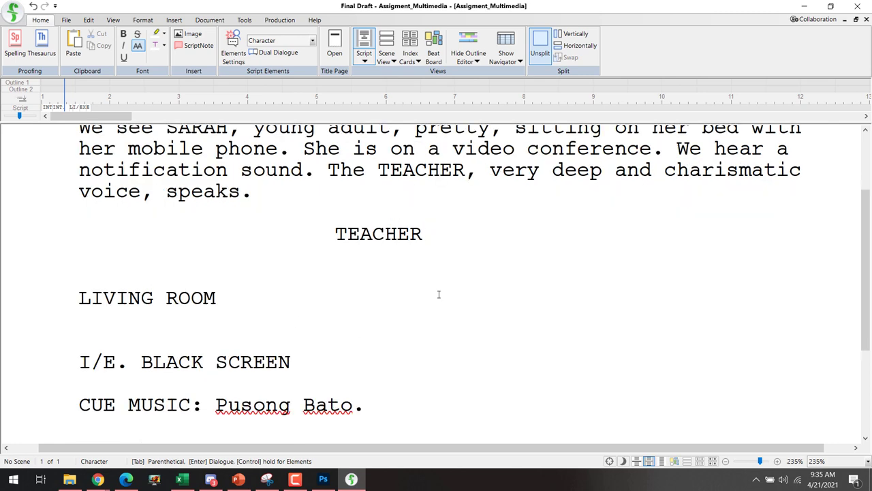
# - Give TEACHER the dialogue line 'Loterte, are you there?'
pyautogui.press('Return')
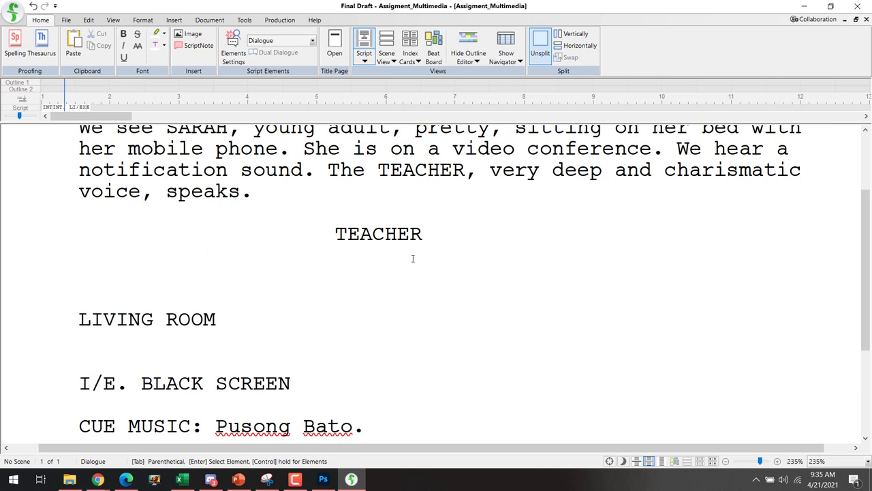
pyautogui.write('Lor')
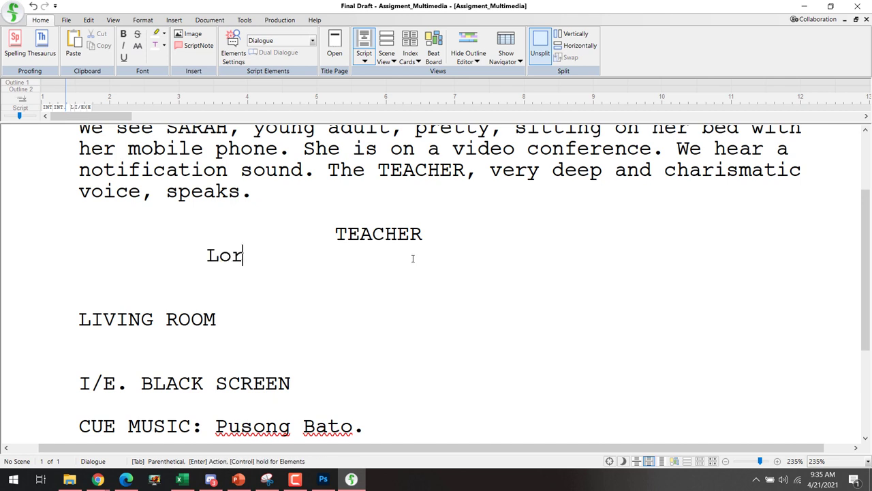
pyautogui.press('BackSpace')
pyautogui.write('terte, are y')
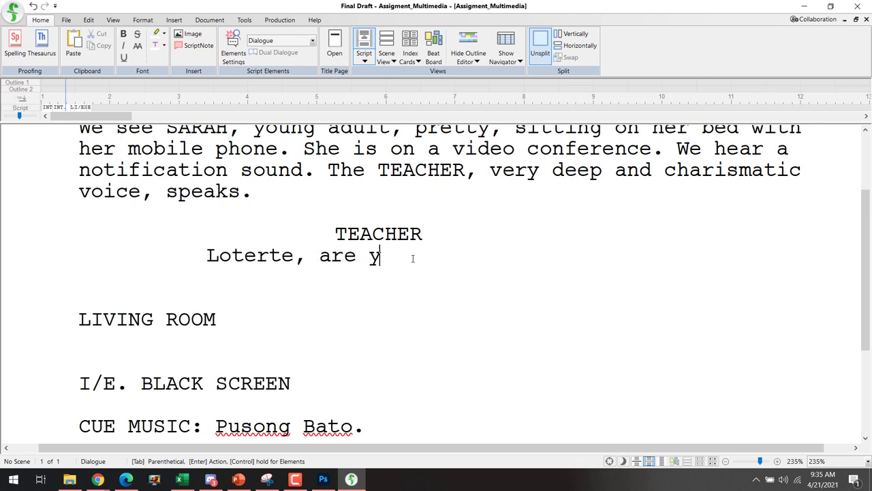
pyautogui.write('ou there?')
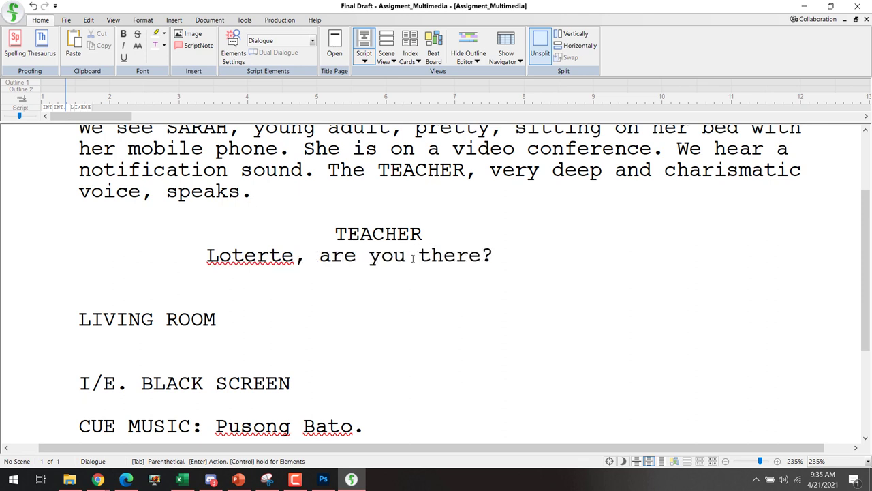
# - Type an opening parenthesis after TEACHER to bring up the SmartType extension list
pyautogui.press('Up')
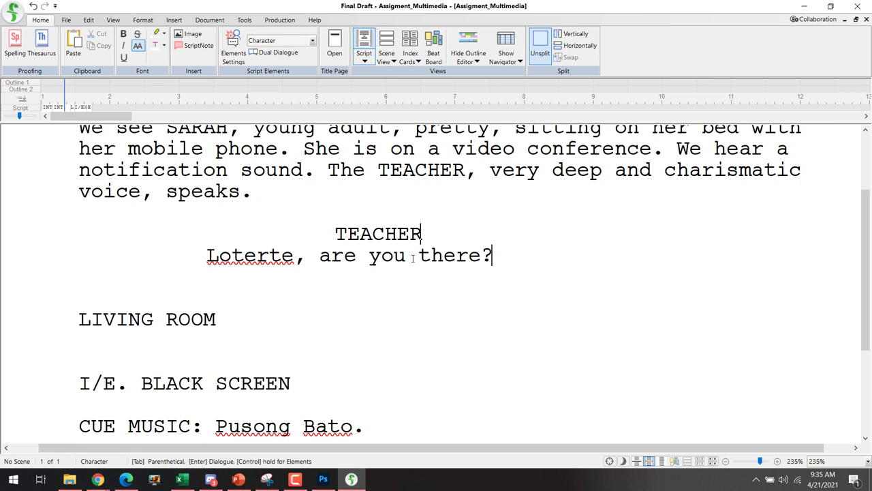
pyautogui.write('9')
pyautogui.press('BackSpace')
pyautogui.write('9')
pyautogui.press('BackSpace')
pyautogui.write('(')
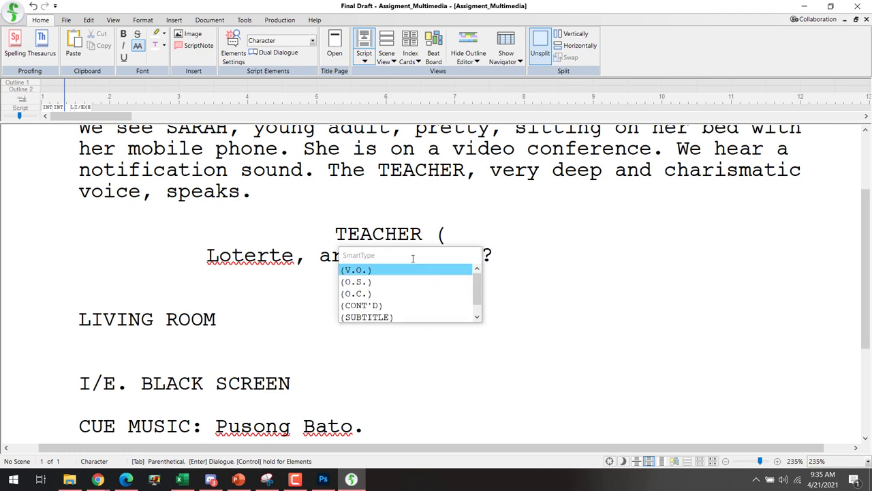
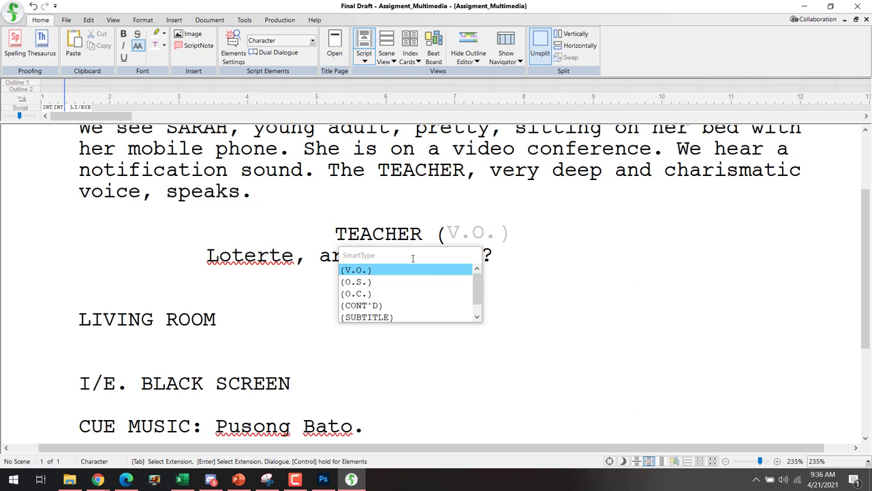
# - Give the teacher's line the (O.S.) extension
pyautogui.press('Down')
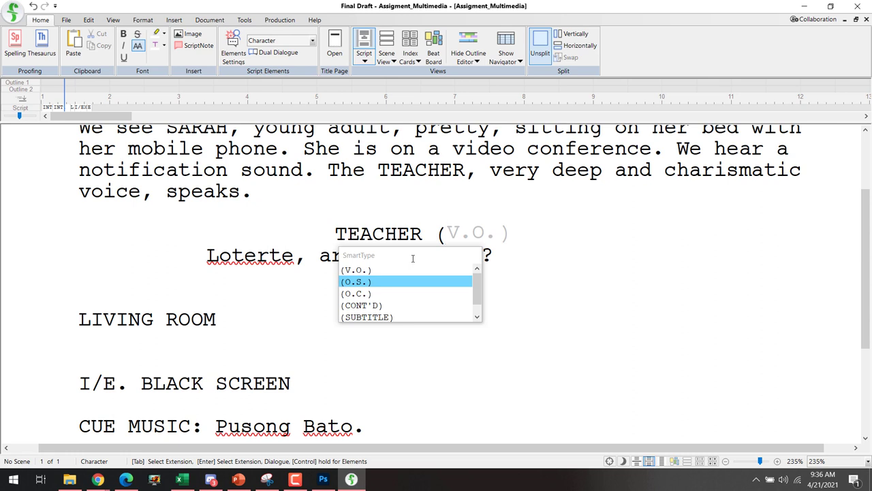
pyautogui.press('Down')
pyautogui.press('Up')
pyautogui.press('Return')
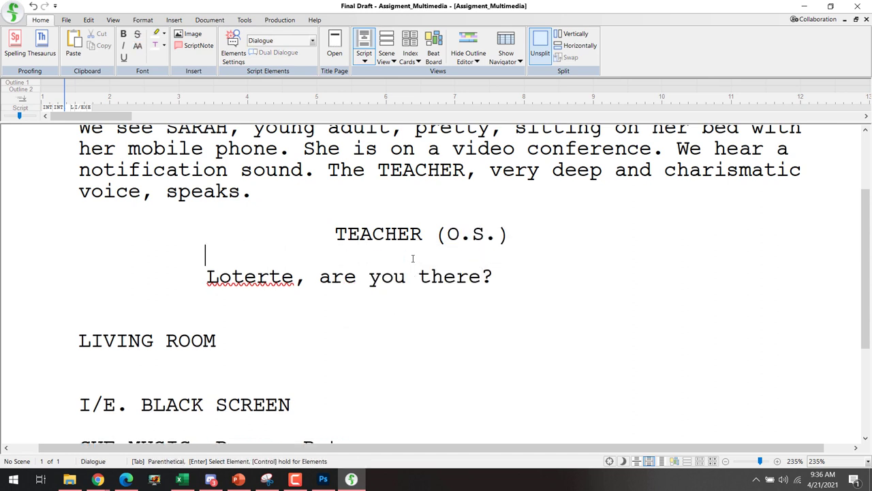
pyautogui.press('BackSpace')
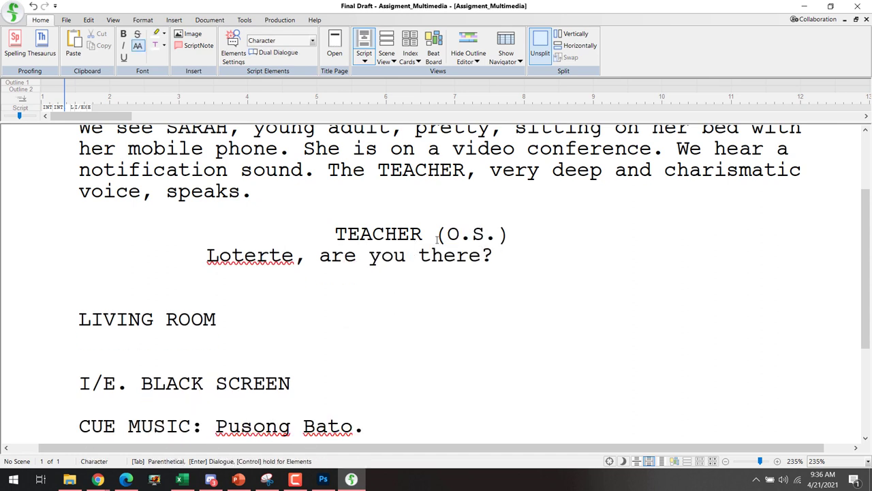
# - Add a SARAH character cue after the teacher's question, leaving an empty action line
pyautogui.click(528, 260)
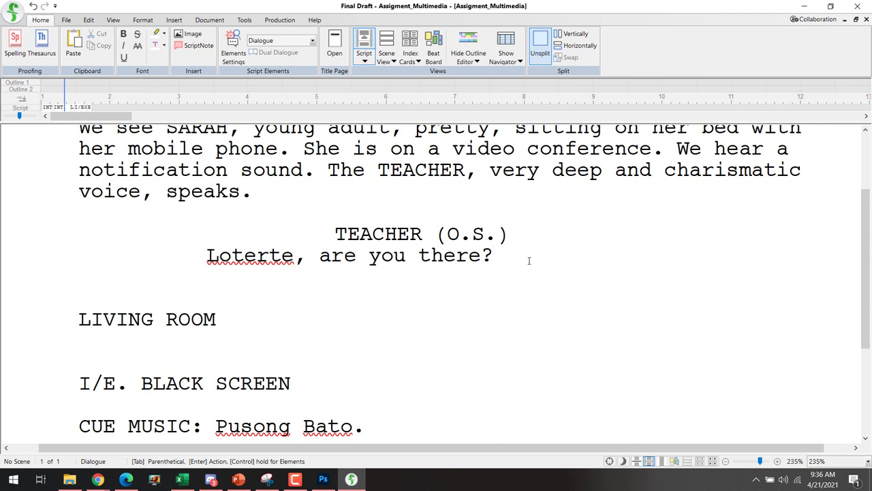
pyautogui.press('Return')
pyautogui.press('Return')
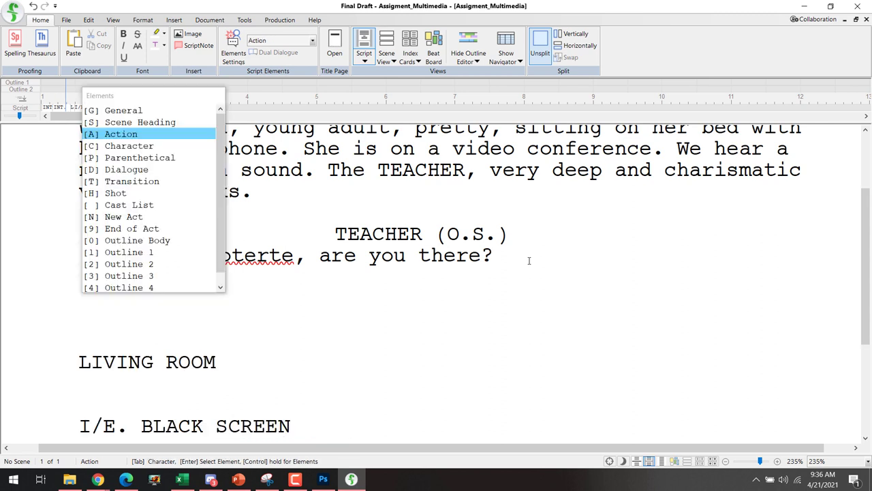
pyautogui.press('Return')
pyautogui.press('Return')
pyautogui.press('Down')
pyautogui.press('Return')
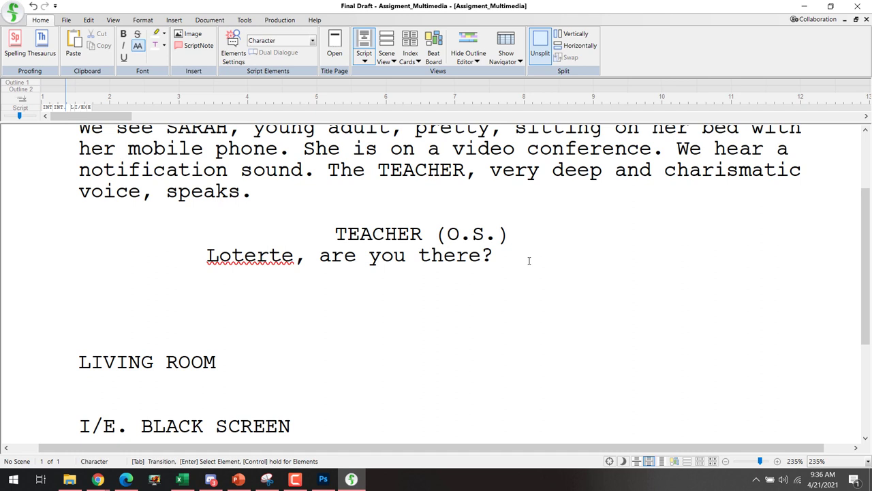
pyautogui.write('SARAH')
pyautogui.press('Return')
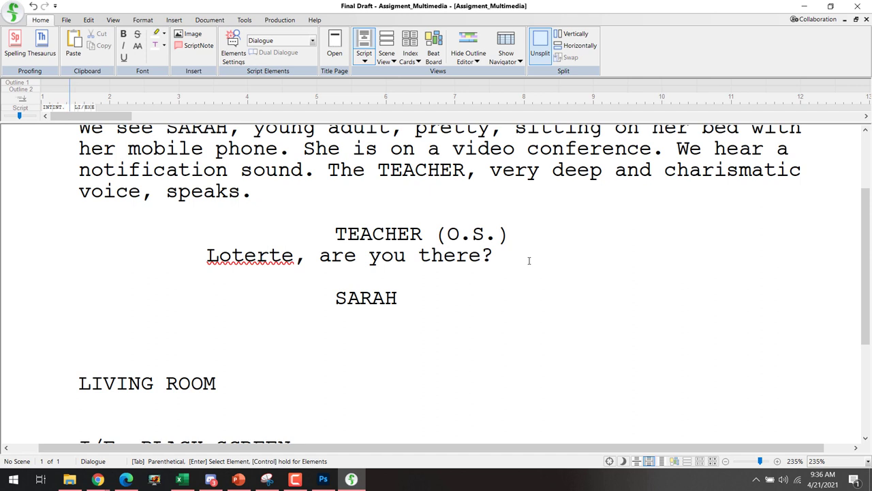
pyautogui.press('BackSpace')
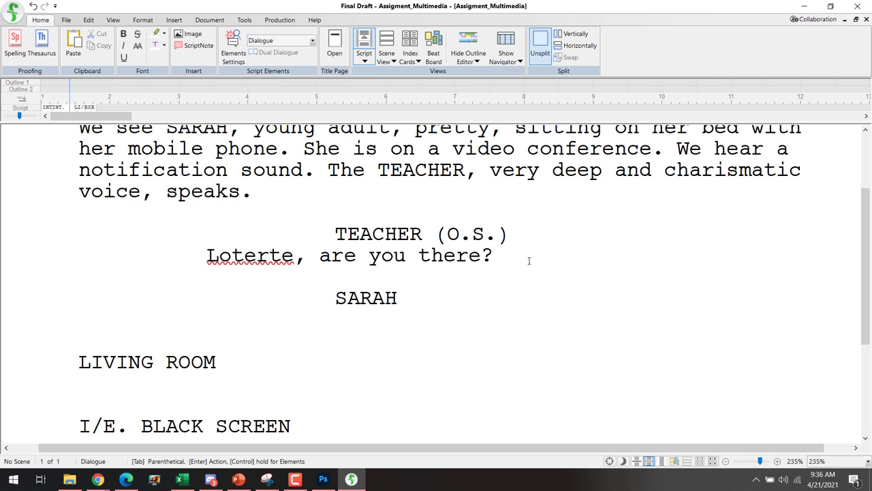
pyautogui.press('Return')
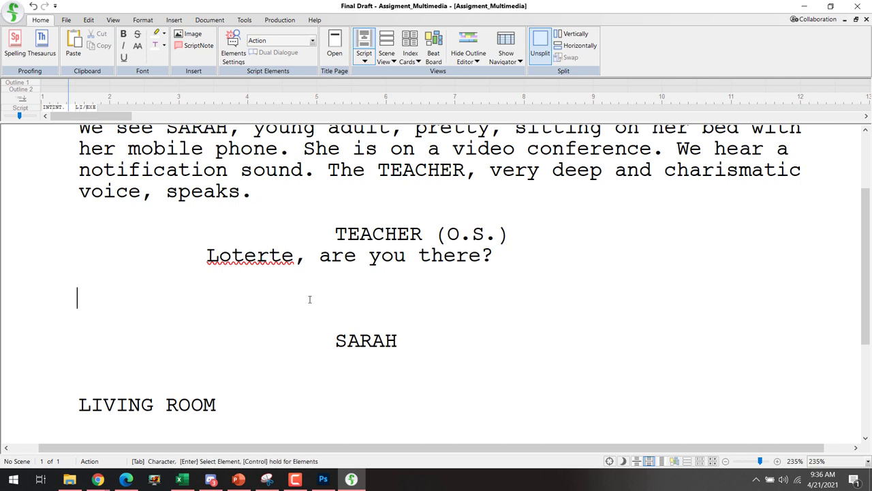
# - Type the action line 'No one answers.' and delete the SARAH cue
pyautogui.write('No one ansers')
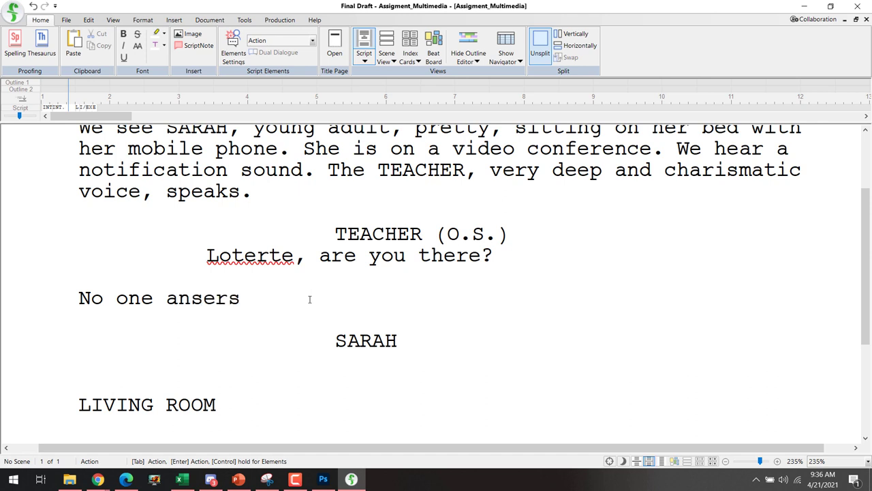
pyautogui.press('BackSpace')
pyautogui.press('BackSpace')
pyautogui.write('wers')
pyautogui.click(411, 333)
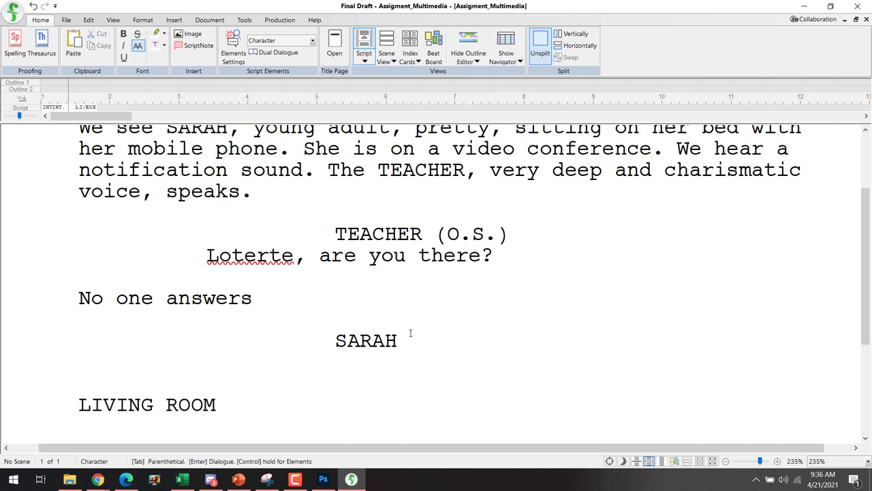
pyautogui.hotkey('shift', 'Home')
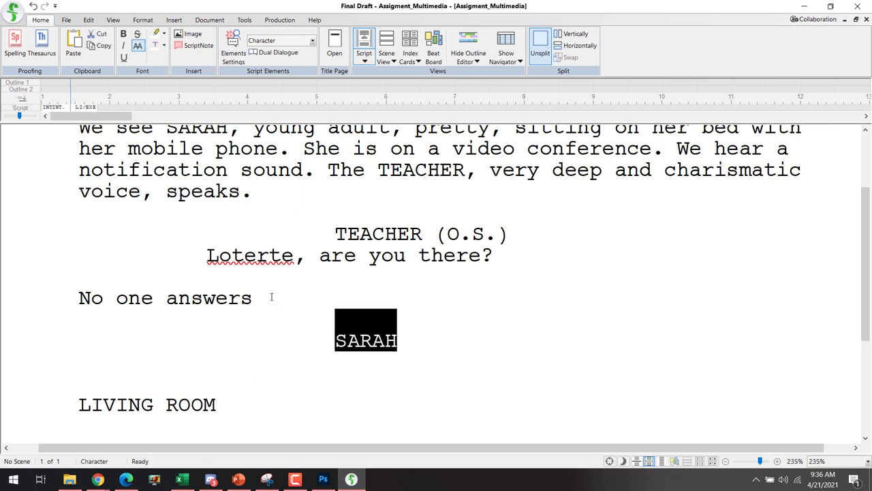
pyautogui.press('BackSpace')
pyautogui.press('BackSpace')
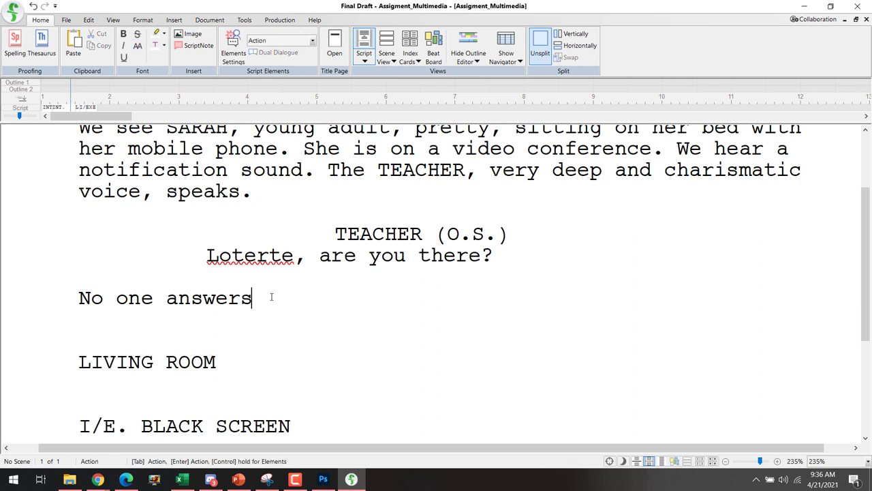
pyautogui.write('.')
# - Add a TEACHER cue with the dialogue 'Nandyan ka ba?'
pyautogui.press('Return')
pyautogui.press('Return')
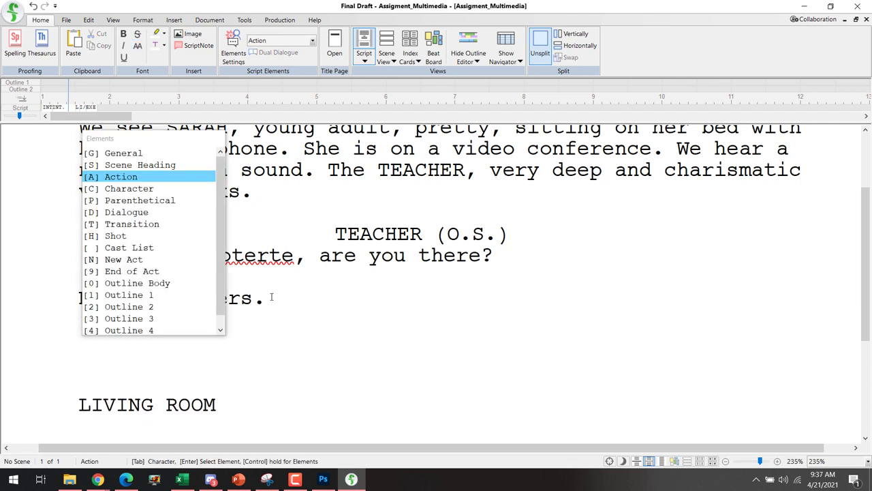
pyautogui.press('Down')
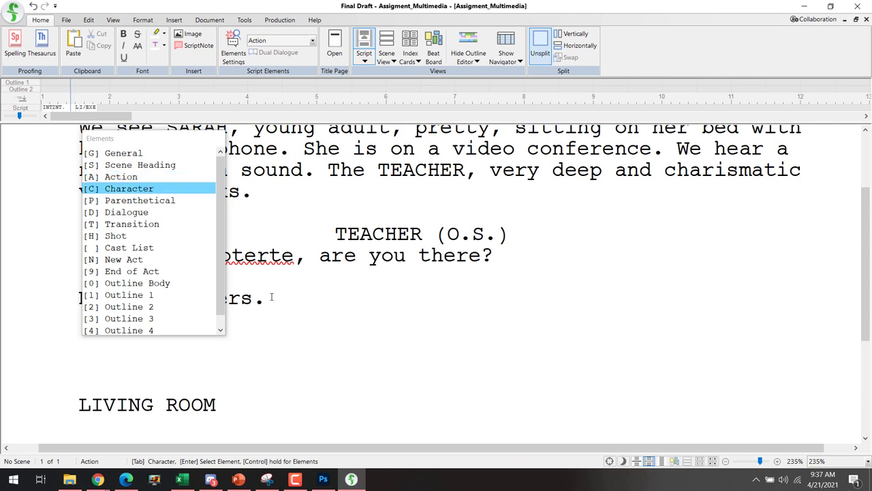
pyautogui.press('Return')
pyautogui.write('TEA')
pyautogui.press('Return')
pyautogui.press('Return')
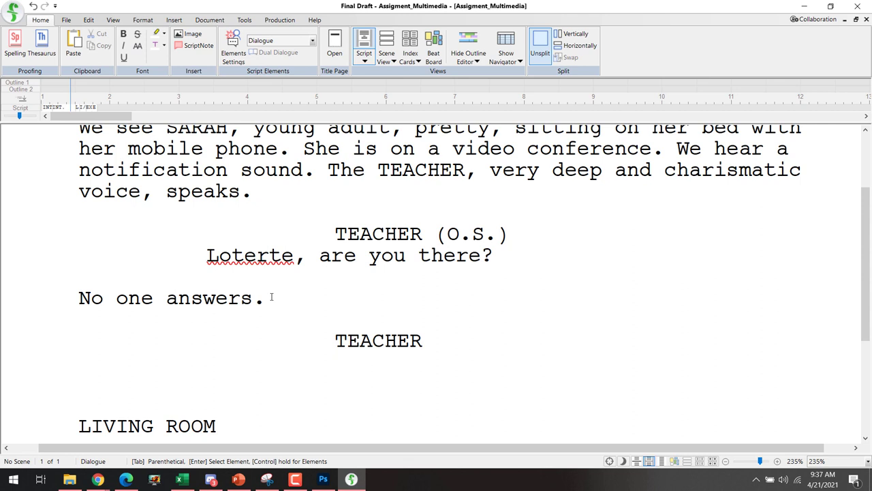
pyautogui.write('Nandiyan')
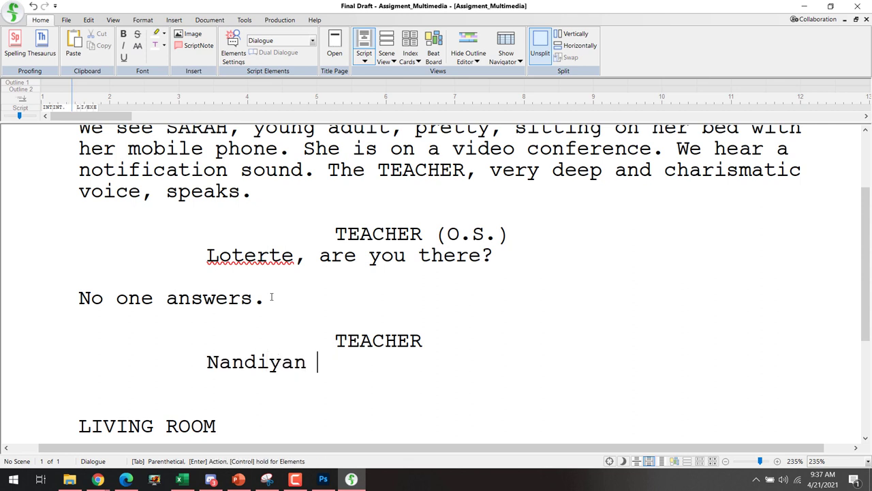
pyautogui.press('BackSpace')
pyautogui.press('BackSpace')
pyautogui.press('BackSpace')
pyautogui.press('BackSpace')
pyautogui.press('BackSpace')
pyautogui.write('yan ka b')
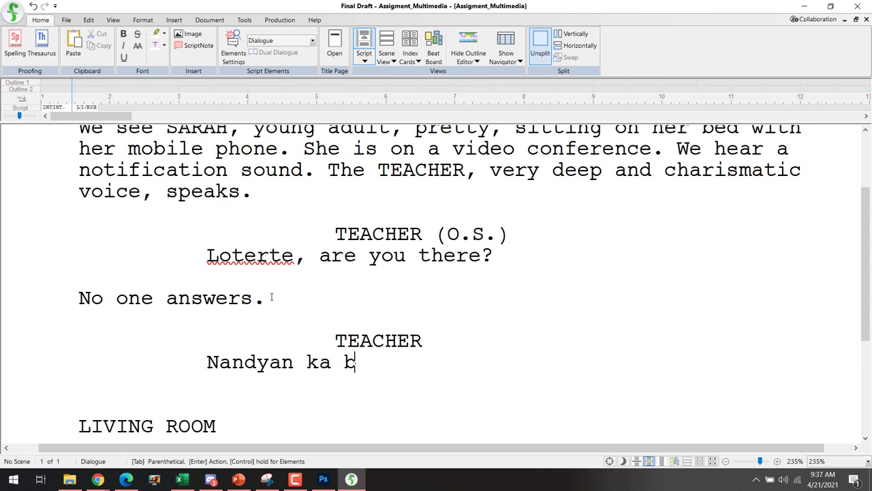
pyautogui.write('a??')
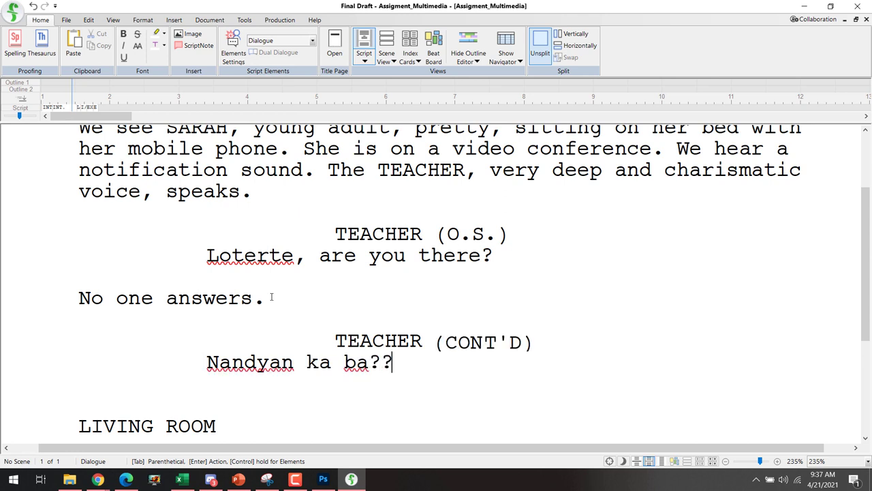
pyautogui.press('BackSpace')
# - Remove the (CONT'D) extension from TEACHER and start a new line after 'Nandyan ka ba?'
pyautogui.click(430, 344)
pyautogui.keyDown('shift'); pyautogui.click(532, 342); pyautogui.keyUp('shift')
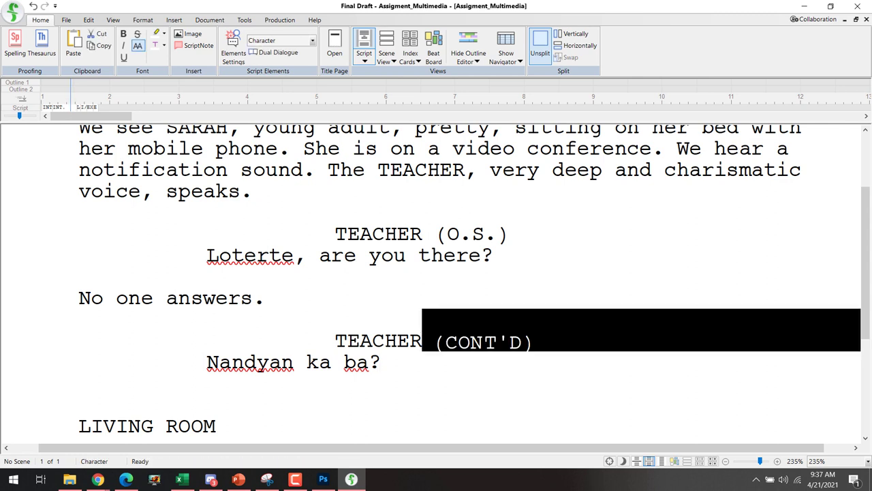
pyautogui.moveTo(331, 227); pyautogui.dragTo(390, 320)
pyautogui.click(336, 332)
pyautogui.keyDown('shift'); pyautogui.click(400, 357); pyautogui.keyUp('shift')
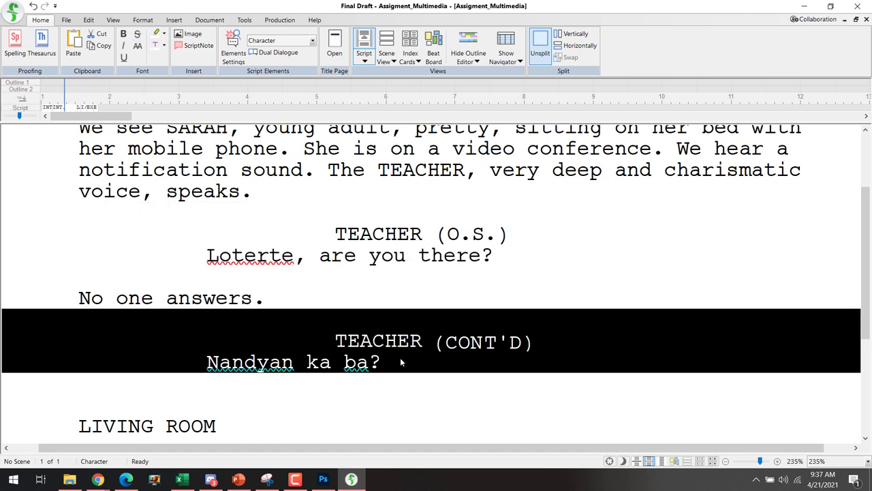
pyautogui.click(274, 297)
pyautogui.keyDown('shift'); pyautogui.click(96, 289); pyautogui.keyUp('shift')
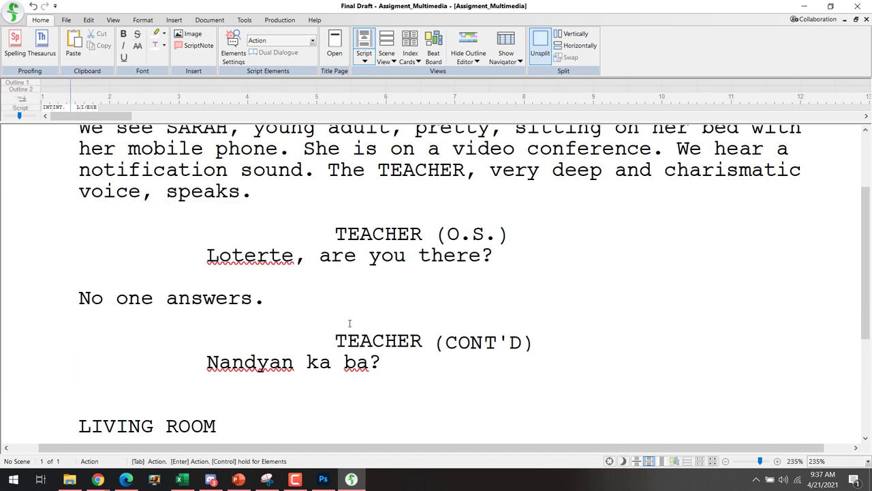
pyautogui.moveTo(564, 349); pyautogui.dragTo(423, 342)
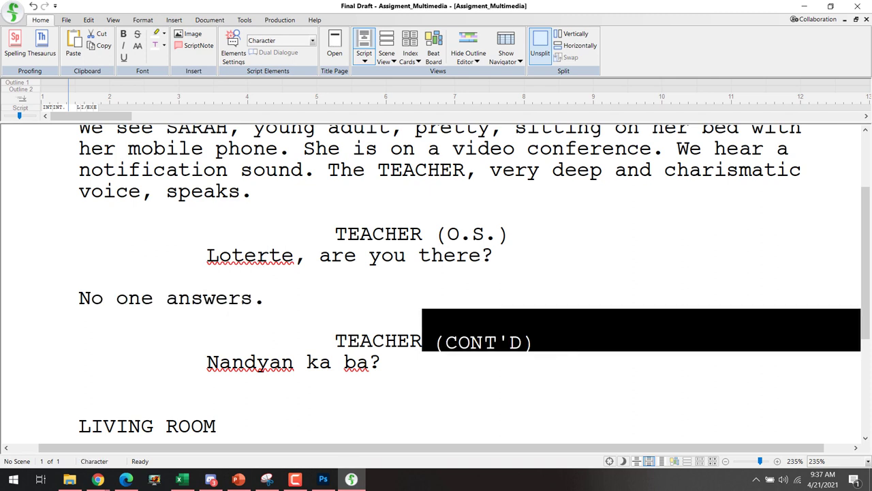
pyautogui.click(507, 365)
pyautogui.press('Return')
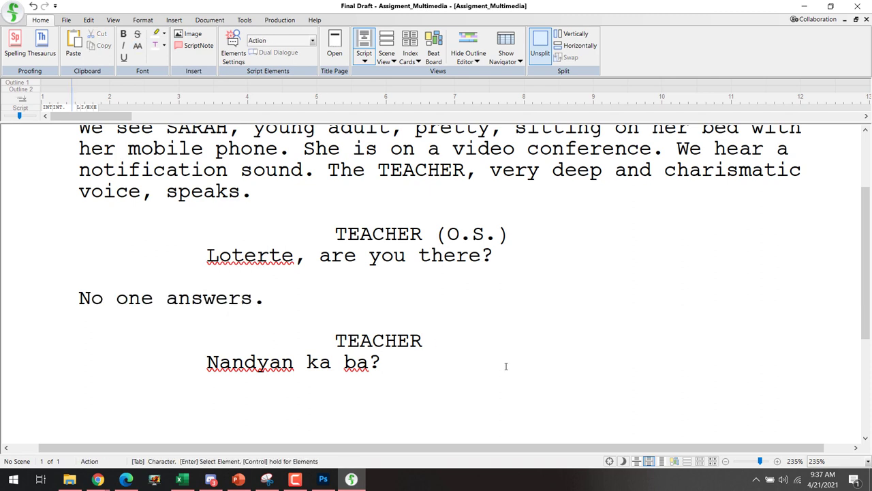
pyautogui.press('Return')
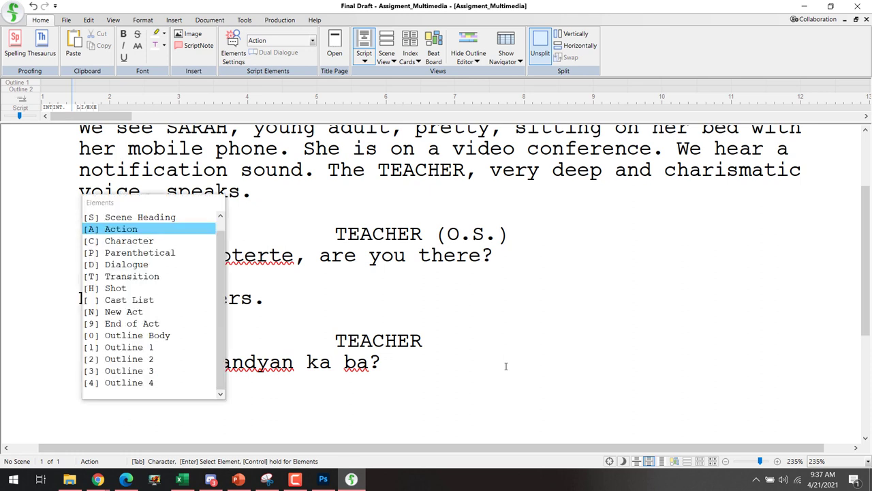
# - Add a SARAH character cue below the teacher's question
pyautogui.press('Down')
pyautogui.press('Return')
pyautogui.write('SARAH')
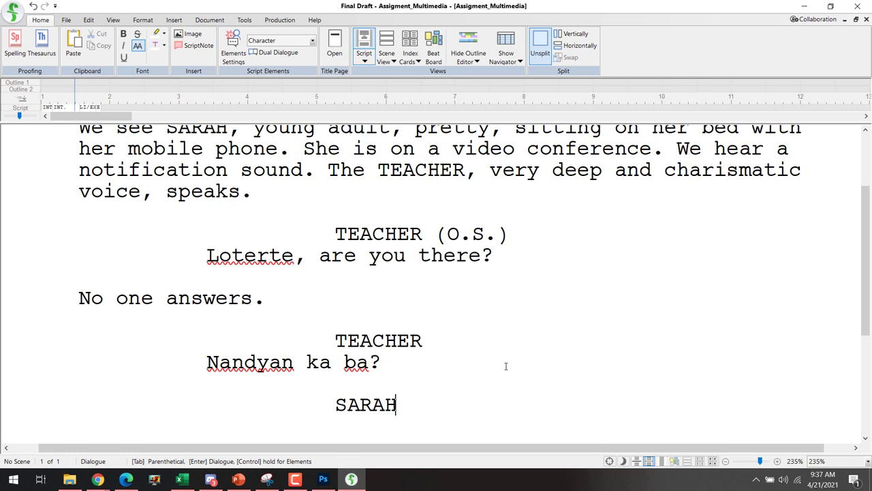
pyautogui.press('Return')
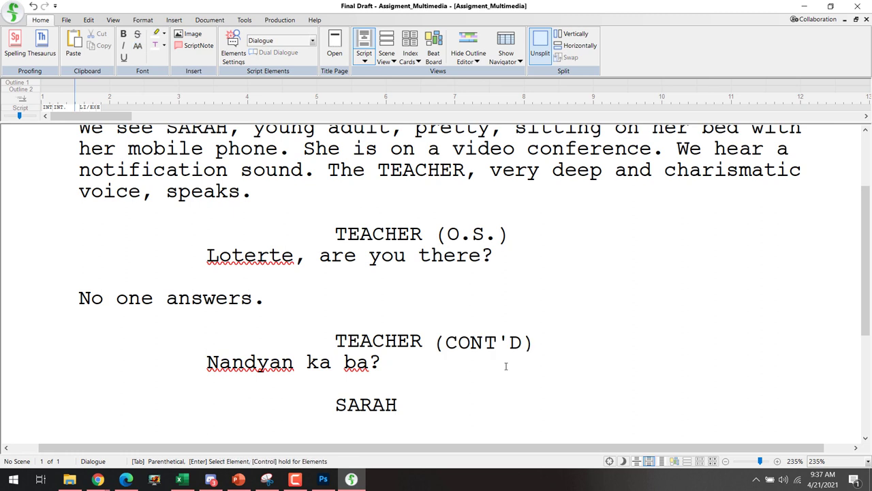
# - Type Sarah's dialogue 'Yes po! Opo. Nandito po. Present po. Po po opo!'
pyautogui.scroll(-3, 522, 370)
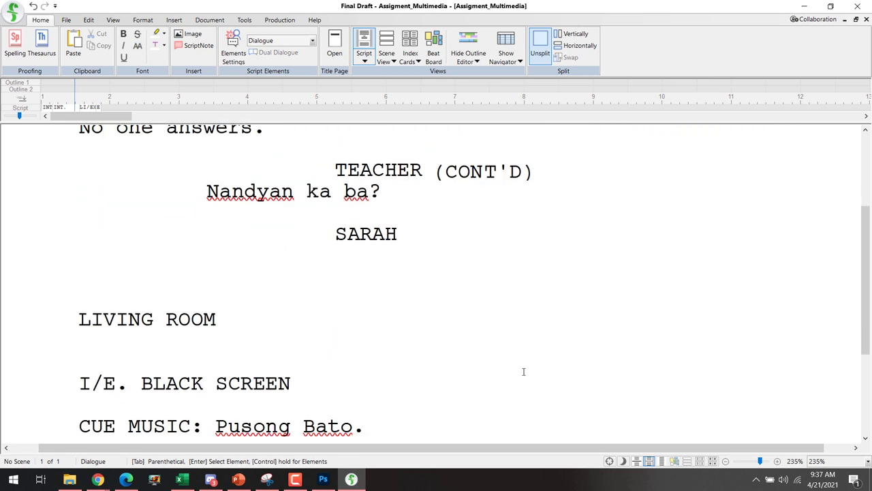
pyautogui.write('Yes po! Opo')
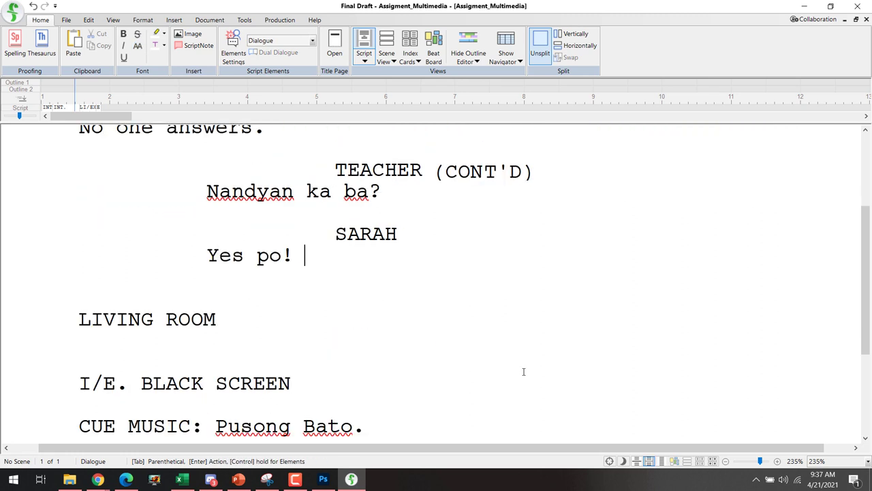
pyautogui.press('BackSpace')
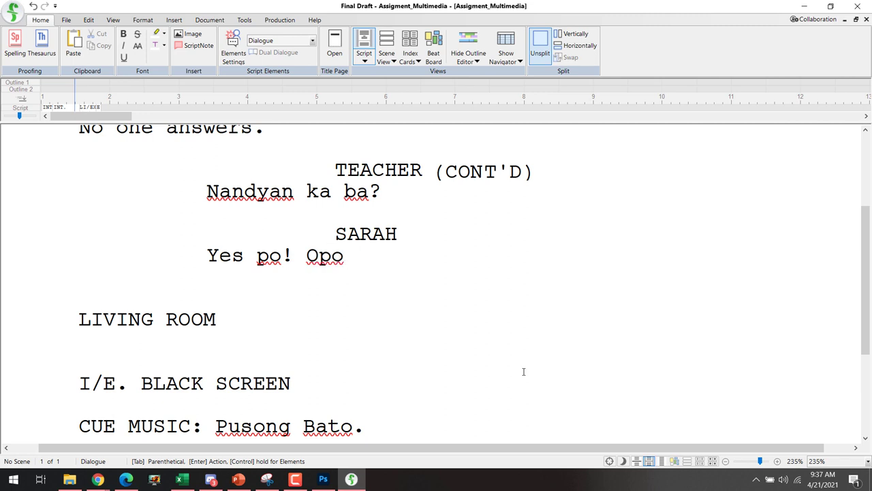
pyautogui.write('. Nandito Po')
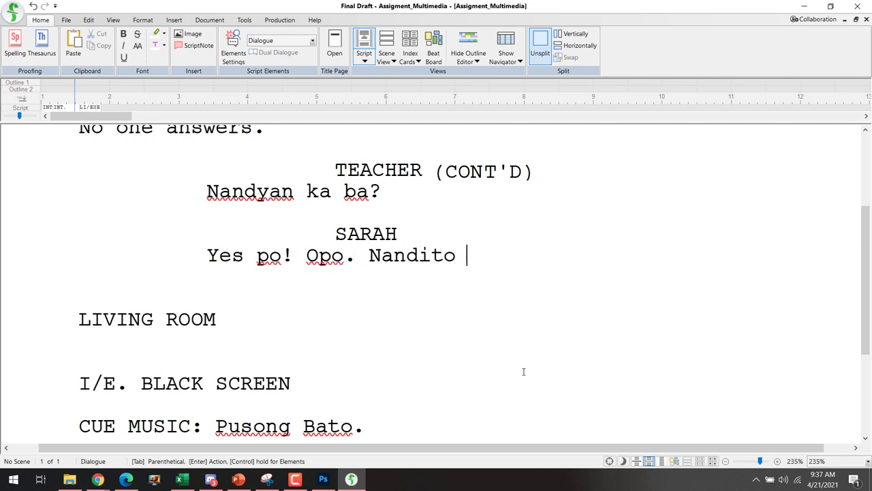
pyautogui.press('BackSpace')
pyautogui.press('BackSpace')
pyautogui.write('po. ')
pyautogui.write('Presen')
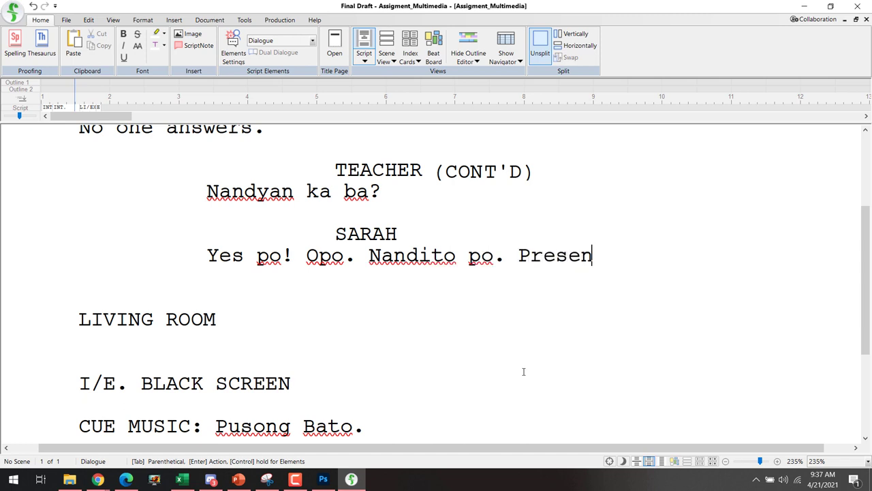
pyautogui.write('t PO')
pyautogui.press('BackSpace')
pyautogui.press('BackSpace')
pyautogui.write('po. Po')
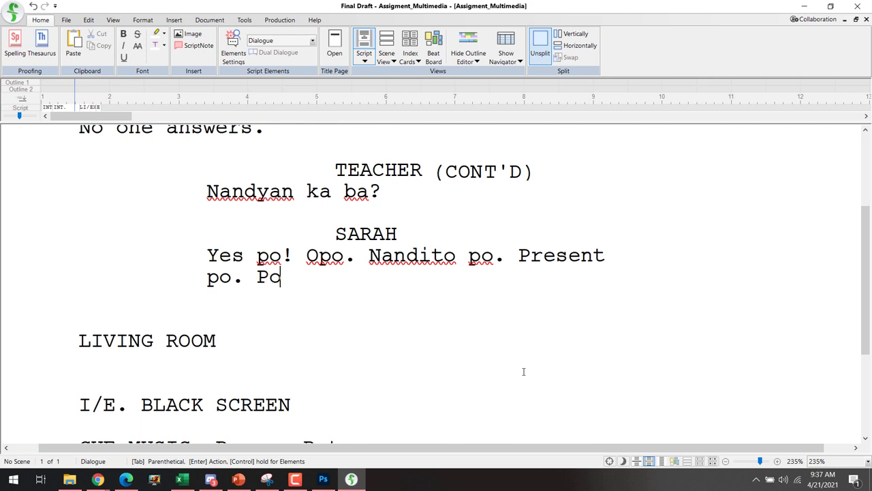
pyautogui.write(' po opo!')
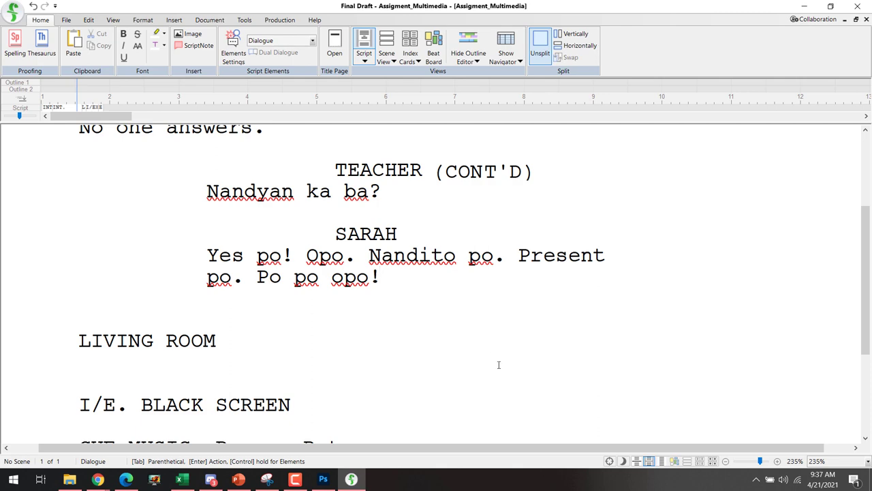
pyautogui.scroll(3, 475, 329)
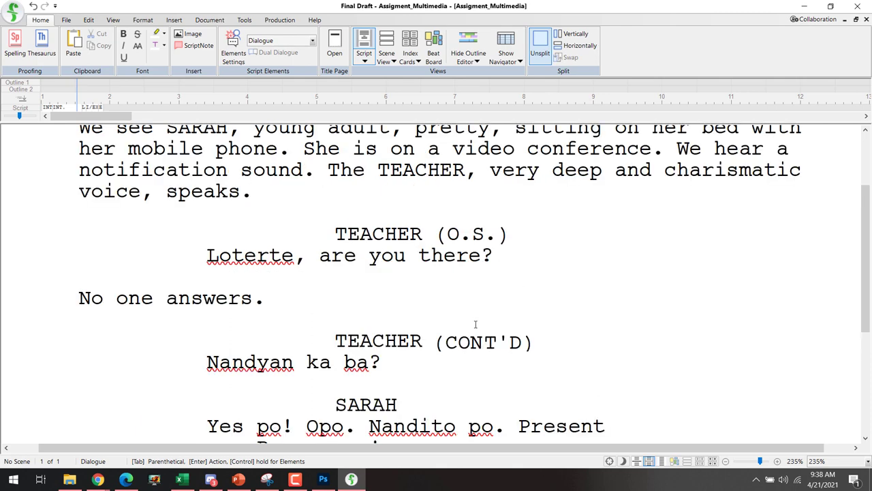
pyautogui.scroll(-3, 475, 324)
pyautogui.scroll(2, 475, 323)
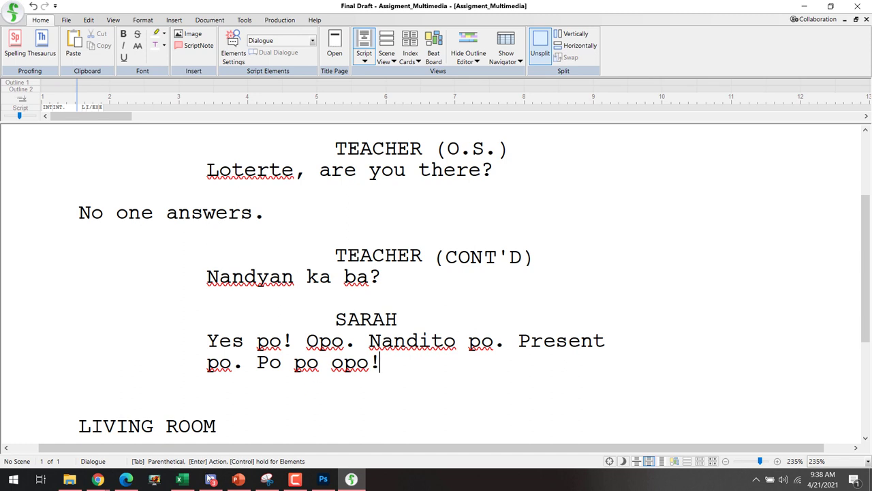
pyautogui.moveTo(98, 481)
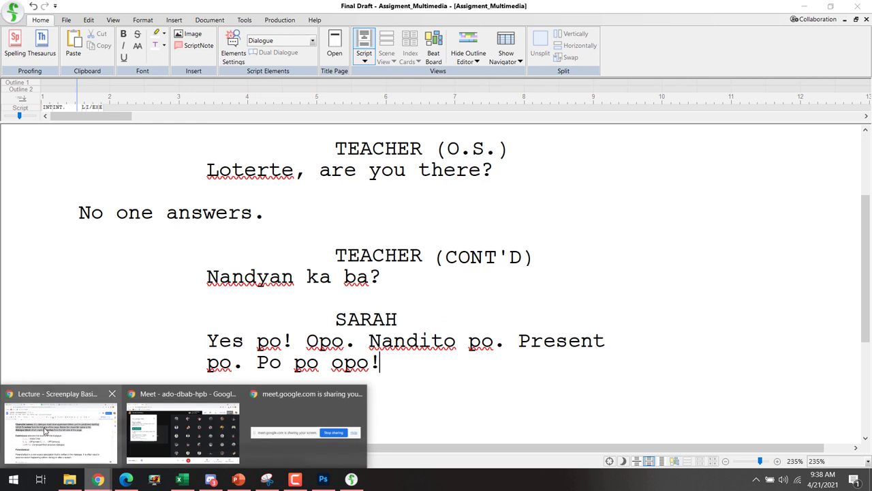
pyautogui.click(46, 431)
pyautogui.scroll(1, 375, 242)
pyautogui.scroll(1, 375, 242)
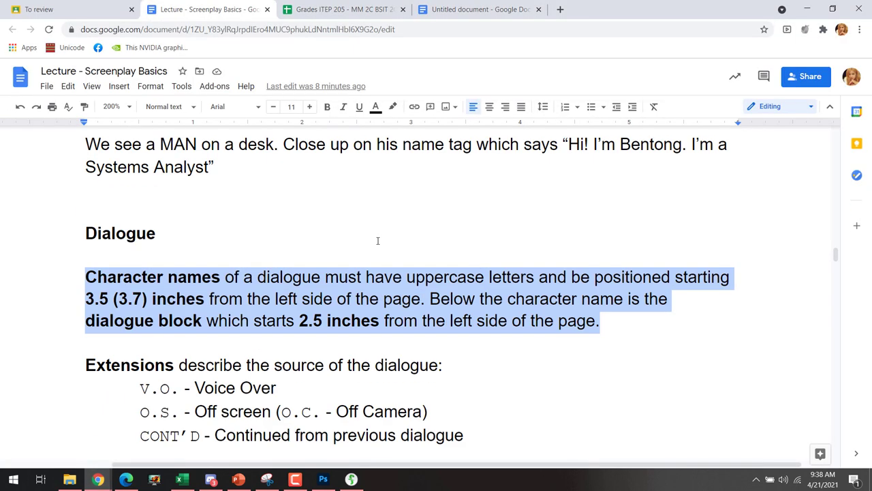
pyautogui.scroll(-1, 375, 242)
pyautogui.scroll(1, 375, 242)
pyautogui.scroll(-3, 378, 242)
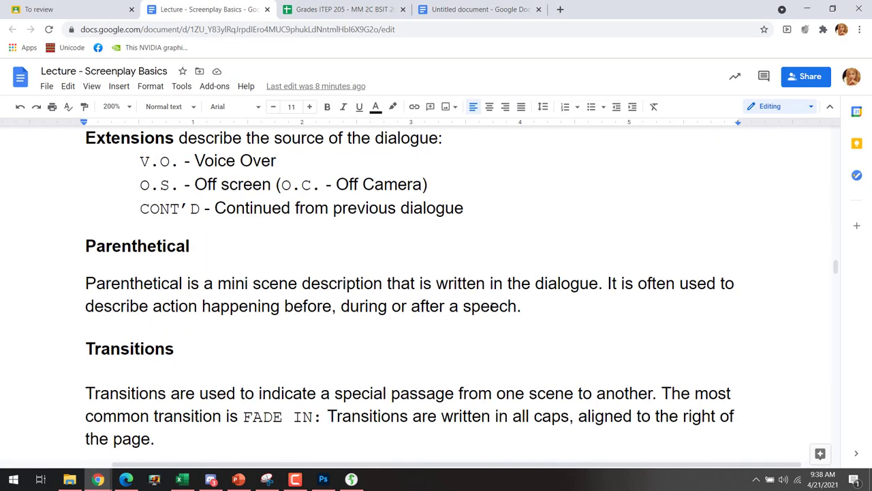
pyautogui.moveTo(540, 305); pyautogui.dragTo(83, 287)
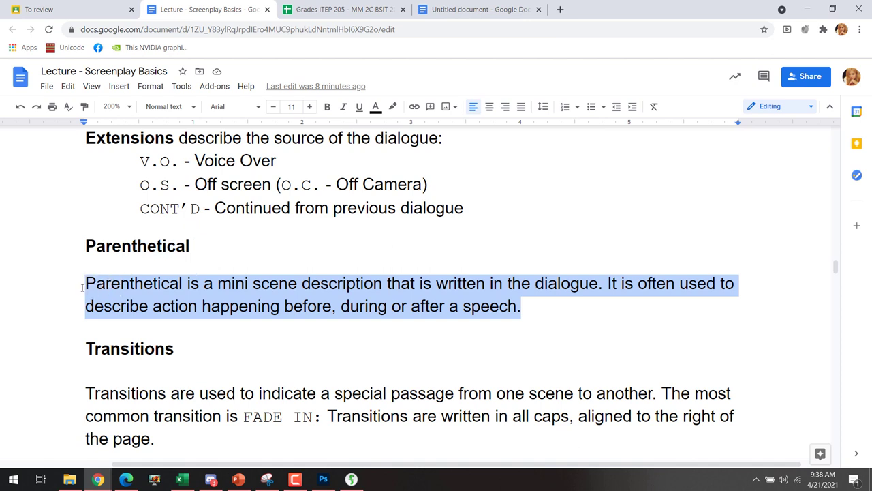
pyautogui.click(169, 307)
pyautogui.moveTo(153, 306); pyautogui.dragTo(327, 306)
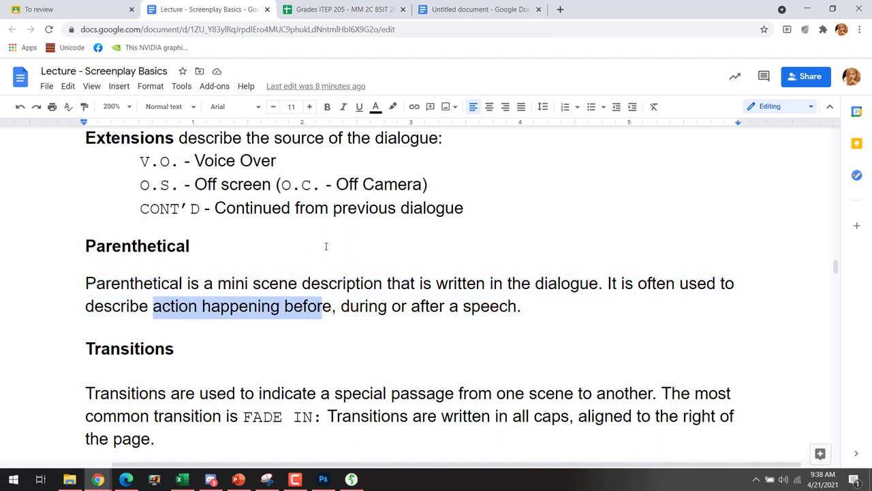
pyautogui.click(354, 481)
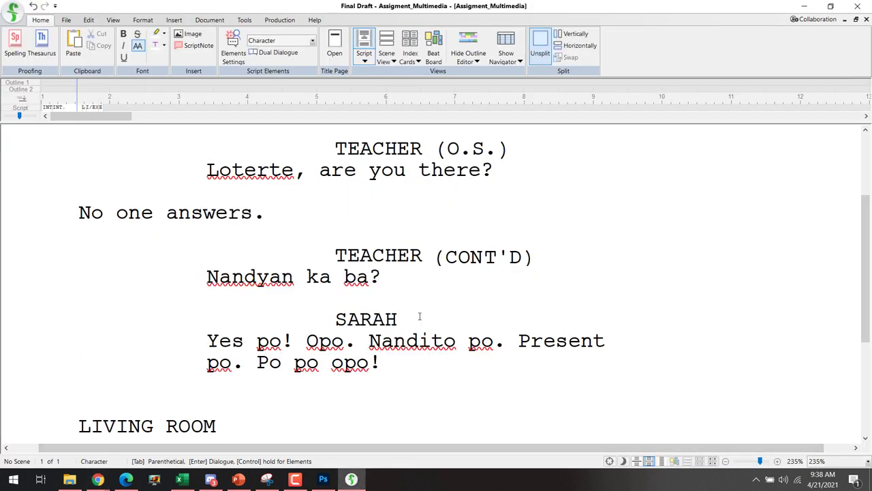
# - Add the parenthetical '(clears her throat)' on a new line under SARAH
pyautogui.press('Return')
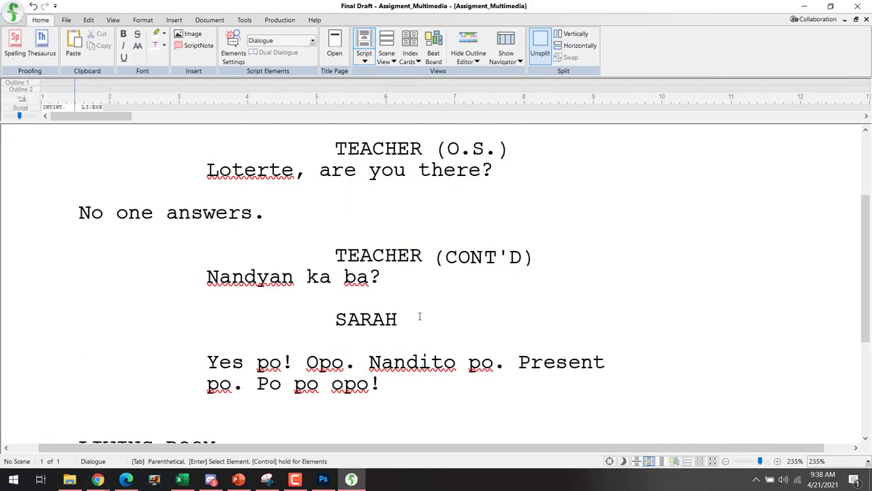
pyautogui.write('(')
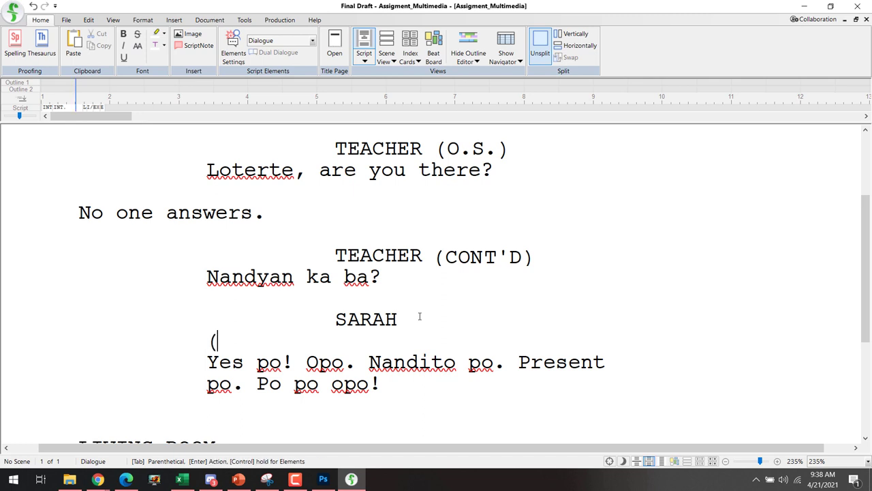
pyautogui.write('d')
pyautogui.press('BackSpace')
pyautogui.write('clears')
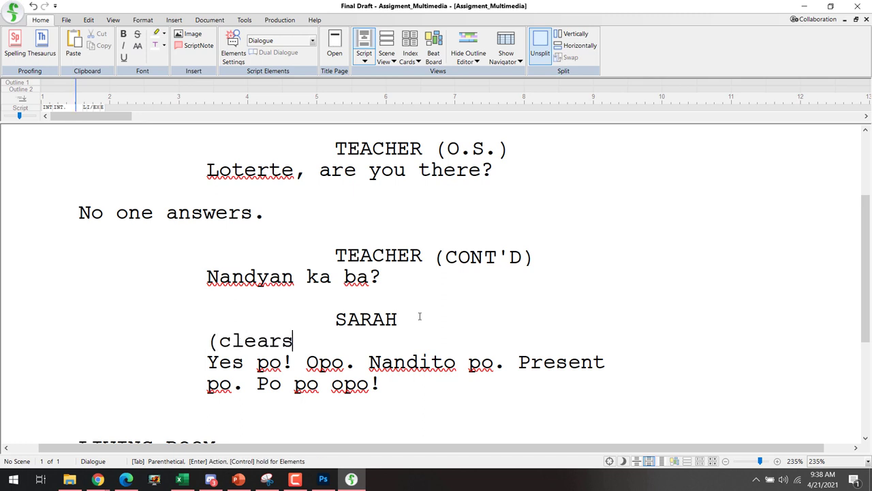
pyautogui.write(' her thoa')
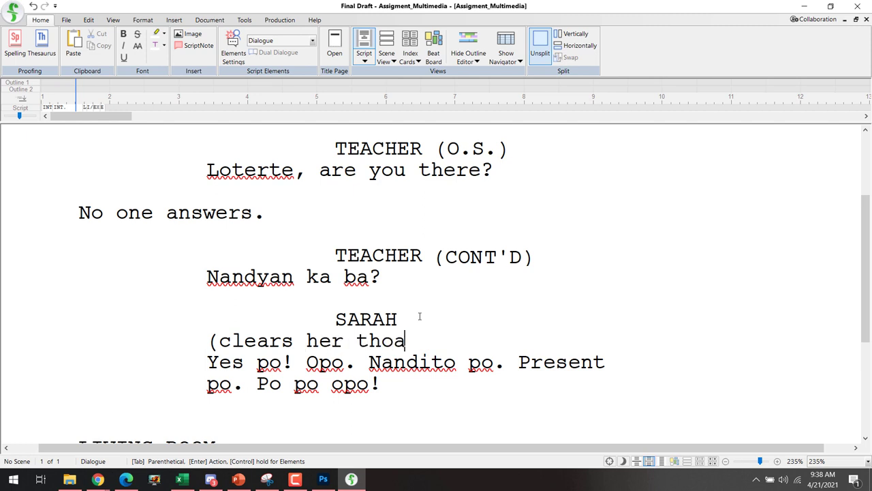
pyautogui.press('BackSpace')
pyautogui.press('BackSpace')
pyautogui.write('ra')
pyautogui.press('BackSpace')
pyautogui.press('BackSpace')
pyautogui.write('row')
pyautogui.press('BackSpace')
pyautogui.write('at)')
# - Try replacing the parenthetical with 'Ehem...', then revert to '(clears her throat)'
pyautogui.hotkey('ctrl', 'shift', 'Left')
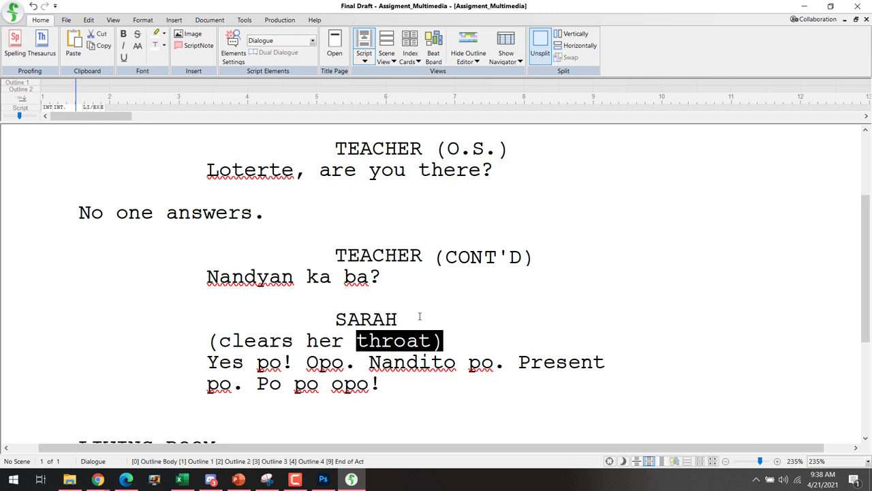
pyautogui.hotkey('ctrl', 'shift', 'Left')
pyautogui.hotkey('ctrl', 'shift', 'Left')
pyautogui.write('Ehem..')
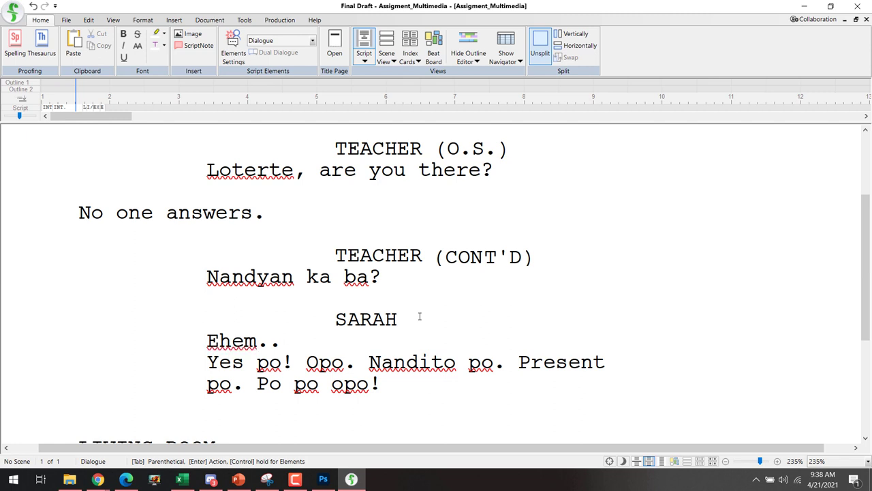
pyautogui.write('.')
pyautogui.hotkey('ctrl', 'shift', 'Left')
pyautogui.hotkey('ctrl', 'shift', 'Left')
pyautogui.write('(')
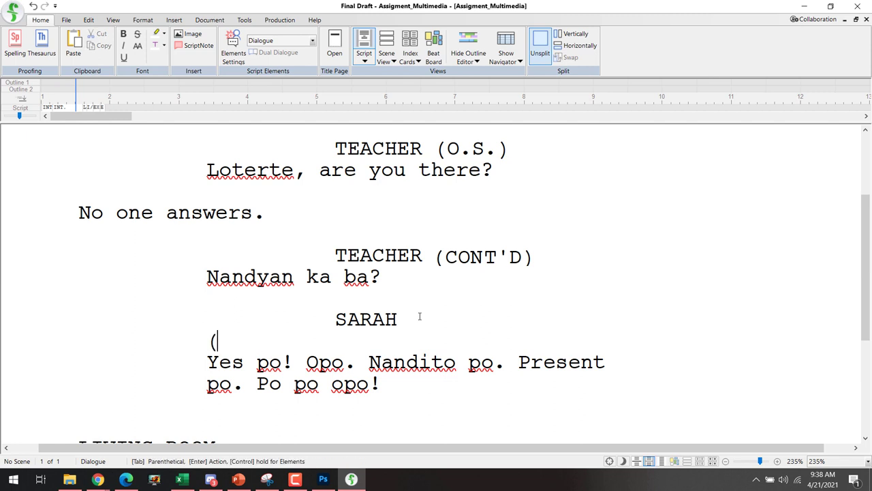
pyautogui.press('BackSpace')
pyautogui.hotkey('ctrl', 'z')
pyautogui.hotkey('ctrl', 'z')
pyautogui.hotkey('ctrl', 'z')
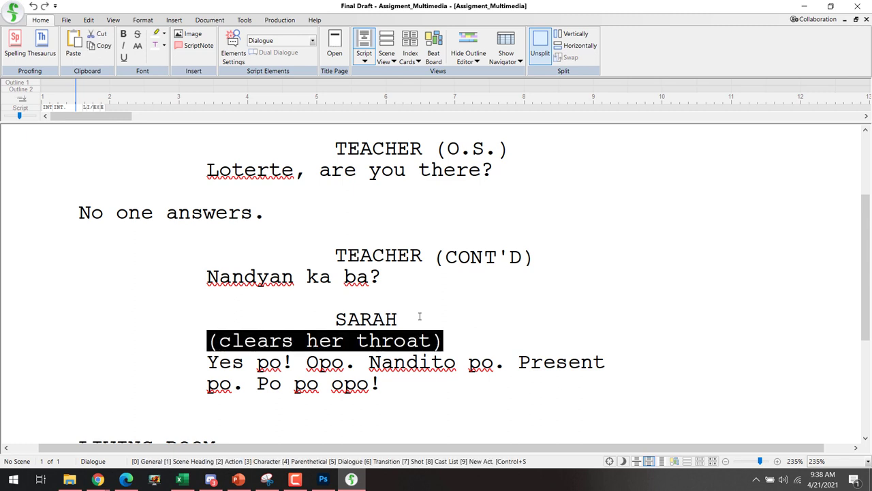
pyautogui.press('Right')
pyautogui.press('Left')
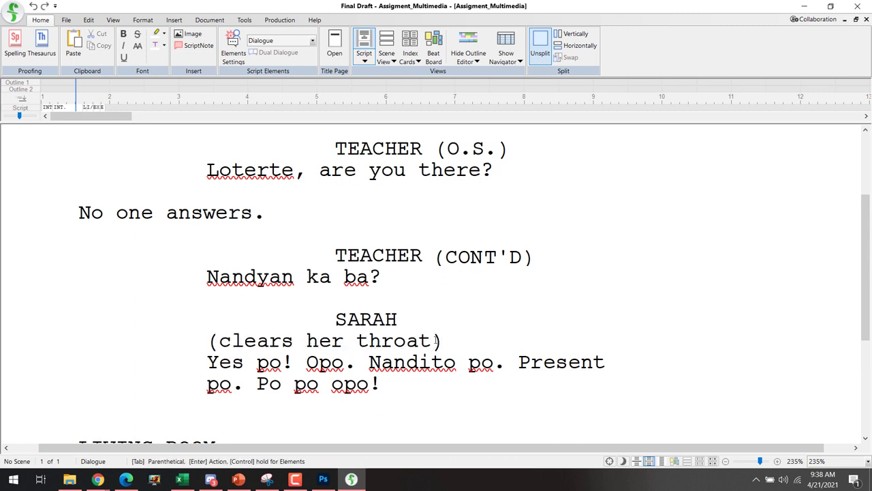
pyautogui.hotkey('shift', 'Left')
pyautogui.hotkey('shift', 'Left')
pyautogui.hotkey('shift', 'Left')
pyautogui.hotkey('shift', 'Left')
pyautogui.hotkey('shift', 'Left')
pyautogui.hotkey('shift', 'Left')
pyautogui.hotkey('shift', 'Left')
pyautogui.hotkey('shift', 'Left')
pyautogui.hotkey('shift', 'Left')
pyautogui.hotkey('shift', 'Left')
pyautogui.hotkey('shift', 'Left')
pyautogui.hotkey('shift', 'Left')
pyautogui.hotkey('shift', 'Left')
pyautogui.hotkey('shift', 'Left')
pyautogui.hotkey('shift', 'Left')
pyautogui.hotkey('shift', 'Left')
pyautogui.hotkey('shift', 'Left')
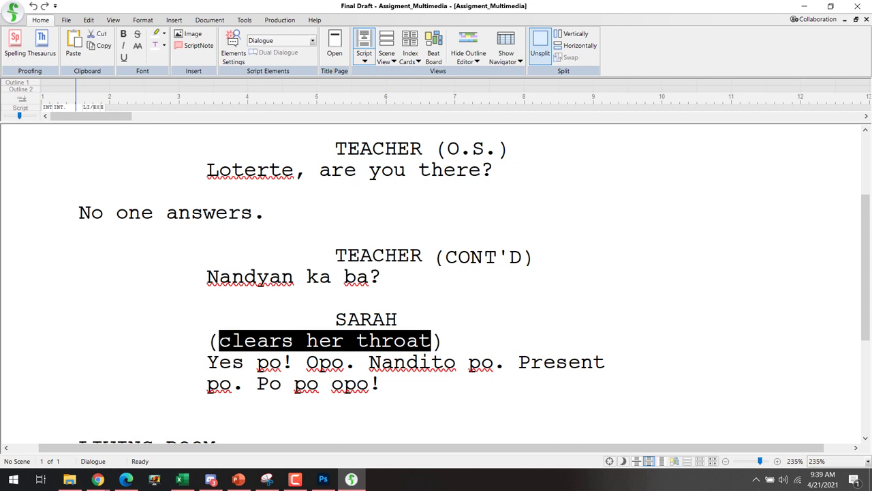
# - Try the alternative '(tears fall out of her left eye)', then delete it
pyautogui.write('a')
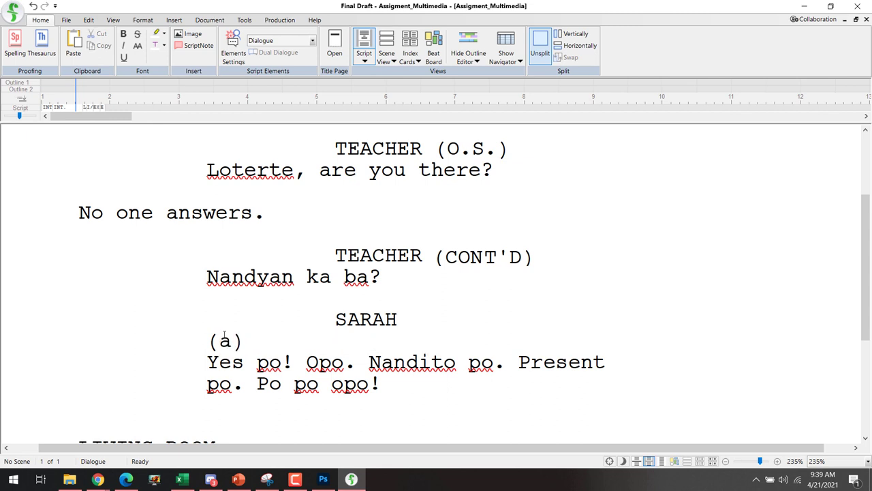
pyautogui.press('BackSpace')
pyautogui.write('tears fa')
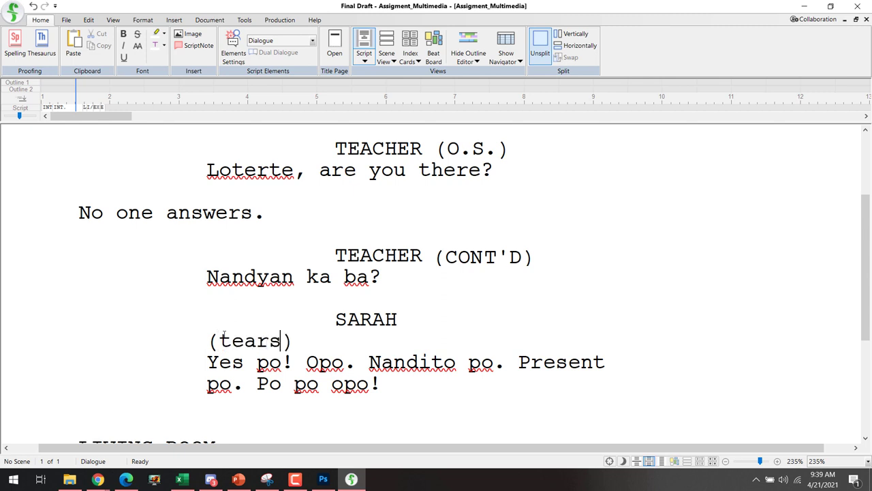
pyautogui.write('ll out')
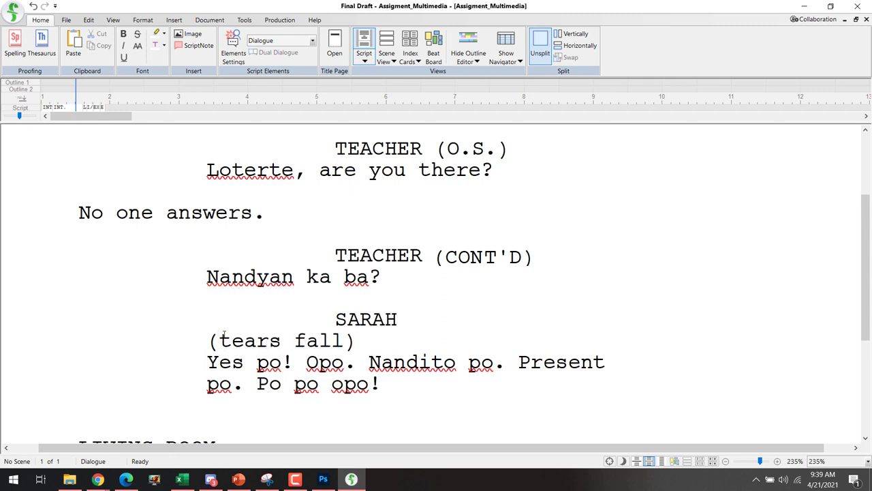
pyautogui.write(' of her ')
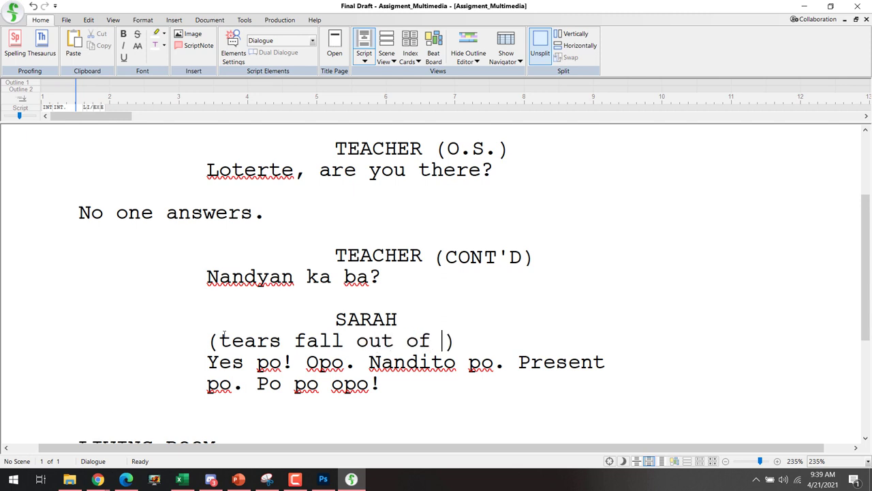
pyautogui.write('left eye')
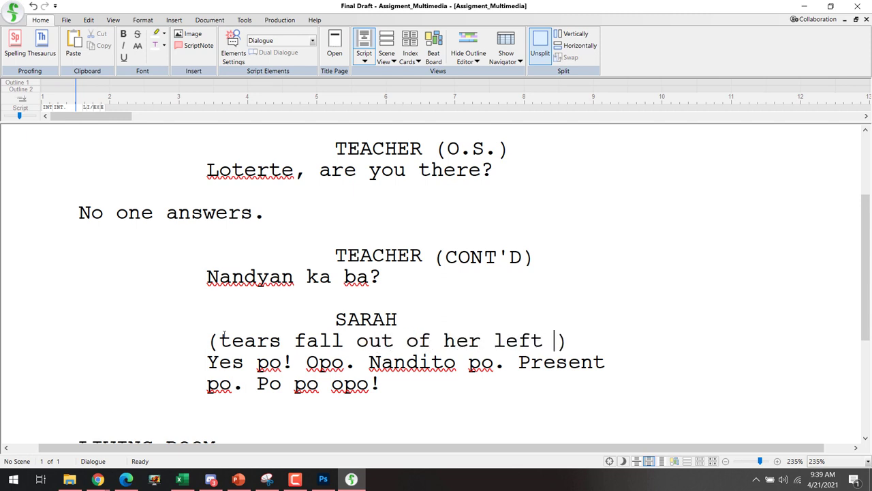
pyautogui.write('we')
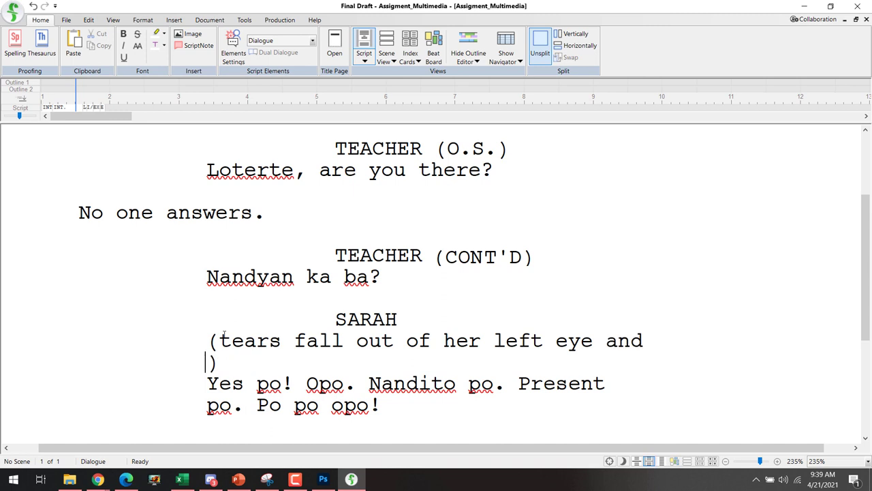
pyautogui.press('BackSpace')
pyautogui.press('BackSpace')
pyautogui.hotkey('ctrl', 'shift', 'Left')
pyautogui.hotkey('ctrl', 'shift', 'Left')
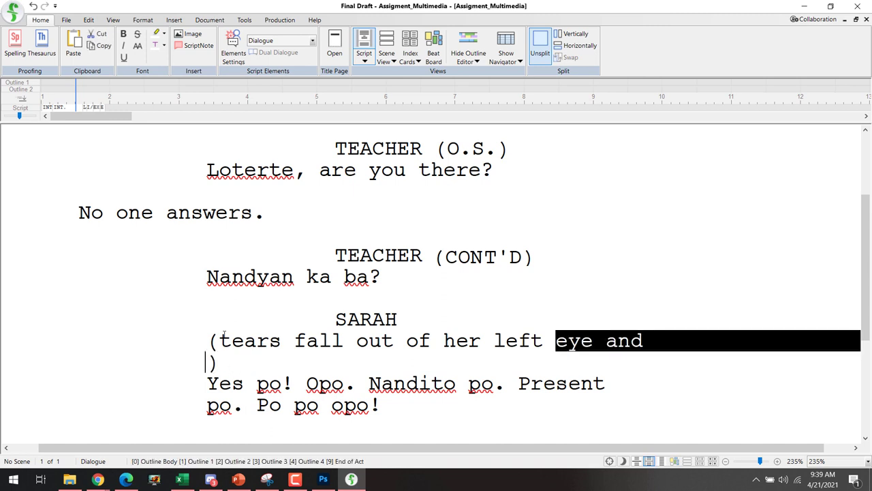
pyautogui.hotkey('ctrl', 'shift', 'Left')
pyautogui.hotkey('ctrl', 'shift', 'Left')
pyautogui.hotkey('ctrl', 'shift', 'Left')
pyautogui.hotkey('ctrl', 'shift', 'Left')
pyautogui.hotkey('ctrl', 'shift', 'Left')
pyautogui.hotkey('ctrl', 'shift', 'Left')
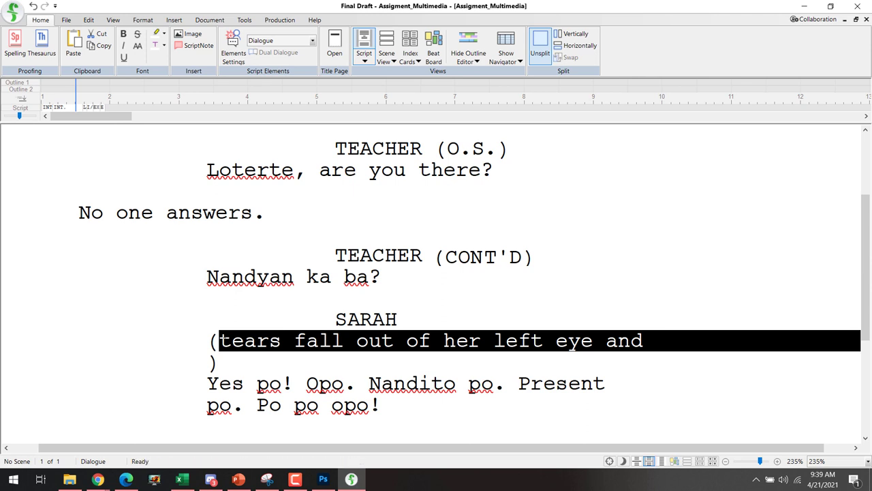
pyautogui.press('BackSpace')
pyautogui.hotkey('ctrl', 'z')
pyautogui.hotkey('ctrl', 'z')
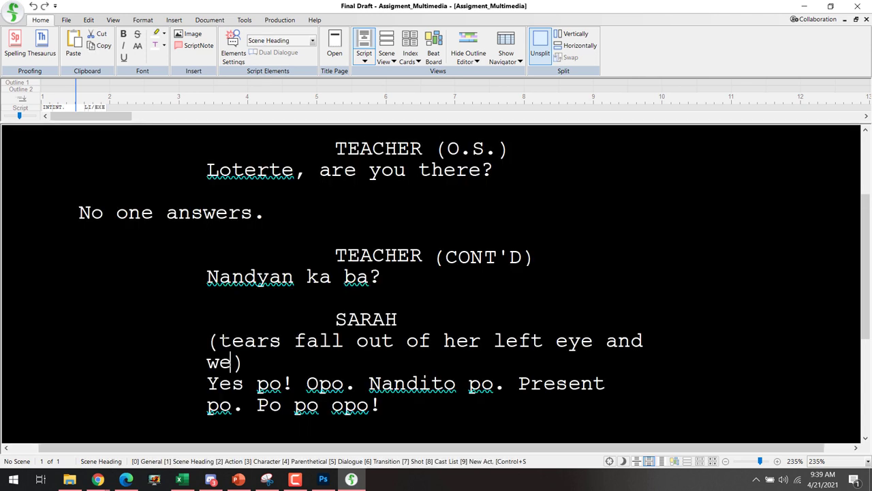
# - Undo back to '(clears her throat)' and return to Sarah's dialogue line
pyautogui.click(288, 366)
pyautogui.hotkey('ctrl', 'z')
pyautogui.hotkey('ctrl', 'z')
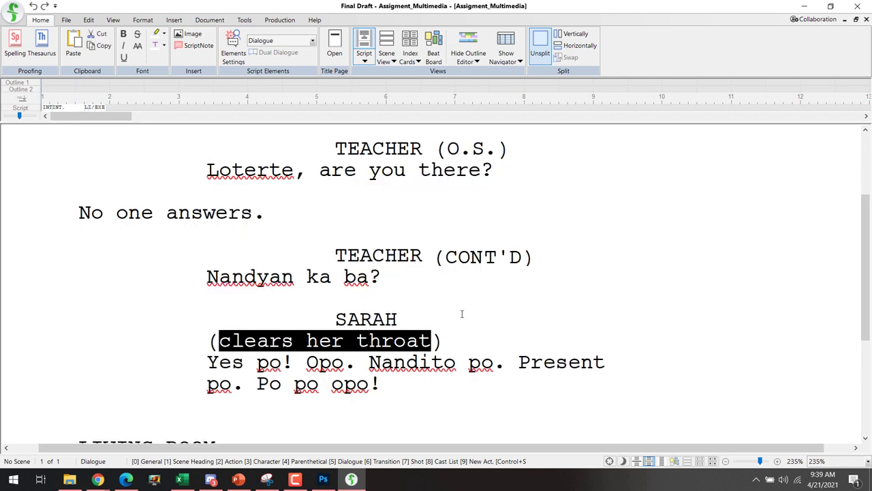
pyautogui.click(473, 308)
pyautogui.scroll(-4, 471, 310)
pyautogui.scroll(3, 470, 310)
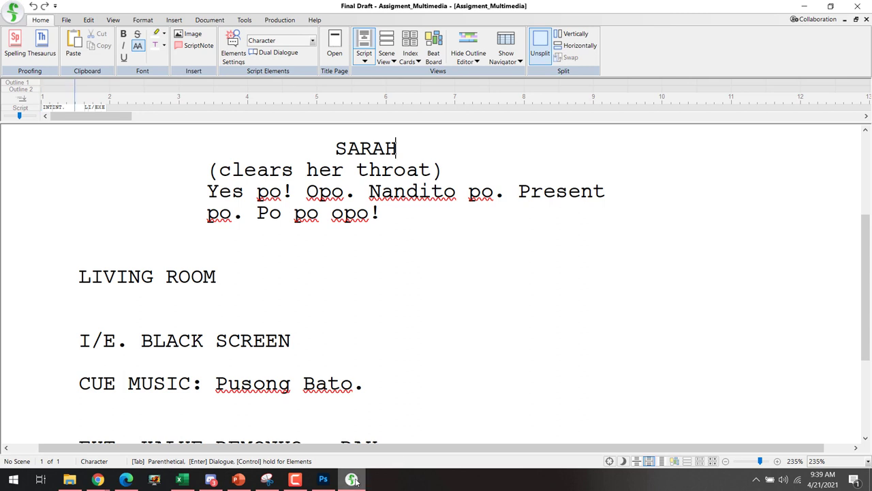
pyautogui.click(397, 218)
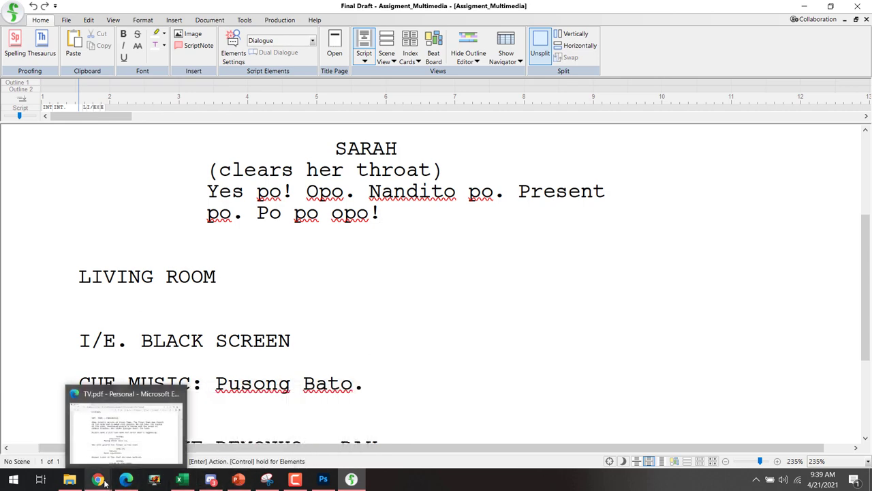
pyautogui.moveTo(103, 482)
pyautogui.click(76, 447)
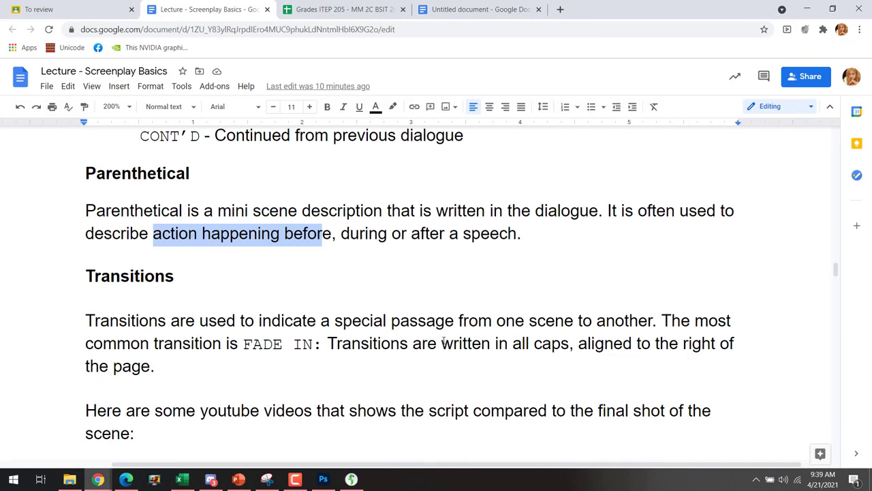
pyautogui.scroll(-2, 442, 340)
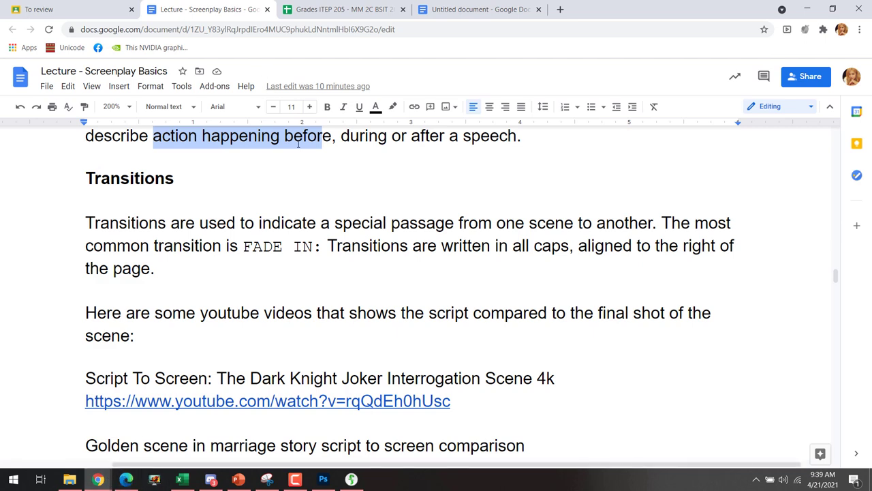
pyautogui.click(351, 479)
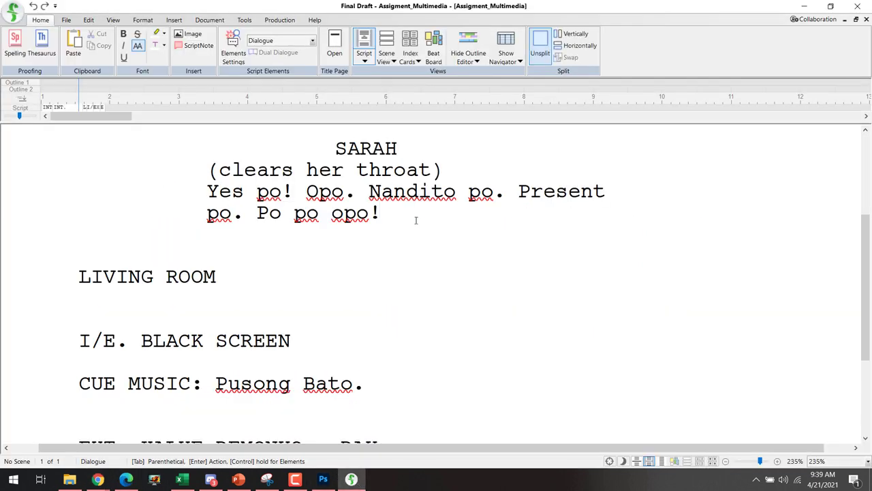
# - Add the parenthetical '(tears fall from her eyes)' after Sarah's dialogue
pyautogui.scroll(2, 417, 226)
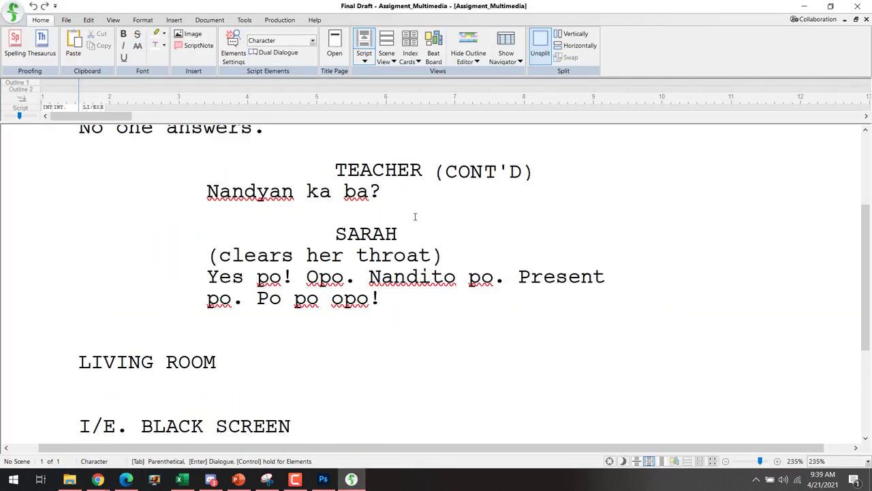
pyautogui.click(404, 296)
pyautogui.press('Return')
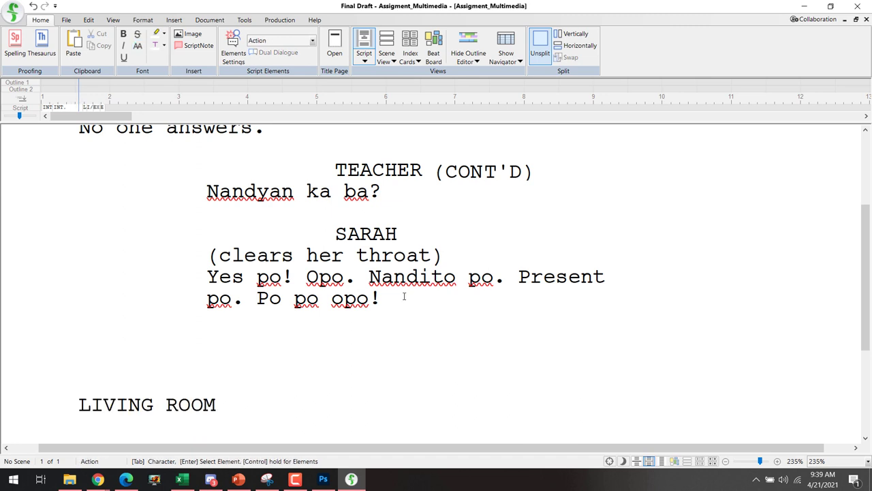
pyautogui.press('BackSpace')
pyautogui.press('Return')
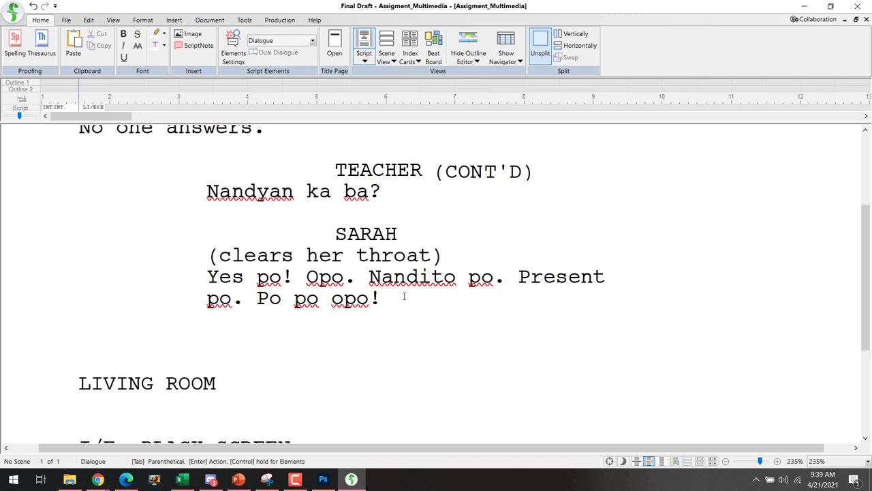
pyautogui.write('(rea')
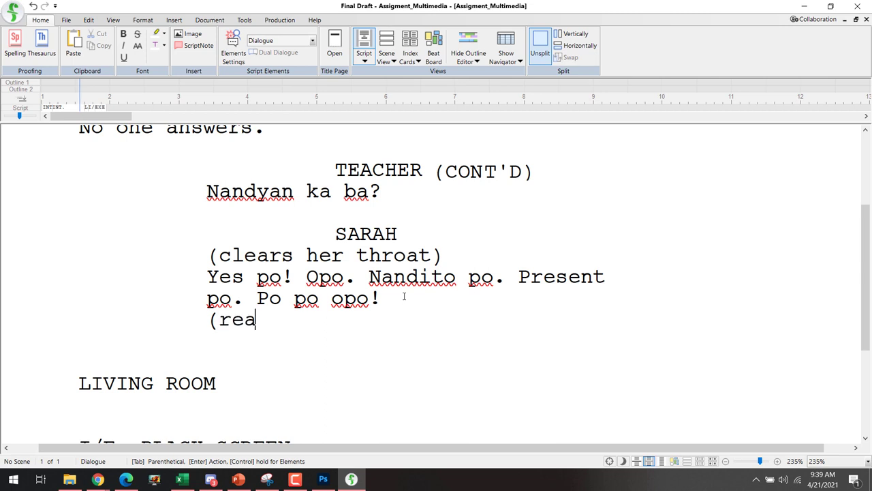
pyautogui.press('BackSpace')
pyautogui.press('BackSpace')
pyautogui.press('BackSpace')
pyautogui.write('tears fall f')
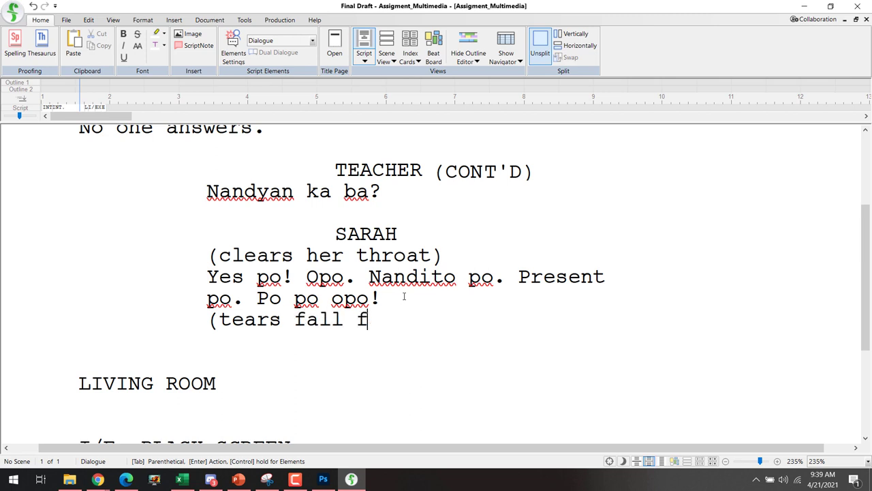
pyautogui.write('rom her eyes.')
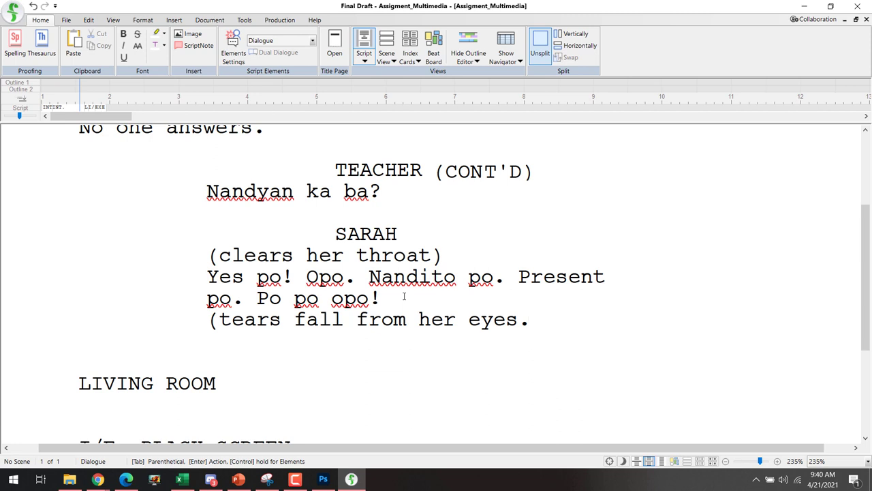
pyautogui.press('BackSpace')
pyautogui.write(')')
# - Add a second parenthetical '(she looks at the direction of the door)' with an empty line after
pyautogui.press('Return')
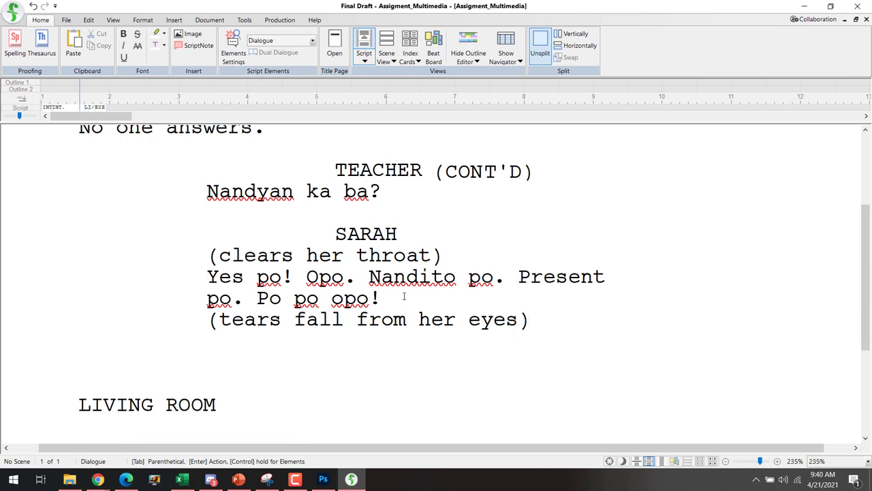
pyautogui.write('(S')
pyautogui.press('BackSpace')
pyautogui.write('she')
pyautogui.press('BackSpace')
pyautogui.press('BackSpace')
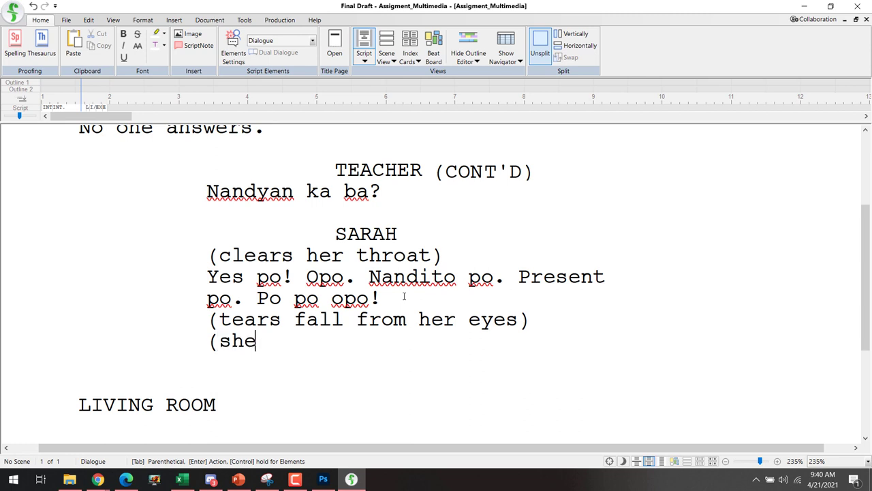
pyautogui.write('e looks a')
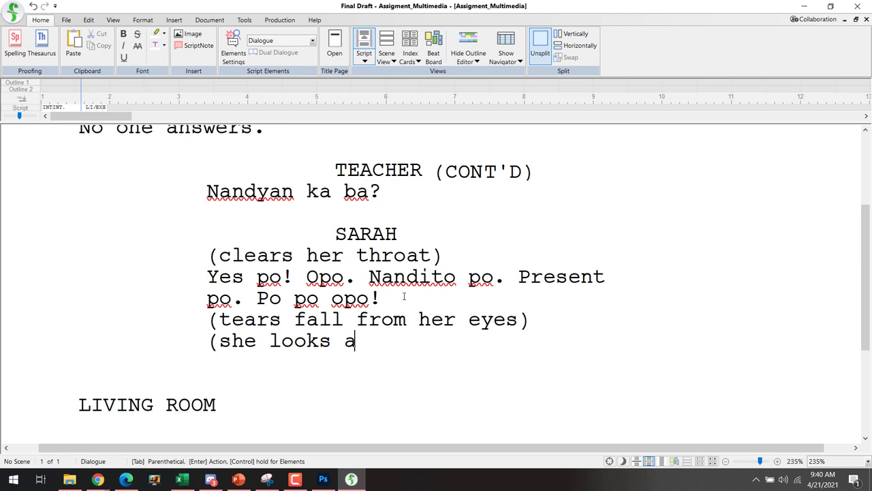
pyautogui.write('t the dire')
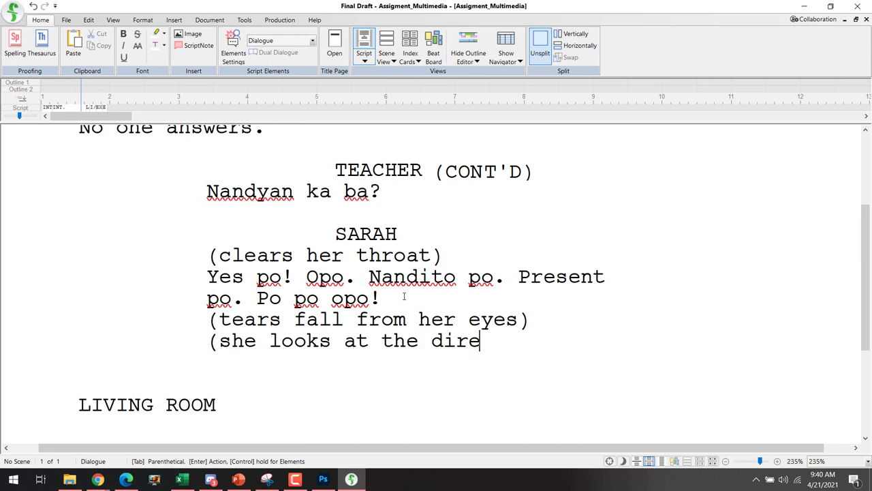
pyautogui.write('ction of the do')
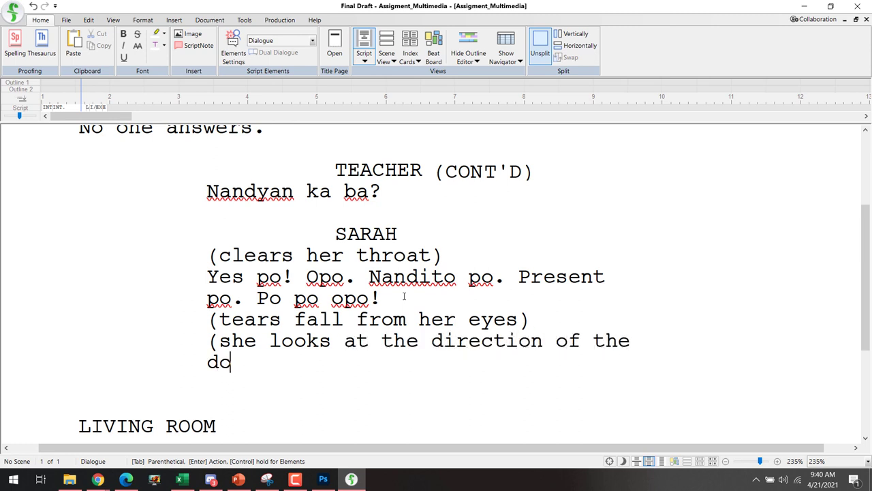
pyautogui.write('or)')
pyautogui.press('Return')
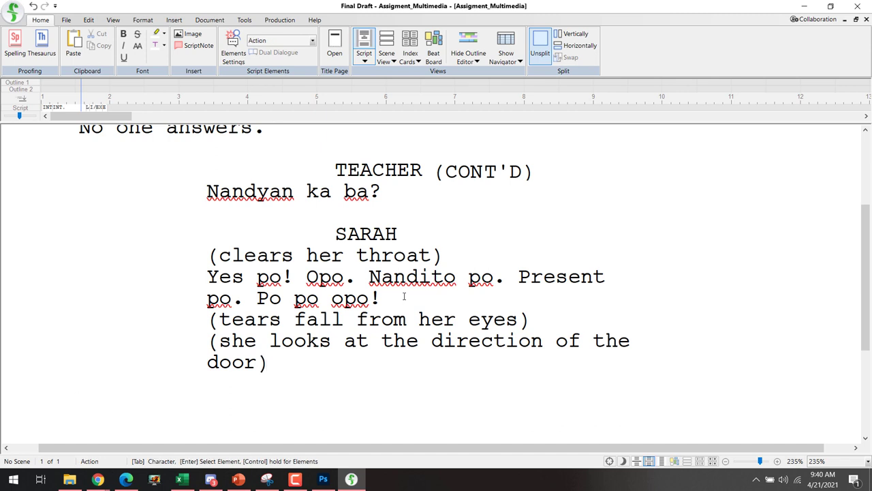
pyautogui.write('=')
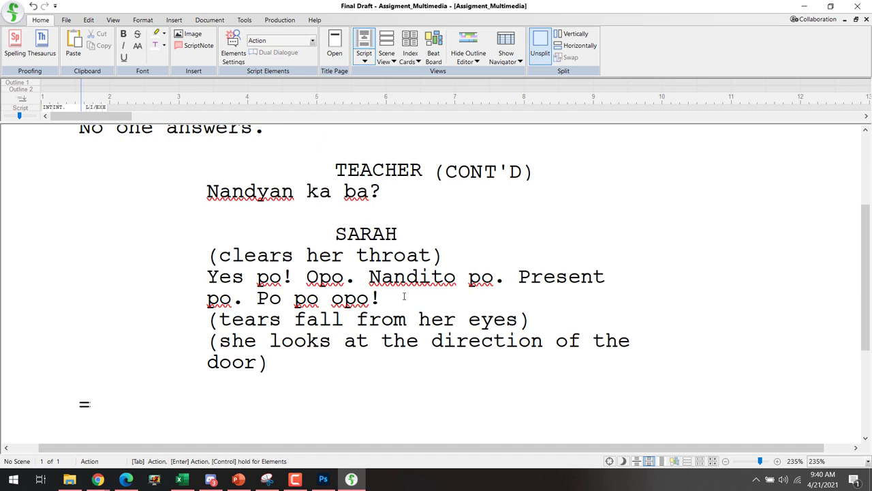
pyautogui.press('BackSpace')
pyautogui.press('BackSpace')
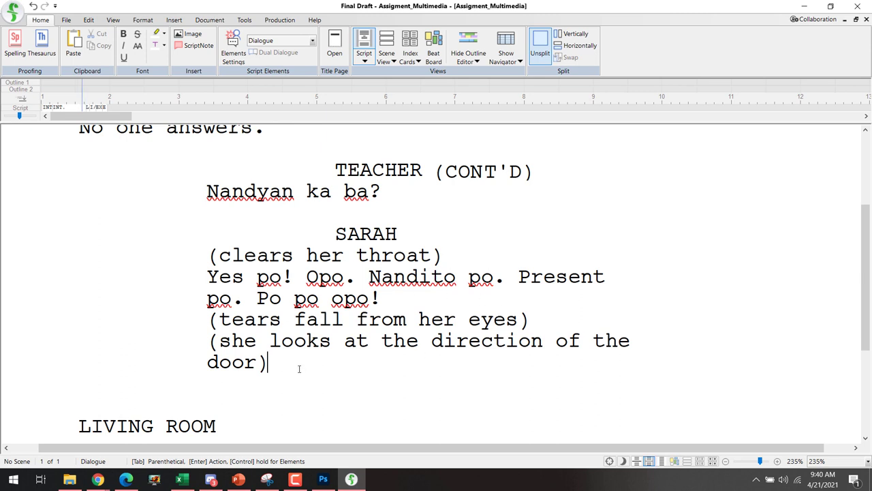
pyautogui.press('Return')
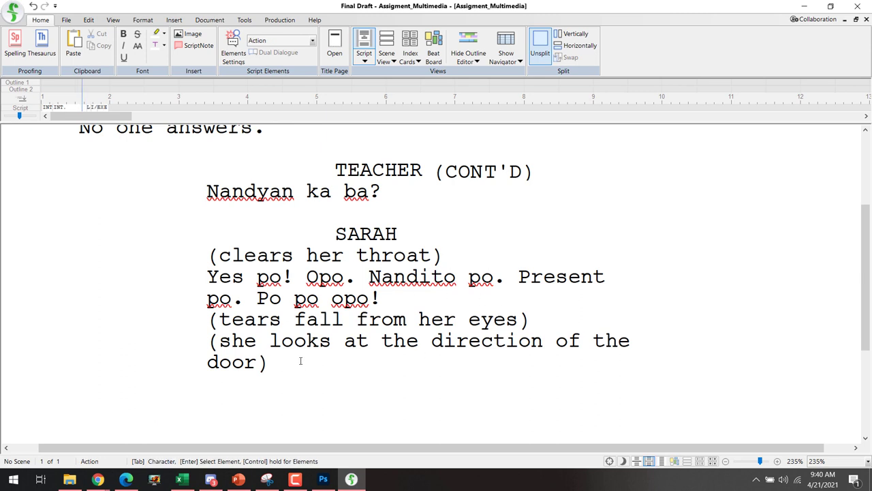
# - Copy 'tears fall from her eyes' and paste it below the parentheticals, then undo the paste
pyautogui.scroll(-3, 299, 361)
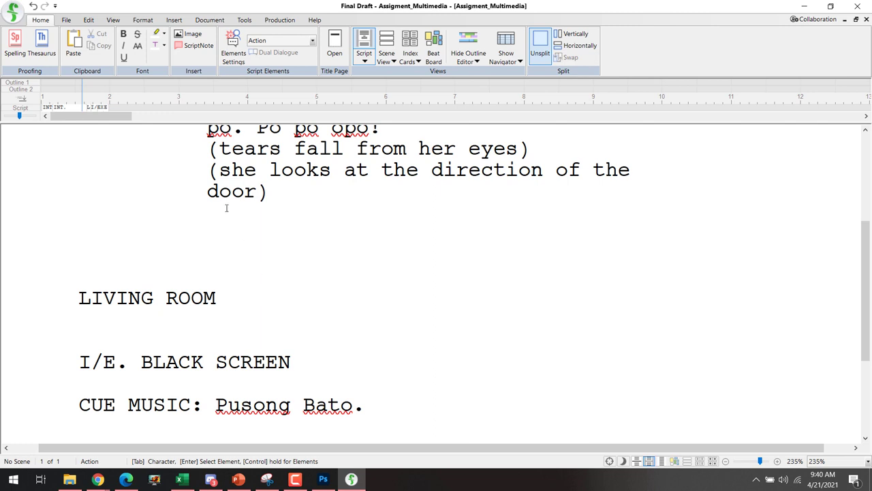
pyautogui.scroll(3, 226, 208)
pyautogui.press('BackSpace')
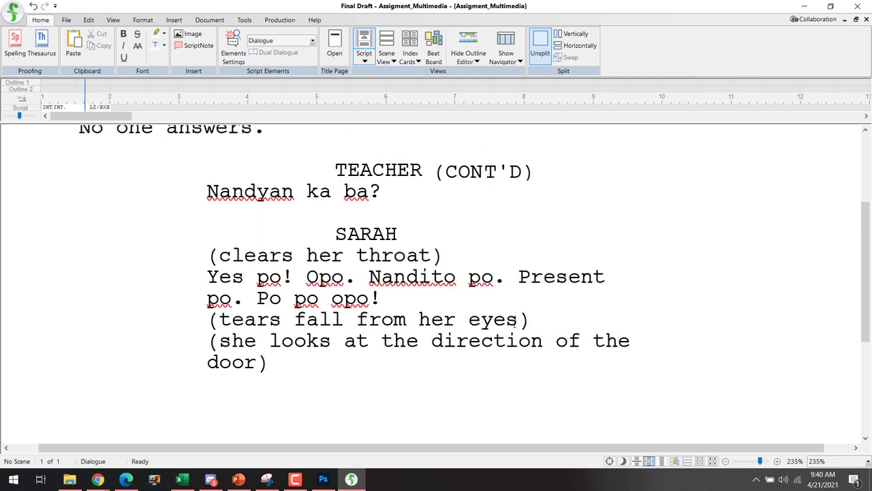
pyautogui.keyDown('shift'); pyautogui.click(518, 320); pyautogui.keyUp('shift')
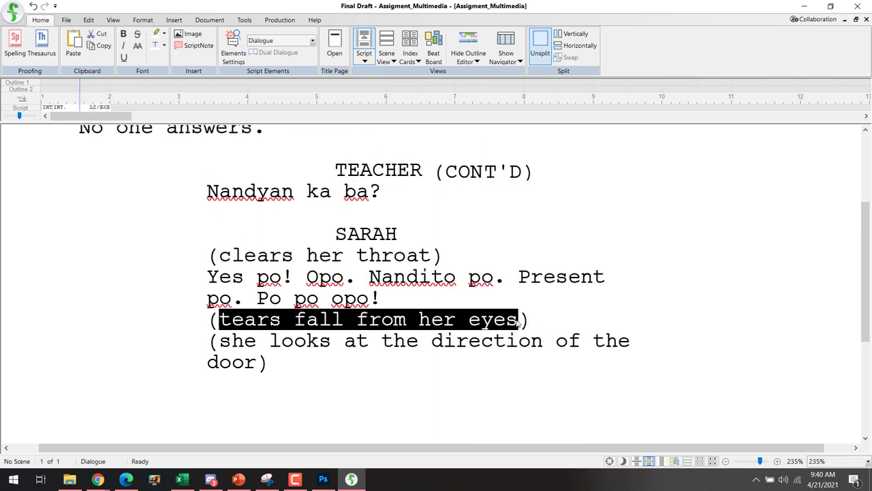
pyautogui.scroll(-2, 369, 359)
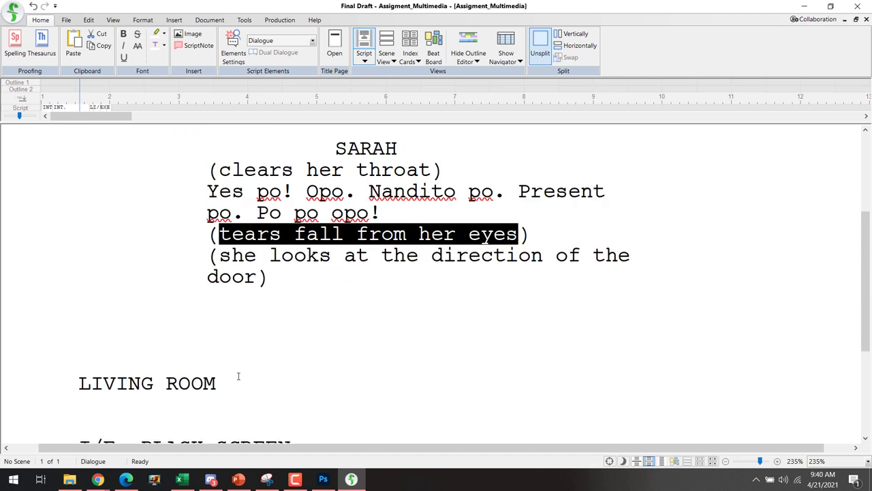
pyautogui.click(163, 321)
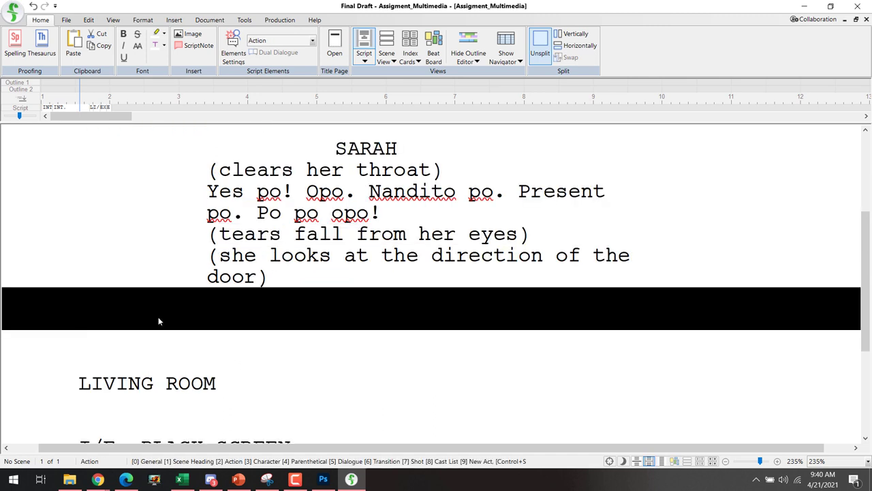
pyautogui.write('SARAH tears fall from her eyes')
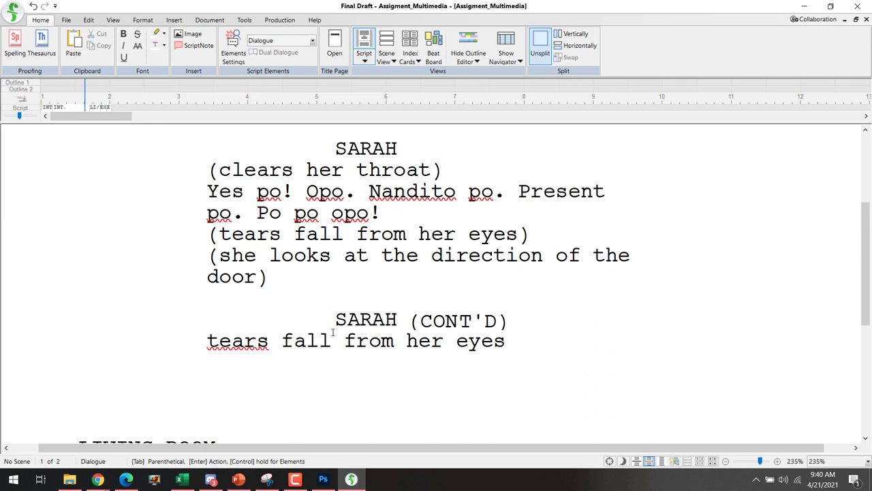
pyautogui.hotkey('ctrl', 'z')
# - Paste the words on the empty line above LIVING ROOM and delete the extra SARAH (CONT'D) cue
pyautogui.click(111, 329)
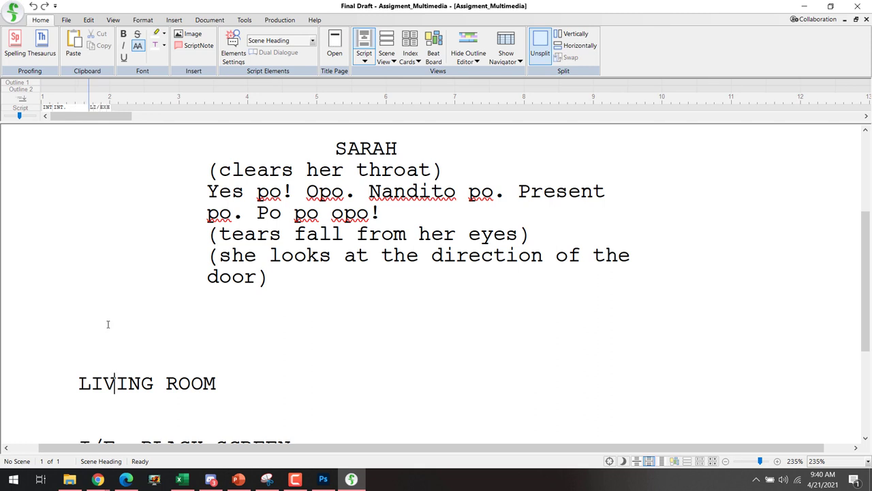
pyautogui.click(85, 323)
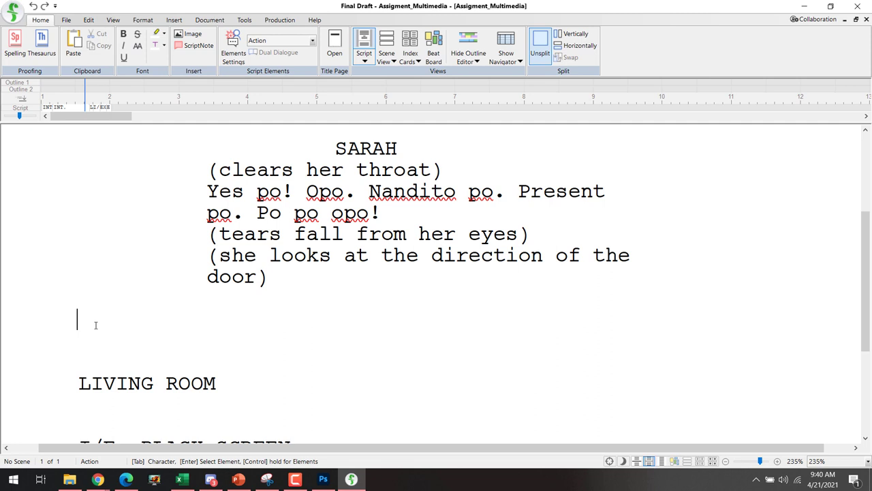
pyautogui.press('Return')
pyautogui.press('Escape')
pyautogui.write('SARAH tears fall from her eyes')
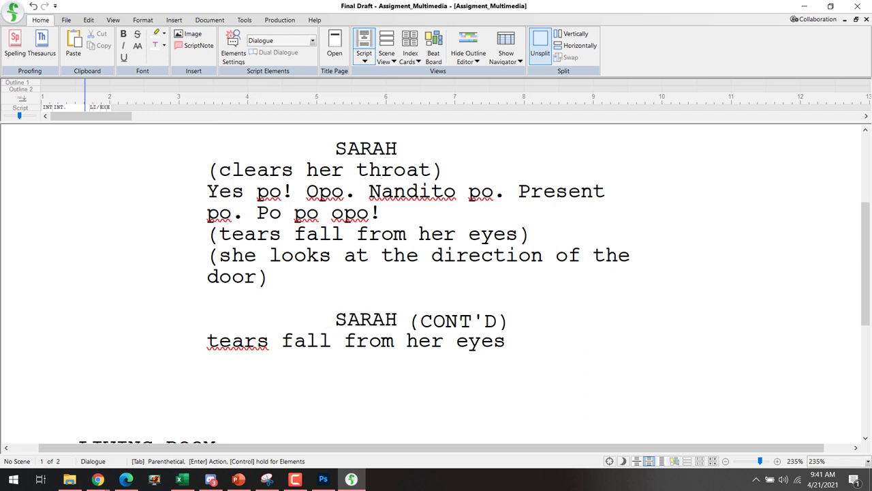
pyautogui.keyDown('shift'); pyautogui.click(337, 320); pyautogui.keyUp('shift')
pyautogui.click(338, 322)
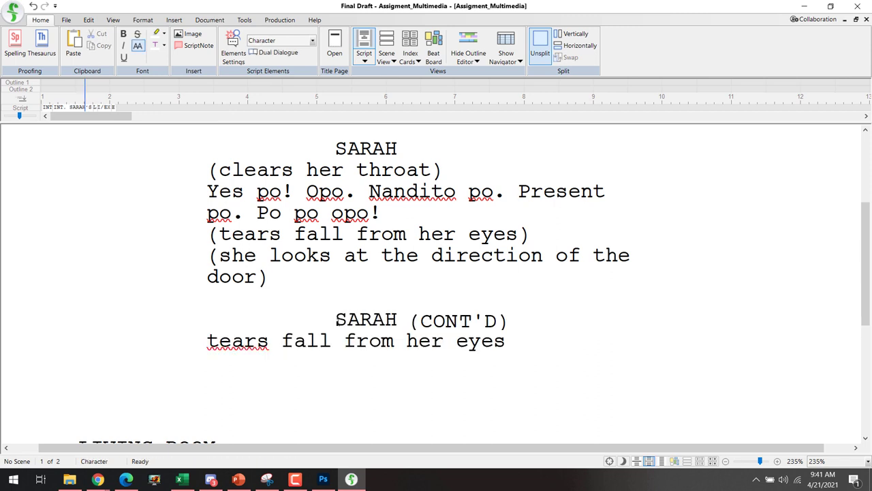
pyautogui.keyDown('shift'); pyautogui.click(503, 319); pyautogui.keyUp('shift')
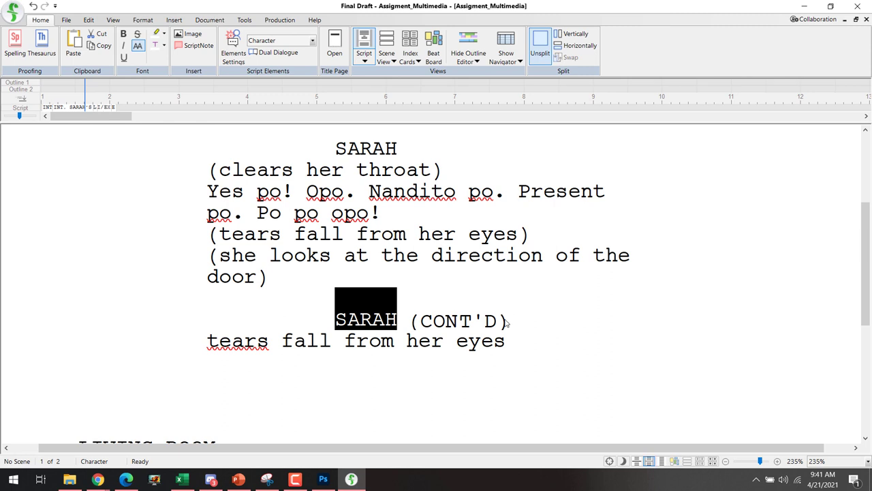
pyautogui.press('BackSpace')
pyautogui.press('BackSpace')
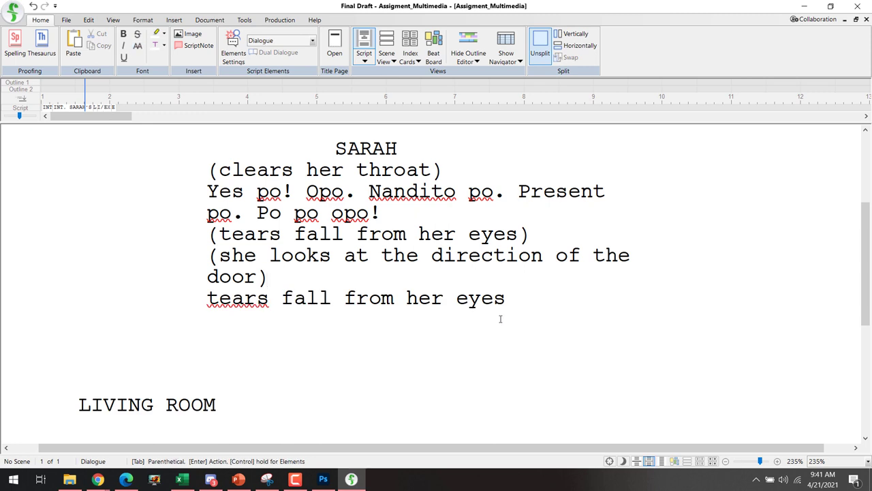
pyautogui.keyDown('shift'); pyautogui.click(213, 301); pyautogui.keyUp('shift')
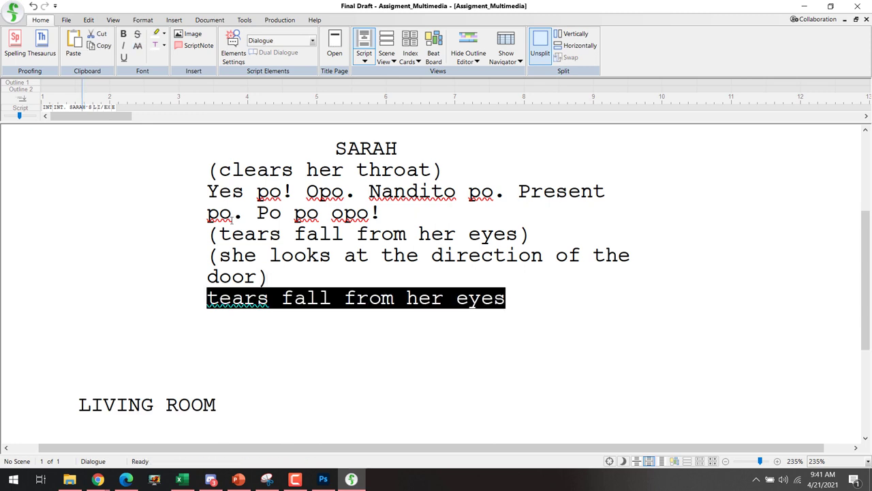
pyautogui.click(313, 42)
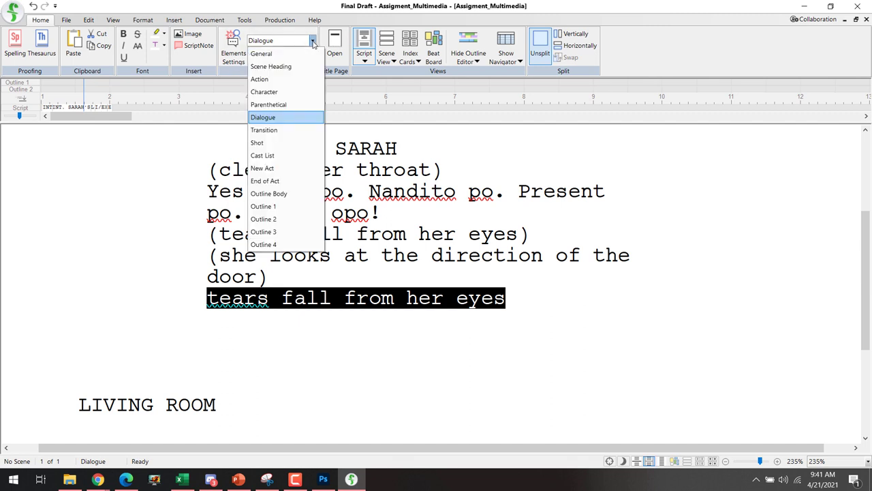
# - Make the tears line an Action element and capitalize 'Tears'
pyautogui.click(271, 81)
pyautogui.click(126, 320)
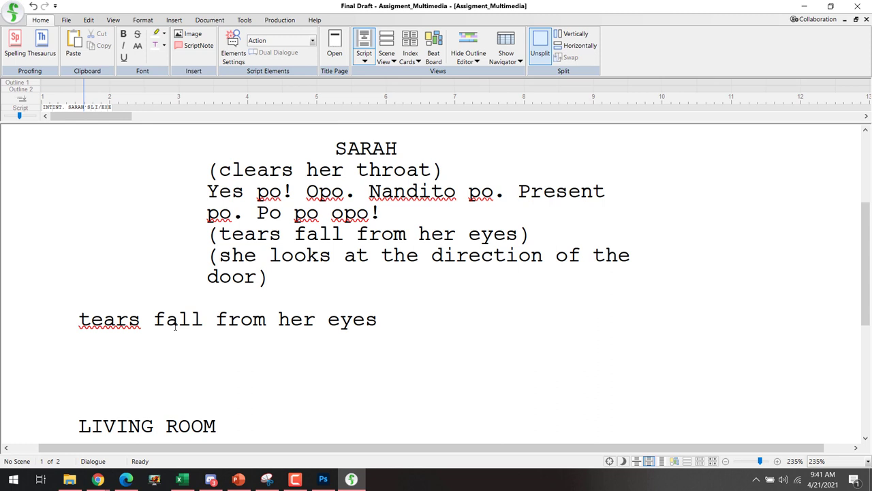
pyautogui.hotkey('ctrl', 'Right')
pyautogui.press('Delete')
pyautogui.write('T')
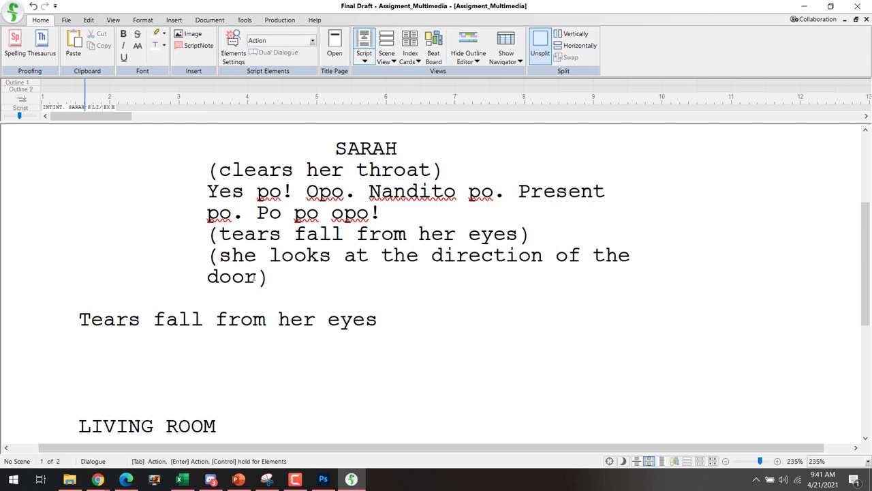
# - End the action line with a period and add 'She looks at the direction of the door.'
pyautogui.moveTo(256, 277); pyautogui.dragTo(219, 254)
pyautogui.hotkey('ctrl', 'c')
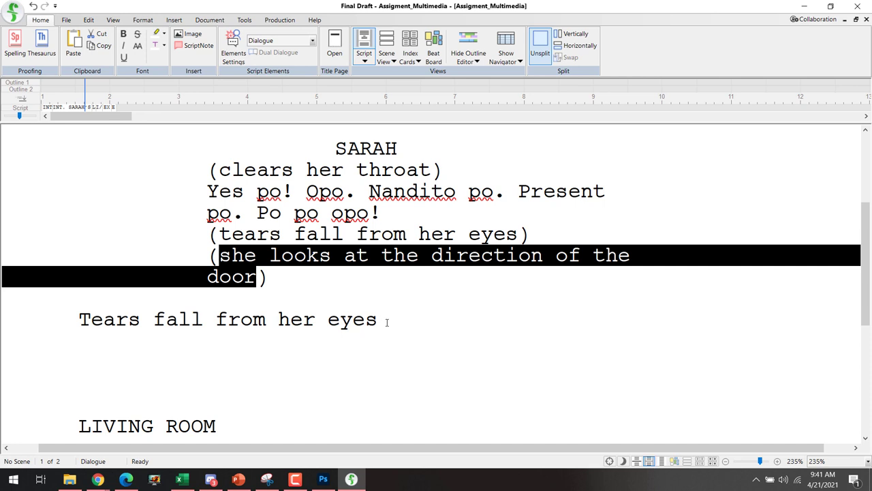
pyautogui.click(382, 319)
pyautogui.write('.')
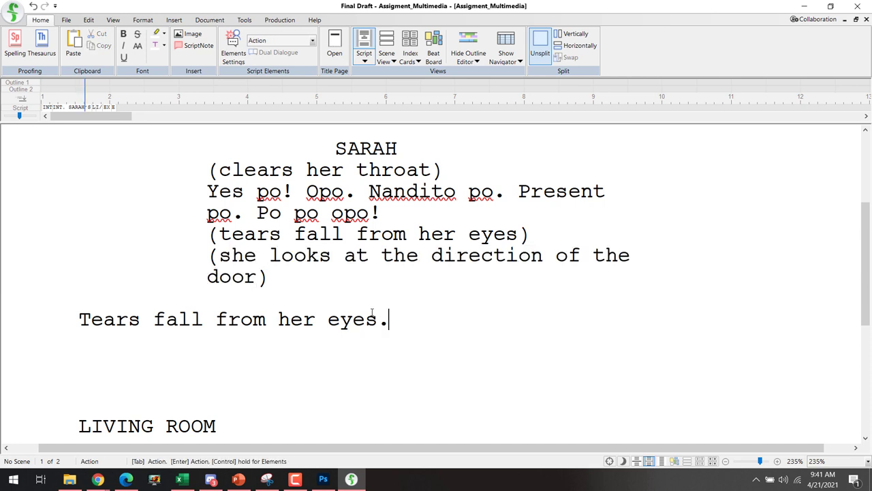
pyautogui.press('Return')
pyautogui.hotkey('ctrl', 'v')
pyautogui.hotkey('ctrl', 'z')
pyautogui.write('She looks at the dir')
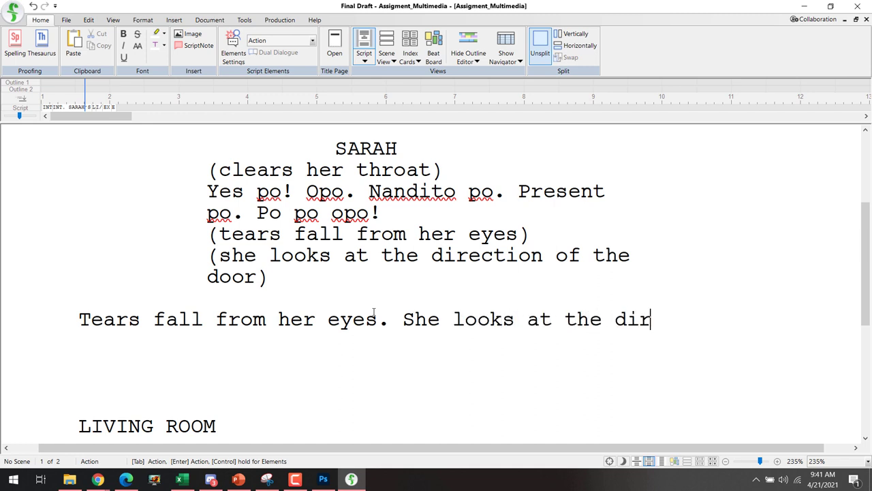
pyautogui.write('ection of the d')
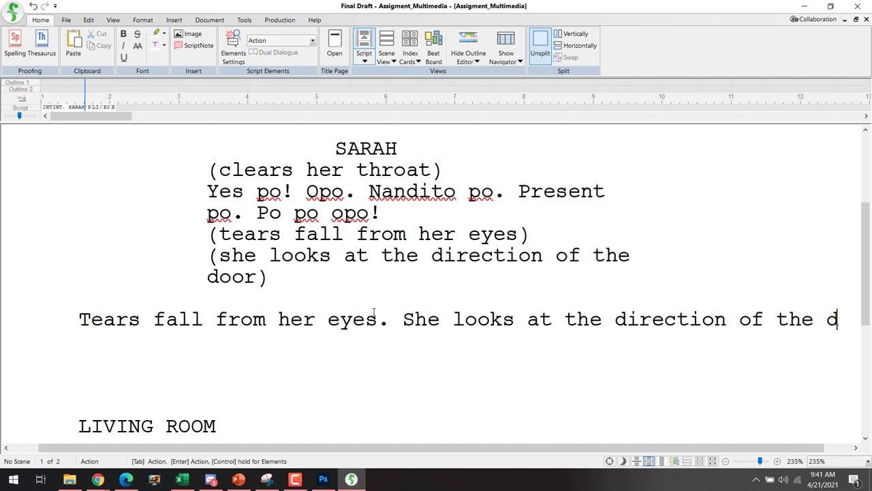
pyautogui.write('oor.')
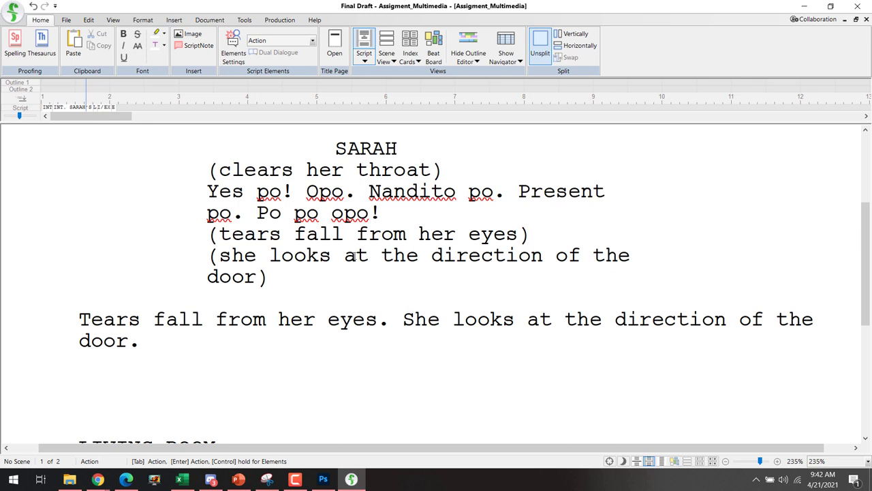
# - Delete both parentheticals from Sarah's dialogue and end it with a period instead of '!'
pyautogui.tripleClick(293, 278)
pyautogui.keyDown('shift'); pyautogui.click(5, 222); pyautogui.keyUp('shift')
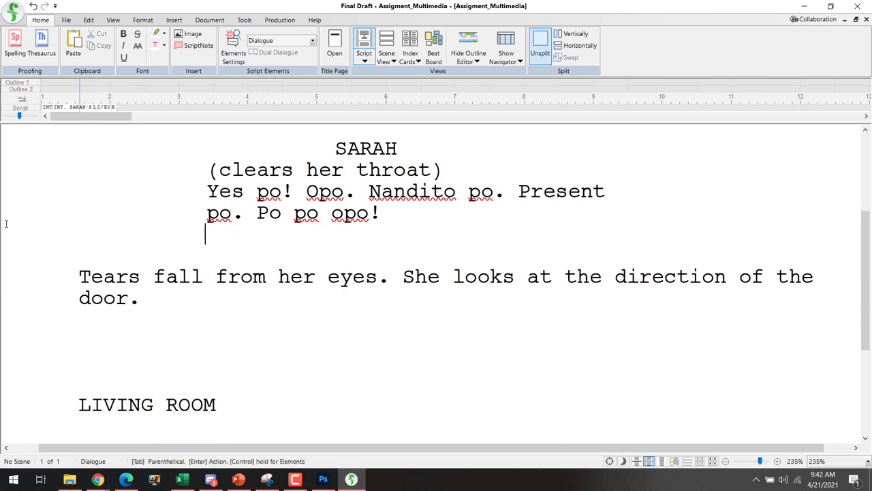
pyautogui.press('BackSpace')
pyautogui.press('BackSpace')
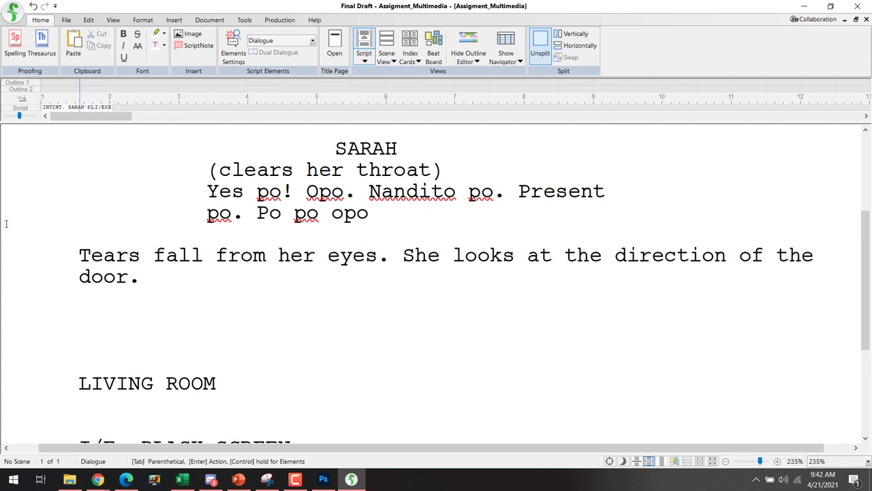
pyautogui.write('.')
# - Retype 'IN' in the LIVING ROOM heading and remove the blank line after 'door.'
pyautogui.hotkey('ctrl', '1')
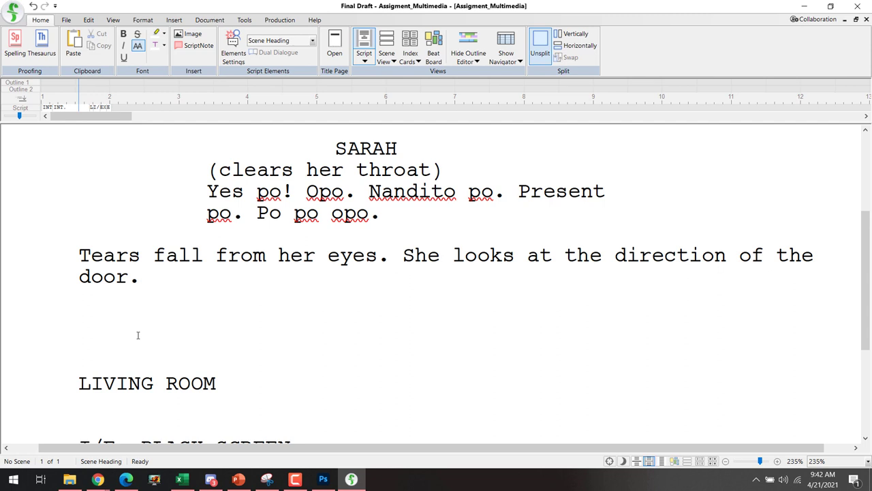
pyautogui.press('BackSpace')
pyautogui.press('BackSpace')
pyautogui.write('IN')
pyautogui.click(106, 325)
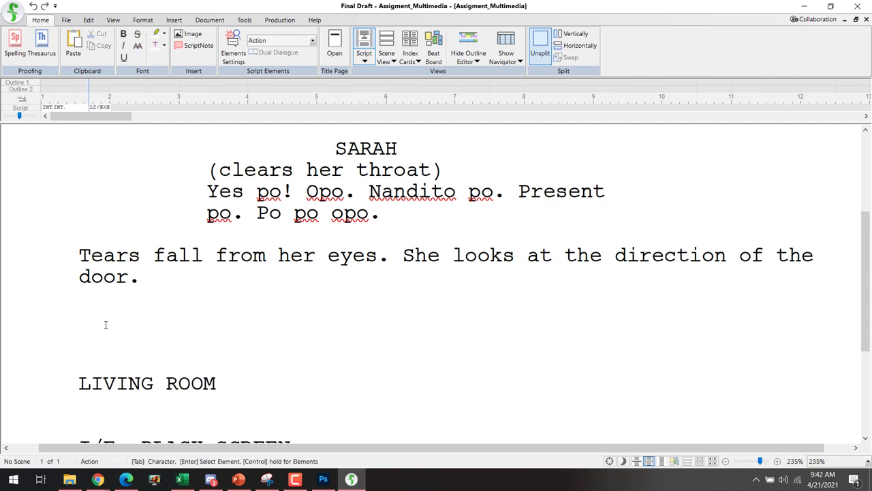
pyautogui.press('BackSpace')
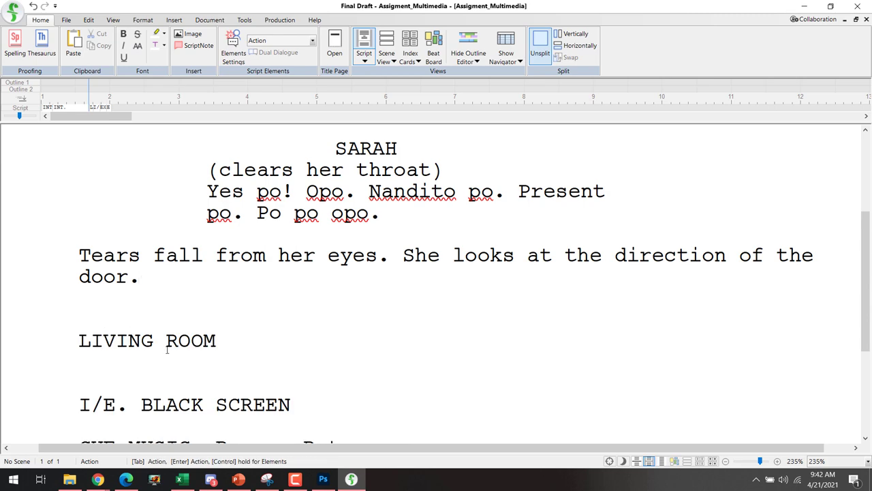
# - Switch to the Screenplay Basics lecture and locate the Transitions paragraph
pyautogui.hotkey('alt', 'Tab')
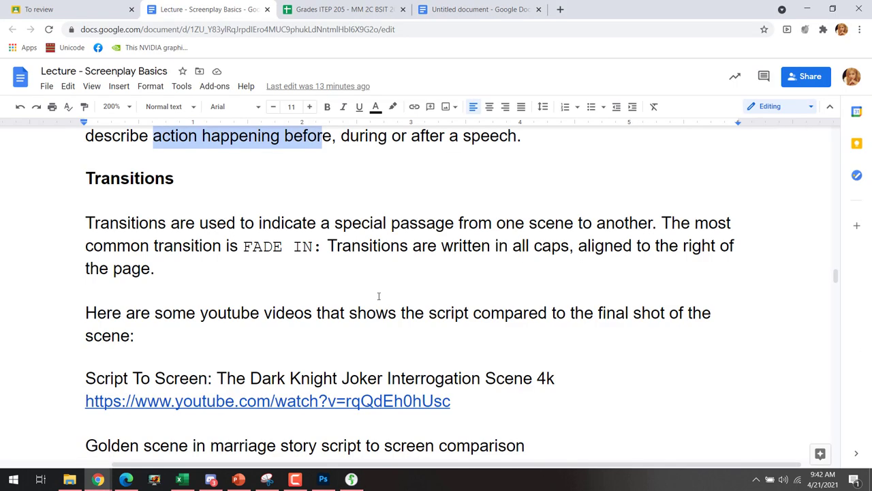
pyautogui.scroll(3, 365, 285)
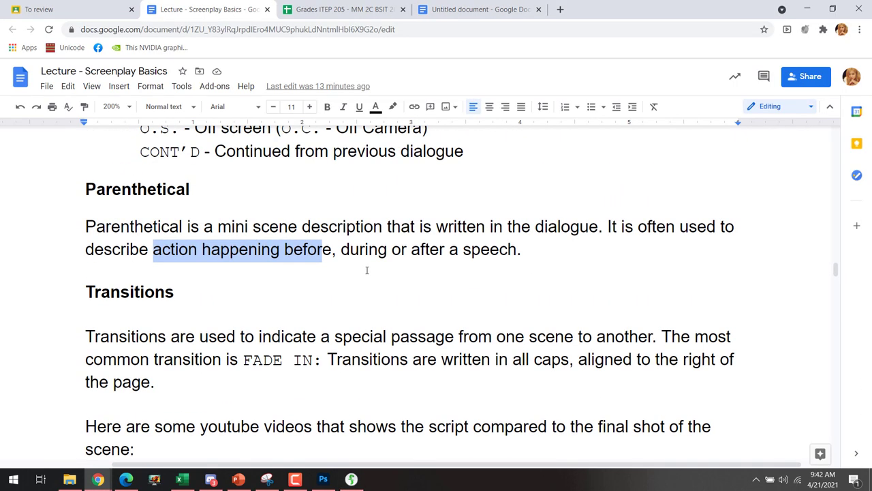
pyautogui.scroll(-3, 368, 269)
pyautogui.scroll(7, 374, 271)
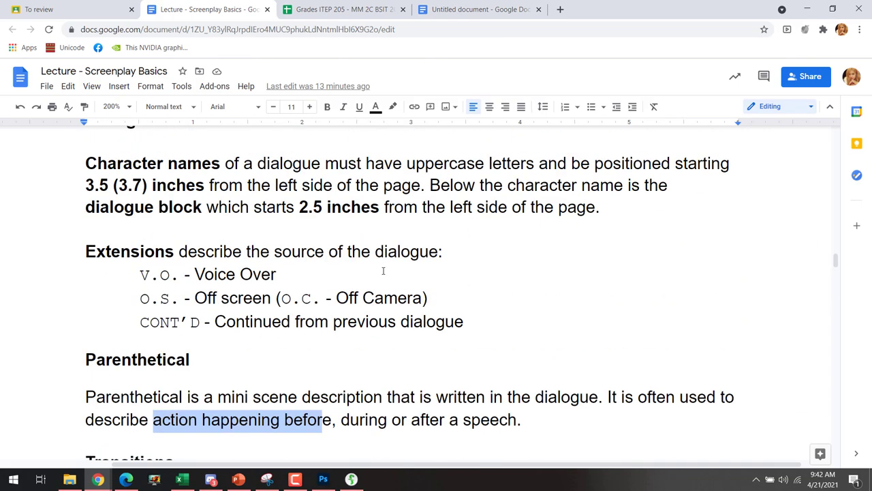
pyautogui.scroll(-6, 383, 271)
pyautogui.scroll(7, 382, 270)
pyautogui.scroll(-20, 382, 270)
pyautogui.scroll(10, 385, 270)
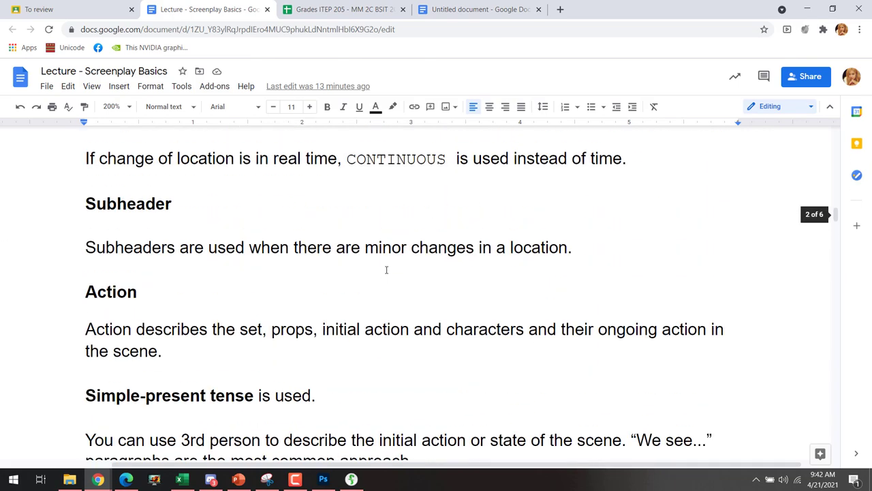
pyautogui.scroll(-20, 385, 270)
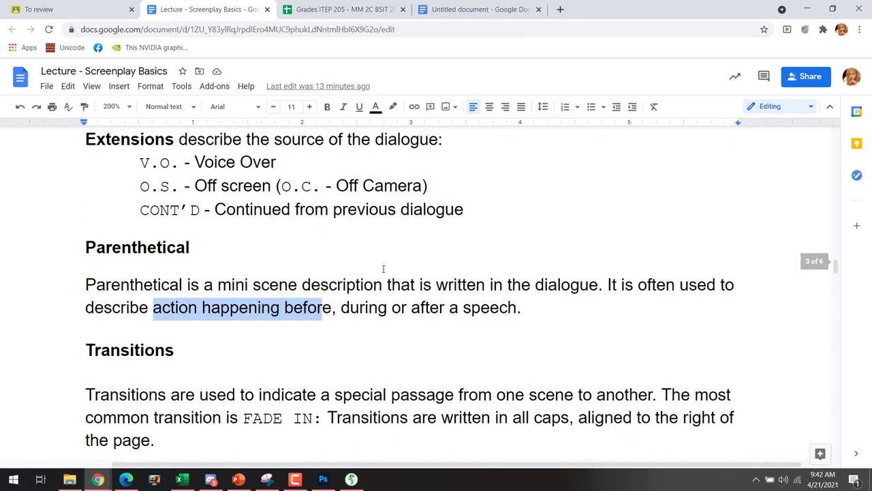
pyautogui.scroll(-3, 383, 269)
pyautogui.click(199, 279)
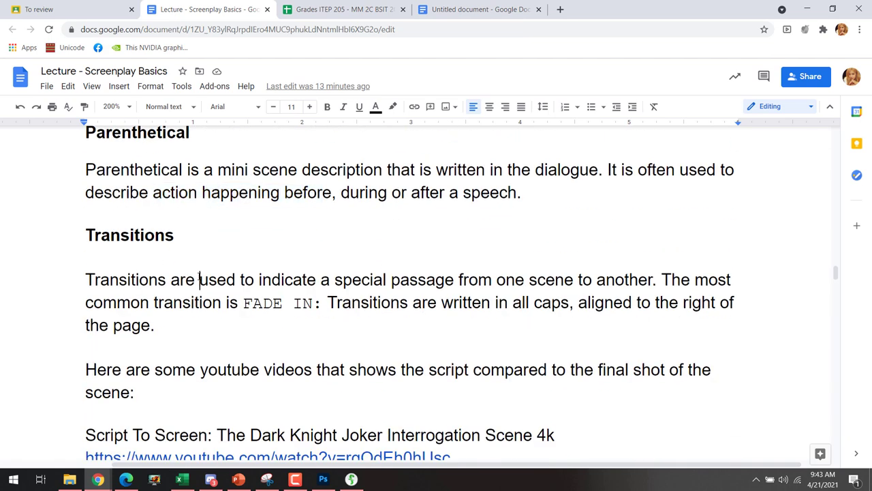
pyautogui.press('Return')
pyautogui.press('BackSpace')
# - Add the note 'Only put transitions if applicable.' below the Transitions paragraph
pyautogui.doubleClick(217, 327)
pyautogui.press('Return')
pyautogui.press('Return')
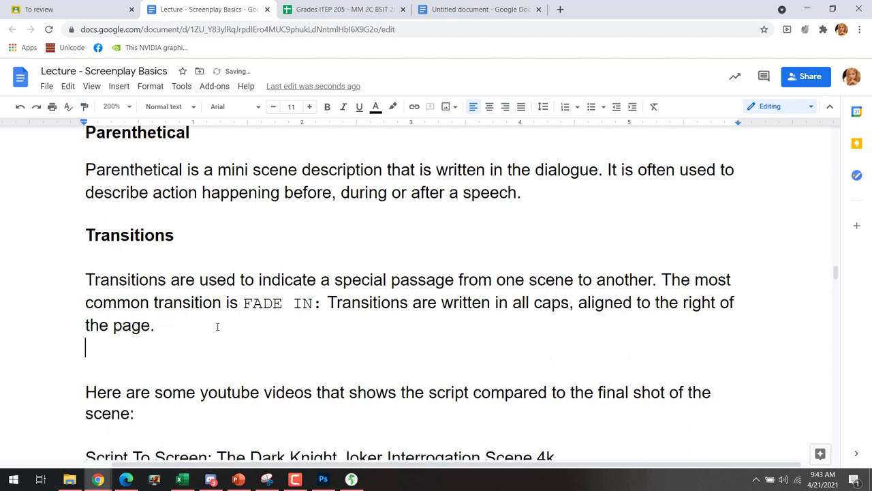
pyautogui.write('Only')
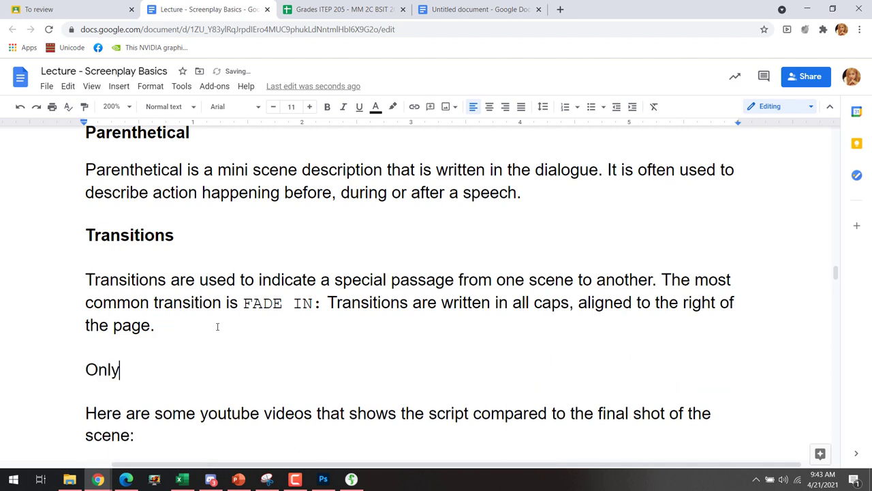
pyautogui.write(' put transitions i')
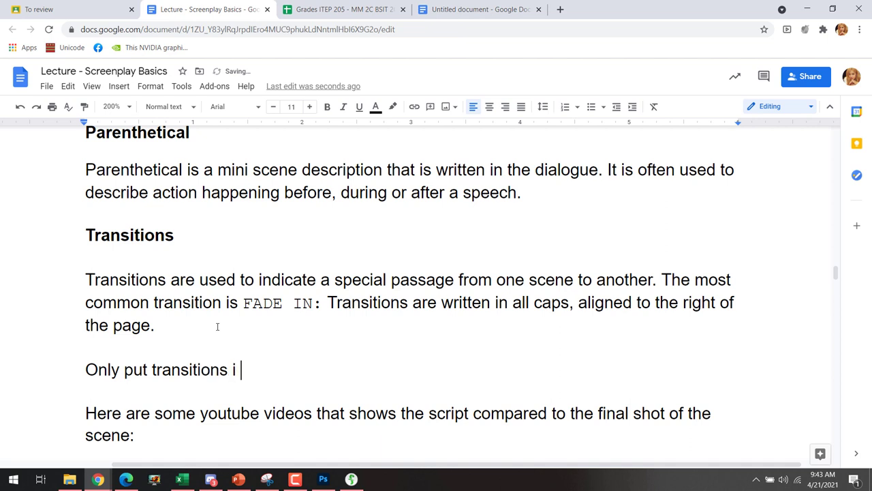
pyautogui.write('f a')
pyautogui.write('pplicabe')
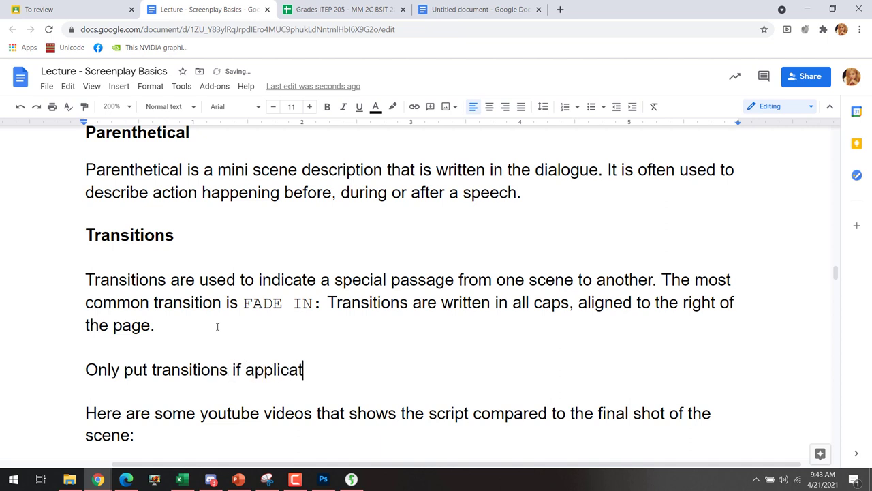
pyautogui.press('BackSpace')
pyautogui.write('le.')
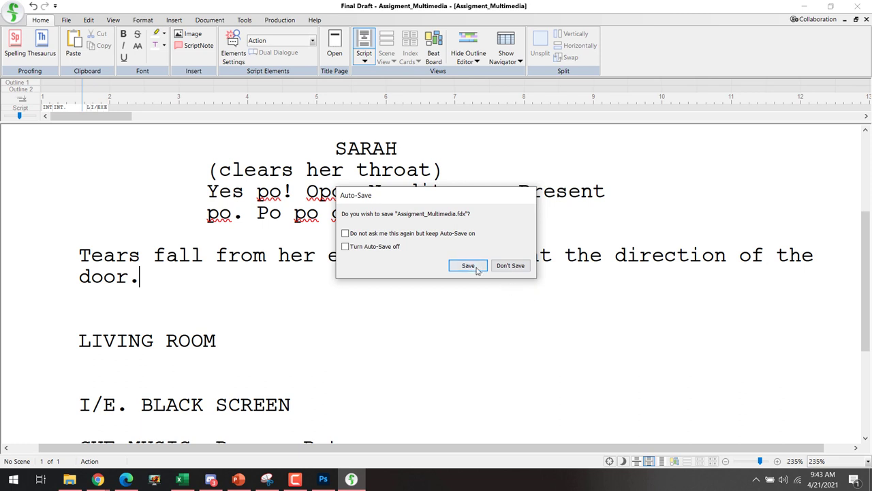
# - Save at the Auto-Save prompt and start a Transition paragraph after the action line
pyautogui.click(469, 266)
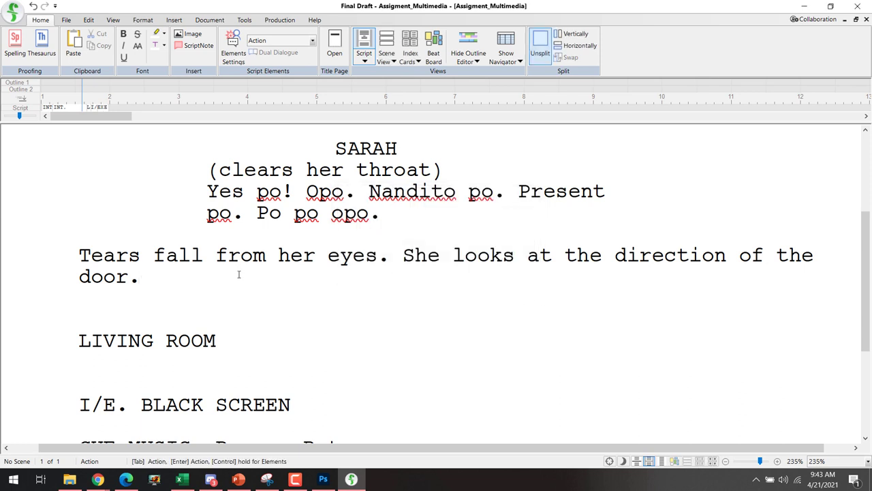
pyautogui.press('Return')
pyautogui.press('Return')
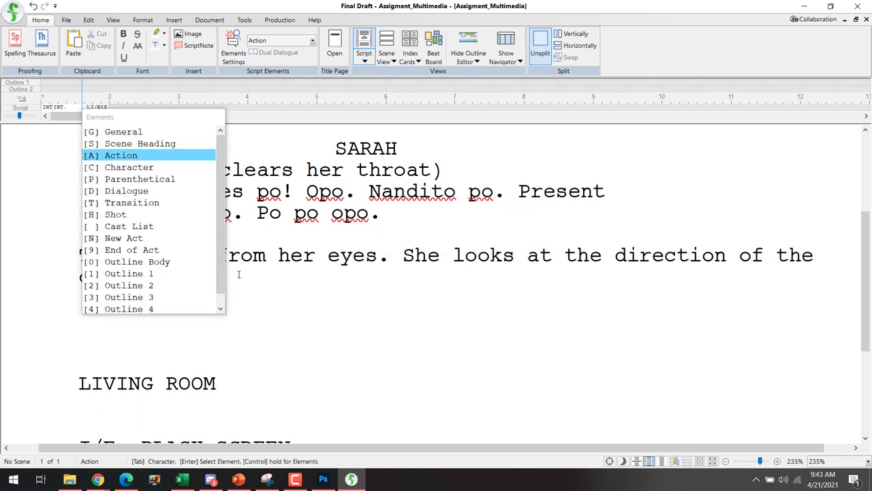
pyautogui.press('Down')
pyautogui.press('Down')
pyautogui.press('Down')
pyautogui.press('Return')
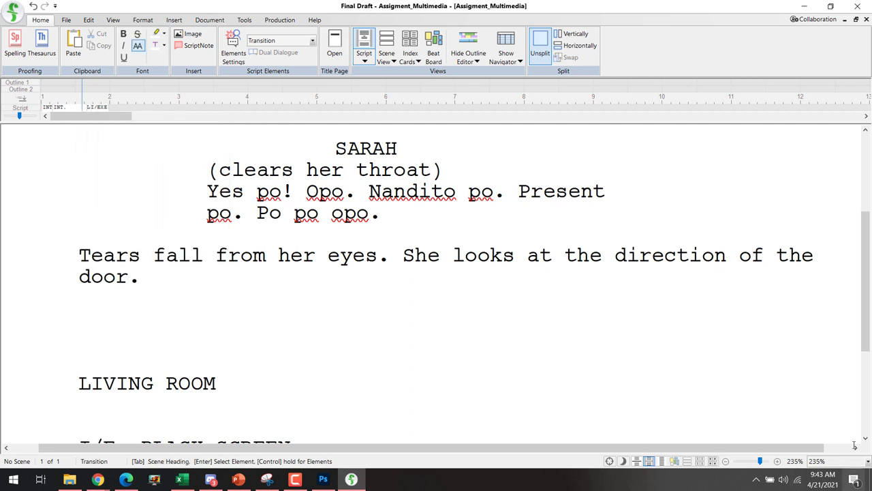
# - Choose FADE TO BLACK. from the SmartType suggestions as the transition
pyautogui.hscroll(3, 806, 450)
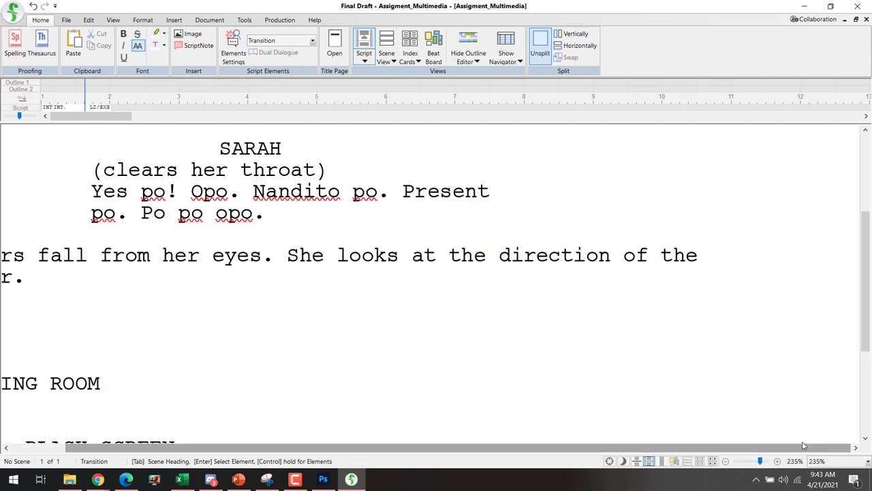
pyautogui.write('ASDF')
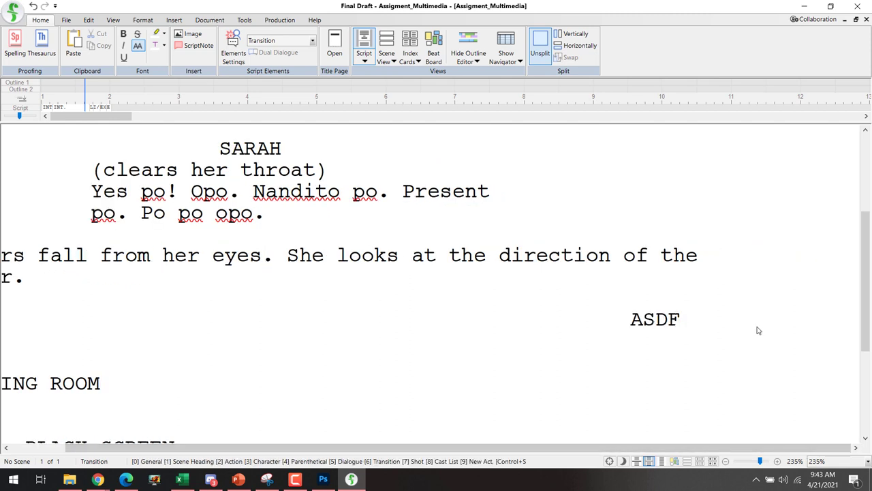
pyautogui.hotkey('shift', 'Home')
pyautogui.write('FA')
pyautogui.press('BackSpace')
pyautogui.press('BackSpace')
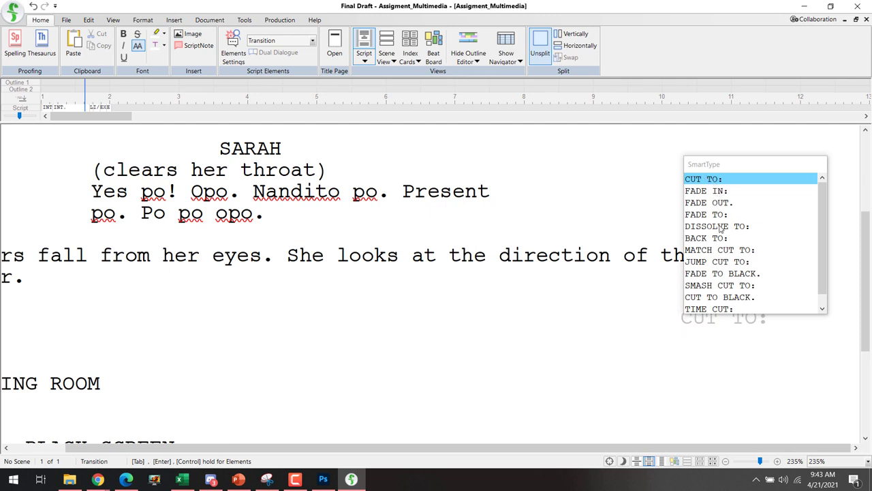
pyautogui.scroll(-1, 727, 258)
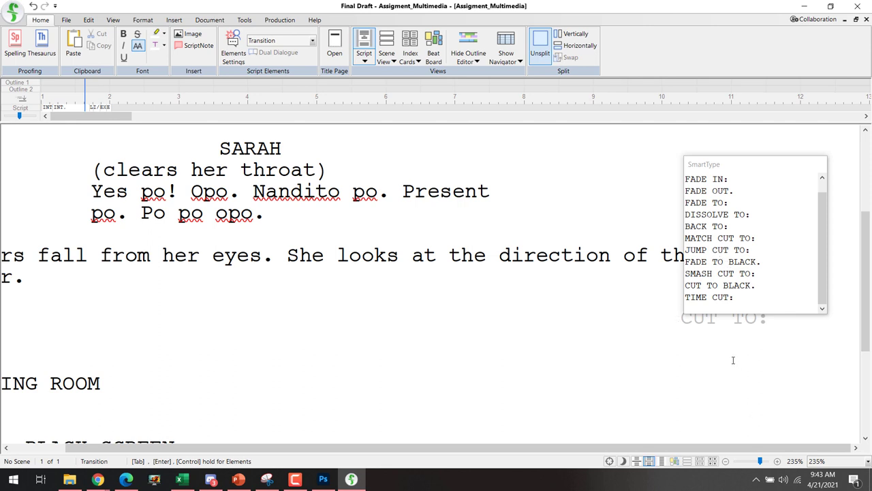
pyautogui.click(723, 346)
pyautogui.click(721, 325)
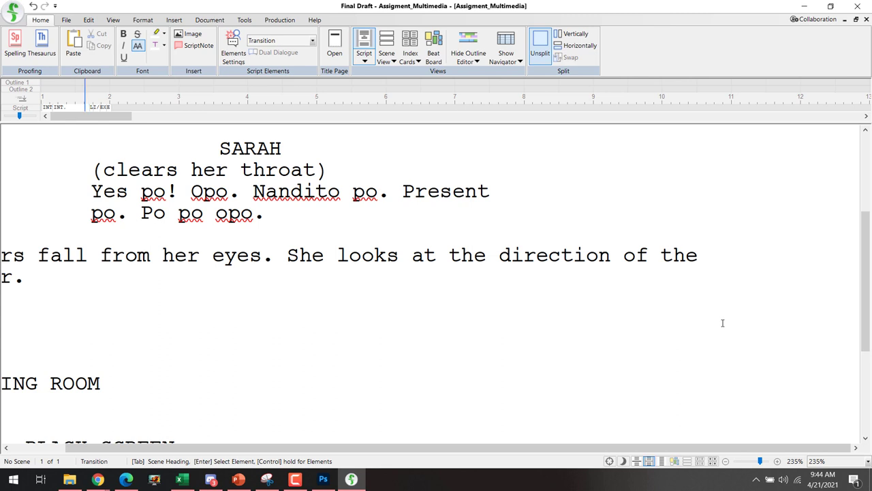
pyautogui.write('FA')
pyautogui.press('Down')
pyautogui.press('Down')
pyautogui.press('Down')
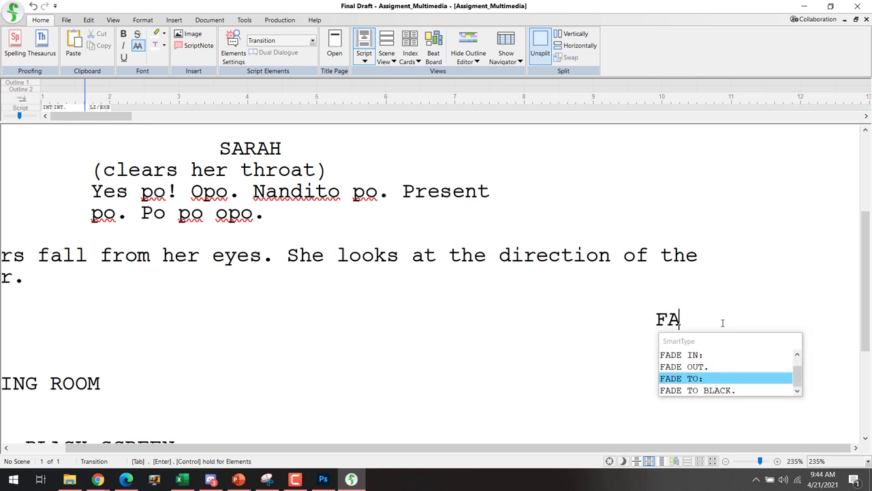
pyautogui.press('Return')
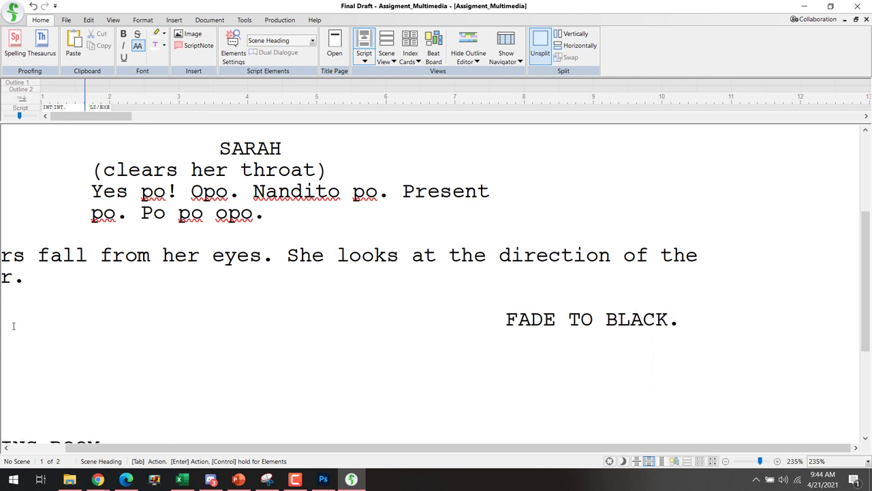
# - Fix the LIVING ROOM heading and delete the empty line above it
pyautogui.moveTo(221, 448); pyautogui.dragTo(95, 450)
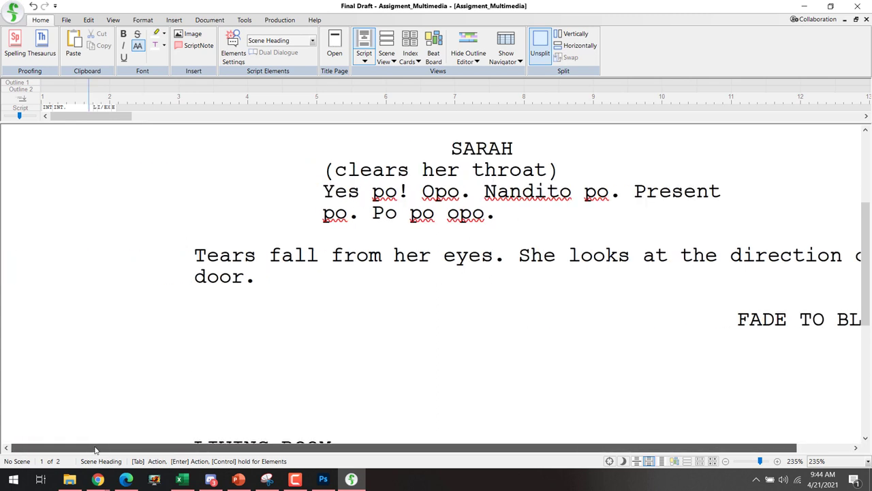
pyautogui.scroll(-1, 251, 406)
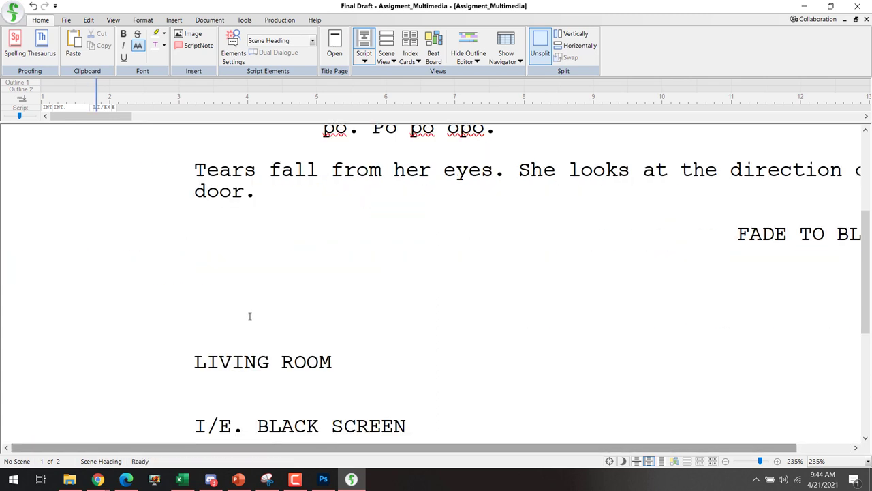
pyautogui.press('Left')
pyautogui.press('BackSpace')
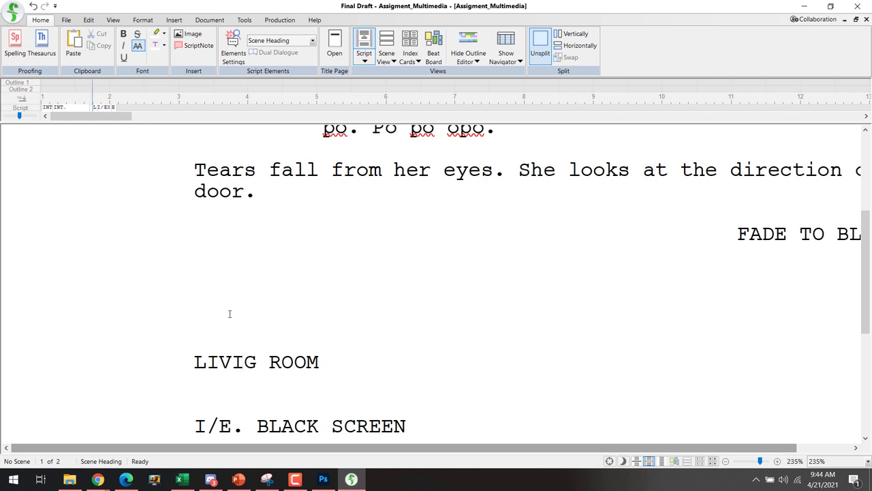
pyautogui.write('N')
pyautogui.press('BackSpace')
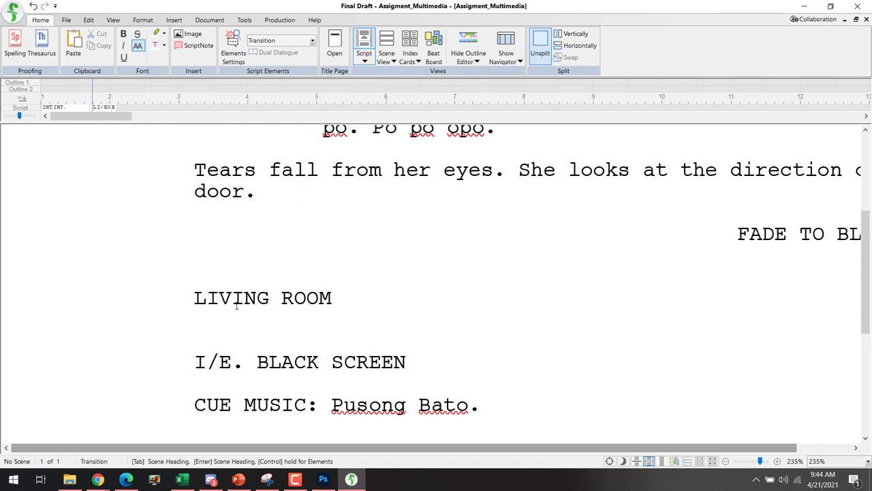
pyautogui.click(238, 273)
pyautogui.scroll(3, 245, 276)
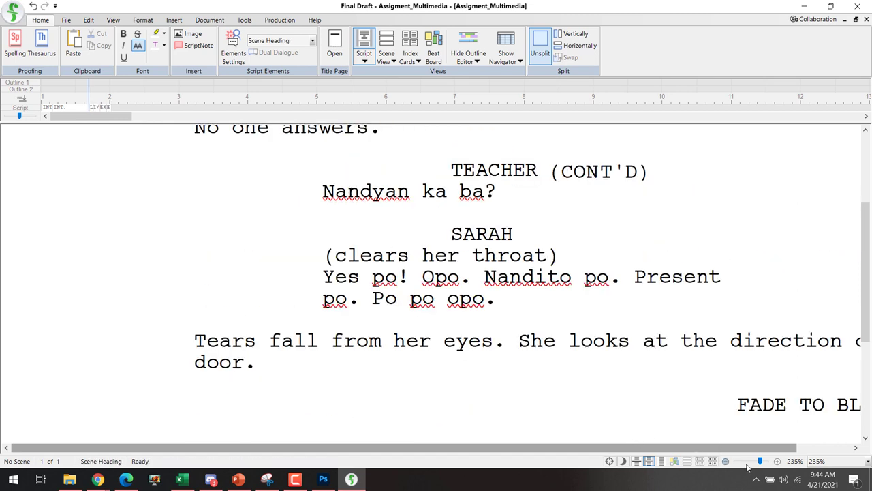
# - Zoom the script view out to 187% and go to the end of Sarah's dialogue
pyautogui.moveTo(759, 462); pyautogui.dragTo(754, 464)
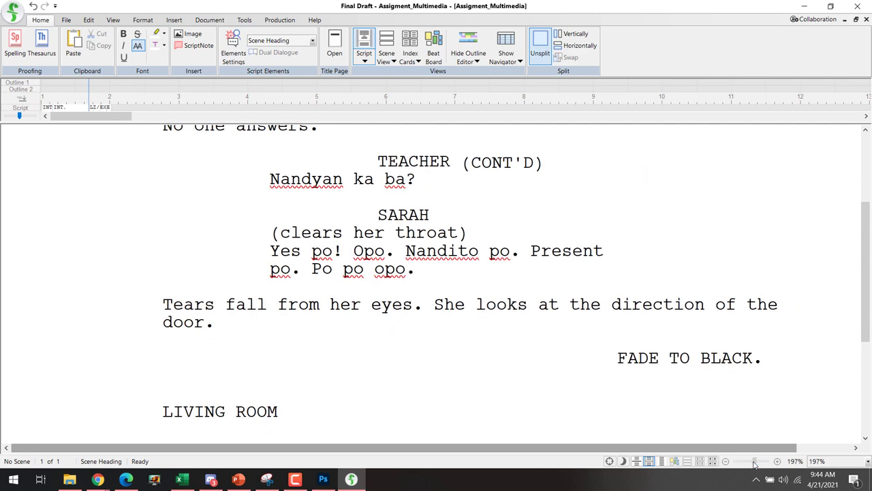
pyautogui.click(754, 463)
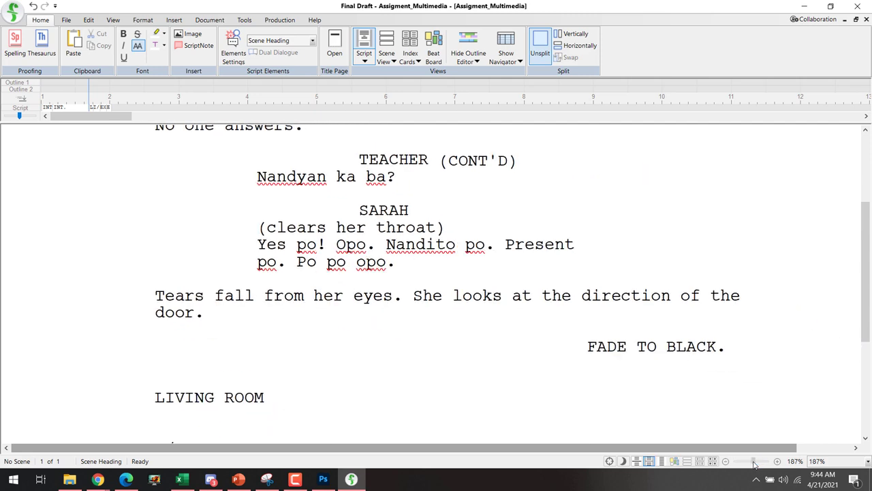
pyautogui.click(454, 275)
pyautogui.click(425, 261)
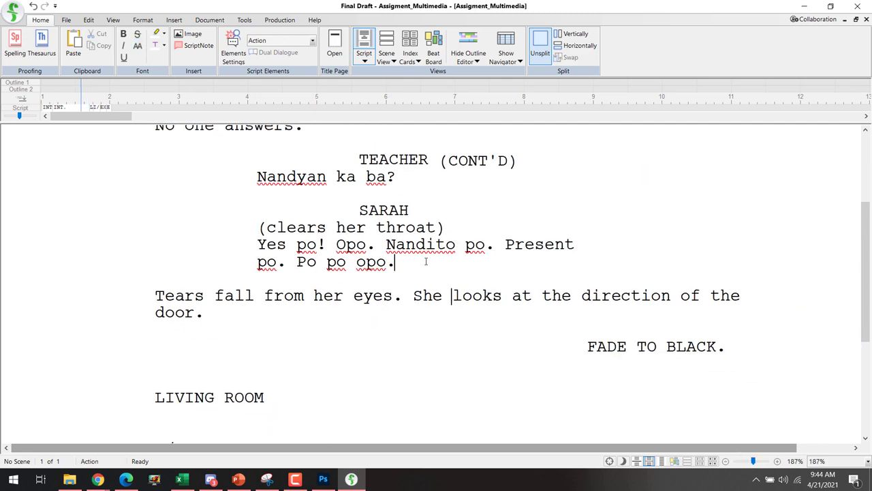
# - Add a new Character line 'SATAN (O.S.)' after Sarah's dialogue
pyautogui.press('Return')
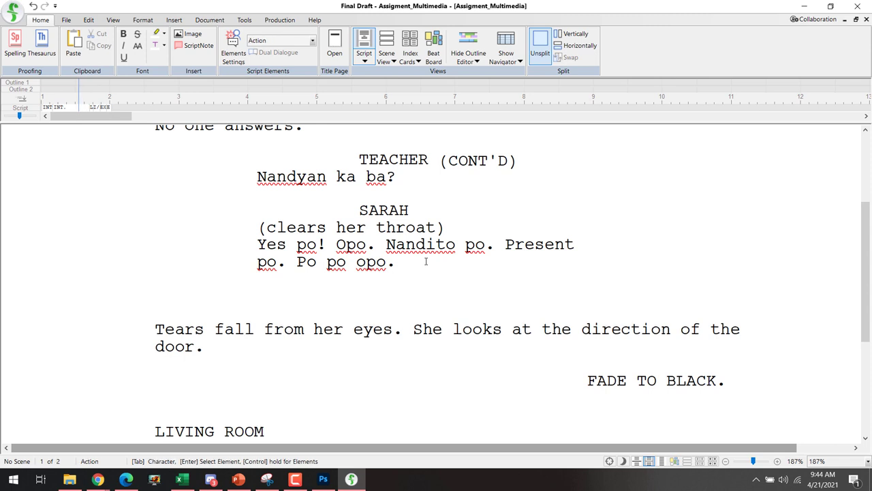
pyautogui.press('Return')
pyautogui.press('Down')
pyautogui.press('Return')
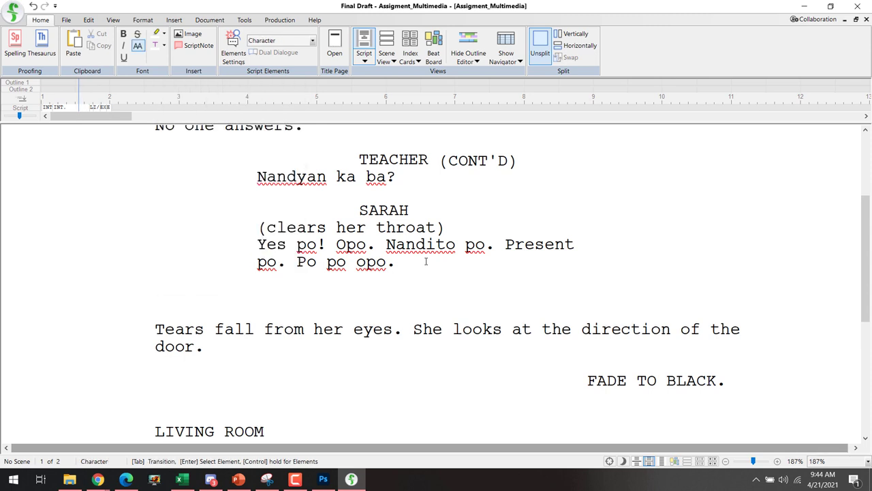
pyautogui.write('DS')
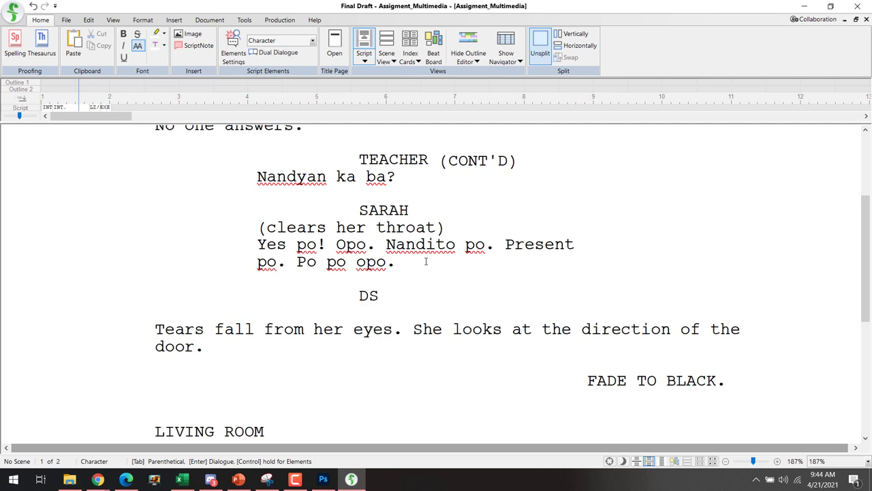
pyautogui.press('BackSpace')
pyautogui.press('BackSpace')
pyautogui.write('SAA')
pyautogui.press('BackSpace')
pyautogui.write('TAN (')
pyautogui.press('Down')
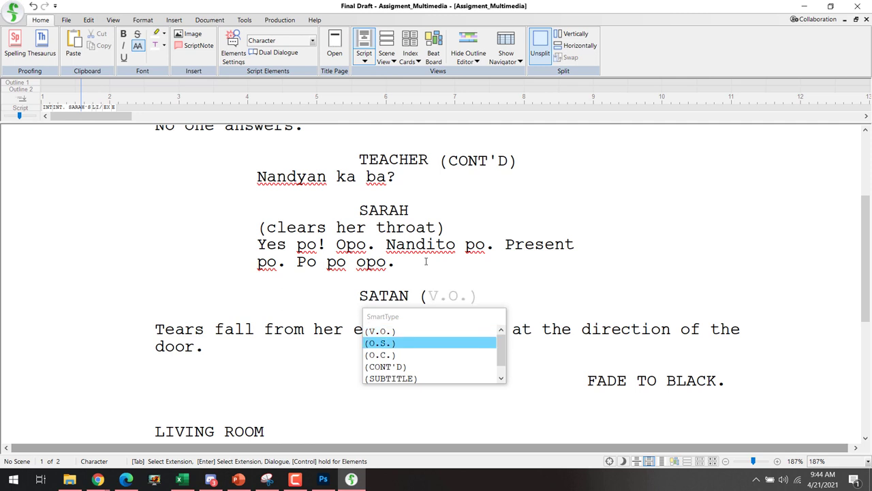
pyautogui.press('Return')
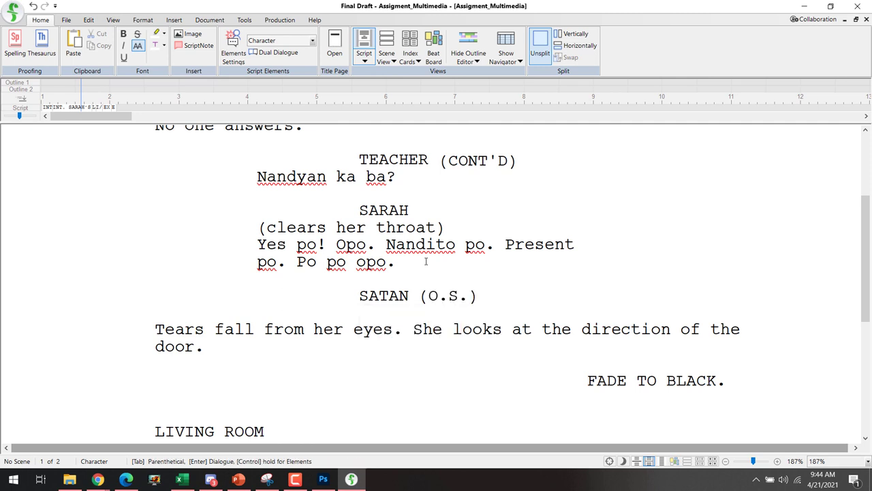
# - Give SATAN the dialogue 'Pssst. Sarah. Huy.' and begin an action line 'Sarah is b'
pyautogui.press('Return')
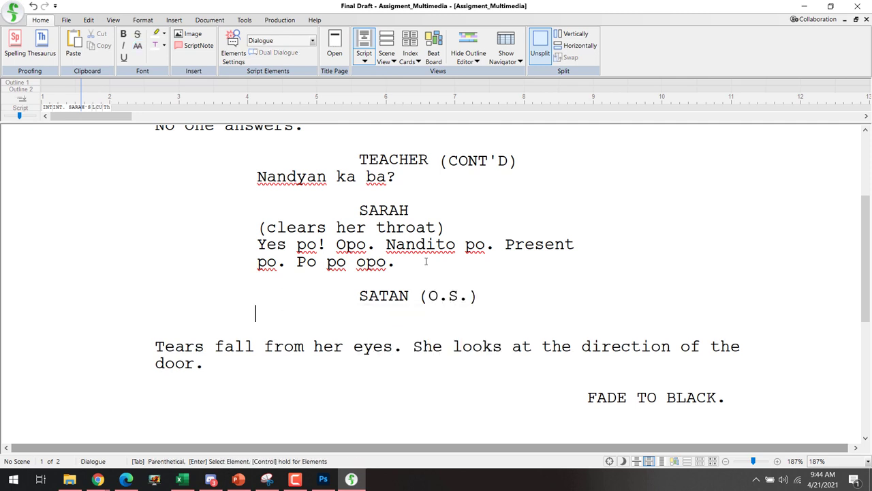
pyautogui.write('Sara')
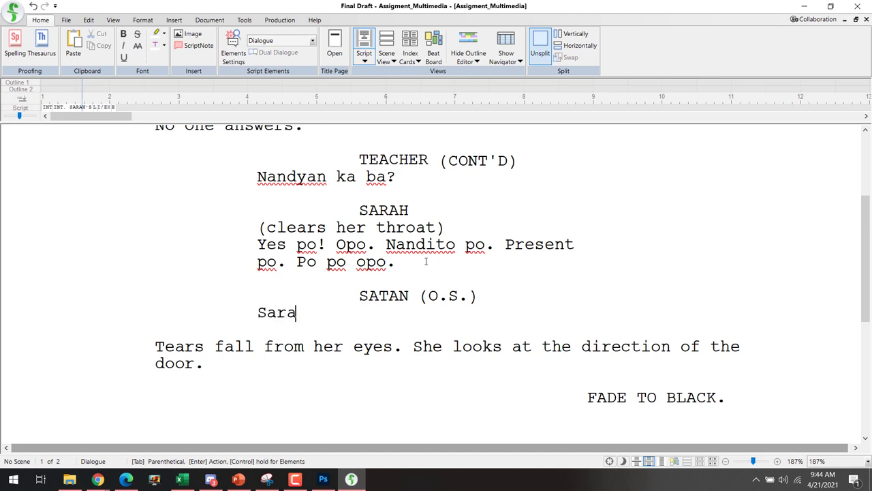
pyautogui.write('h. Huy.')
pyautogui.hotkey('shift', 'Left')
pyautogui.hotkey('shift', 'Left')
pyautogui.hotkey('shift', 'Left')
pyautogui.hotkey('shift', 'Left')
pyautogui.hotkey('shift', 'Left')
pyautogui.hotkey('shift', 'Left')
pyautogui.hotkey('shift', 'Left')
pyautogui.hotkey('shift', 'Left')
pyautogui.hotkey('shift', 'Left')
pyautogui.hotkey('shift', 'Left')
pyautogui.hotkey('shift', 'Left')
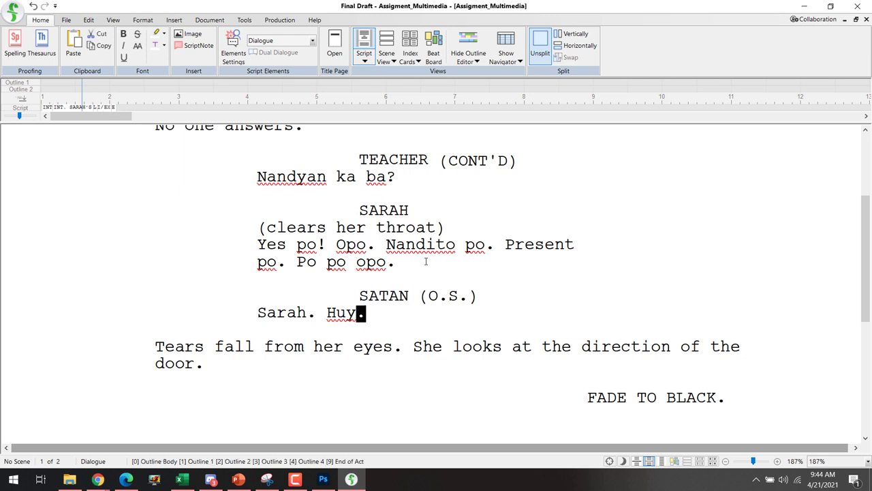
pyautogui.write('Pssst. St')
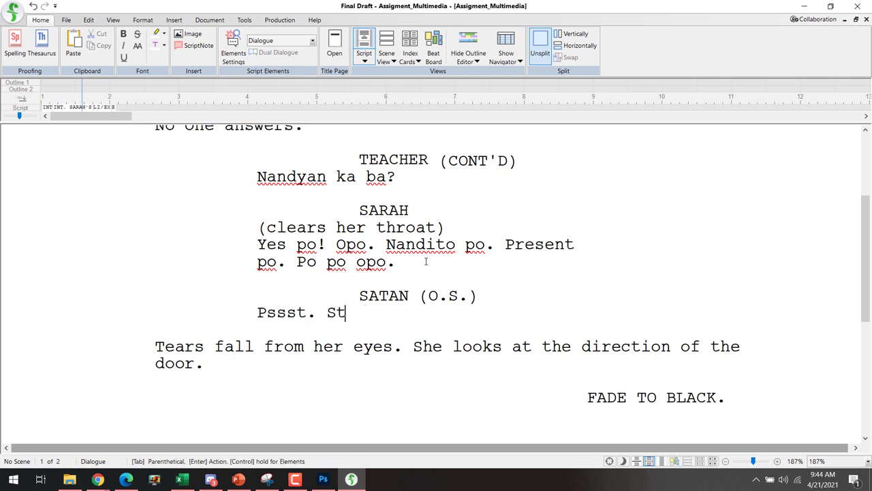
pyautogui.press('BackSpace')
pyautogui.write('arah. Huy.')
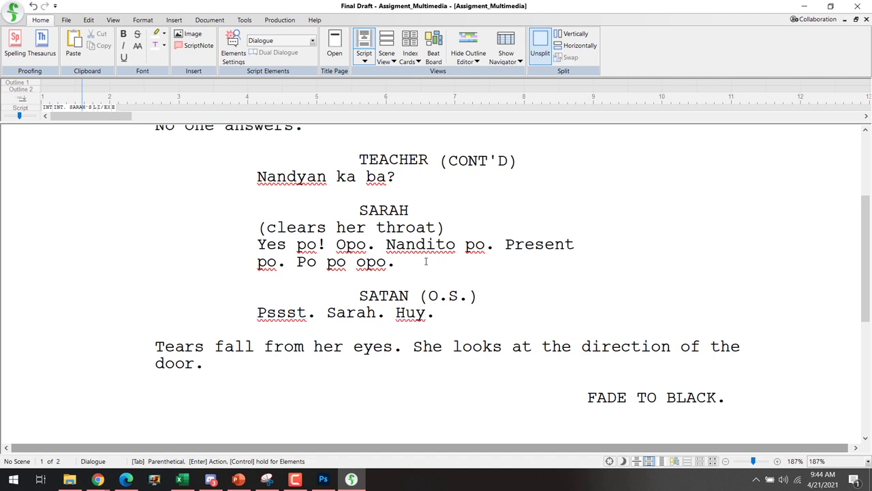
pyautogui.press('Return')
pyautogui.write('S')
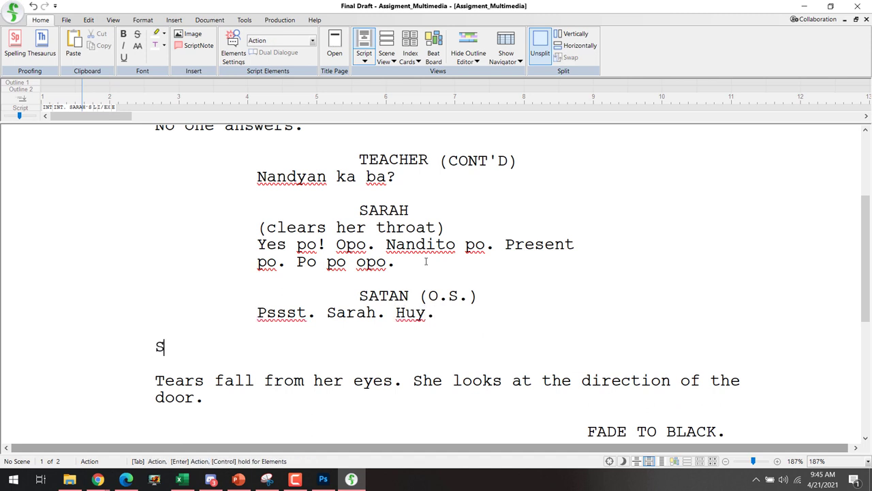
pyautogui.write('arah is b')
# - Complete the action 'Sarah is startled with the voice.' and add a SATAN character cue
pyautogui.press('BackSpace')
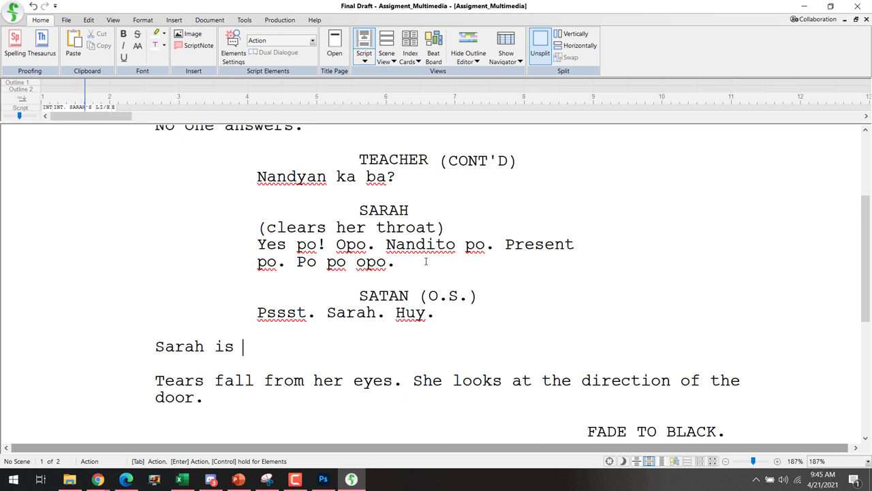
pyautogui.write('startled ')
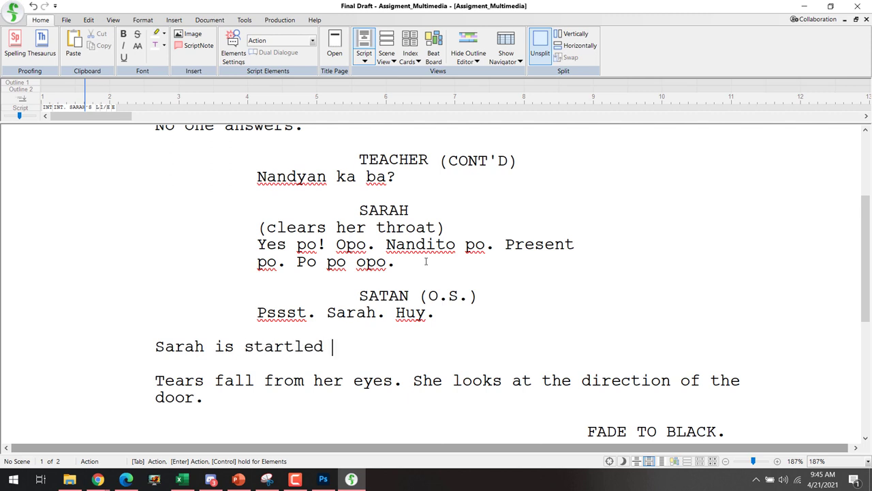
pyautogui.write('with the voice.')
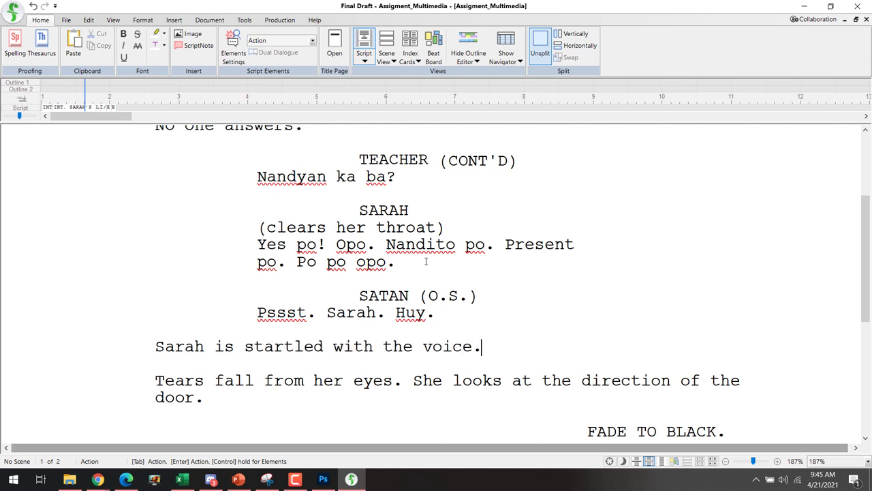
pyautogui.press('Return')
pyautogui.press('Tab')
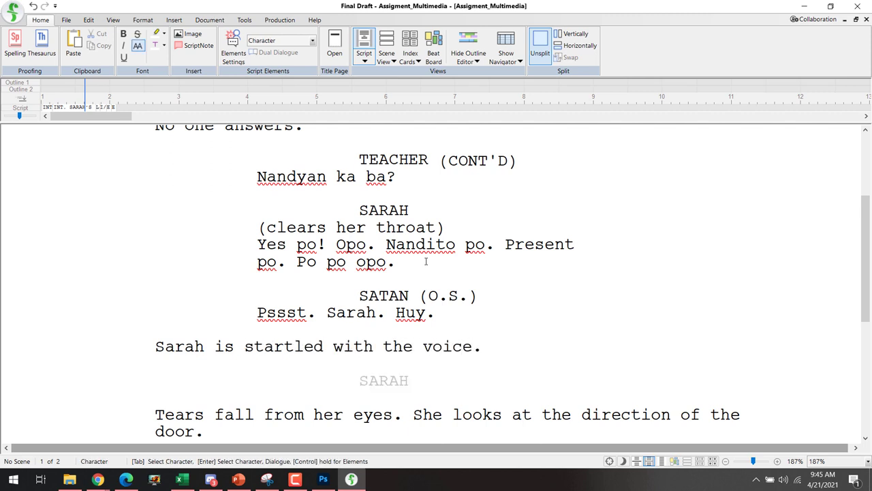
pyautogui.write('SATAN')
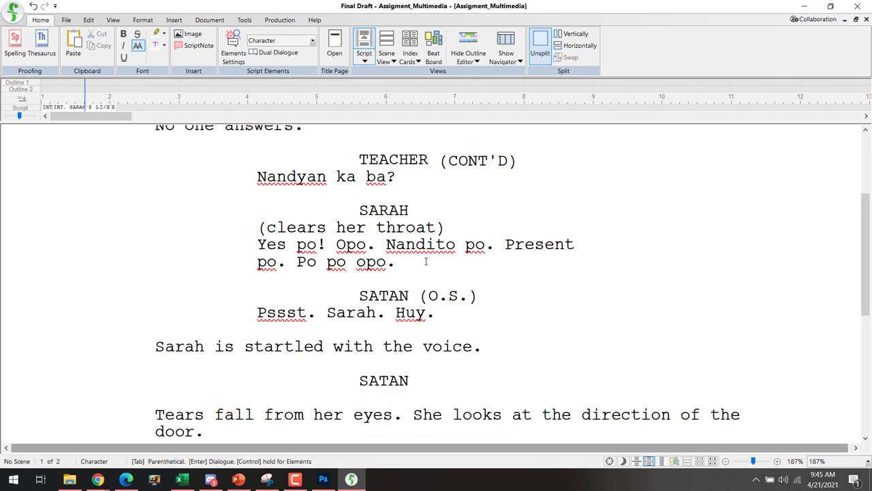
pyautogui.press('Tab')
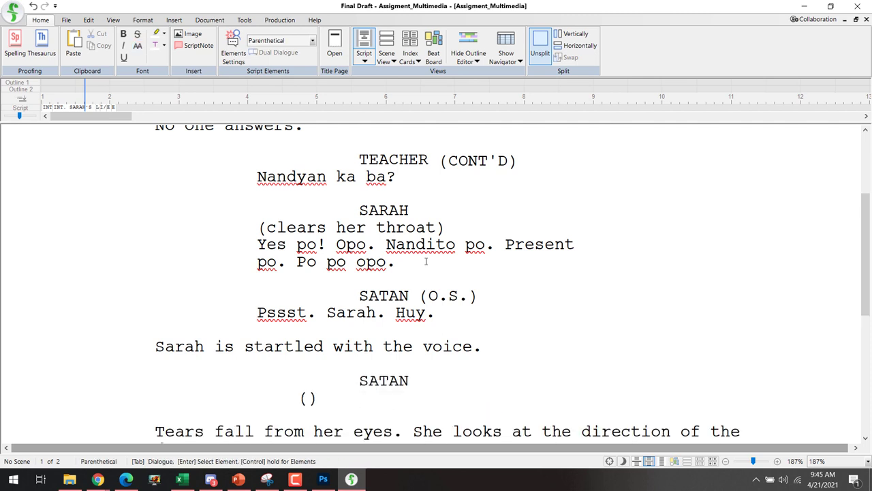
pyautogui.press('Down')
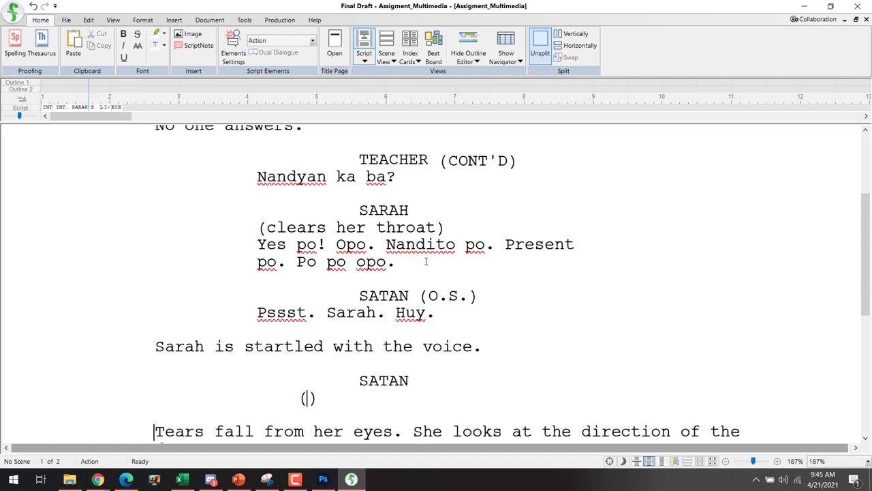
# - Write SATAN's dialogue 'Tropa. Ako to. Drop call mo na yan. Nood ka nalang Tulflix.'
pyautogui.scroll(-3, 429, 245)
pyautogui.press('End')
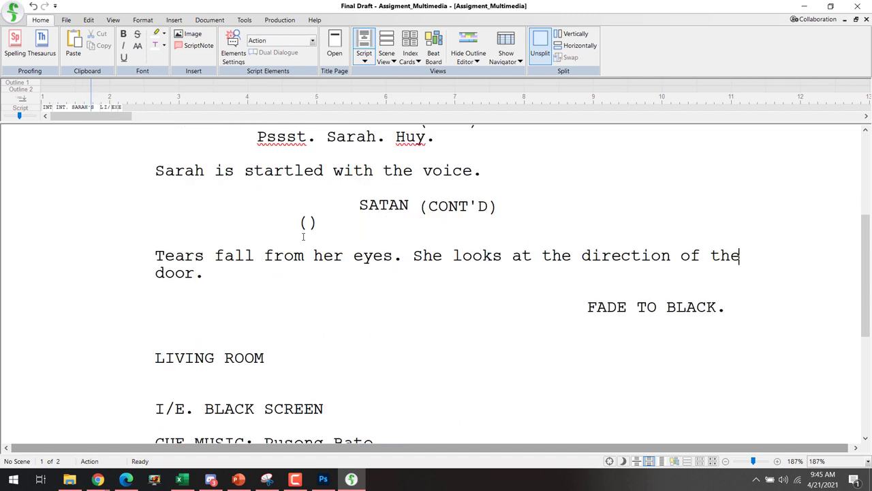
pyautogui.click(320, 222)
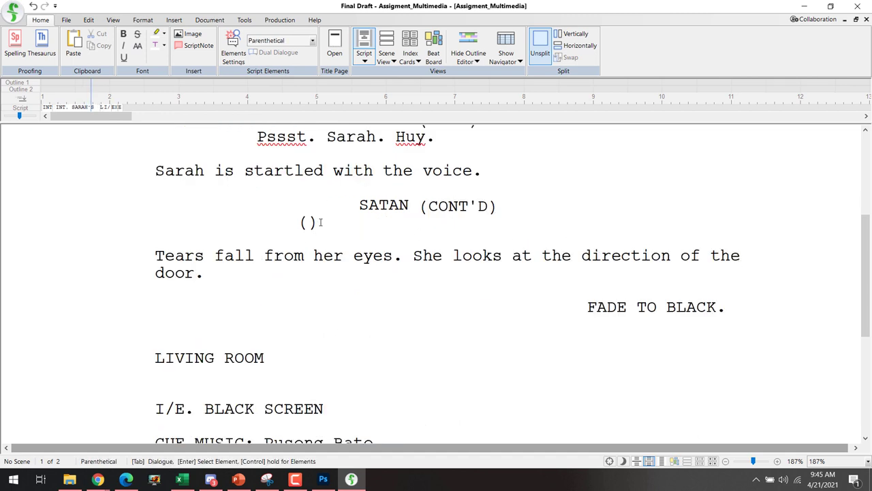
pyautogui.press('BackSpace')
pyautogui.write('Trop')
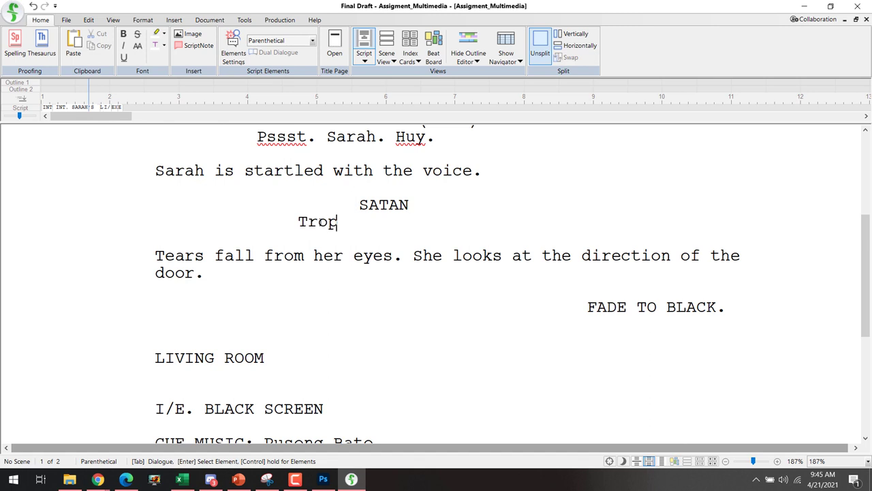
pyautogui.write('a. Ako to. Drop mo')
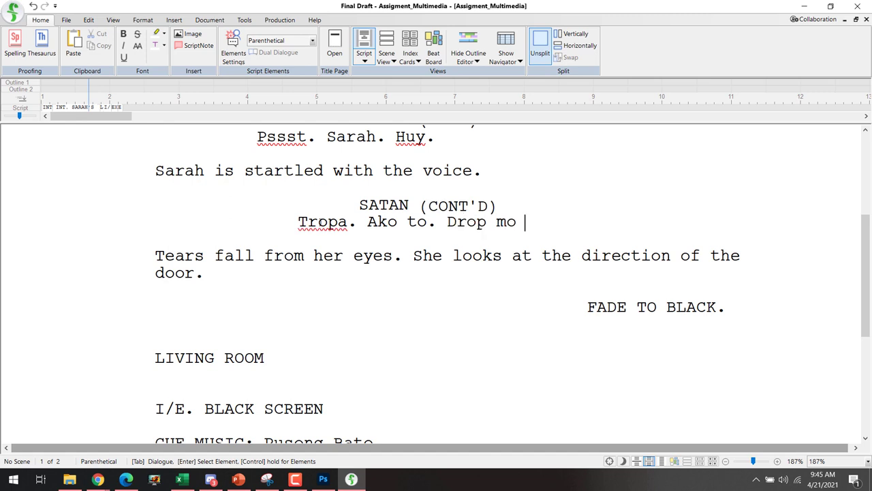
pyautogui.press('BackSpace')
pyautogui.press('BackSpace')
pyautogui.press('BackSpace')
pyautogui.write('call mo ya')
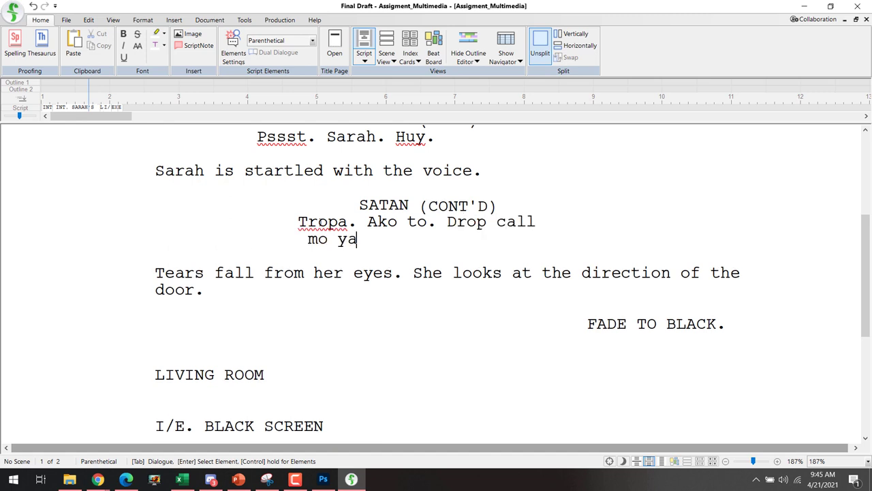
pyautogui.press('BackSpace')
pyautogui.press('BackSpace')
pyautogui.write('na yan. Nood ka nalang')
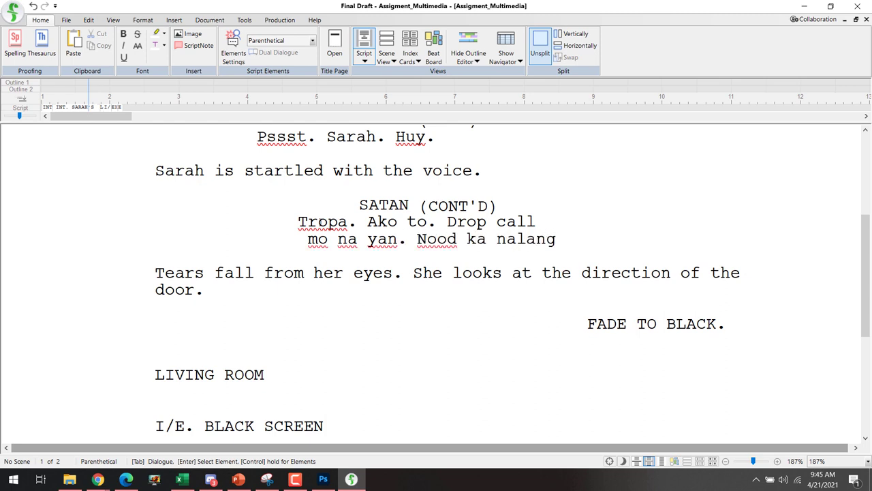
pyautogui.write(' Tulof')
pyautogui.press('BackSpace')
pyautogui.press('BackSpace')
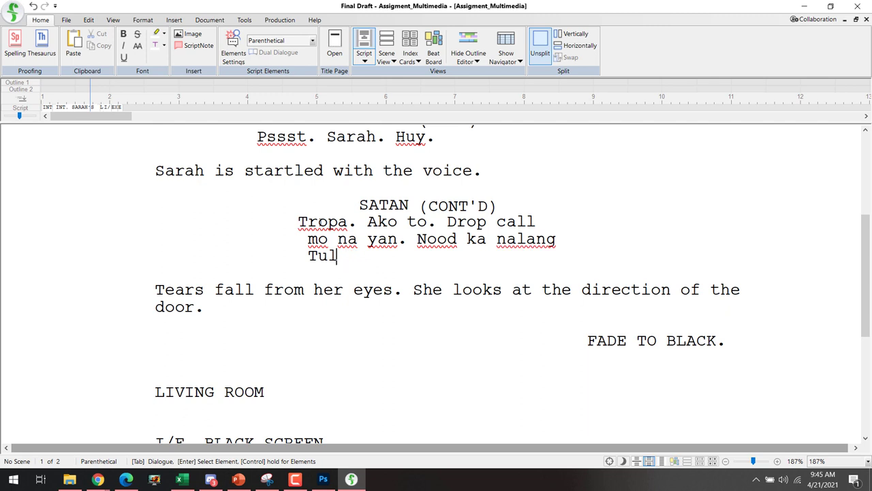
pyautogui.write('flix.')
# - Select SATAN's dialogue paragraph, then put the insertion point at his name
pyautogui.scroll(3, 330, 217)
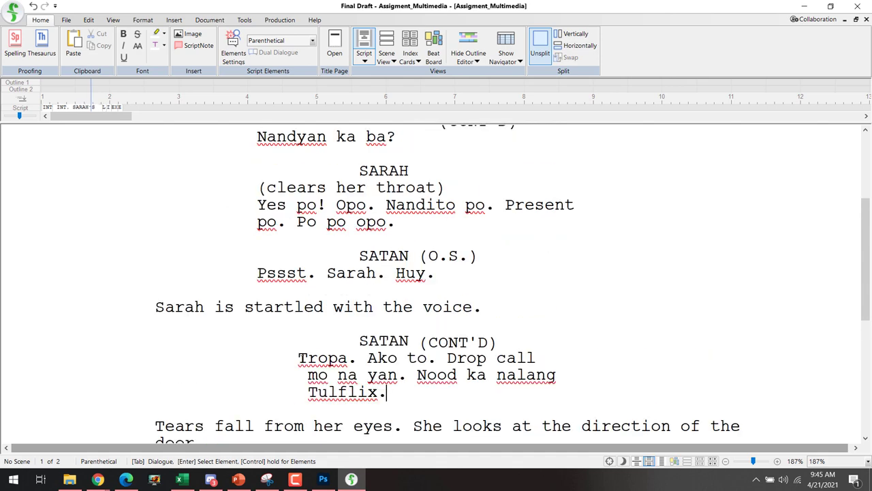
pyautogui.tripleClick(348, 375)
pyautogui.click(261, 335)
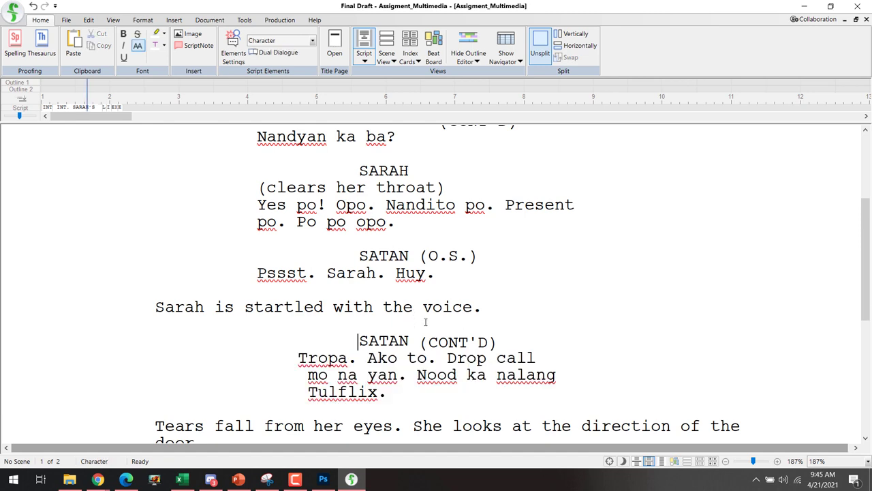
pyautogui.scroll(-1, 431, 317)
pyautogui.scroll(-1, 432, 318)
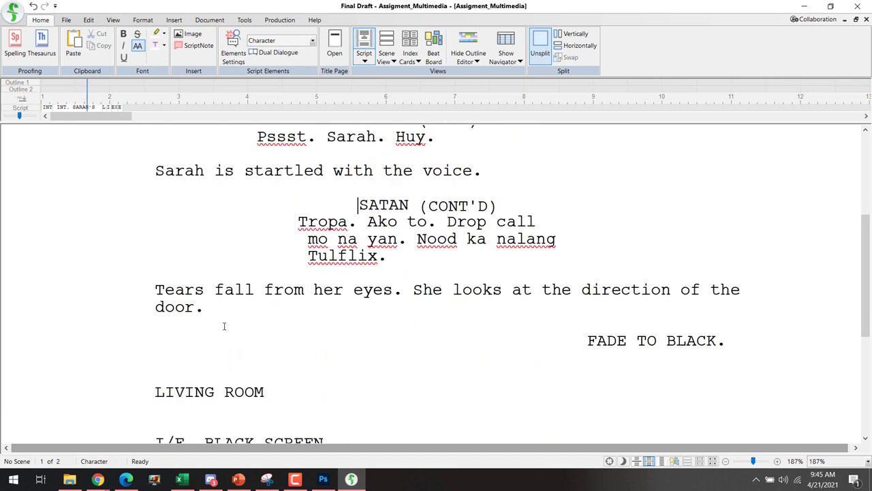
# - Replace the tearful action line with 'Sara tries to shake the voice off.'
pyautogui.moveTo(214, 308); pyautogui.dragTo(154, 289)
pyautogui.write('Sra')
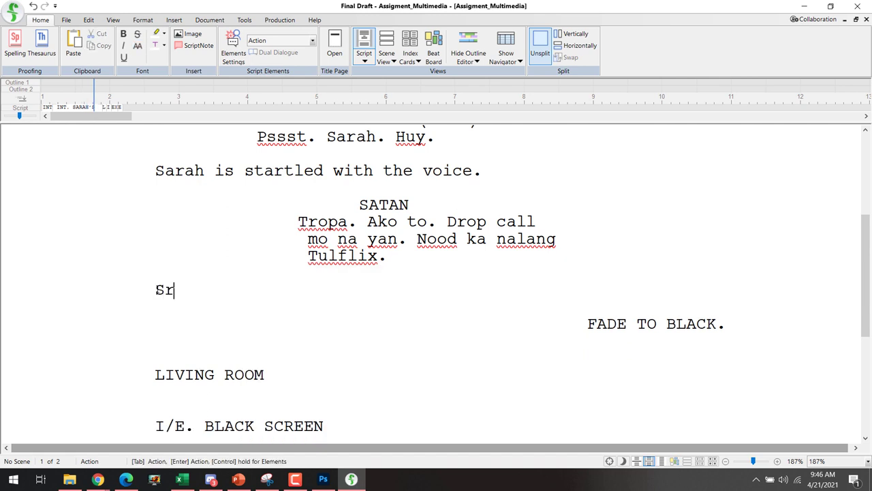
pyautogui.press('BackSpace')
pyautogui.press('BackSpace')
pyautogui.write('ara tries')
pyautogui.press('BackSpace')
pyautogui.write('tries to ds')
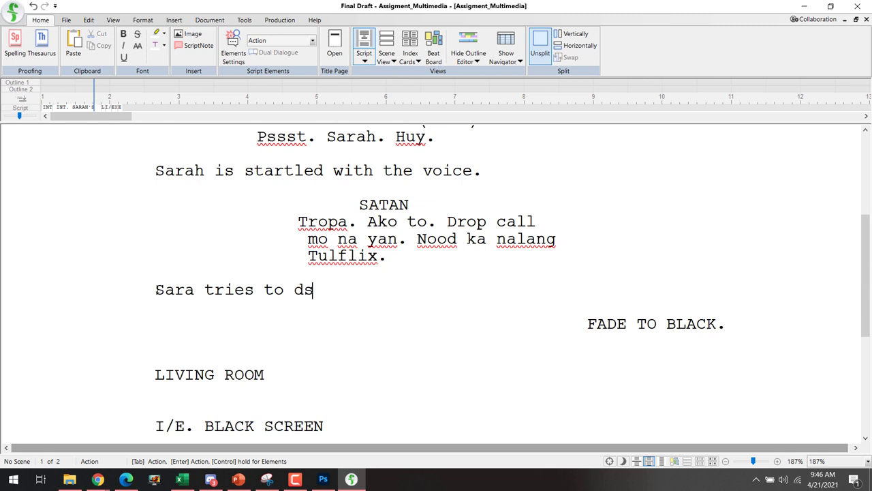
pyautogui.press('BackSpace')
pyautogui.press('BackSpace')
pyautogui.write('shake the voic')
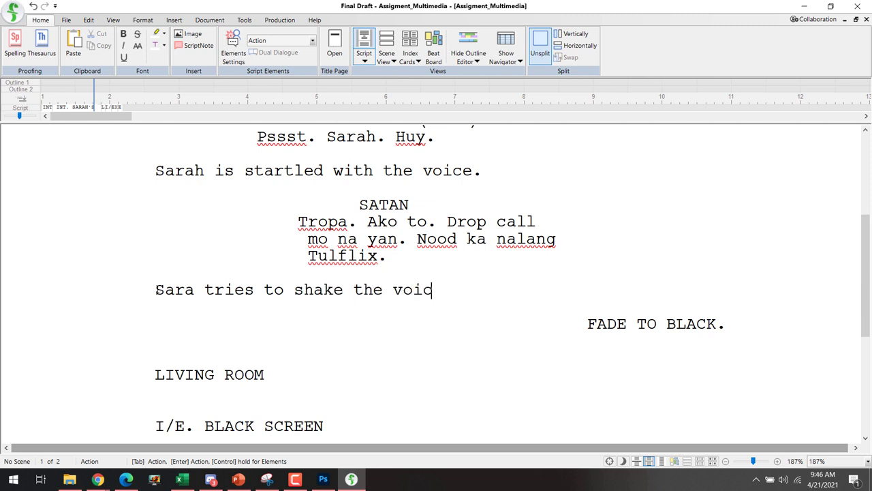
pyautogui.write('e off.')
# - Add a SATAN cue with the dialogue 'May bagong issue. Go sis!'
pyautogui.press('Return')
pyautogui.press('Tab')
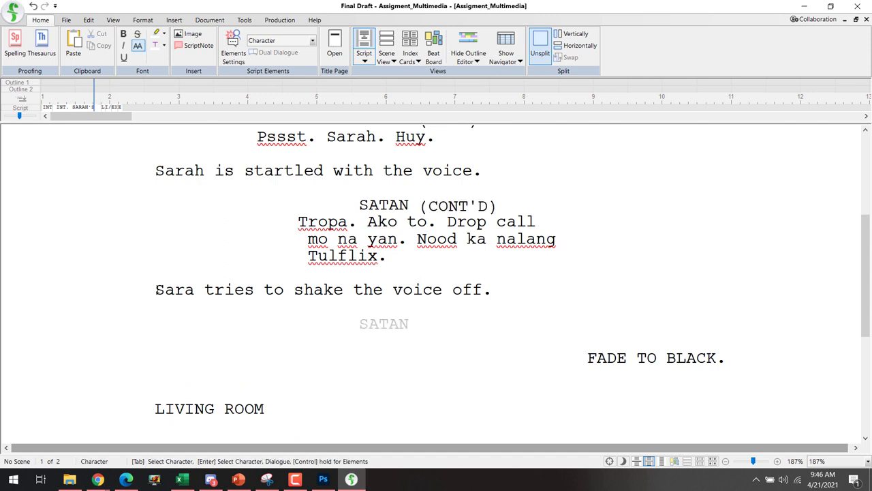
pyautogui.press('Return')
pyautogui.press('Return')
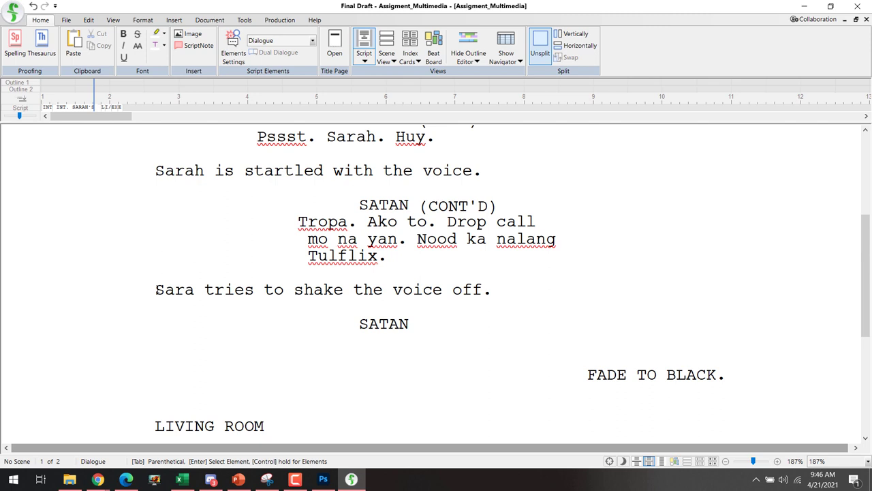
pyautogui.write('May bag')
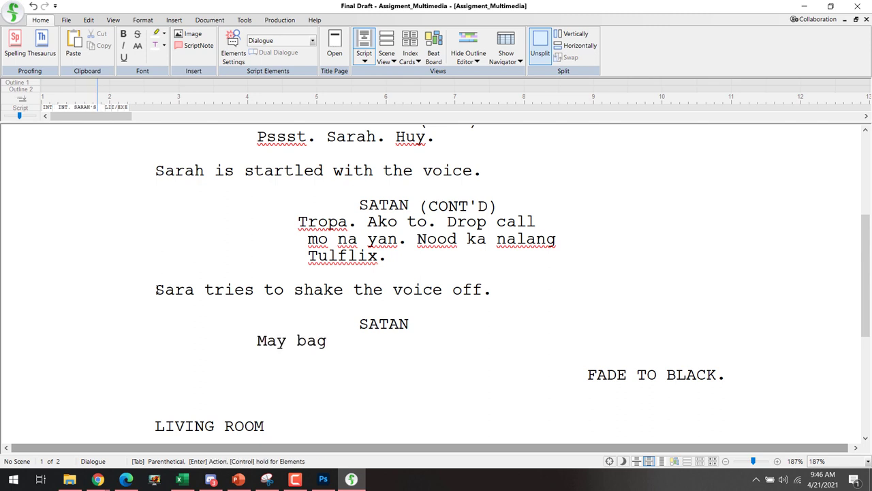
pyautogui.write('ong issue')
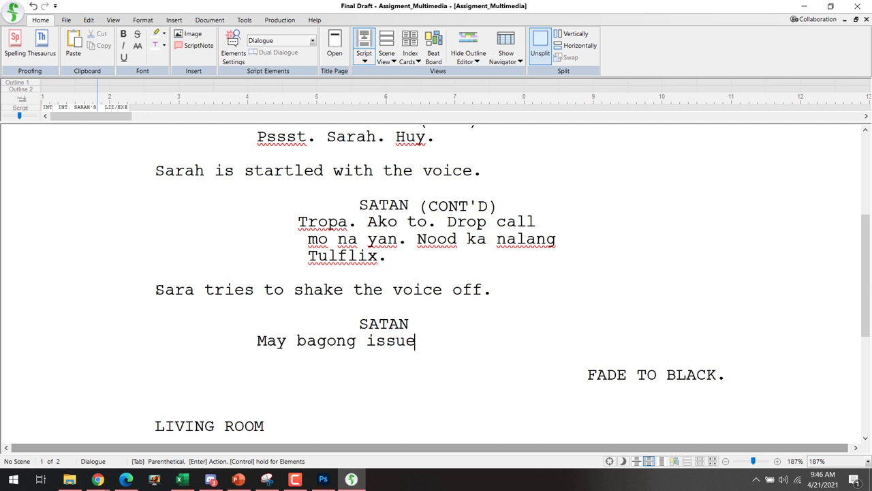
pyautogui.write('. Go sis!')
pyautogui.press('Return')
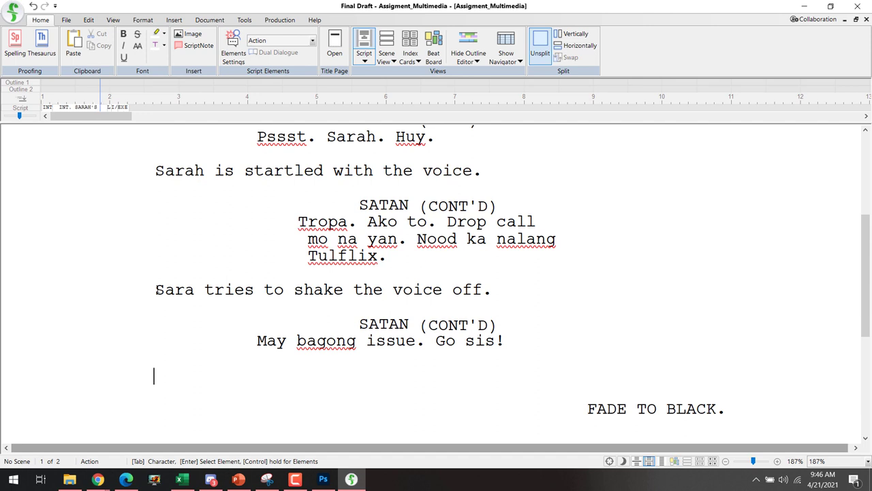
# - Start the next action line, typing 'Close c' in place of 'We see'
pyautogui.write('We see')
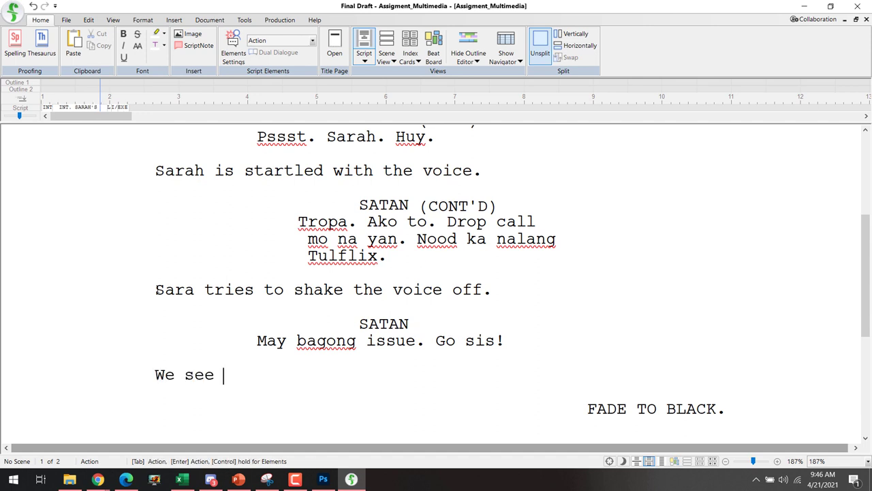
pyautogui.press('BackSpace')
pyautogui.press('BackSpace')
pyautogui.press('BackSpace')
pyautogui.press('BackSpace')
pyautogui.press('BackSpace')
pyautogui.press('BackSpace')
pyautogui.press('BackSpace')
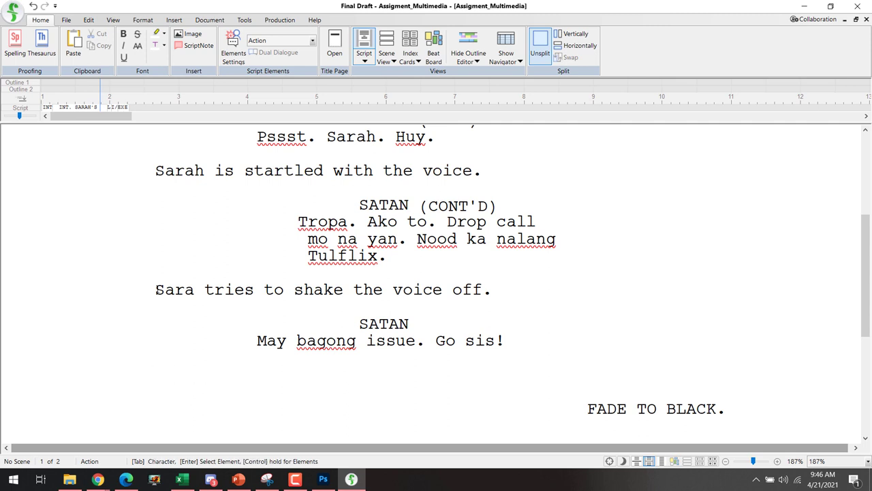
pyautogui.write('Clos')
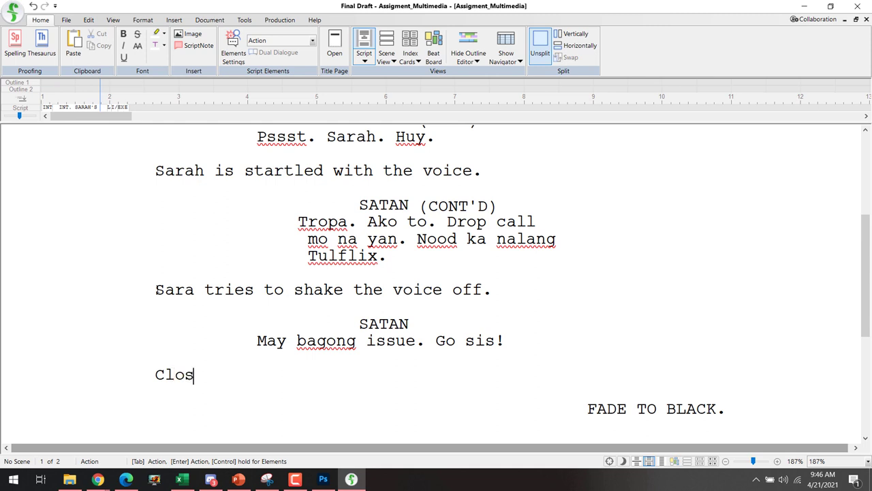
pyautogui.write('e c')
pyautogui.hotkey('ctrl', 'shift', 'Left')
pyautogui.hotkey('ctrl', 'shift', 'Left')
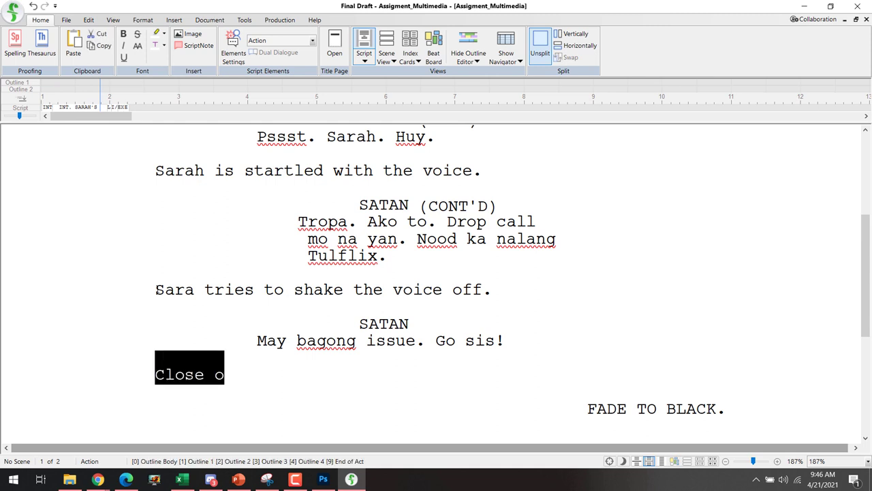
pyautogui.press('Down')
pyautogui.press('Down')
pyautogui.press('Down')
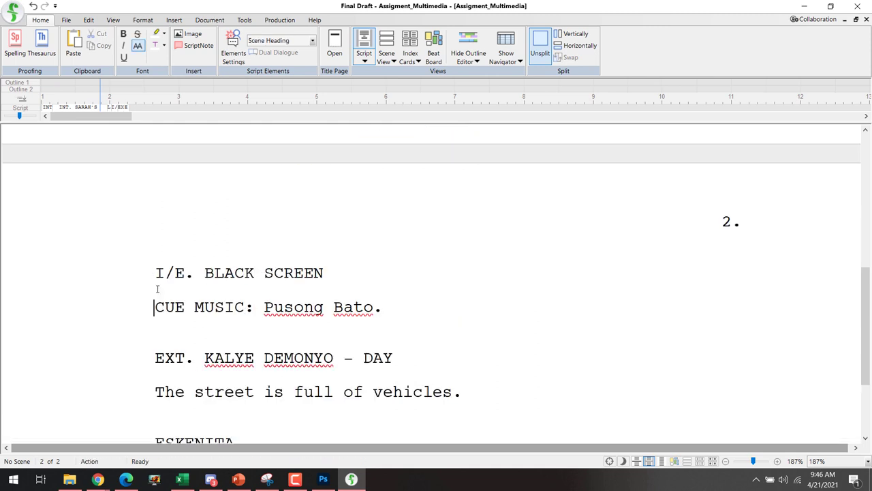
pyautogui.scroll(-2, 488, 268)
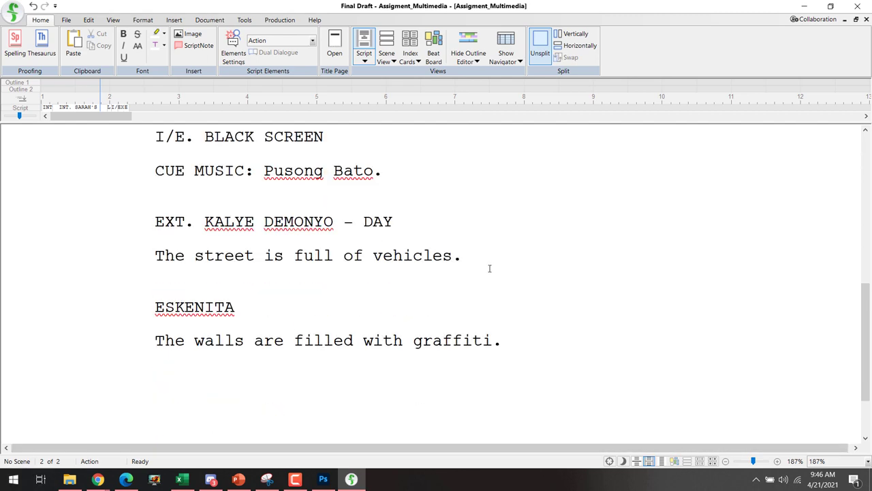
pyautogui.scroll(1, 490, 267)
pyautogui.scroll(5, 488, 267)
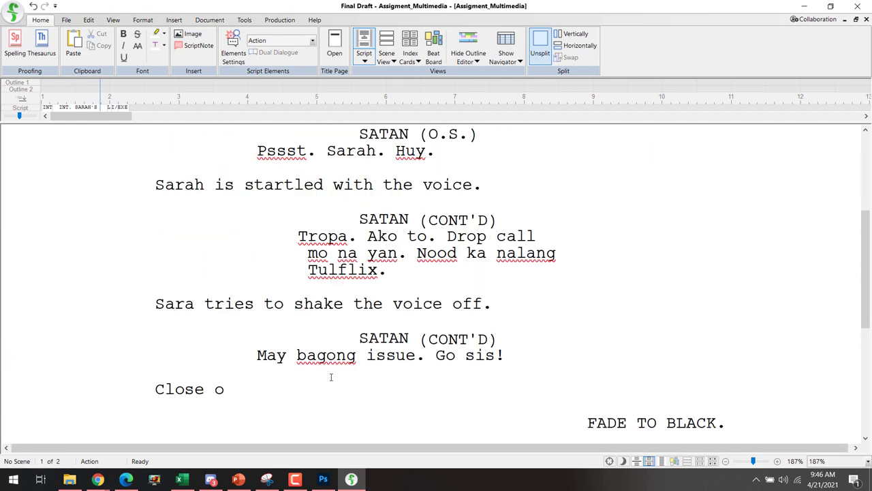
# - Complete the close-up line as 'Close up on Sarah. She starts to sweat.'
pyautogui.click(313, 382)
pyautogui.press('BackSpace')
pyautogui.write('up')
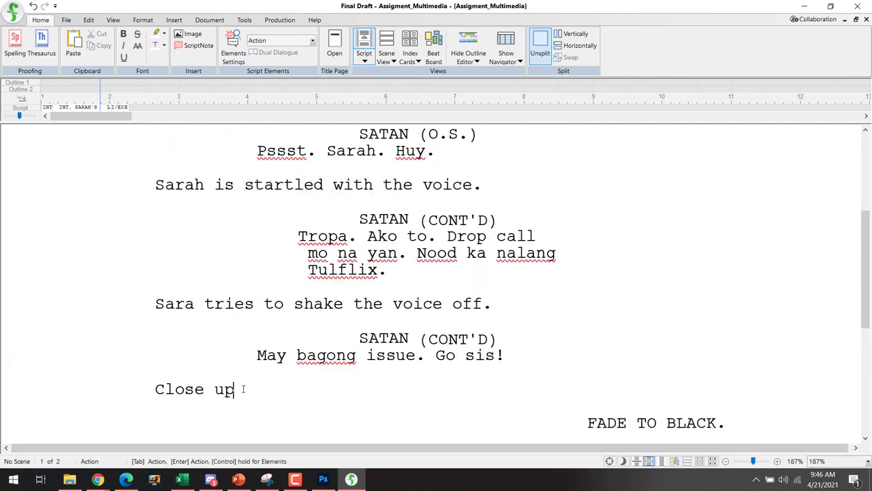
pyautogui.write(' on Sarah. S')
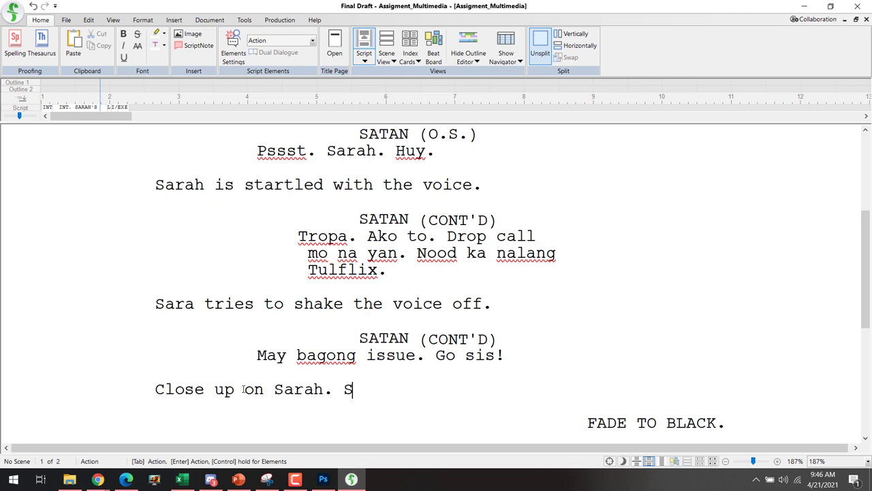
pyautogui.write('he start')
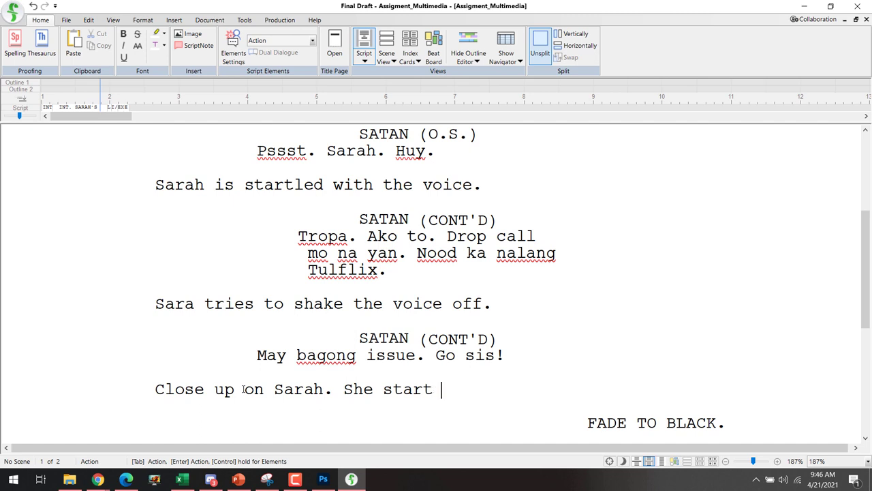
pyautogui.write('s to sear')
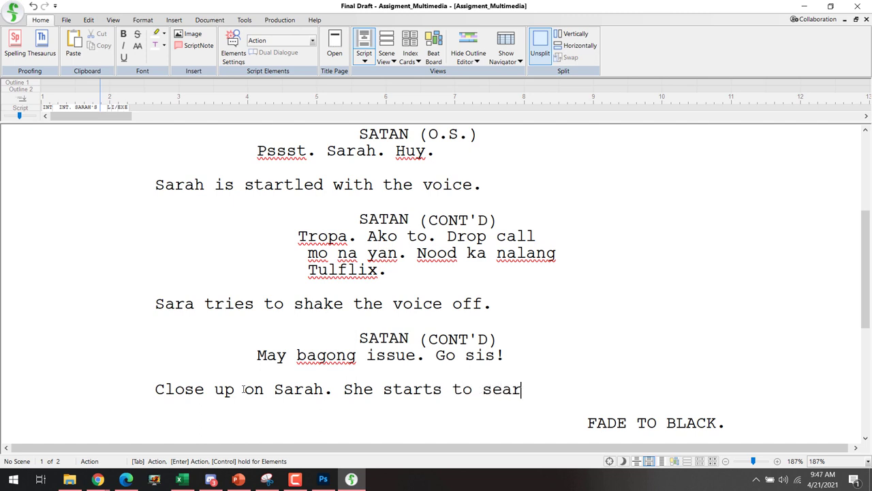
pyautogui.press('BackSpace')
pyautogui.press('BackSpace')
pyautogui.press('BackSpace')
pyautogui.write('weat')
pyautogui.press('BackSpace')
pyautogui.press('BackSpace')
pyautogui.write('eat.')
pyautogui.press('Return')
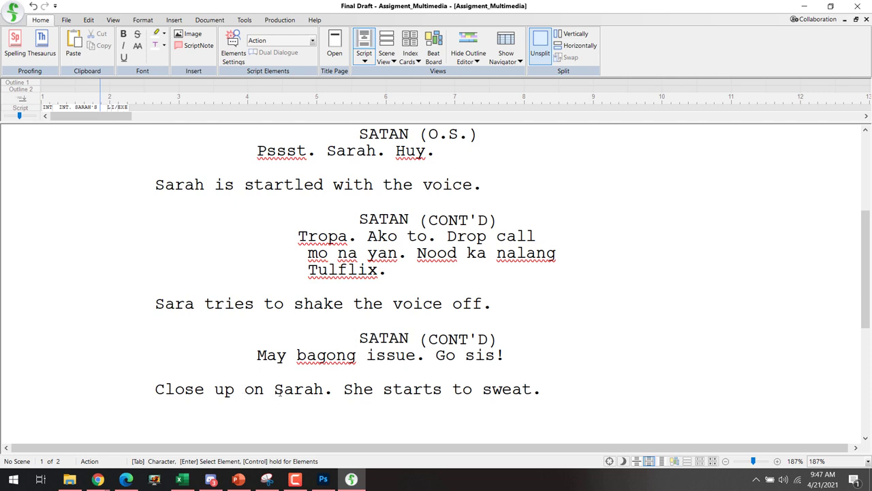
# - Continue the action with 'We look over the phone screen. She switches app', dropping the final period
pyautogui.scroll(-2, 283, 389)
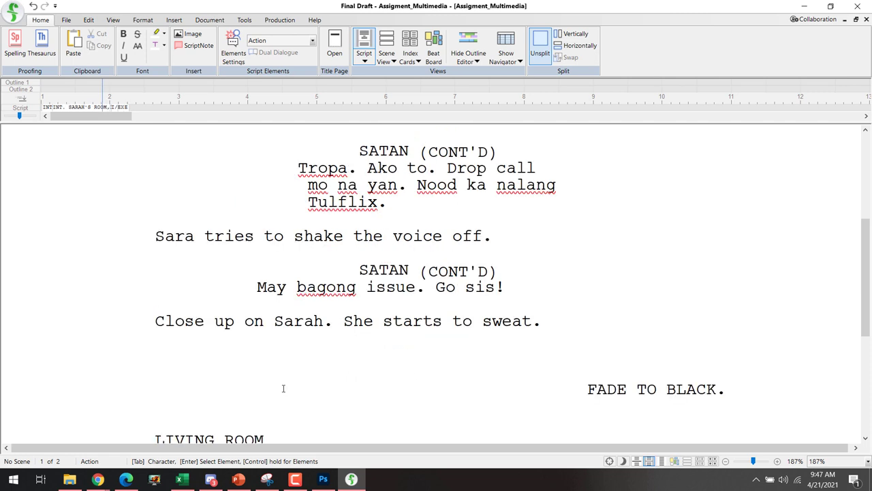
pyautogui.press('BackSpace')
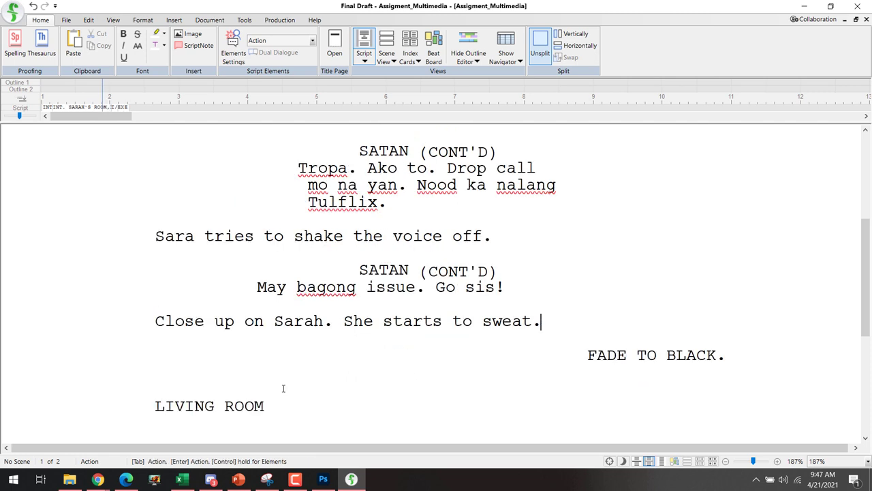
pyautogui.write('We look over ')
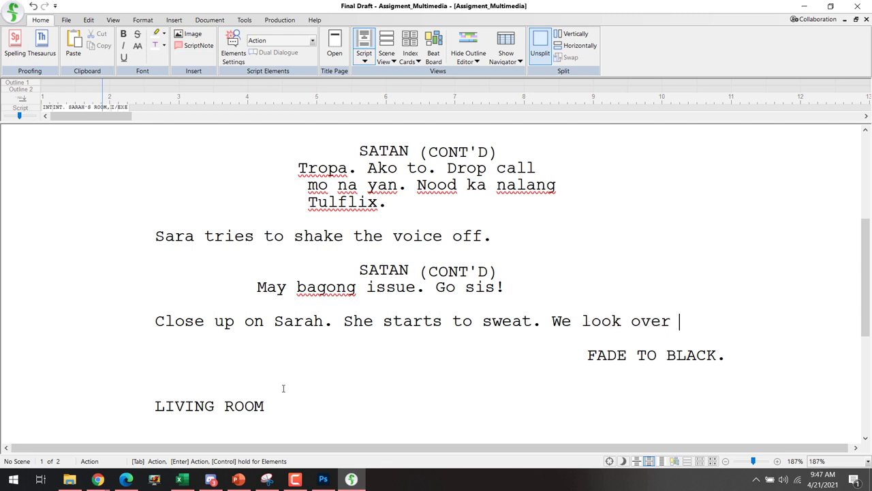
pyautogui.write('the phone ')
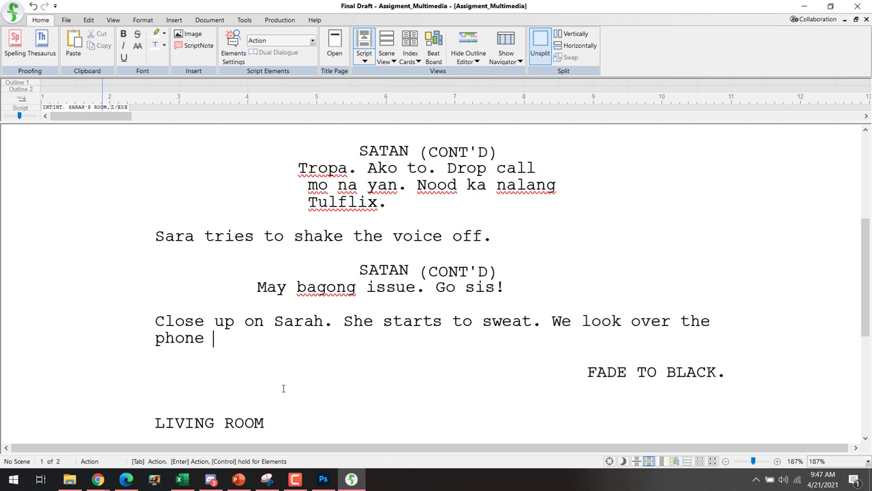
pyautogui.write('screen. She ')
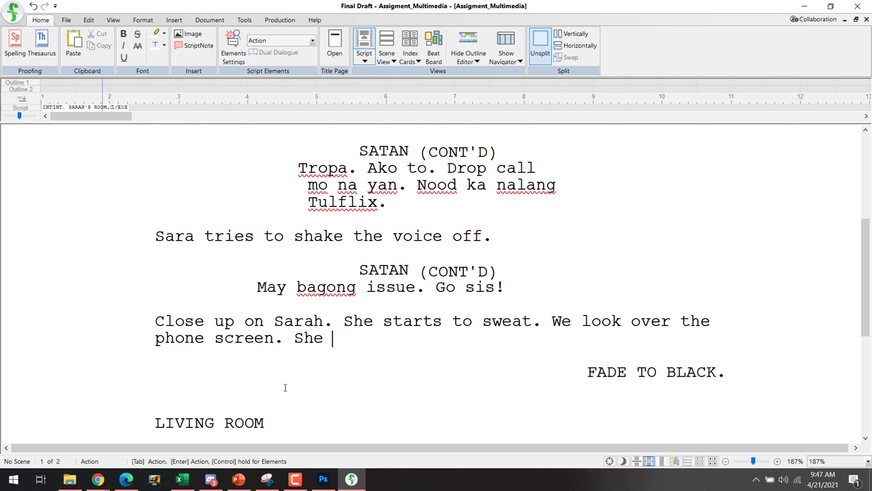
pyautogui.write('e')
pyautogui.press('BackSpace')
pyautogui.write('switch app')
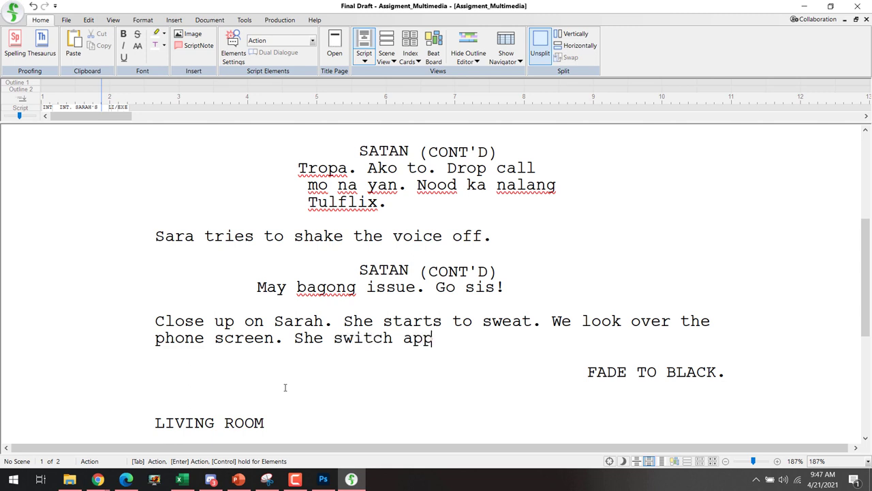
pyautogui.press('BackSpace')
pyautogui.press('BackSpace')
pyautogui.press('BackSpace')
pyautogui.press('BackSpace')
pyautogui.write('es app.')
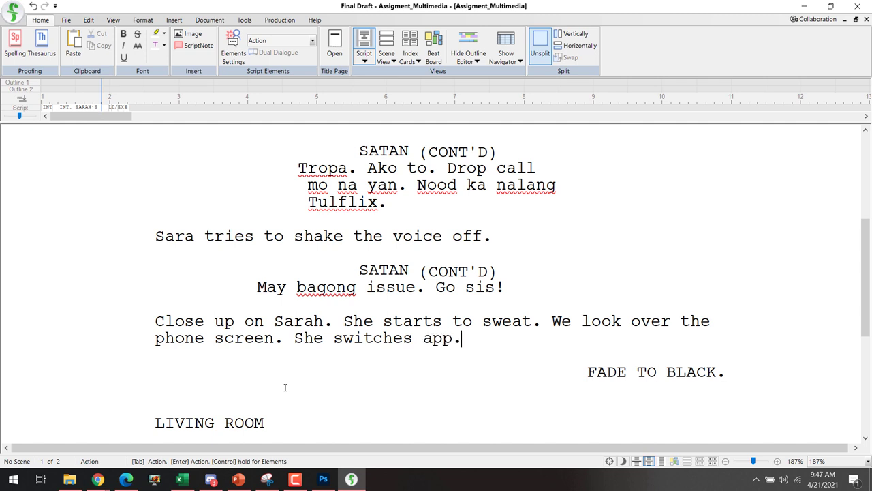
pyautogui.press('BackSpace')
# - Add '. Youtube app comes up. She starts typing on the search box. Search box: "Tulfo".'
pyautogui.write('.')
pyautogui.write('Youtube')
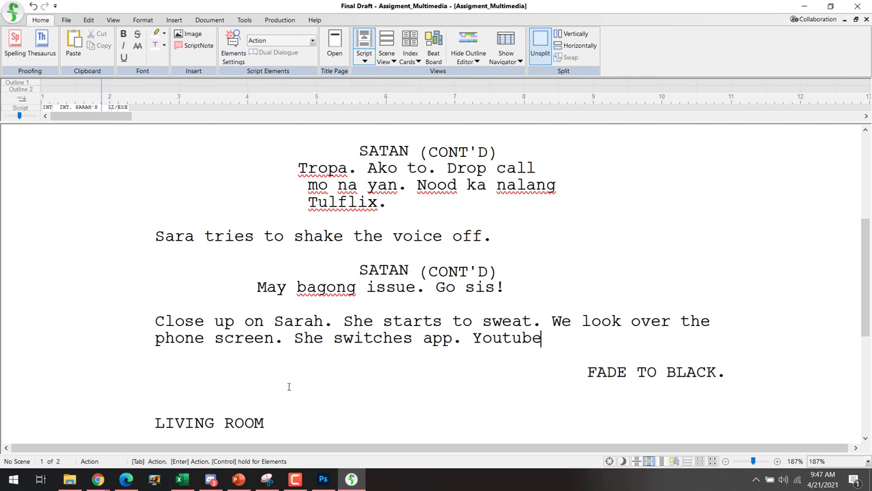
pyautogui.write(' app comes up')
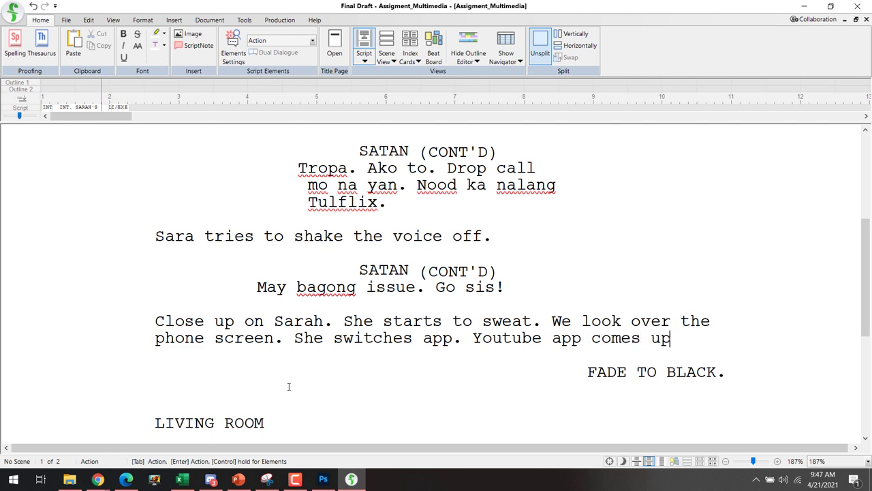
pyautogui.write('. She starts t')
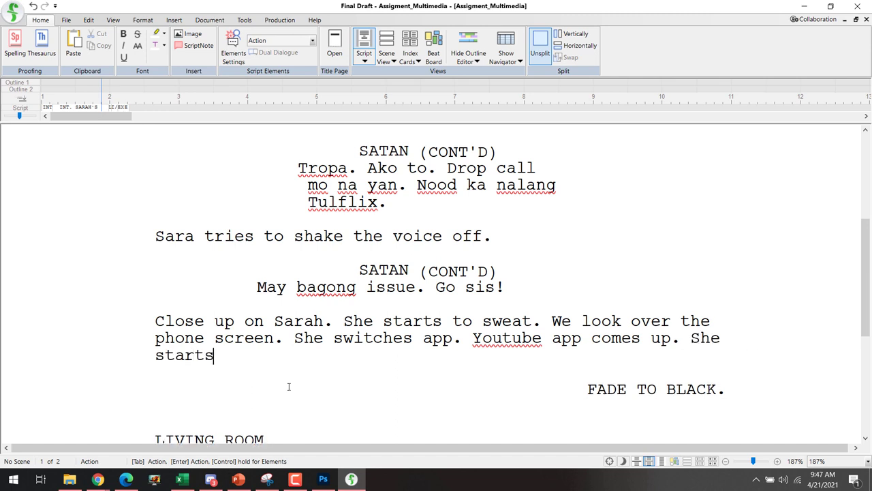
pyautogui.write('yping ')
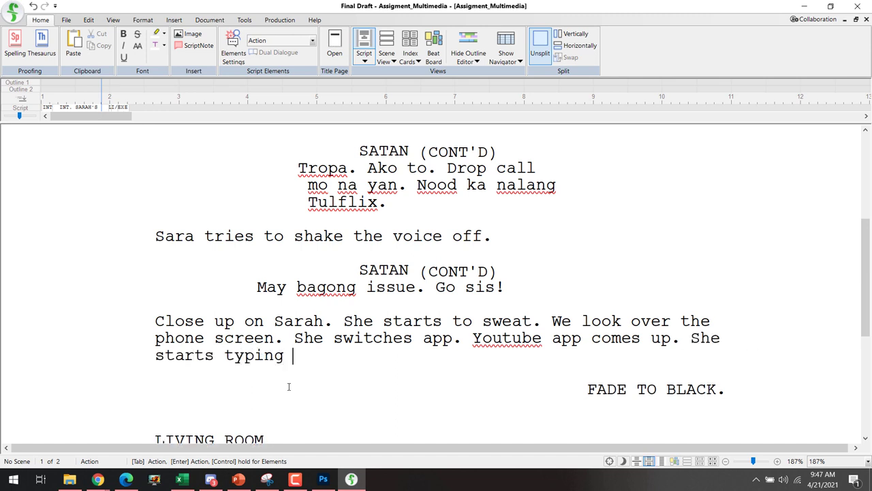
pyautogui.write('on the sear')
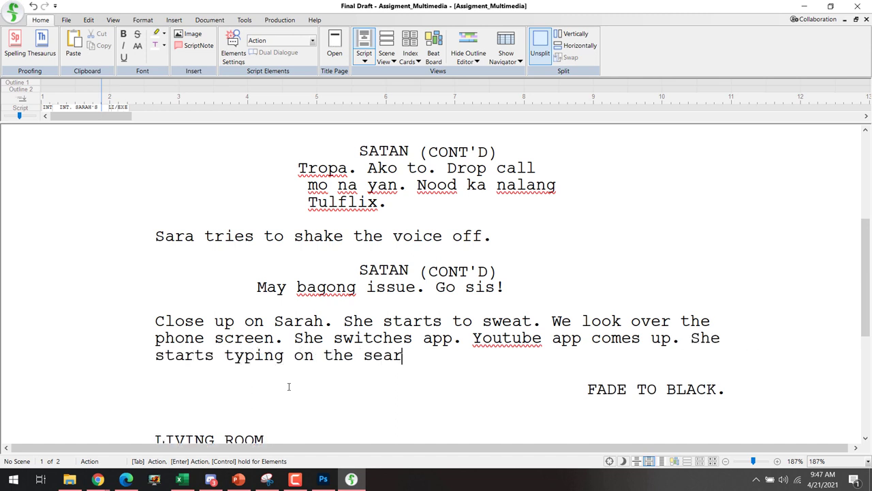
pyautogui.write('ch box. ')
pyautogui.write('Sear')
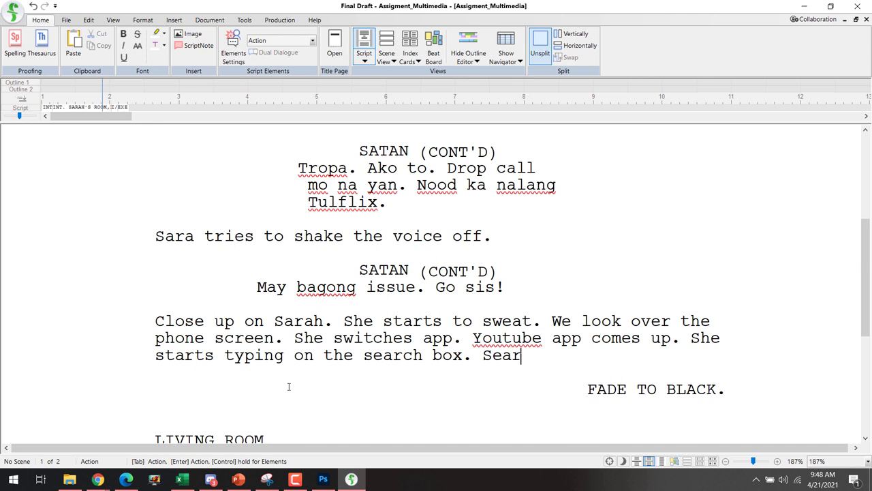
pyautogui.write('ch box: ')
pyautogui.write('""')
pyautogui.press('Left')
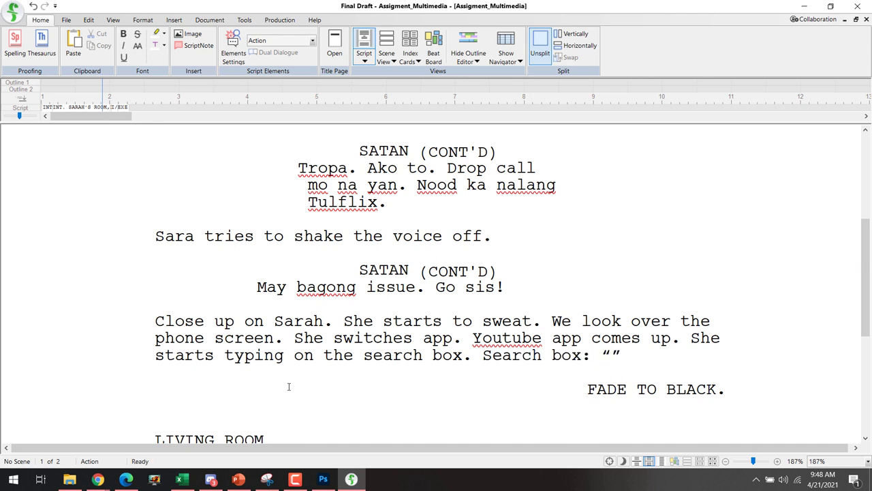
pyautogui.write('Tulfo')
pyautogui.press('Right')
pyautogui.write('.')
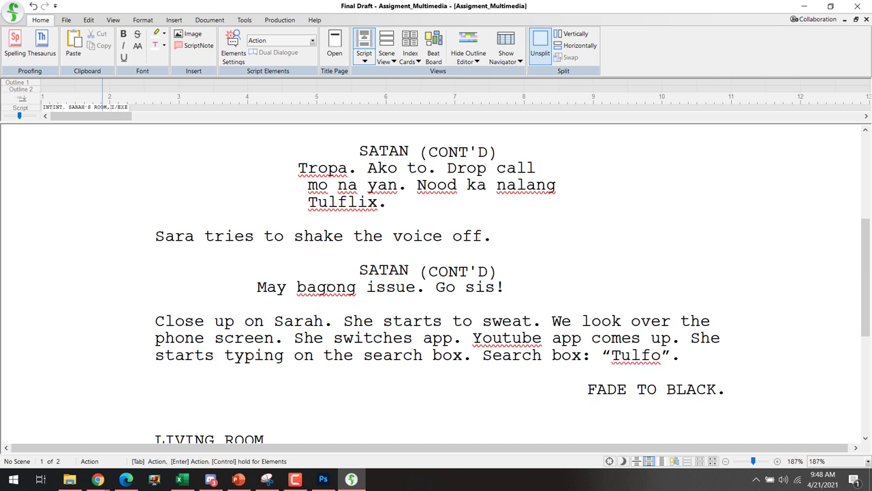
# - Scroll back up to the INT. SARAH'S ROOM heading, then switch to the lecture notes in Chrome
pyautogui.scroll(3, 415, 228)
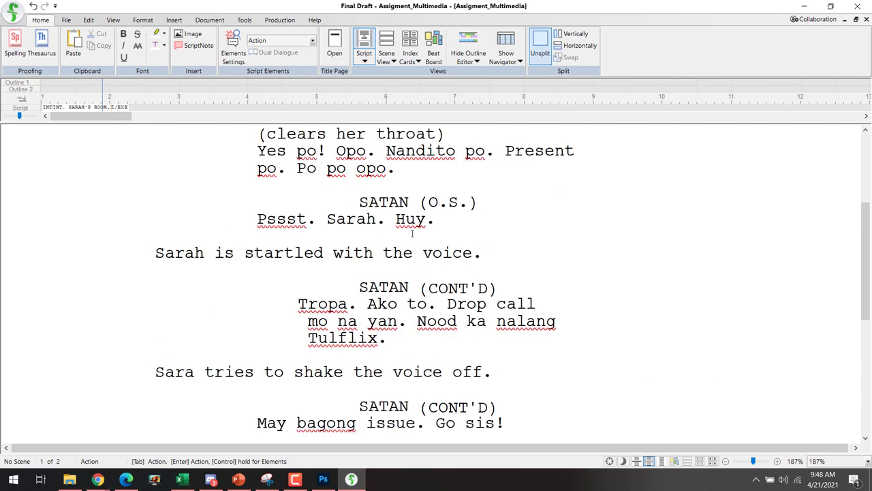
pyautogui.scroll(3, 411, 233)
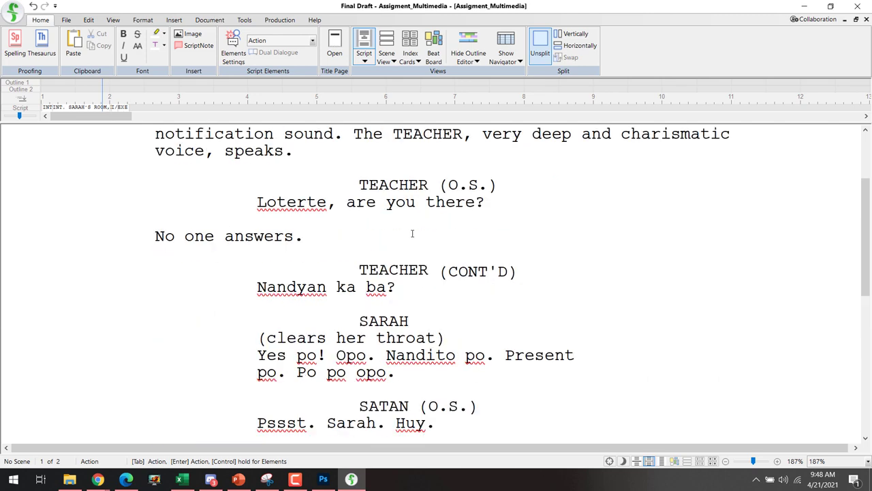
pyautogui.scroll(1, 412, 233)
pyautogui.scroll(2, 412, 234)
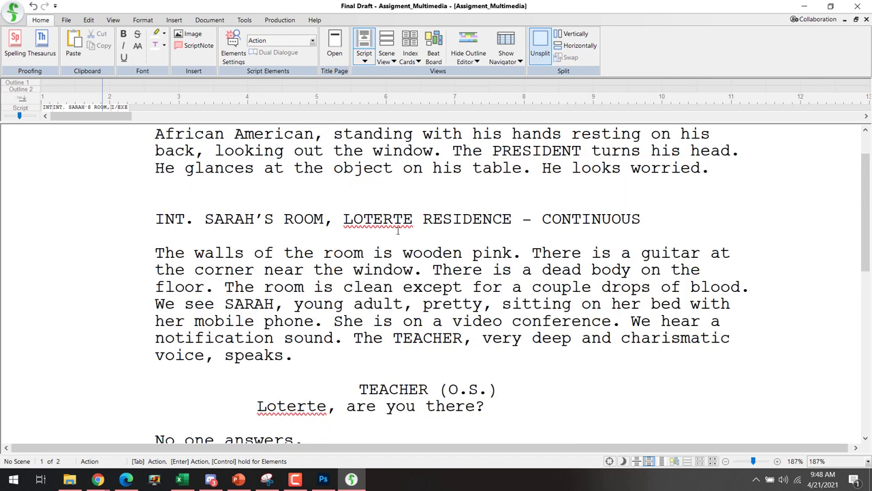
pyautogui.hotkey('alt', 'Tab')
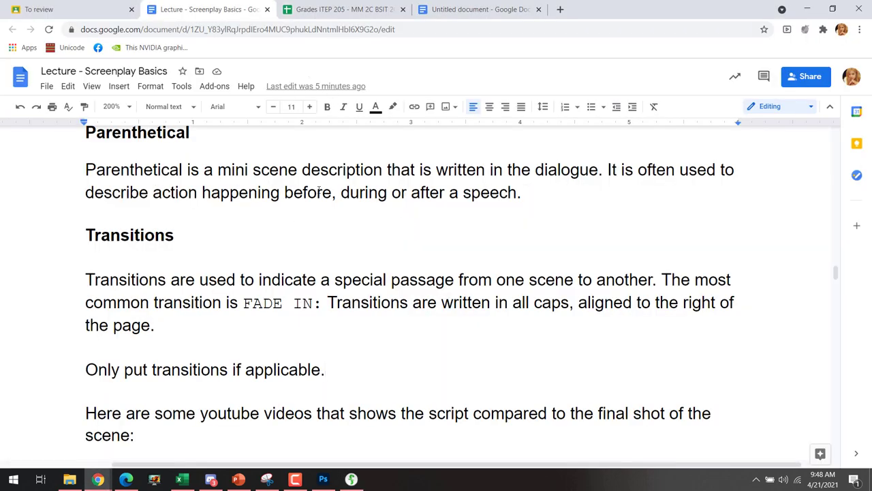
# - Scroll through the lecture's notes on characters, extensions and transitions
pyautogui.scroll(-3, 331, 263)
pyautogui.scroll(5, 334, 263)
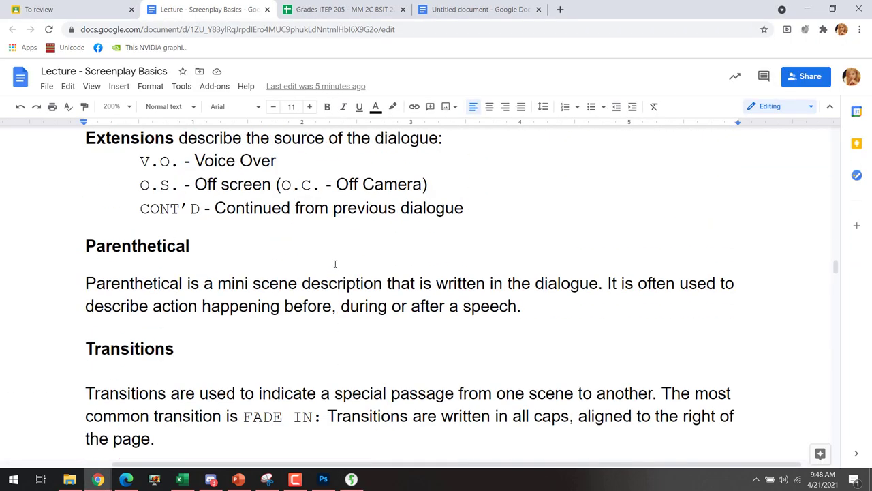
pyautogui.scroll(3, 335, 264)
pyautogui.scroll(-14, 335, 264)
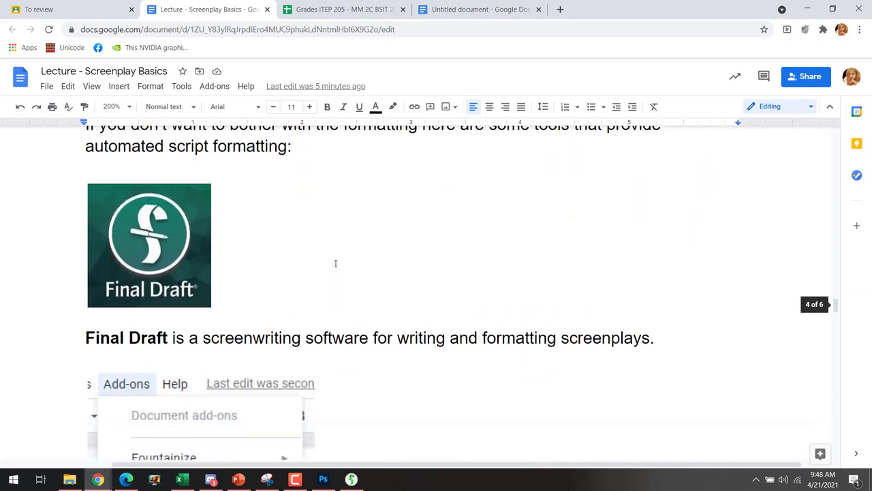
pyautogui.scroll(-3, 335, 263)
pyautogui.scroll(12, 335, 263)
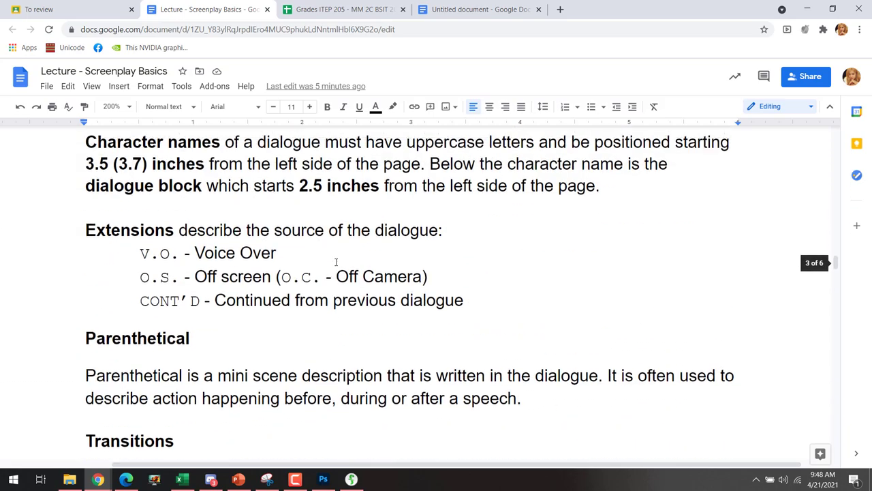
pyautogui.scroll(9, 335, 262)
pyautogui.scroll(-1, 163, 299)
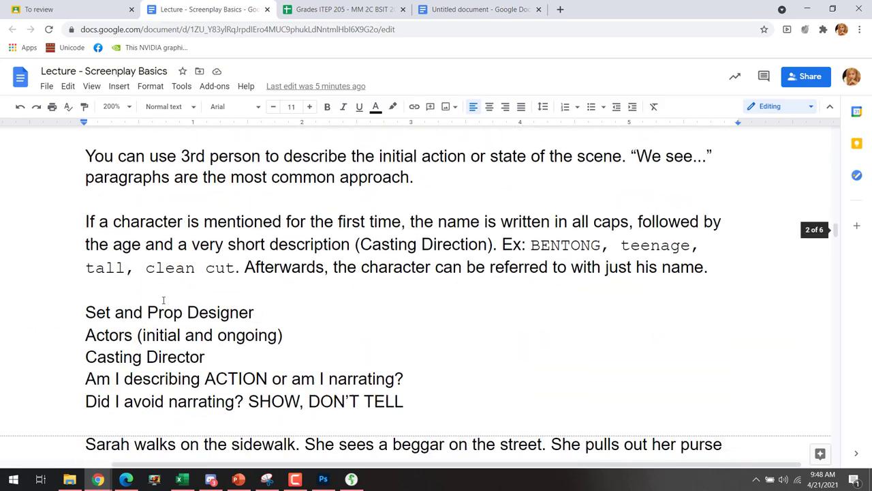
# - Highlight the 'Set and Prop Designer' line, deselect it, and return to Final Draft
pyautogui.moveTo(85, 312); pyautogui.dragTo(255, 311)
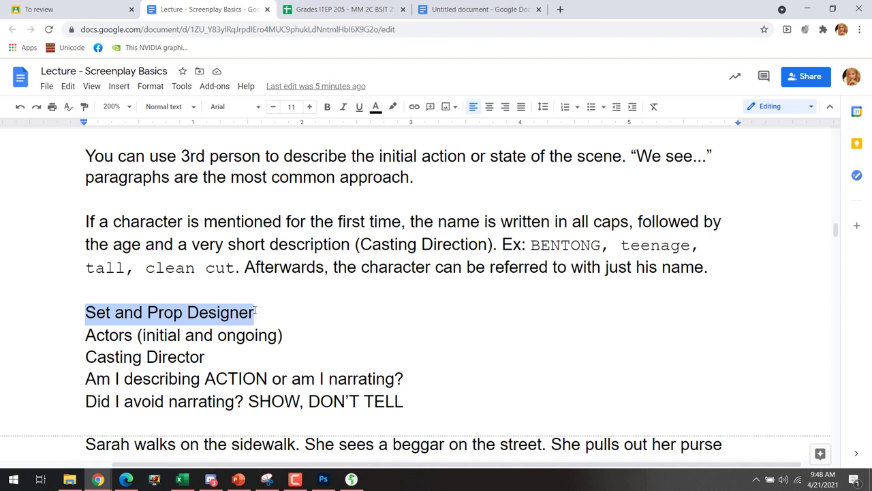
pyautogui.click(82, 337)
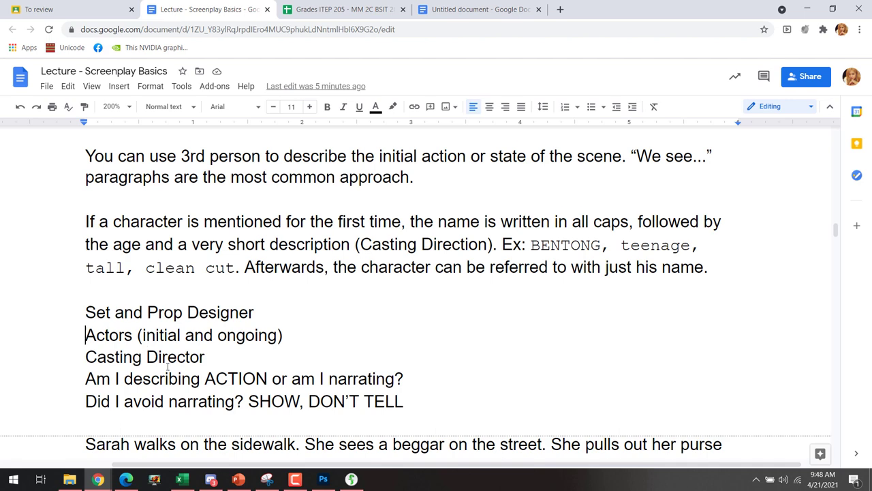
pyautogui.scroll(-1, 218, 338)
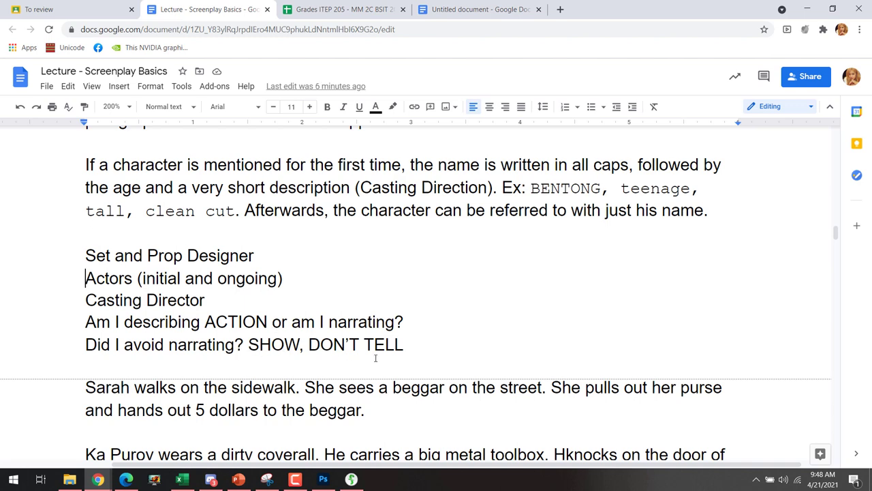
pyautogui.hotkey('alt', 'Tab')
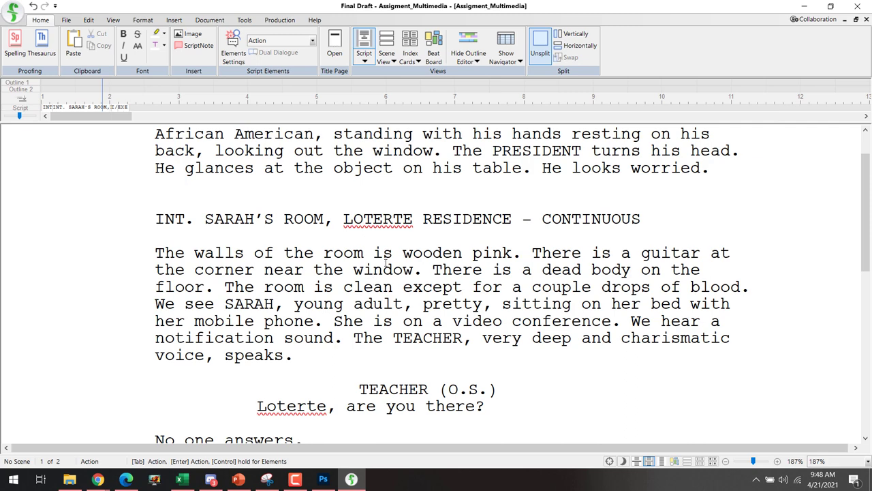
pyautogui.scroll(-3, 390, 261)
pyautogui.scroll(-3, 393, 261)
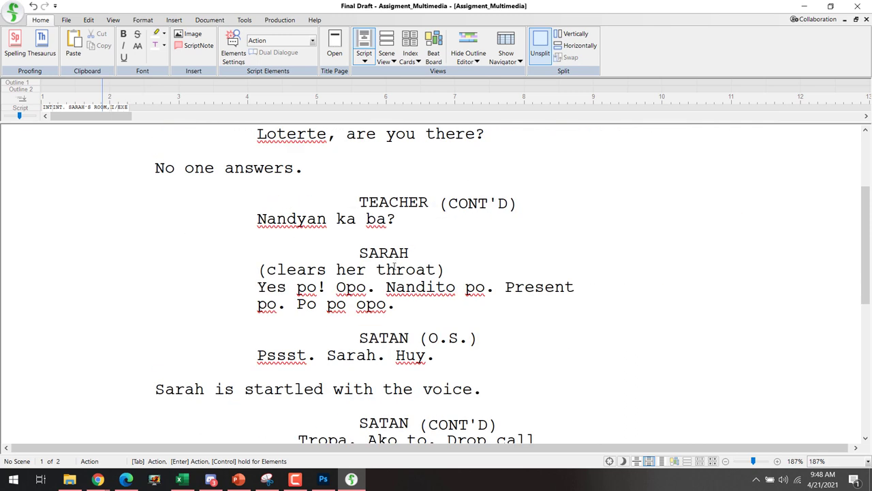
pyautogui.moveTo(156, 166); pyautogui.dragTo(297, 167)
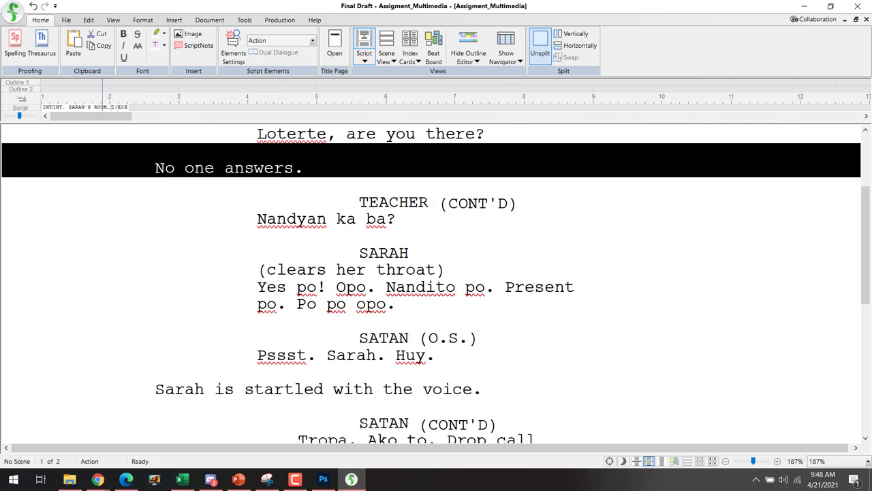
pyautogui.click(315, 181)
pyautogui.scroll(3, 316, 181)
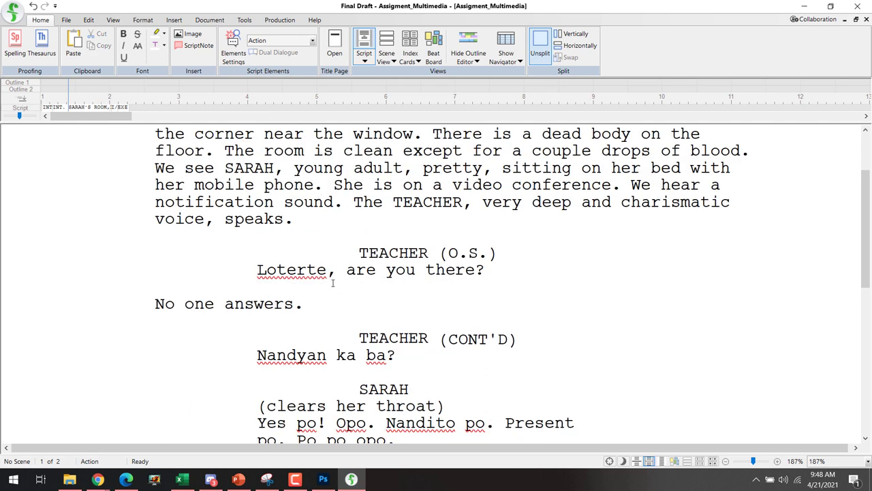
pyautogui.click(327, 304)
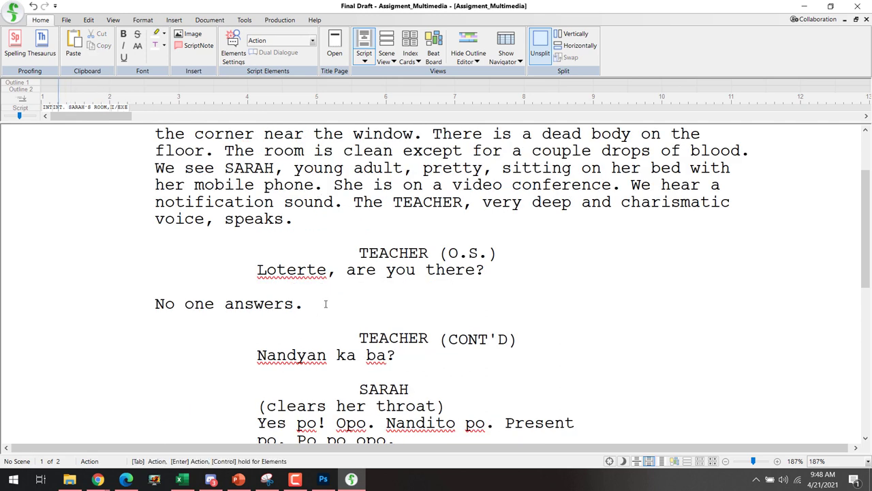
pyautogui.moveTo(319, 304); pyautogui.dragTo(154, 304)
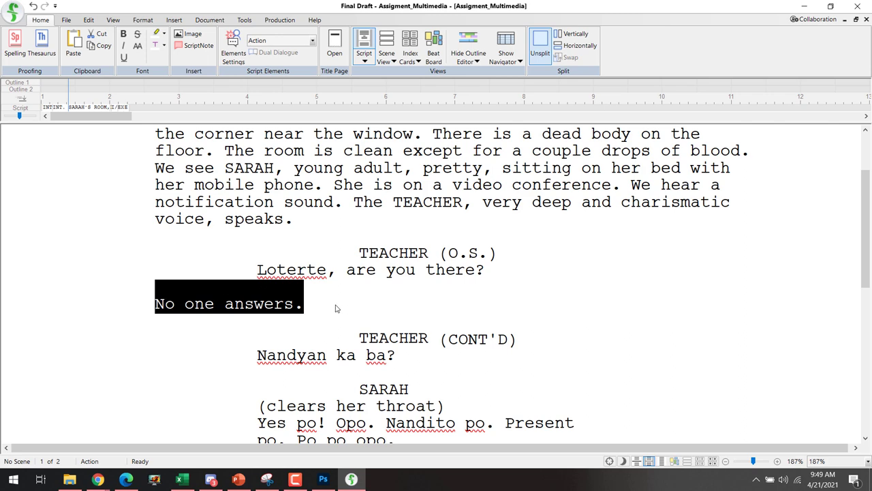
pyautogui.scroll(-1, 335, 309)
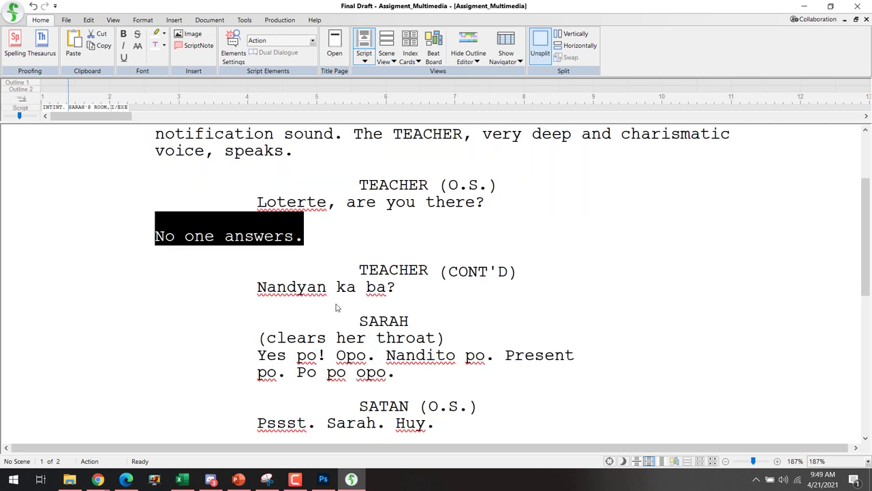
pyautogui.scroll(1, 335, 306)
pyautogui.scroll(-1, 337, 304)
pyautogui.scroll(-2, 336, 302)
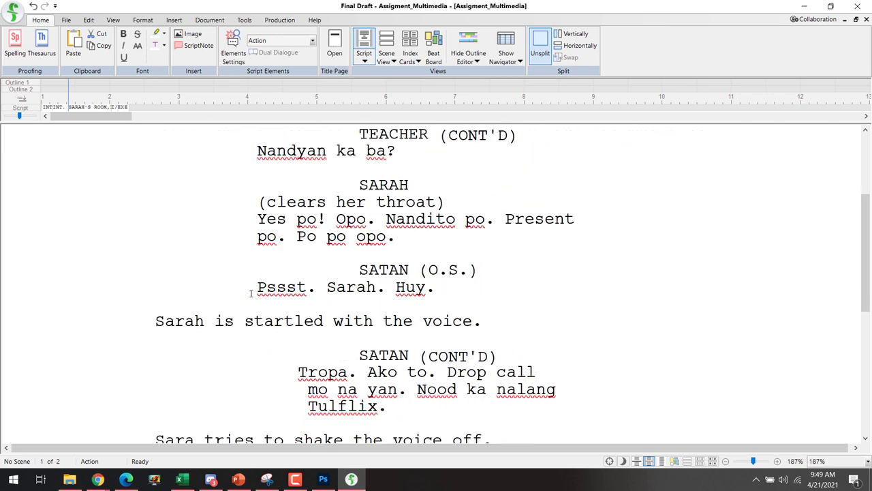
pyautogui.moveTo(265, 202); pyautogui.dragTo(436, 202)
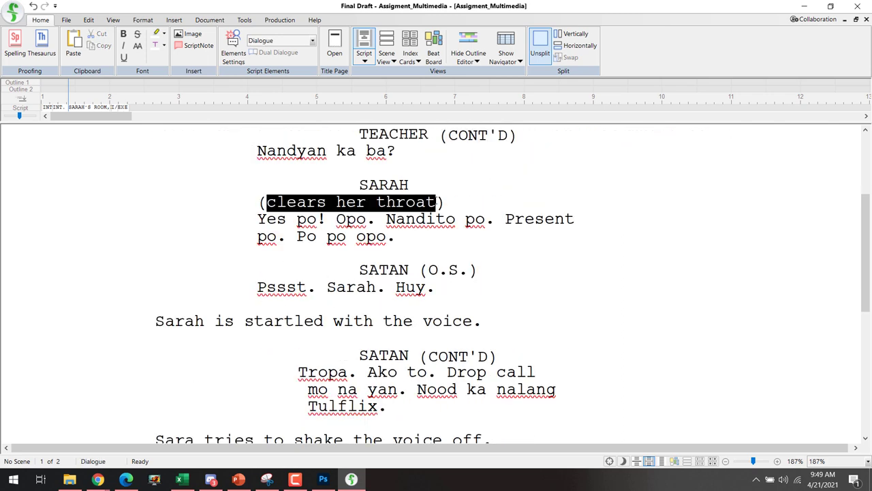
pyautogui.moveTo(156, 320); pyautogui.dragTo(498, 323)
pyautogui.scroll(-3, 482, 321)
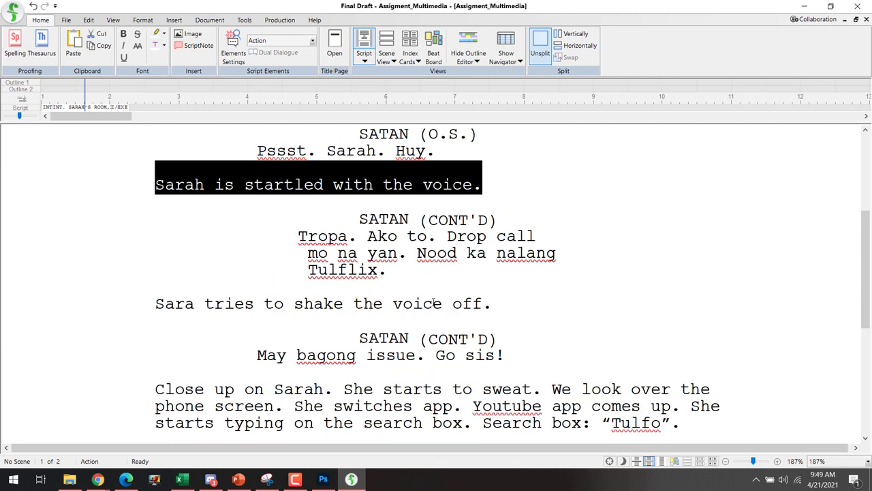
pyautogui.moveTo(483, 302); pyautogui.dragTo(147, 306)
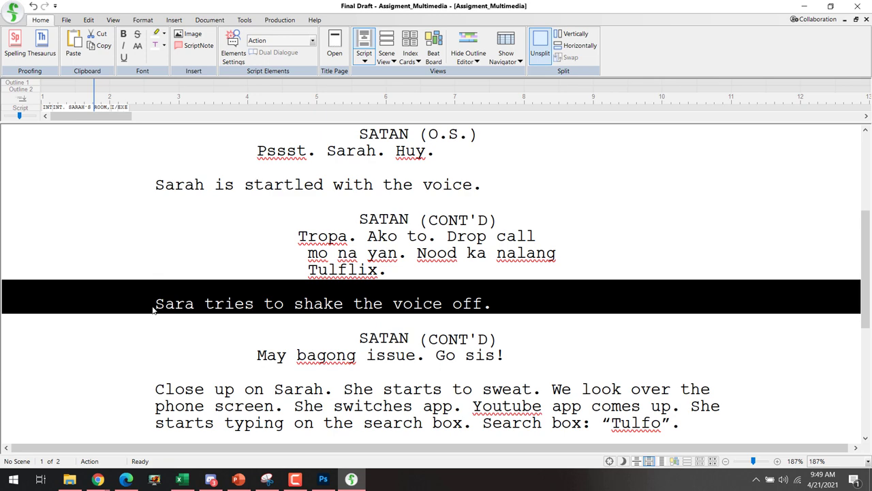
# - Correct 'Sara' to 'Sarah' in the action line of the screenplay
pyautogui.hotkey('alt', 'Tab')
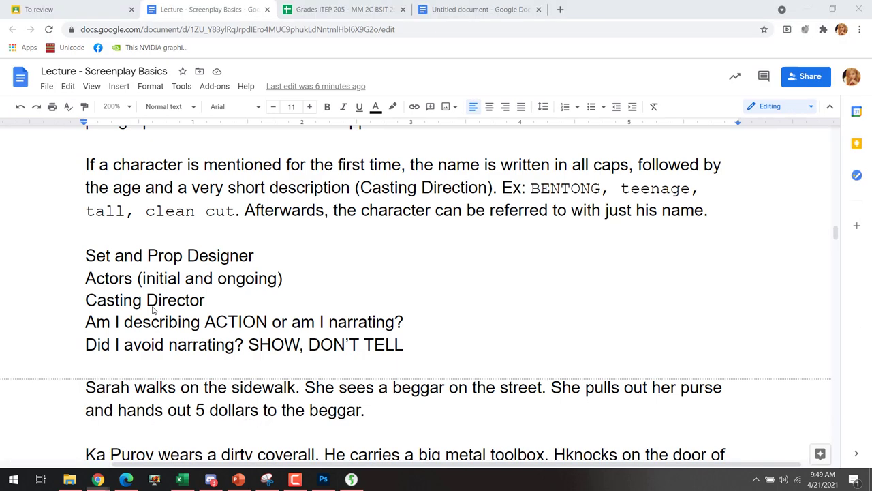
pyautogui.hotkey('alt', 'Tab')
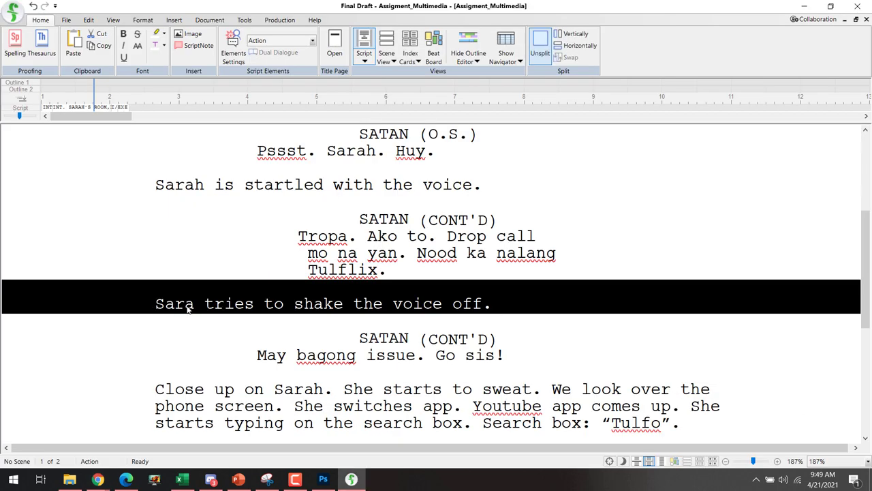
pyautogui.click(196, 305)
pyautogui.write('h')
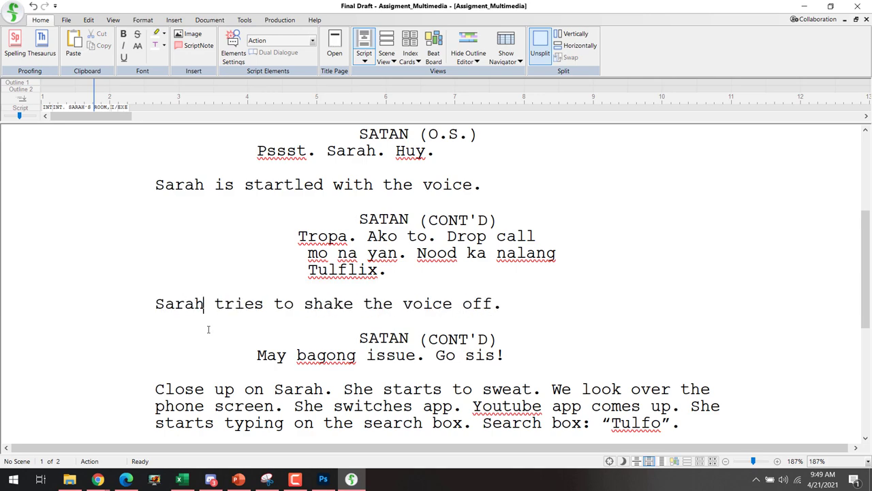
# - Check the video meeting, then select the SATAN character cue in the script
pyautogui.hotkey('alt', 'Tab')
pyautogui.hotkey('alt', 'Tab')
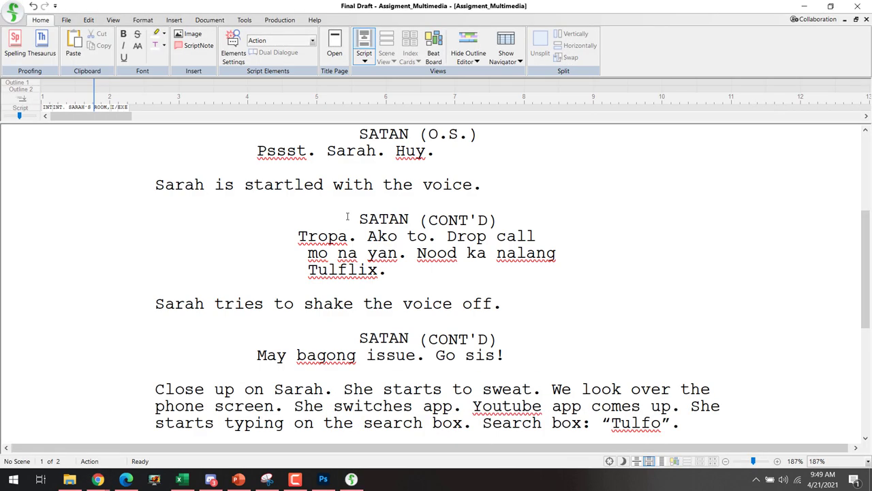
pyautogui.hotkey('alt', 'Tab')
pyautogui.click(160, 244)
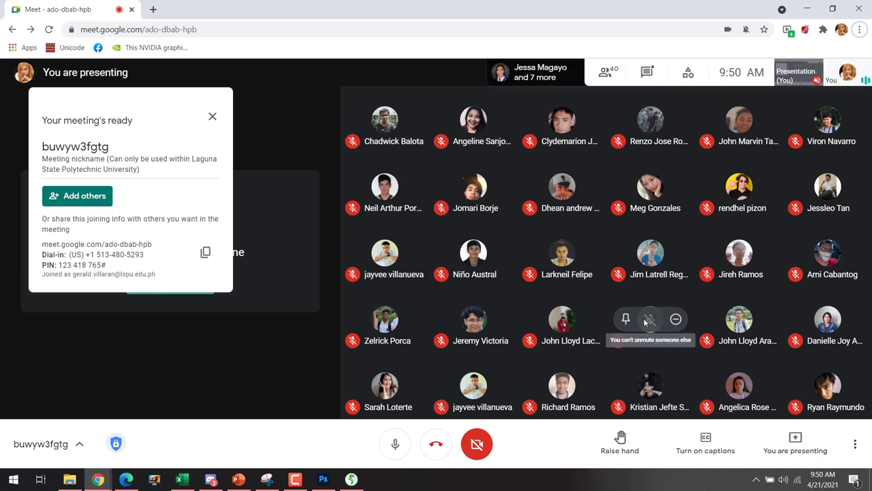
pyautogui.hotkey('alt', 'Tab')
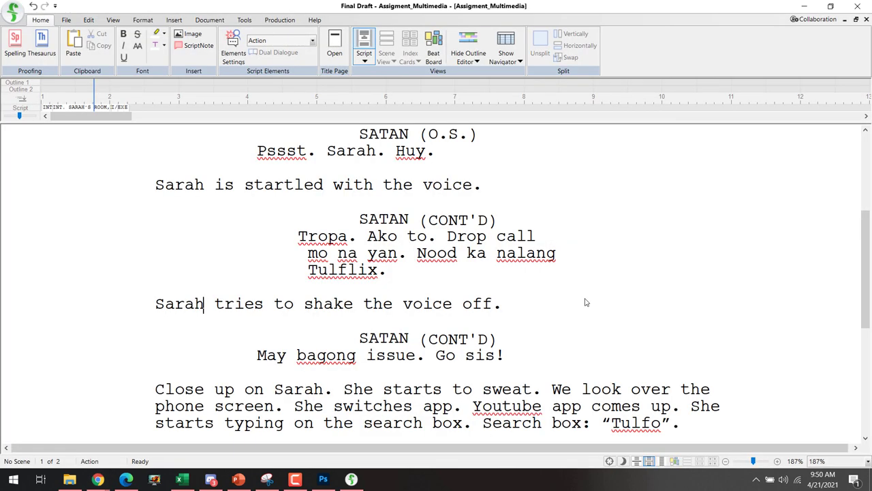
pyautogui.scroll(2, 388, 212)
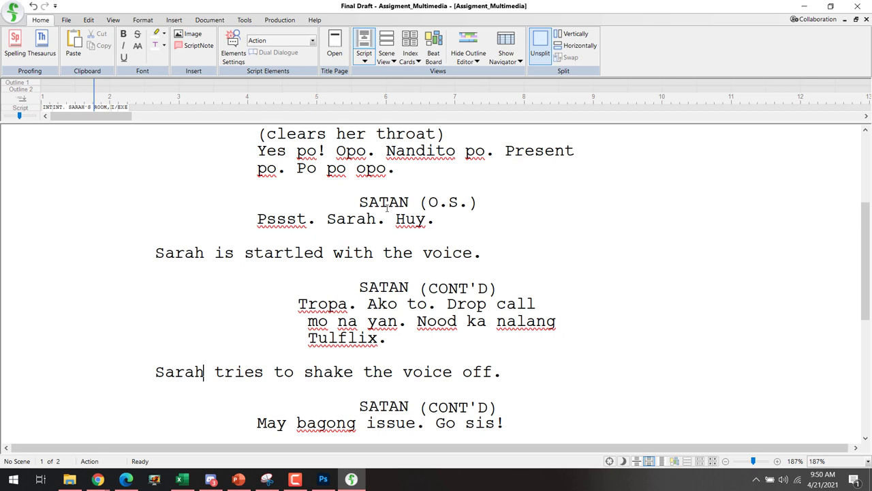
pyautogui.click(203, 372)
pyautogui.scroll(4, 468, 246)
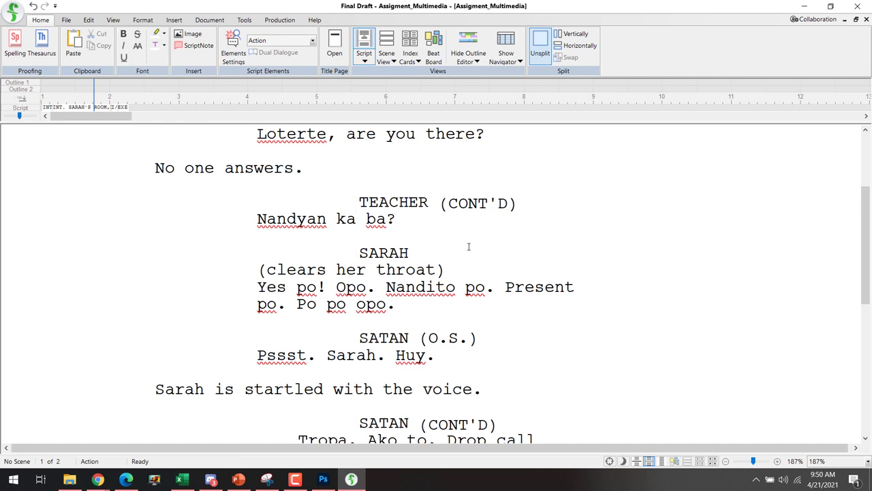
pyautogui.scroll(-2, 469, 246)
pyautogui.doubleClick(397, 273)
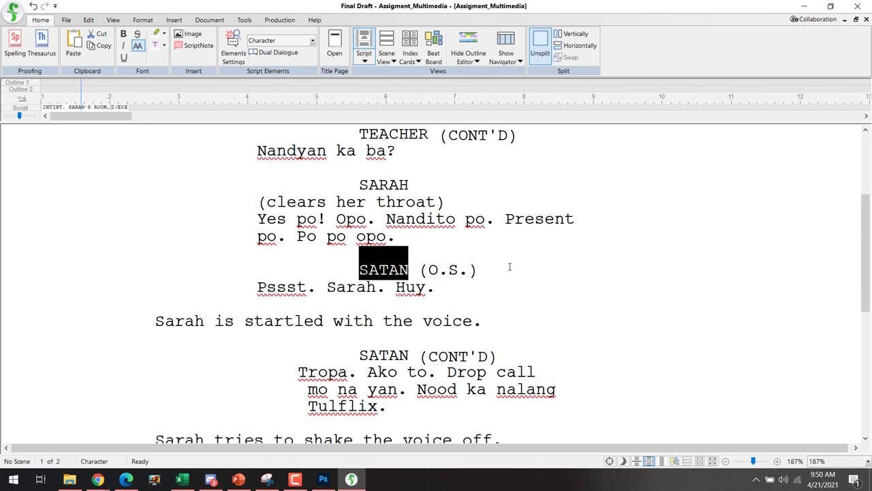
# - Start a Replace Character and choose SATAN as the character to rename
pyautogui.click(88, 20)
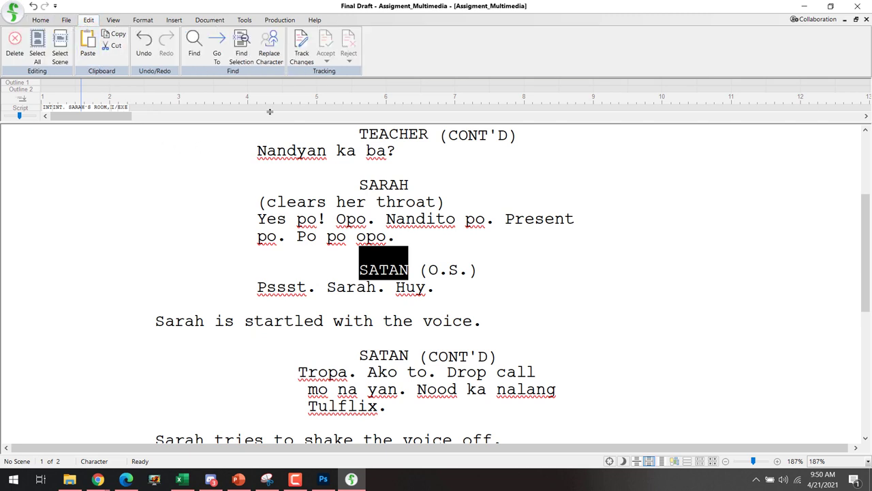
pyautogui.click(269, 51)
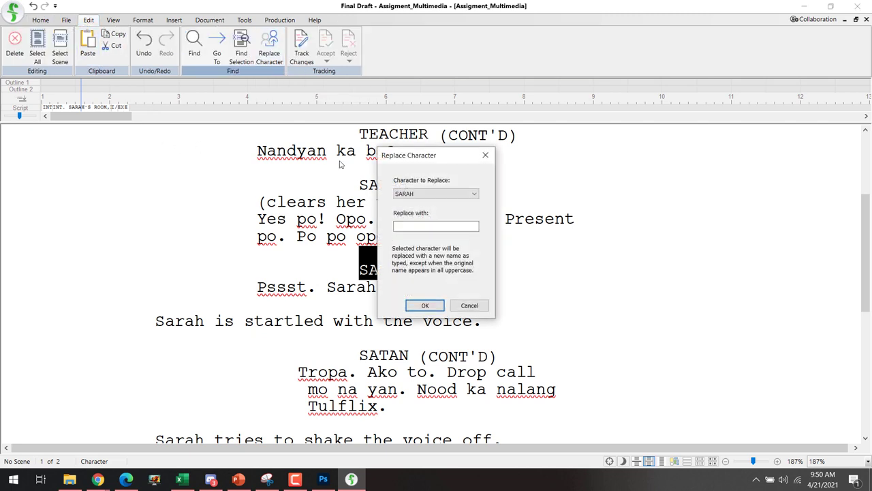
pyautogui.click(458, 195)
pyautogui.click(451, 211)
pyautogui.click(451, 229)
pyautogui.hotkey('alt', 'Tab')
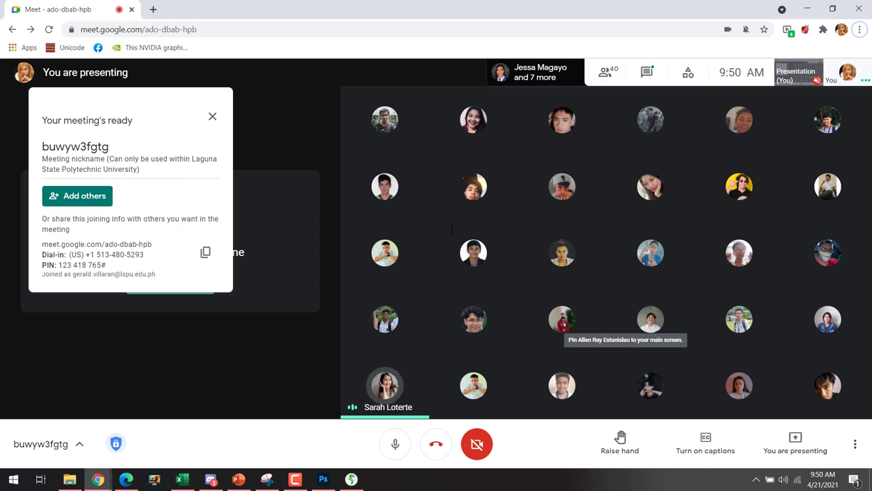
pyautogui.hotkey('alt', 'Tab')
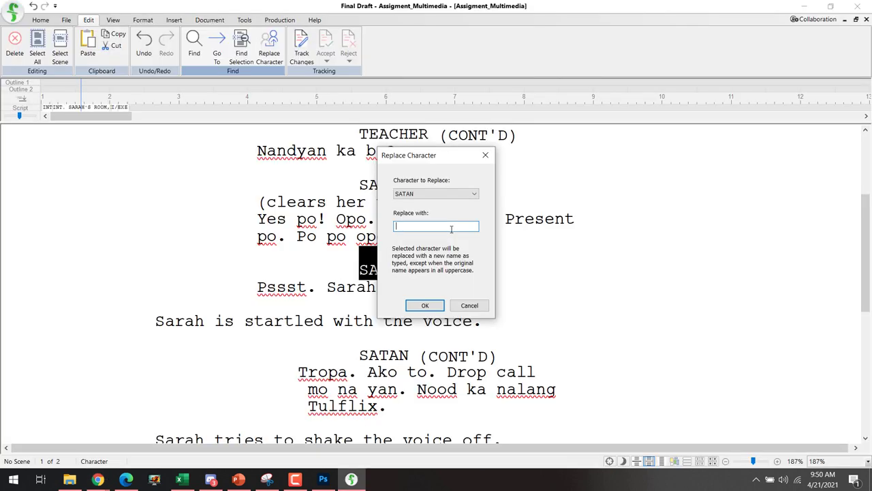
# - Enter JOHN LLOYD as the replacement name and apply it across the script
pyautogui.write('JOHN LYOD')
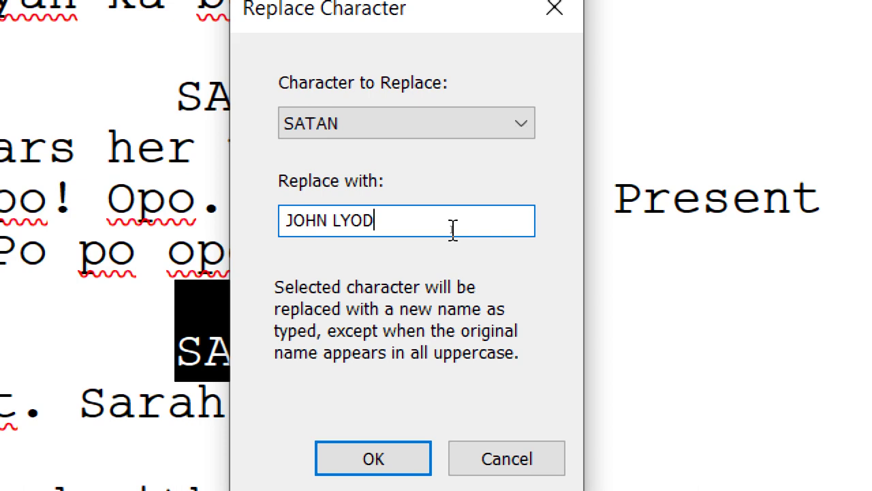
pyautogui.press('Left')
pyautogui.press('BackSpace')
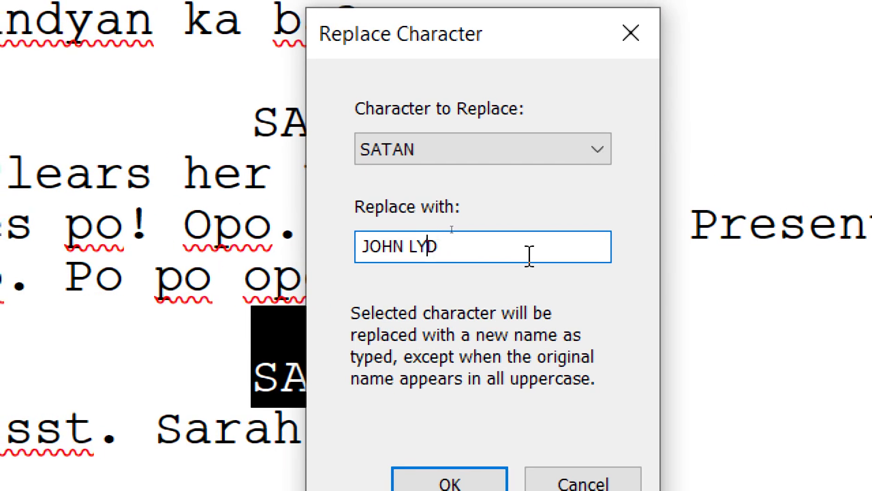
pyautogui.press('BackSpace')
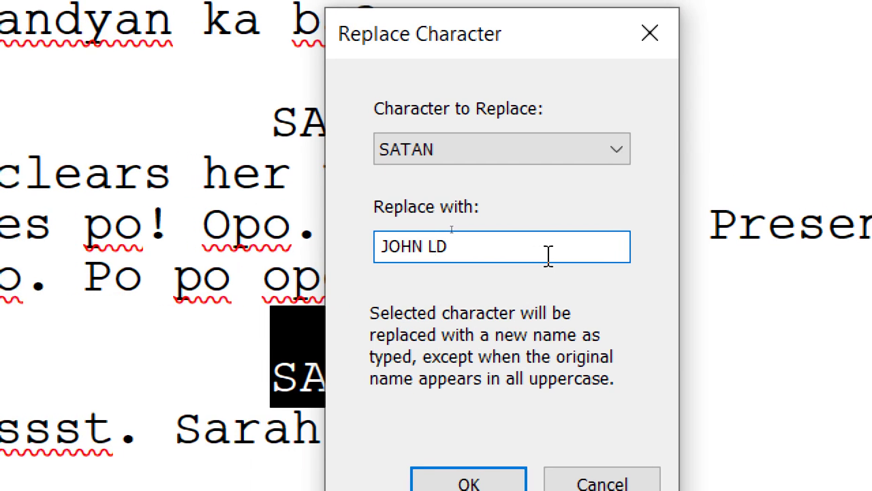
pyautogui.write('oy')
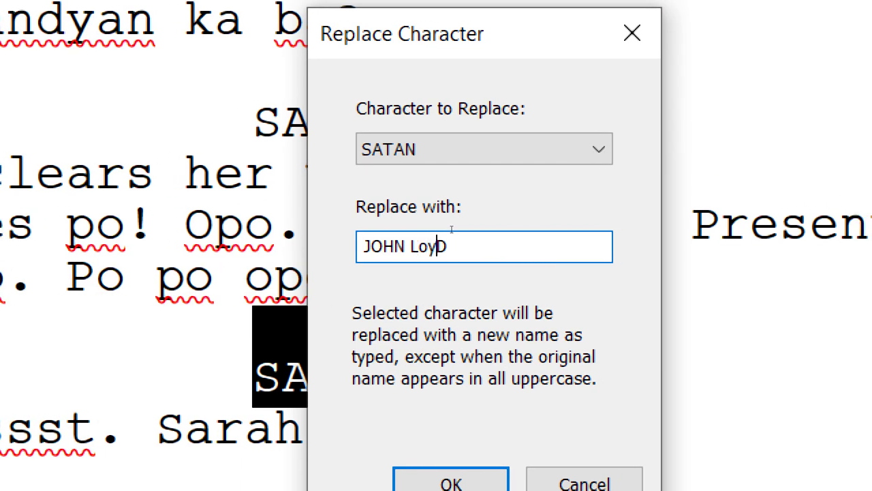
pyautogui.press('BackSpace')
pyautogui.press('BackSpace')
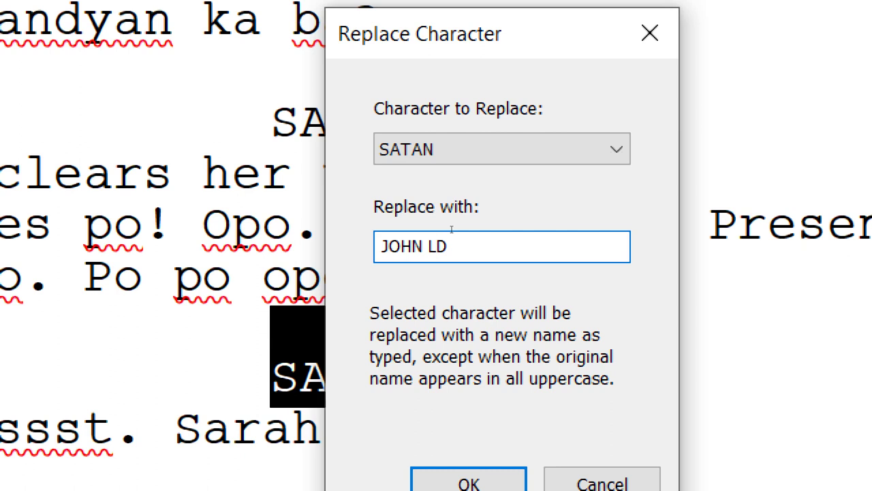
pyautogui.press('Delete')
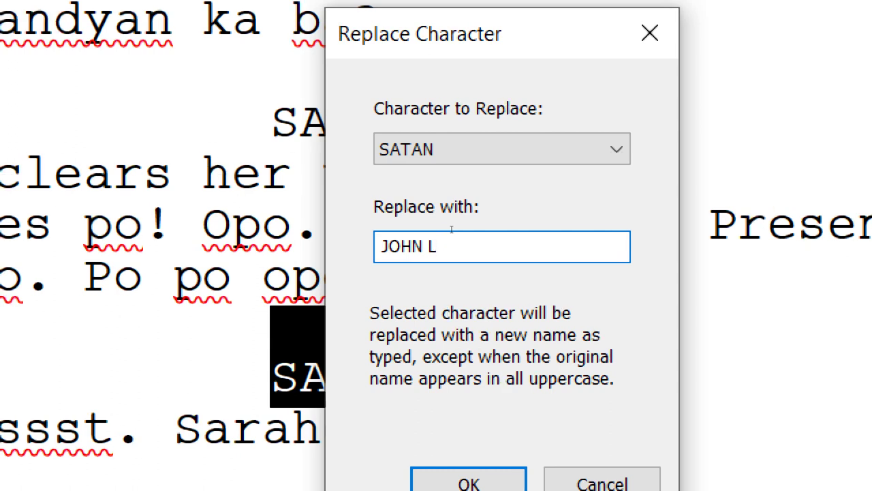
pyautogui.write('L')
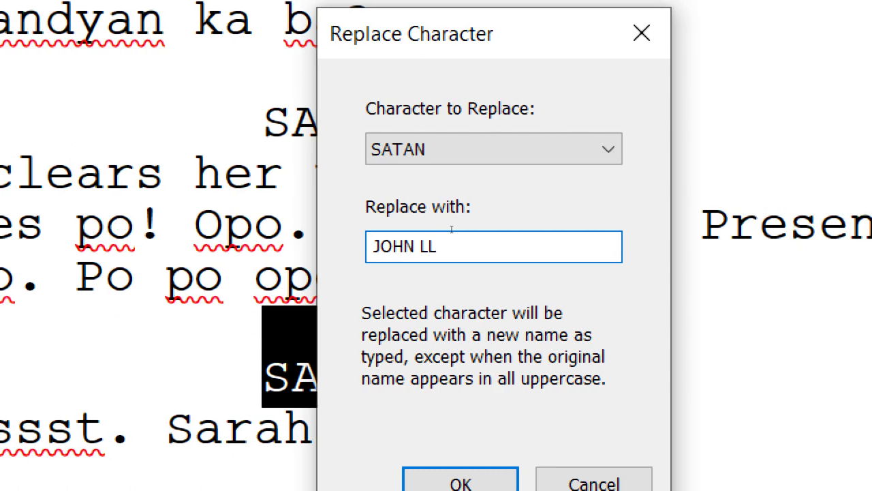
pyautogui.write('OYD')
pyautogui.press('BackSpace')
pyautogui.press('BackSpace')
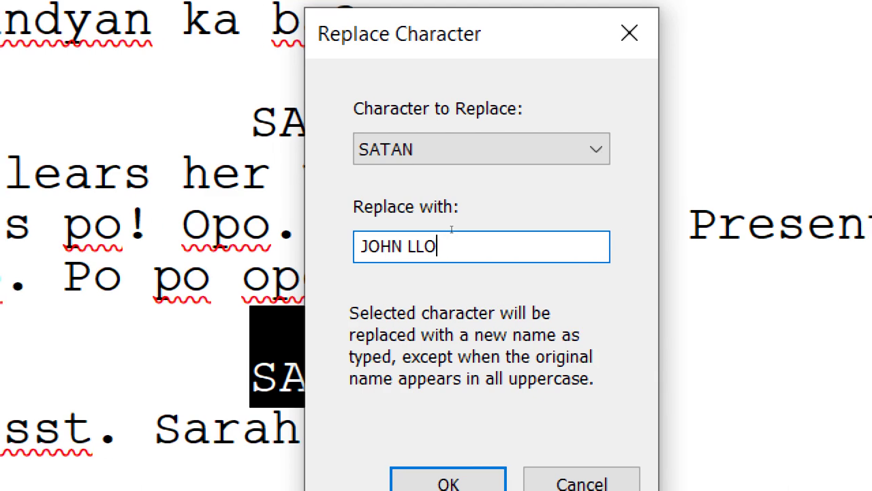
pyautogui.write('YD')
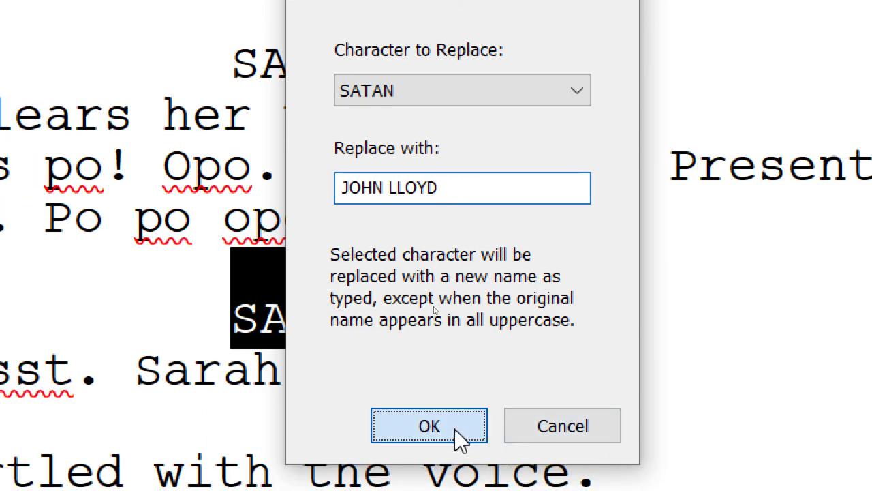
pyautogui.click(454, 428)
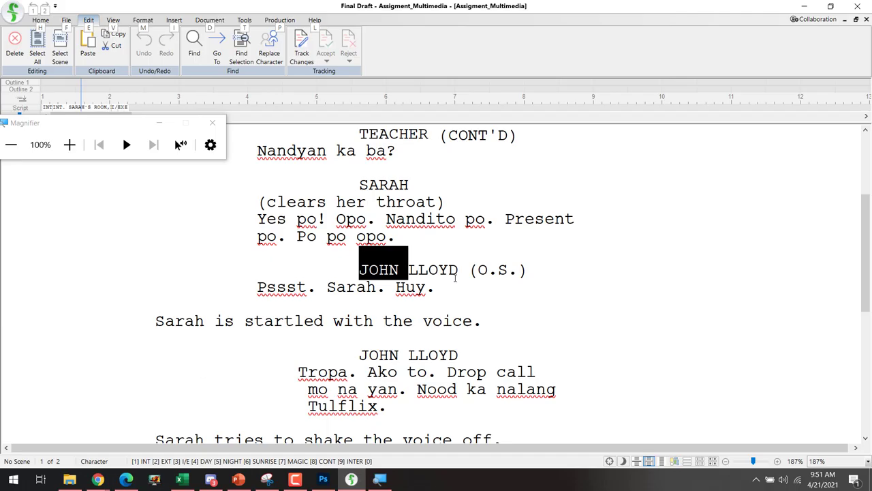
pyautogui.click(458, 296)
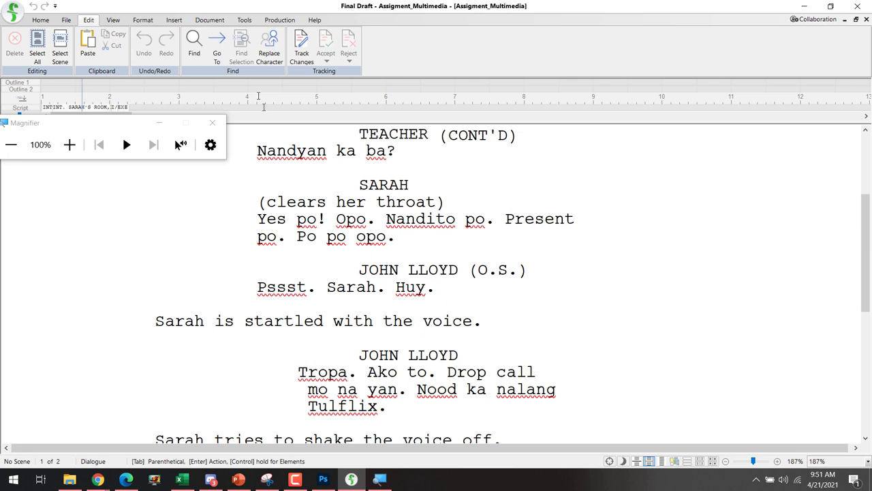
pyautogui.click(245, 21)
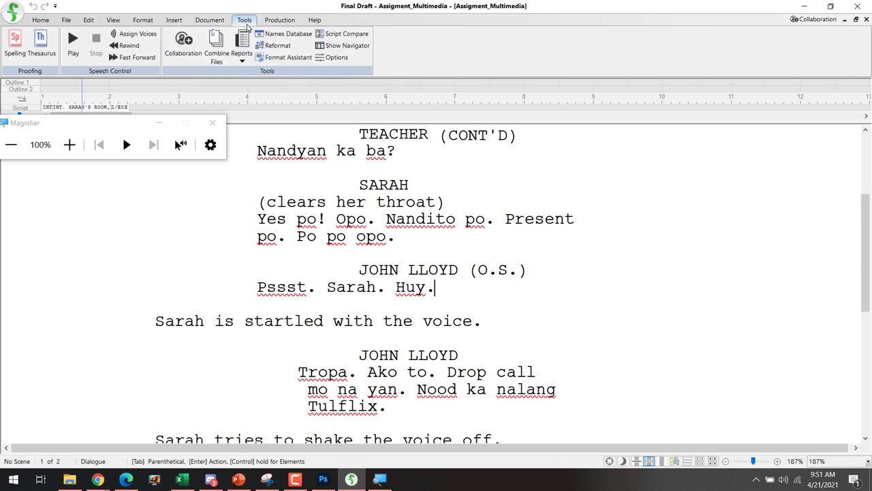
pyautogui.click(245, 48)
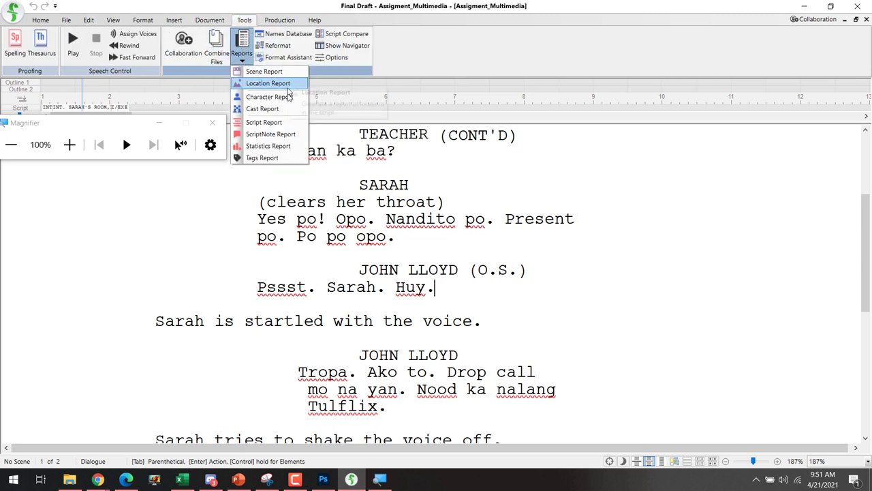
pyautogui.click(284, 110)
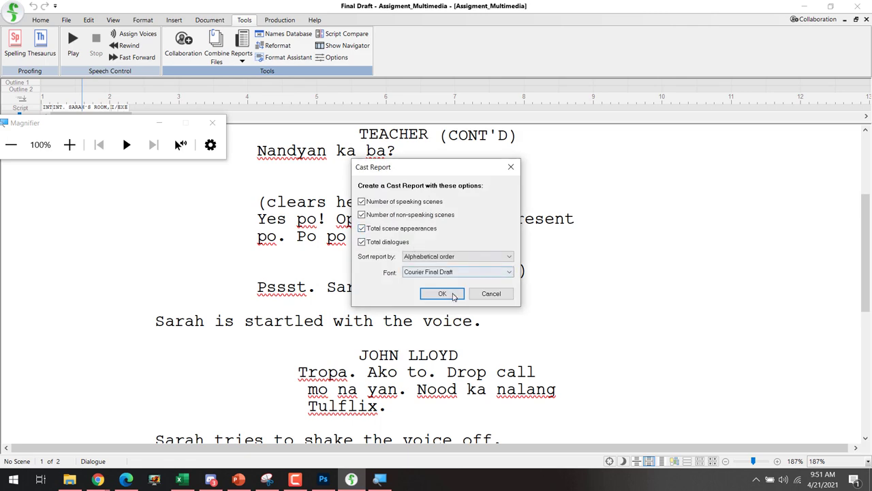
pyautogui.click(444, 294)
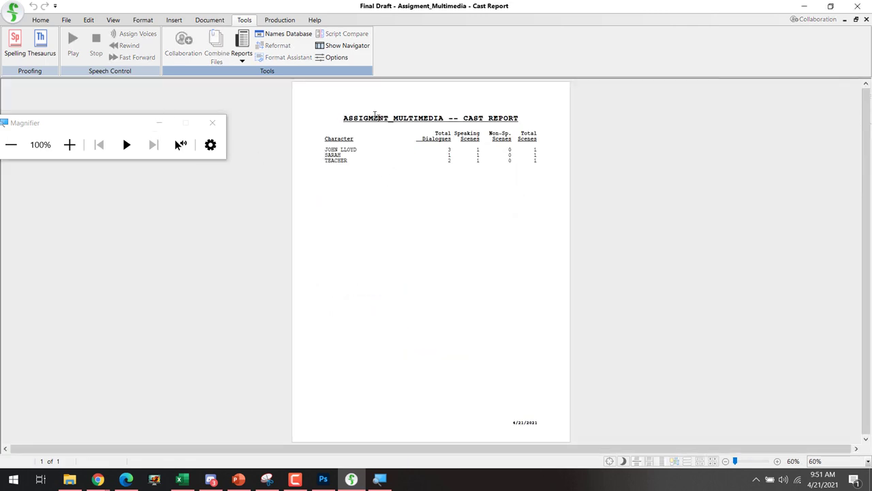
pyautogui.press('super+plus')
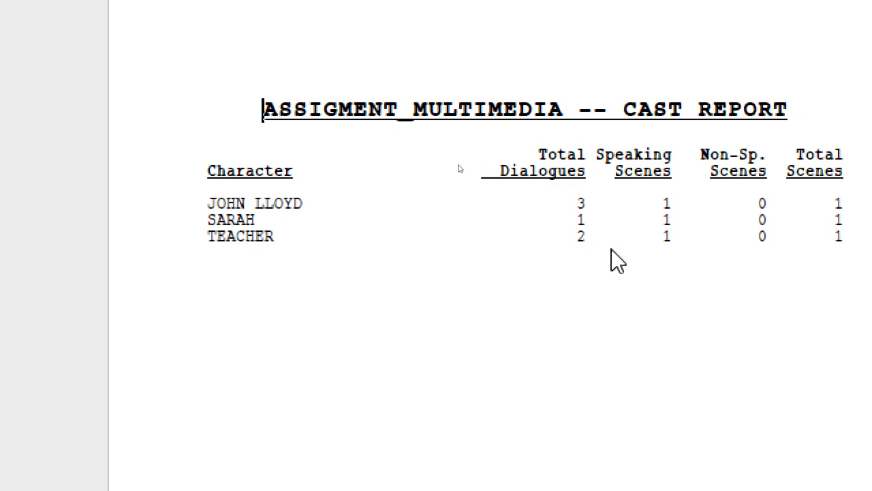
pyautogui.press('super+minus')
pyautogui.press('super+minus')
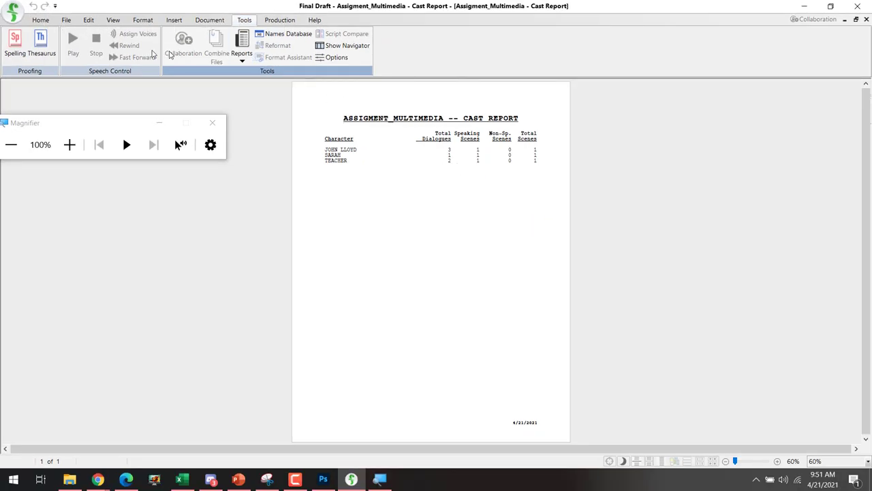
# - Move aside and close the magnifier, then bring up the Chrome window previews
pyautogui.click(41, 19)
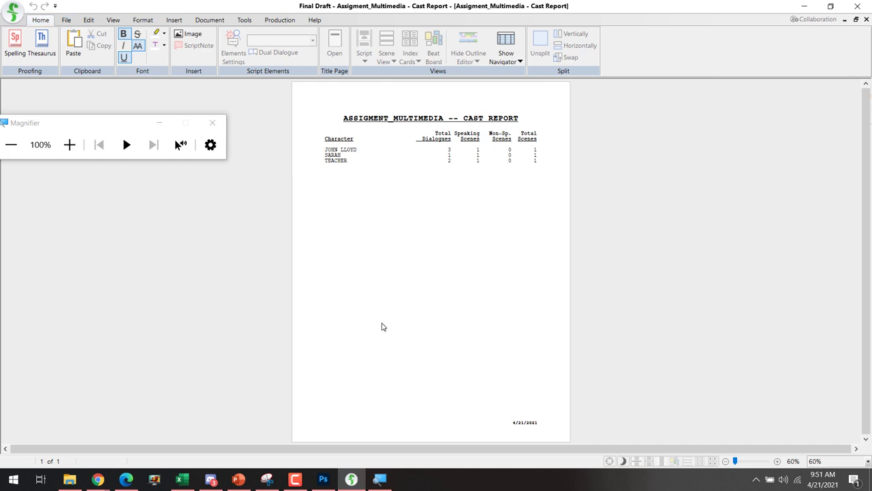
pyautogui.moveTo(117, 125); pyautogui.dragTo(152, 124)
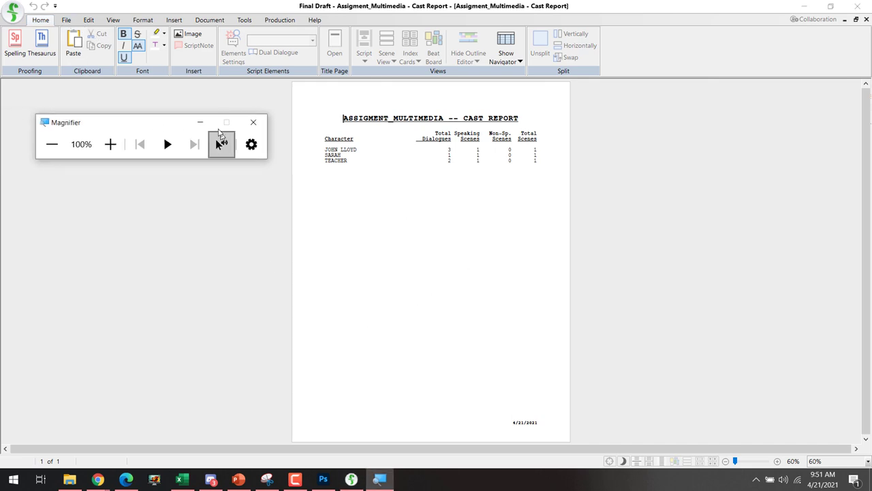
pyautogui.press('super+Escape')
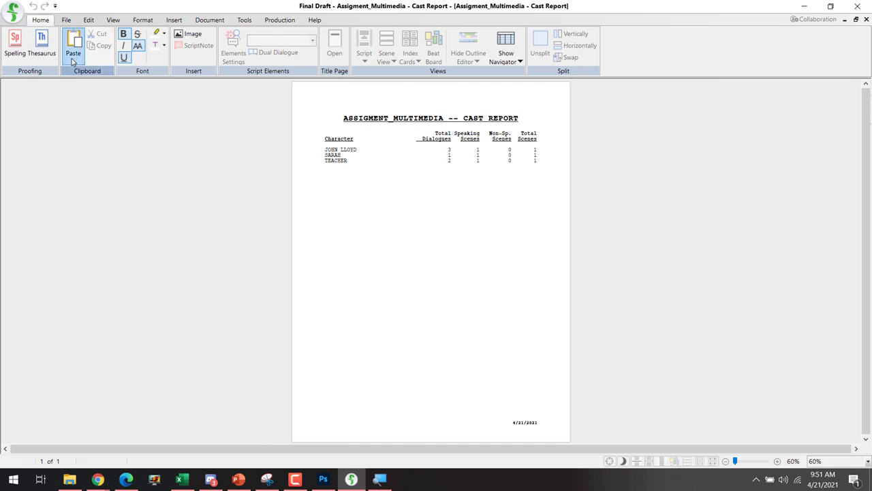
pyautogui.click(98, 480)
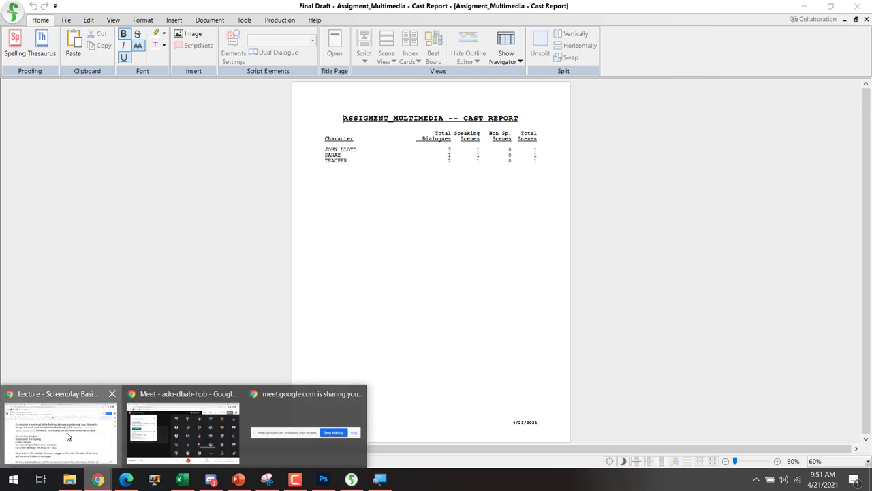
# - Switch to the Lecture - Screenplay Basics document and scroll to its YouTube links
pyautogui.click(68, 431)
pyautogui.scroll(-15, 402, 253)
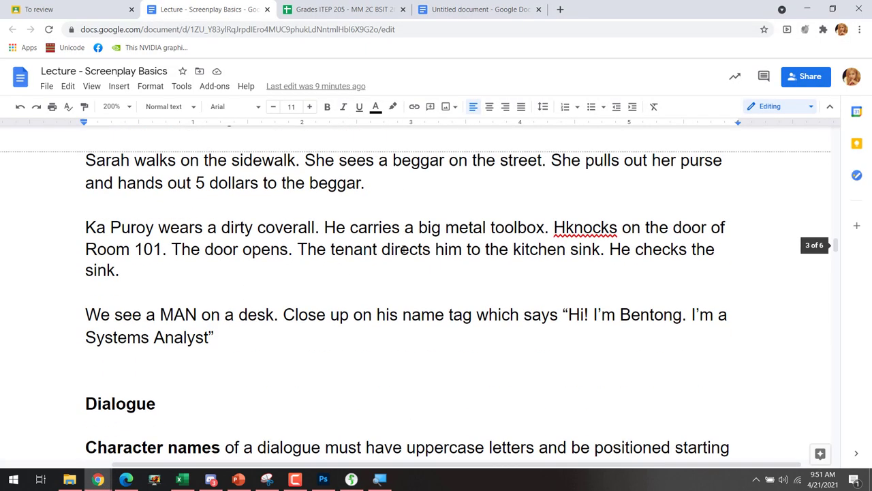
pyautogui.scroll(-10, 403, 249)
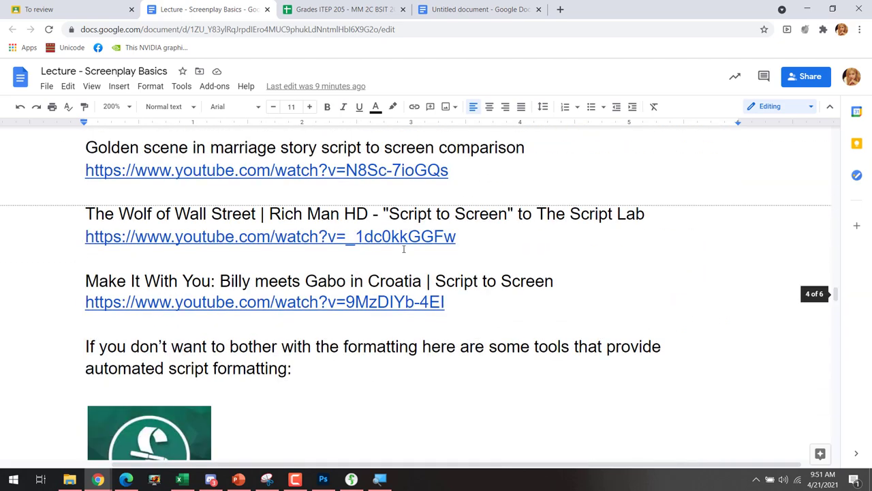
pyautogui.scroll(3, 403, 249)
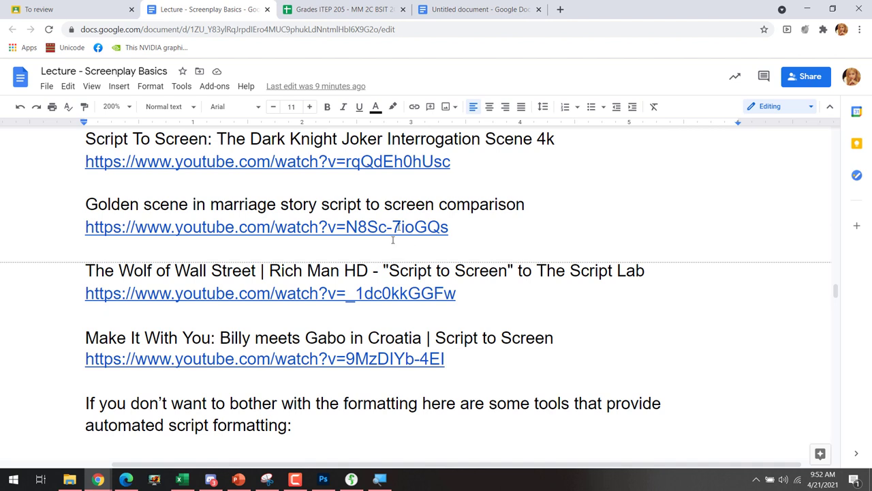
pyautogui.scroll(1, 409, 235)
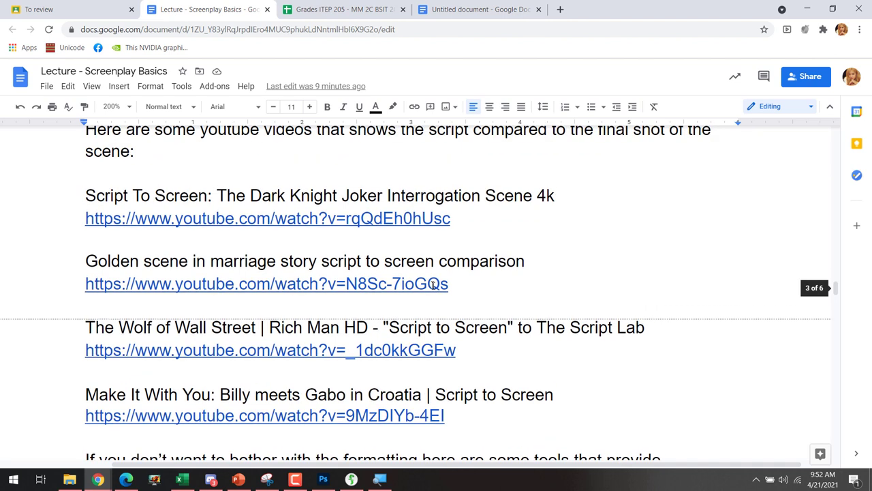
pyautogui.click(478, 419)
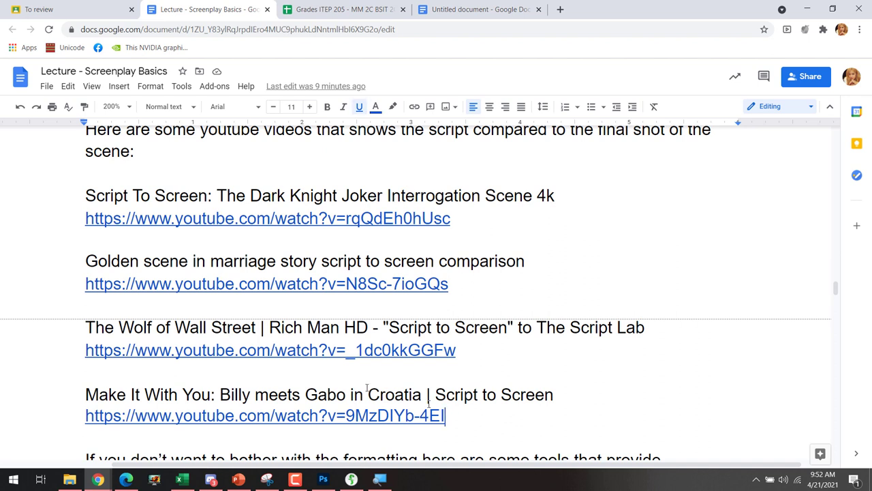
# - Select the four video entries, then open the first link's Dark Knight Joker Interrogation video
pyautogui.moveTo(368, 386); pyautogui.dragTo(84, 200)
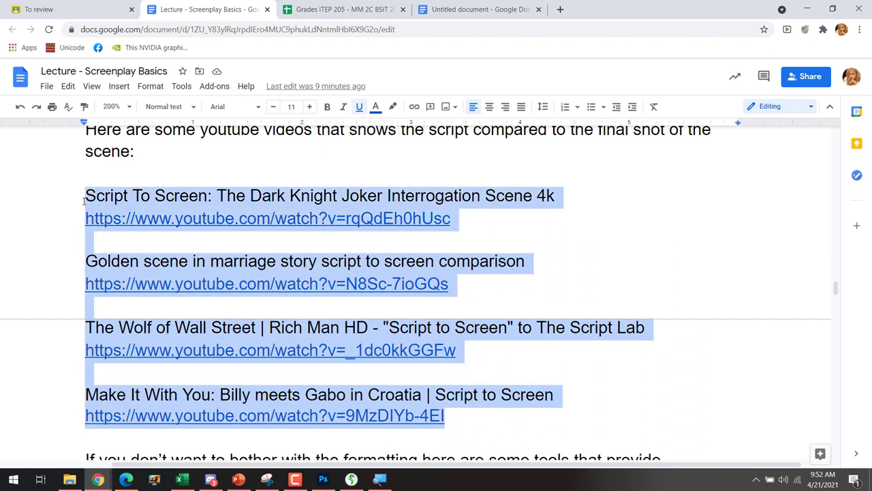
pyautogui.click(84, 201)
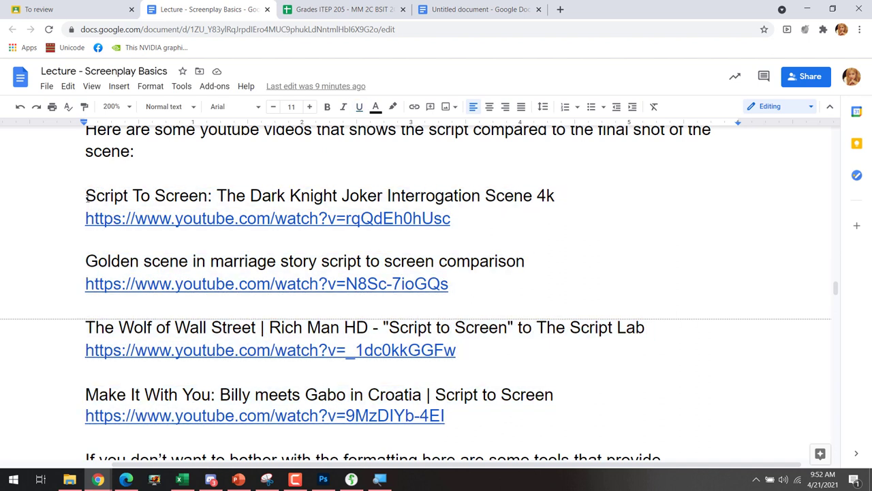
pyautogui.moveTo(83, 200); pyautogui.dragTo(455, 418)
pyautogui.click(490, 424)
pyautogui.rightClick(291, 216)
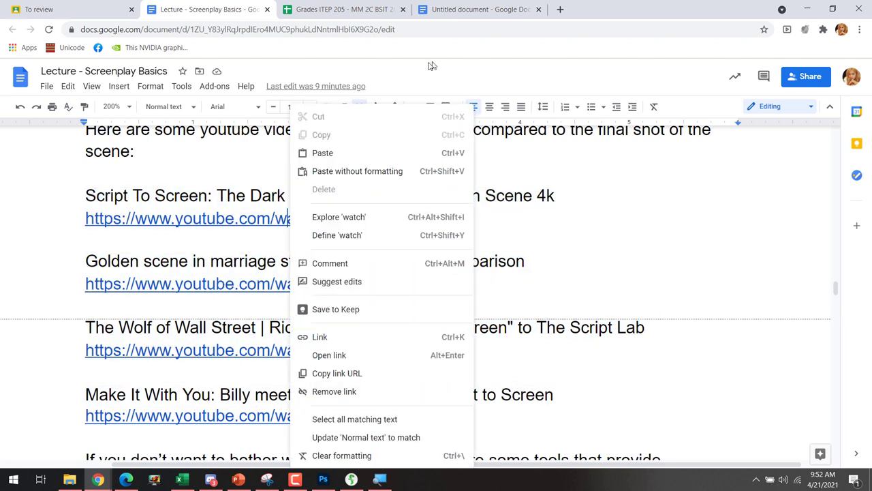
pyautogui.click(257, 219)
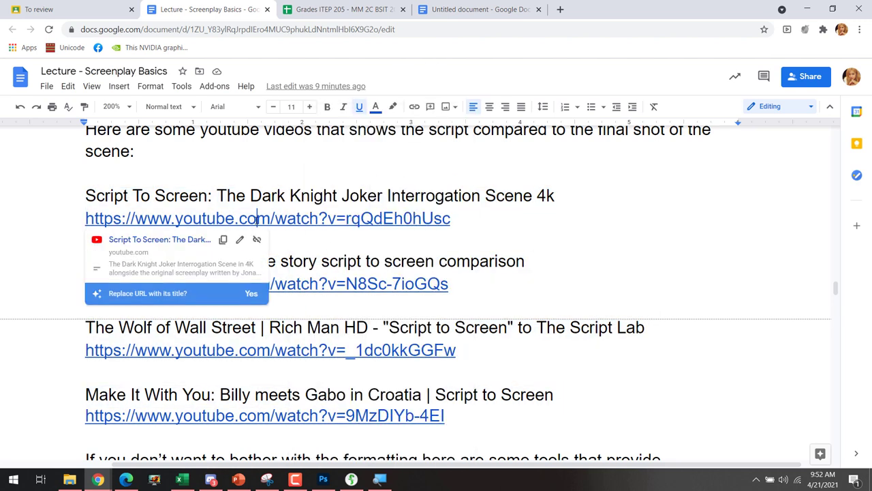
pyautogui.click(177, 240)
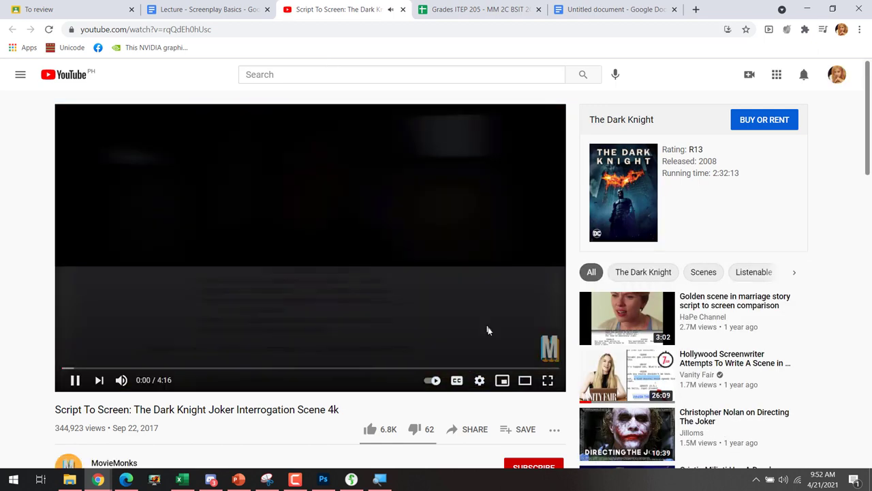
# - Watch the Dark Knight clip in Theater mode past 0:16, then close its tab
pyautogui.click(524, 382)
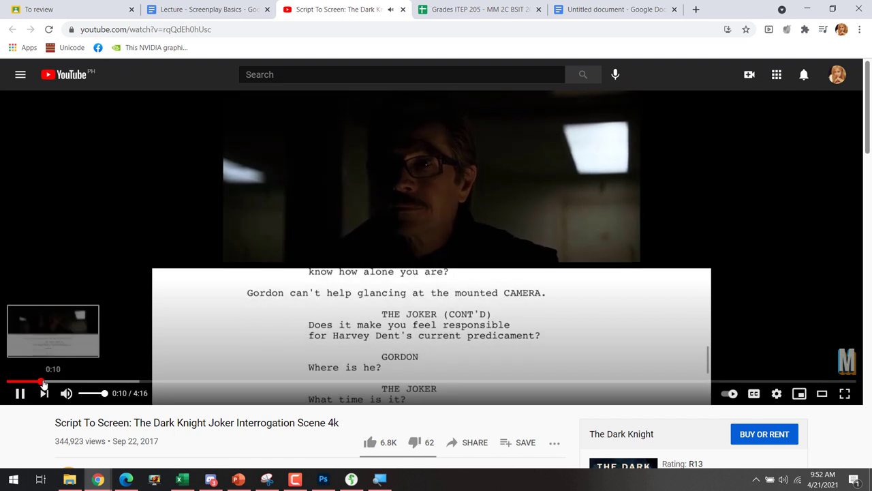
pyautogui.moveTo(240, 474)
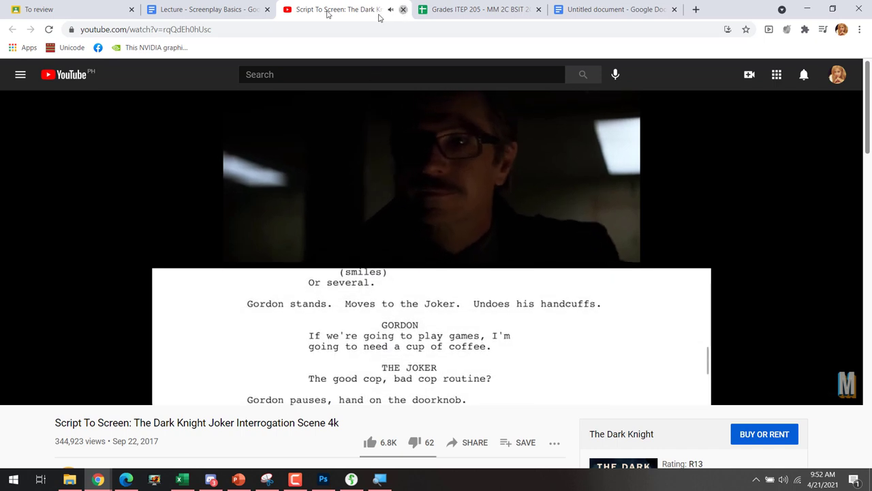
pyautogui.click(403, 10)
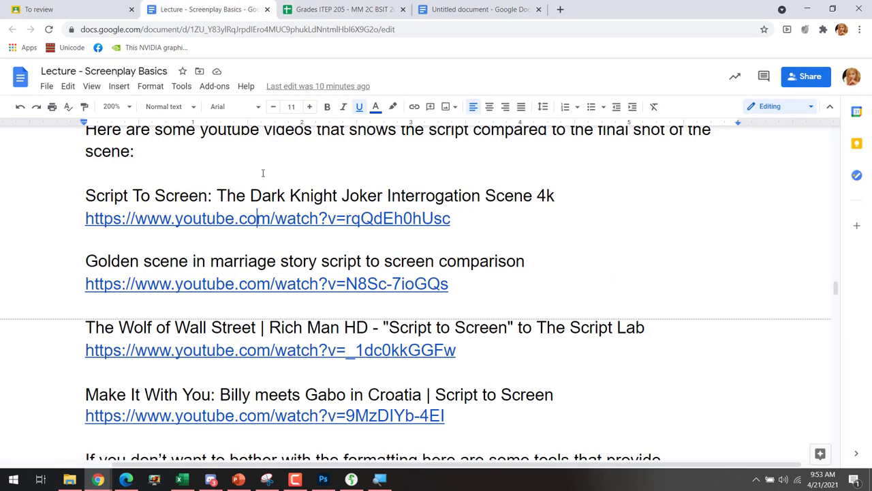
# - Scroll past the links section and back up to the script formatting basics list on page 1
pyautogui.scroll(-1, 265, 173)
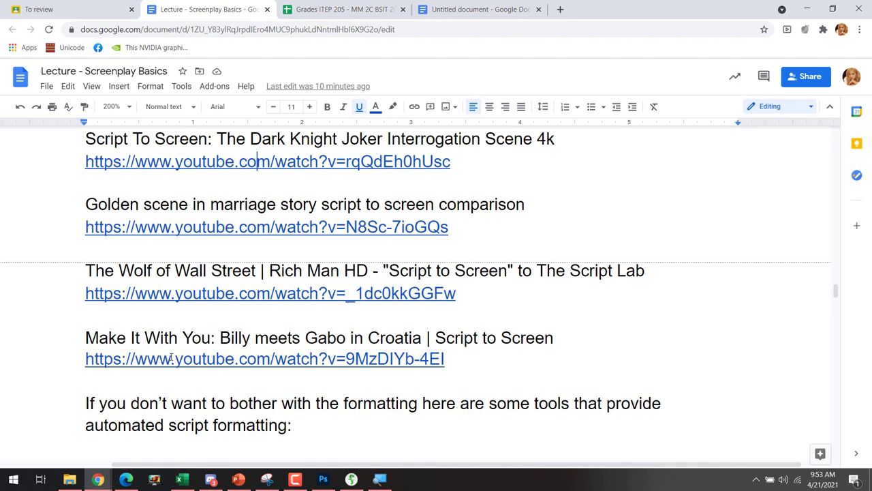
pyautogui.scroll(-2, 244, 356)
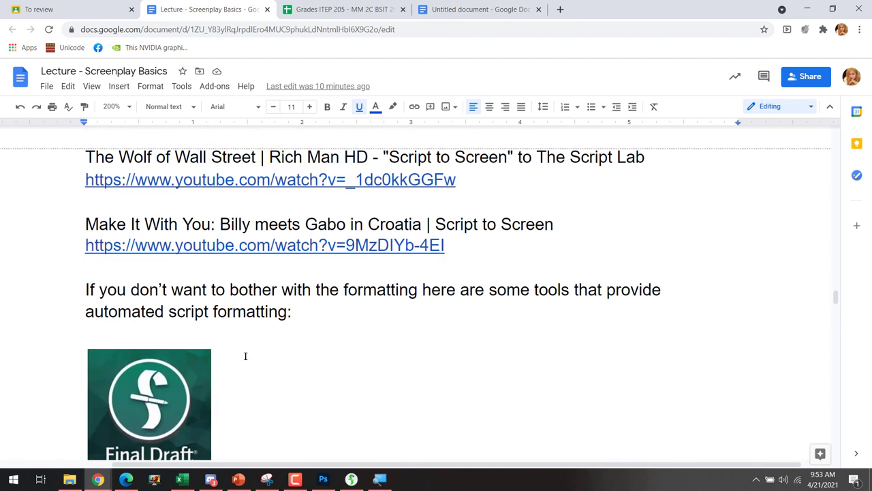
pyautogui.scroll(-1, 245, 355)
pyautogui.scroll(2, 245, 355)
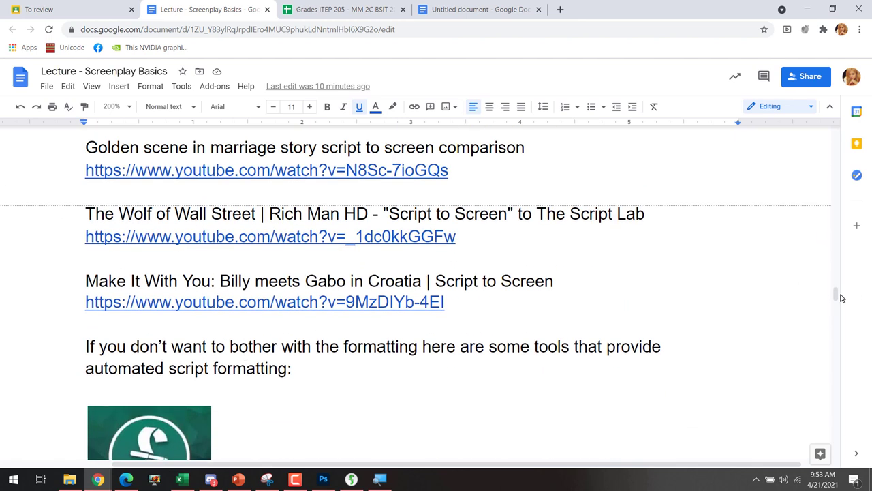
pyautogui.moveTo(837, 294); pyautogui.dragTo(837, 171)
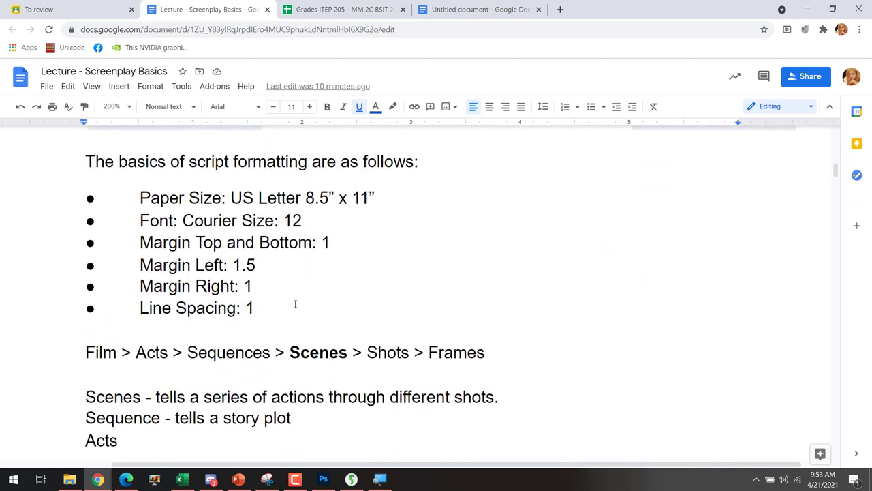
pyautogui.moveTo(255, 308); pyautogui.dragTo(120, 197)
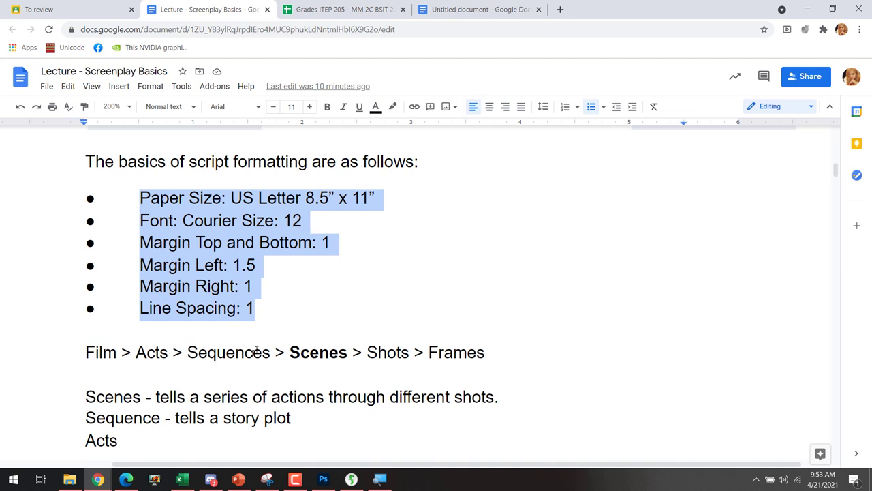
pyautogui.click(275, 310)
pyautogui.moveTo(311, 223); pyautogui.dragTo(183, 219)
pyautogui.moveTo(275, 307); pyautogui.dragTo(139, 205)
# - Scroll down the lecture and select, then deselect, the Final Draft logo image
pyautogui.scroll(-10, 334, 259)
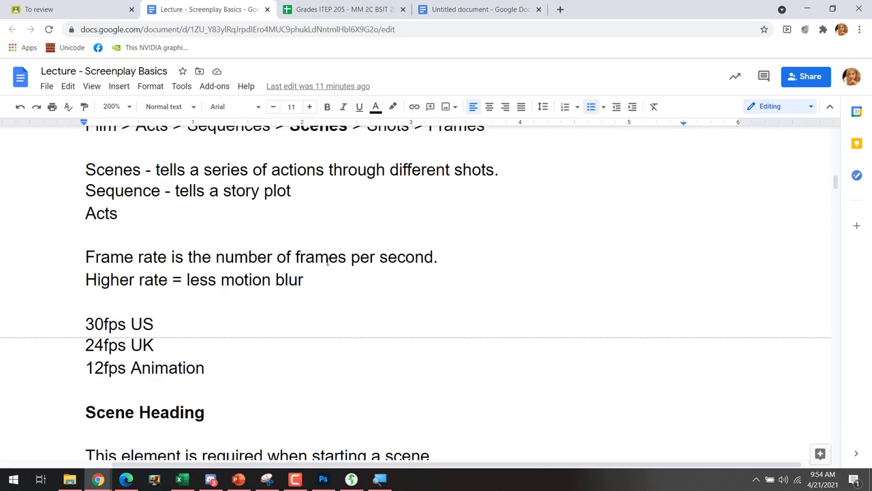
pyautogui.scroll(-15, 334, 259)
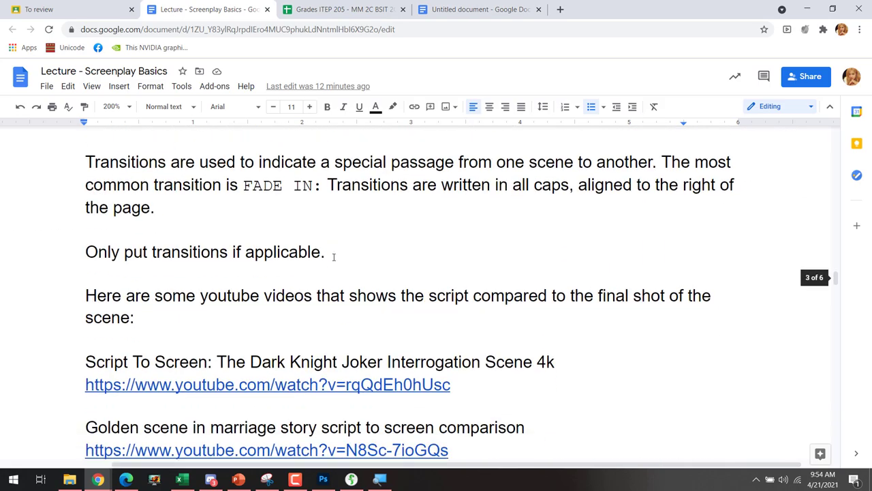
pyautogui.scroll(1, 334, 257)
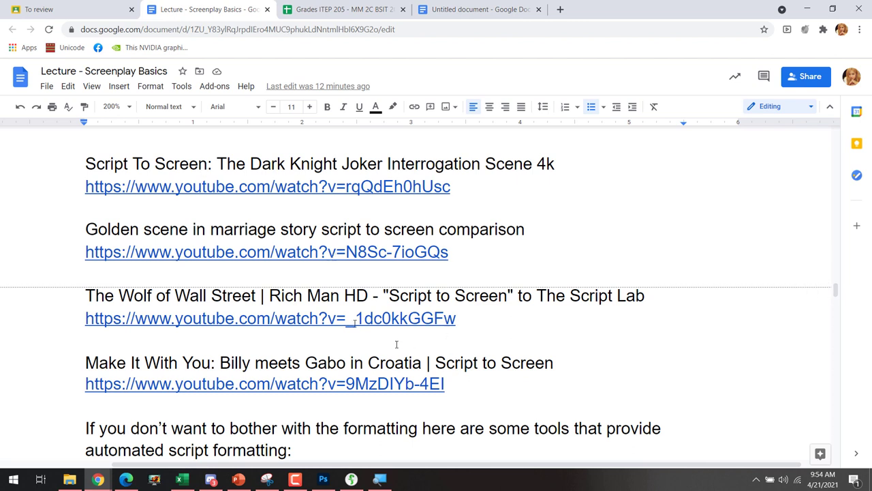
pyautogui.moveTo(449, 383); pyautogui.dragTo(31, 157)
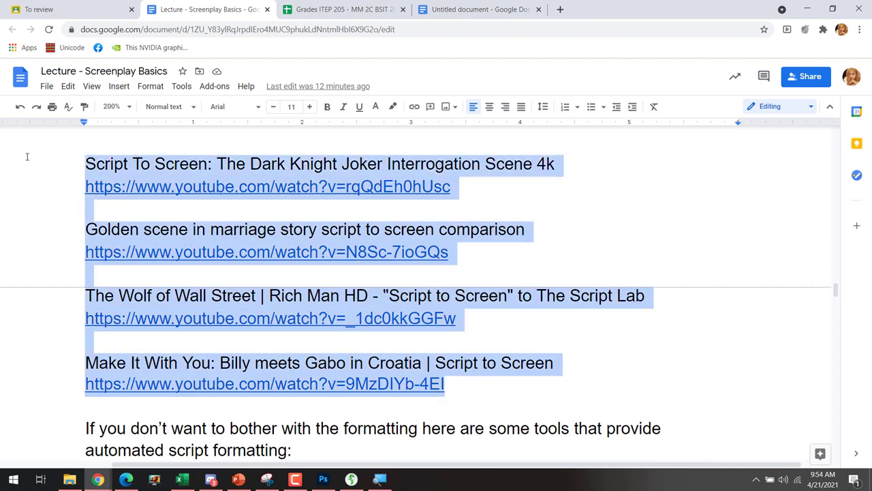
pyautogui.scroll(-5, 545, 286)
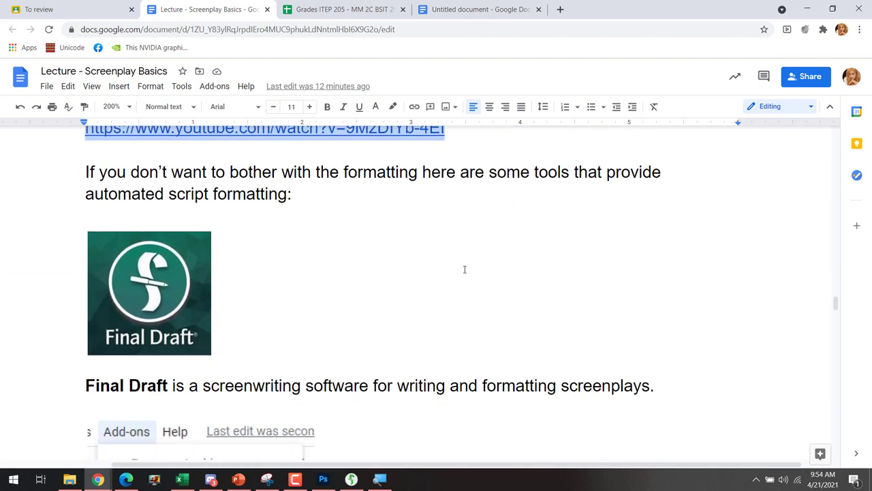
pyautogui.click(182, 269)
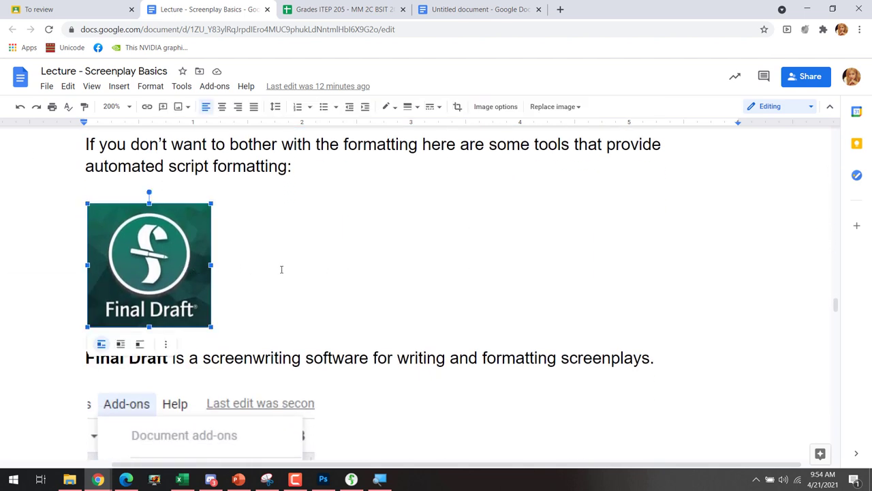
pyautogui.click(282, 270)
pyautogui.click(184, 278)
pyautogui.click(317, 271)
pyautogui.click(117, 272)
pyautogui.click(321, 260)
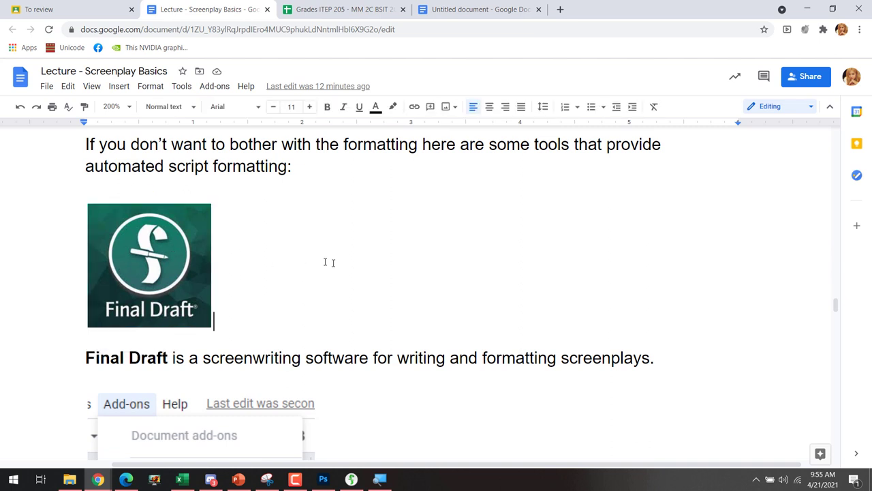
# - Highlight the Fountainize and Screenplay Formatter add-on names and scroll to the StudioBinder link
pyautogui.scroll(-1, 346, 260)
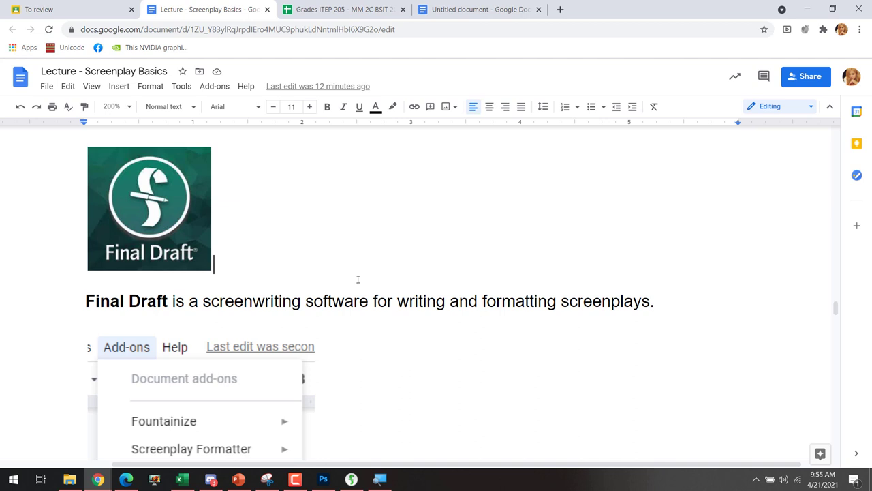
pyautogui.scroll(-1, 290, 280)
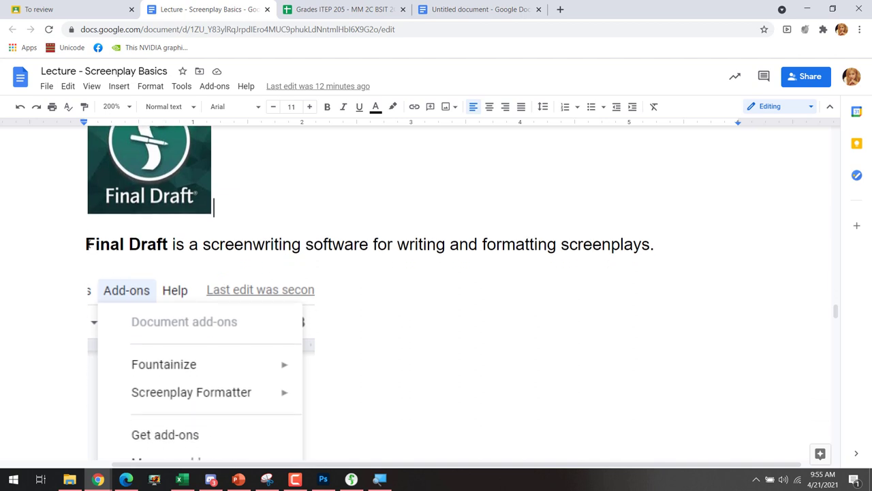
pyautogui.scroll(-2, 344, 267)
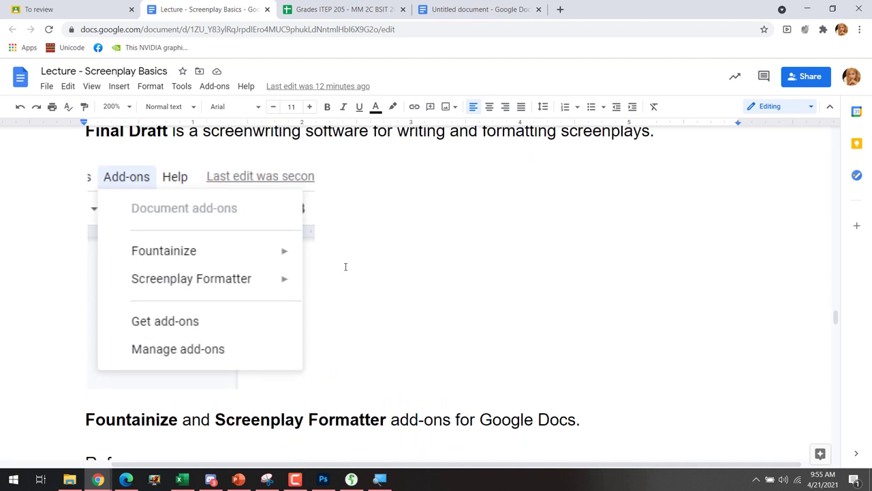
pyautogui.doubleClick(147, 417)
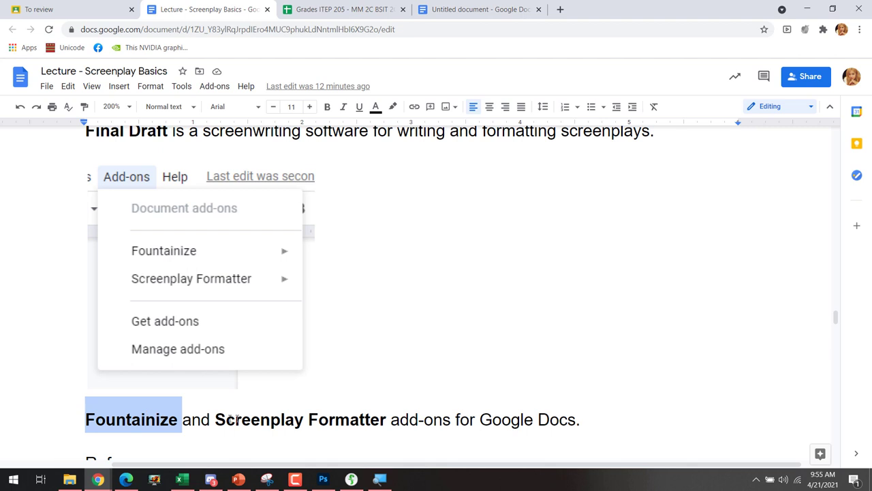
pyautogui.moveTo(215, 419); pyautogui.dragTo(386, 421)
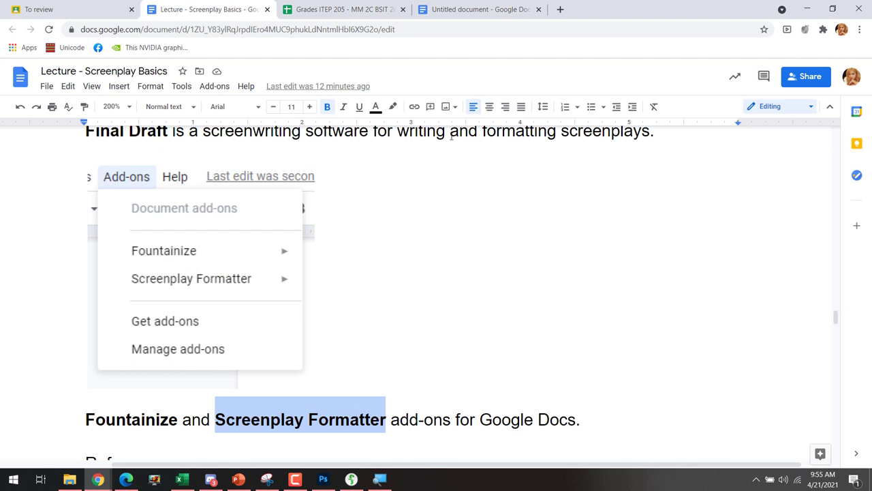
pyautogui.scroll(-1, 545, 232)
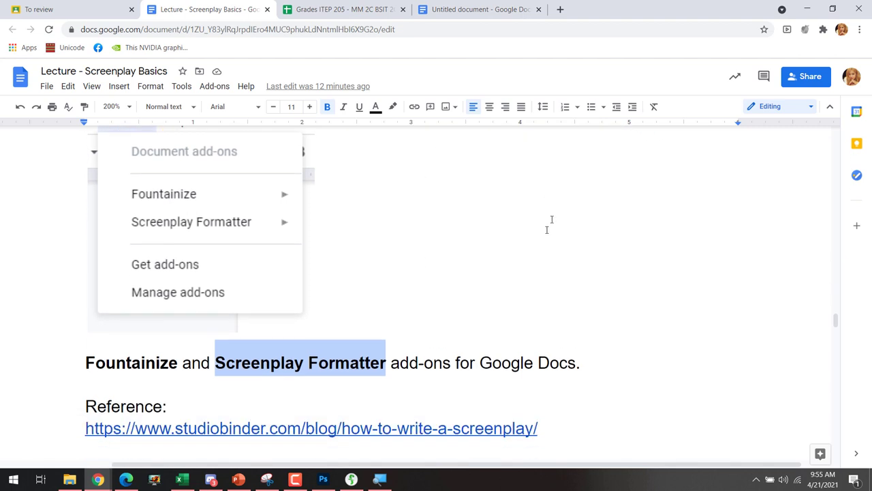
# - Search 'fountainize' in a new tab and open its Google Workspace Marketplace listing
pyautogui.click(561, 11)
pyautogui.write('fou')
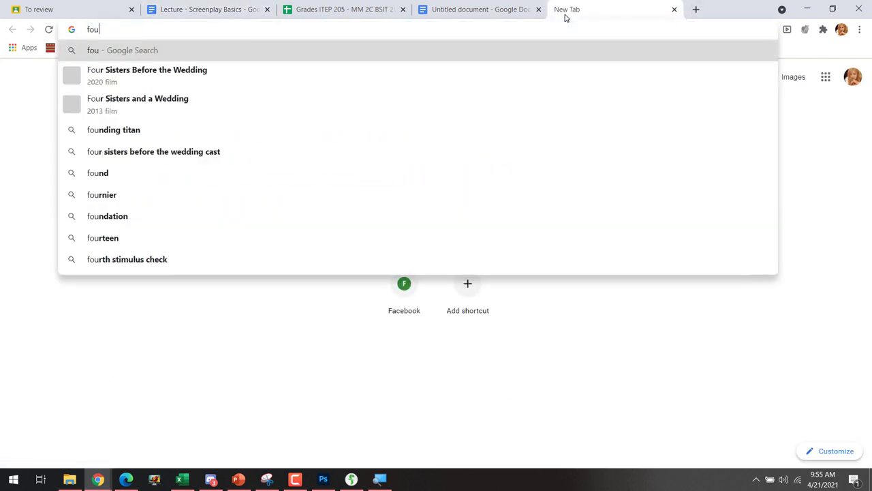
pyautogui.write('ntainize')
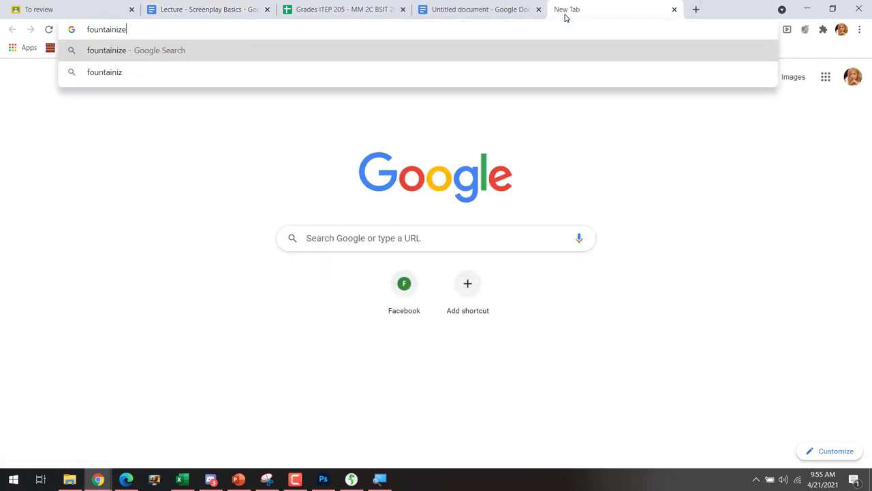
pyautogui.press('Return')
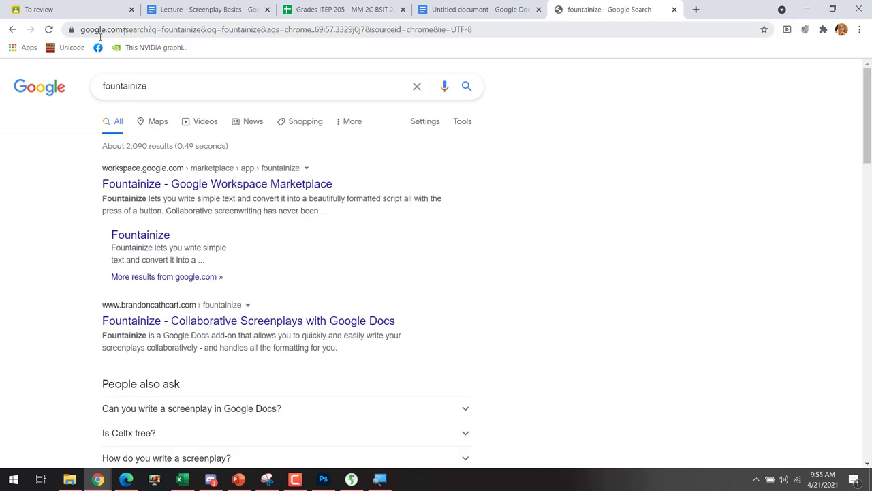
pyautogui.click(443, 9)
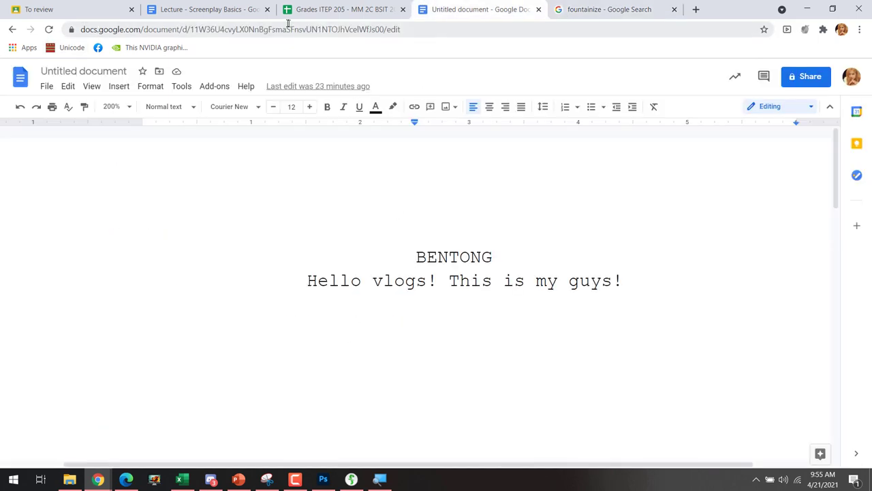
pyautogui.click(205, 9)
pyautogui.click(170, 363)
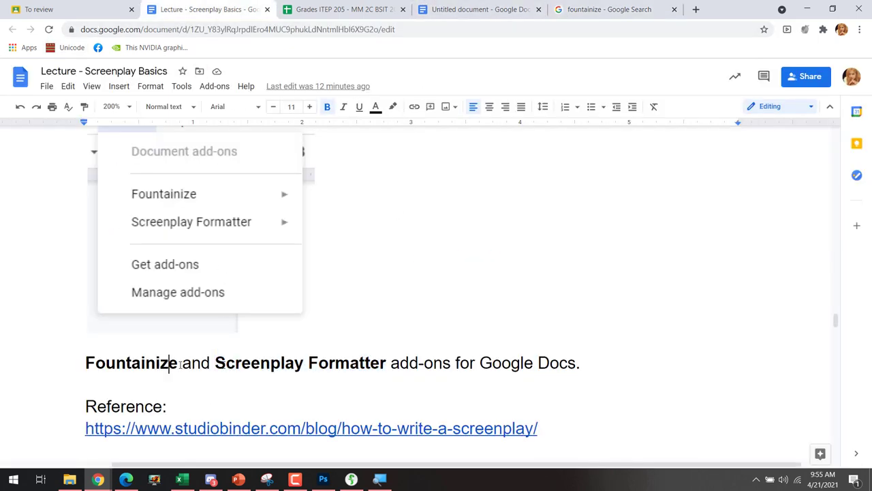
pyautogui.click(597, 8)
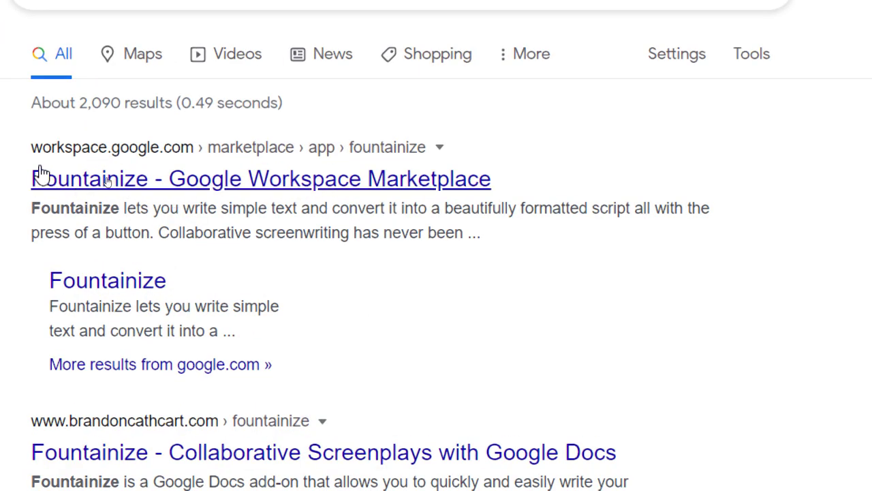
pyautogui.click(192, 184)
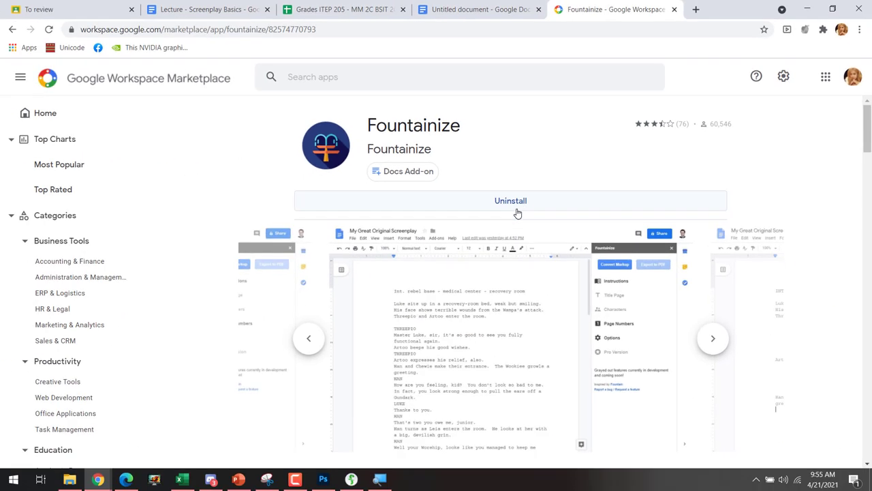
# - Check the Untitled draft's Add-ons list for Fountainize, then return to Final Draft's cast report
pyautogui.click(464, 10)
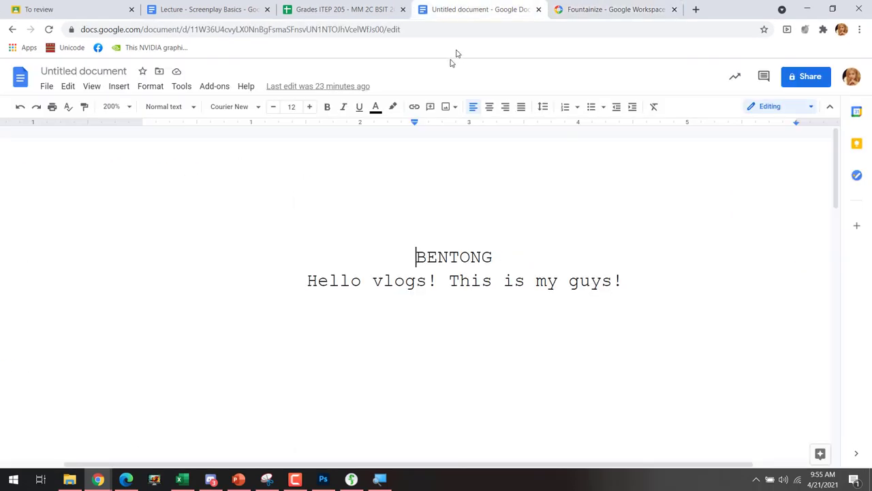
pyautogui.click(214, 88)
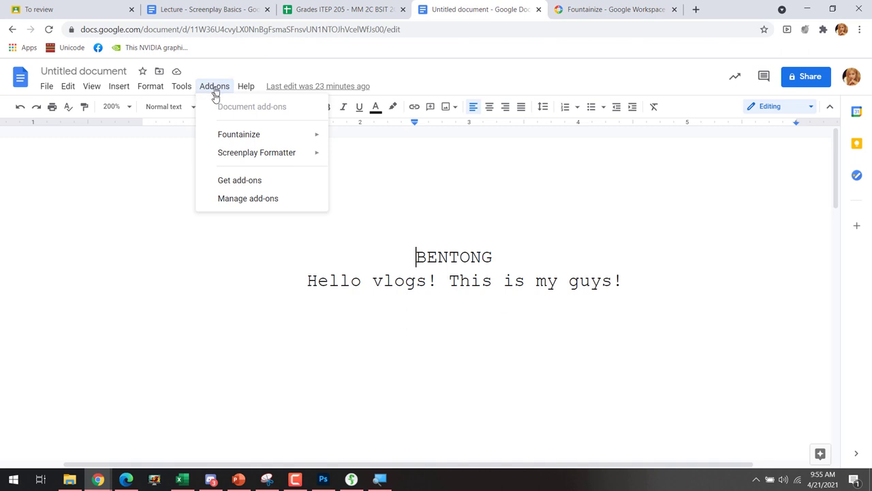
pyautogui.click(491, 188)
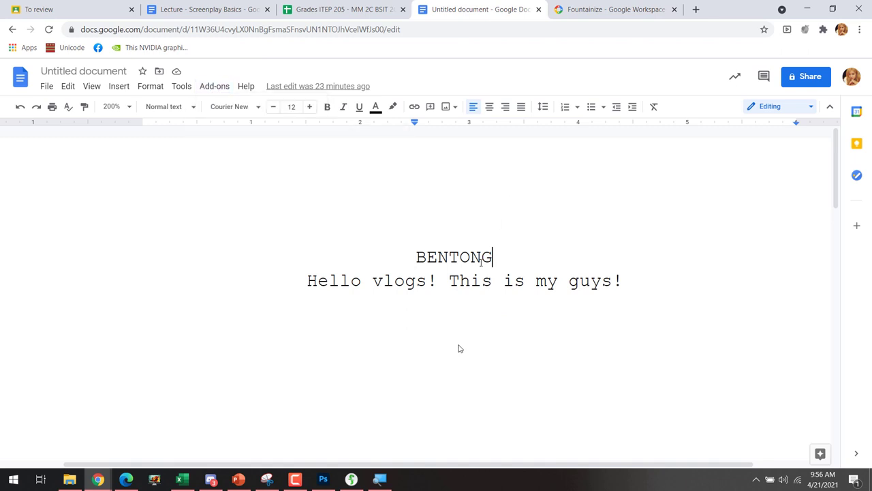
pyautogui.click(351, 479)
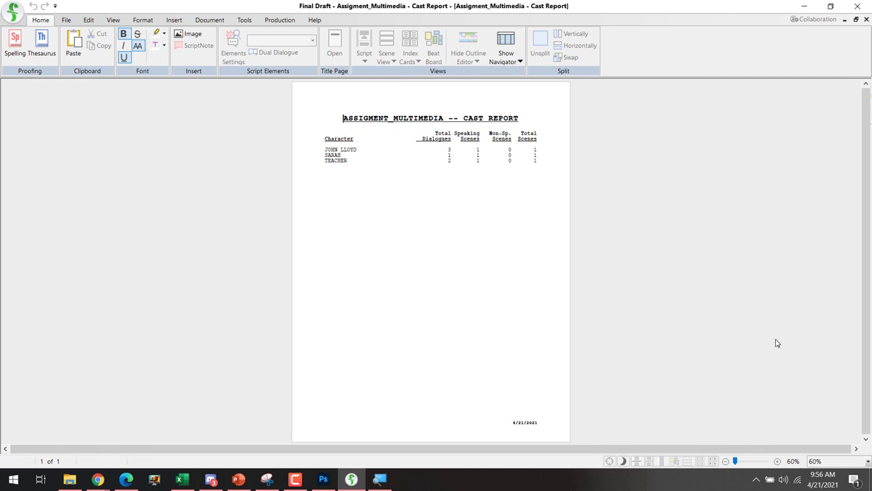
# - Close the cast report without saving, click into the script, and go back to the Google Docs draft
pyautogui.click(866, 19)
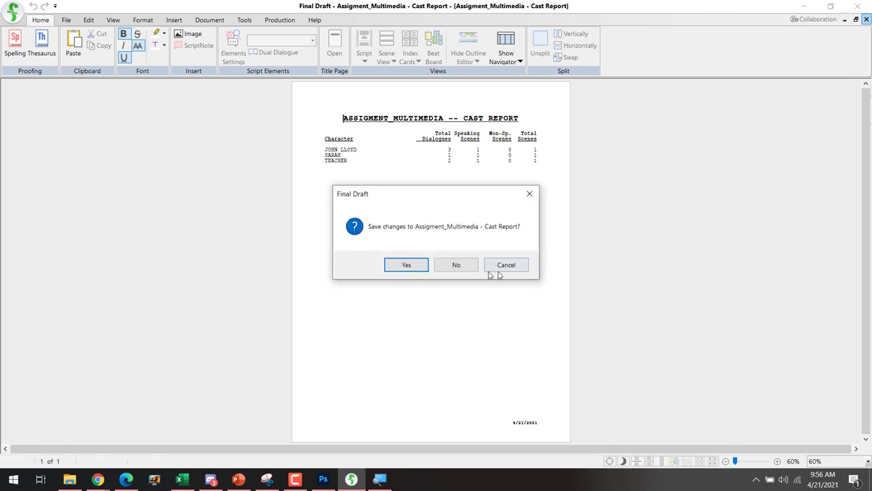
pyautogui.click(455, 265)
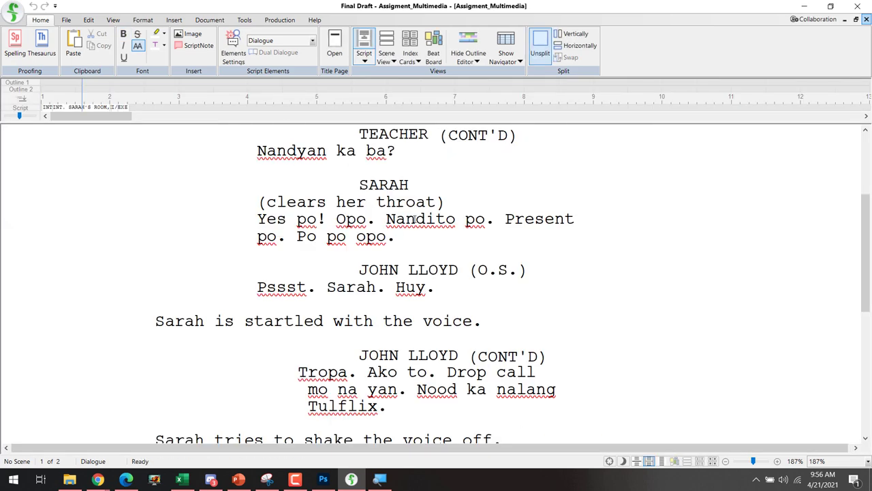
pyautogui.click(415, 218)
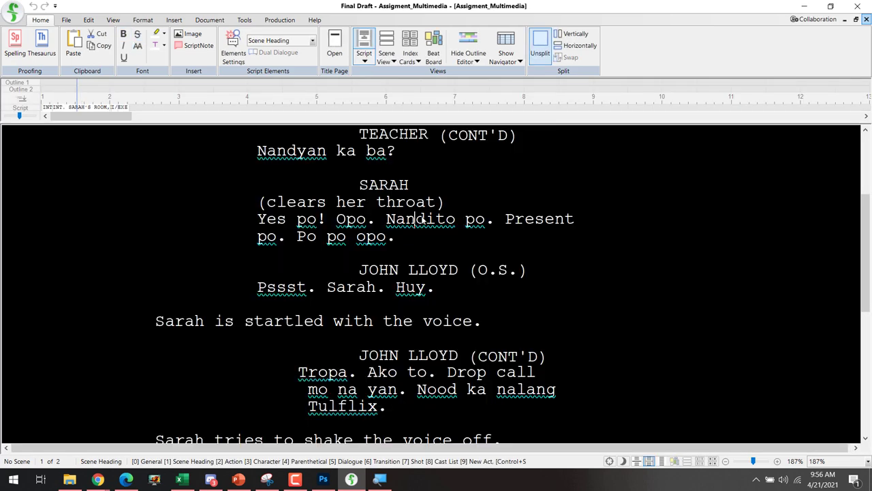
pyautogui.hotkey('alt', 'Tab')
# - Paste the screenplay over the draft, then undo back to BENTONG's 'Hello' line
pyautogui.hotkey('ctrl', 'a')
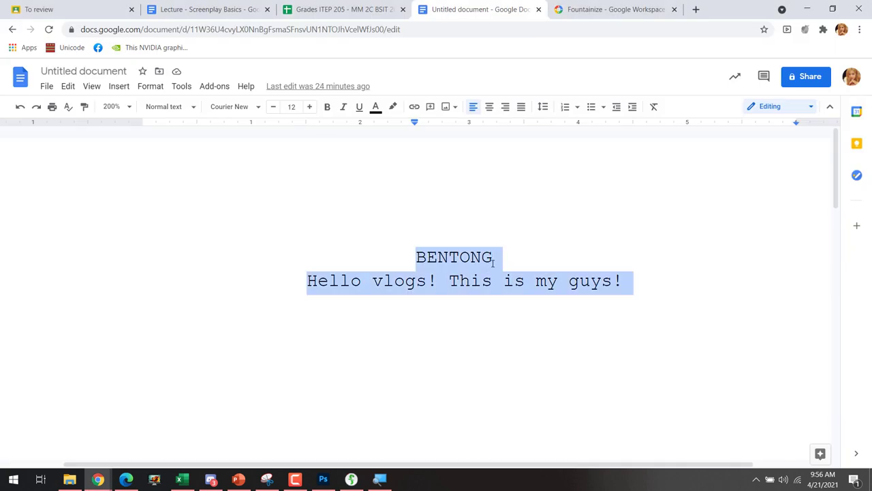
pyautogui.hotkey('ctrl', 'v')
pyautogui.scroll(8, 531, 254)
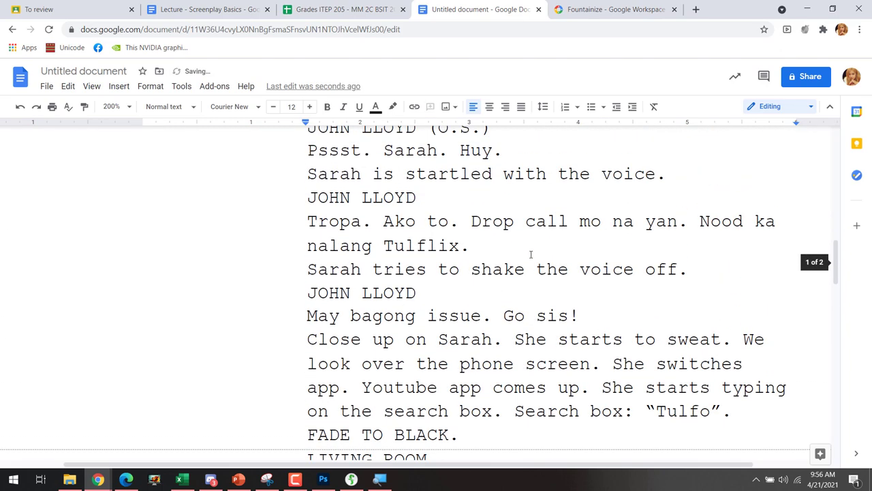
pyautogui.scroll(5, 531, 254)
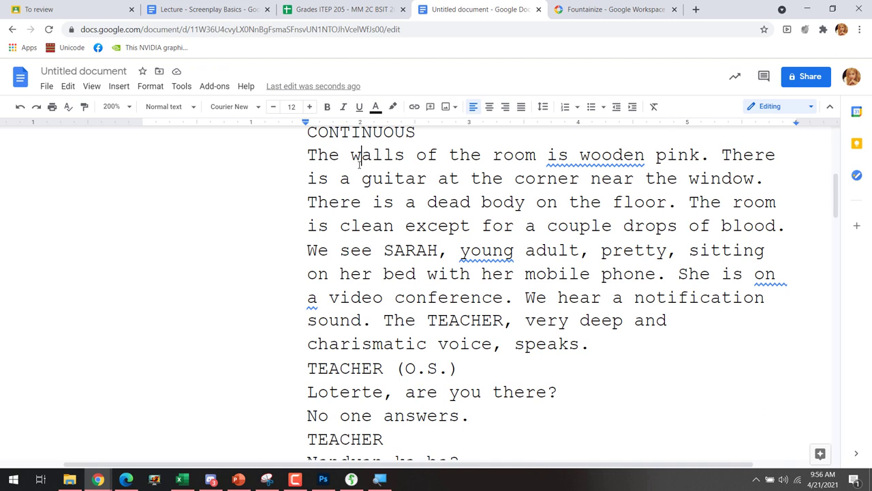
pyautogui.hotkey('ctrl', 'a')
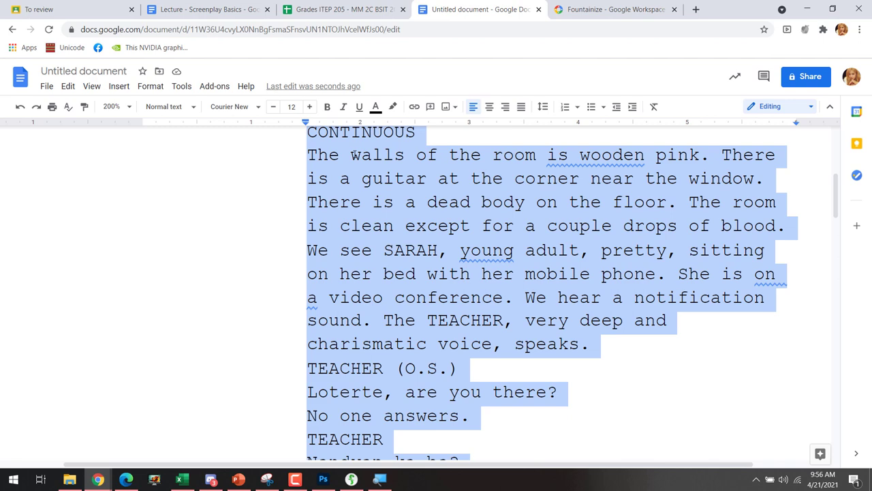
pyautogui.write('notepa')
pyautogui.hotkey('ctrl', 'z')
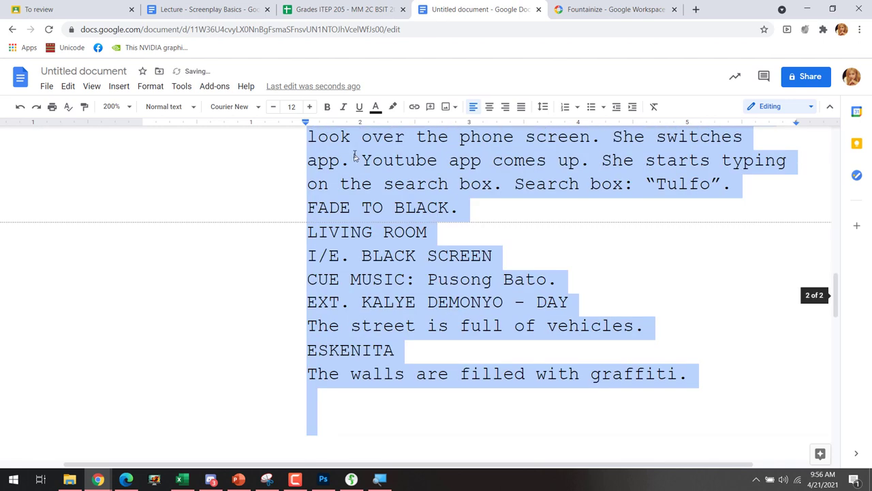
pyautogui.hotkey('ctrl', 'z')
pyautogui.hotkey('ctrl', 'z')
pyautogui.hotkey('ctrl', 'z')
pyautogui.hotkey('ctrl', 'z')
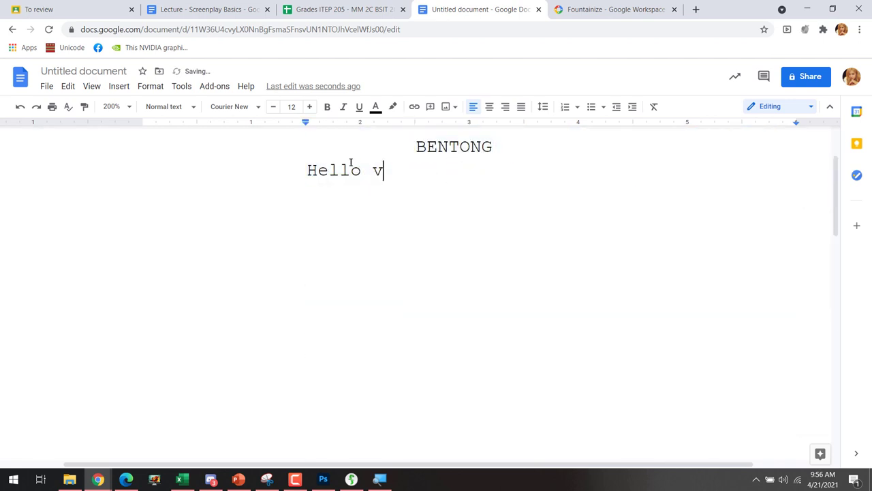
# - Create a new blank document, then clear the original draft's text
pyautogui.click(46, 86)
pyautogui.moveTo(87, 141)
pyautogui.click(197, 139)
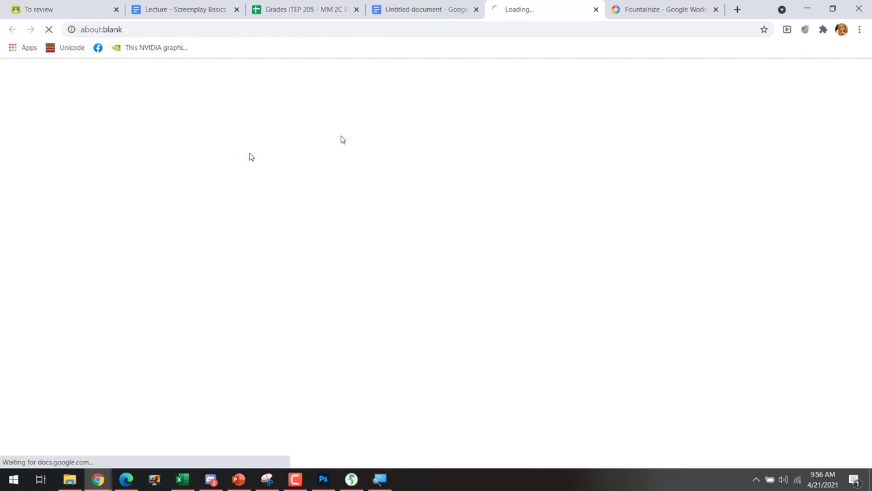
pyautogui.click(462, 12)
pyautogui.hotkey('ctrl', 'a')
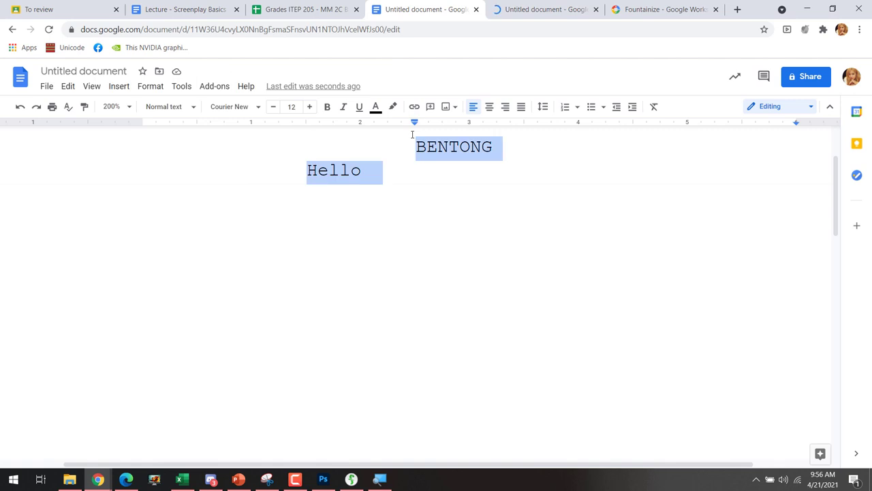
pyautogui.press('BackSpace')
# - Close the old draft and paste the screenplay over test text in the new document
pyautogui.click(476, 10)
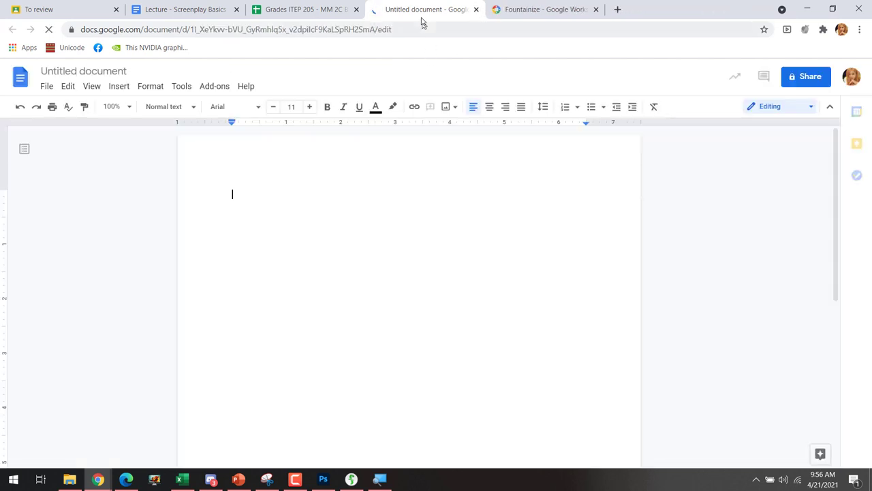
pyautogui.write('asdfasdfasdfasd')
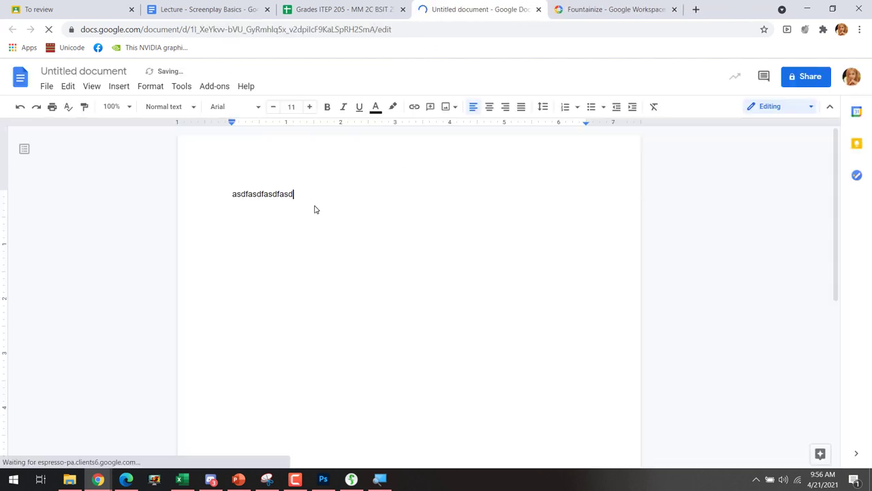
pyautogui.write('fasdfasdfsdaf')
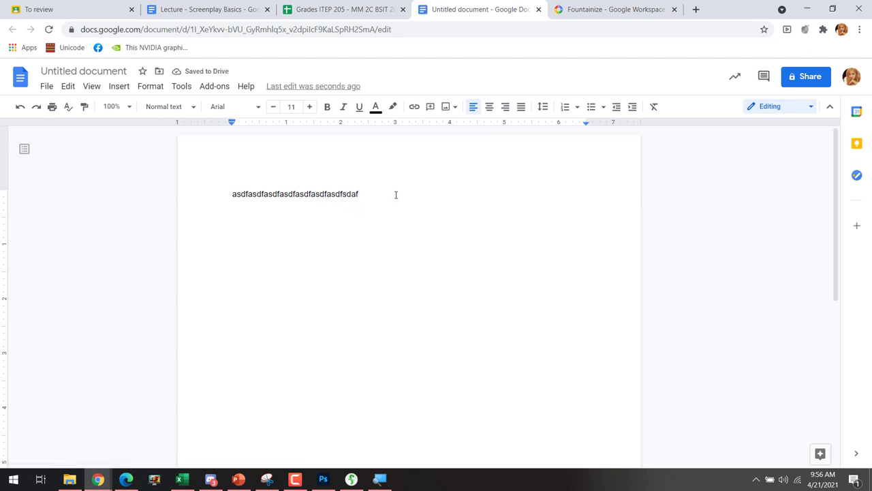
pyautogui.hotkey('alt', 'Tab')
pyautogui.hotkey('alt', 'Tab')
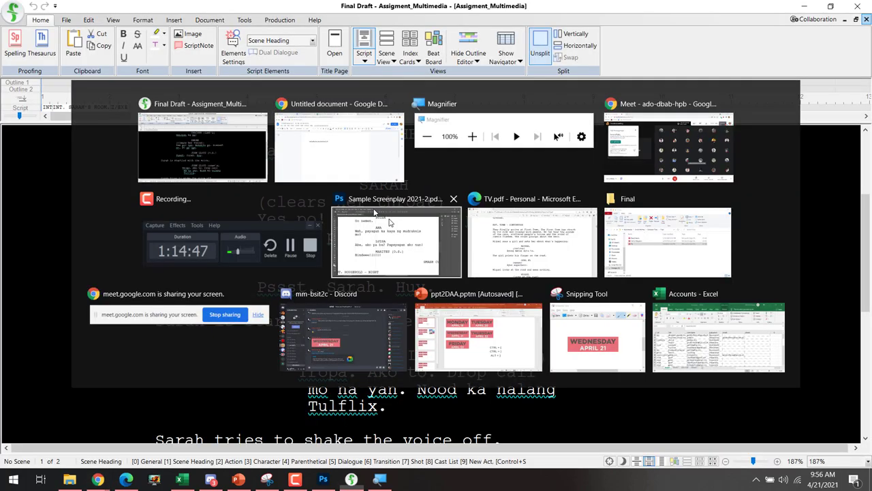
pyautogui.hotkey('ctrl', 'a')
pyautogui.hotkey('ctrl', 'v')
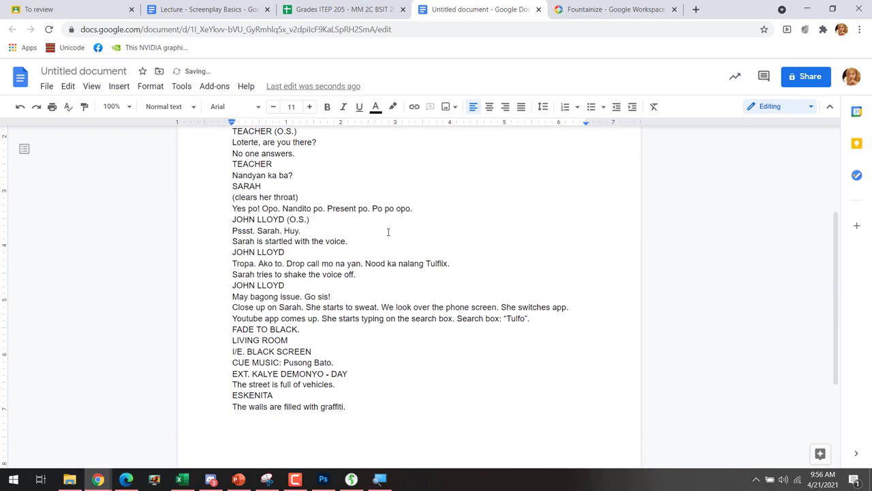
pyautogui.scroll(3, 389, 232)
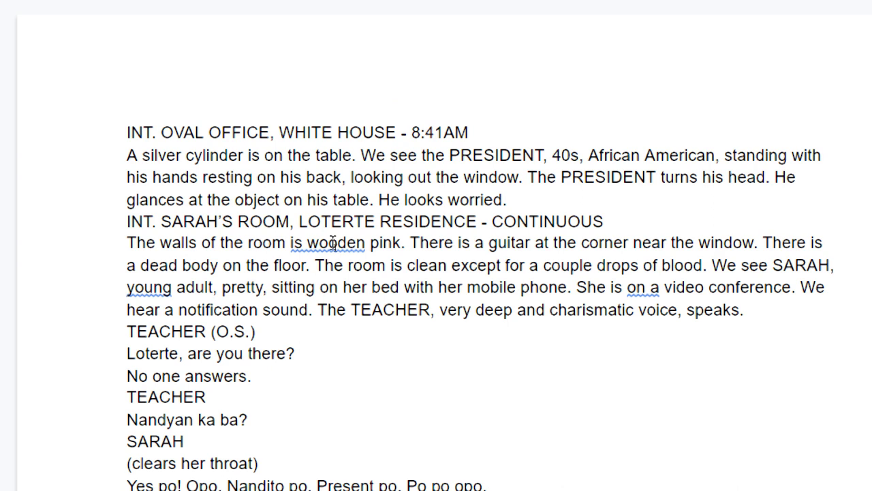
# - Accept the grammar fixes 'are wooden', 'at a' and 'a young adult'
pyautogui.click(333, 243)
pyautogui.click(407, 305)
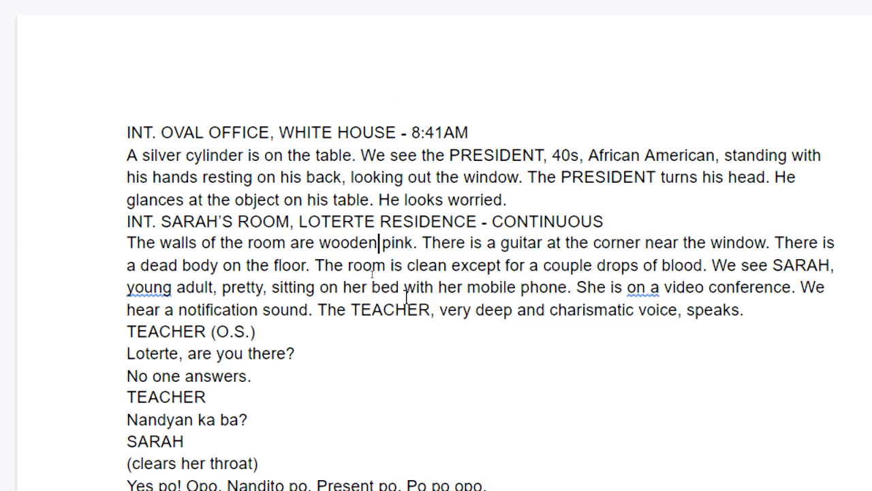
pyautogui.click(643, 288)
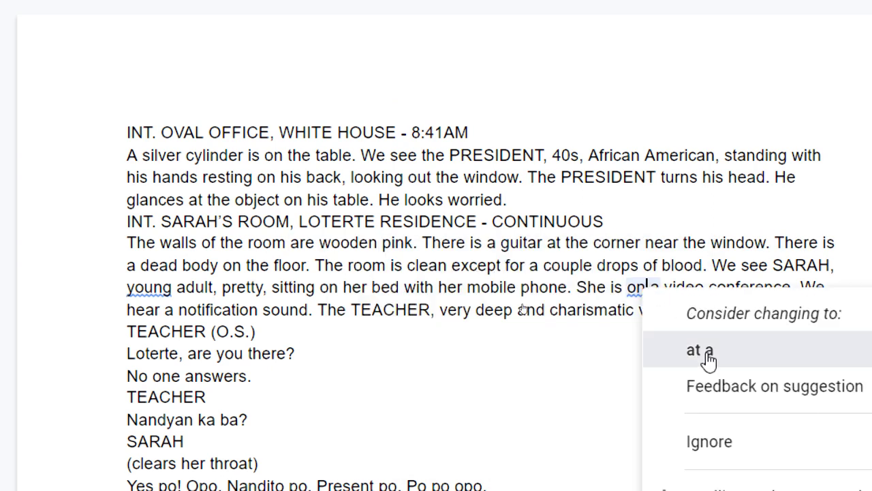
pyautogui.click(700, 350)
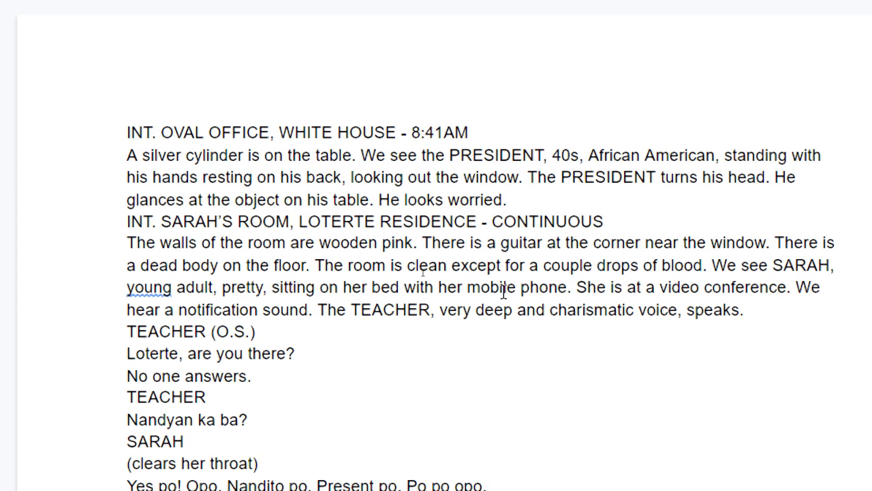
pyautogui.moveTo(467, 287); pyautogui.dragTo(565, 287)
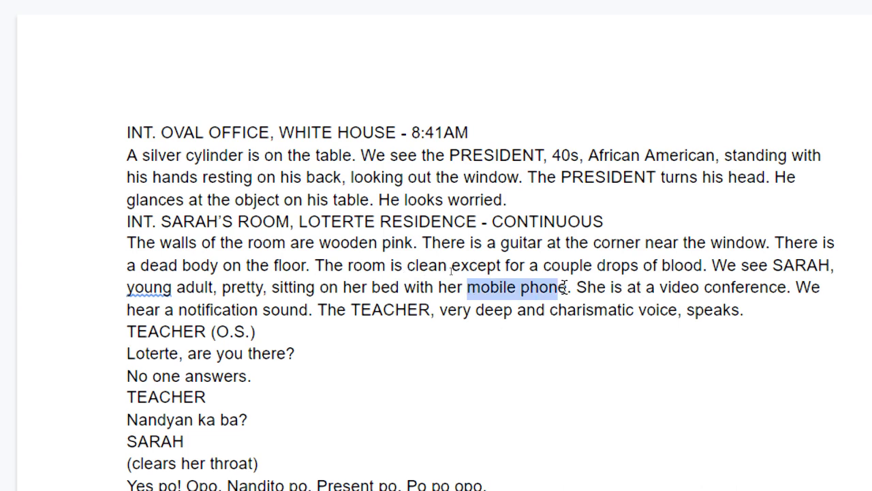
pyautogui.moveTo(627, 287); pyautogui.dragTo(655, 287)
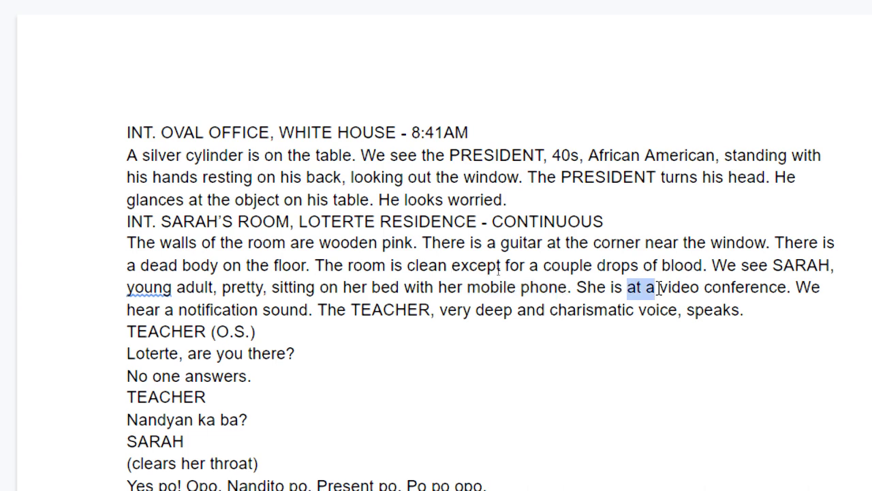
pyautogui.click(145, 289)
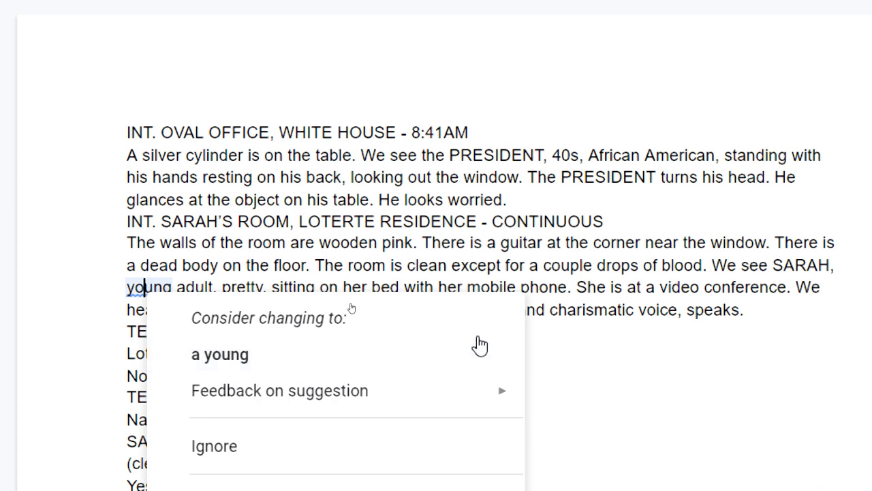
pyautogui.click(271, 366)
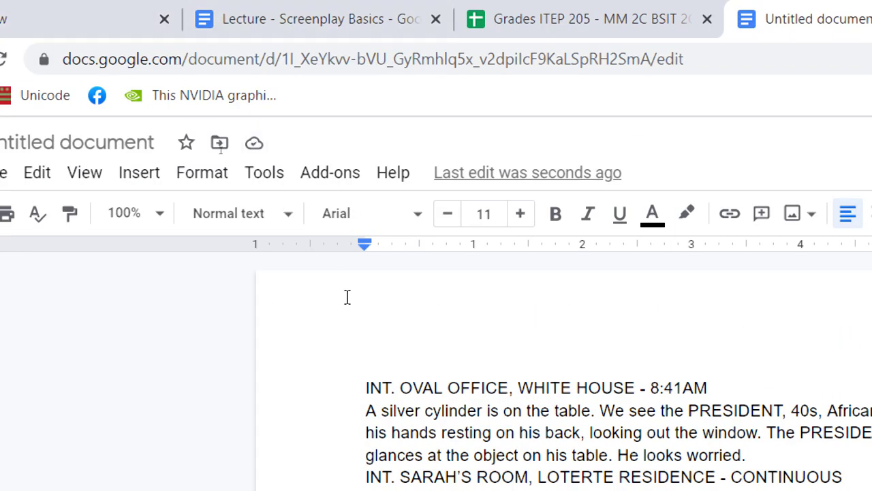
# - Run Fountainize's Format Script to lay out the script in Courier 12 screenplay format
pyautogui.click(312, 179)
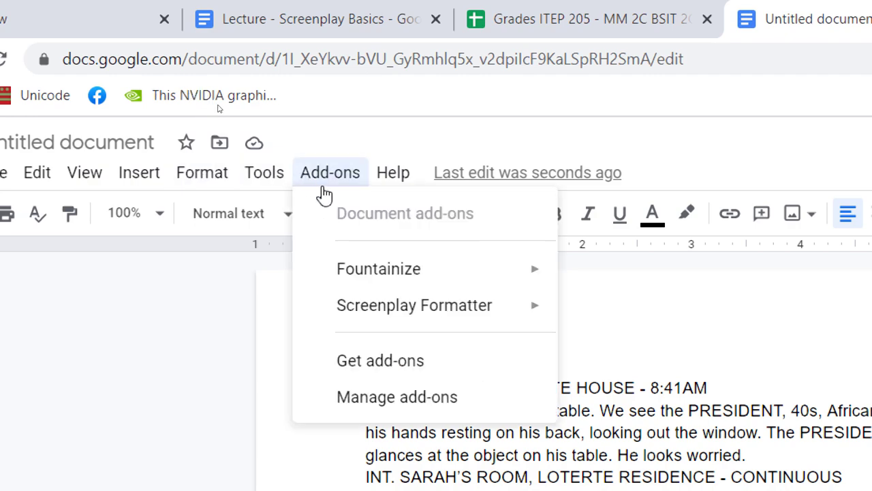
pyautogui.moveTo(380, 269)
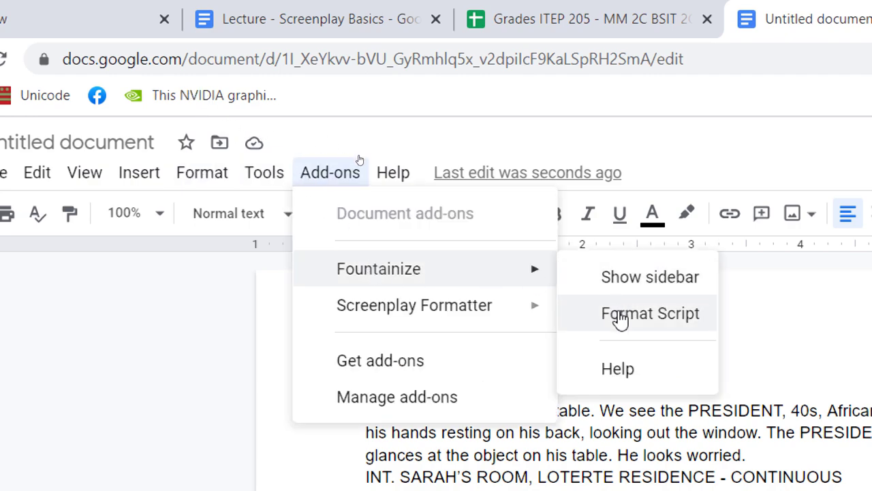
pyautogui.click(617, 315)
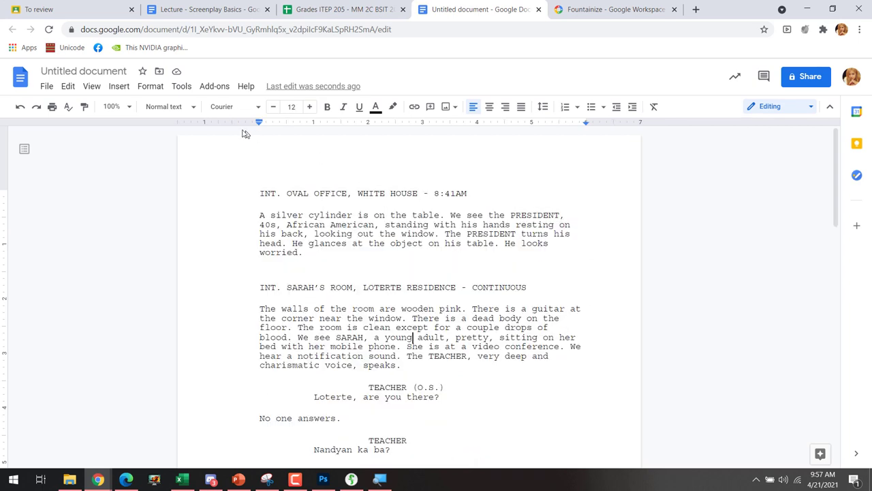
pyautogui.moveTo(257, 192); pyautogui.dragTo(466, 309)
pyautogui.scroll(-2, 465, 306)
pyautogui.scroll(2, 465, 307)
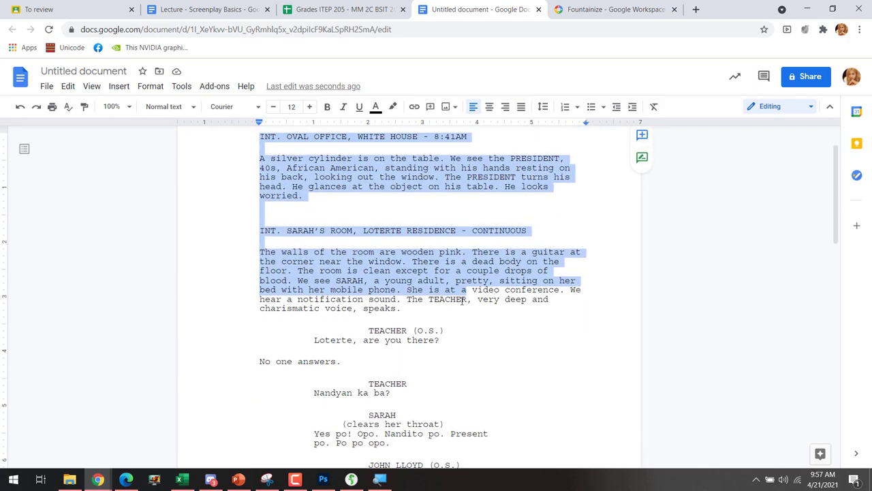
pyautogui.click(176, 8)
# - Select the 'Line Spacing: 1' rule in the lecture notes, then return to the screenplay
pyautogui.scroll(20, 333, 265)
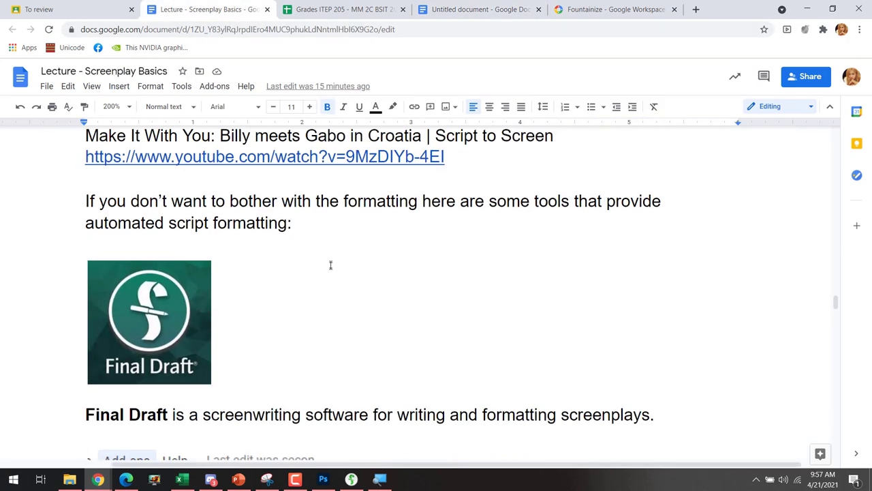
pyautogui.scroll(15, 336, 256)
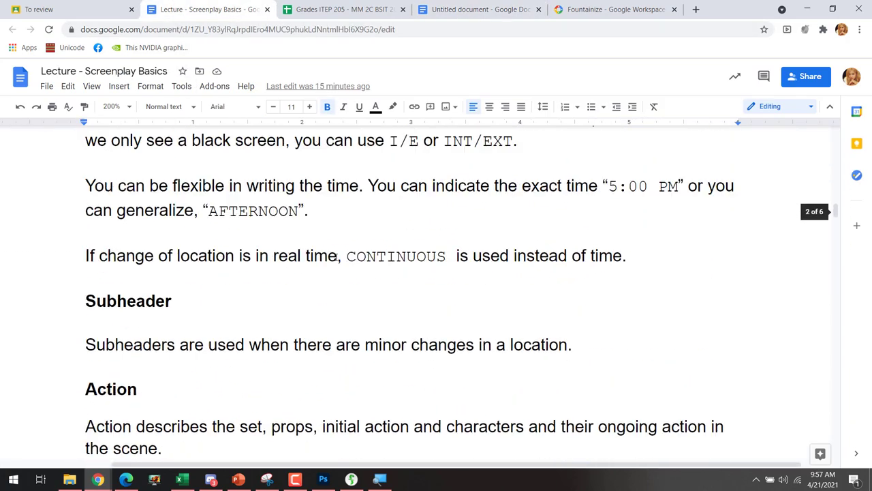
pyautogui.scroll(4, 336, 257)
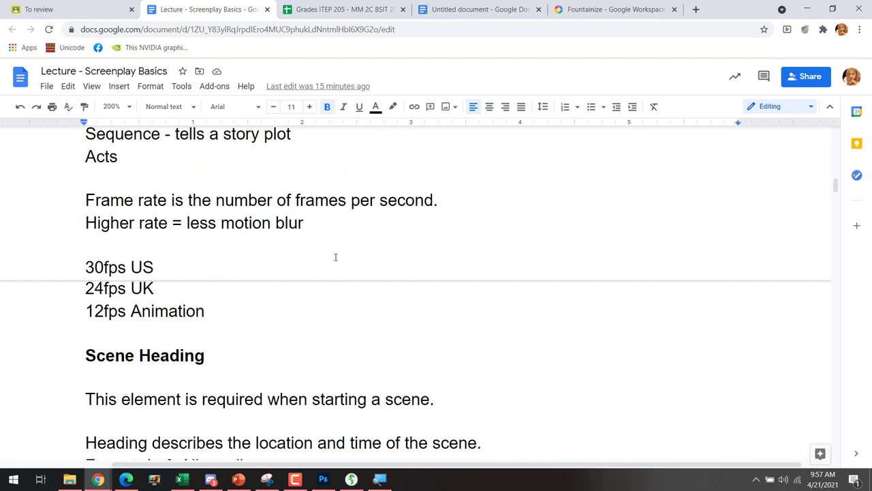
pyautogui.scroll(2, 336, 256)
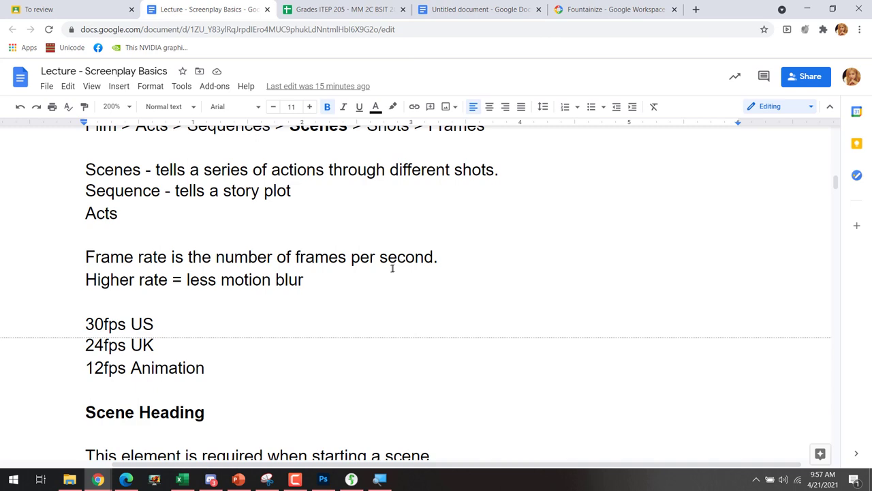
pyautogui.scroll(4, 393, 268)
pyautogui.moveTo(277, 307); pyautogui.dragTo(113, 306)
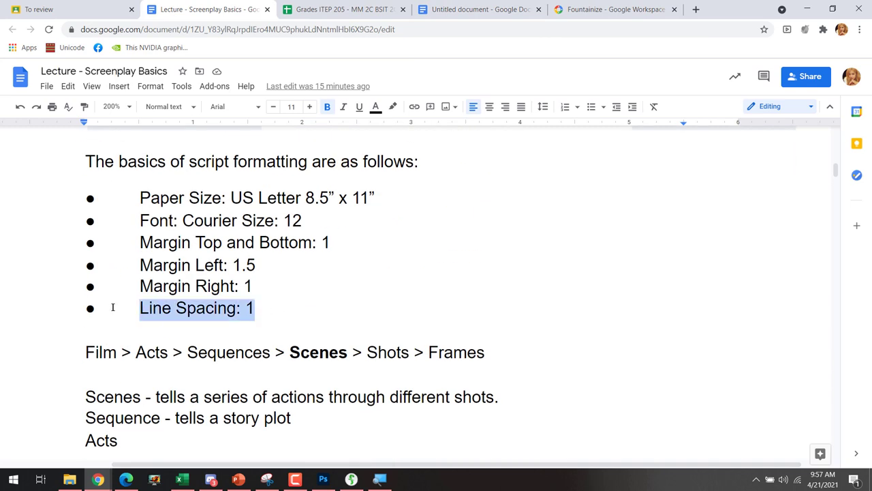
pyautogui.click(477, 9)
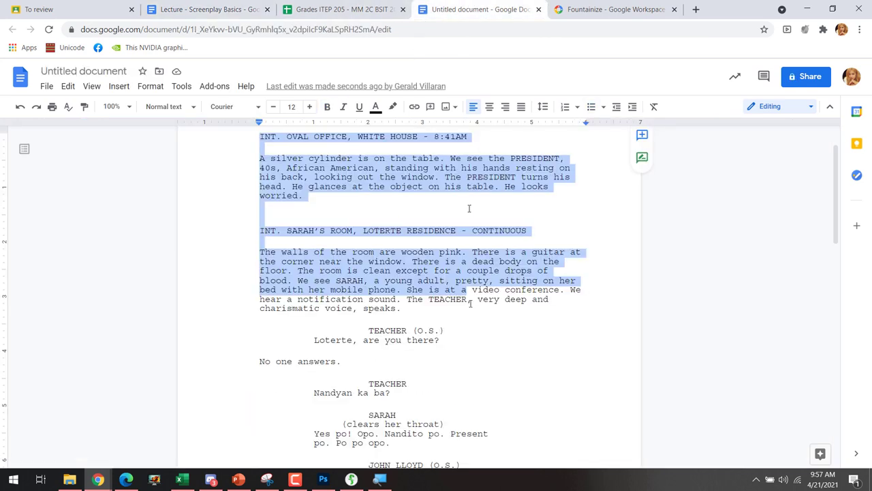
# - Undo the Format Script change so the script is plain Arial 11 text
pyautogui.click(472, 338)
pyautogui.scroll(-3, 475, 327)
pyautogui.scroll(4, 476, 320)
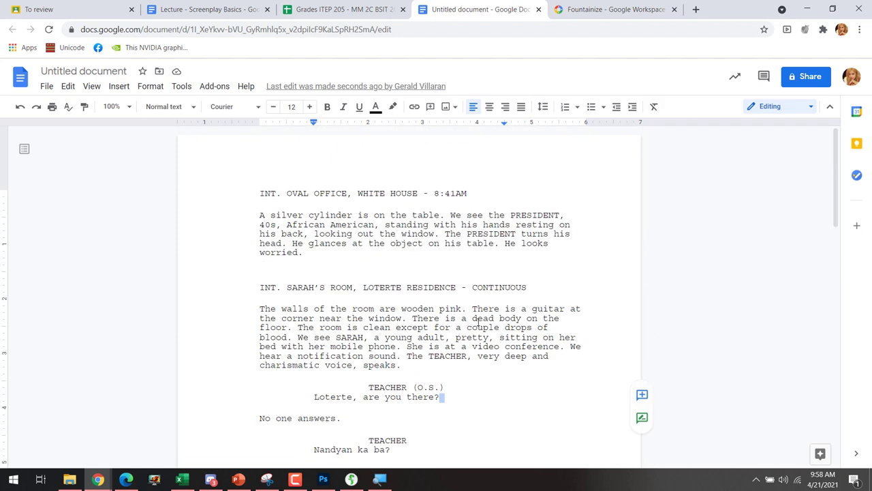
pyautogui.scroll(-6, 480, 321)
pyautogui.scroll(4, 481, 319)
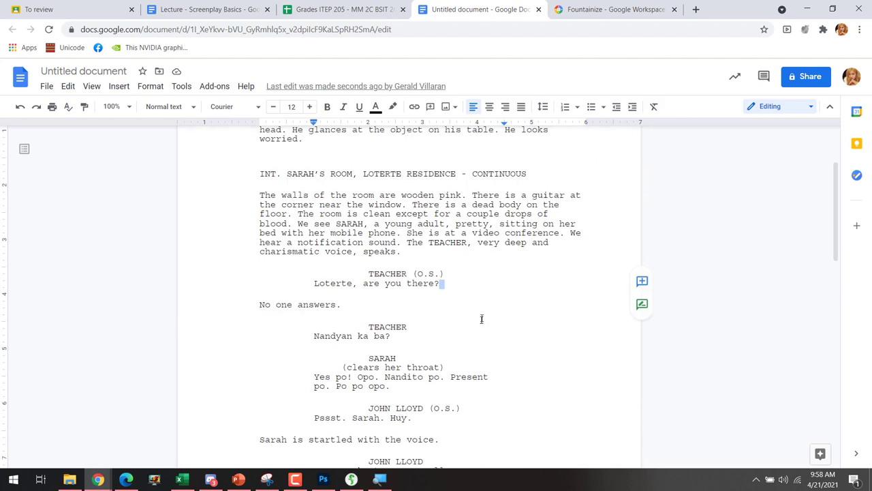
pyautogui.hotkey('ctrl', 'z')
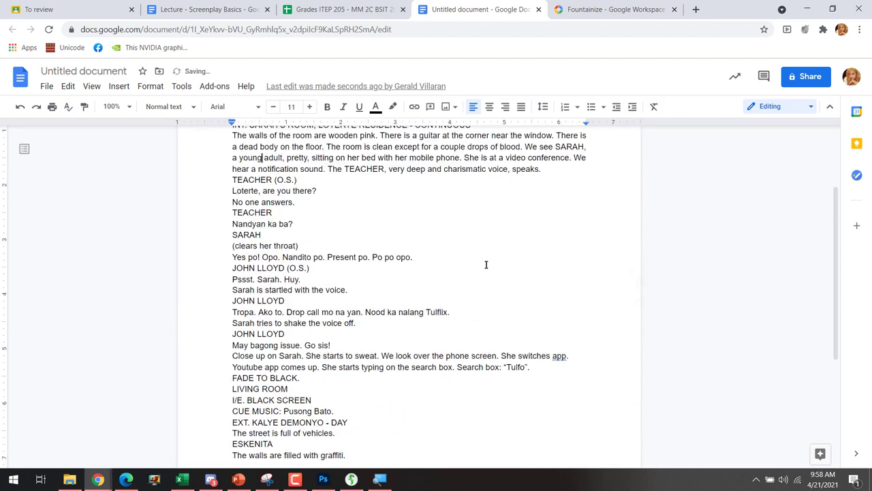
pyautogui.scroll(3, 485, 263)
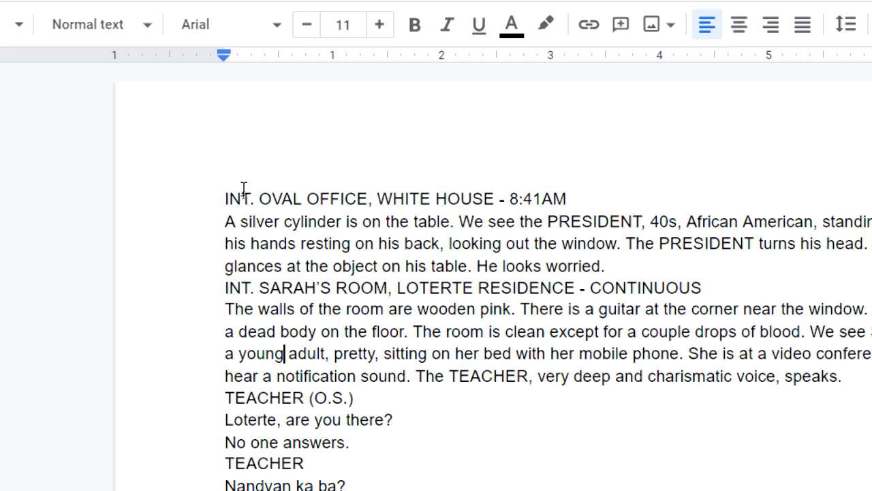
pyautogui.scroll(-3, 274, 266)
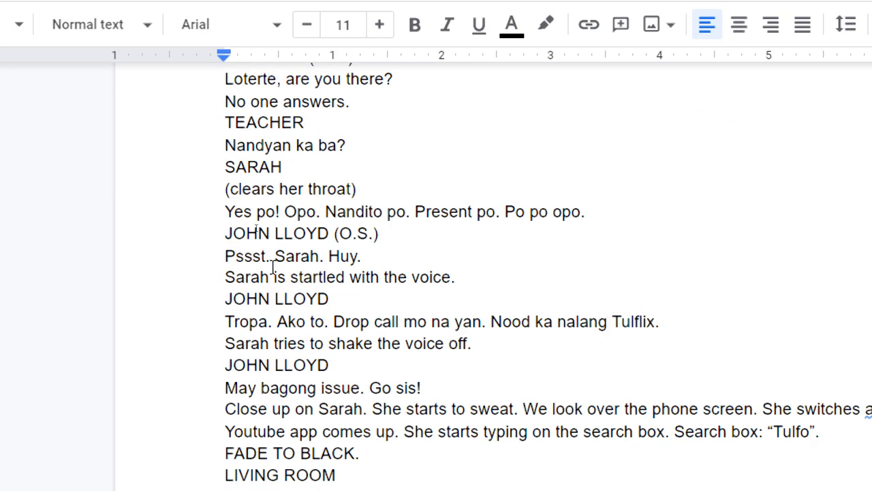
pyautogui.scroll(1, 302, 293)
pyautogui.scroll(-3, 300, 291)
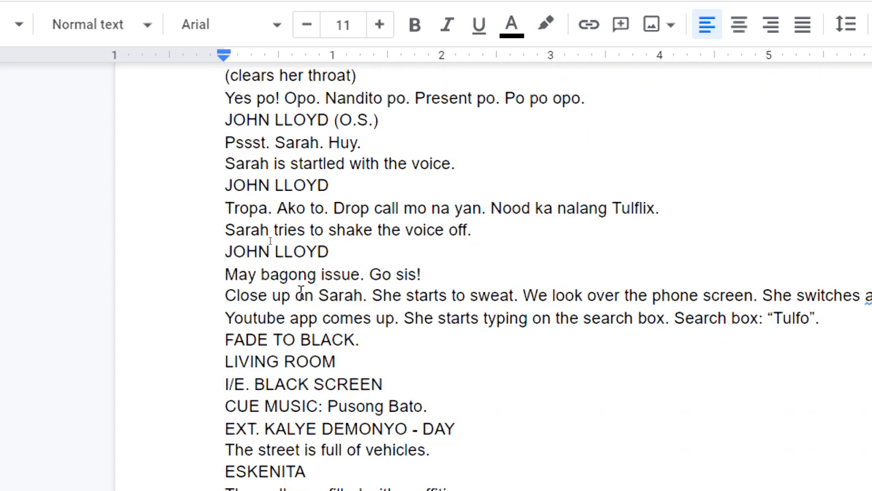
pyautogui.scroll(-3, 300, 293)
# - Select the word ESKENITA with its trailing space in the final line
pyautogui.click(317, 361)
pyautogui.keyDown('shift'); pyautogui.click(216, 361); pyautogui.keyUp('shift')
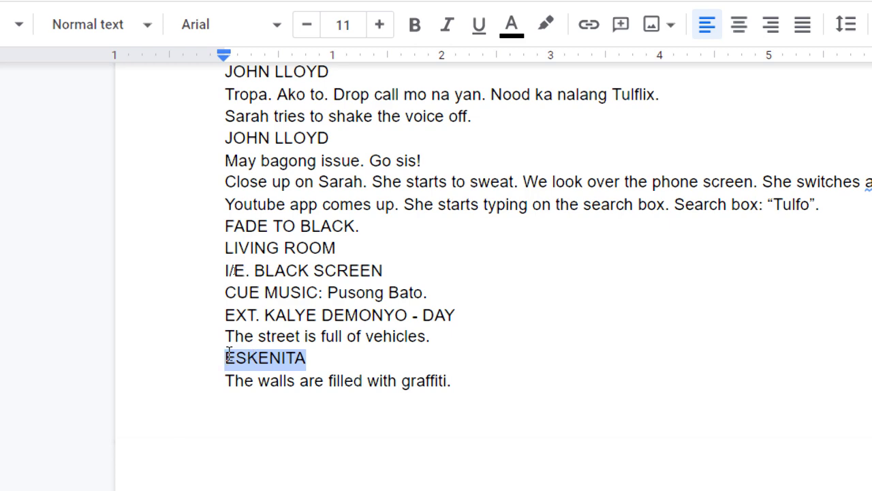
pyautogui.moveTo(226, 270); pyautogui.dragTo(249, 270)
pyautogui.scroll(5, 251, 265)
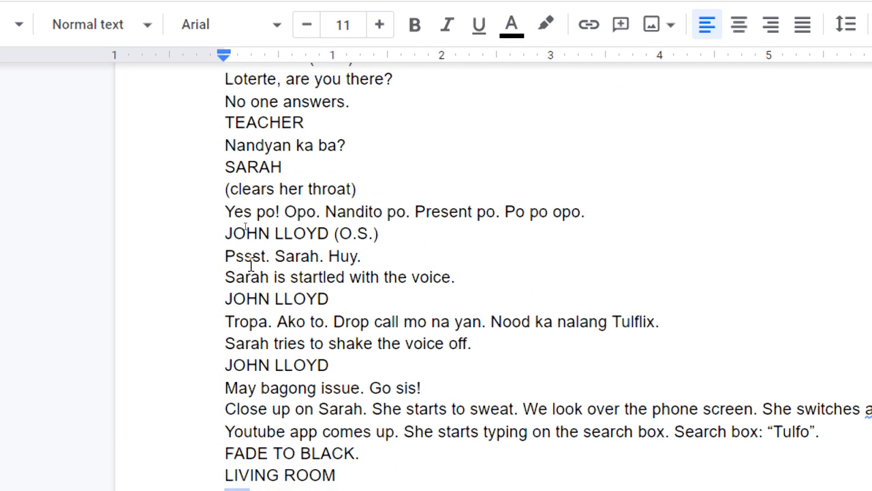
pyautogui.scroll(-5, 251, 266)
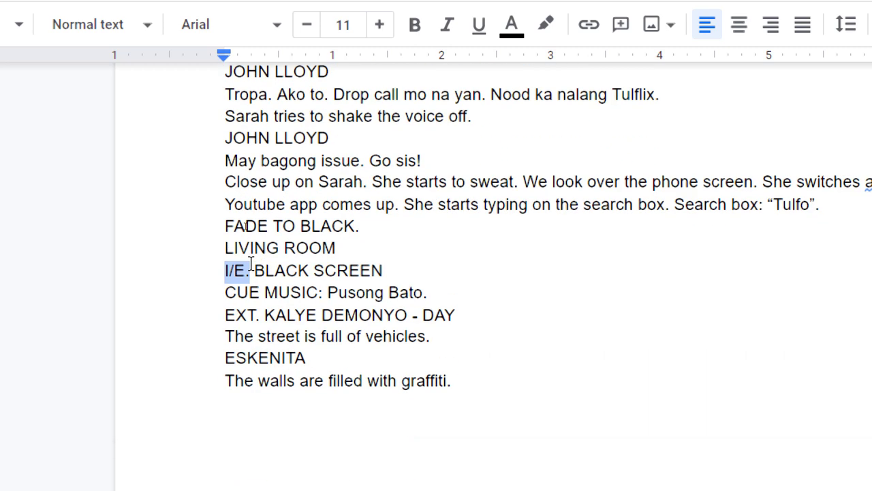
pyautogui.moveTo(326, 359); pyautogui.dragTo(218, 354)
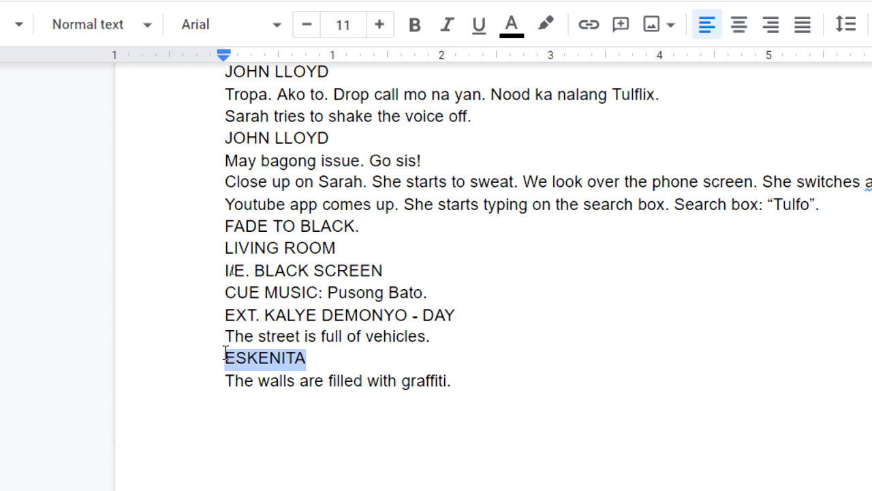
pyautogui.click(244, 357)
pyautogui.click(229, 357)
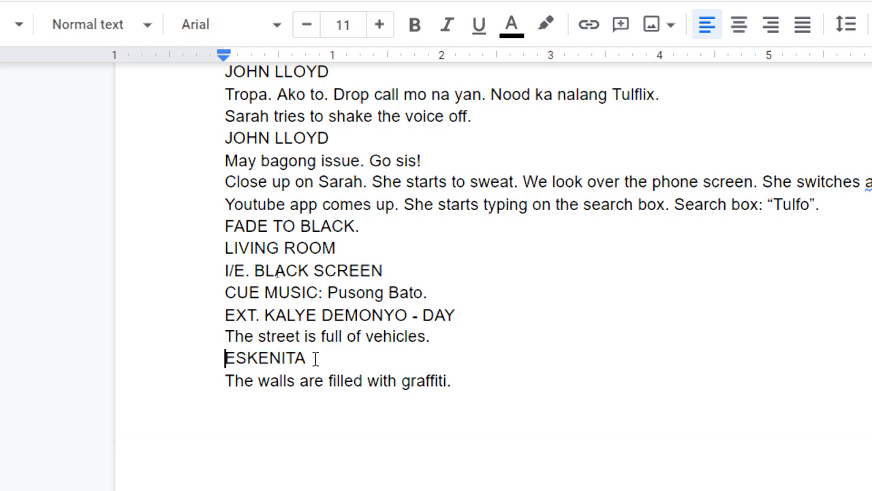
pyautogui.keyDown('shift'); pyautogui.click(315, 357); pyautogui.keyUp('shift')
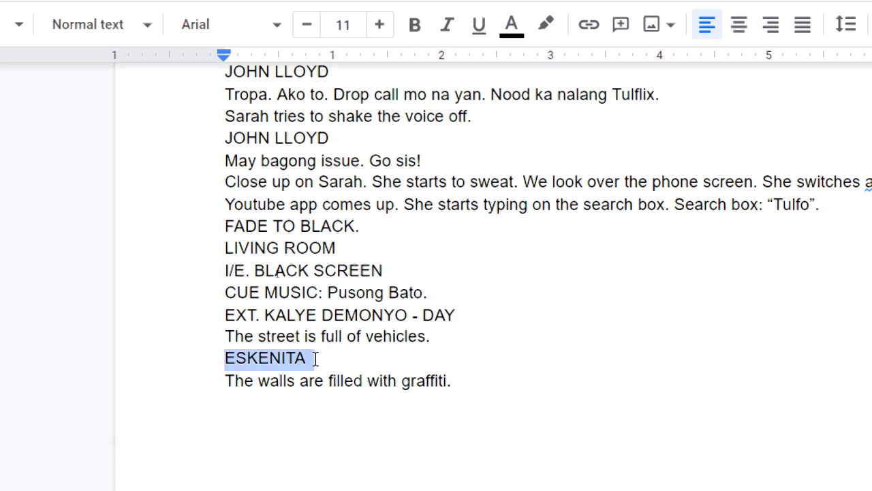
pyautogui.scroll(10, 315, 358)
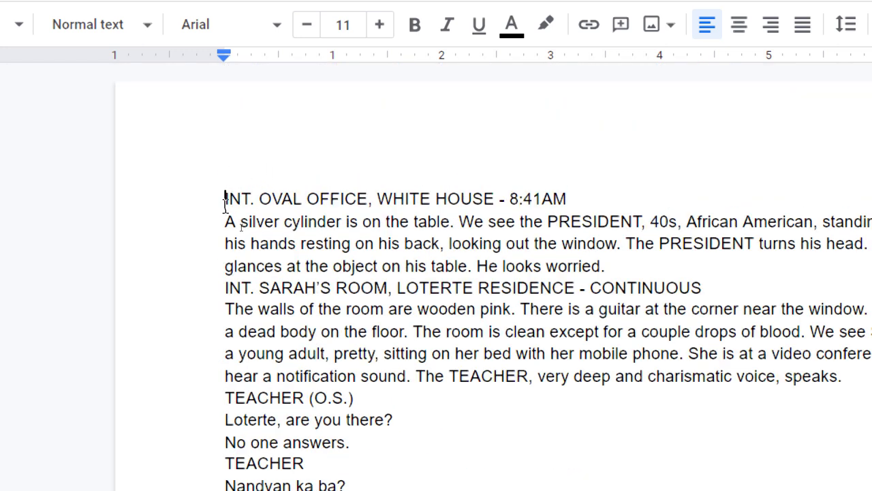
# - Add a 'FADE IN' line above the first scene heading
pyautogui.click(226, 199)
pyautogui.press('Return')
pyautogui.press('Up')
pyautogui.write('FA')
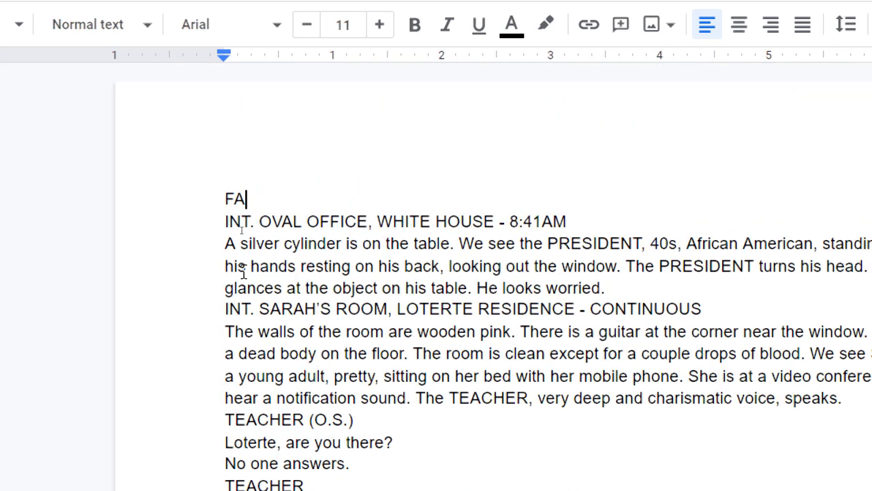
pyautogui.write('DE IN')
pyautogui.hotkey('shift', 'Left')
pyautogui.hotkey('shift', 'Left')
pyautogui.hotkey('shift', 'Left')
pyautogui.hotkey('shift', 'Left')
pyautogui.hotkey('shift', 'Left')
pyautogui.hotkey('shift', 'Left')
pyautogui.hotkey('shift', 'Left')
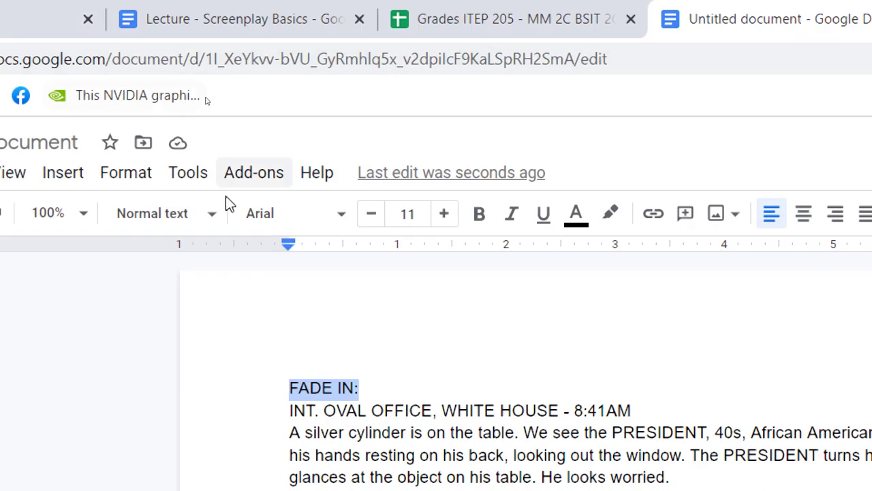
# - Run Fountainize's Format Script, then undo the partial formatting
pyautogui.click(254, 173)
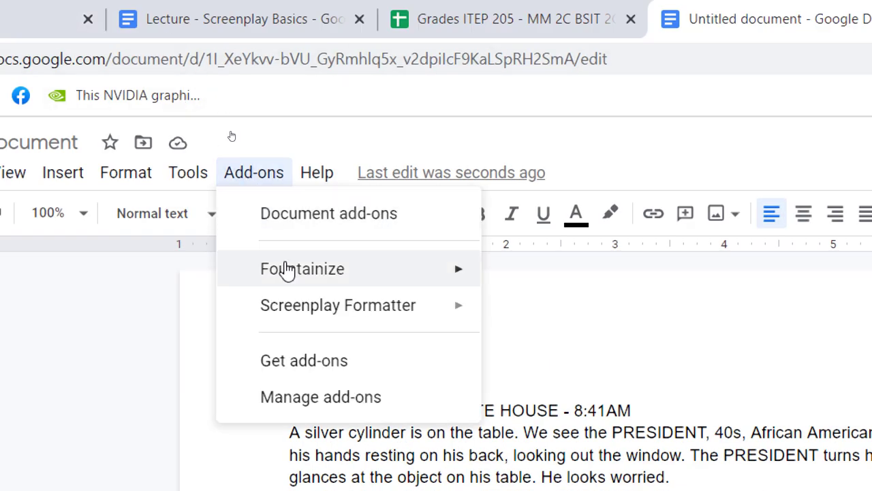
pyautogui.moveTo(286, 269)
pyautogui.click(586, 327)
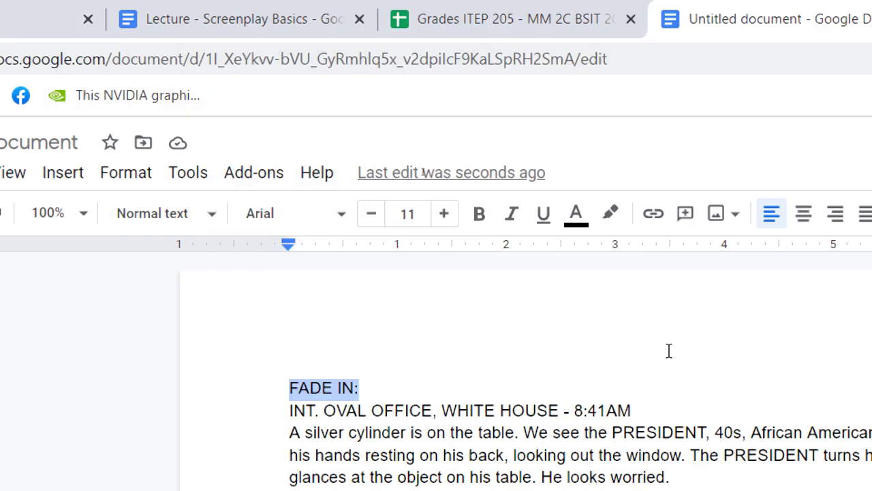
pyautogui.scroll(-2, 746, 356)
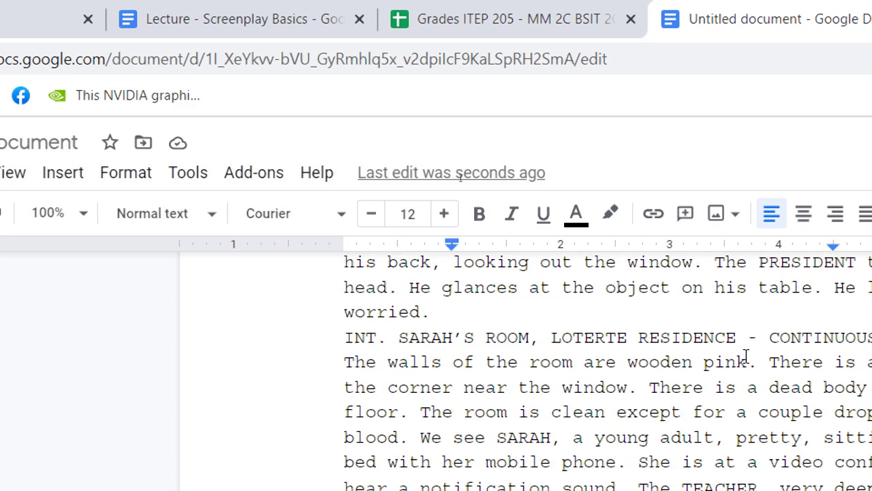
pyautogui.scroll(5, 747, 356)
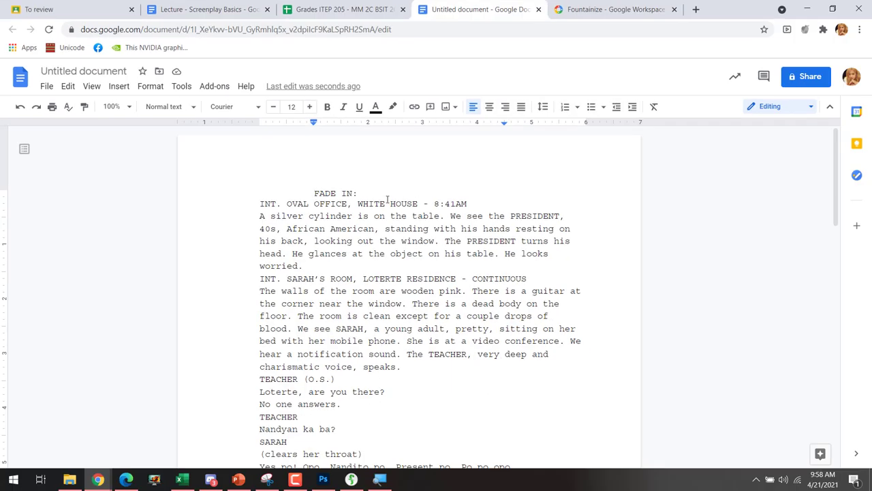
pyautogui.scroll(-5, 408, 273)
pyautogui.click(414, 222)
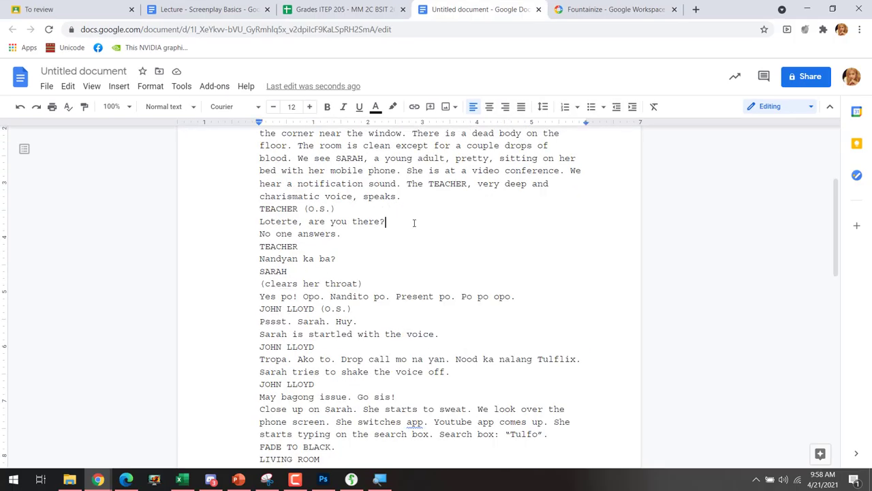
pyautogui.hotkey('ctrl', 'z')
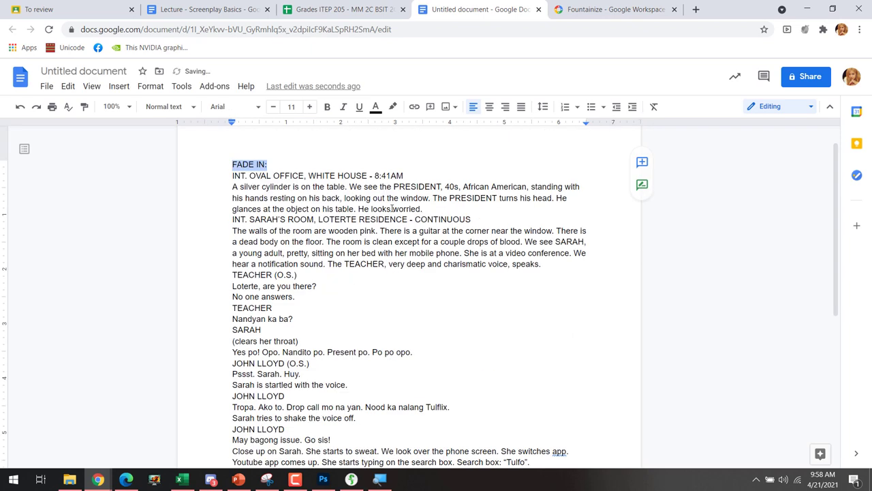
# - Rerun Fountainize's Format Script on the whole script
pyautogui.click(430, 242)
pyautogui.click(213, 86)
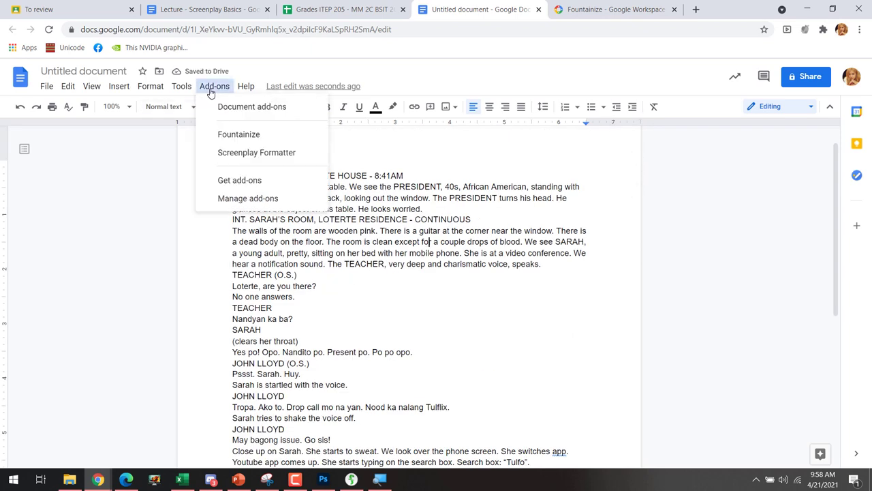
pyautogui.moveTo(235, 135)
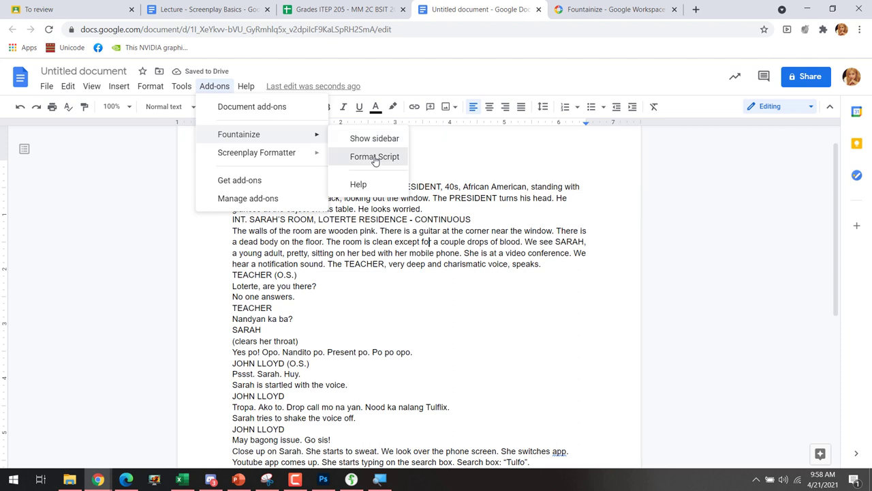
pyautogui.click(375, 157)
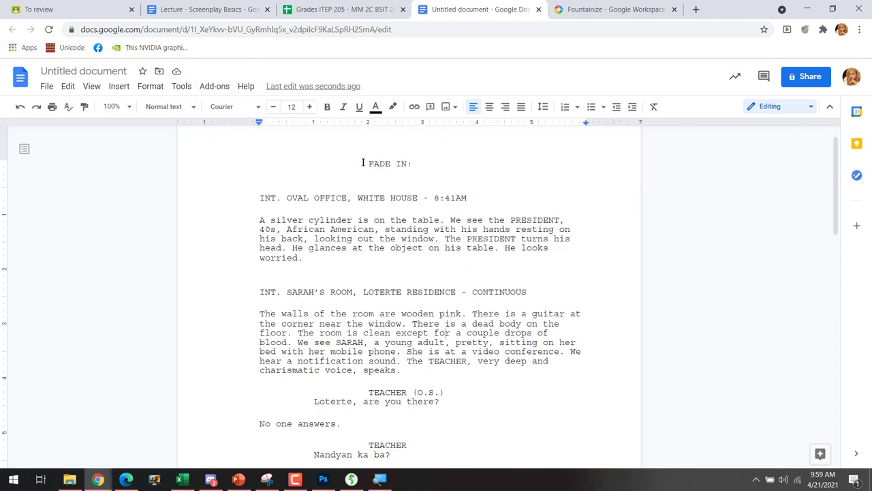
# - Right-align the FADE IN: line
pyautogui.moveTo(363, 162); pyautogui.dragTo(451, 162)
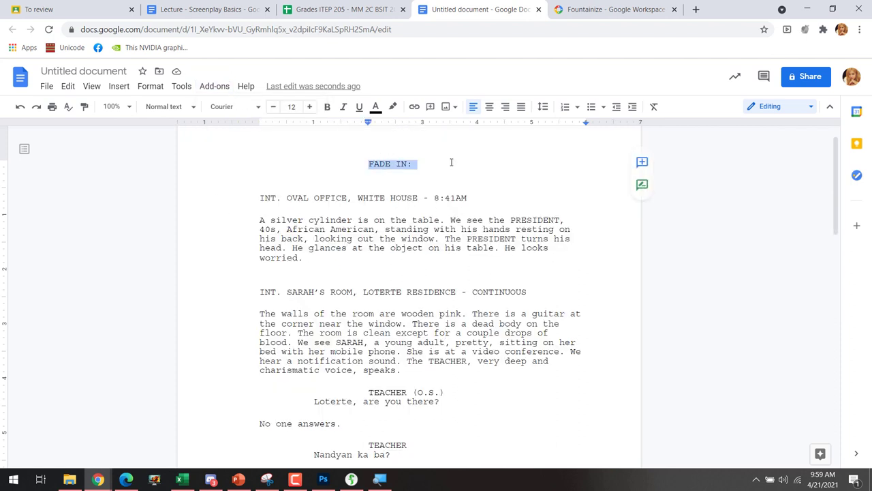
pyautogui.click(505, 106)
pyautogui.click(516, 184)
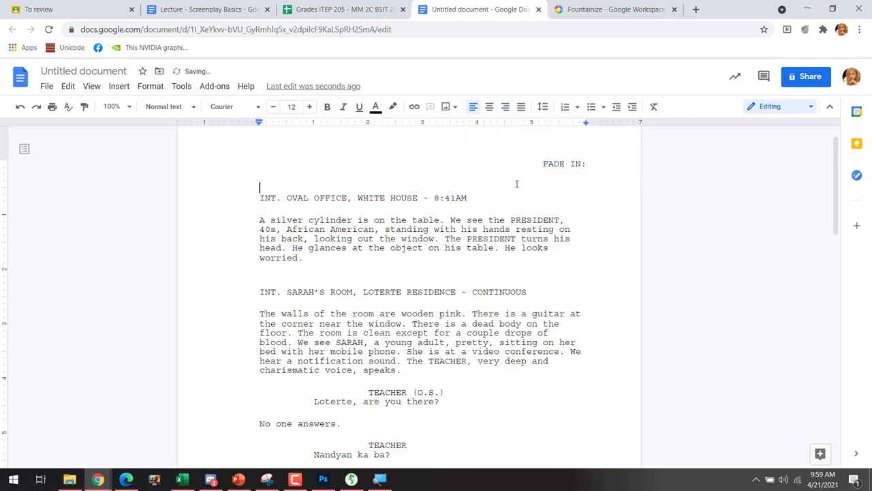
# - Move the LIVING ROOM and I/E. BLACK SCREEN lines to the left margin
pyautogui.scroll(-8, 516, 184)
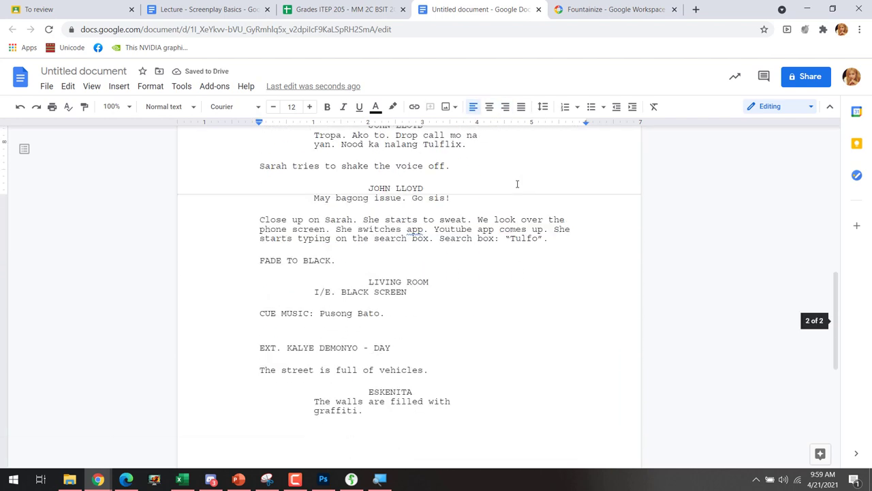
pyautogui.moveTo(437, 281); pyautogui.dragTo(343, 282)
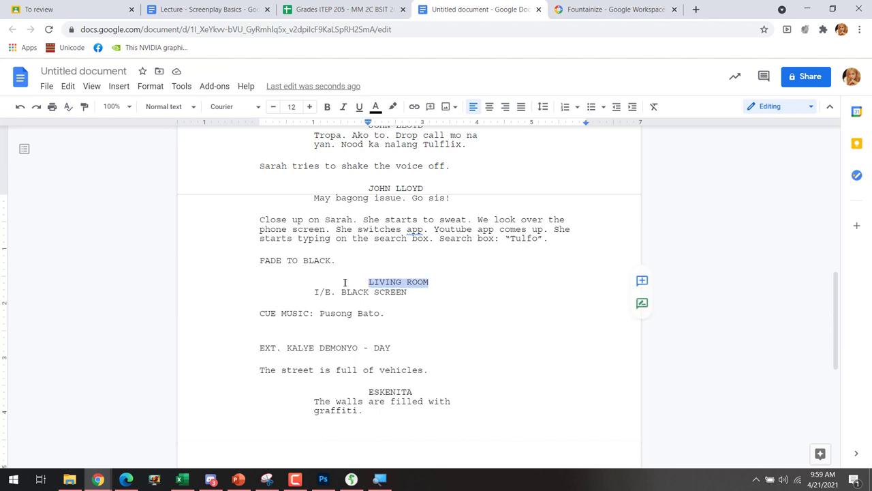
pyautogui.moveTo(406, 292); pyautogui.dragTo(521, 291)
pyautogui.moveTo(432, 293); pyautogui.dragTo(368, 283)
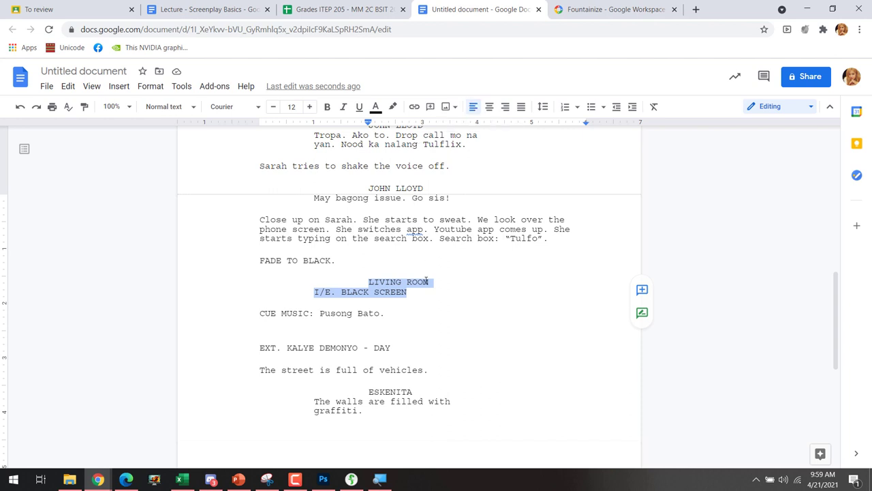
pyautogui.moveTo(368, 122); pyautogui.dragTo(259, 135)
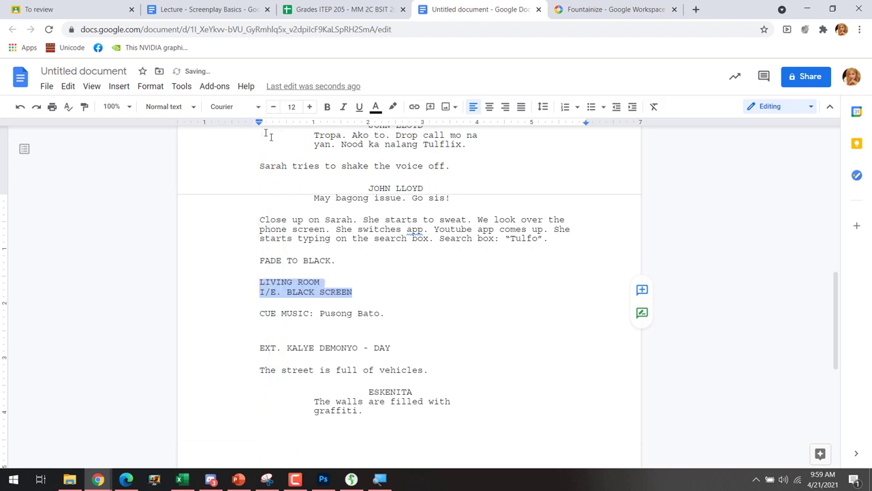
pyautogui.click(368, 271)
# - Unindent the ESKENITA line and the graffiti-walls line to the left margin
pyautogui.scroll(5, 361, 267)
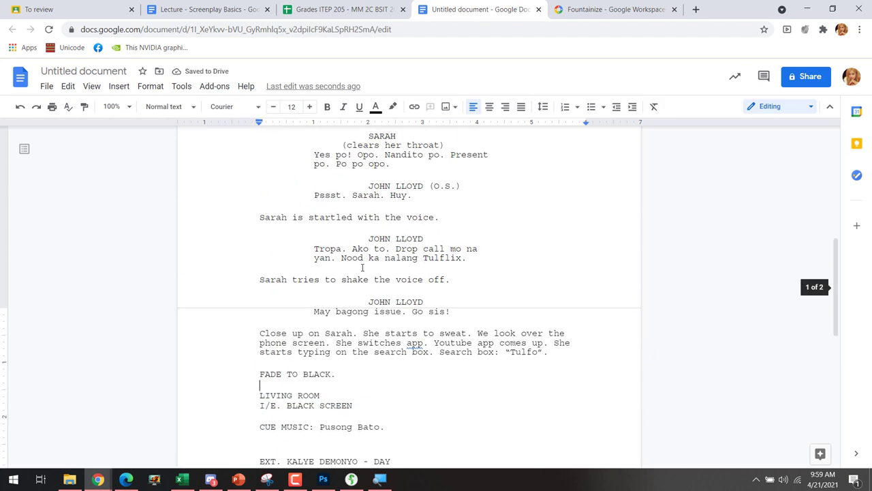
pyautogui.scroll(-3, 362, 265)
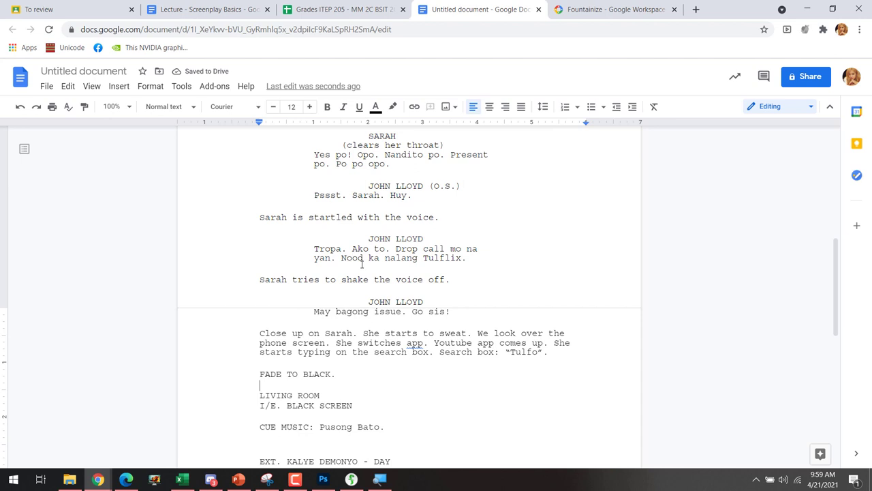
pyautogui.scroll(-3, 362, 262)
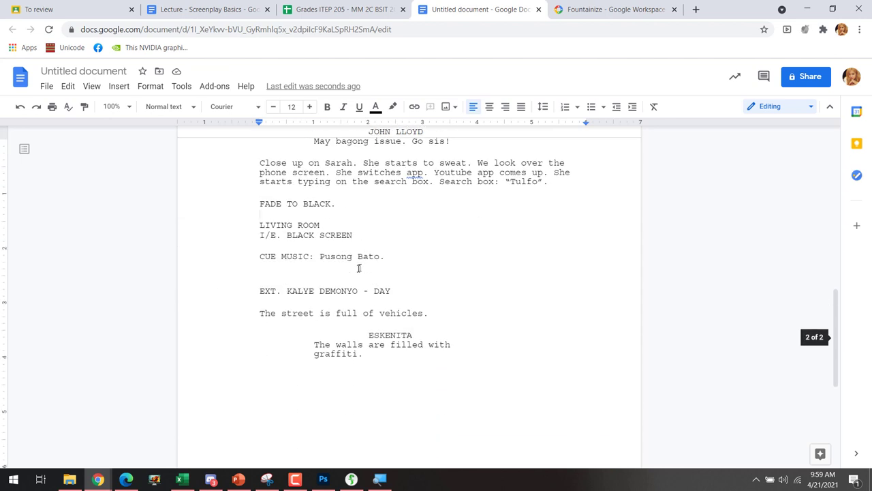
pyautogui.scroll(-5, 368, 310)
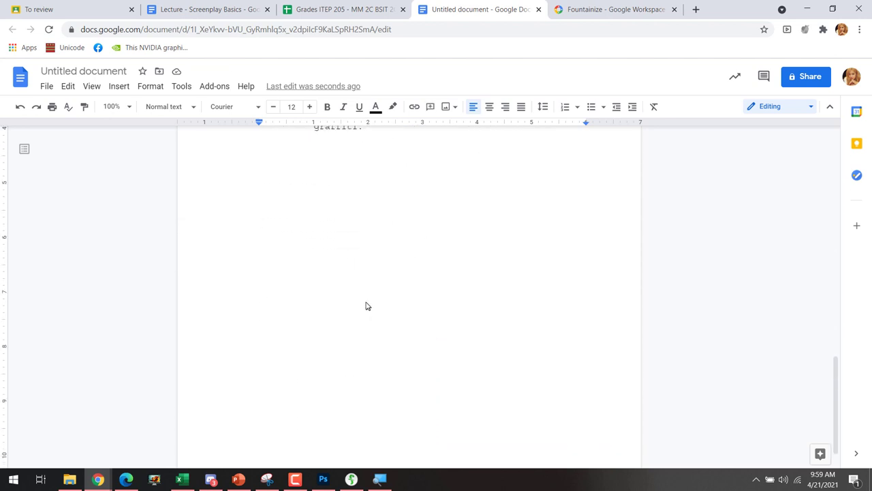
pyautogui.scroll(5, 379, 310)
pyautogui.moveTo(366, 354); pyautogui.dragTo(363, 332)
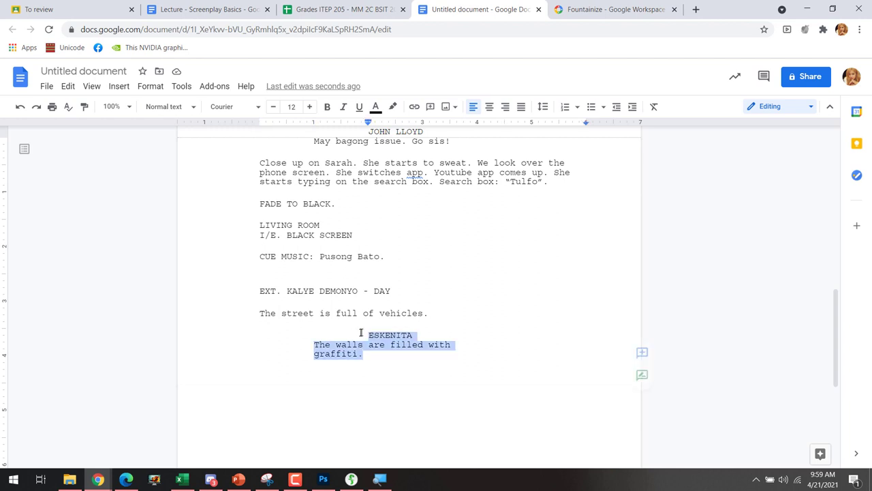
pyautogui.click(261, 323)
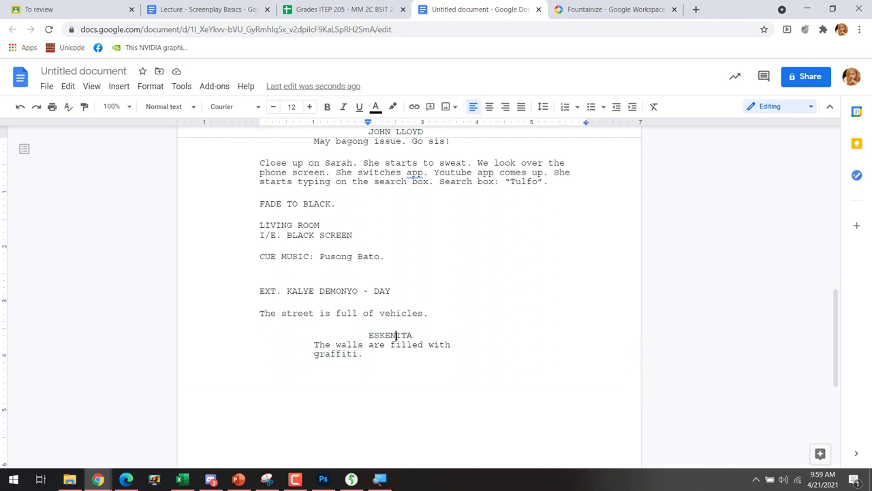
pyautogui.doubleClick(402, 335)
pyautogui.moveTo(368, 130); pyautogui.dragTo(260, 124)
pyautogui.moveTo(358, 353); pyautogui.dragTo(313, 344)
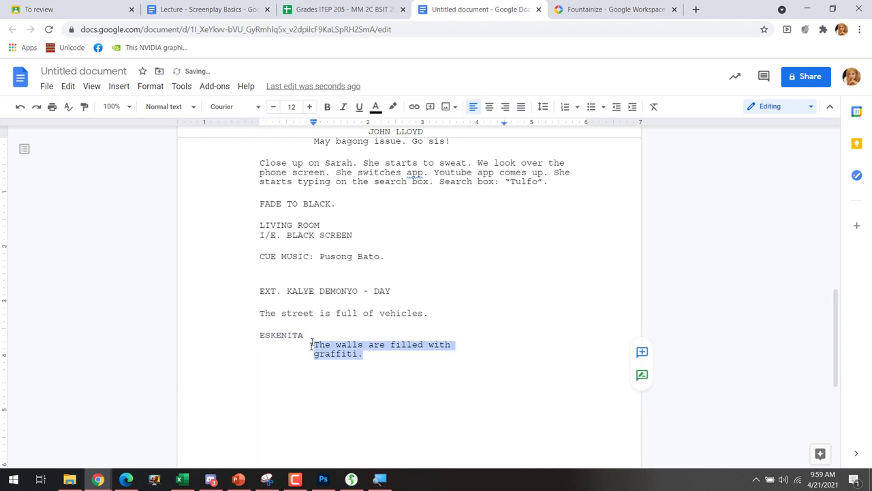
pyautogui.moveTo(314, 126); pyautogui.dragTo(259, 124)
pyautogui.click(439, 371)
pyautogui.scroll(1, 466, 364)
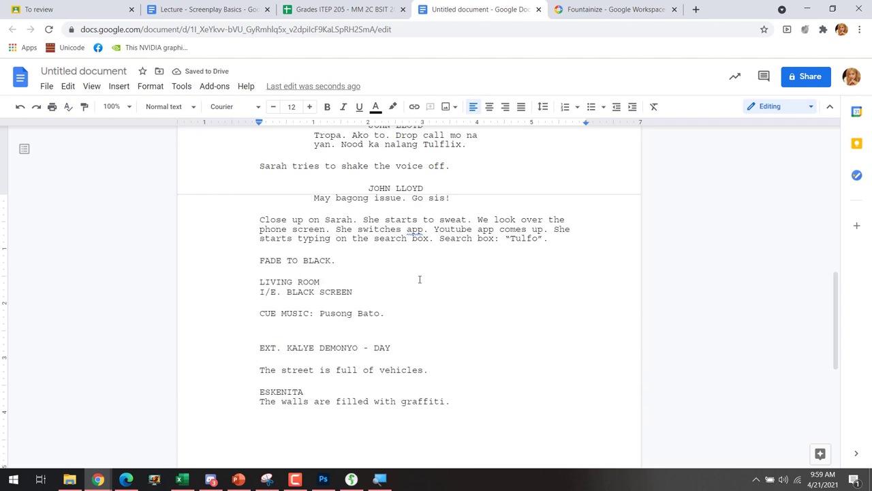
# - Delete FADE IN: and its blank line so the script opens with INT. OVAL OFFICE
pyautogui.scroll(-1, 467, 391)
pyautogui.scroll(9, 467, 388)
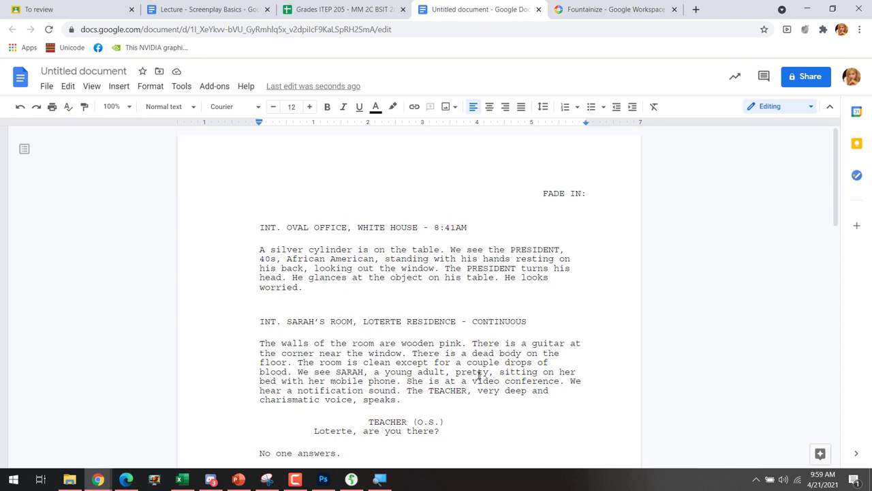
pyautogui.scroll(-2, 463, 352)
pyautogui.scroll(2, 463, 352)
pyautogui.click(259, 217)
pyautogui.moveTo(260, 215); pyautogui.dragTo(260, 191)
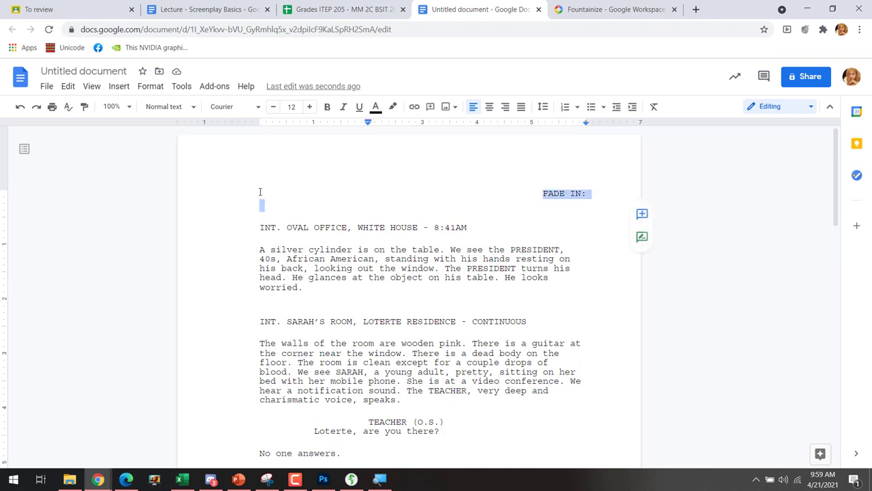
pyautogui.press('BackSpace')
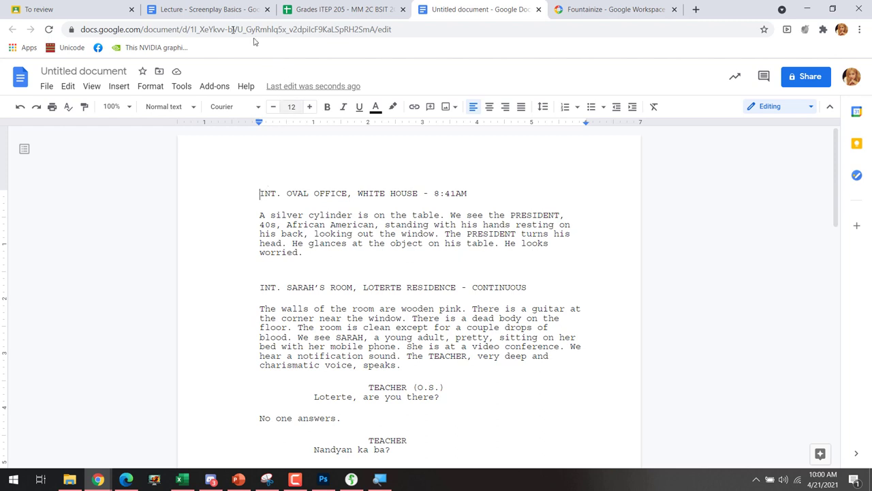
pyautogui.click(72, 9)
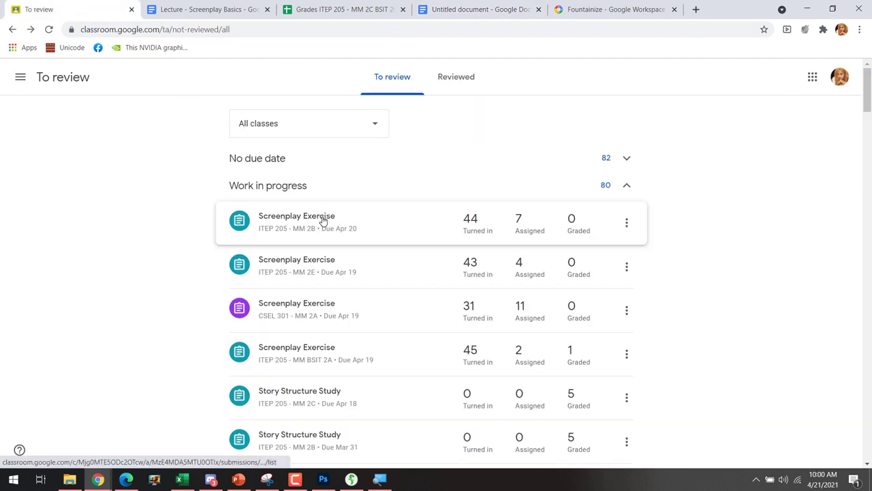
# - In class ITEP 205 - MM 2C, reuse the existing Screenplay Exercise post
pyautogui.click(22, 79)
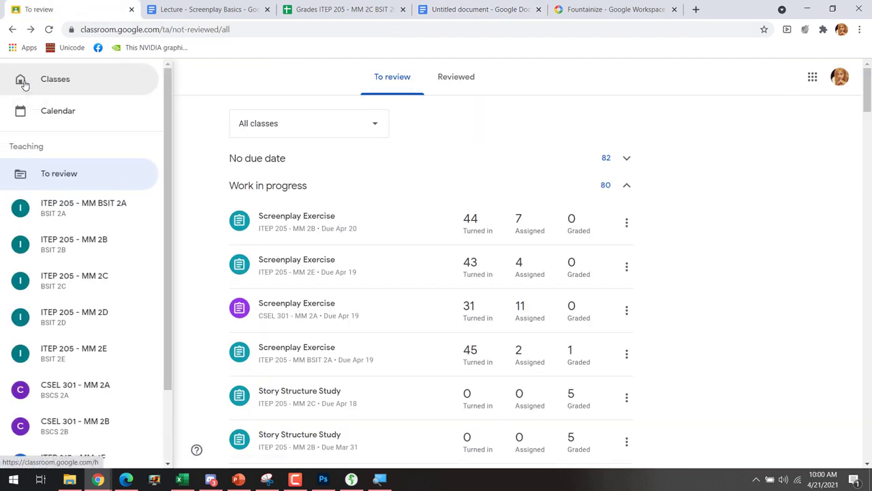
pyautogui.click(102, 276)
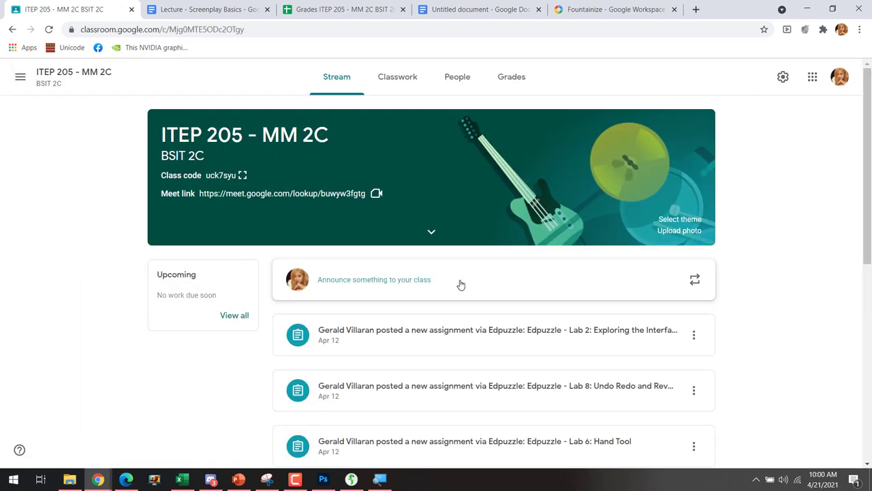
pyautogui.click(397, 78)
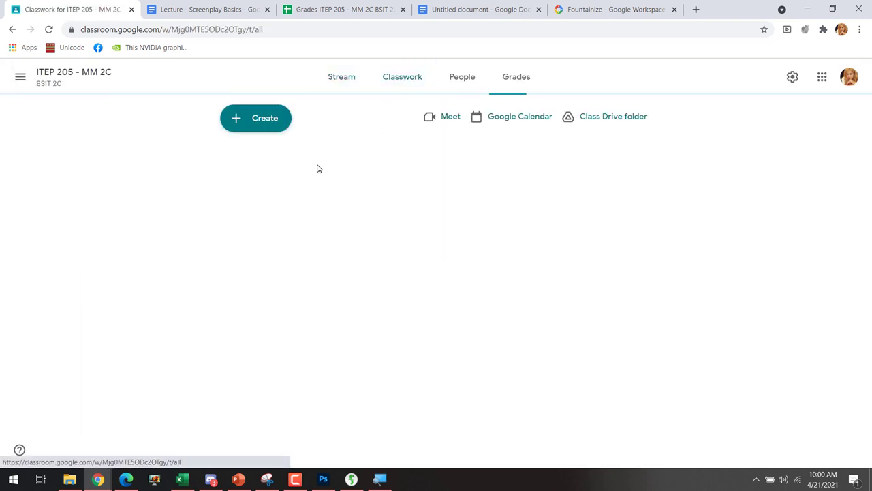
pyautogui.click(231, 121)
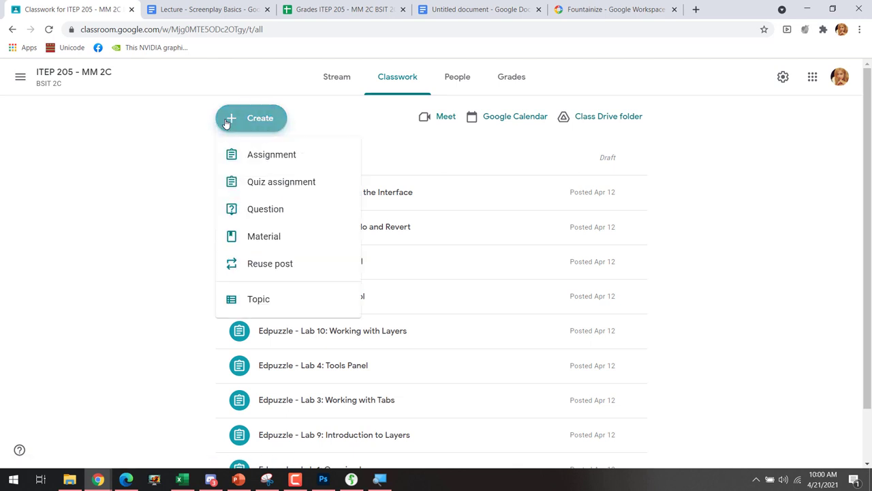
pyautogui.click(291, 266)
pyautogui.click(363, 191)
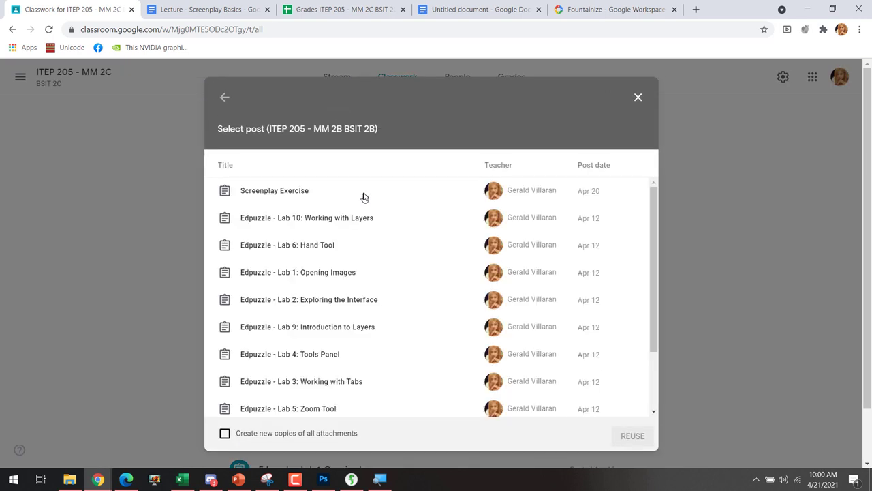
pyautogui.click(287, 190)
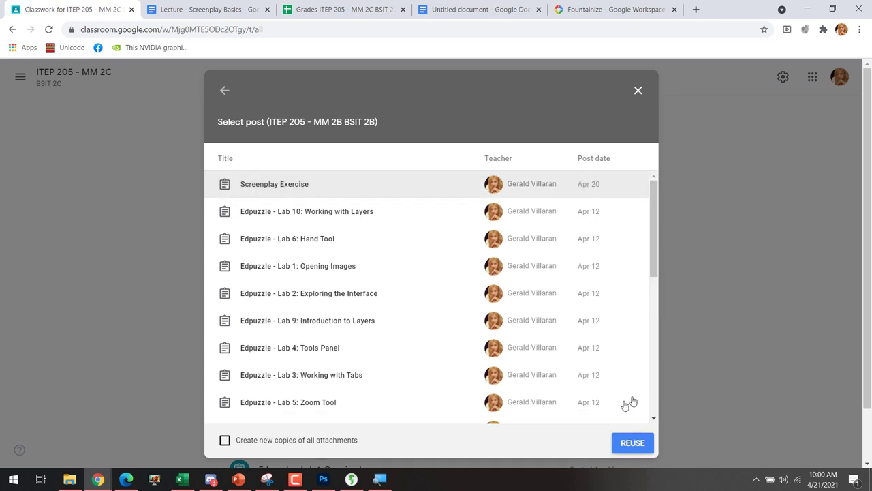
pyautogui.click(631, 443)
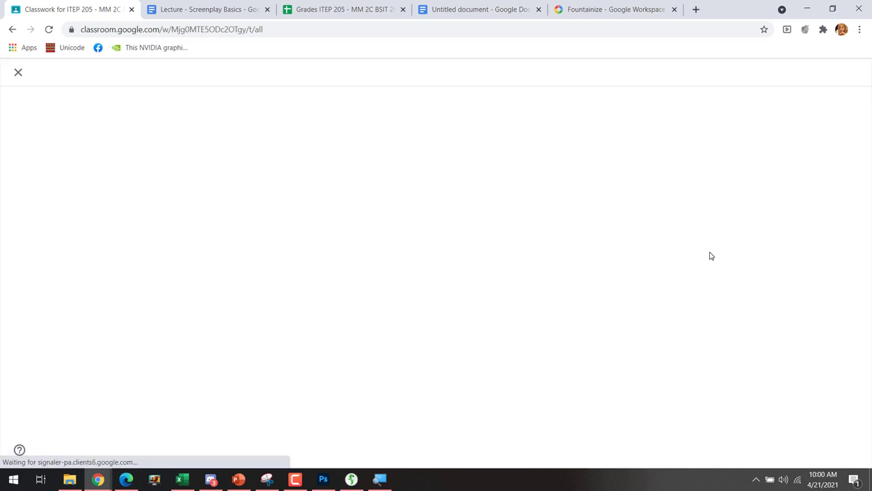
# - Set the assignment due date to Apr 21, 2021 at 5:00 PM
pyautogui.click(724, 251)
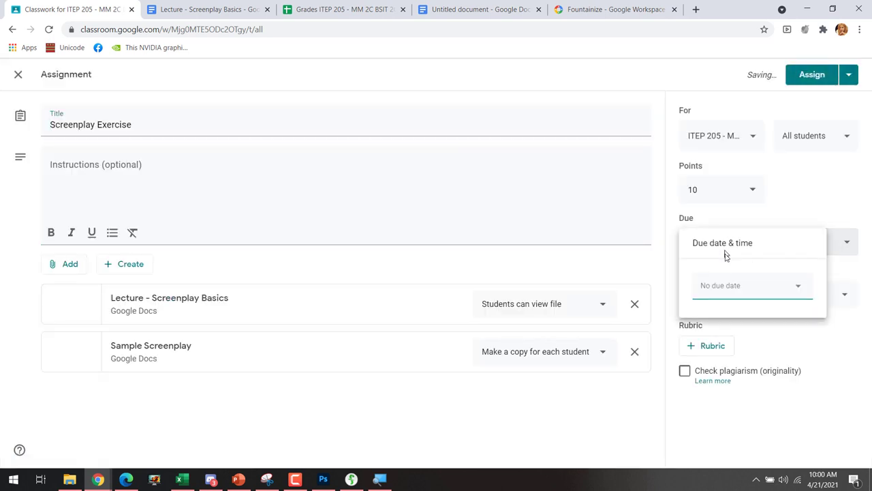
pyautogui.click(723, 295)
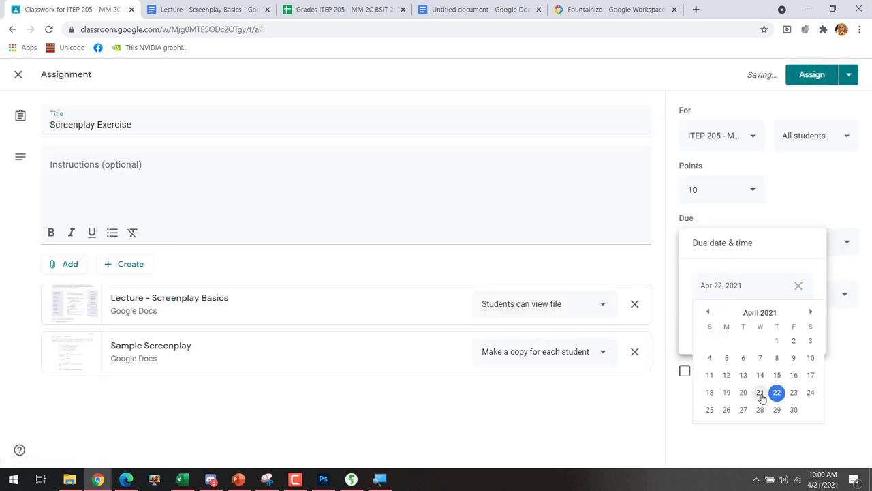
pyautogui.click(761, 395)
pyautogui.click(732, 326)
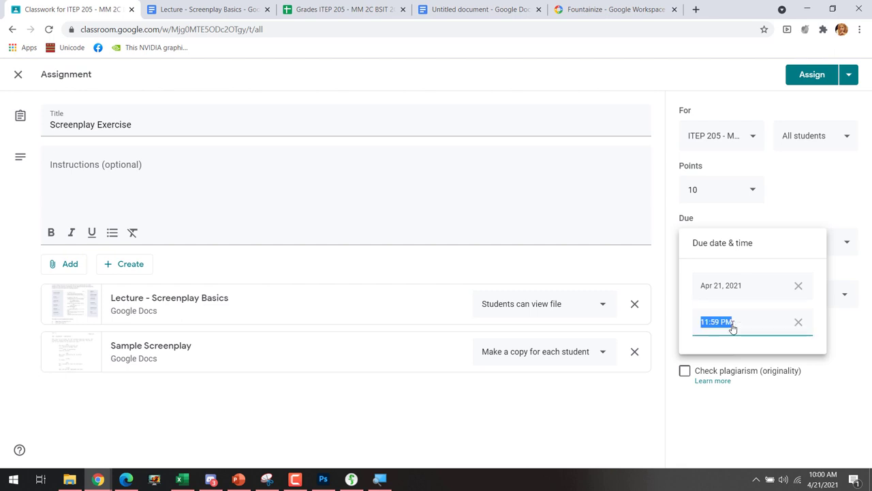
pyautogui.write('5')
pyautogui.press('Return')
pyautogui.click(798, 420)
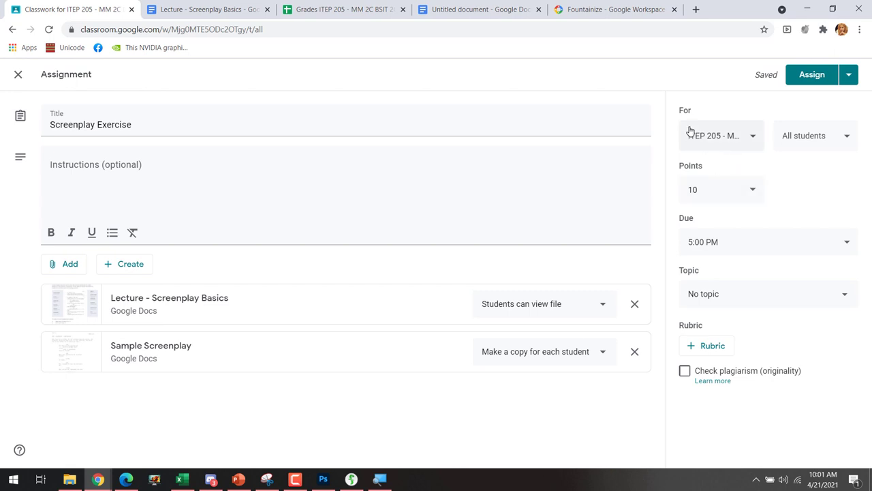
# - Check the screenplay's add-ons list, then assign the Screenplay Exercise to the class
pyautogui.click(522, 15)
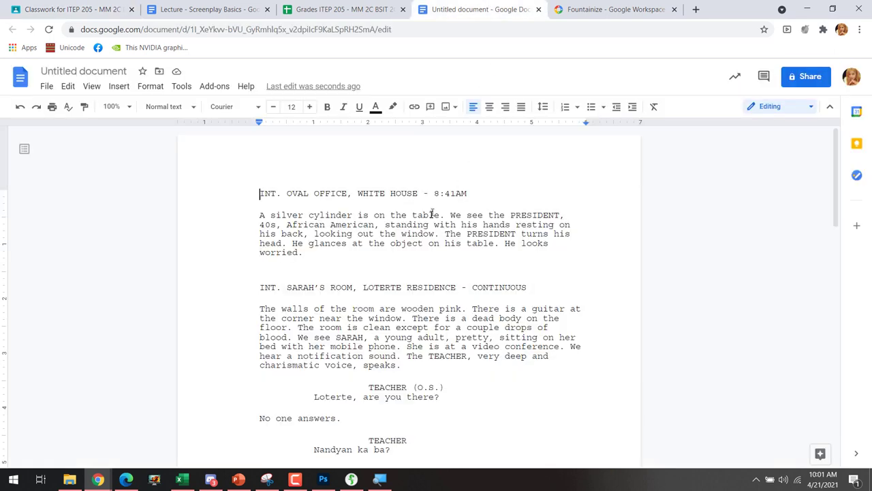
pyautogui.click(203, 89)
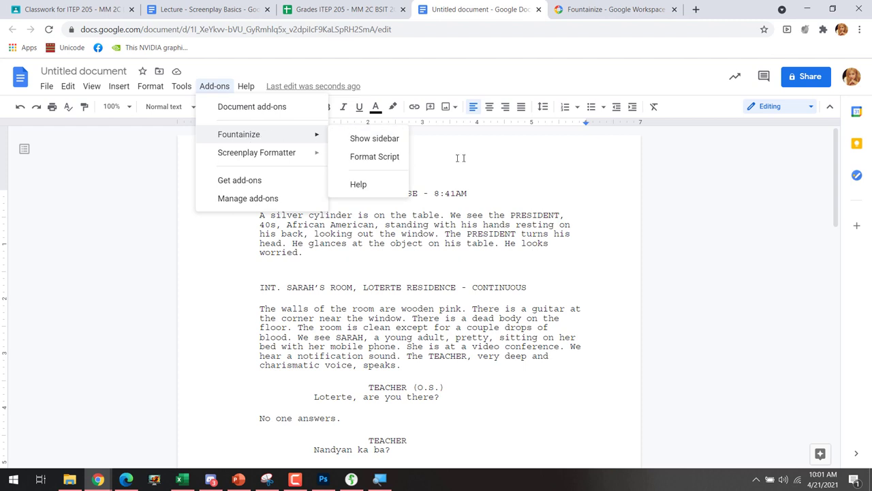
pyautogui.click(494, 164)
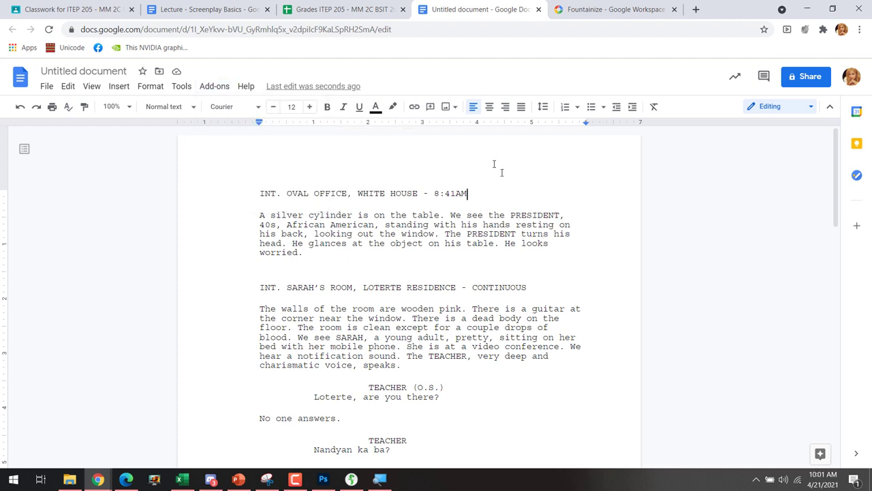
pyautogui.click(70, 8)
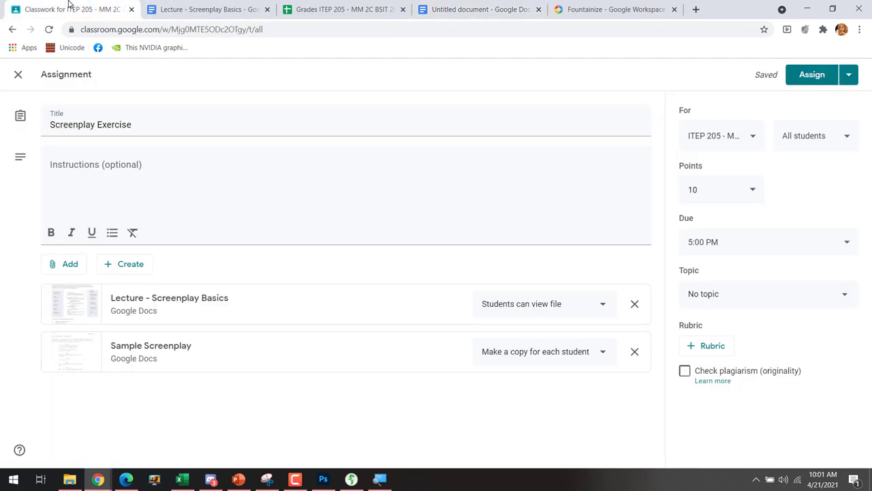
pyautogui.click(811, 74)
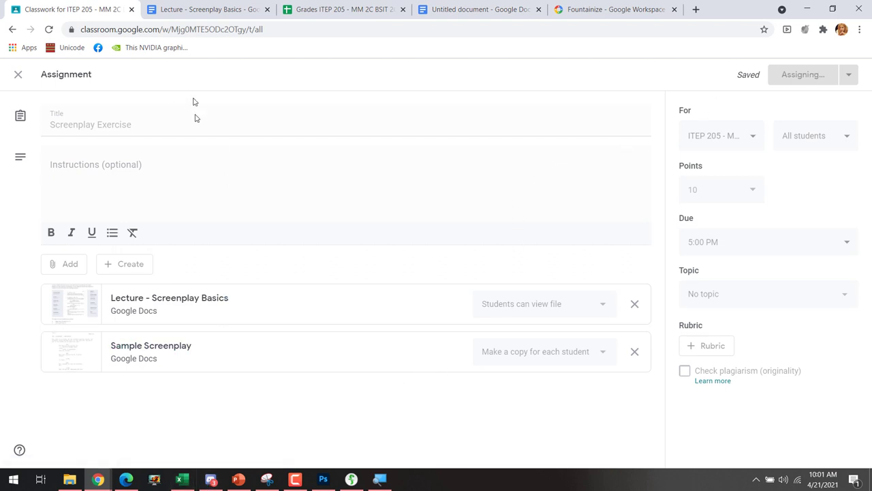
# - Switch to the Google Meet call and show the People list in the side panel
pyautogui.moveTo(98, 479)
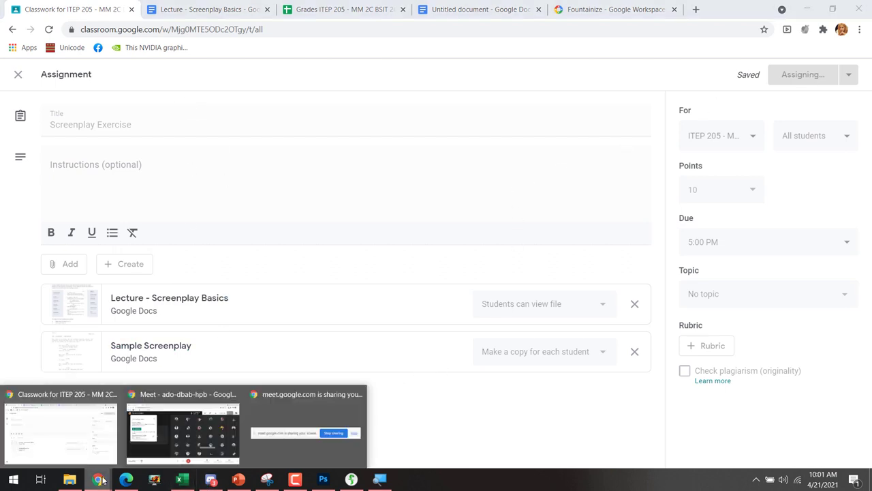
pyautogui.click(169, 423)
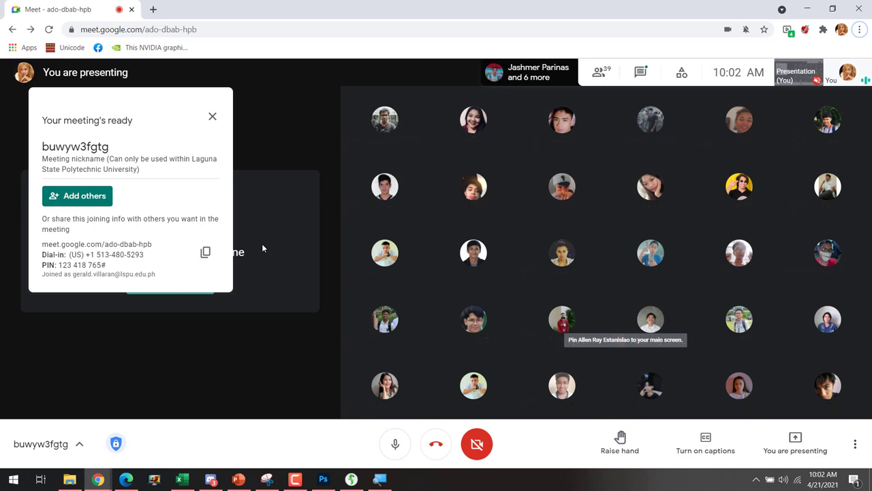
pyautogui.click(641, 71)
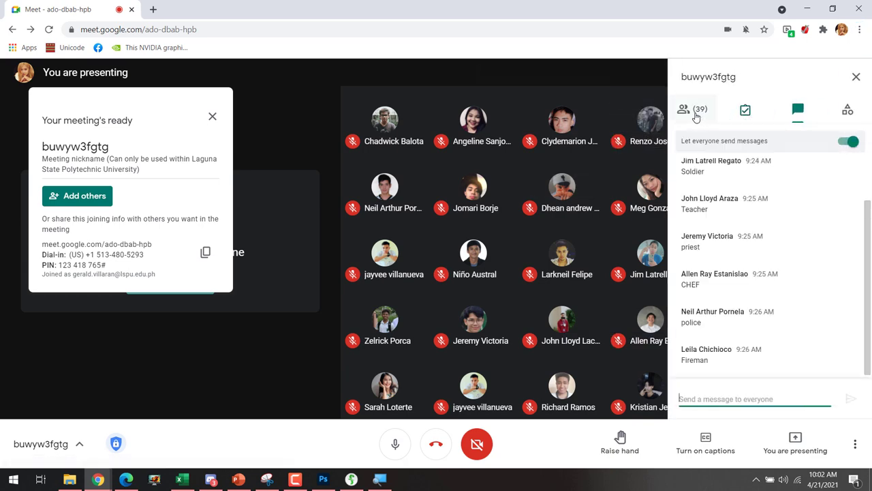
pyautogui.click(695, 117)
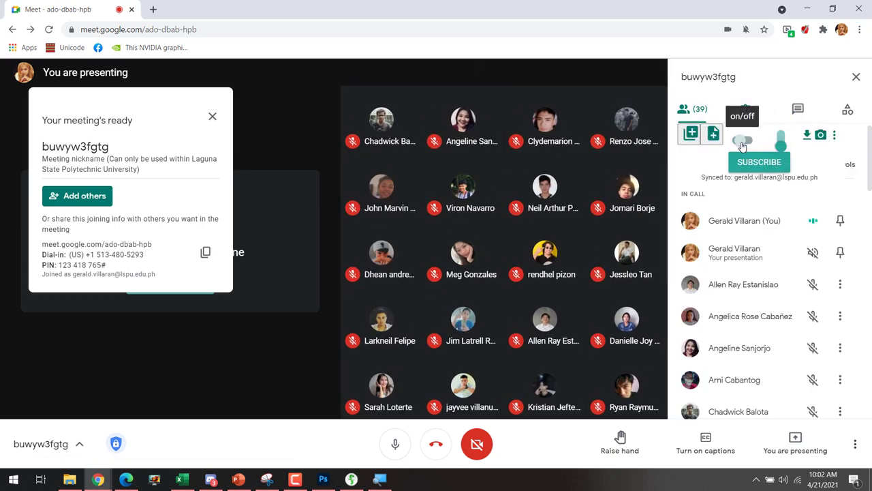
# - Scroll the participant list, then open the Meet Attendance sheet from the extension's green button
pyautogui.scroll(-7, 781, 278)
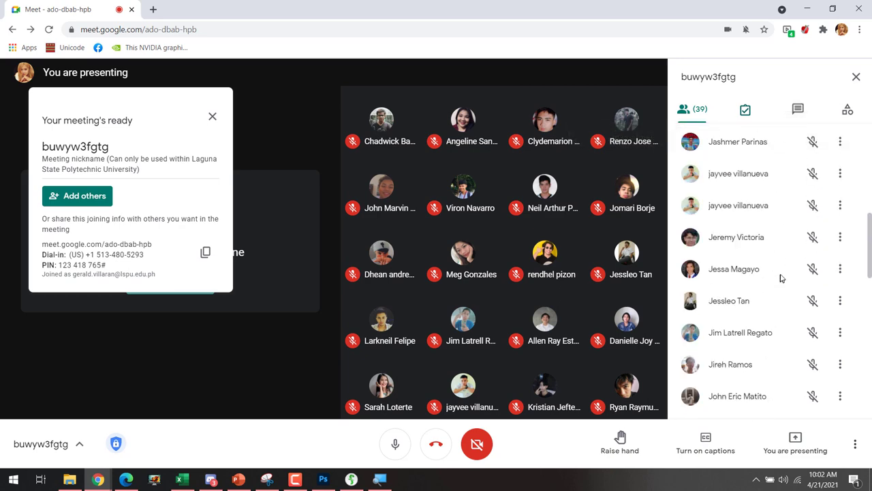
pyautogui.scroll(1, 782, 272)
pyautogui.scroll(-8, 783, 259)
pyautogui.scroll(7, 787, 256)
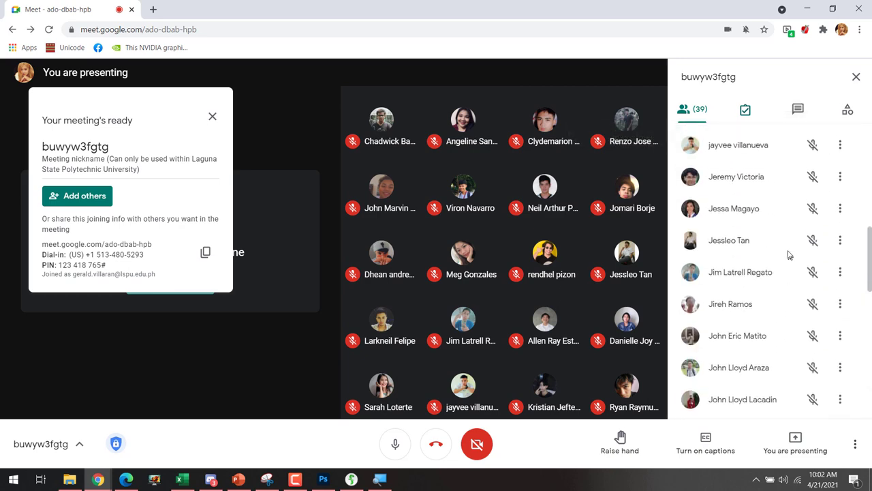
pyautogui.scroll(10, 788, 254)
pyautogui.click(749, 110)
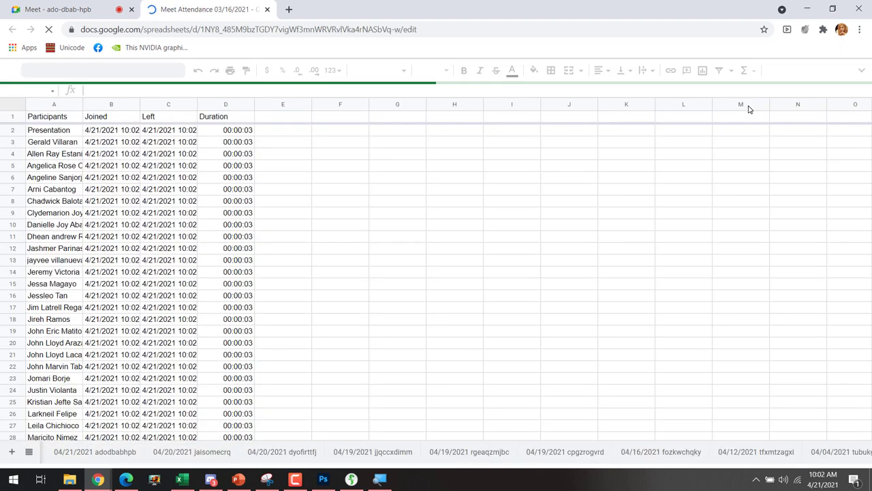
# - Delete rows 2–3, the Presentation and host rows, from the attendance sheet
pyautogui.moveTo(9, 133); pyautogui.dragTo(16, 140)
pyautogui.rightClick(15, 140)
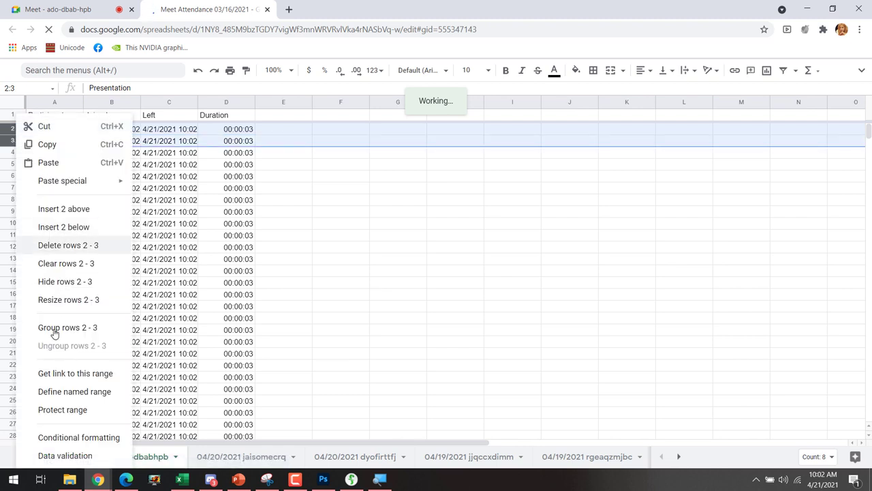
pyautogui.click(70, 247)
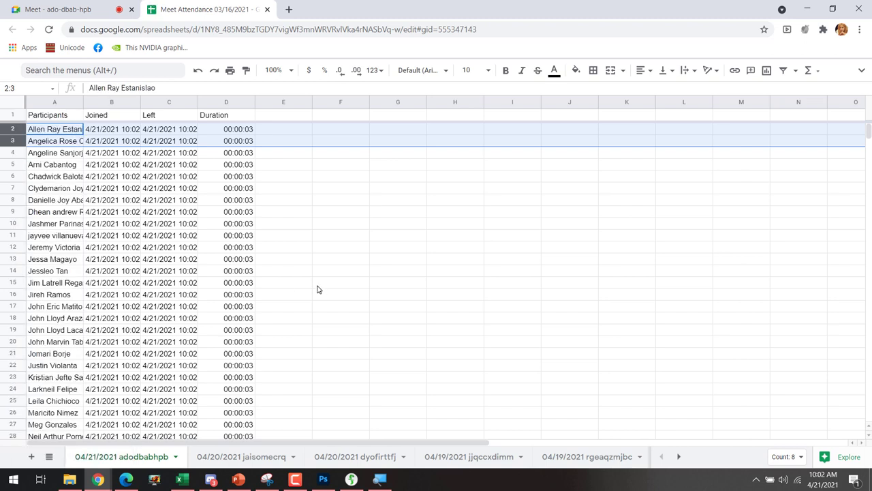
pyautogui.click(317, 284)
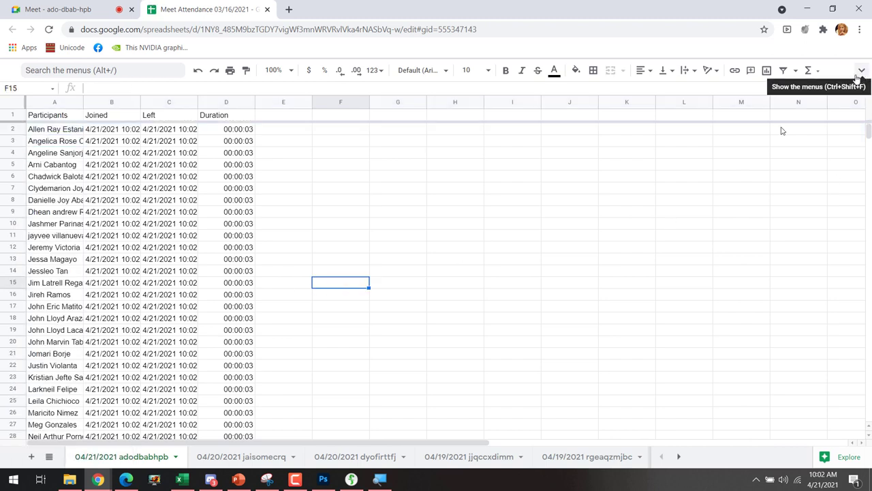
# - Settle the sheet zoom at 85% after trying 200%, 75% and 90%
pyautogui.click(291, 71)
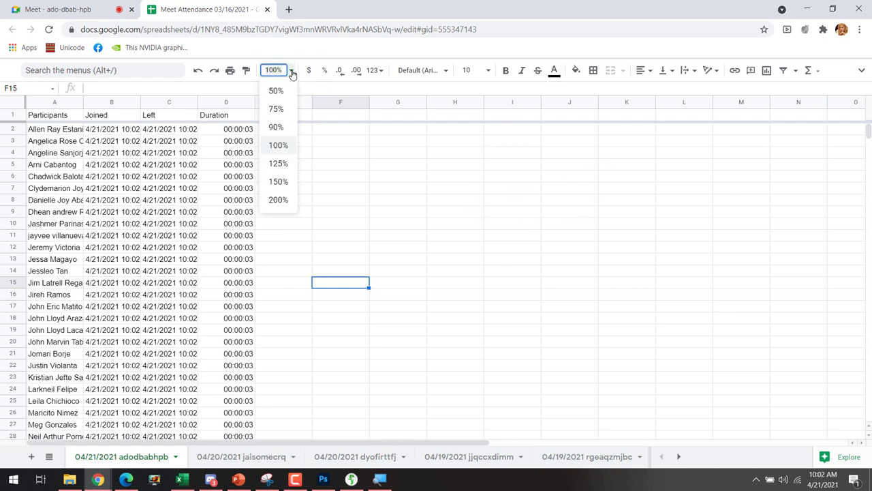
pyautogui.click(278, 200)
pyautogui.click(291, 71)
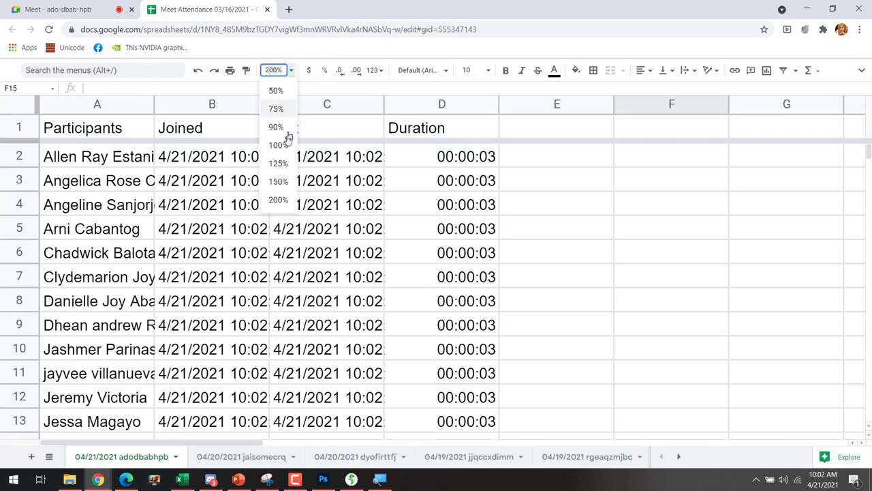
pyautogui.click(277, 109)
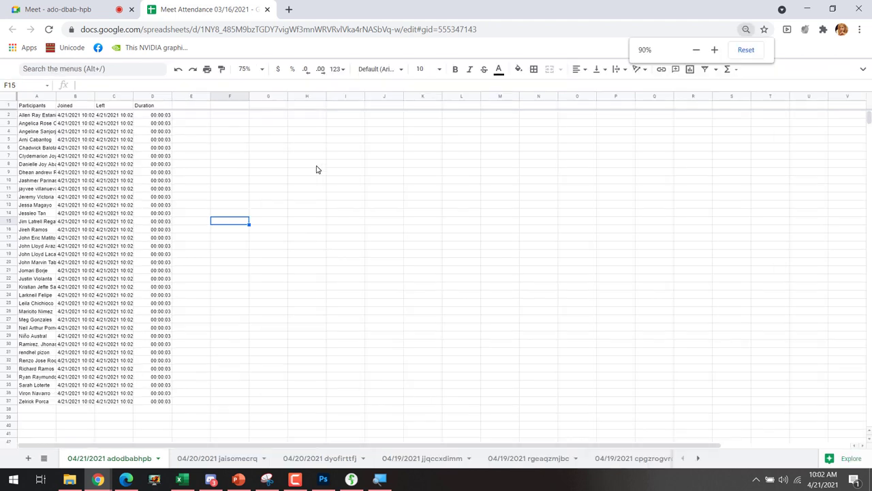
pyautogui.click(247, 69)
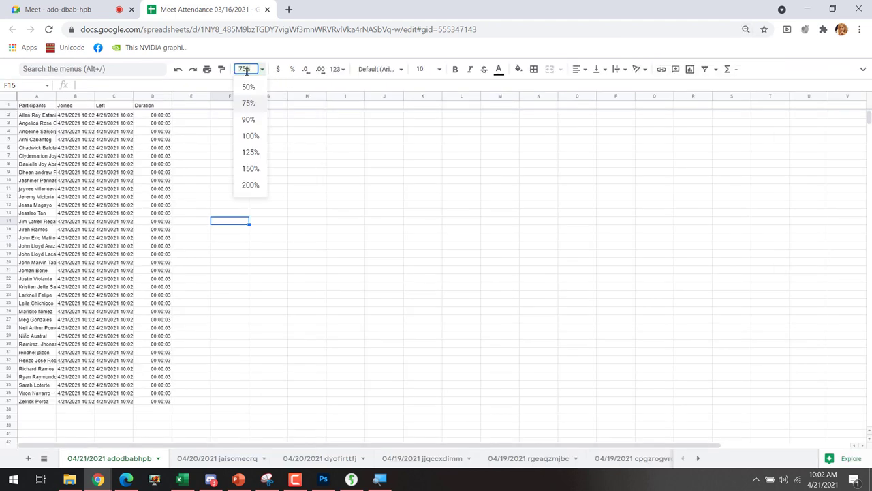
pyautogui.write('90')
pyautogui.press('Return')
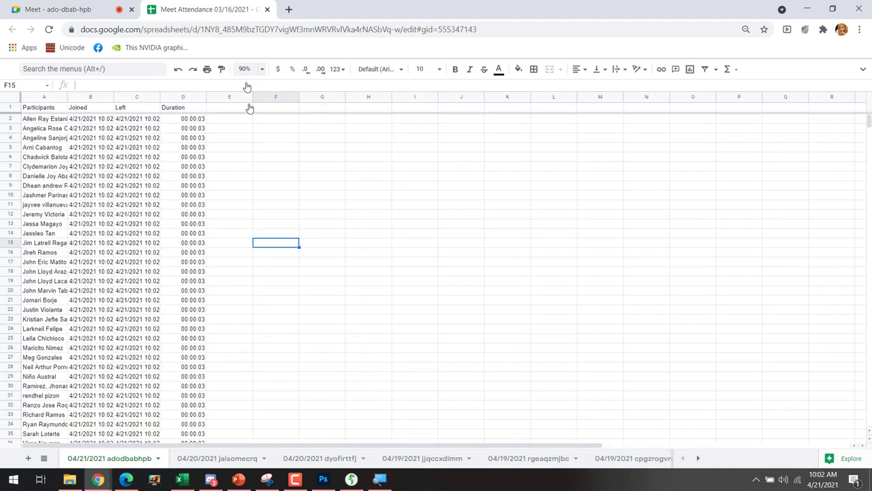
pyautogui.click(244, 69)
pyautogui.write('8')
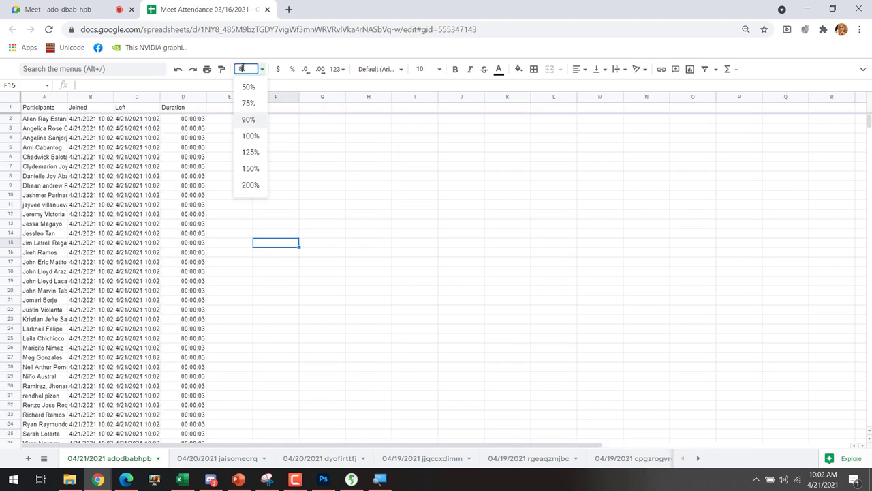
pyautogui.write('5')
pyautogui.press('Return')
pyautogui.click(325, 273)
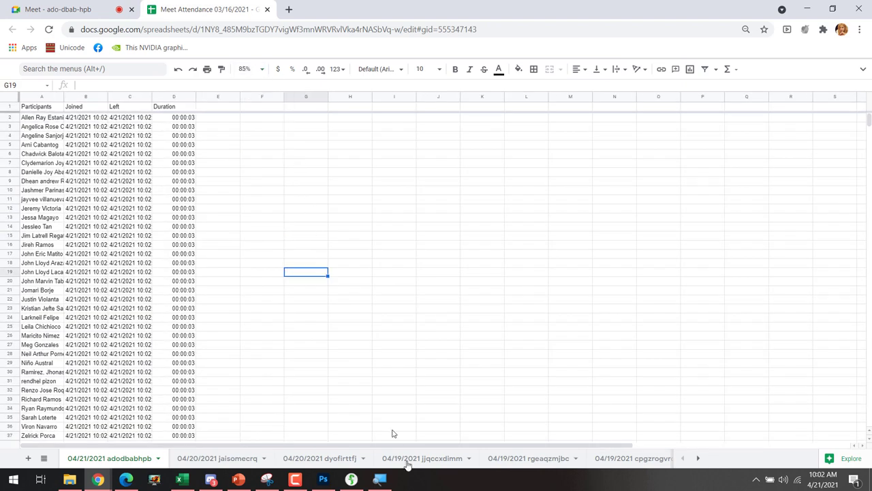
# - Launch Snipping Tool and snip the table from A1 through column D, row 37
pyautogui.press('super')
pyautogui.write('snipp')
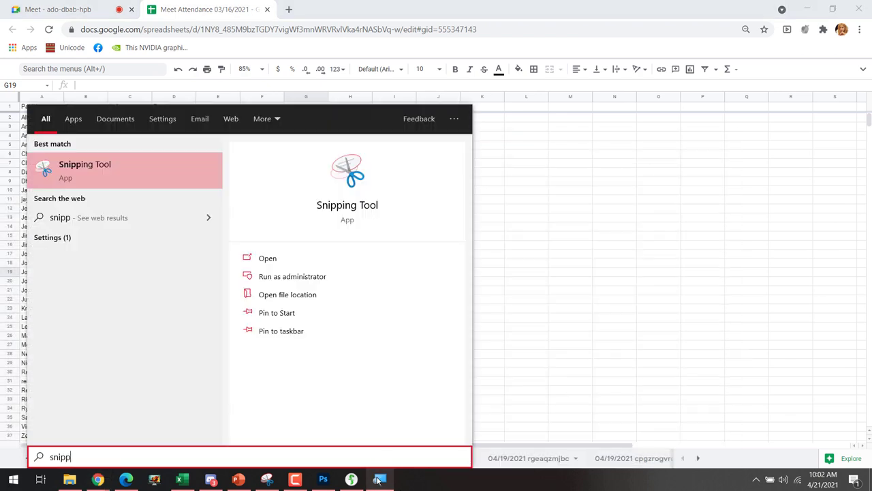
pyautogui.press('Return')
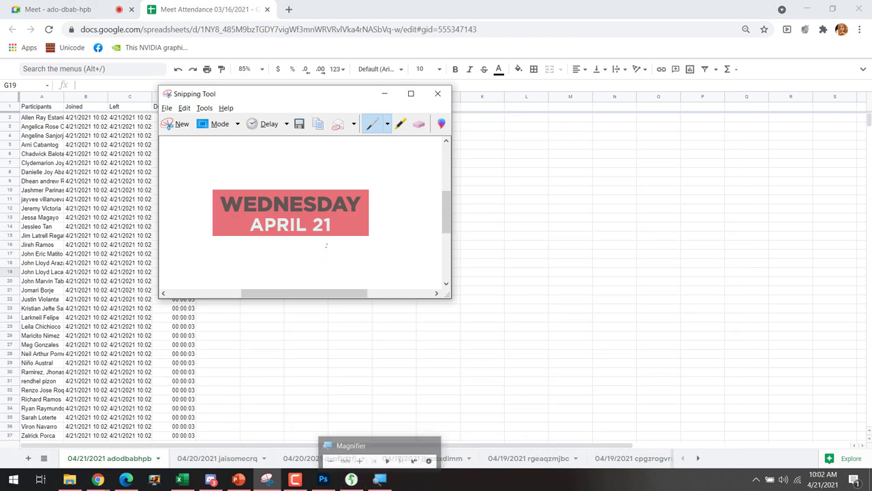
pyautogui.click(177, 125)
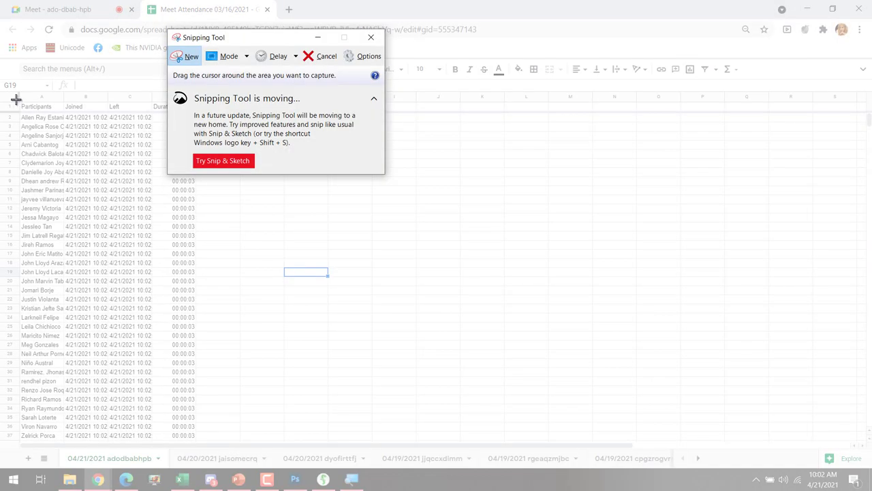
pyautogui.moveTo(18, 98); pyautogui.dragTo(199, 444)
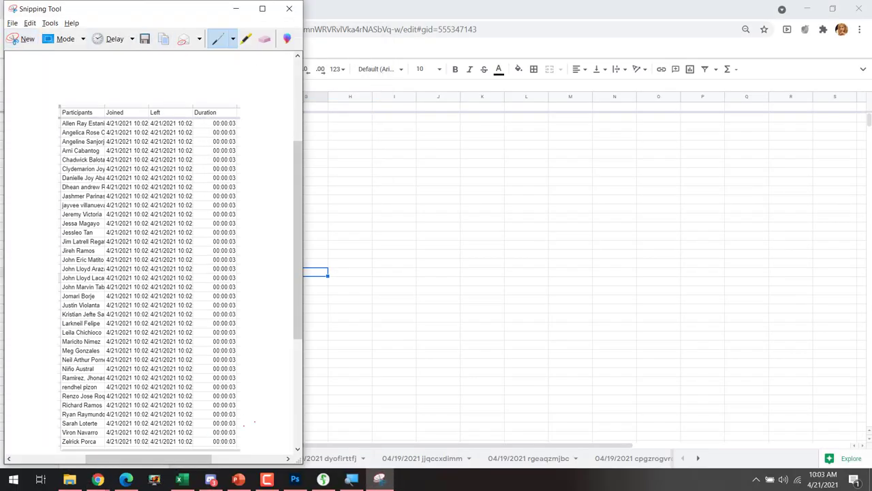
# - Paste and send the attendance snip to Discord's mm-bsit2c channel as unknown.png
pyautogui.click(212, 480)
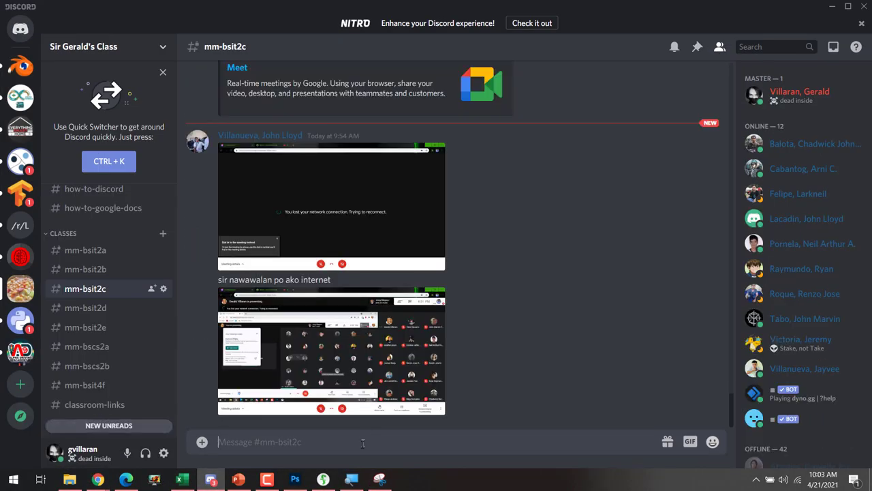
pyautogui.hotkey('ctrl', 'v')
pyautogui.press('Return')
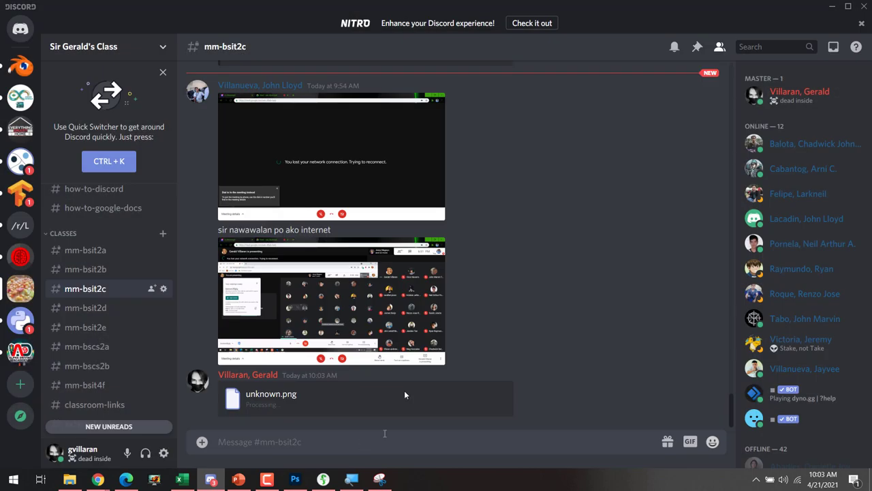
# - Bring the ITEP 205 - MM 2C Classroom window forward, then the Meet Attendance window
pyautogui.hotkey('alt', 'Tab')
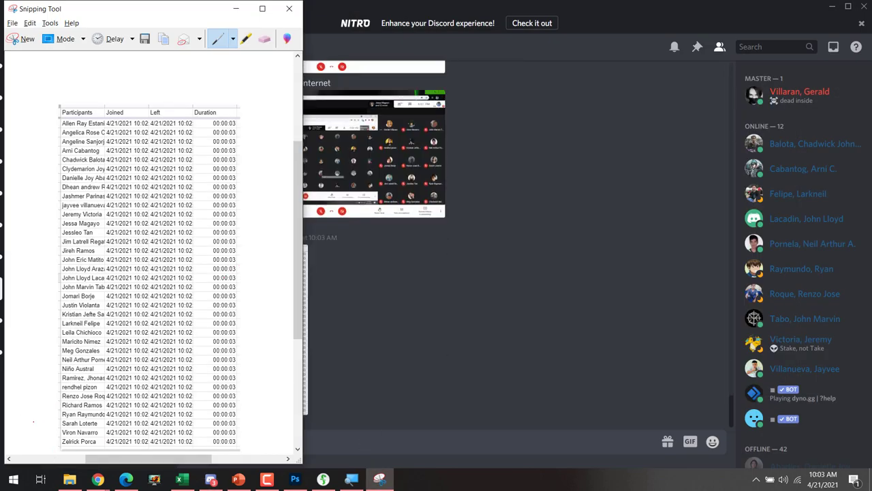
pyautogui.moveTo(102, 477)
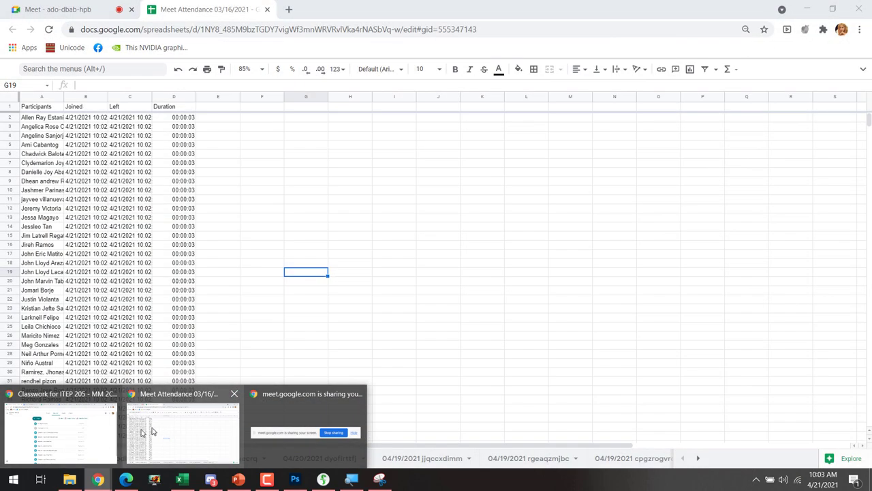
pyautogui.click(81, 433)
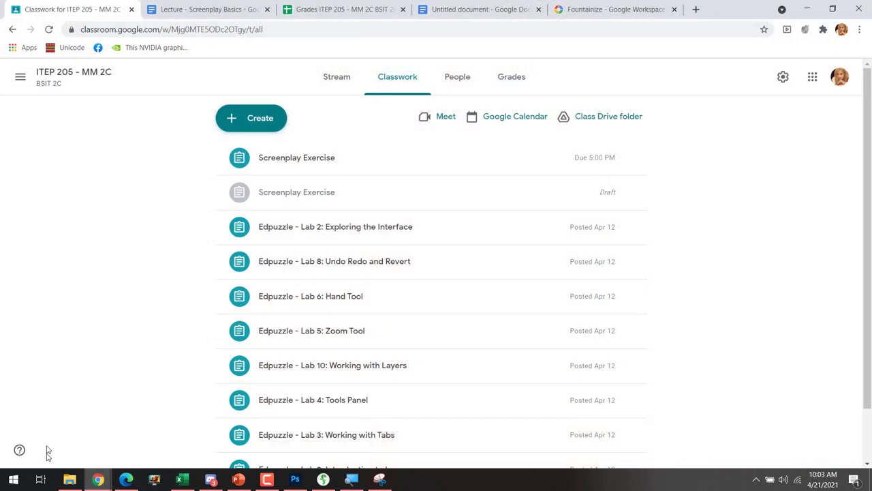
pyautogui.moveTo(101, 479)
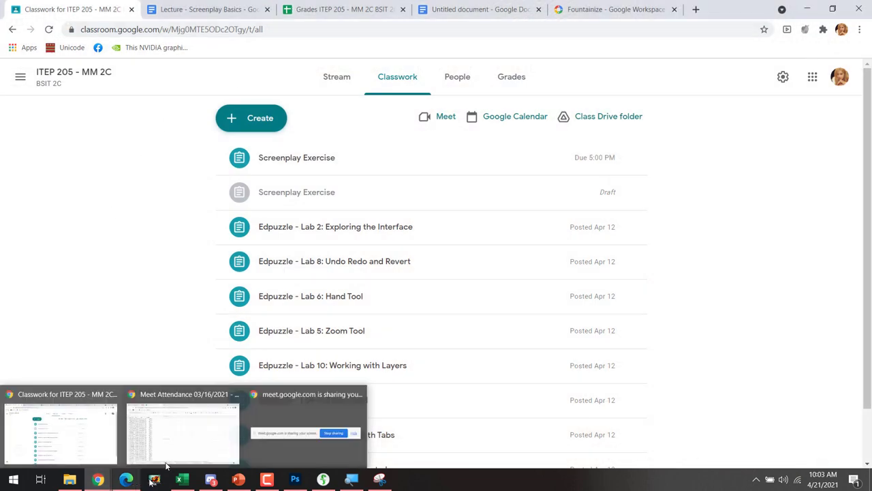
pyautogui.click(180, 427)
# - Close the Meet Attendance tab, dismiss the joining info, stop presenting and hide People
pyautogui.click(268, 10)
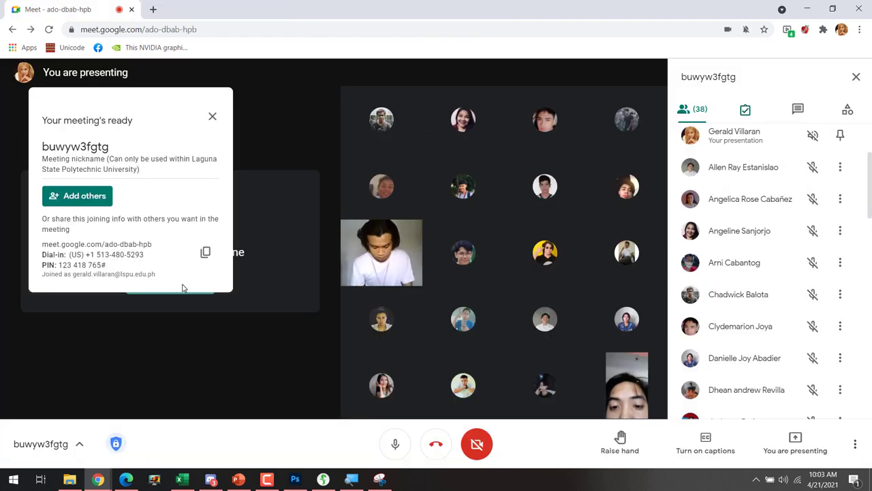
pyautogui.click(213, 116)
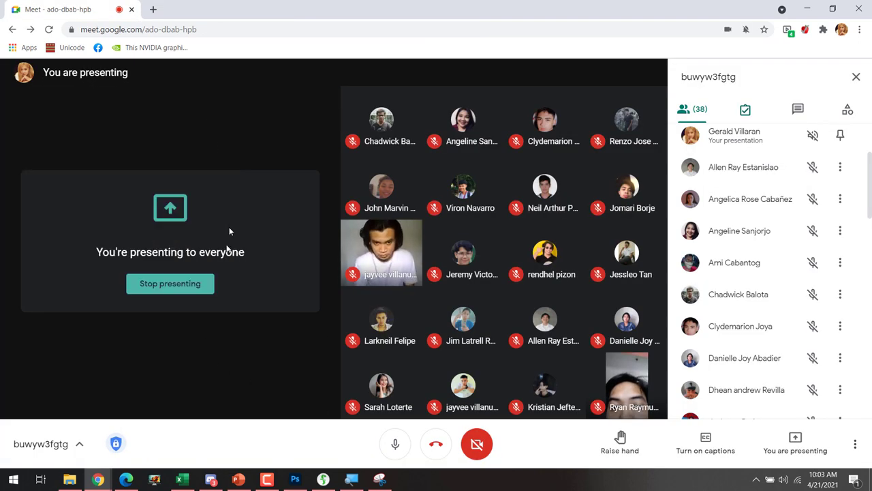
pyautogui.click(191, 284)
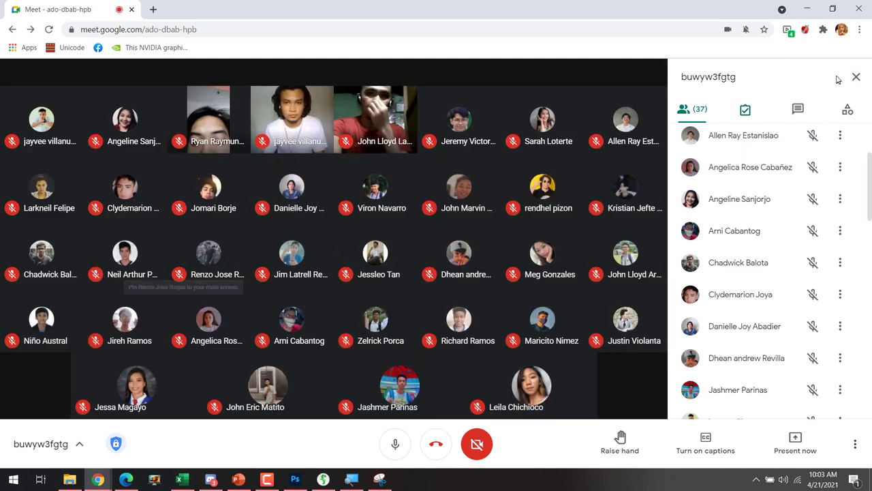
pyautogui.click(855, 77)
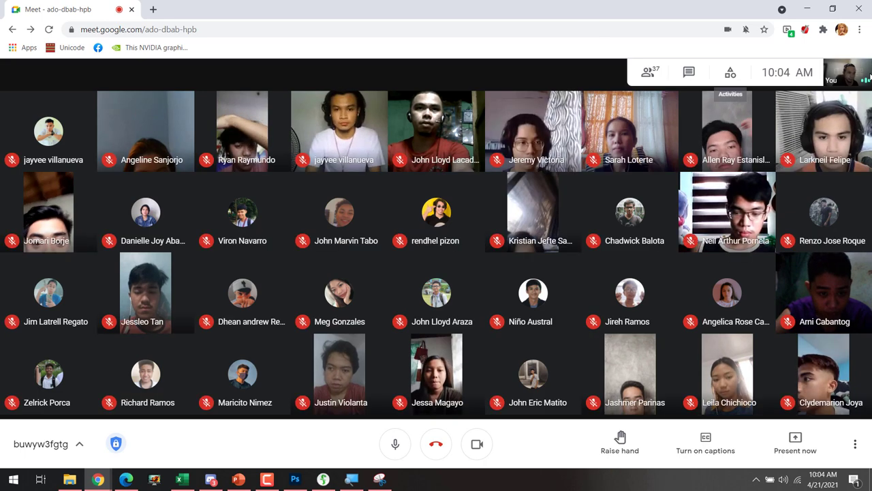
# - Read the students' chat answers, such as Soldier and Teacher, then close the chat
pyautogui.click(859, 73)
pyautogui.moveTo(681, 327)
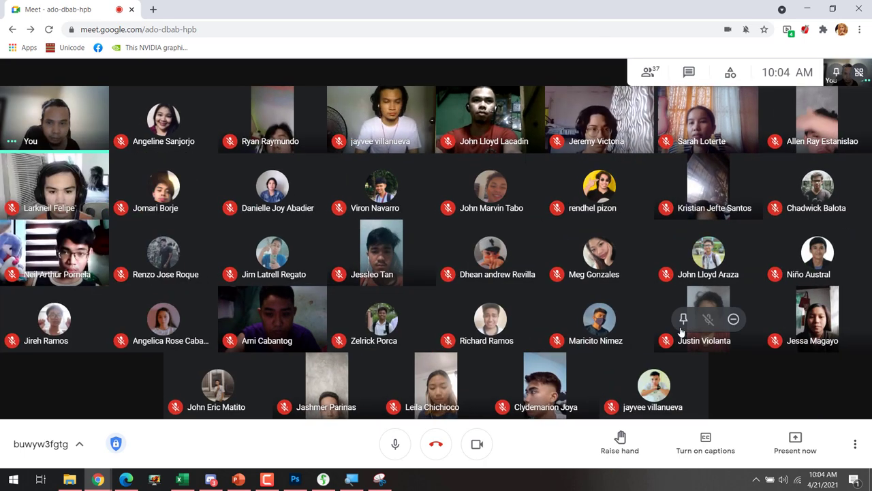
pyautogui.moveTo(647, 274)
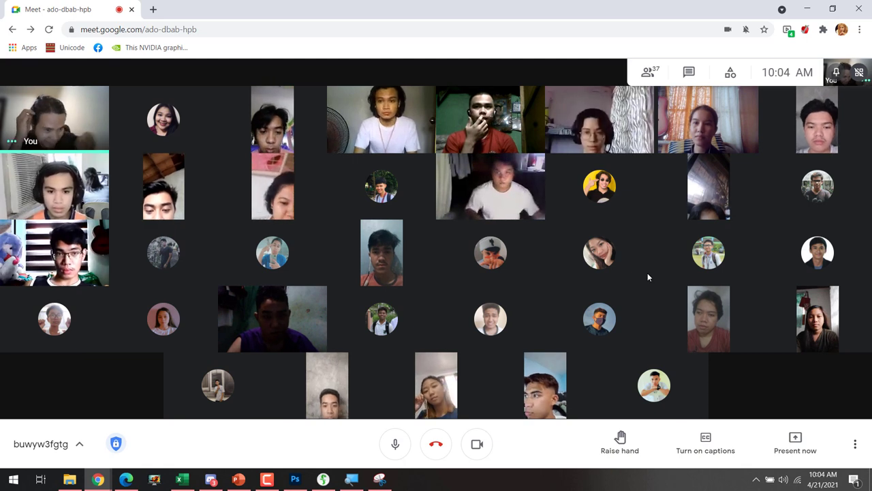
pyautogui.click(695, 76)
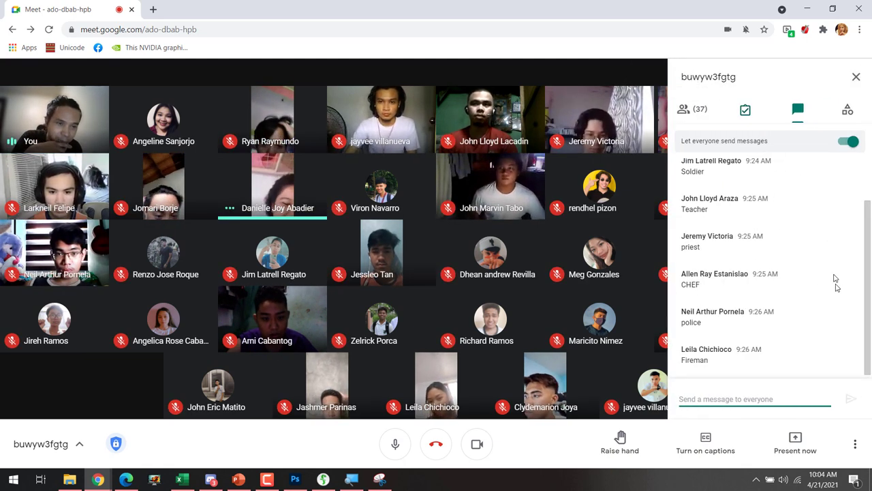
pyautogui.click(859, 78)
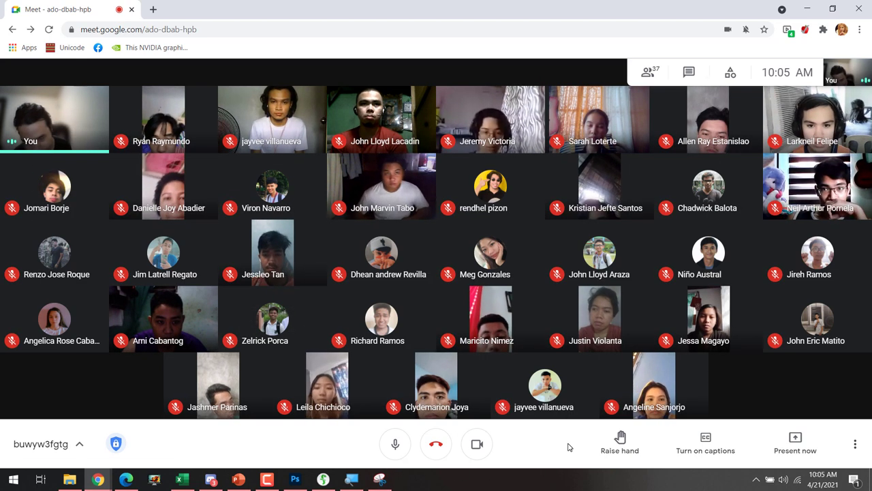
# - Present the entire screen to the Meet call
pyautogui.click(780, 452)
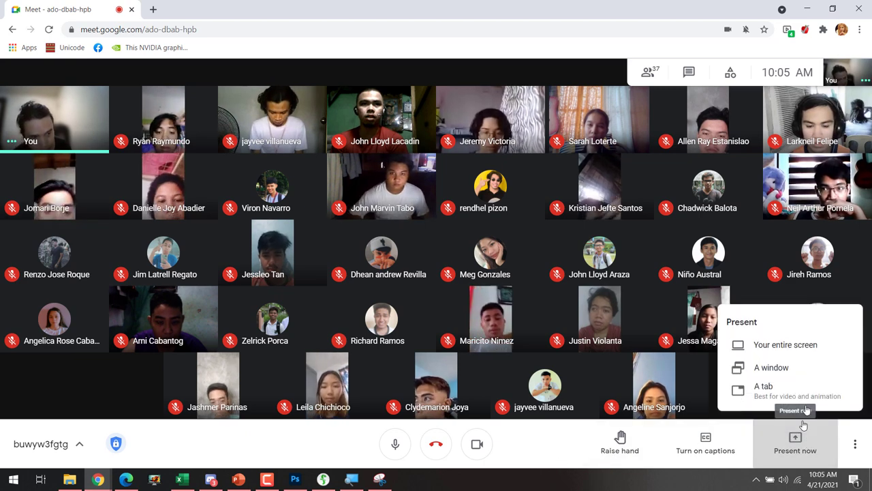
pyautogui.click(739, 346)
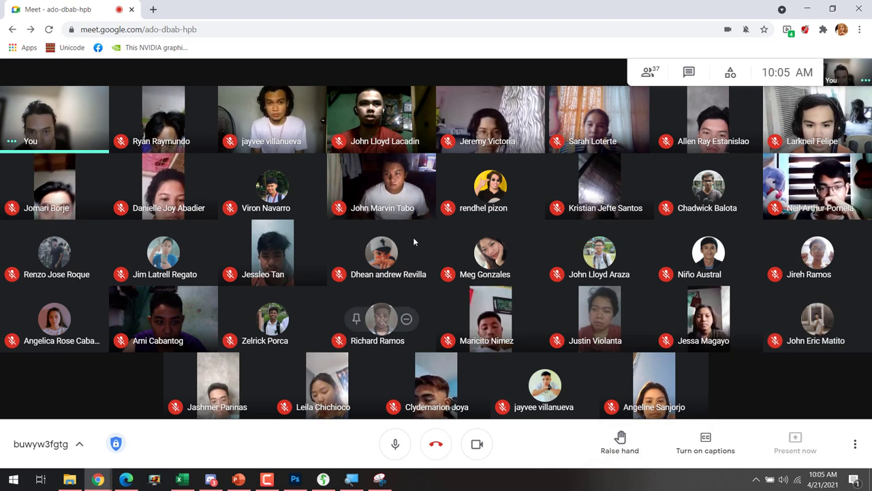
pyautogui.click(409, 188)
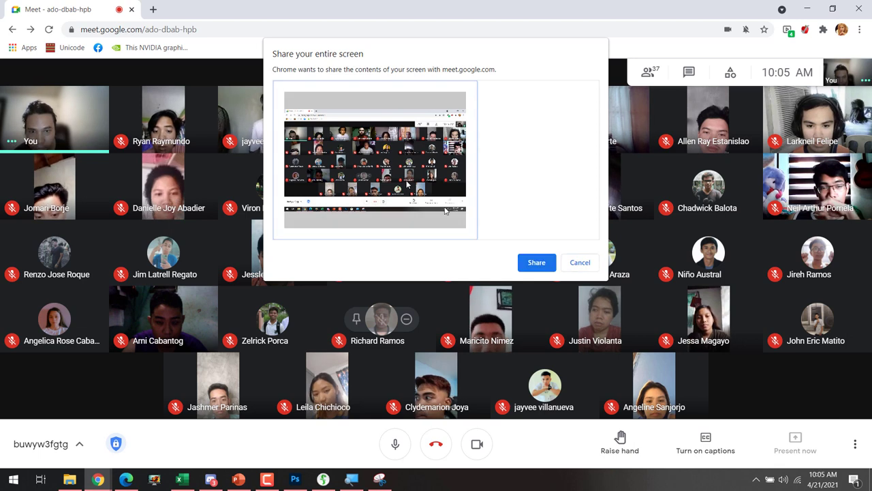
pyautogui.click(535, 261)
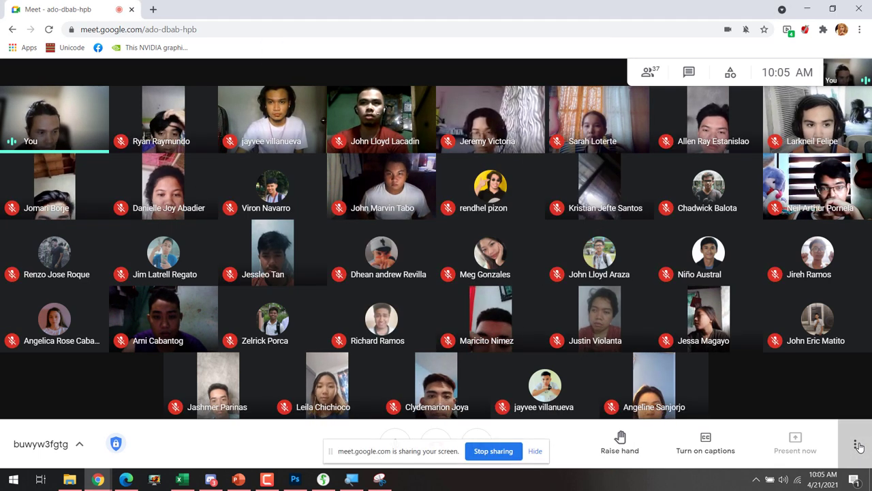
# - Set the Tiled layout's tile maximum to 49 in Change layout
pyautogui.click(856, 444)
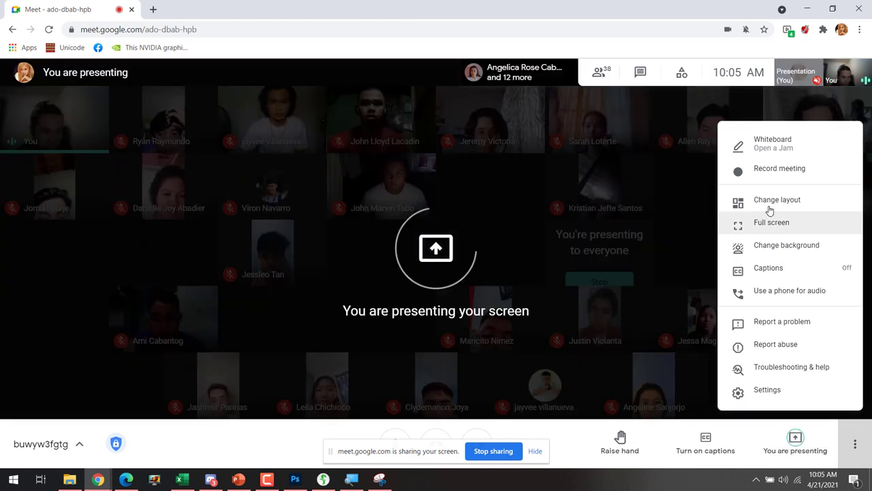
pyautogui.click(771, 201)
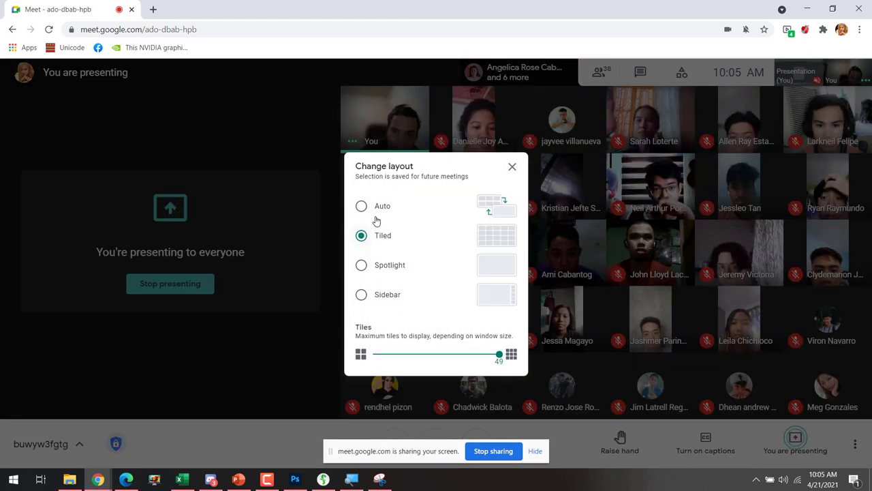
pyautogui.moveTo(442, 356)
pyautogui.mouseDown()
pyautogui.moveTo(372, 354)
pyautogui.moveTo(448, 354)
pyautogui.mouseUp()
pyautogui.moveTo(373, 356); pyautogui.dragTo(499, 354)
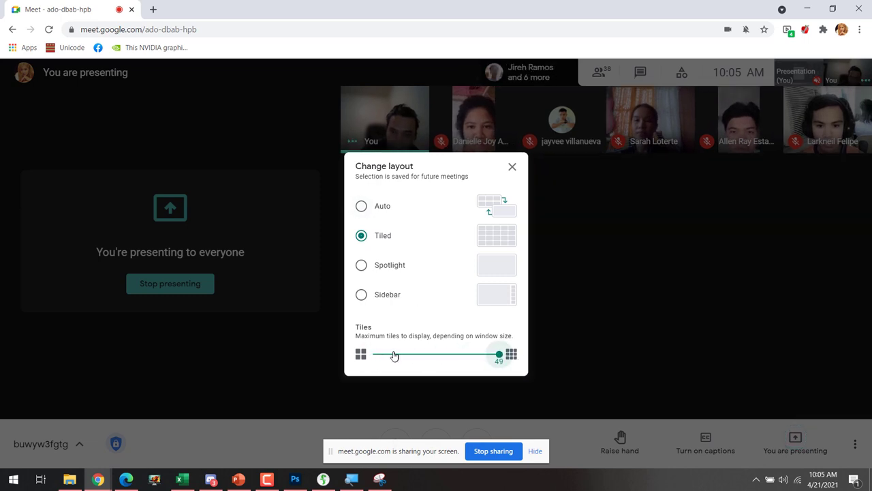
pyautogui.moveTo(423, 355); pyautogui.dragTo(501, 354)
pyautogui.click(498, 357)
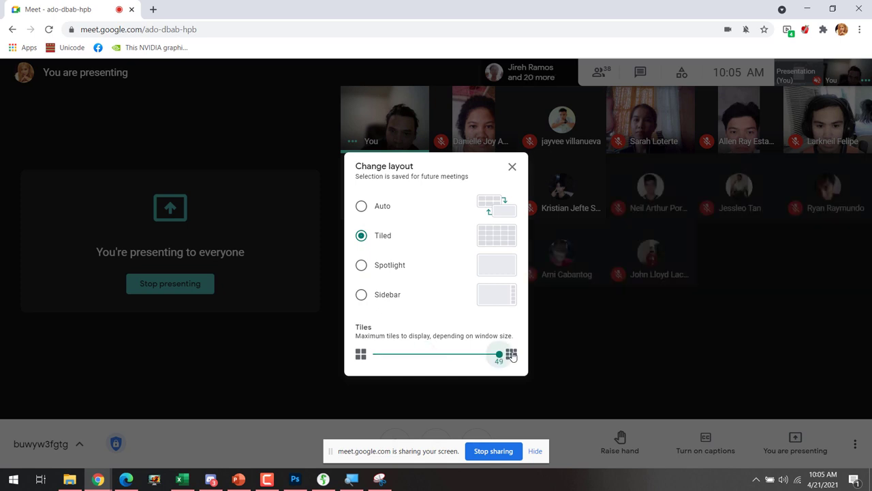
pyautogui.moveTo(499, 355); pyautogui.dragTo(473, 355)
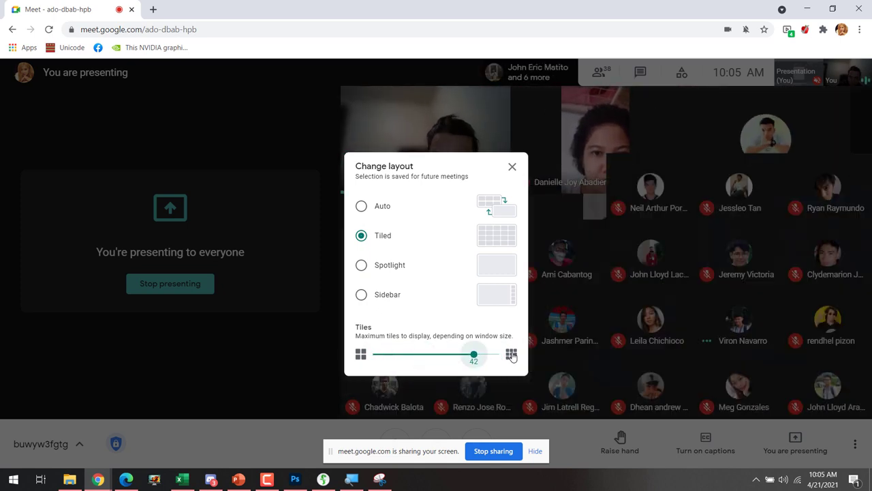
pyautogui.click(501, 355)
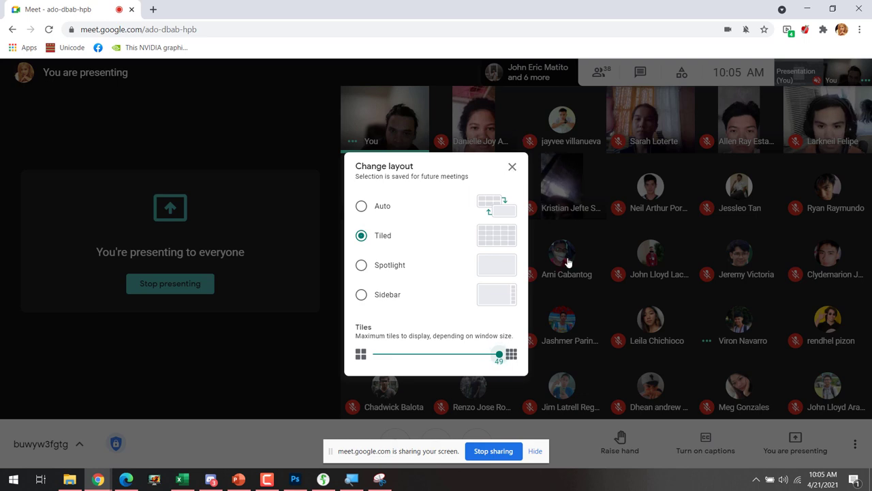
pyautogui.click(512, 167)
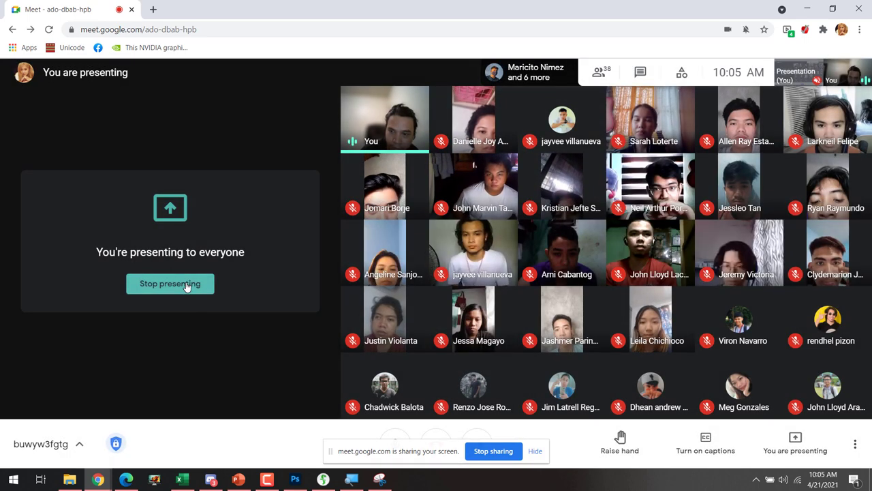
# - Stop presenting the screen, then open and dismiss the Windows Start menu
pyautogui.click(186, 287)
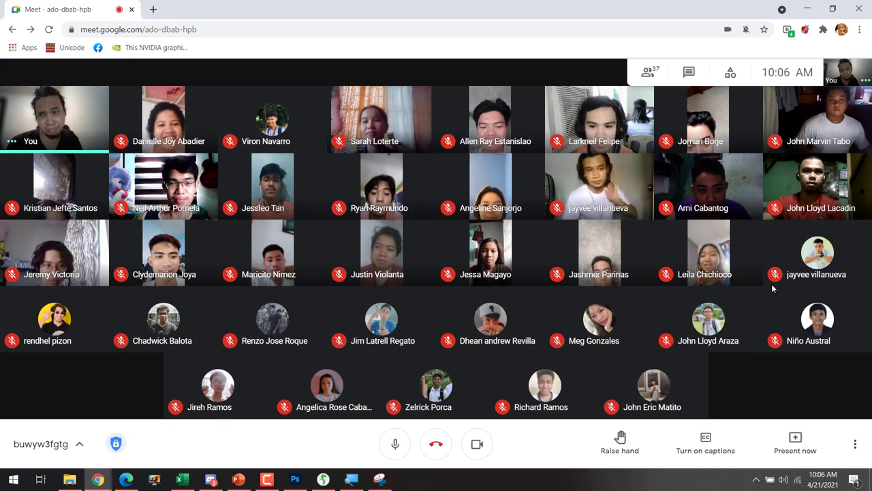
pyautogui.press('super')
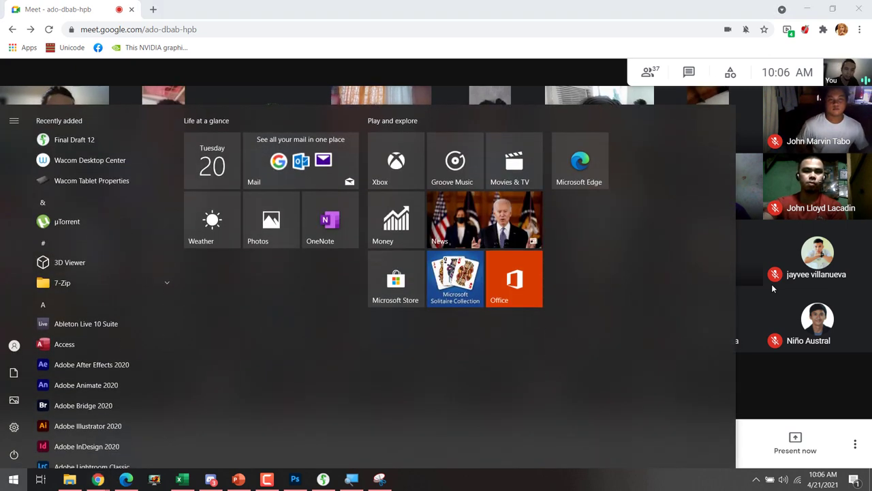
pyautogui.press('super')
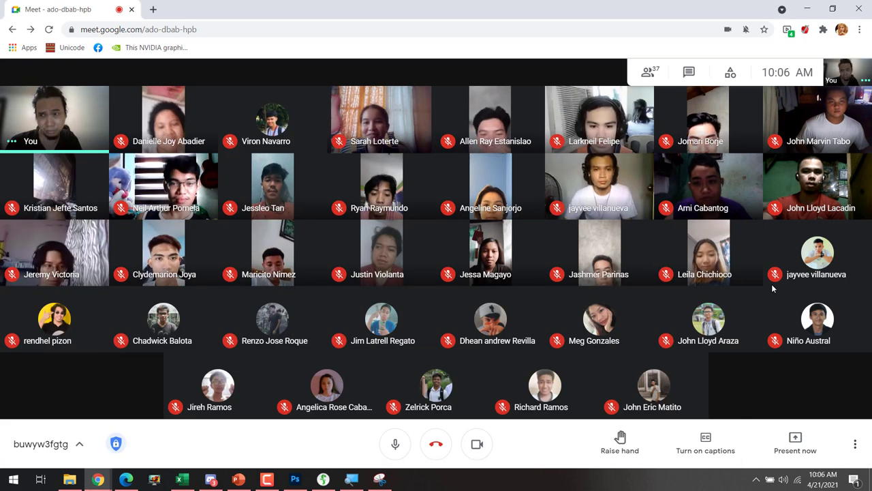